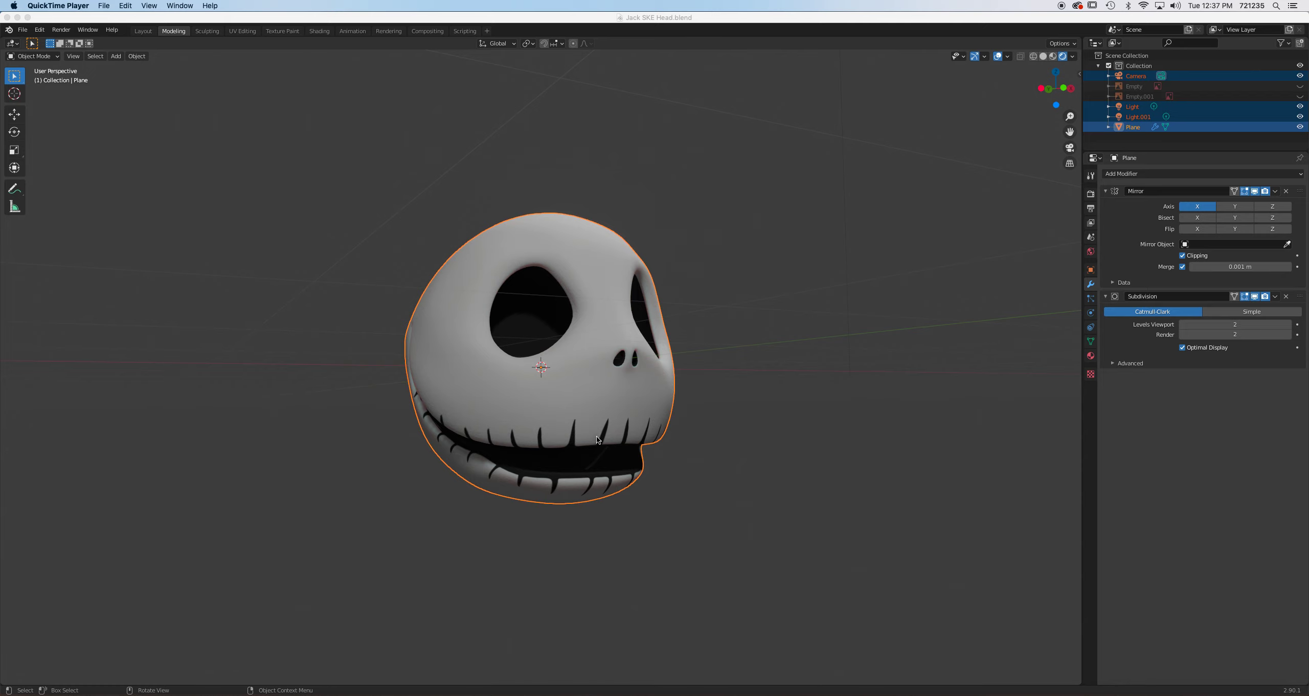
Examine the finished Jack Skellington head model from the front and both sides, including the eye sockets and stitched mouth.
{"action": "middle_click_drag", "start_coordinate": [594, 443], "coordinate": [453, 452]}
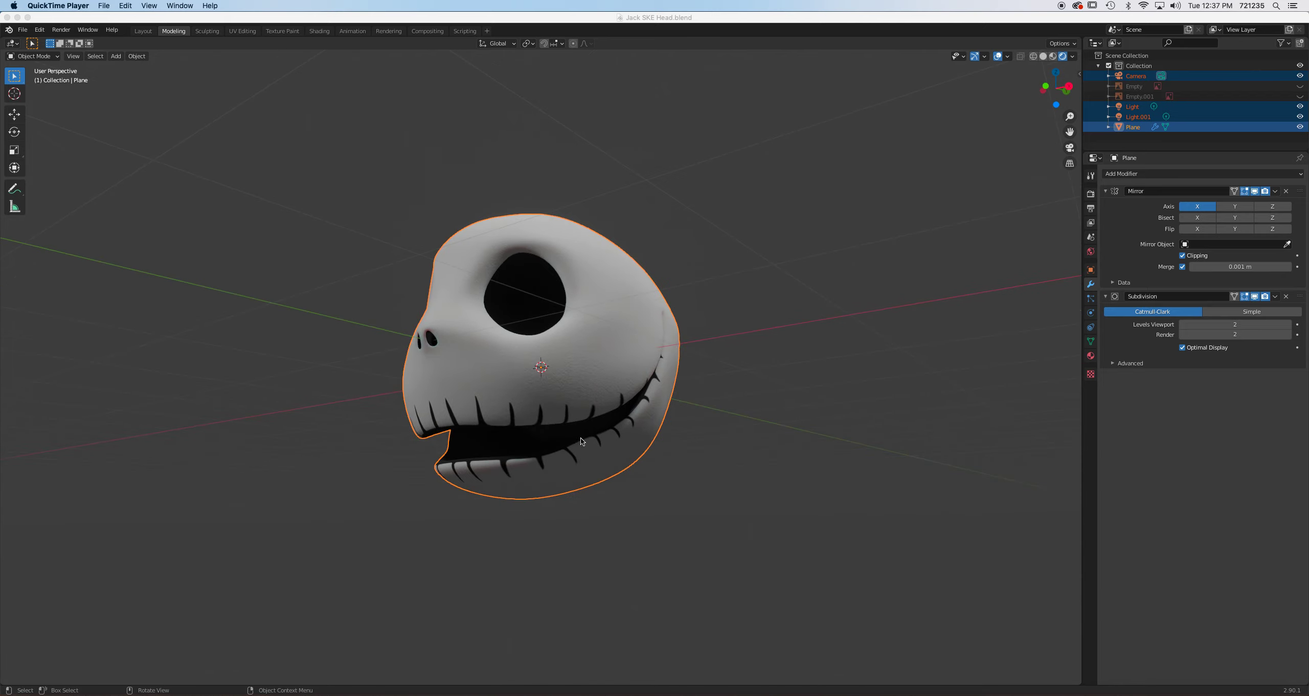
{"action": "middle_click_drag", "start_coordinate": [475, 438], "coordinate": [559, 437]}
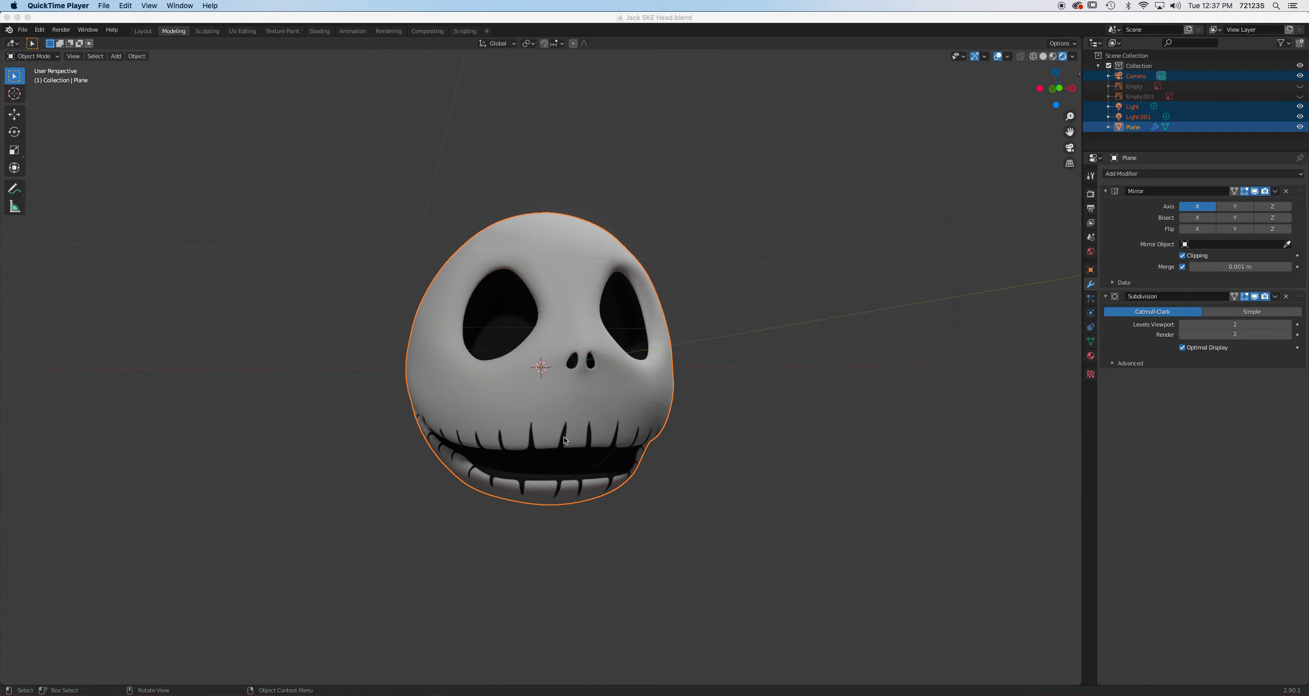
{"action": "scroll", "coordinate": [571, 434], "scroll_direction": "up", "scroll_amount": 4}
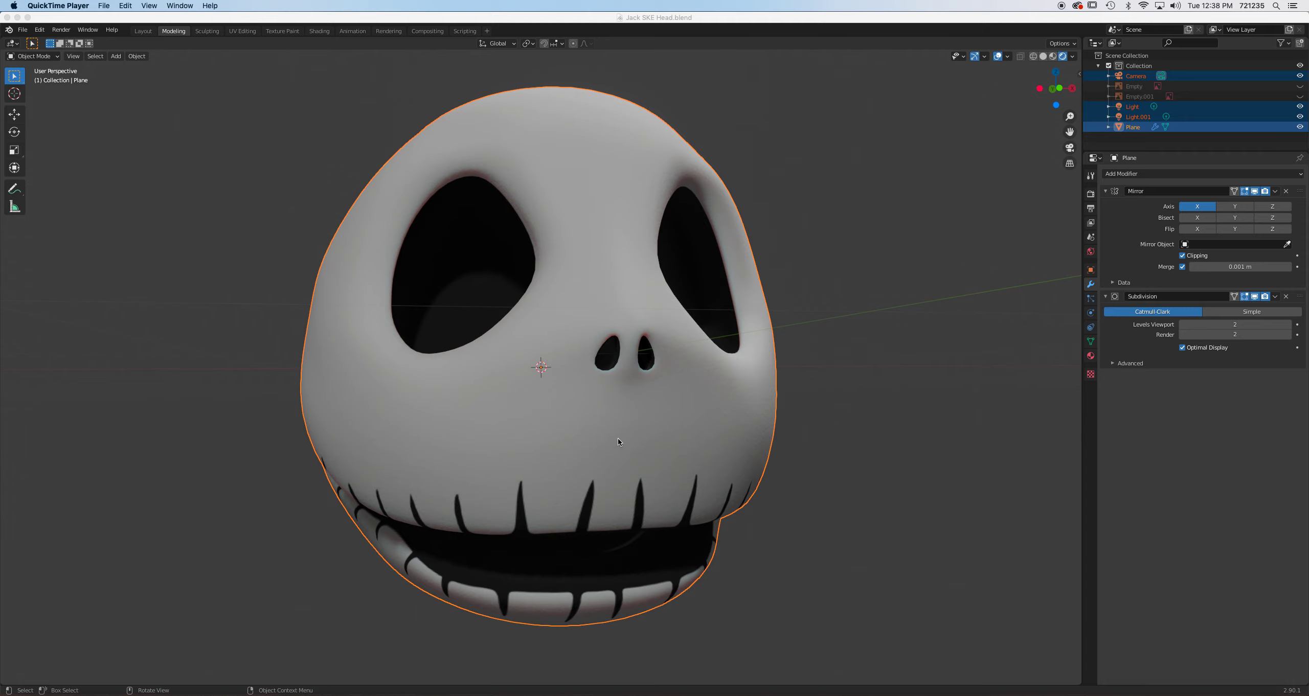
{"action": "scroll", "coordinate": [618, 438], "scroll_direction": "down", "scroll_amount": 1}
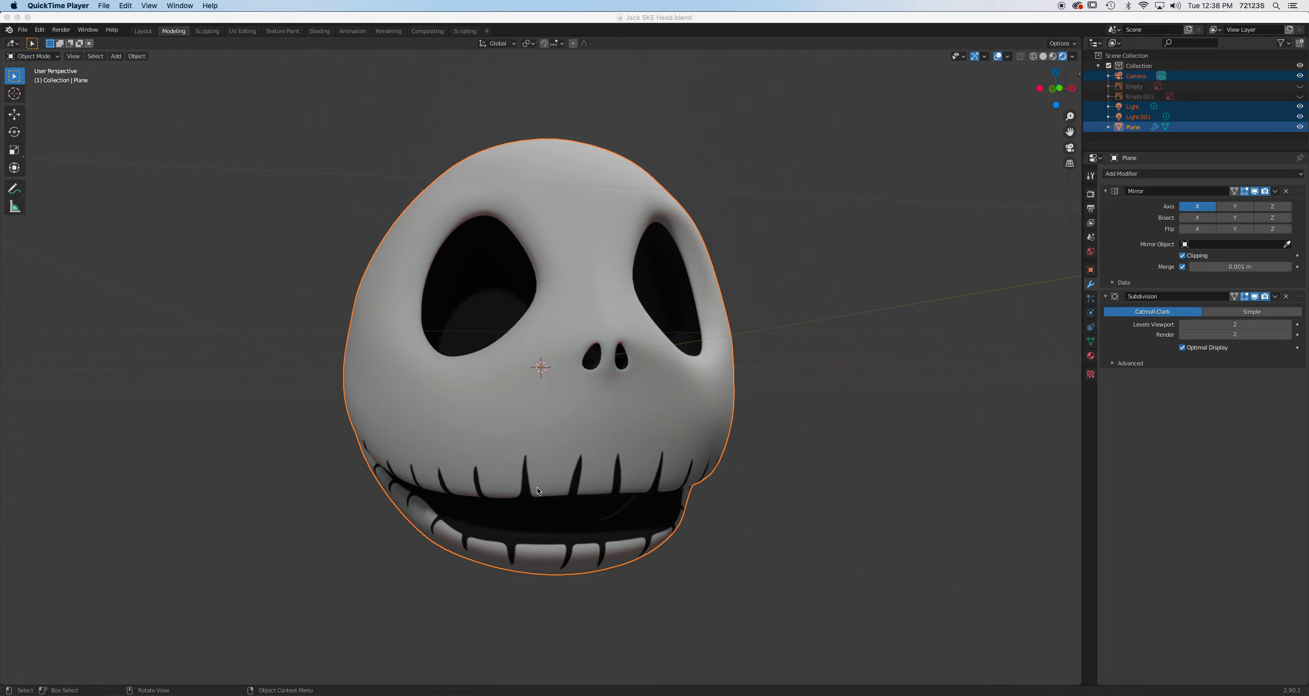
{"action": "middle_click_drag", "start_coordinate": [583, 458], "coordinate": [552, 448]}
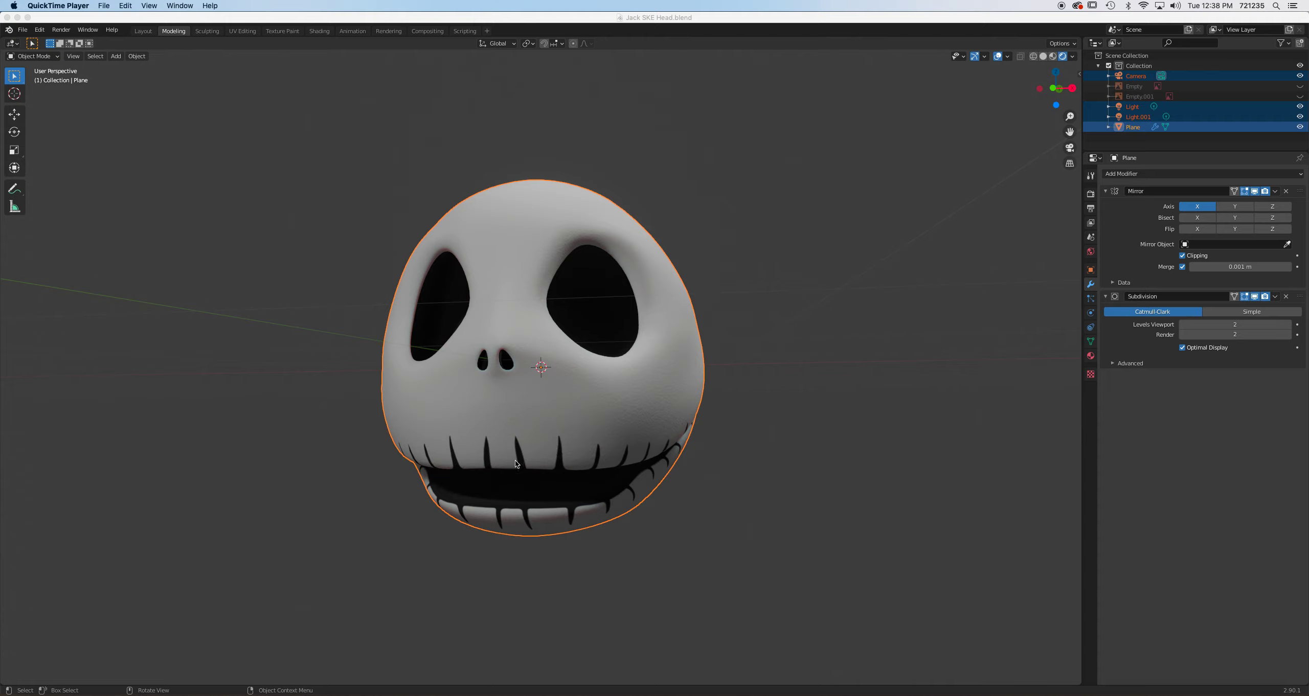
{"action": "middle_click_drag", "start_coordinate": [511, 480], "coordinate": [556, 481]}
{"action": "left_click", "coordinate": [754, 561]}
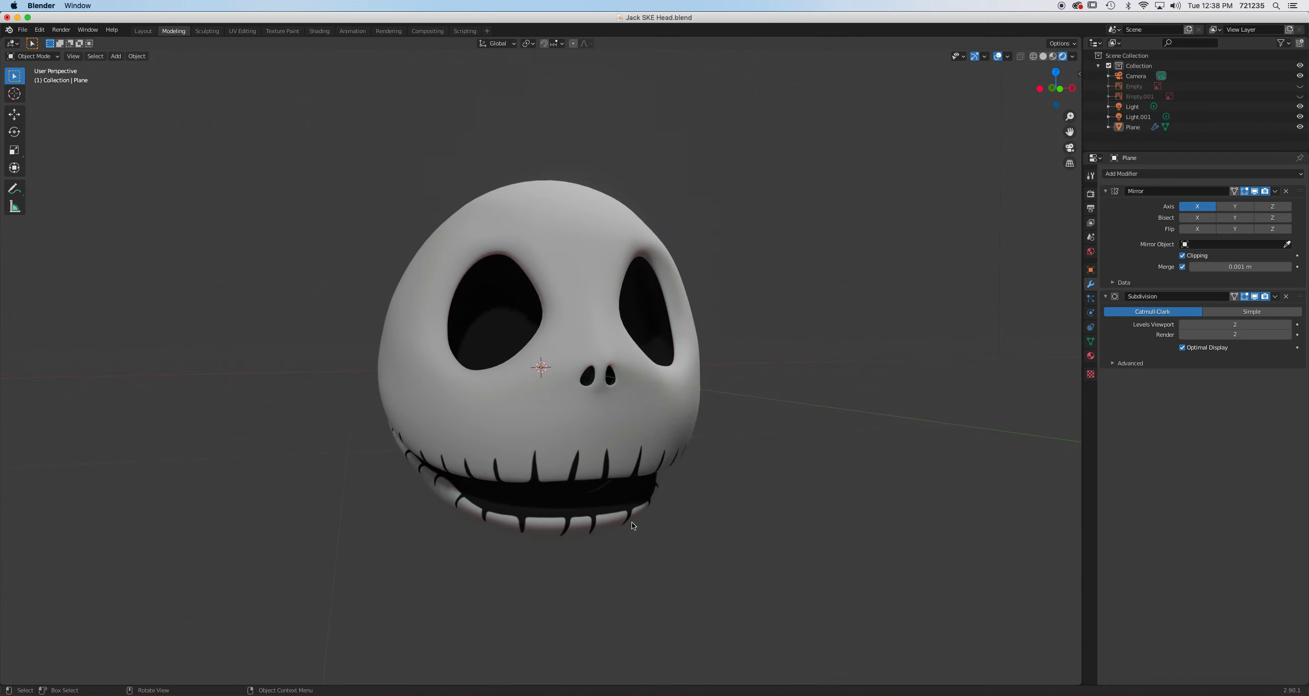
{"action": "middle_click_drag", "start_coordinate": [592, 503], "coordinate": [563, 499]}
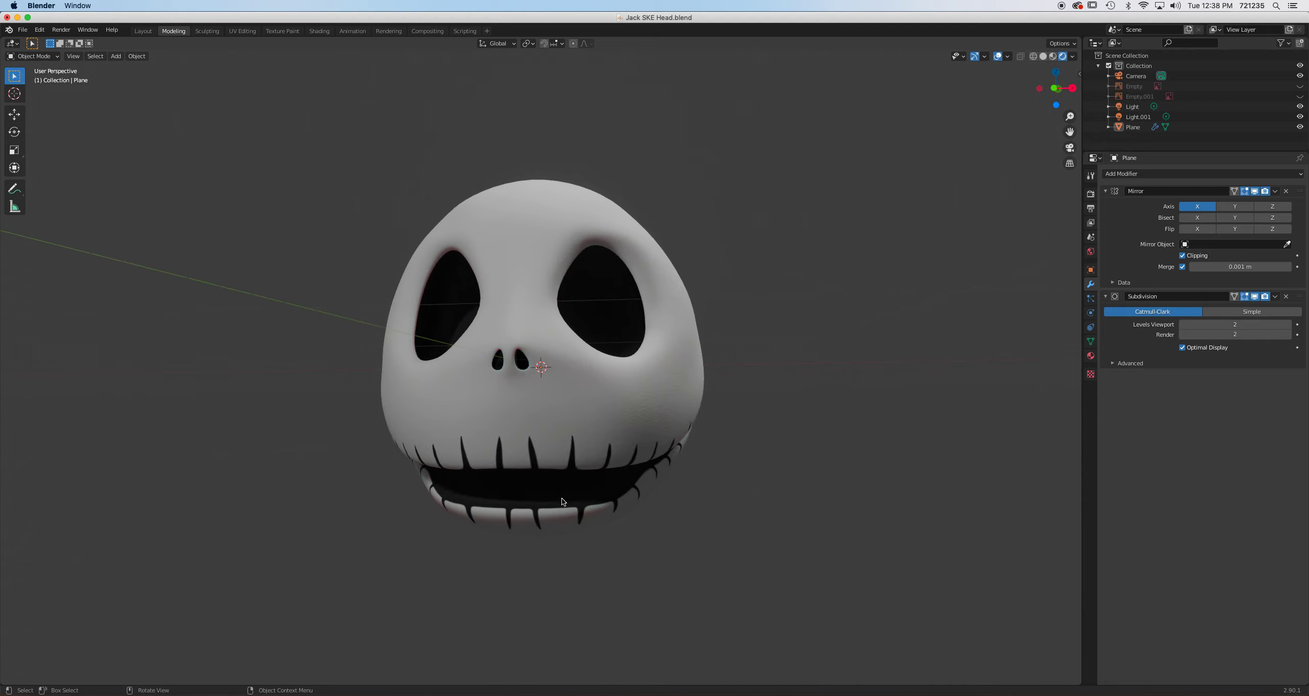
Switch to Finder, preview jack Front.jpg, jack Side.png and the 2020-11-10 screenshot on the Desktop, and return to Blender.
{"action": "left_click", "coordinate": [47, 694]}
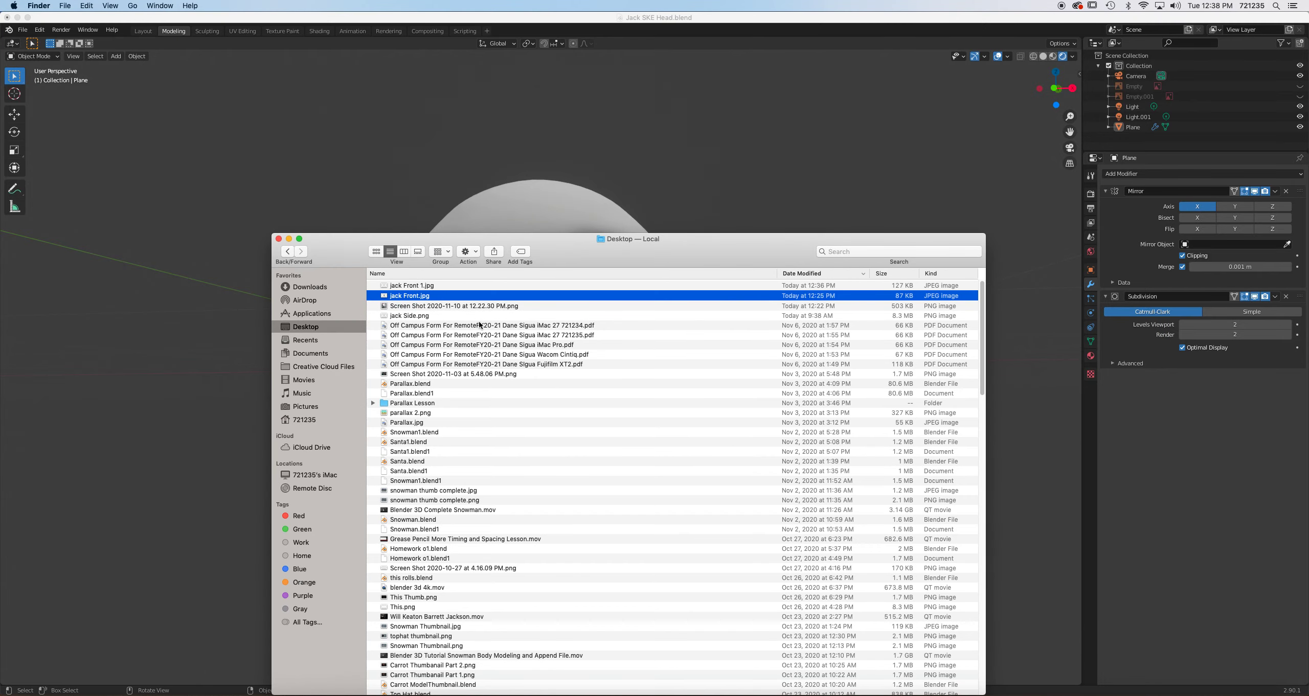
{"action": "key", "text": "space"}
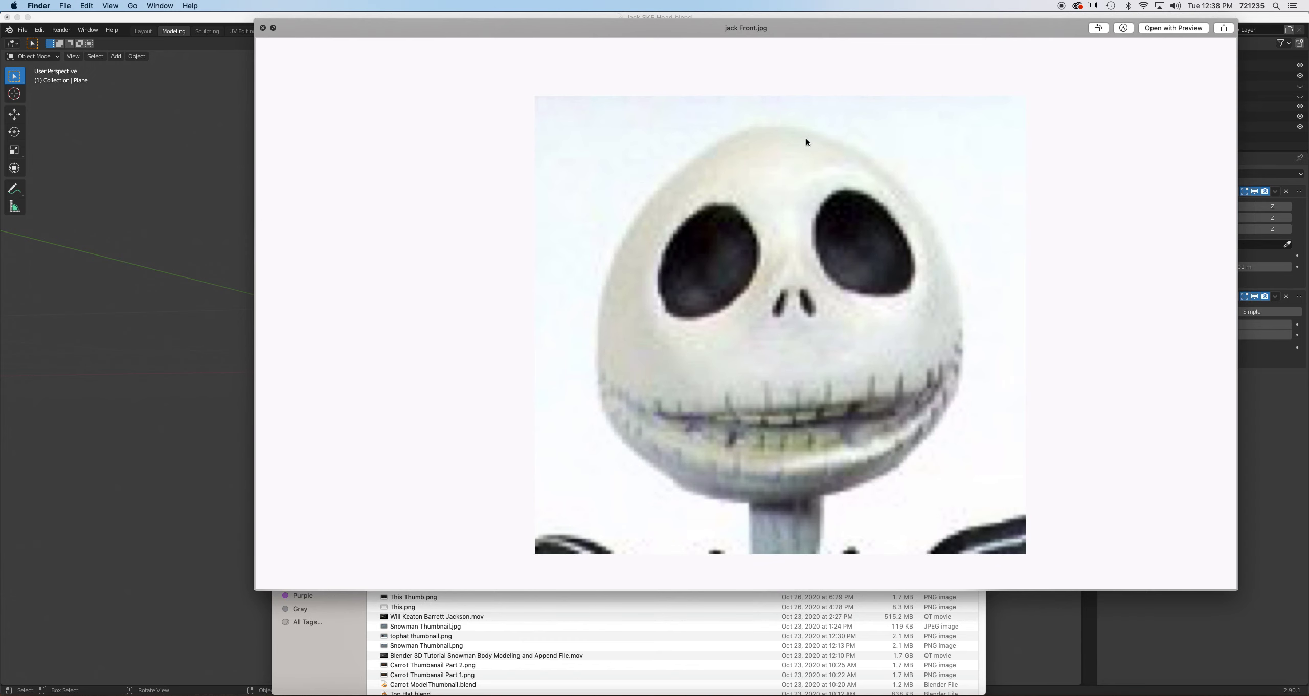
{"action": "key", "text": "space"}
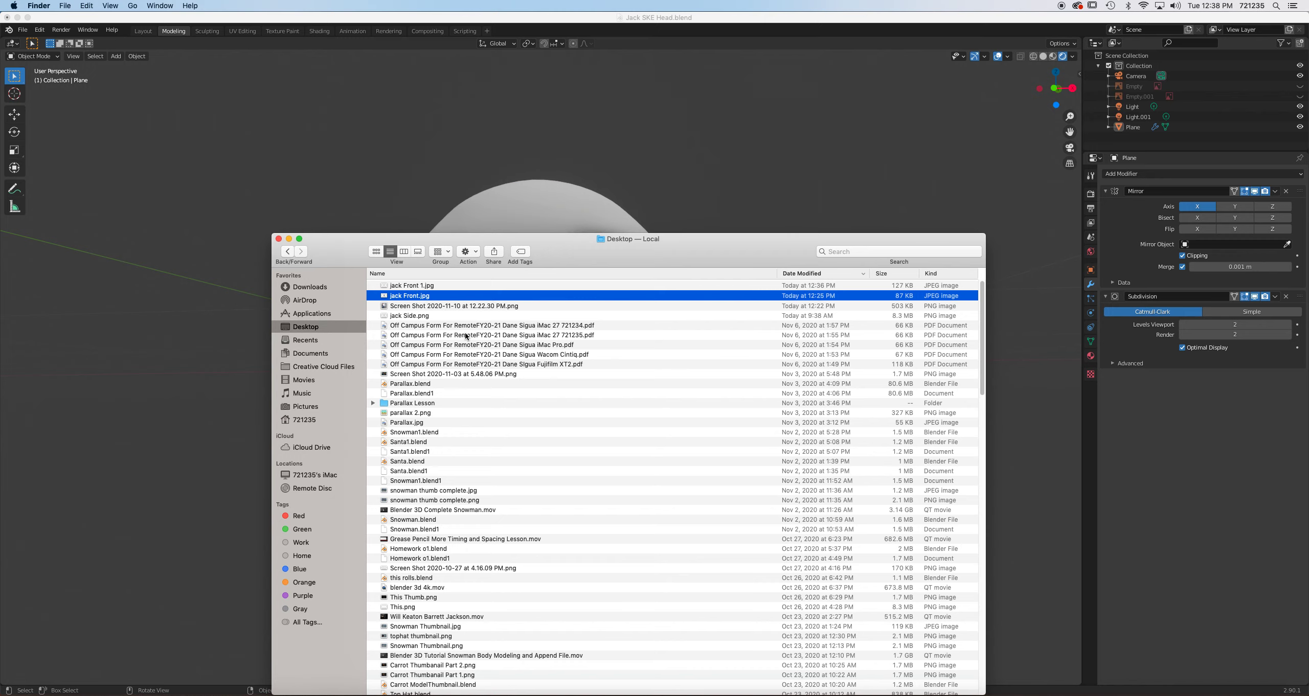
{"action": "left_click", "coordinate": [429, 316]}
{"action": "key", "text": "space"}
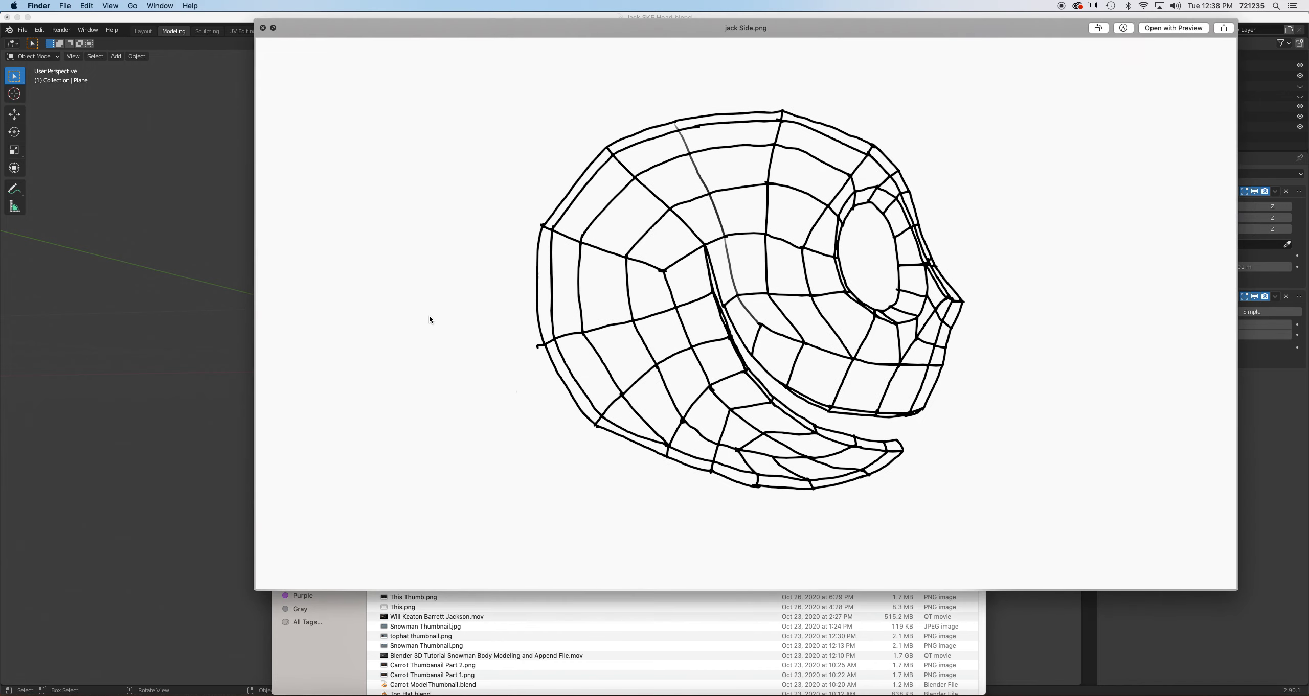
{"action": "key", "text": "space"}
{"action": "left_click", "coordinate": [433, 307]}
{"action": "key", "text": "space"}
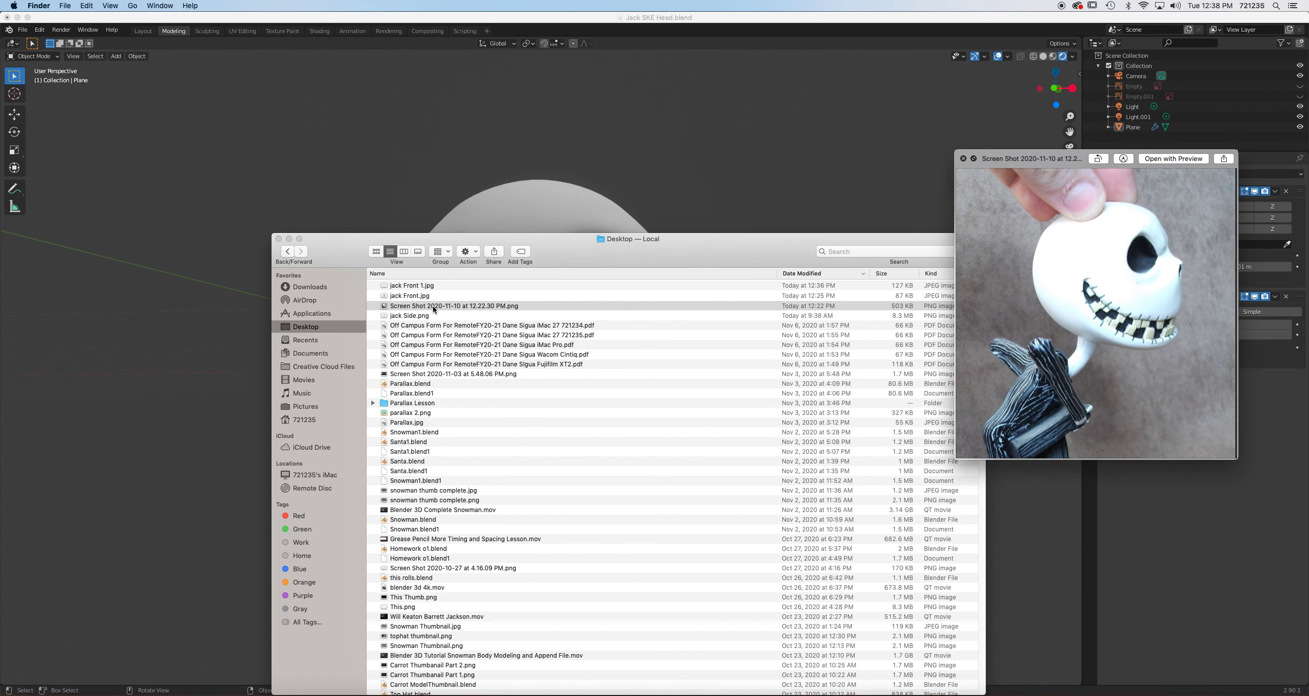
{"action": "key", "text": "space"}
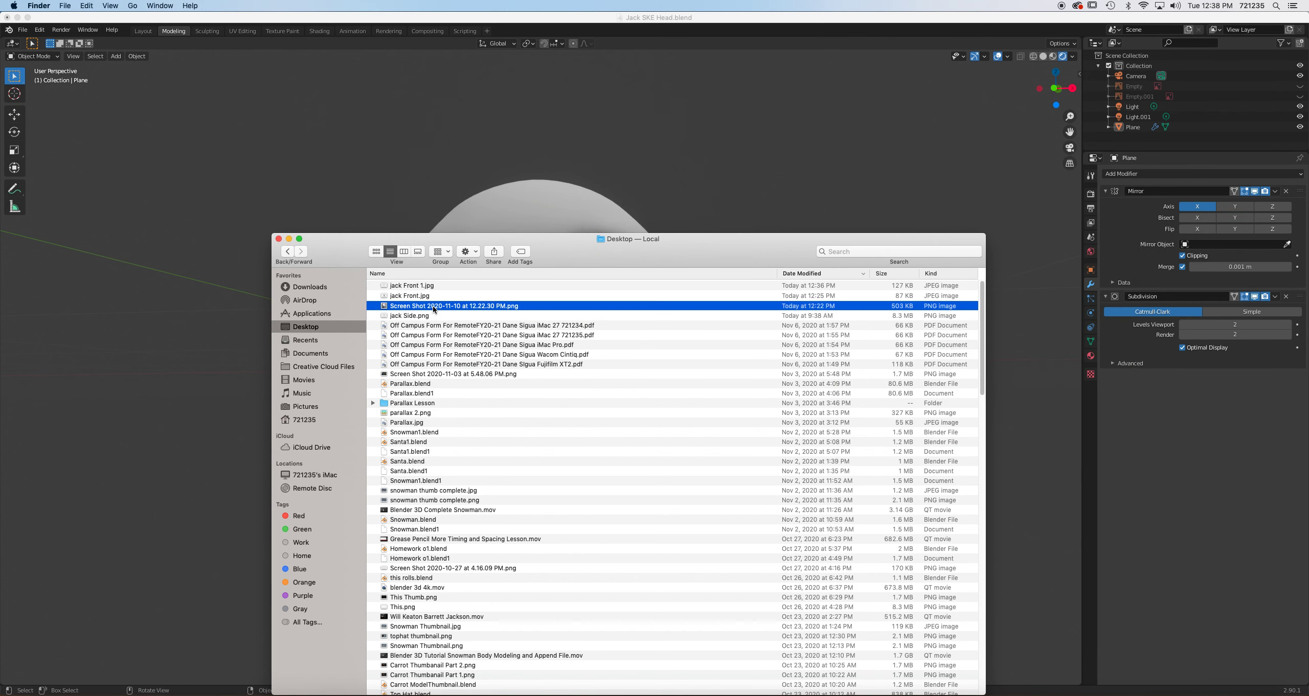
{"action": "left_click", "coordinate": [374, 176]}
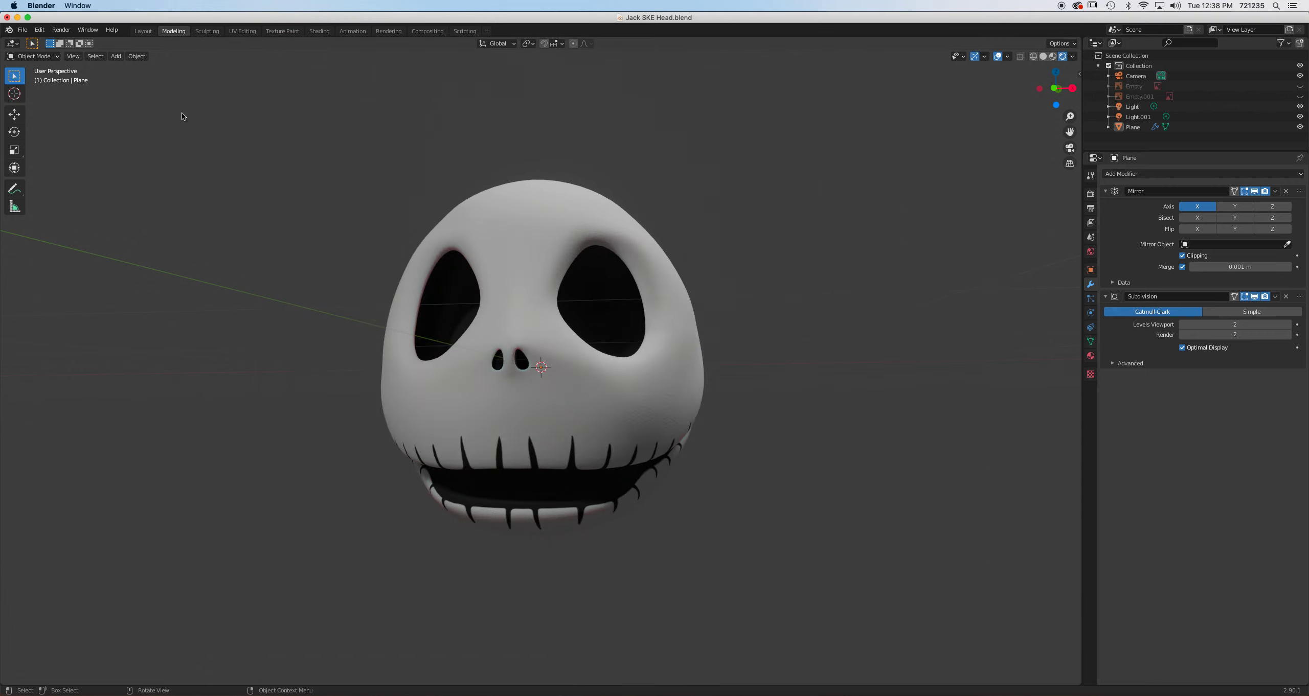
Open the recent file jack head.blend without saving the changes to the current head file.
{"action": "left_click", "coordinate": [22, 29]}
{"action": "mouse_move", "coordinate": [33, 63]}
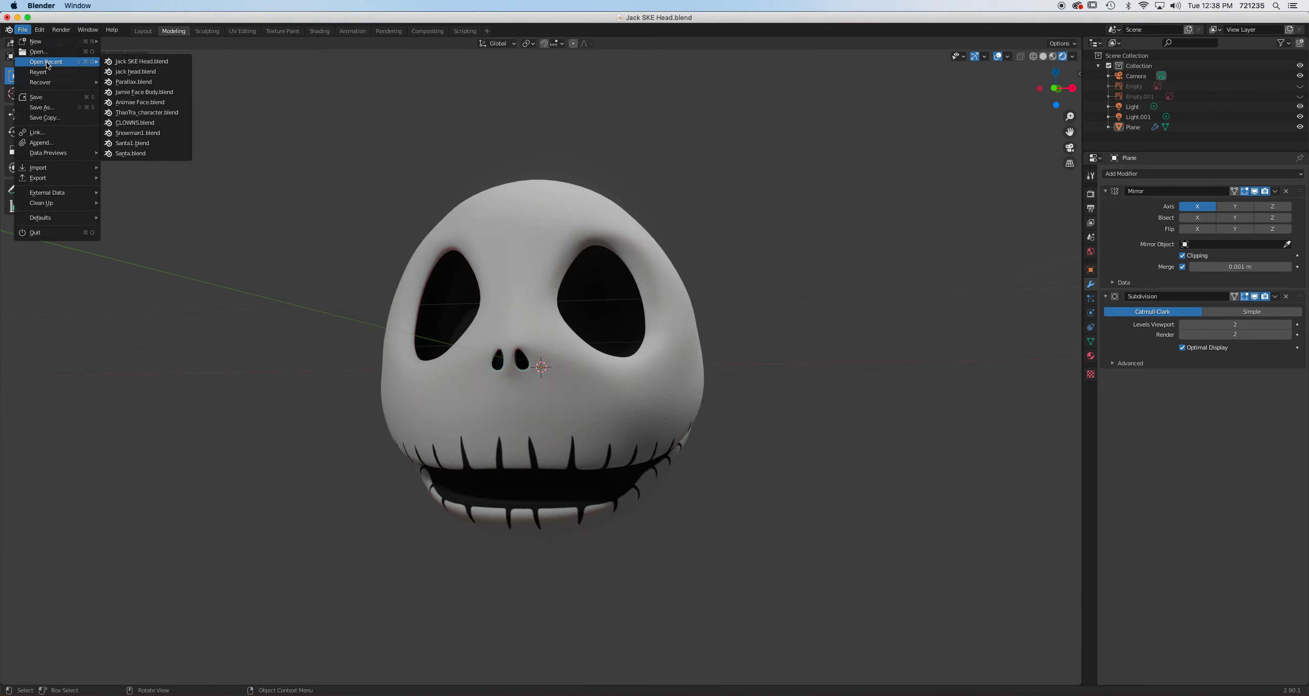
{"action": "left_click", "coordinate": [121, 63]}
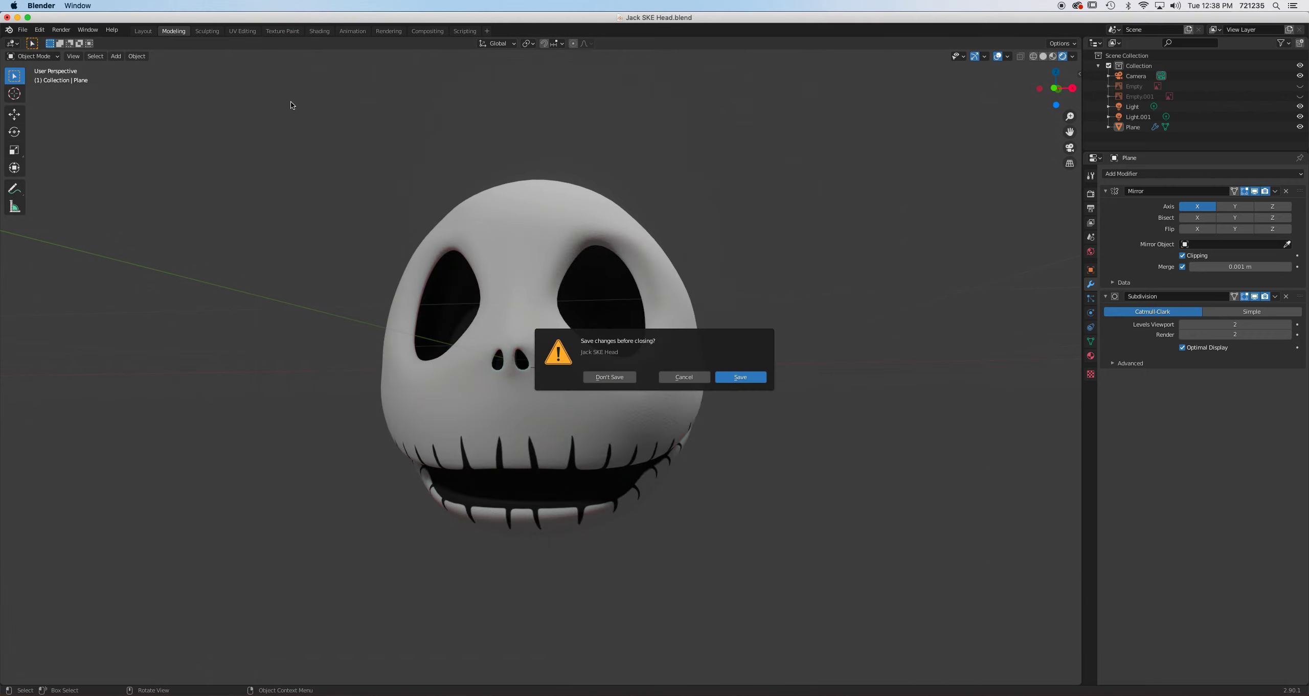
{"action": "left_click", "coordinate": [615, 379]}
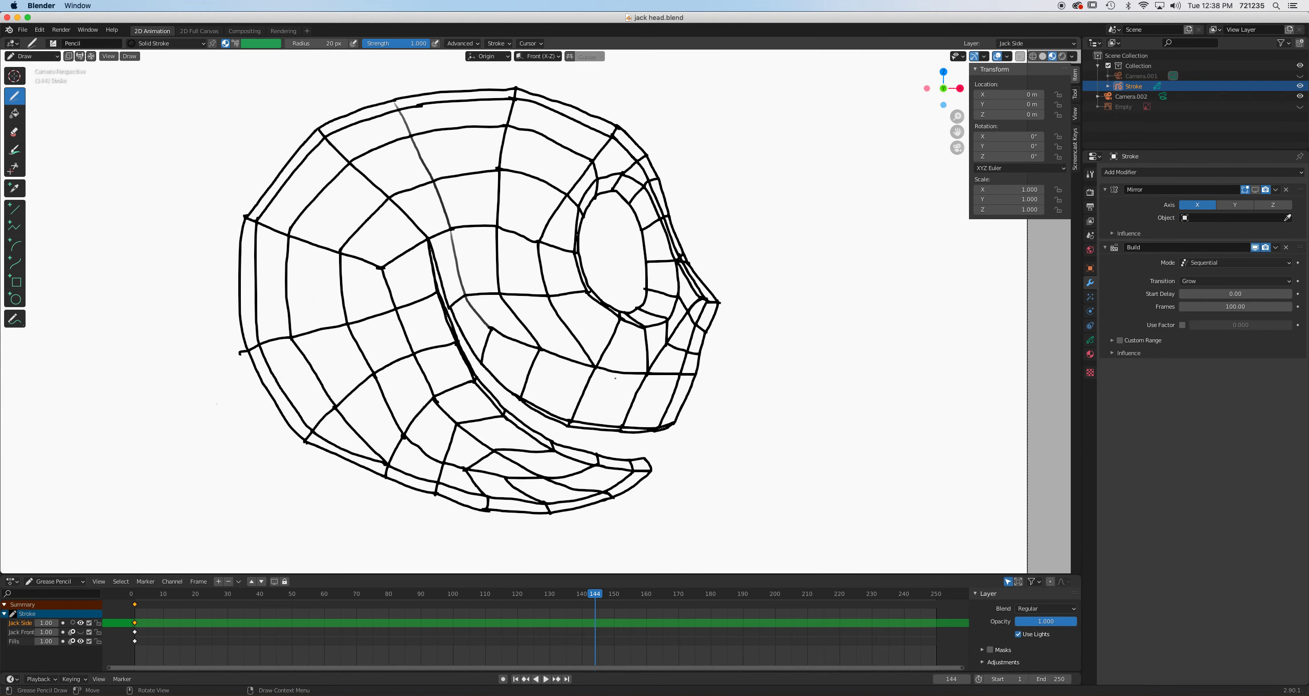
Play the side-view drawing's build animation from frame 1 and stop it once the wireframe is complete.
{"action": "left_click_drag", "start_coordinate": [596, 594], "coordinate": [137, 619]}
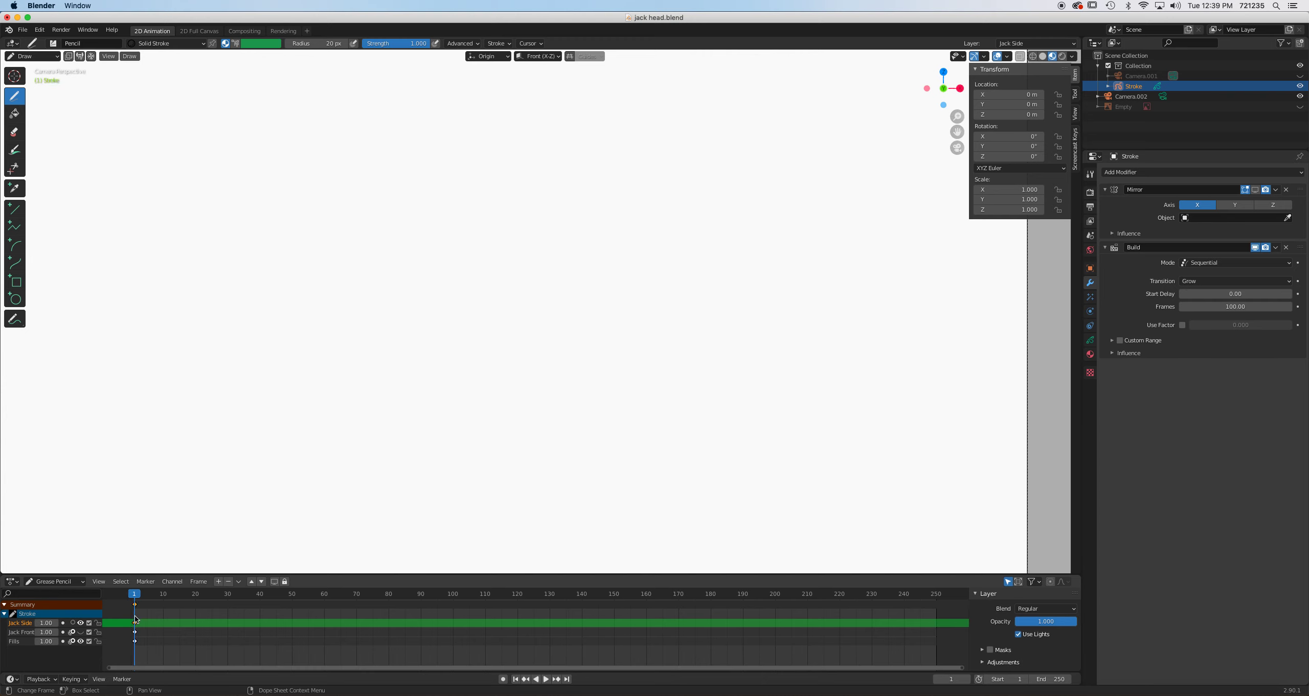
{"action": "key", "text": "space"}
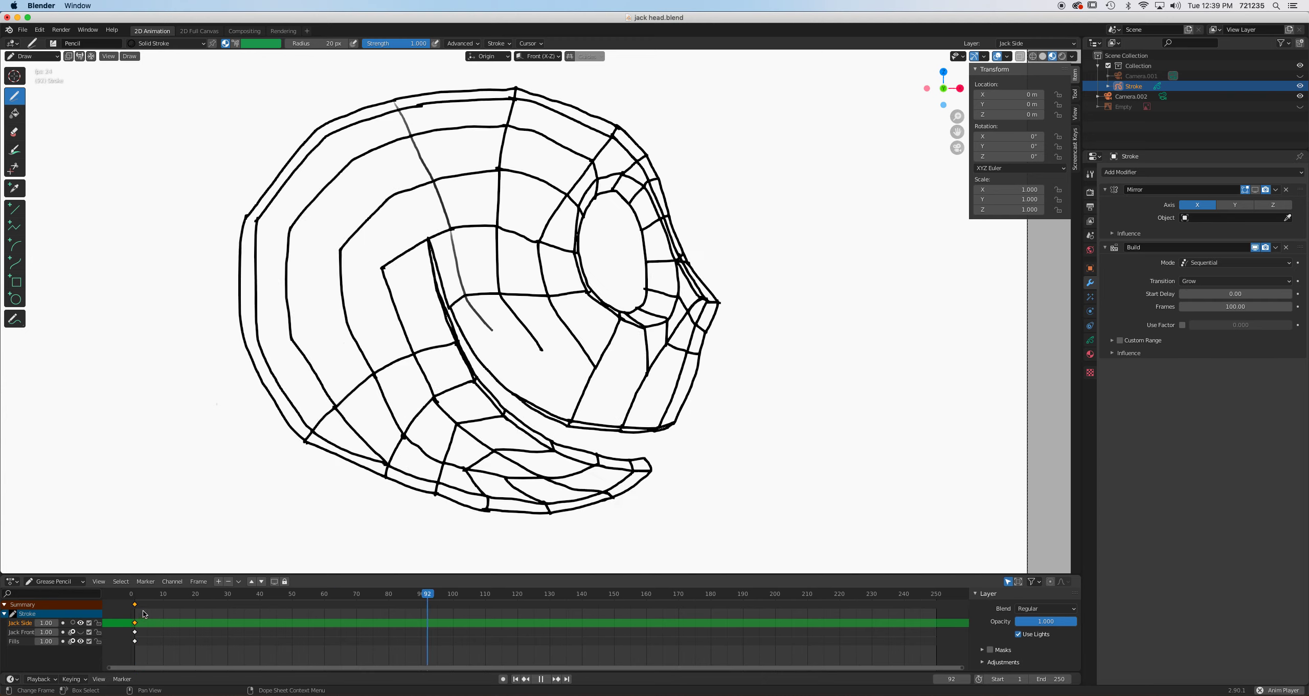
{"action": "key", "text": "space"}
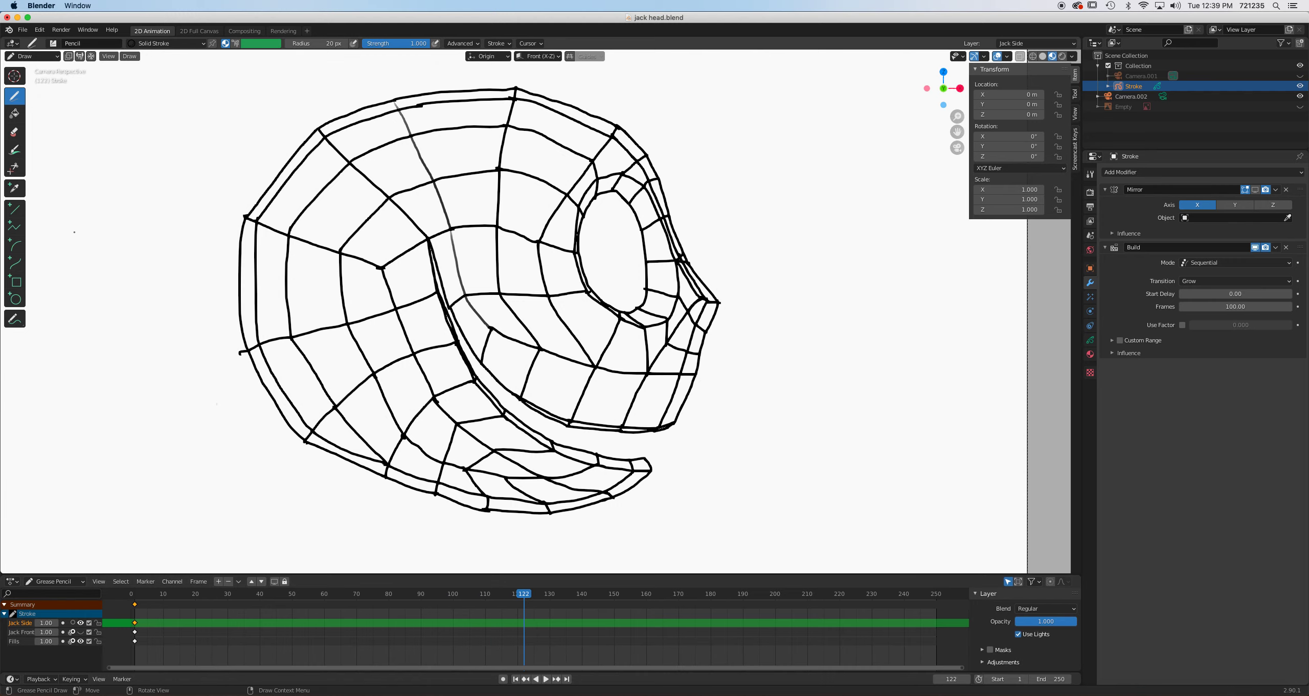
Render the current frame as an image to check the drawing, and close the render.
{"action": "left_click", "coordinate": [61, 30]}
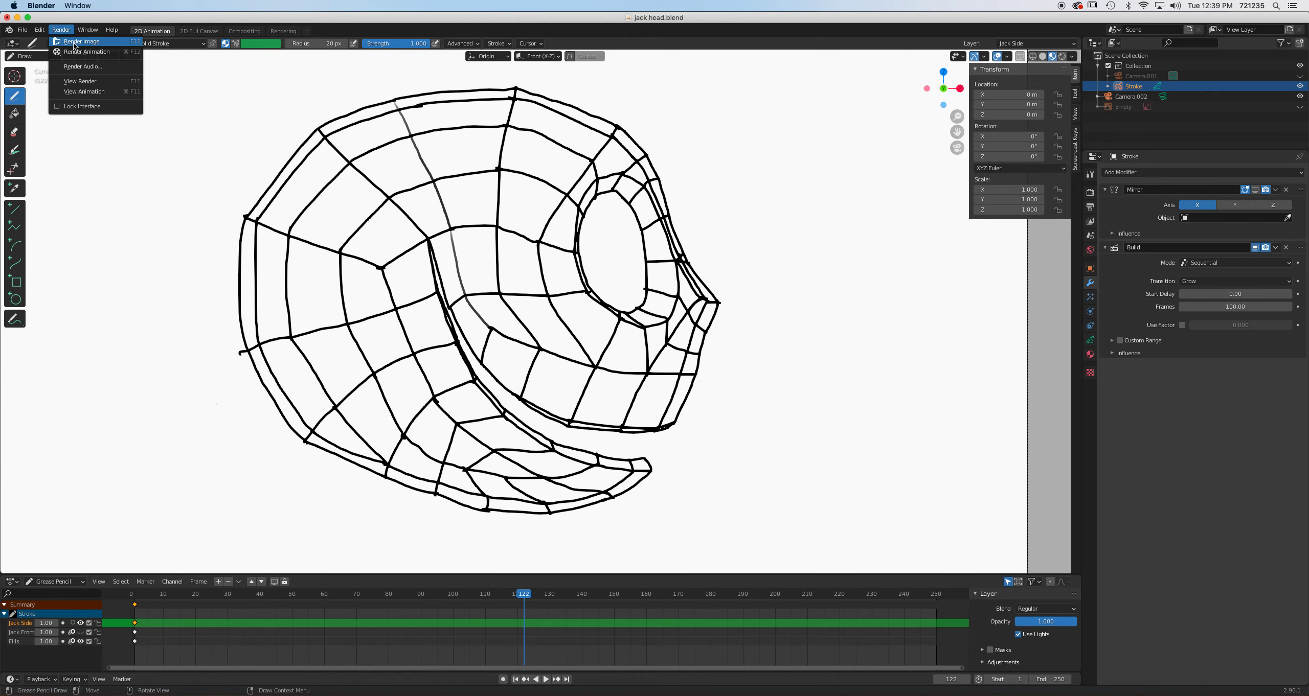
{"action": "left_click", "coordinate": [77, 42]}
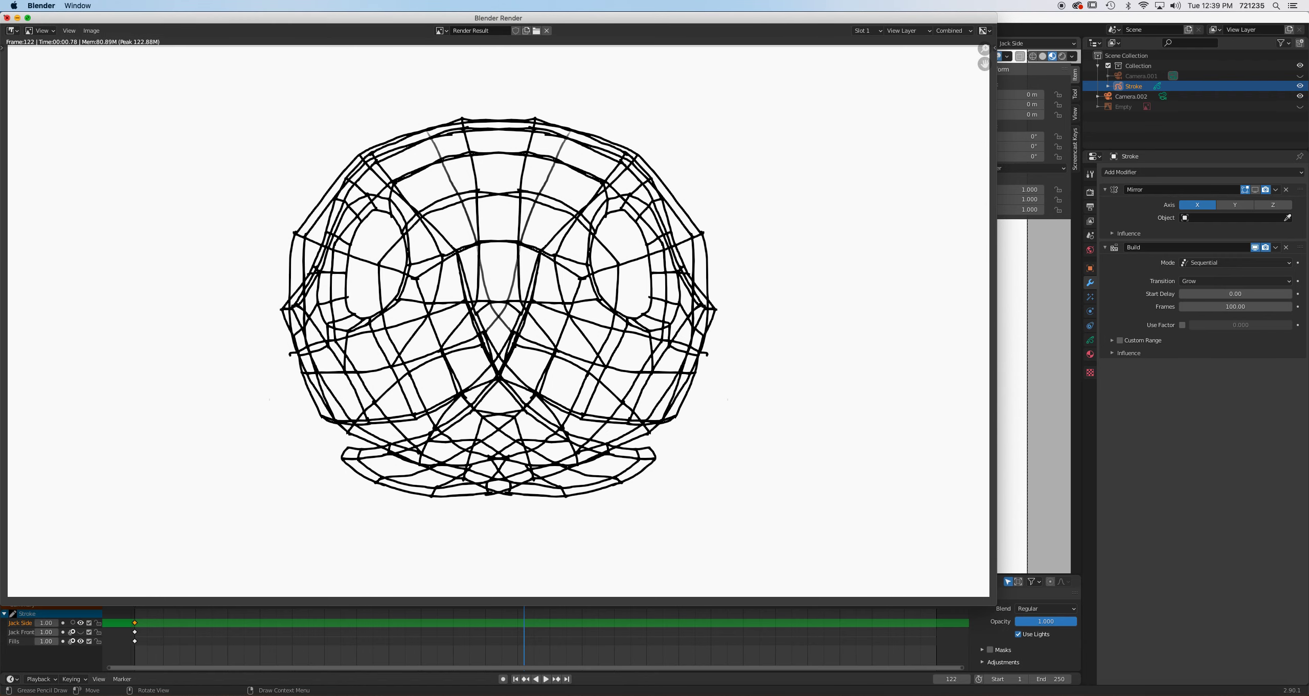
{"action": "key", "text": "Escape"}
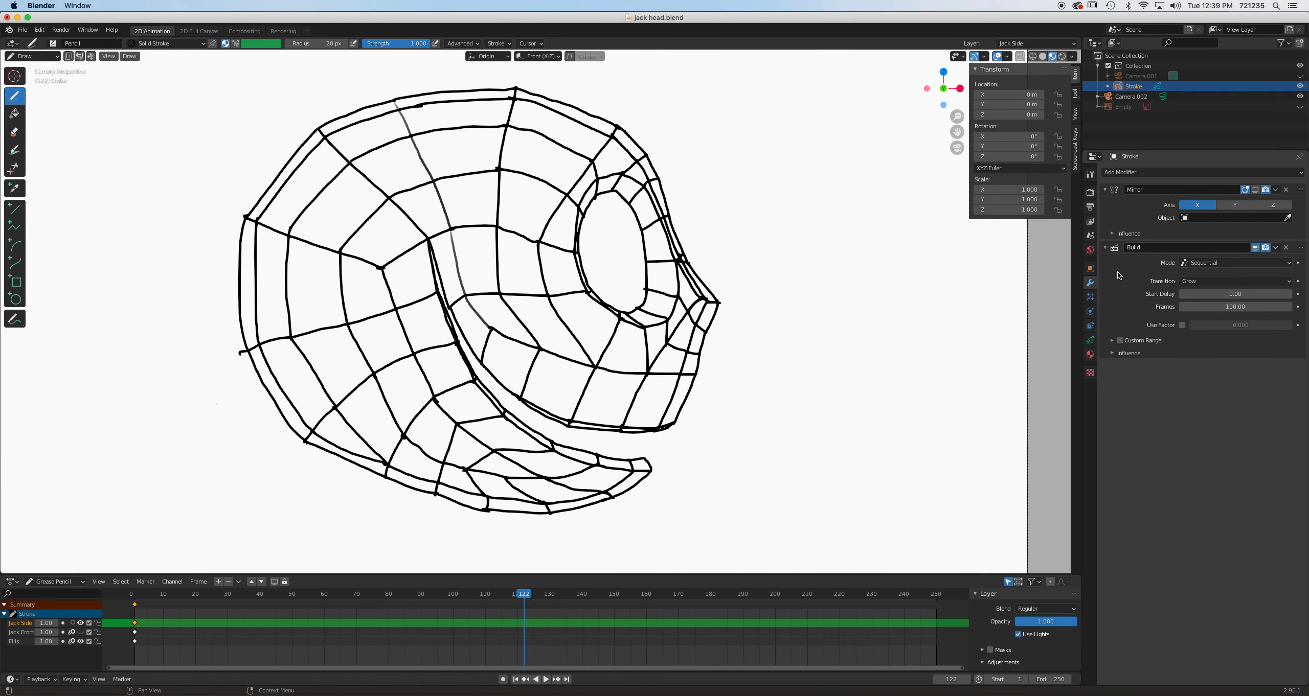
Enable the Mirror modifier in the viewport, hide the Jack Side layer and show the Jack Front layer.
{"action": "left_click", "coordinate": [1255, 189]}
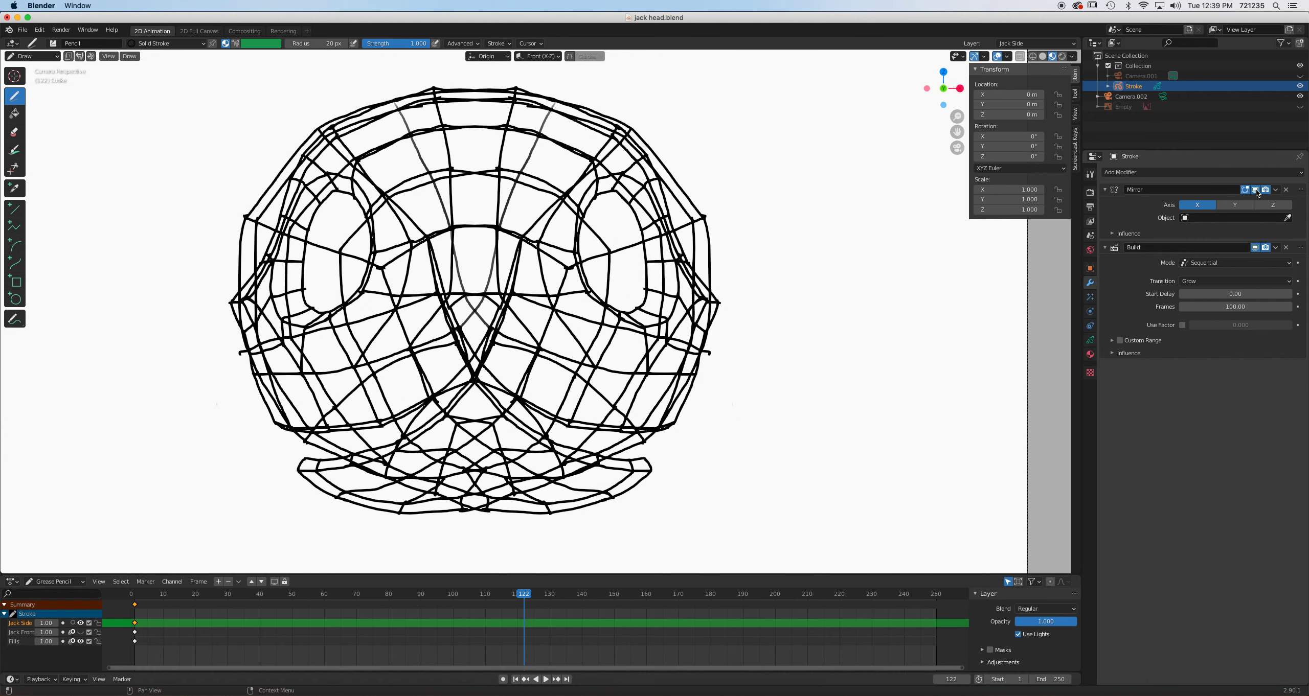
{"action": "left_click", "coordinate": [1090, 340]}
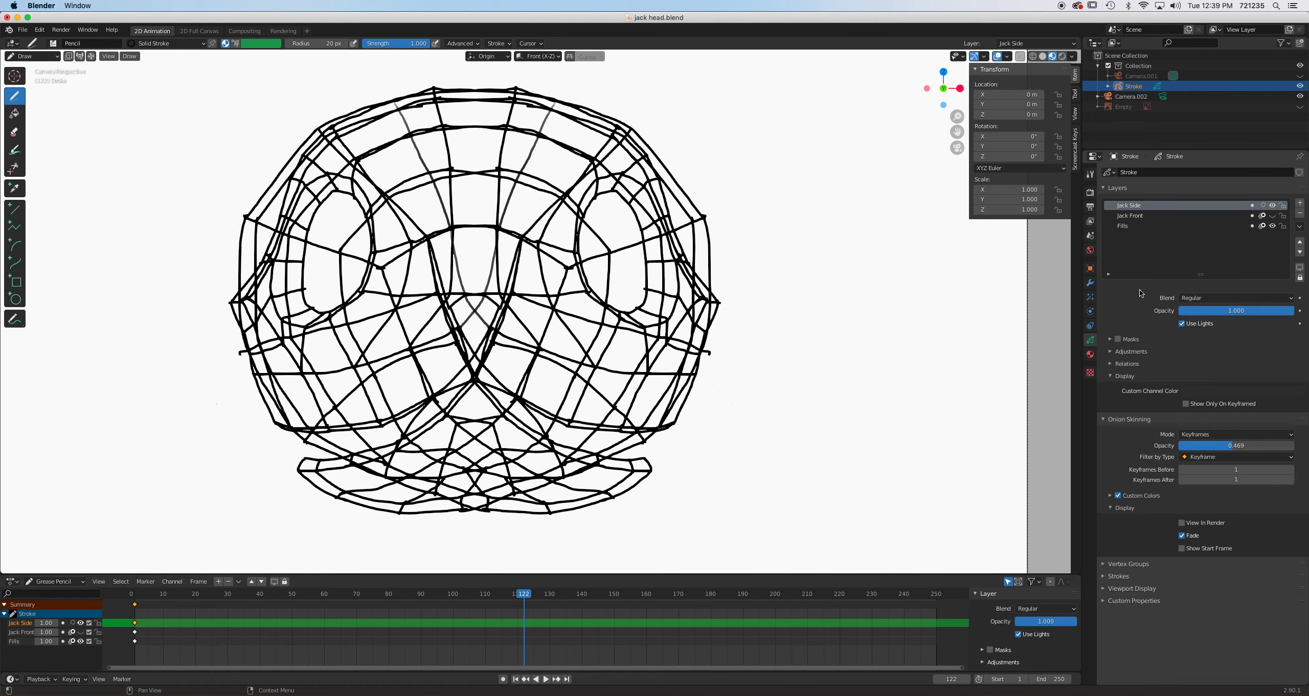
{"action": "left_click", "coordinate": [1272, 205]}
{"action": "left_click", "coordinate": [1272, 215]}
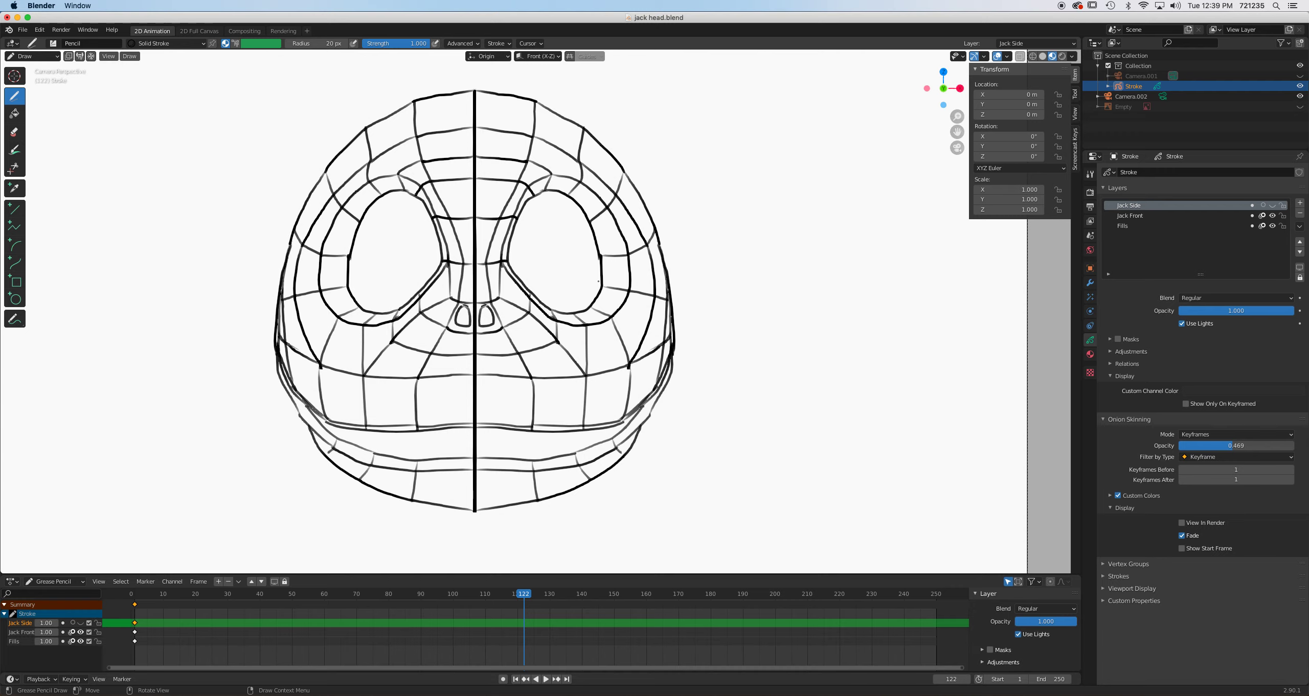
Play the mirrored front-view drawing's build animation from the start and stop it once the drawing is complete.
{"action": "left_click", "coordinate": [135, 599]}
{"action": "key", "text": "space"}
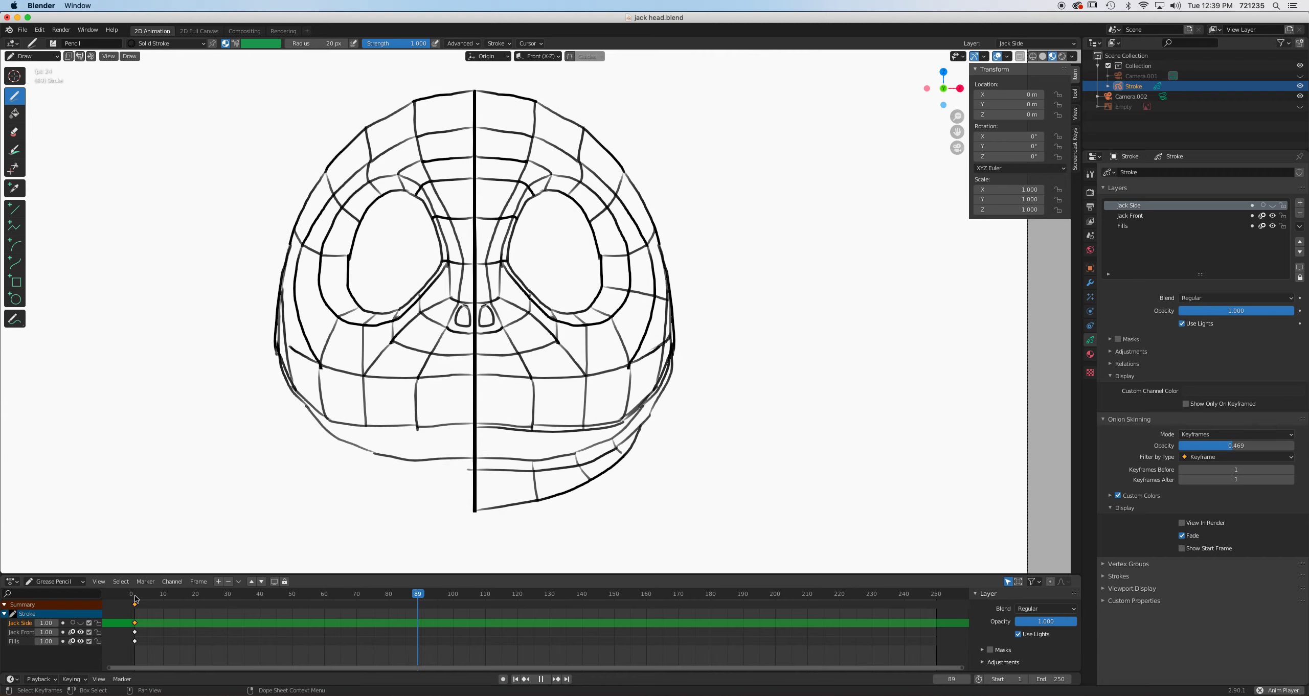
{"action": "key", "text": "space"}
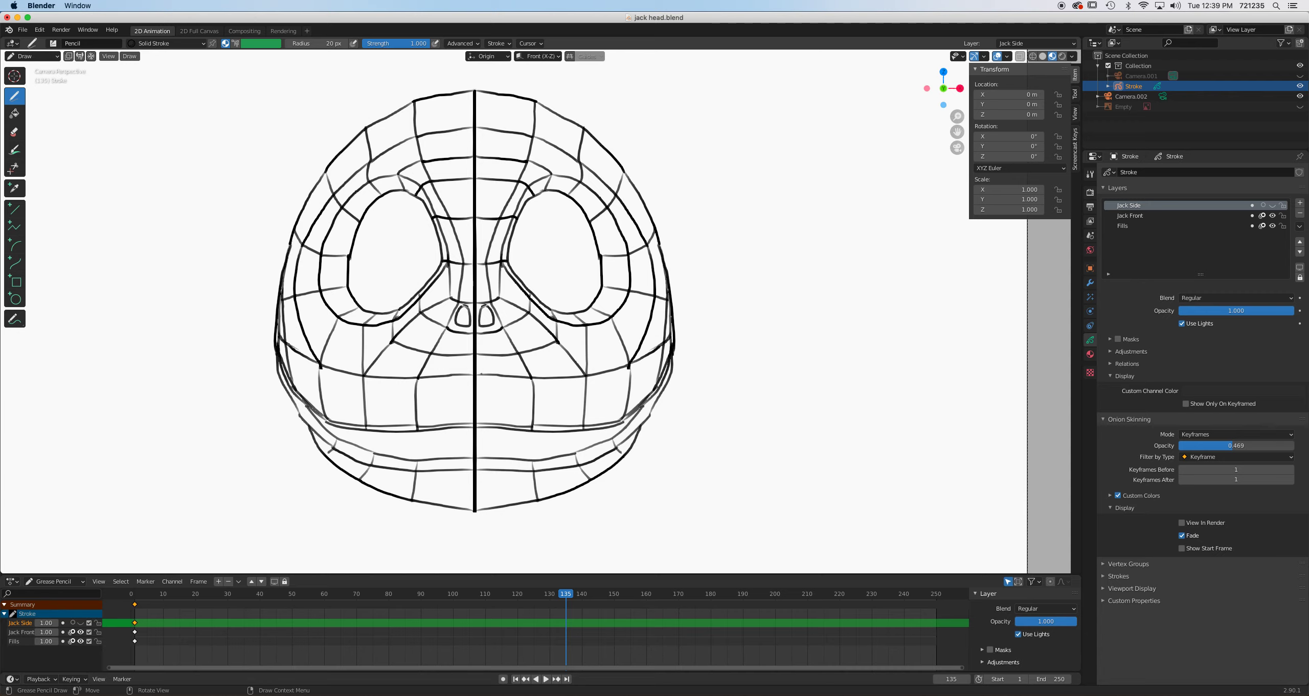
Show the Jack Side layer together with Jack Front, and turn the Mirror modifier's viewport display off and on again.
{"action": "left_click", "coordinate": [1273, 205]}
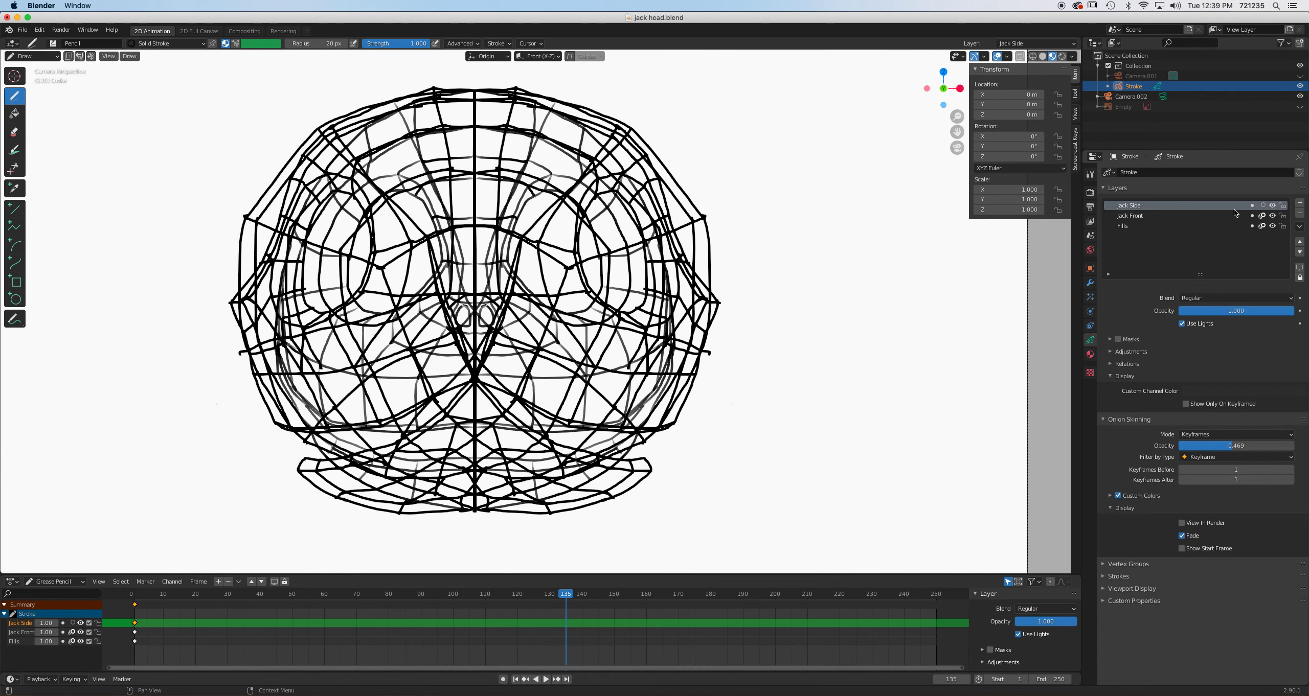
{"action": "left_click", "coordinate": [1090, 283]}
{"action": "left_click", "coordinate": [1256, 189]}
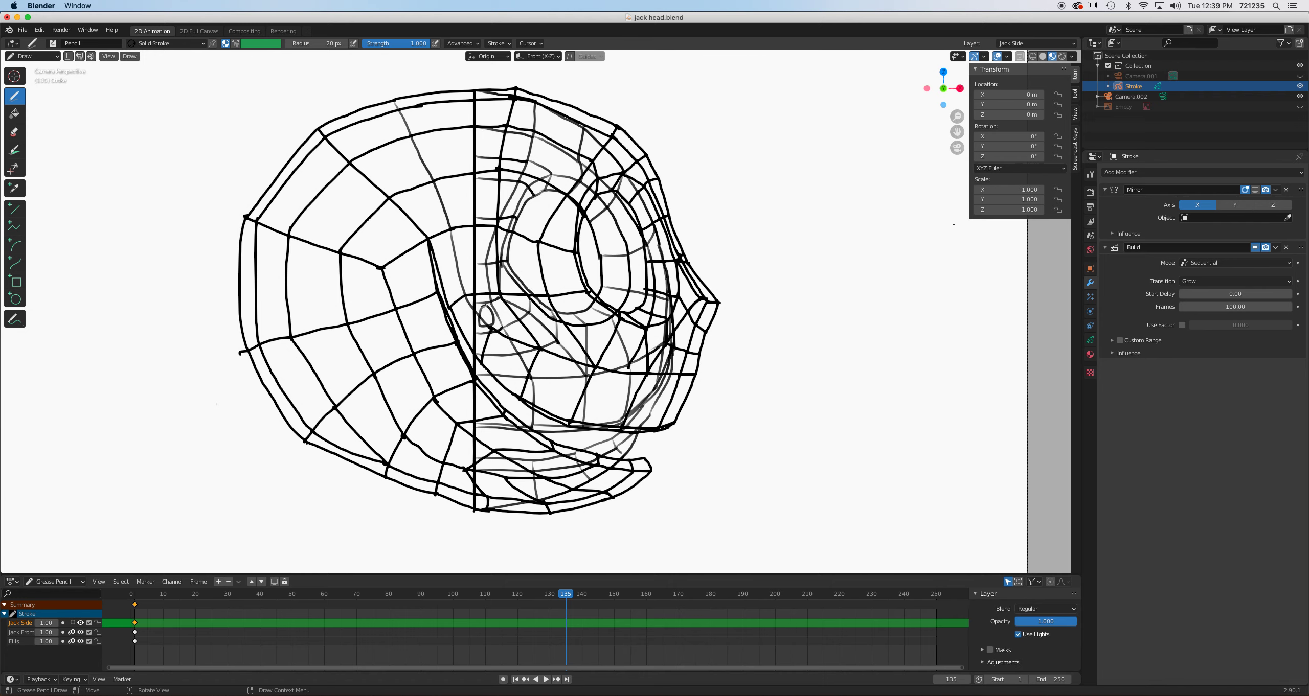
{"action": "left_click", "coordinate": [1256, 190]}
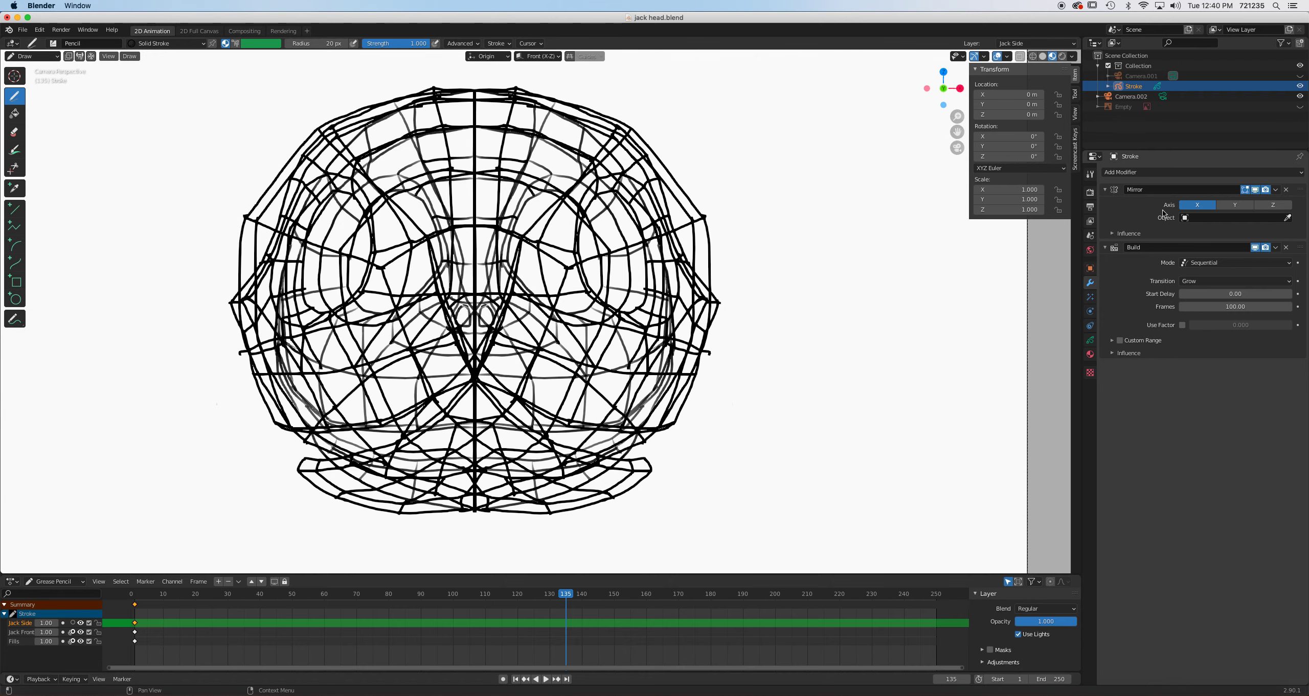
Alternate the visibility of the Jack Side and Jack Front layers, ending with only the front drawing shown.
{"action": "left_click", "coordinate": [1090, 340]}
{"action": "left_click", "coordinate": [1273, 205]}
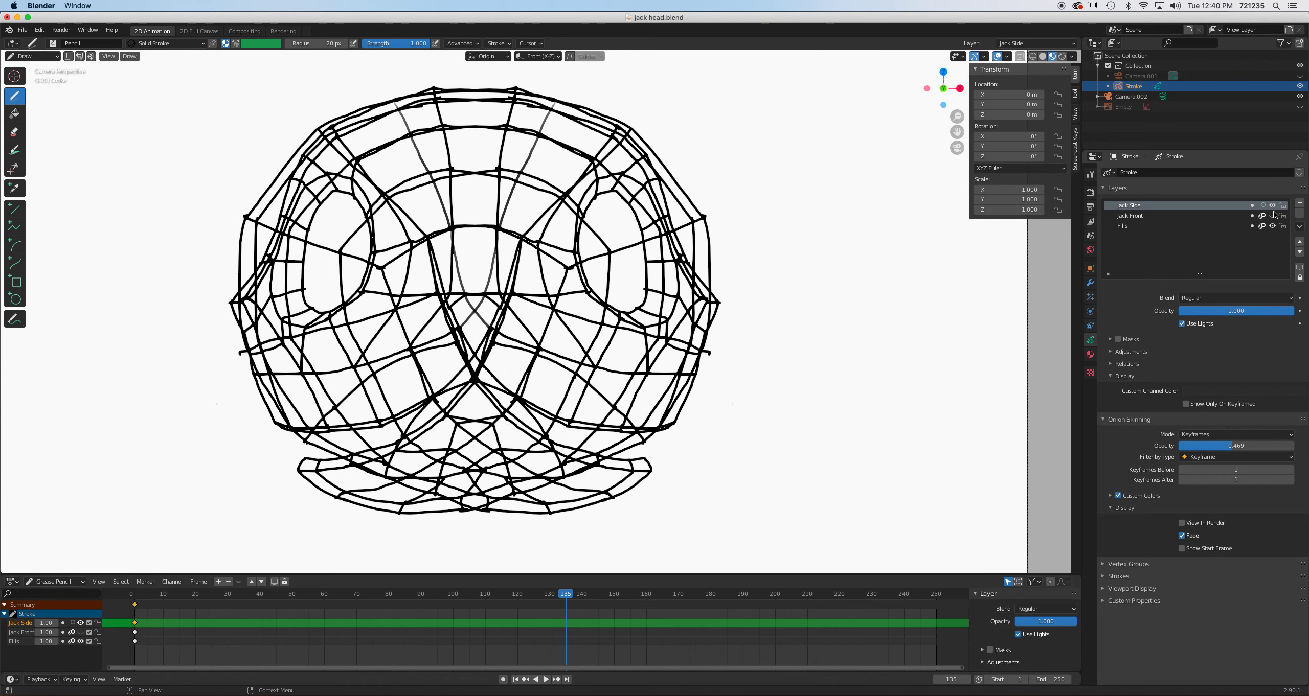
{"action": "left_click", "coordinate": [1273, 215]}
{"action": "left_click", "coordinate": [1273, 215]}
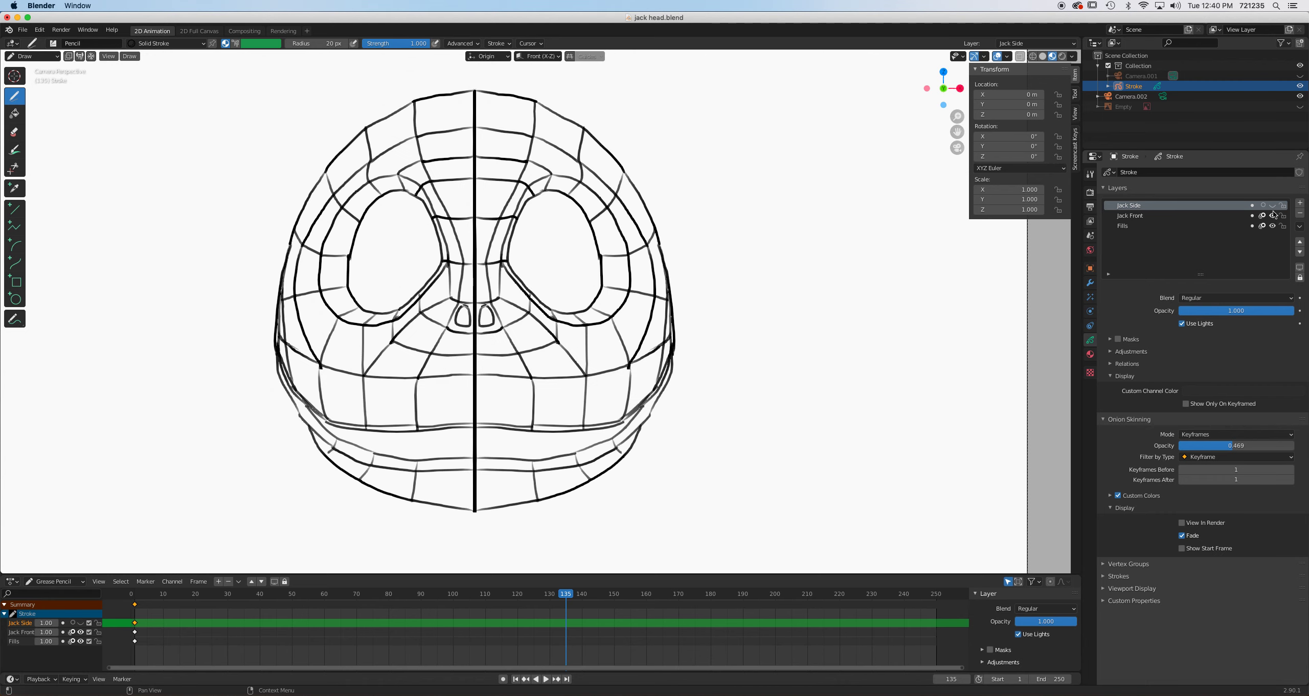
Show the Jack Side layer, hide Jack Front and disable the Mirror modifier in the viewport.
{"action": "left_click", "coordinate": [1273, 205]}
{"action": "left_click", "coordinate": [1272, 215]}
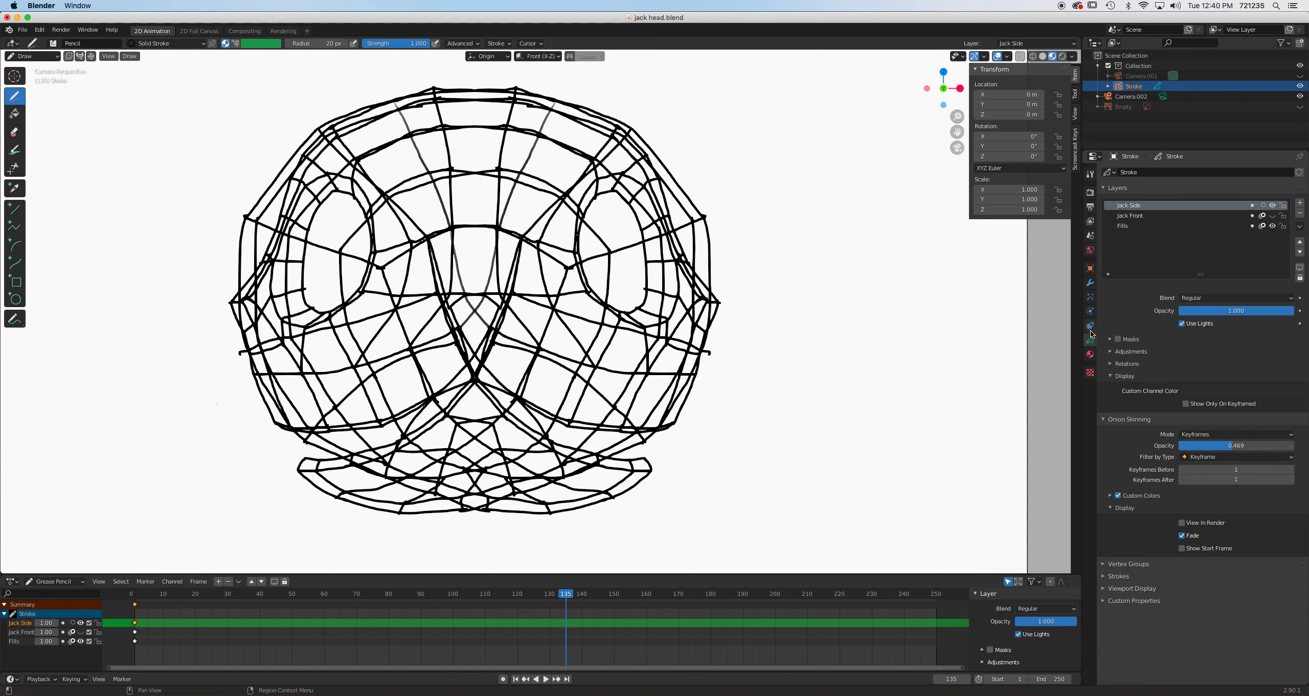
{"action": "left_click", "coordinate": [1090, 284]}
{"action": "left_click", "coordinate": [1255, 190]}
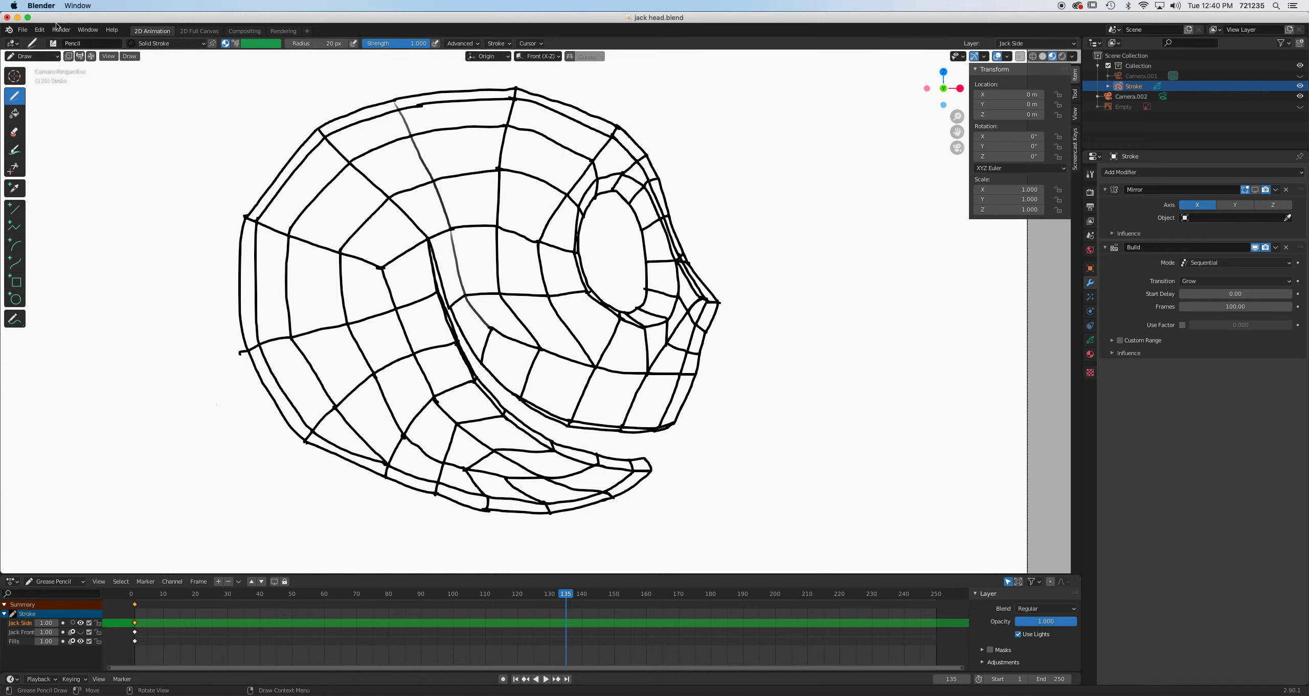
Start a new General file without saving the changes to the current drawing.
{"action": "left_click", "coordinate": [23, 29]}
{"action": "mouse_move", "coordinate": [47, 42]}
{"action": "left_click", "coordinate": [132, 43]}
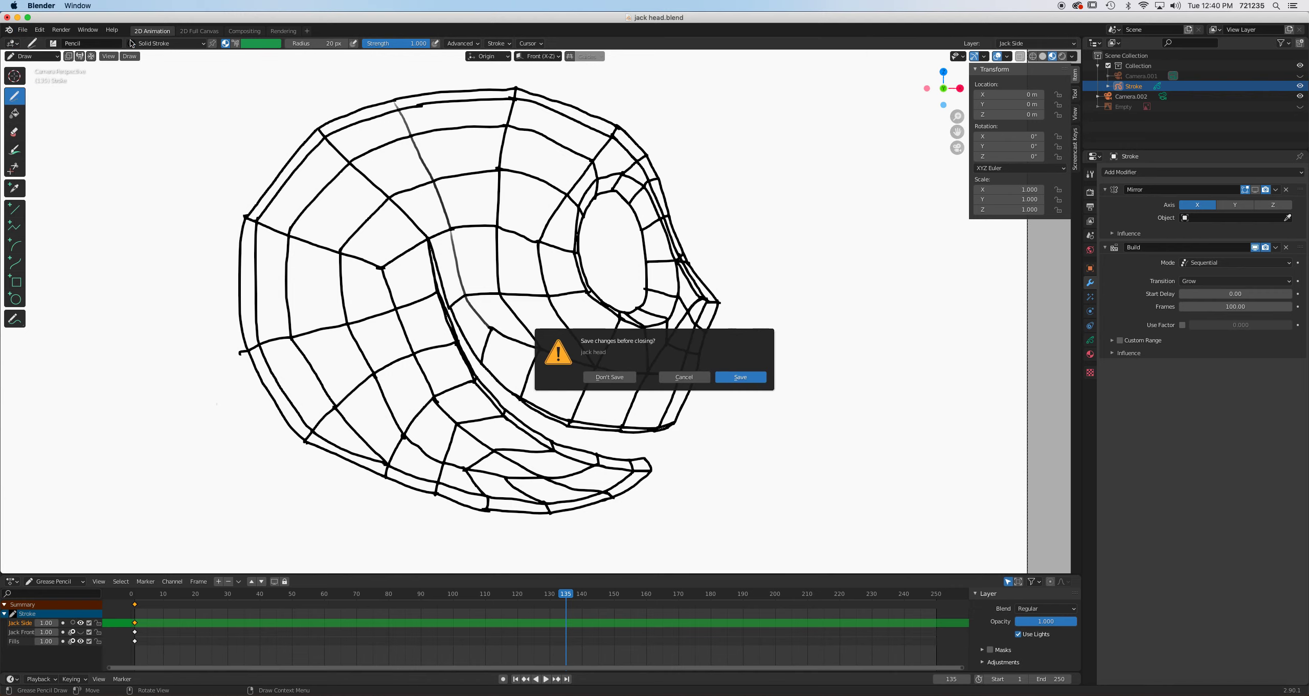
{"action": "left_click", "coordinate": [611, 375]}
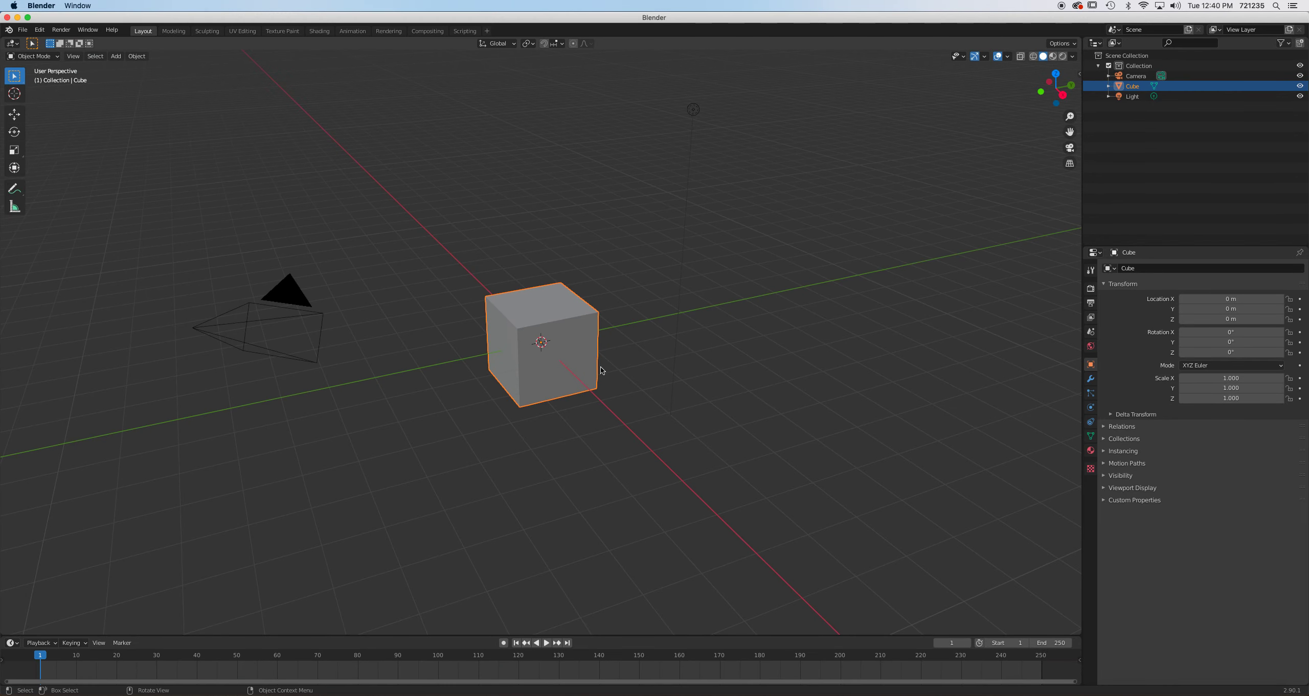
Delete the default cube and leave the scene in front orthographic view.
{"action": "key", "text": "KP_7"}
{"action": "key", "text": "KP_1"}
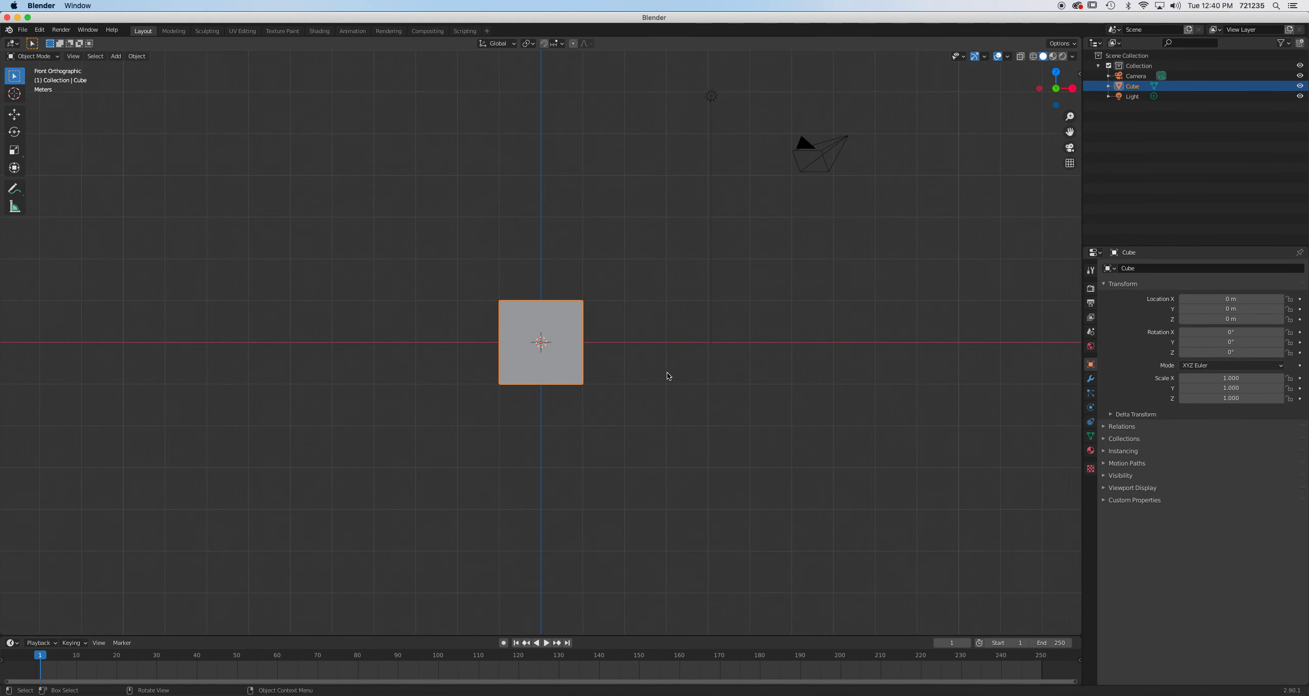
{"action": "key", "text": "Delete"}
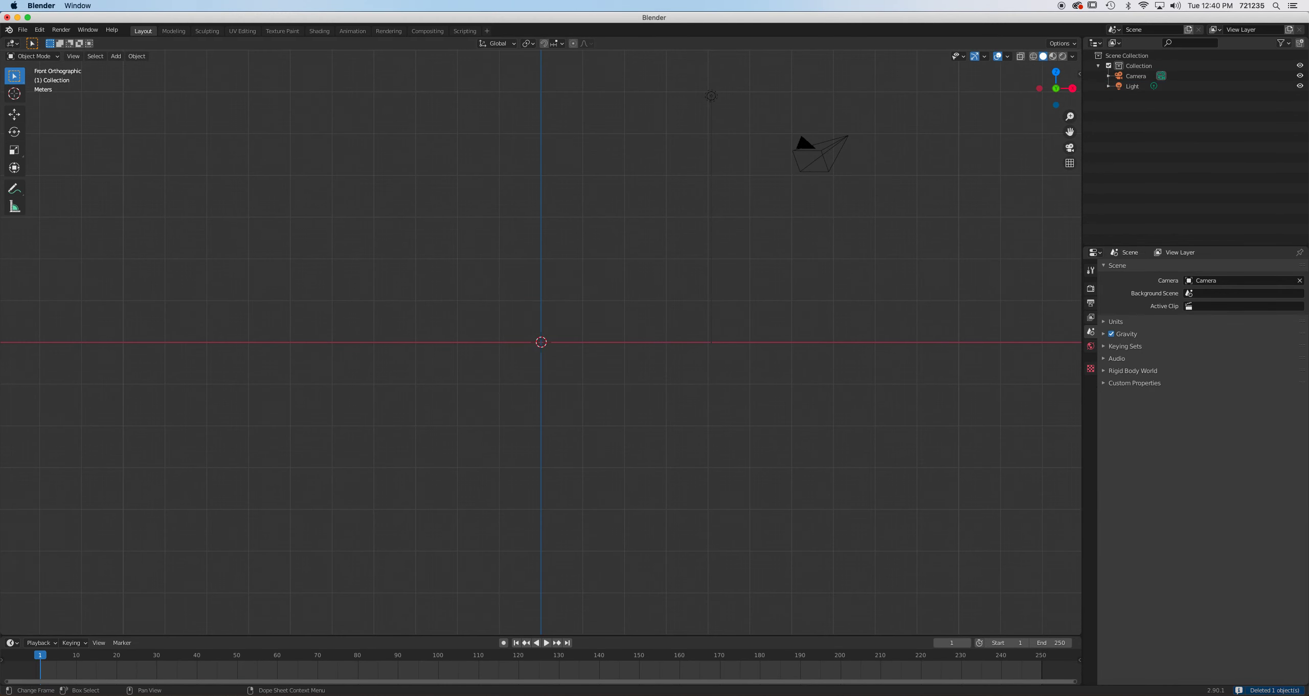
Add jack Front 1.jpg from the Desktop as a reference image in front view, and enable Screencast Keys.
{"action": "left_click", "coordinate": [47, 693]}
{"action": "left_click_drag", "start_coordinate": [409, 285], "coordinate": [483, 205]}
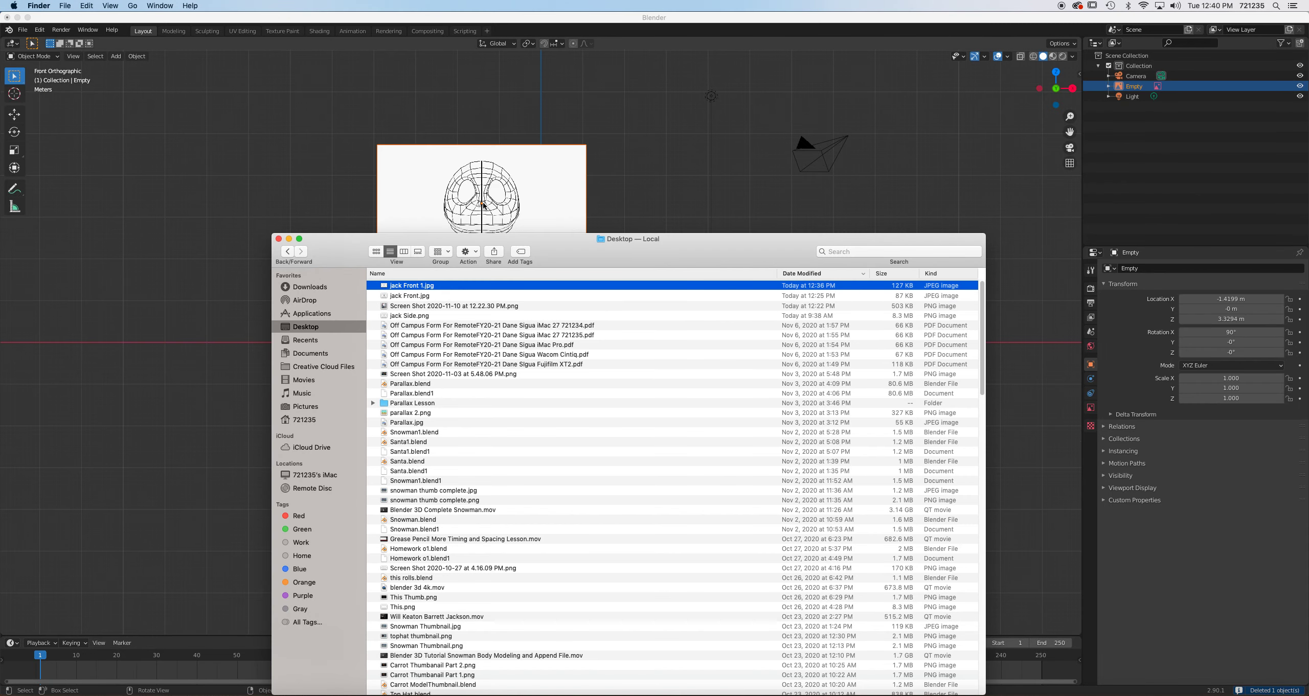
{"action": "left_click", "coordinate": [622, 202]}
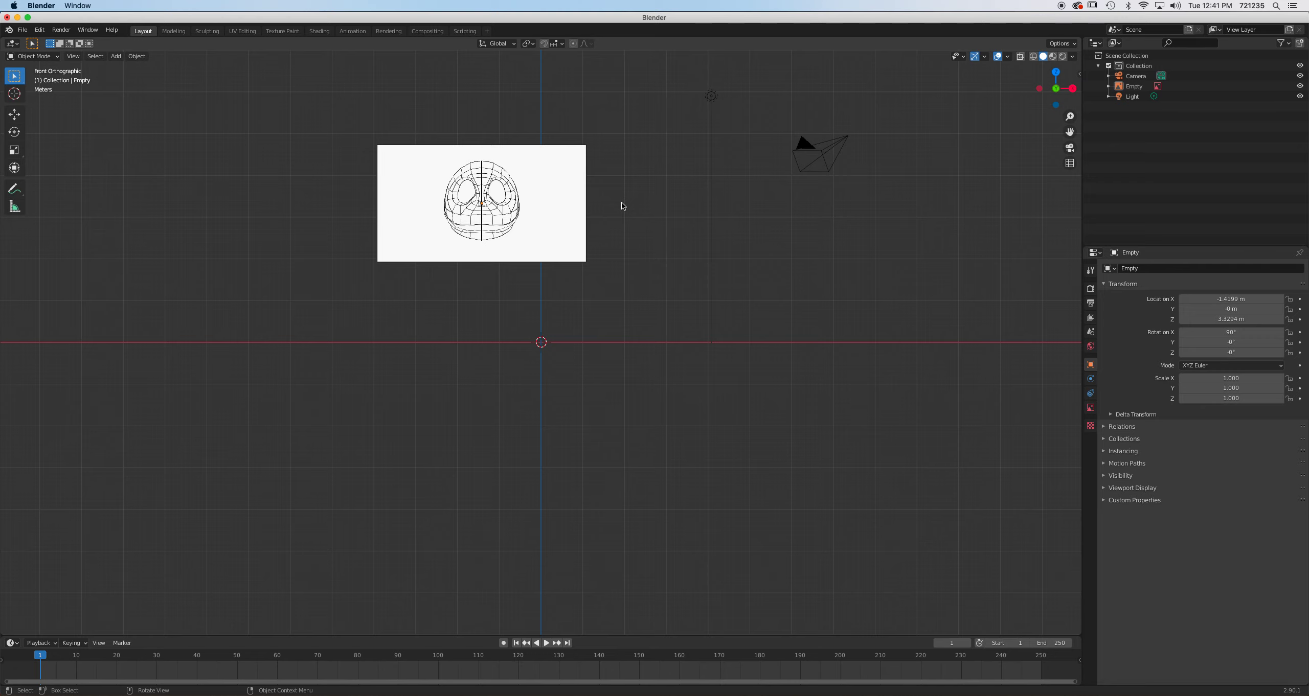
{"action": "key", "text": "n"}
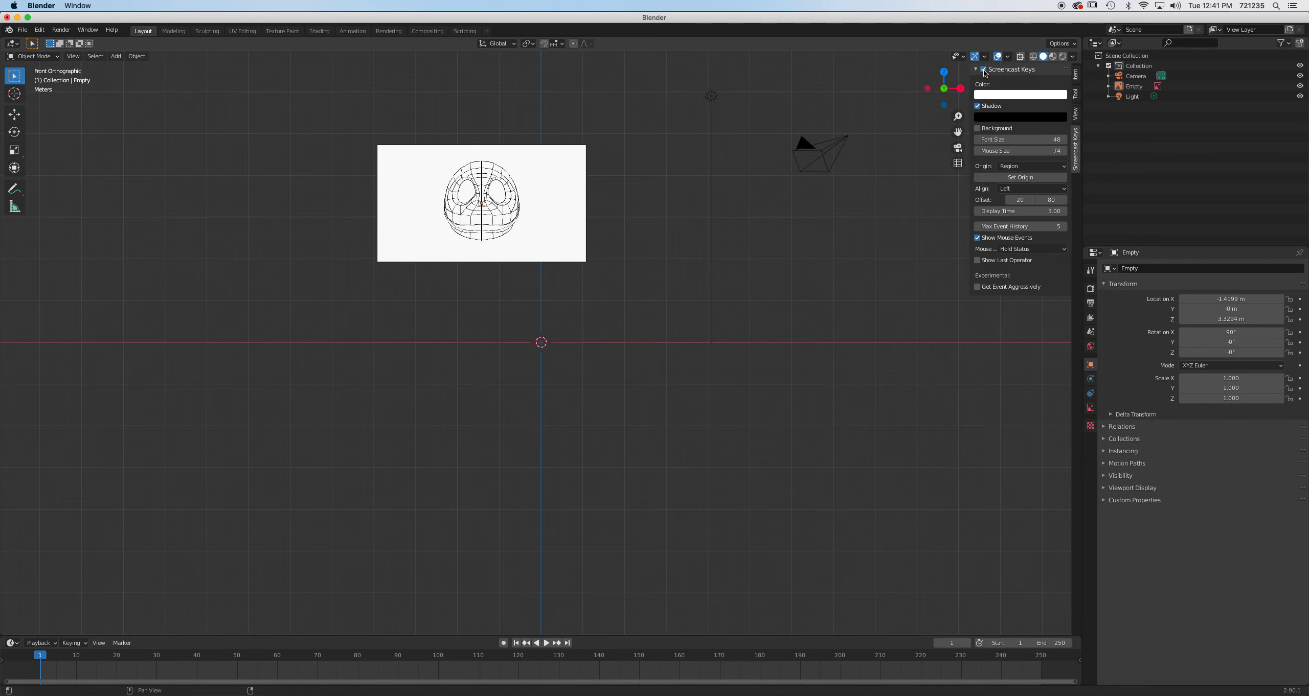
{"action": "key", "text": "n"}
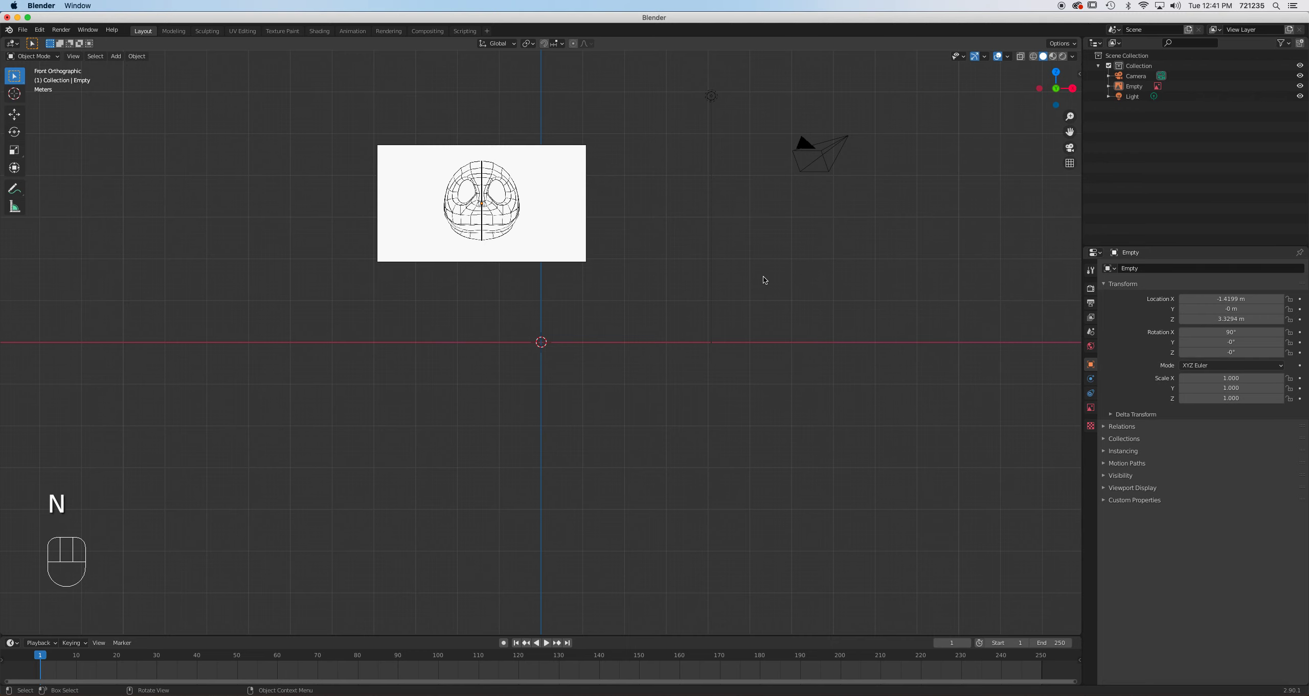
Add jack Side.png from the Desktop as a reference image in right orthographic view.
{"action": "key", "text": "KP_3"}
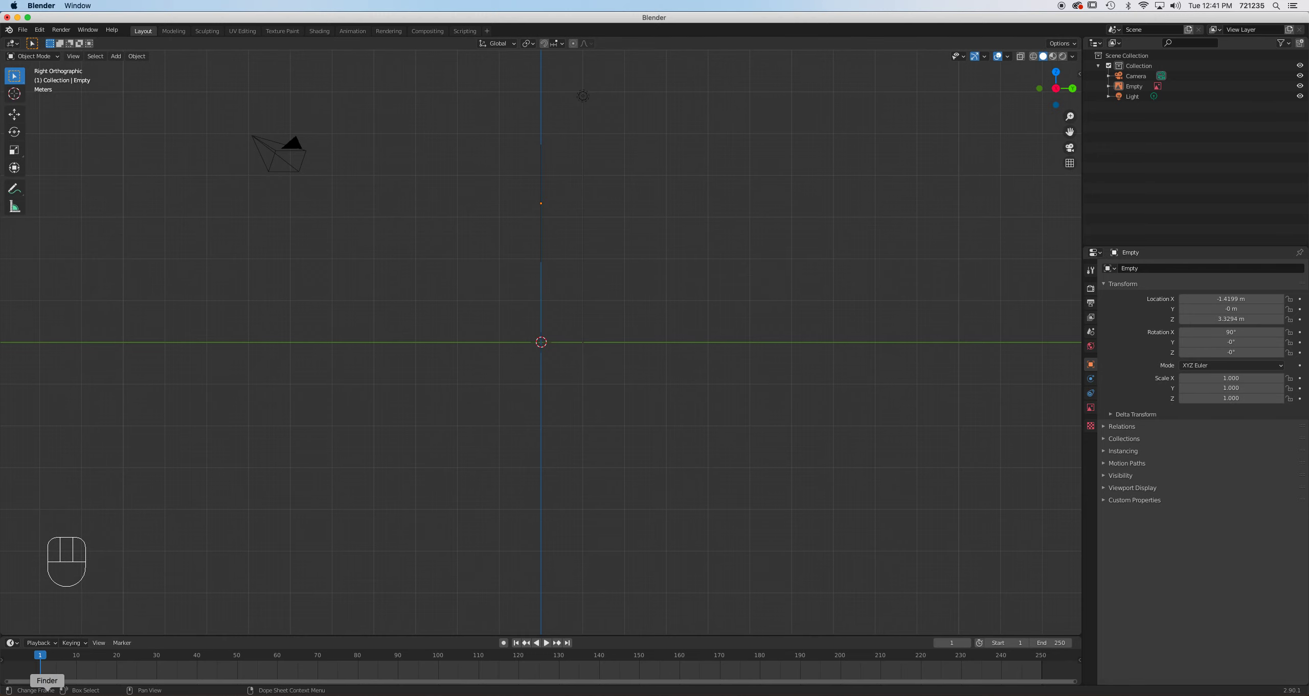
{"action": "left_click", "coordinate": [47, 691]}
{"action": "left_click_drag", "start_coordinate": [420, 317], "coordinate": [640, 214]}
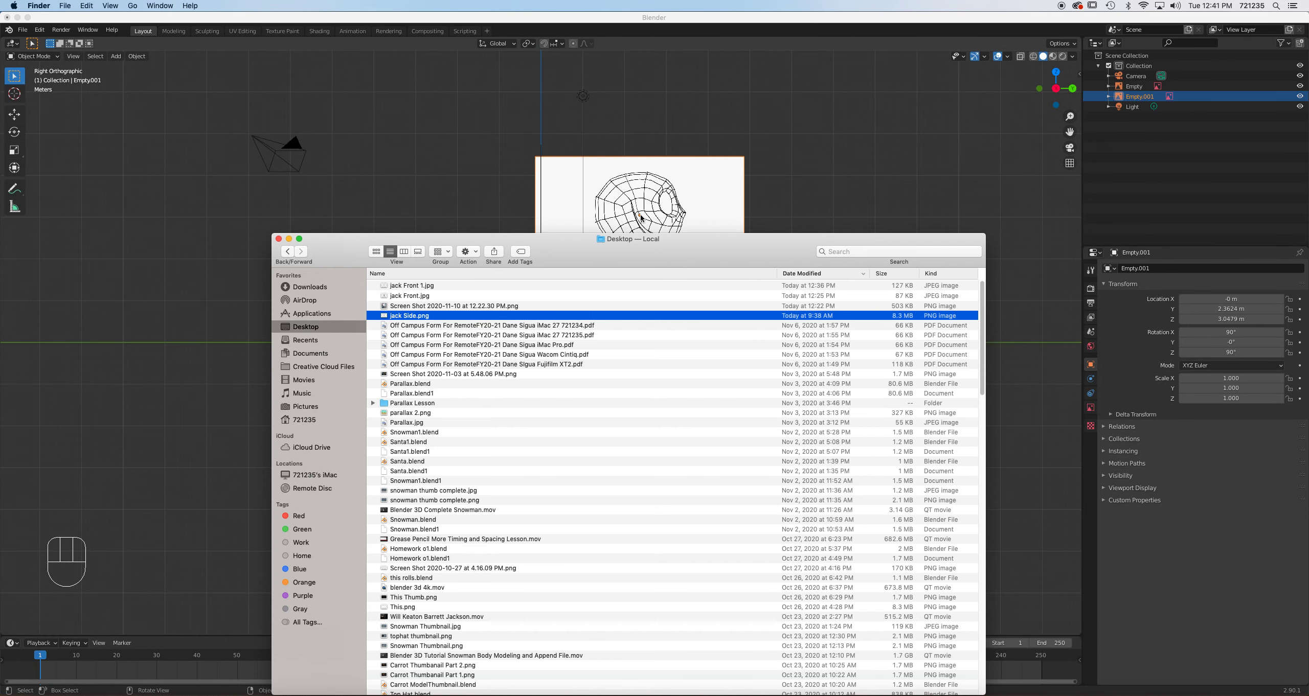
{"action": "left_click", "coordinate": [785, 208]}
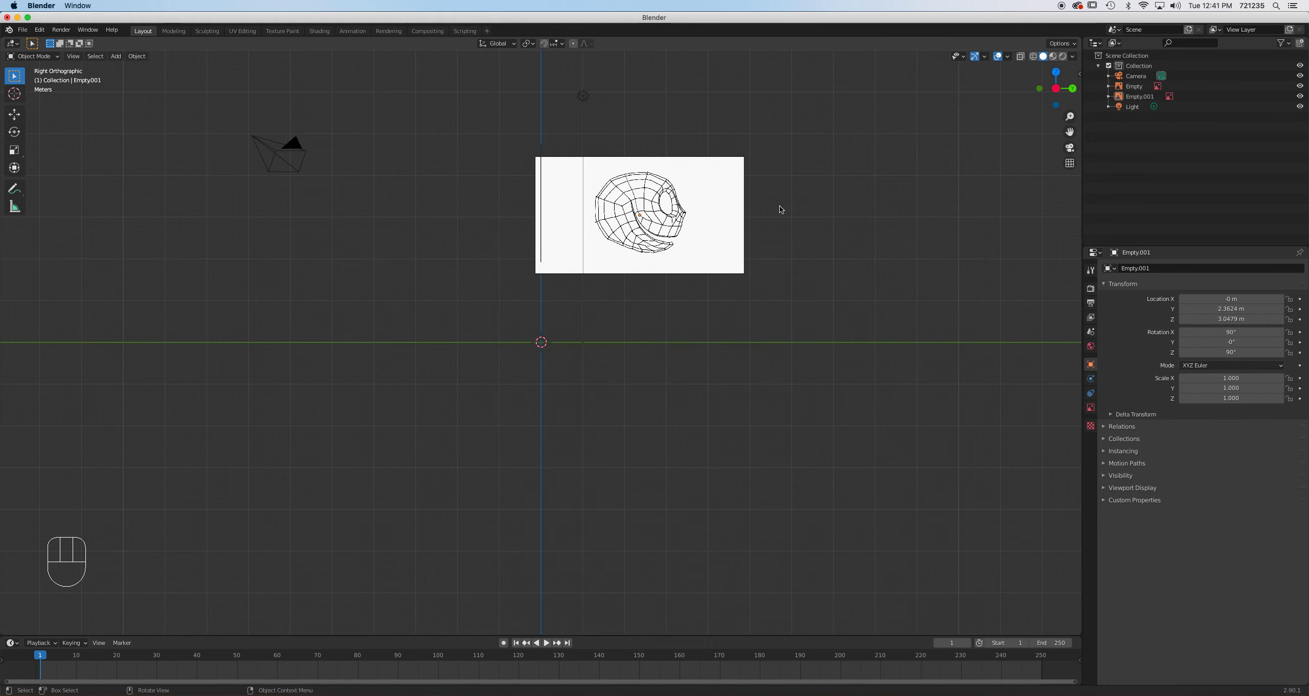
{"action": "left_click", "coordinate": [678, 239]}
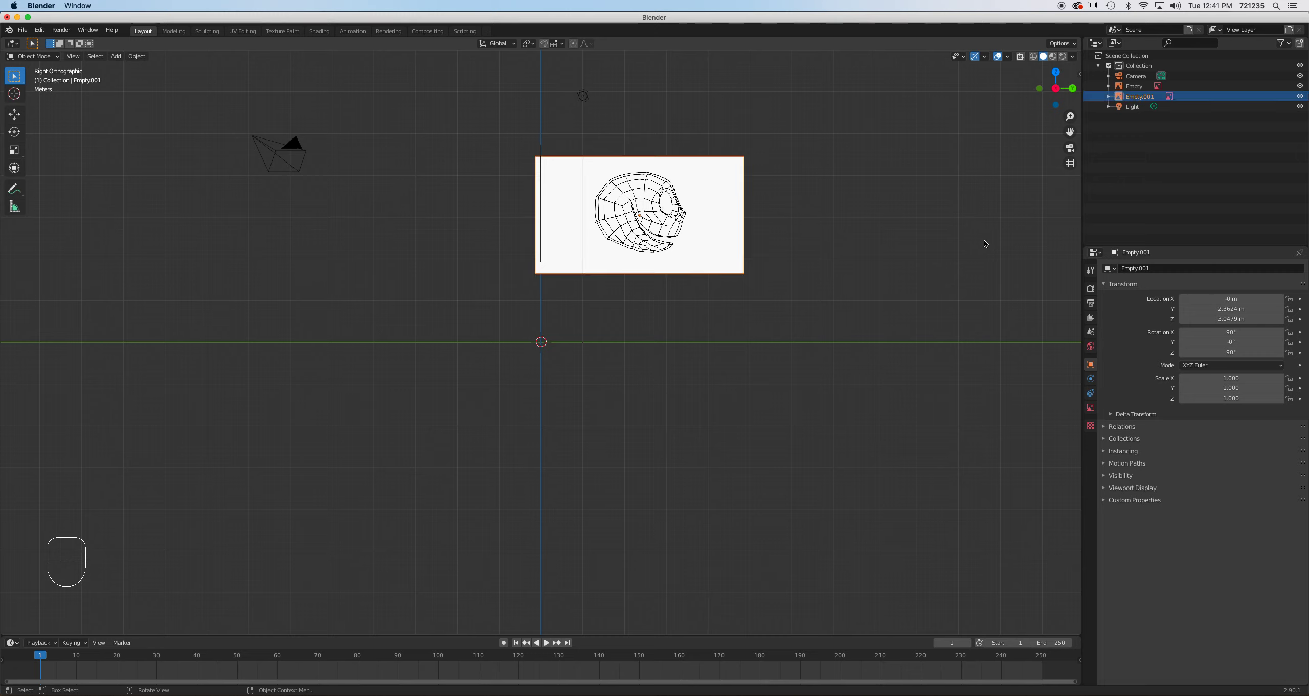
{"action": "key", "text": "n"}
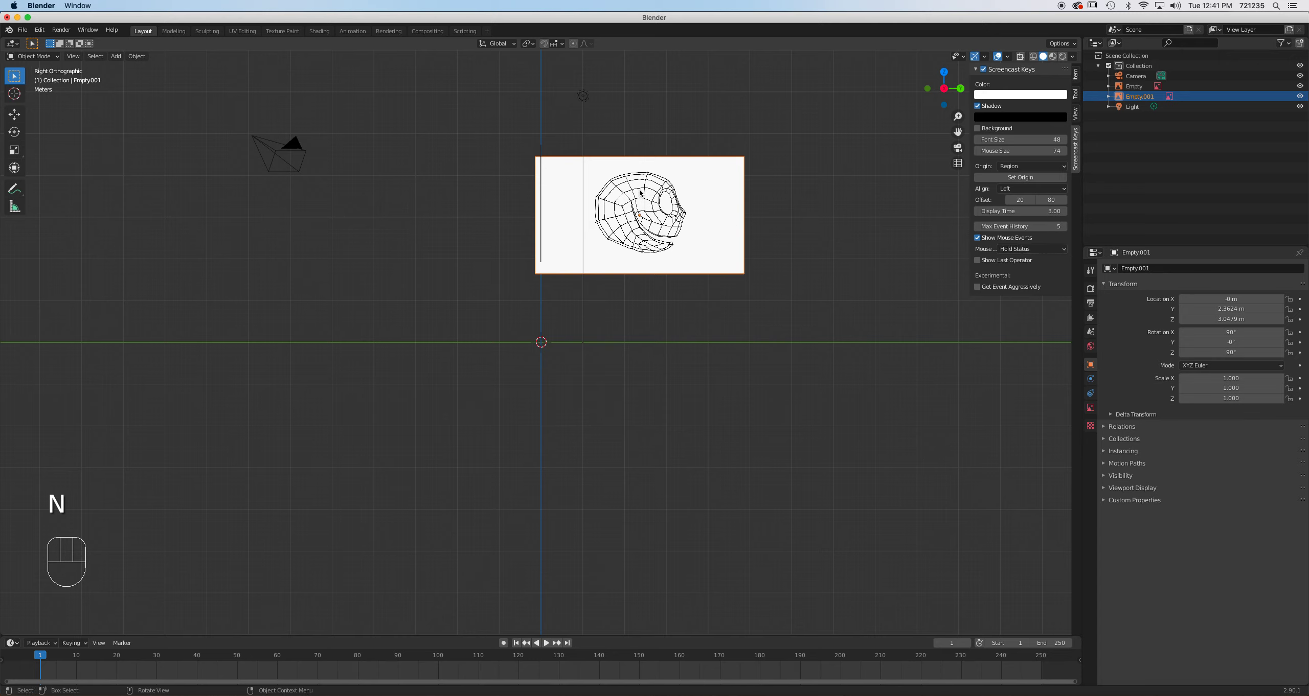
{"action": "key", "text": "n"}
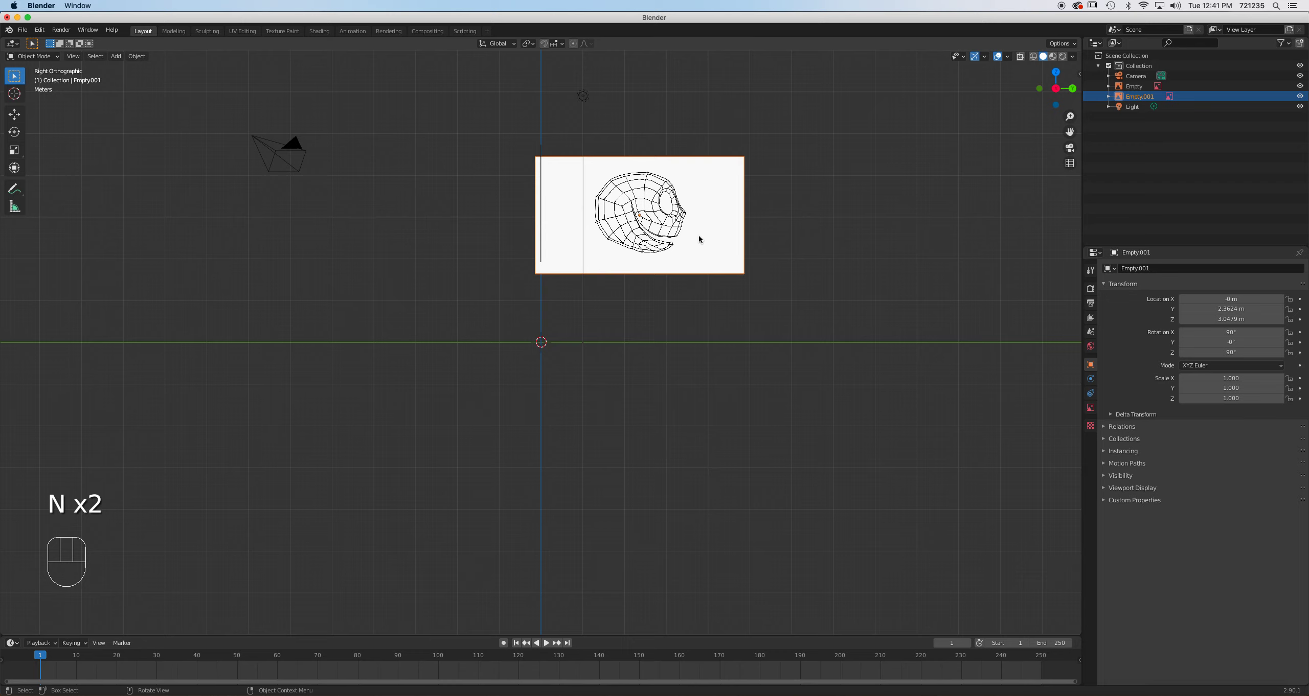
Rename the side-view reference empty Side and the front-view reference empty Front.
{"action": "double_click", "coordinate": [1146, 96]}
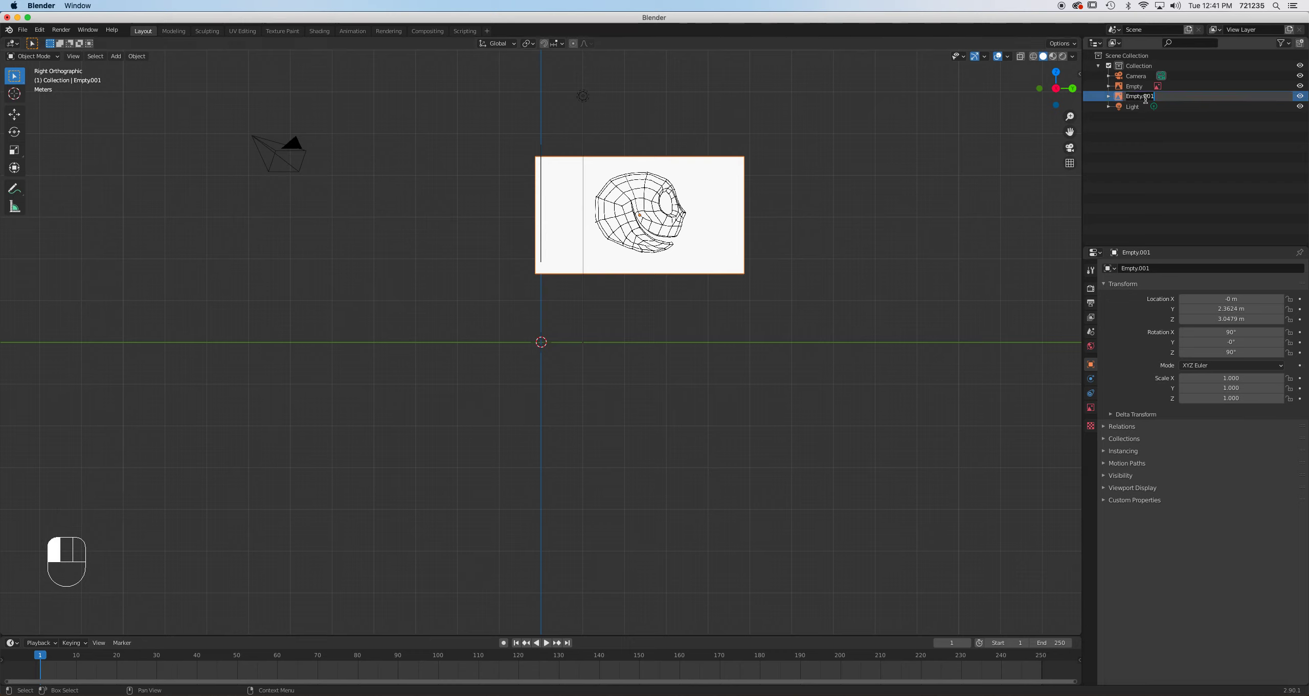
{"action": "type", "text": "Side"}
{"action": "key", "text": "Return"}
{"action": "double_click", "coordinate": [1138, 85]}
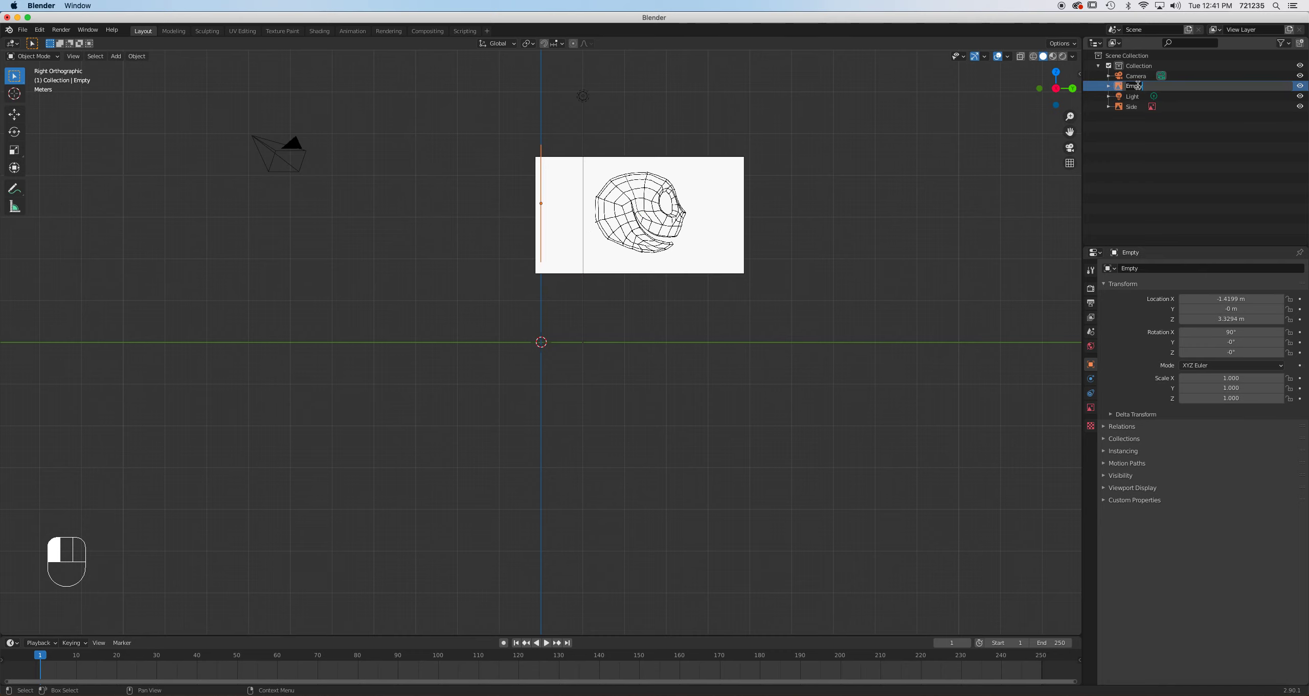
{"action": "type", "text": "Front"}
{"action": "key", "text": "Return"}
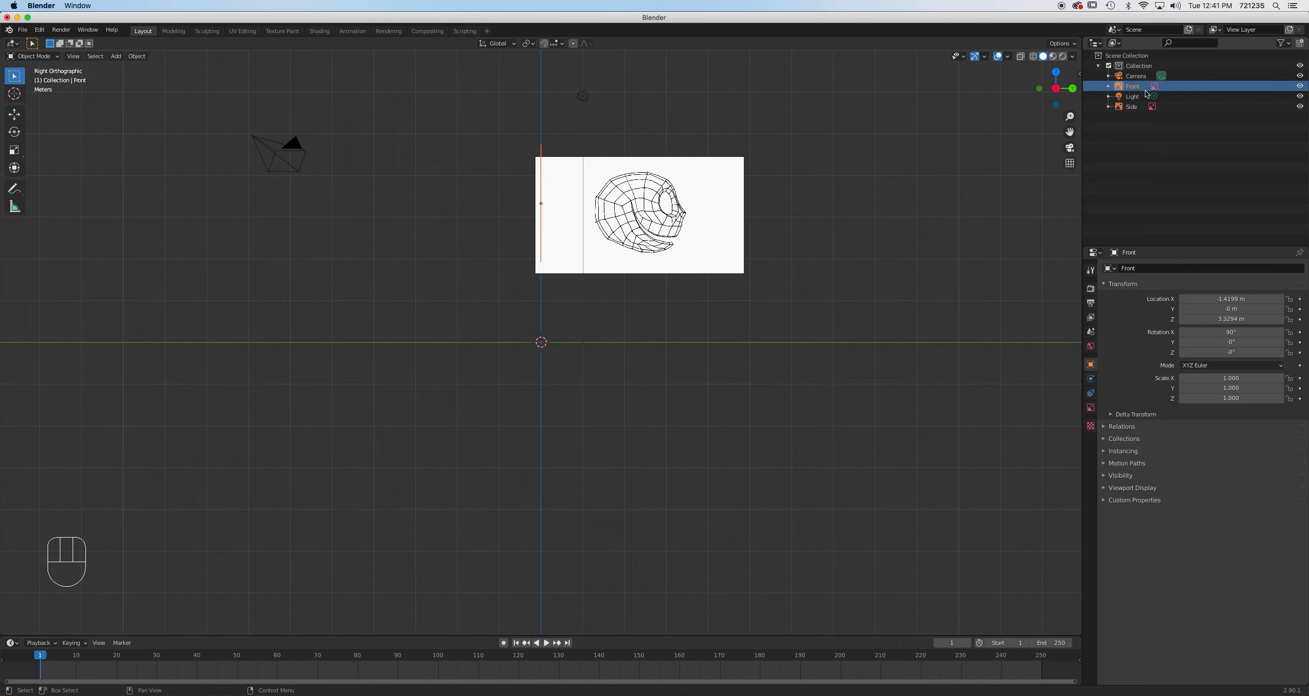
Set the Side reference image's X, Y and Z location to 0 m.
{"action": "left_click", "coordinate": [1135, 106]}
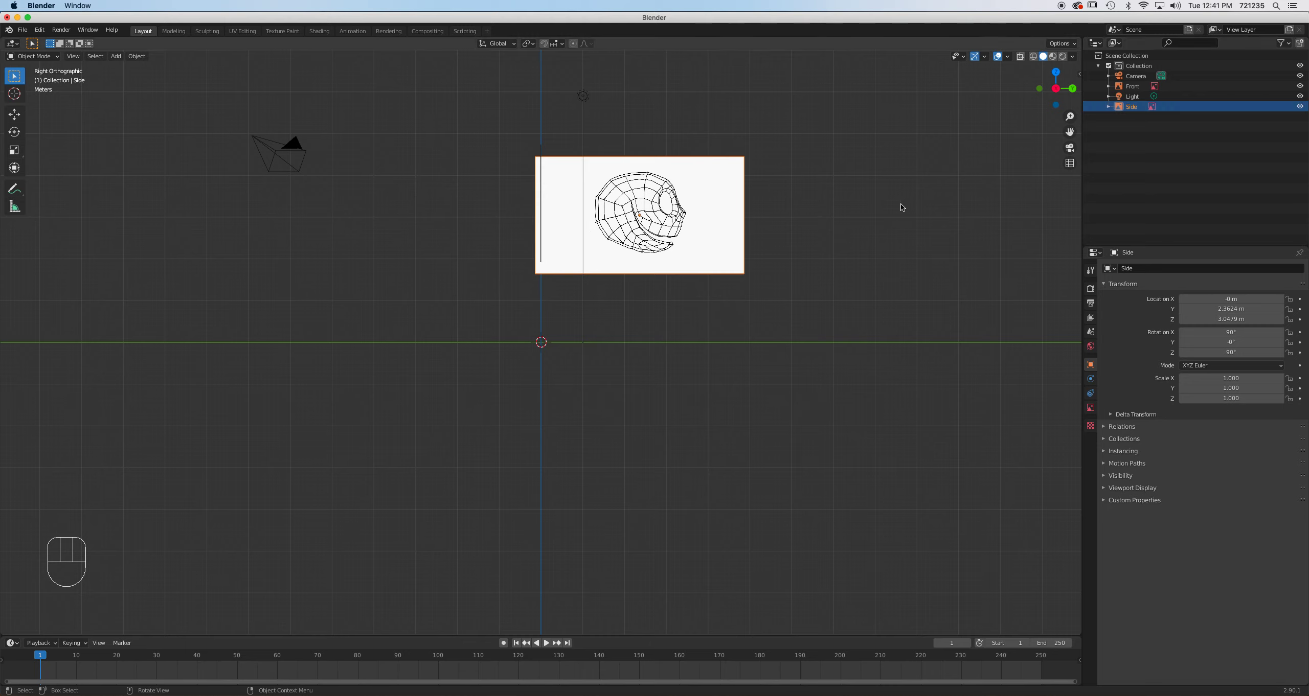
{"action": "key", "text": "n"}
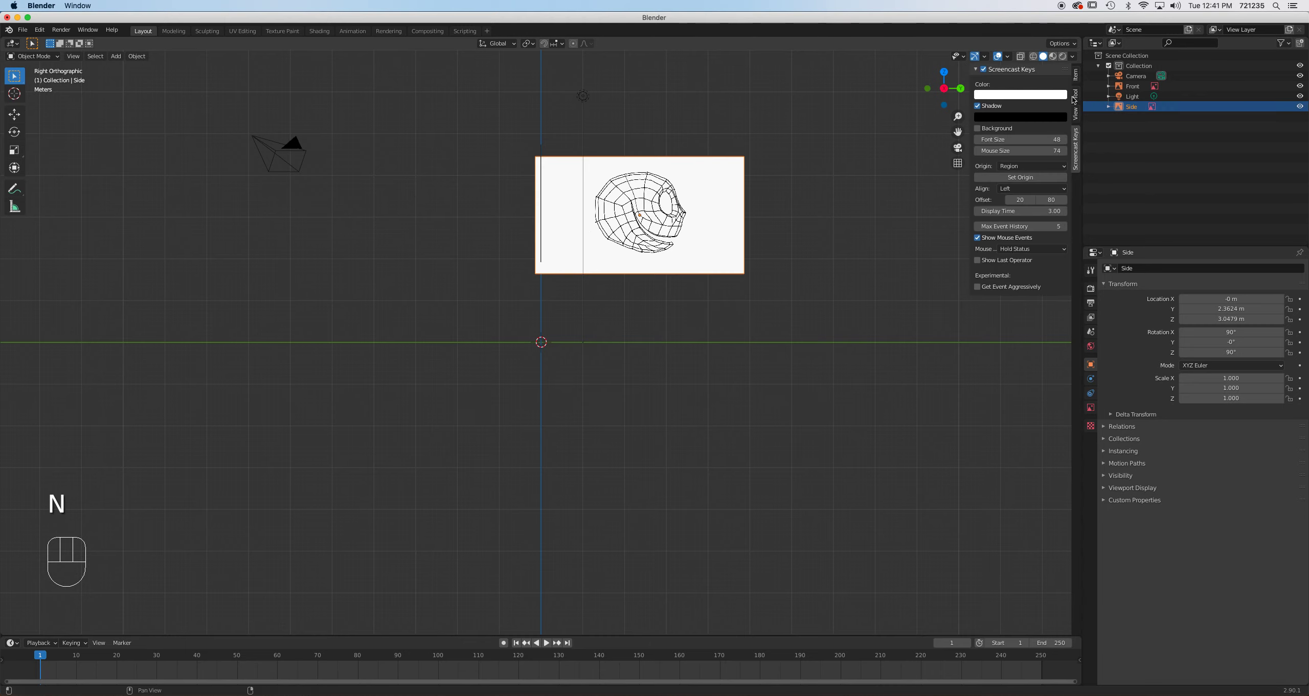
{"action": "left_click", "coordinate": [1075, 75]}
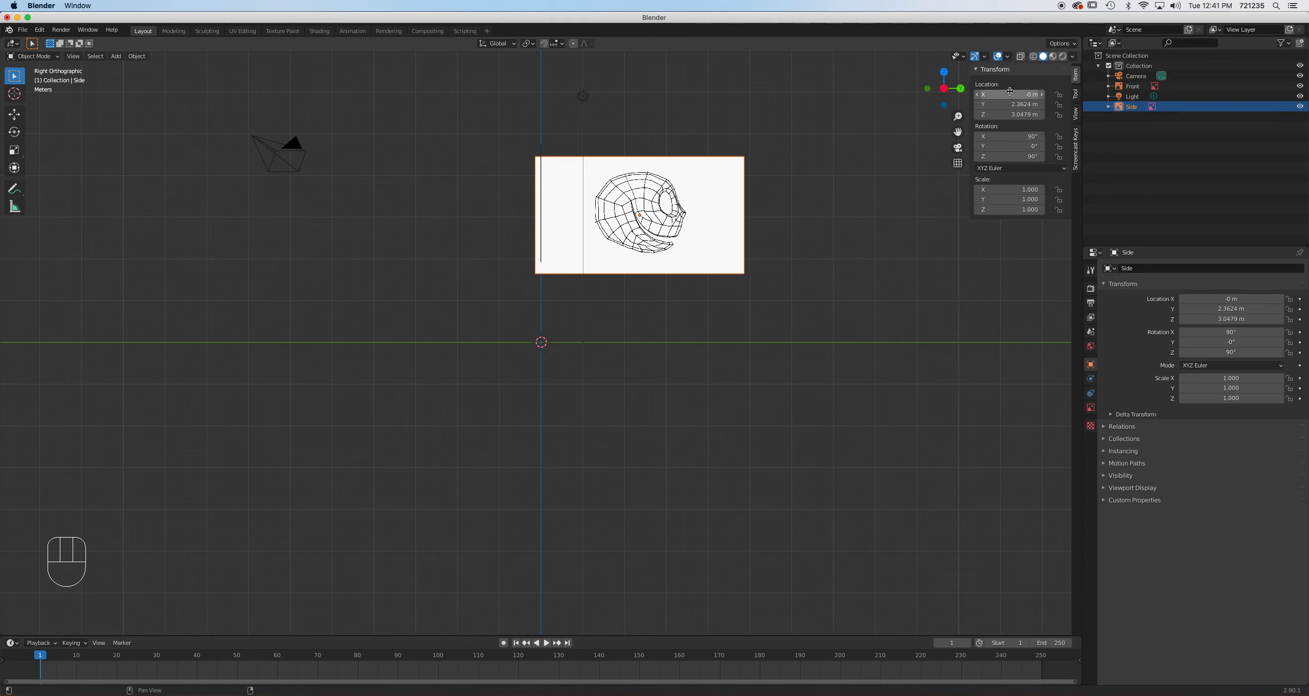
{"action": "left_click_drag", "start_coordinate": [1010, 91], "coordinate": [1015, 96]}
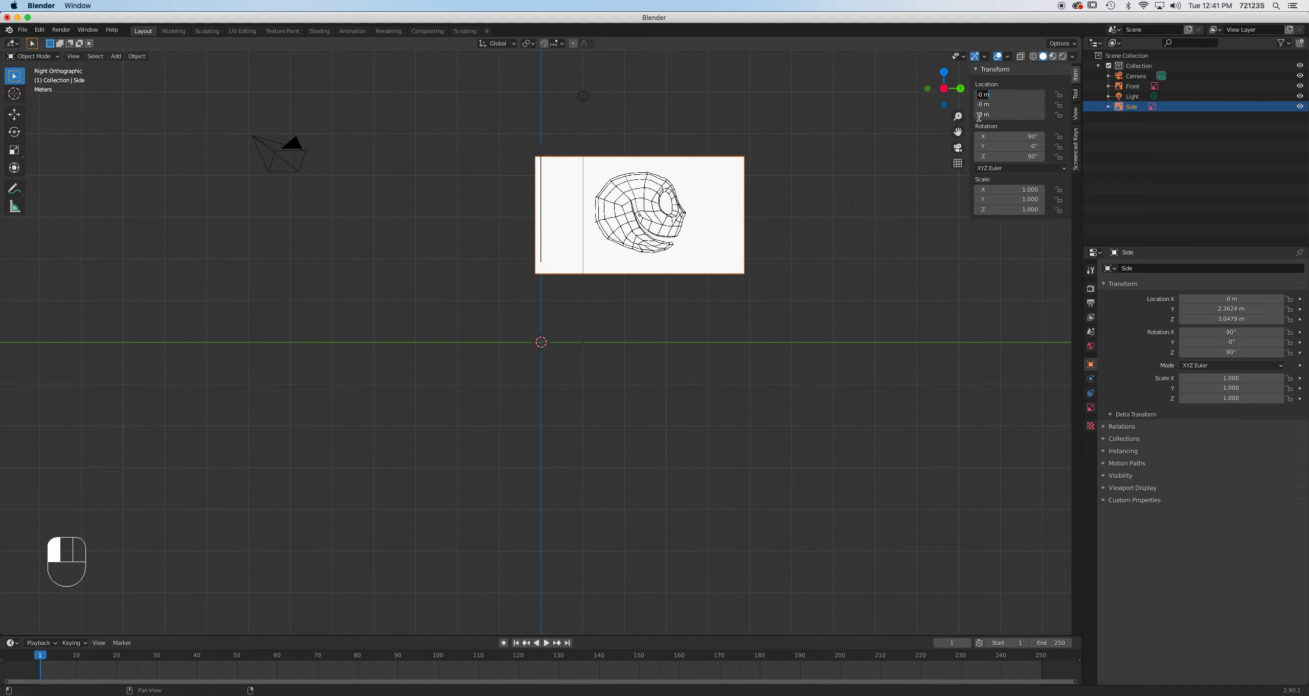
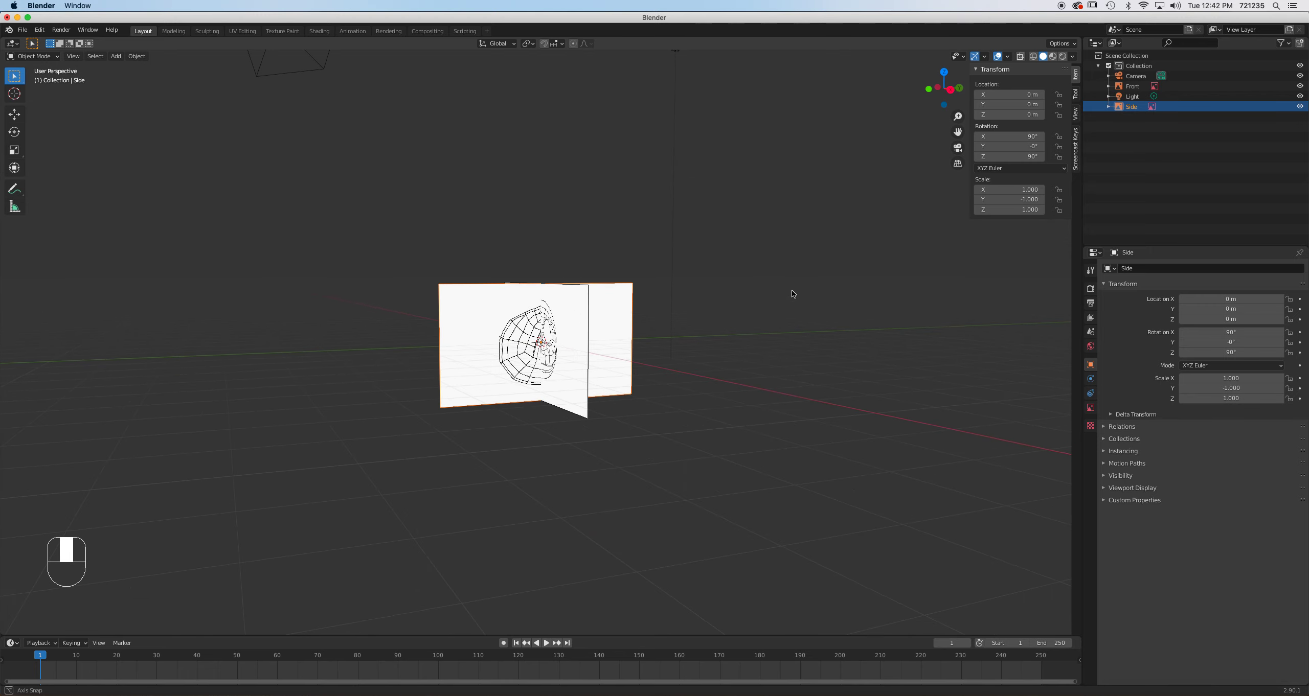
Undo the Side image's Y-scale flip, set its X scale to -1 instead, and check it in right and front views.
{"action": "key", "text": "super+z"}
{"action": "left_click", "coordinate": [996, 189]}
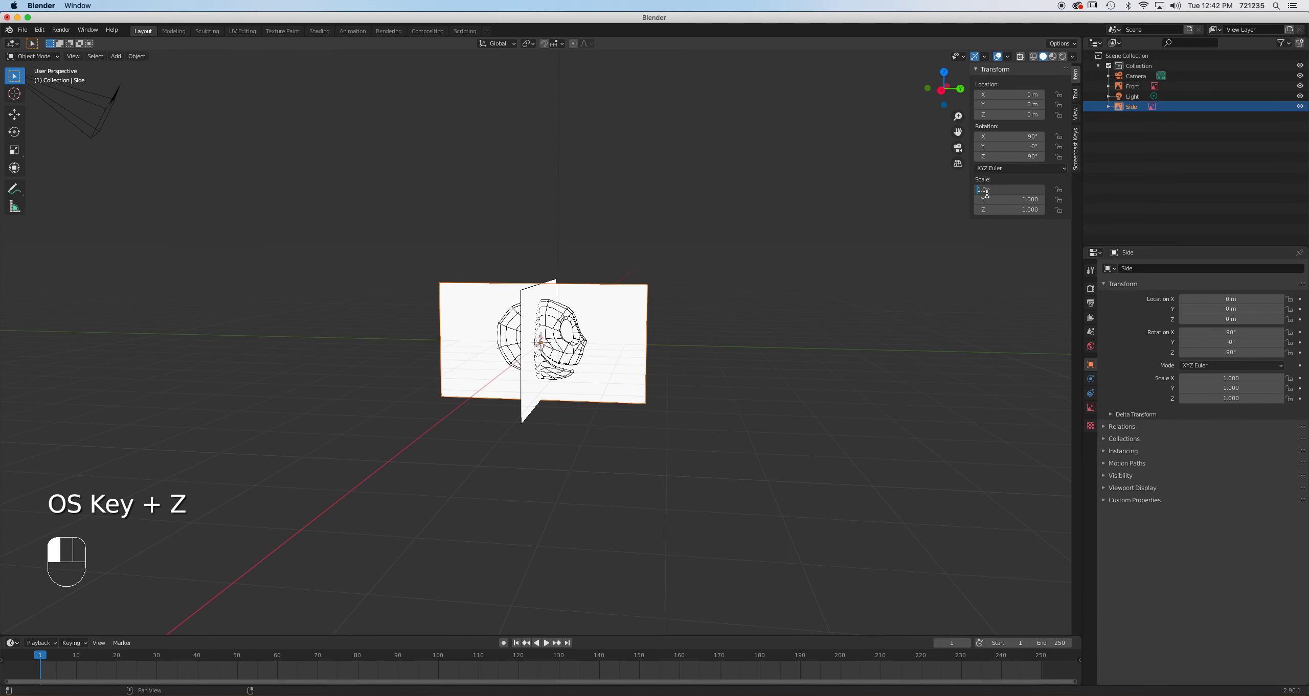
{"action": "type", "text": "-"}
{"action": "key", "text": "Return"}
{"action": "middle_click_drag", "start_coordinate": [838, 245], "coordinate": [662, 315]}
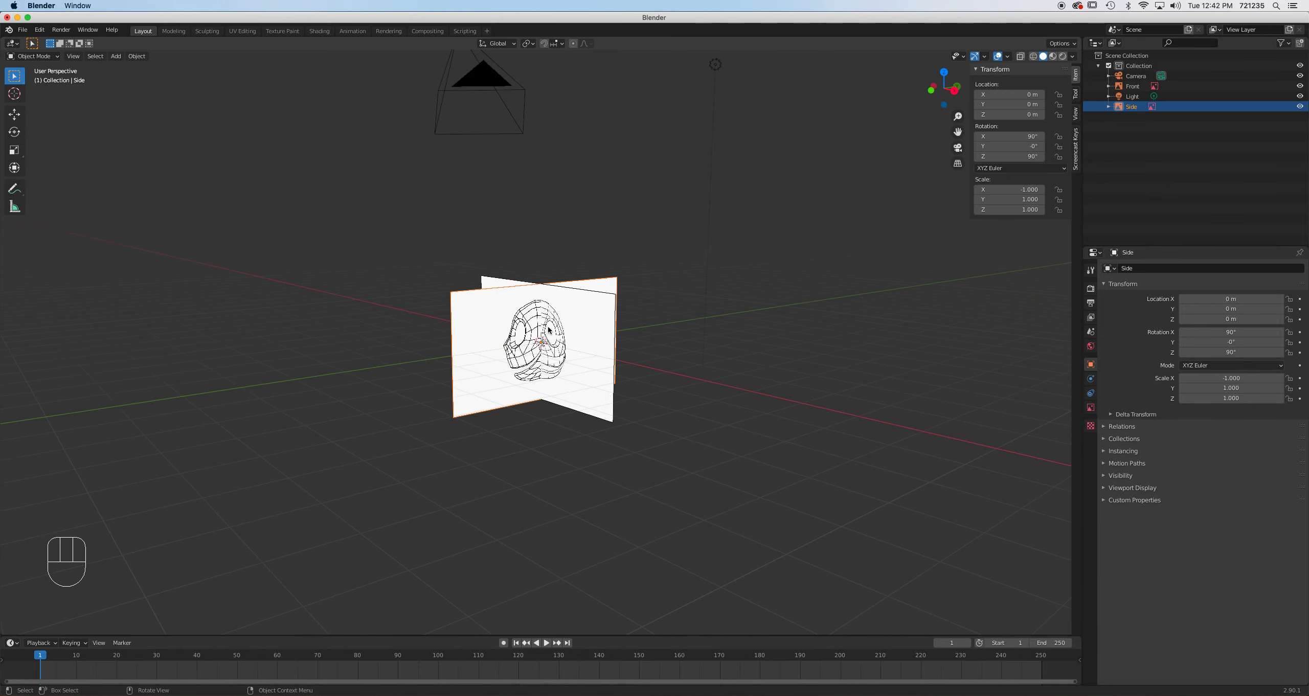
{"action": "scroll", "coordinate": [592, 351], "scroll_direction": "up", "scroll_amount": 2}
{"action": "middle_click_drag", "start_coordinate": [592, 351], "coordinate": [551, 330]}
{"action": "key", "text": "KP_3"}
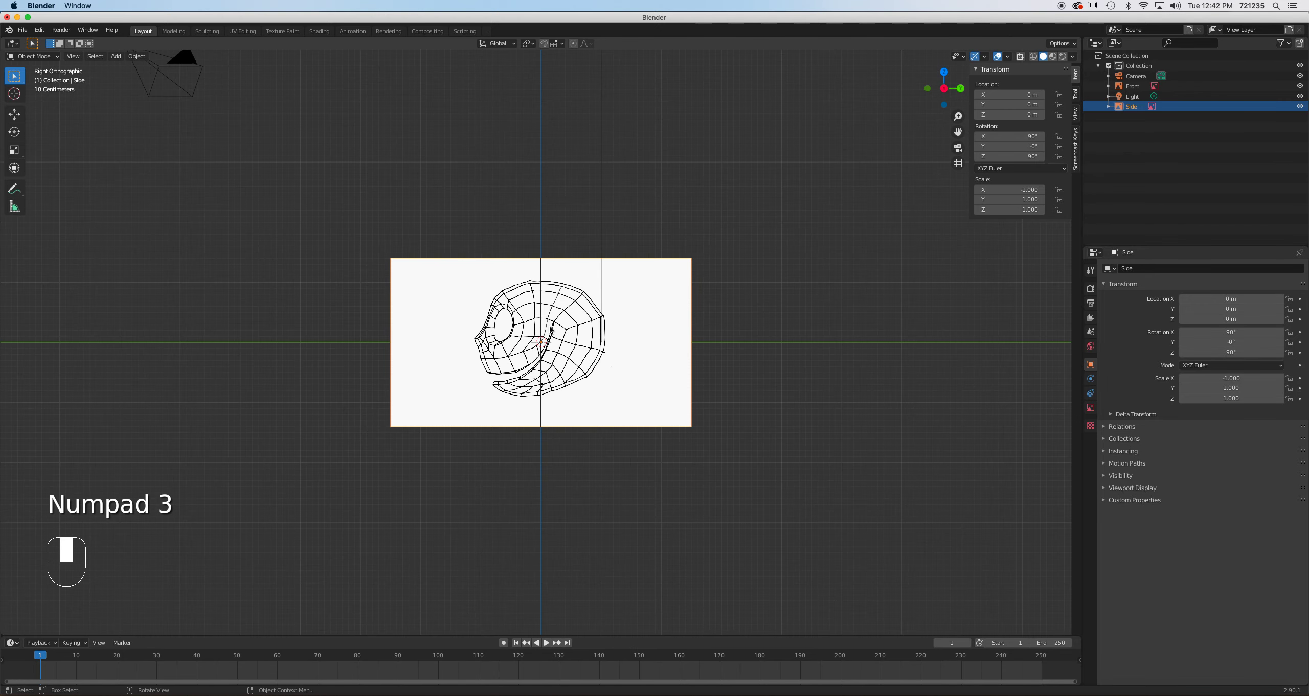
{"action": "key", "text": "KP_1"}
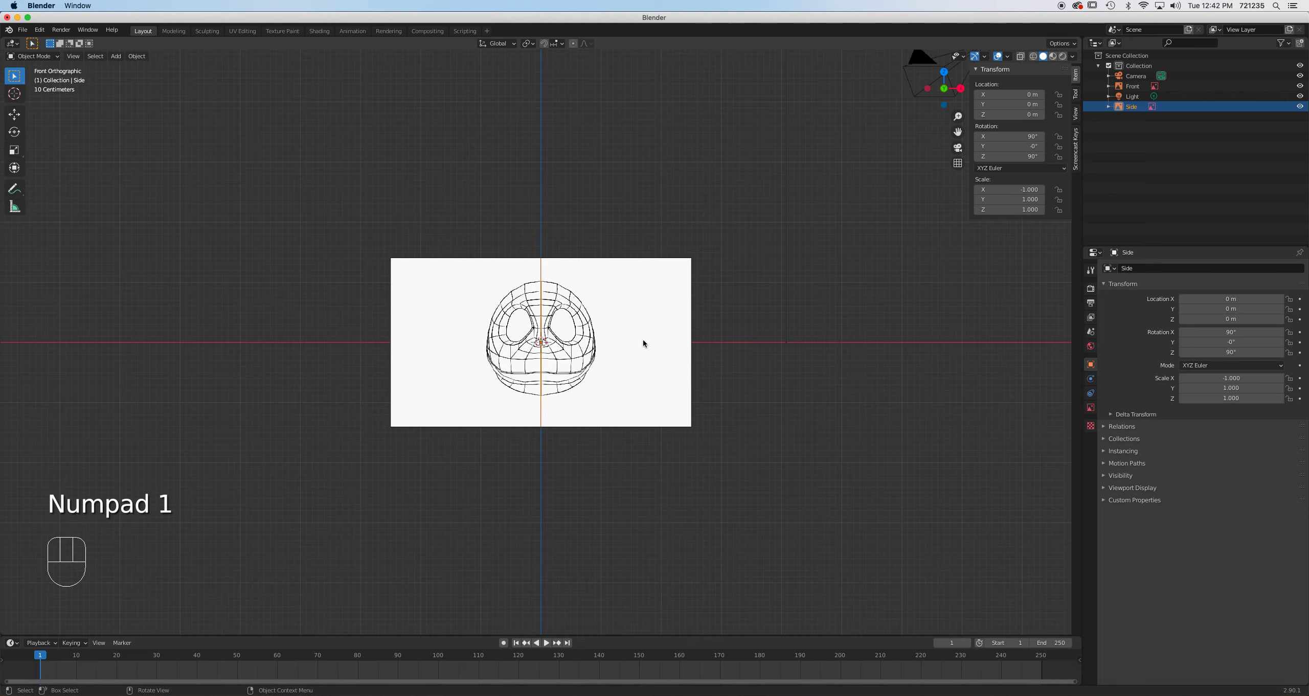
Select the Front image and save the scene as Jack Modeling Head in the Blender files folder.
{"action": "left_click", "coordinate": [657, 337]}
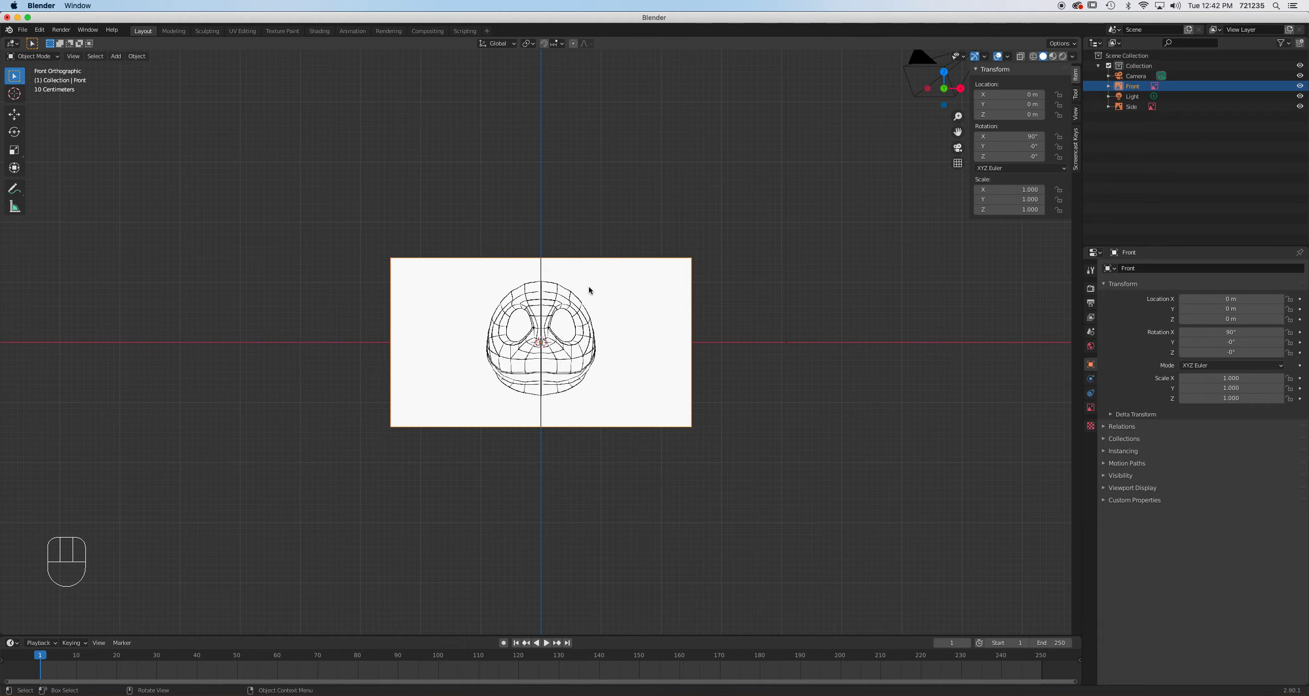
{"action": "scroll", "coordinate": [591, 287], "scroll_direction": "up", "scroll_amount": 4}
{"action": "left_click", "coordinate": [23, 29]}
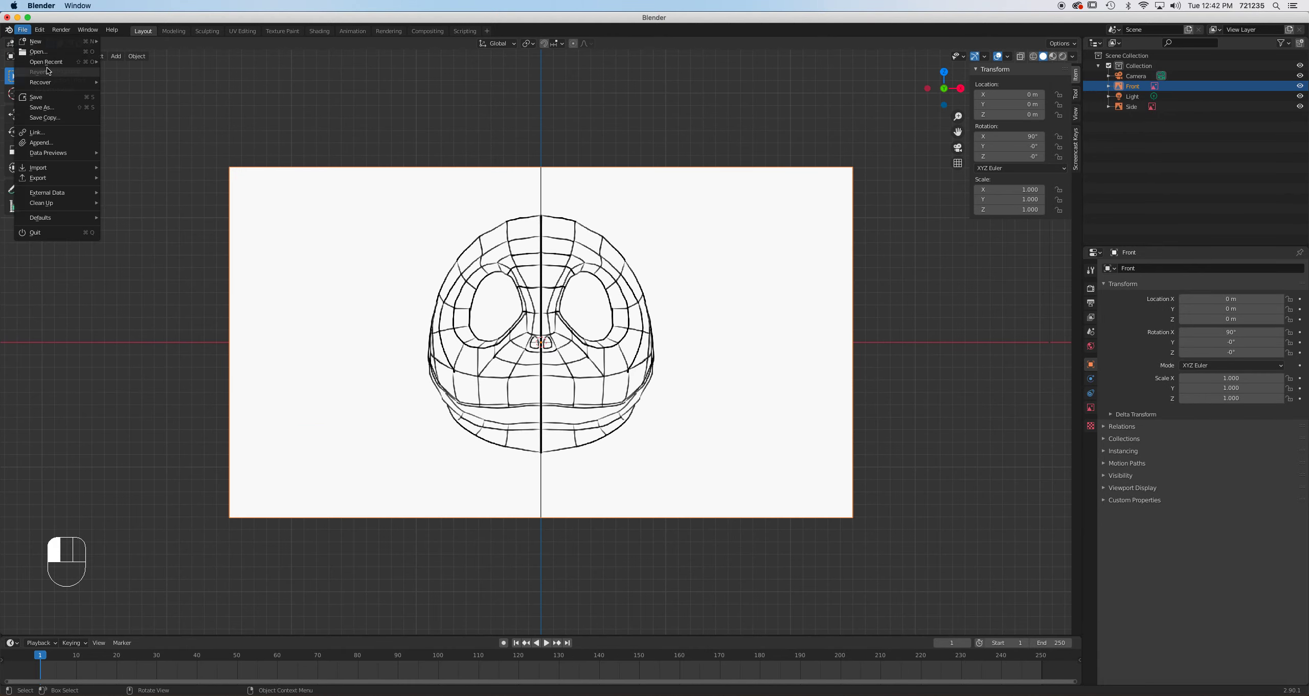
{"action": "left_click", "coordinate": [53, 108]}
{"action": "left_click", "coordinate": [545, 502]}
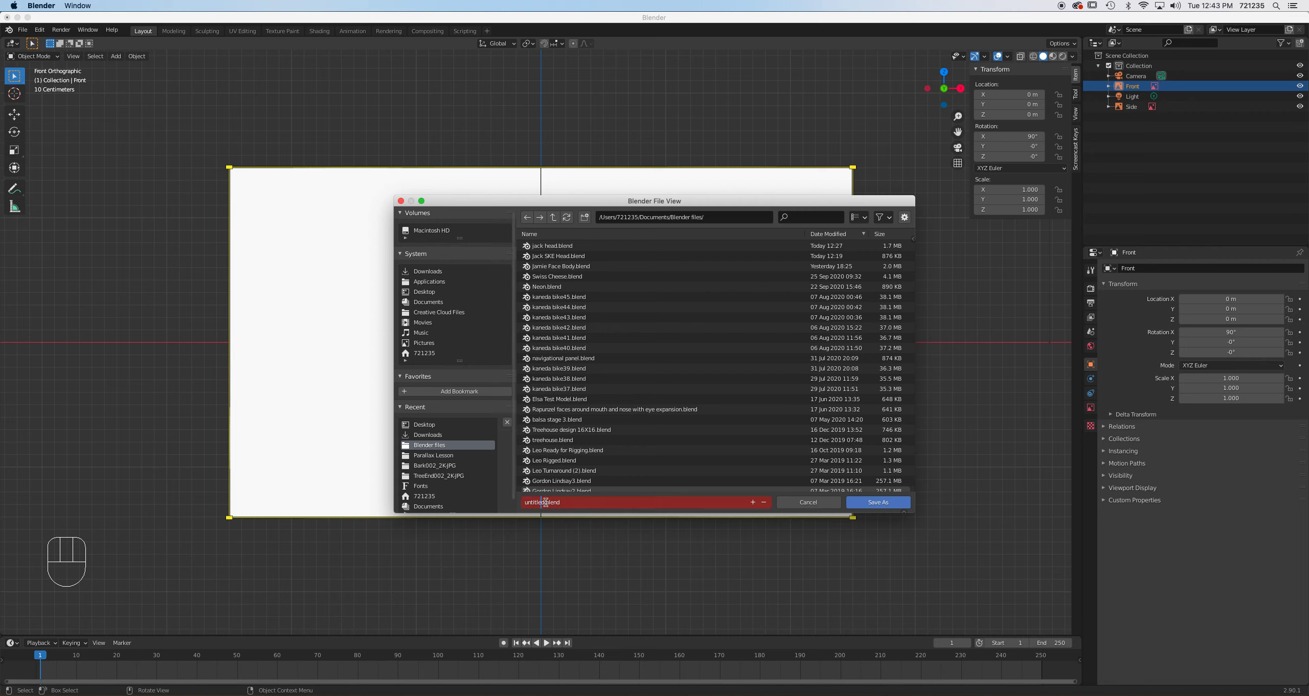
{"action": "left_click_drag", "start_coordinate": [544, 503], "coordinate": [488, 502]}
{"action": "type", "text": "Jack Modeling Head"}
{"action": "left_click", "coordinate": [886, 503]}
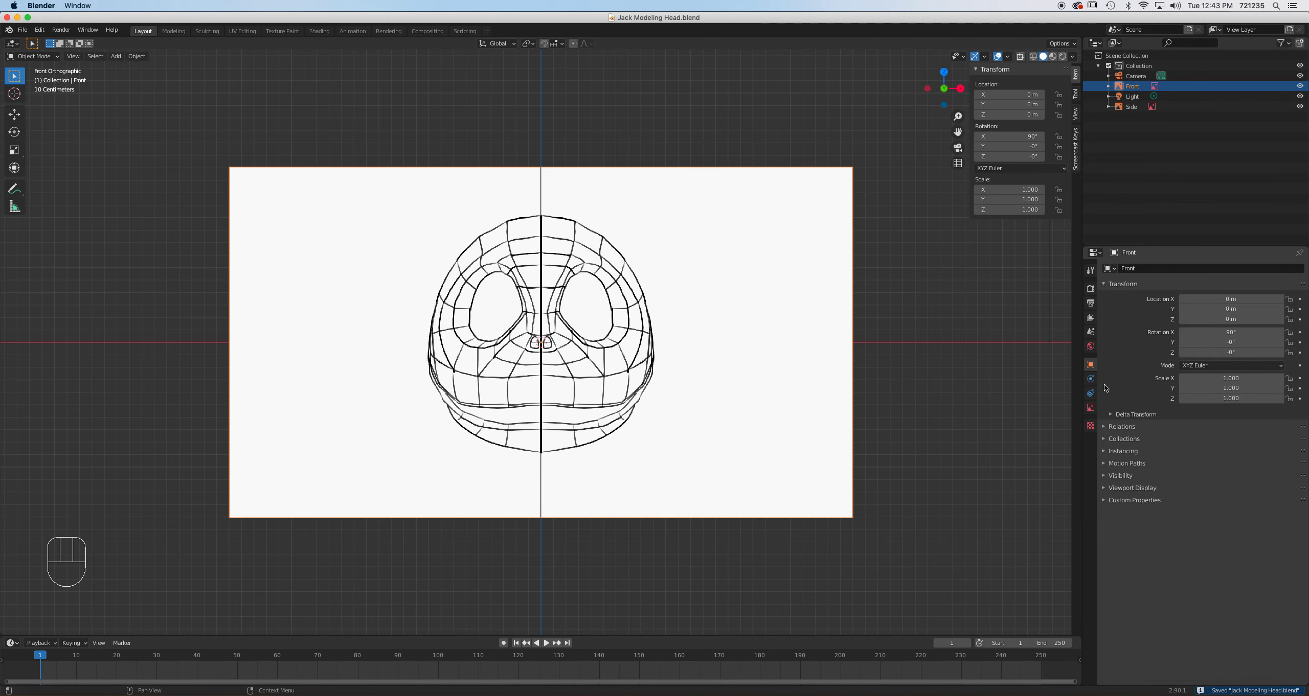
Turn on transparency for the Front reference image and lower its opacity to 0.176.
{"action": "left_click", "coordinate": [1090, 408]}
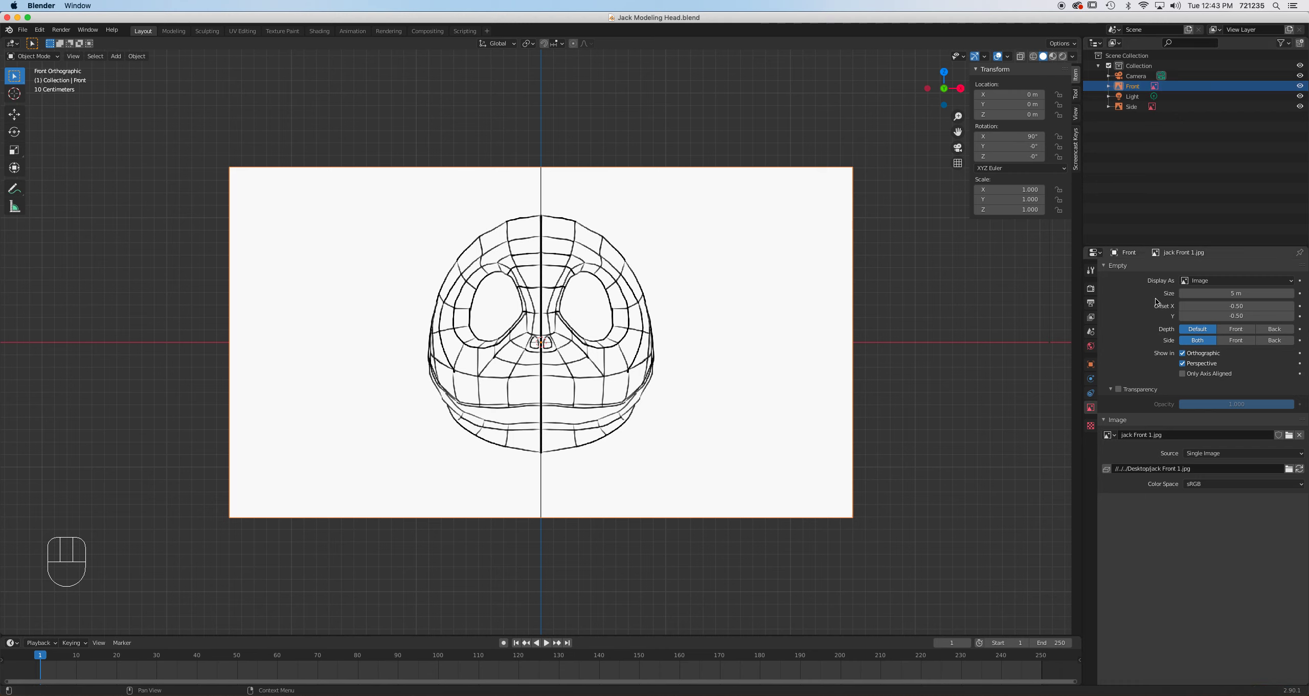
{"action": "left_click", "coordinate": [1118, 390]}
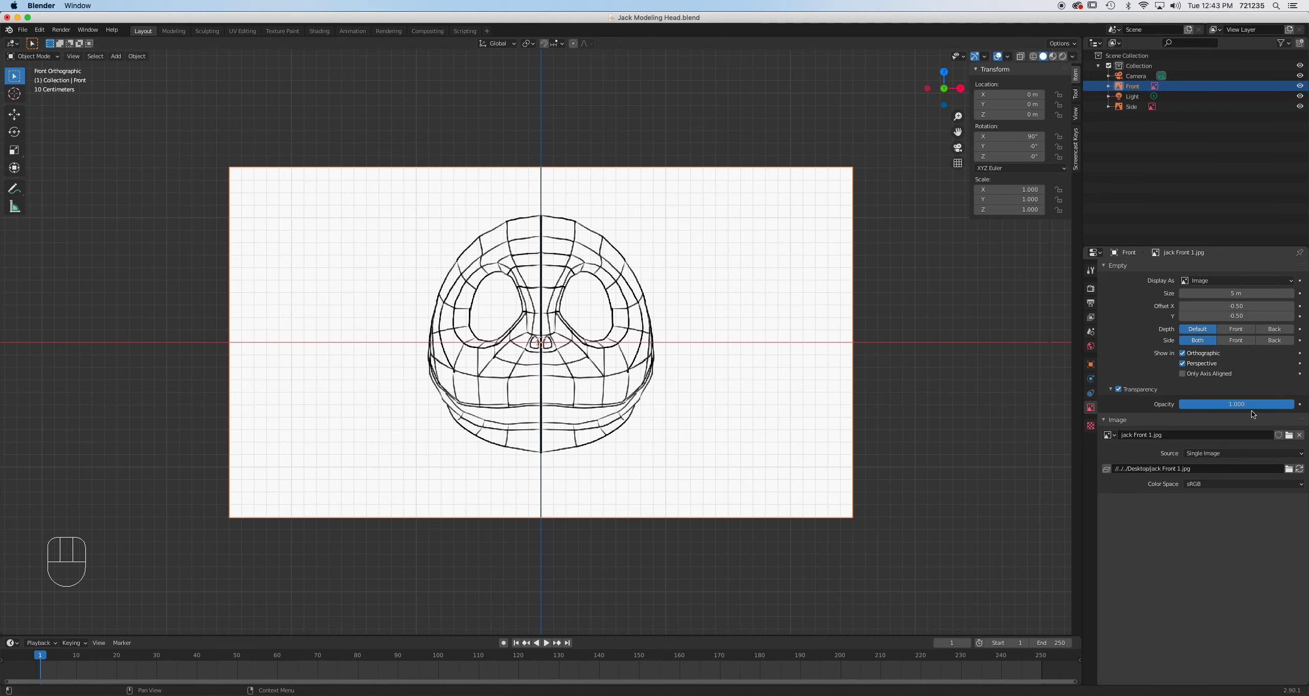
{"action": "left_click_drag", "start_coordinate": [1252, 409], "coordinate": [1156, 409]}
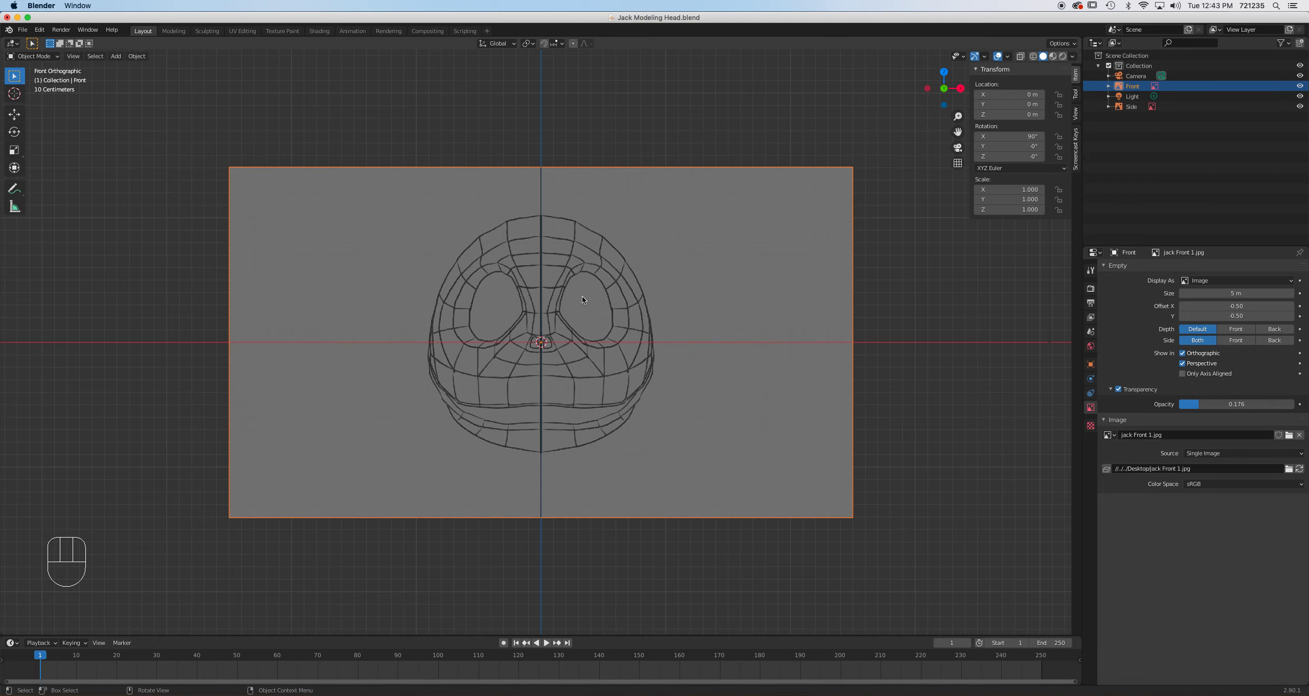
Turn on transparency for the Side reference image and lower its opacity to 0.264.
{"action": "middle_click_drag", "start_coordinate": [814, 333], "coordinate": [411, 238]}
{"action": "left_click", "coordinate": [379, 229]}
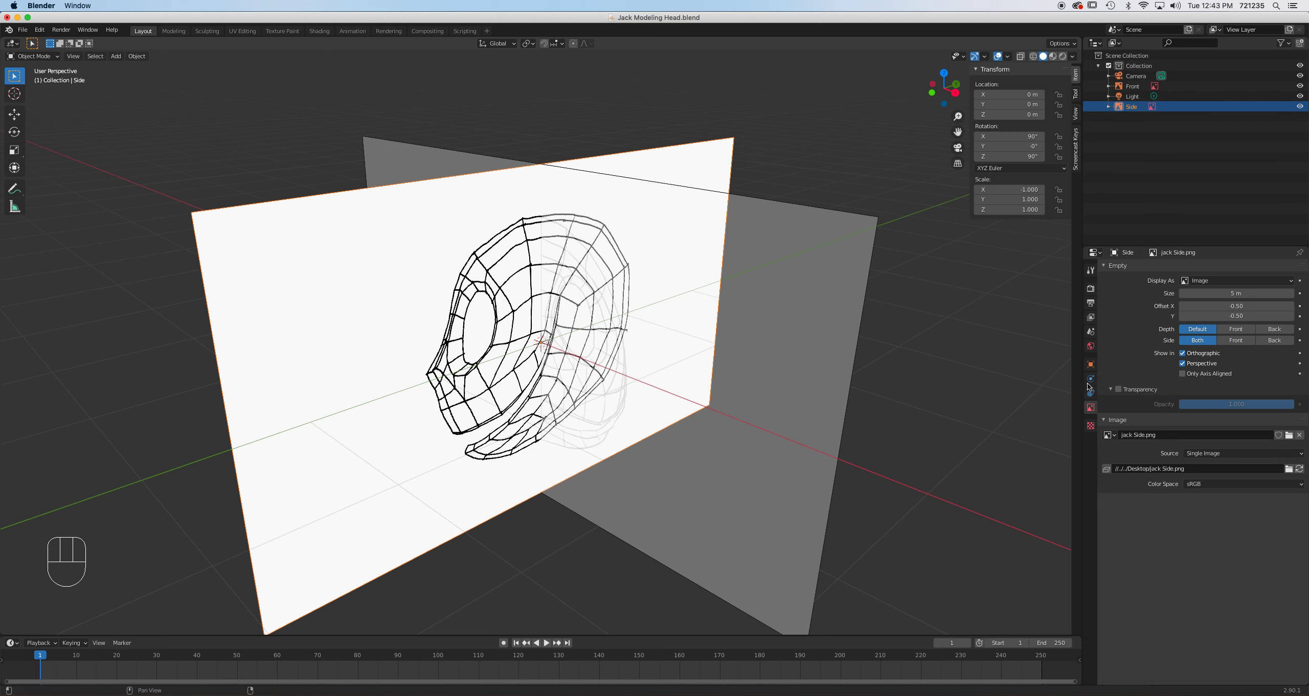
{"action": "left_click", "coordinate": [1118, 390]}
{"action": "left_click_drag", "start_coordinate": [1280, 404], "coordinate": [1209, 405]}
{"action": "mouse_move", "coordinate": [587, 338]}
{"action": "middle_mouse_down"}
{"action": "mouse_move", "coordinate": [599, 309]}
{"action": "mouse_move", "coordinate": [576, 335]}
{"action": "mouse_move", "coordinate": [593, 345]}
{"action": "mouse_move", "coordinate": [579, 346]}
{"action": "mouse_move", "coordinate": [618, 337]}
{"action": "mouse_move", "coordinate": [561, 337]}
{"action": "mouse_move", "coordinate": [565, 350]}
{"action": "mouse_move", "coordinate": [589, 325]}
{"action": "middle_mouse_up"}
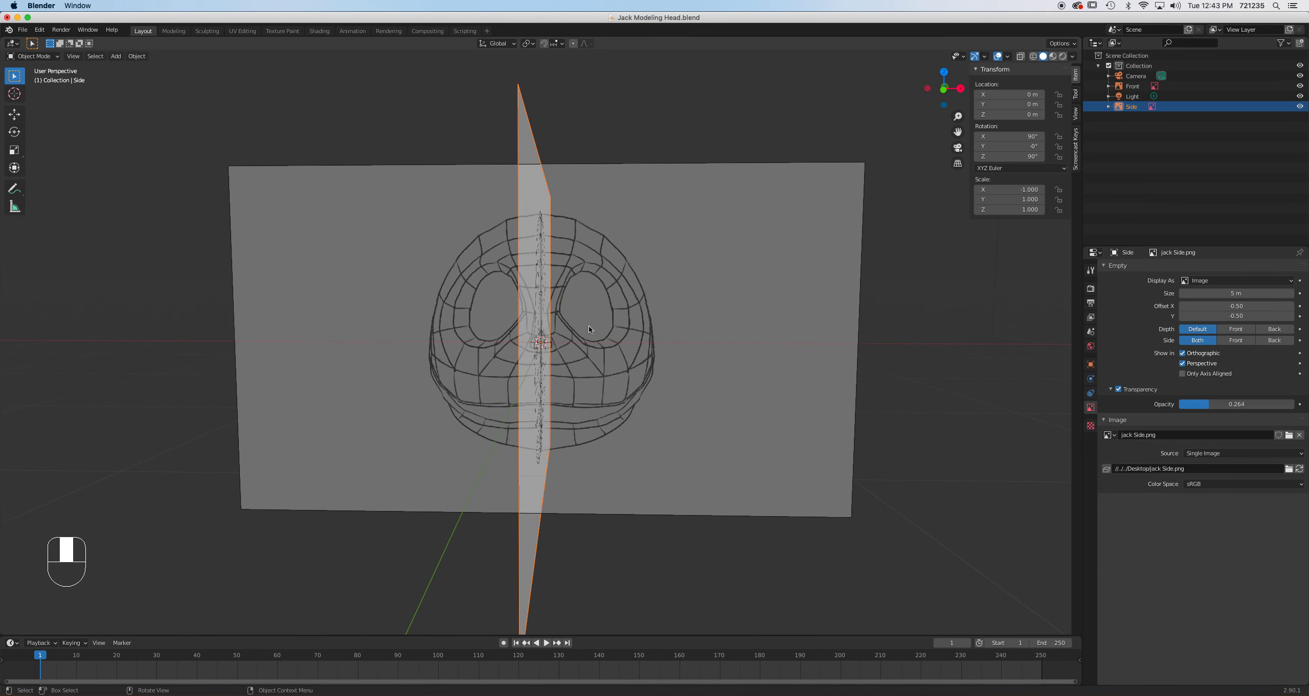
Switch to front view and split the 3D viewport vertically into two side-by-side viewports.
{"action": "key", "text": "KP_1"}
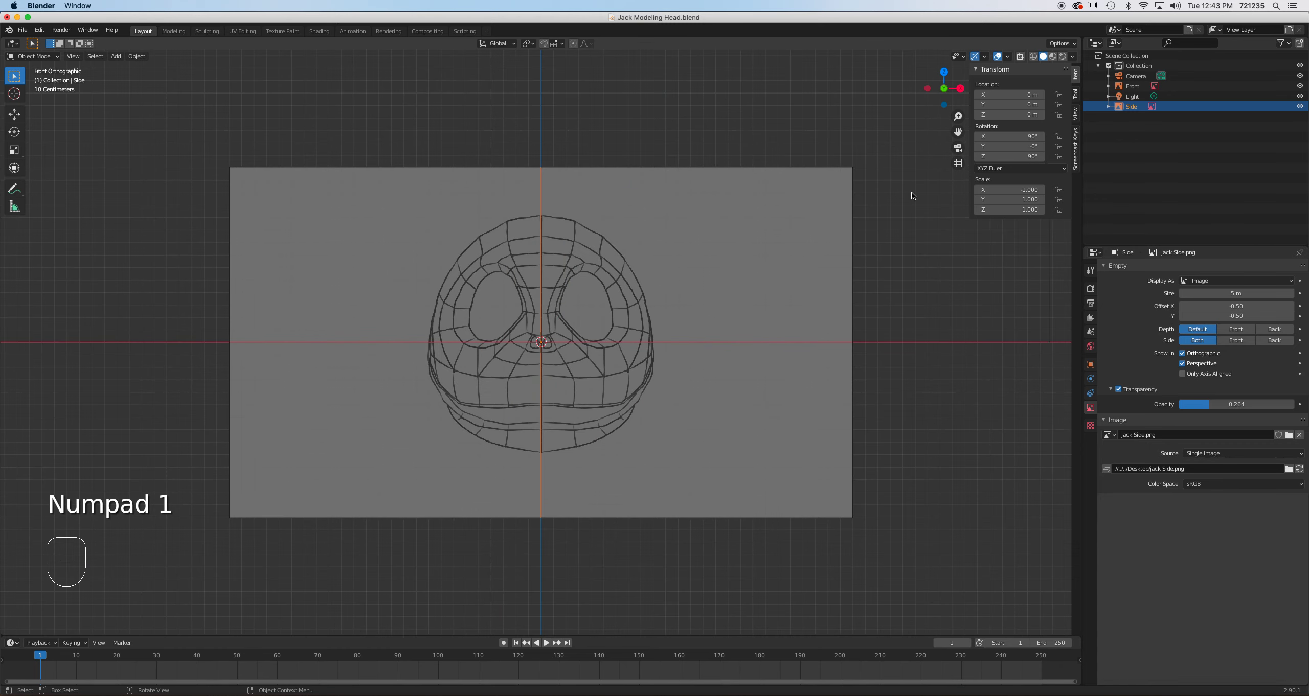
{"action": "left_click", "coordinate": [1078, 39]}
{"action": "left_click_drag", "start_coordinate": [1079, 39], "coordinate": [544, 46]}
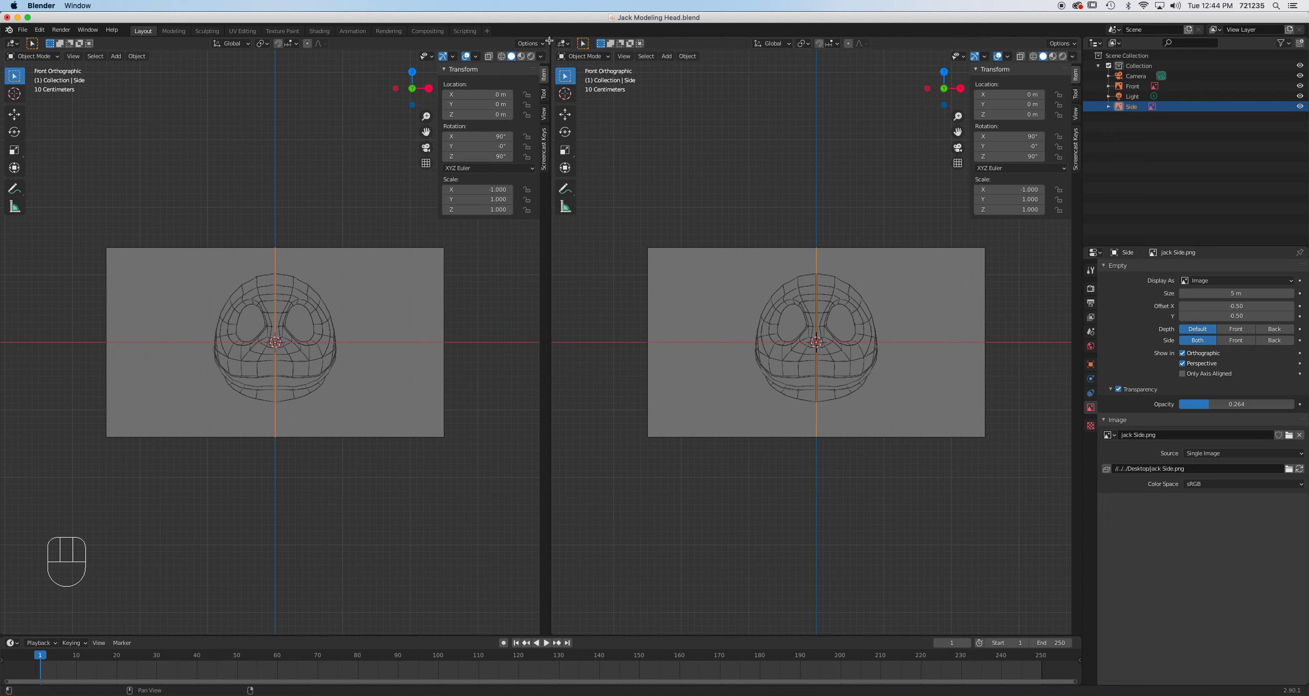
{"action": "left_click_drag", "start_coordinate": [550, 39], "coordinate": [688, 170]}
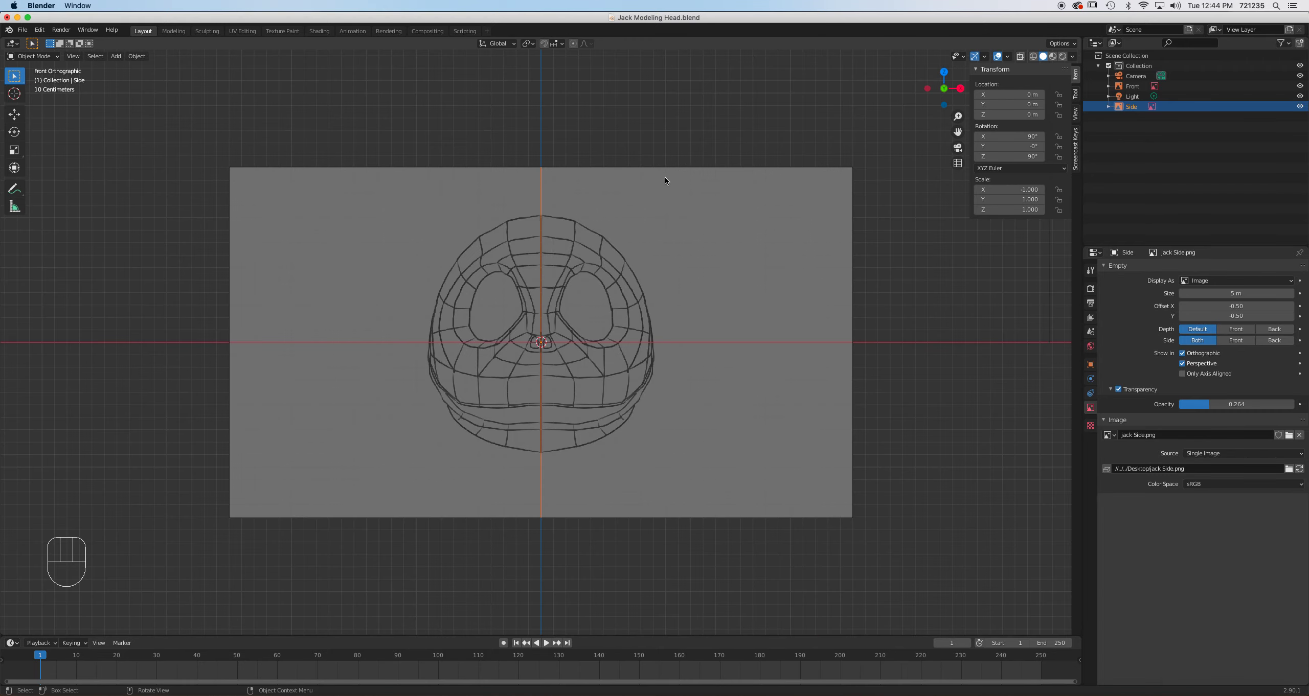
{"action": "left_click_drag", "start_coordinate": [1079, 41], "coordinate": [611, 51]}
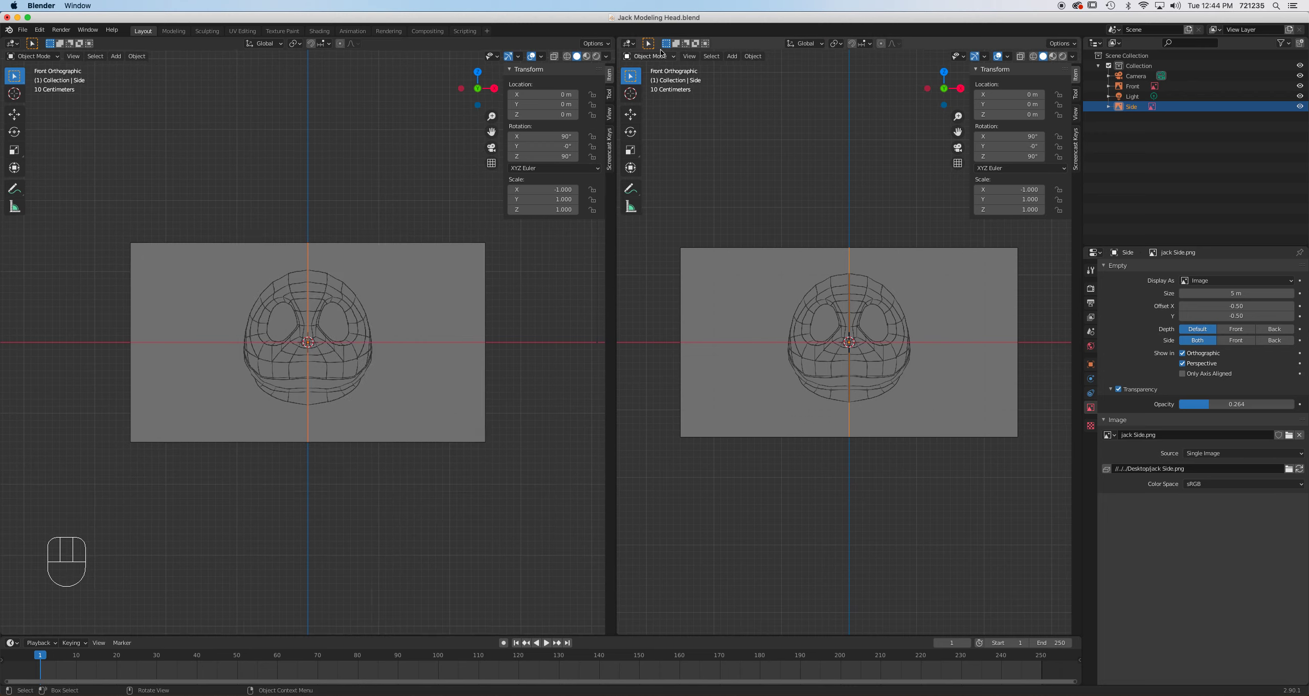
{"action": "right_click", "coordinate": [732, 37]}
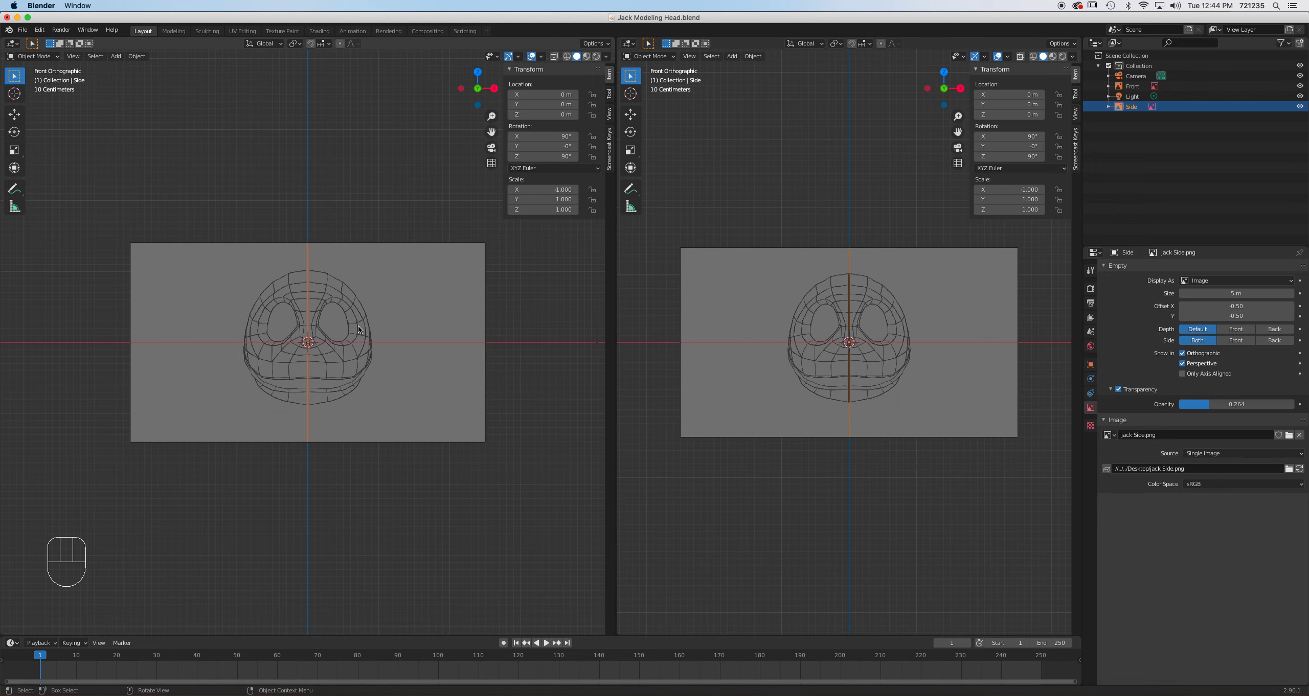
Set the second viewport to the right orthographic view and frame the head drawings closely in both viewports.
{"action": "scroll", "coordinate": [360, 327], "scroll_direction": "up", "scroll_amount": 6}
{"action": "scroll", "coordinate": [782, 365], "scroll_direction": "up", "scroll_amount": 3}
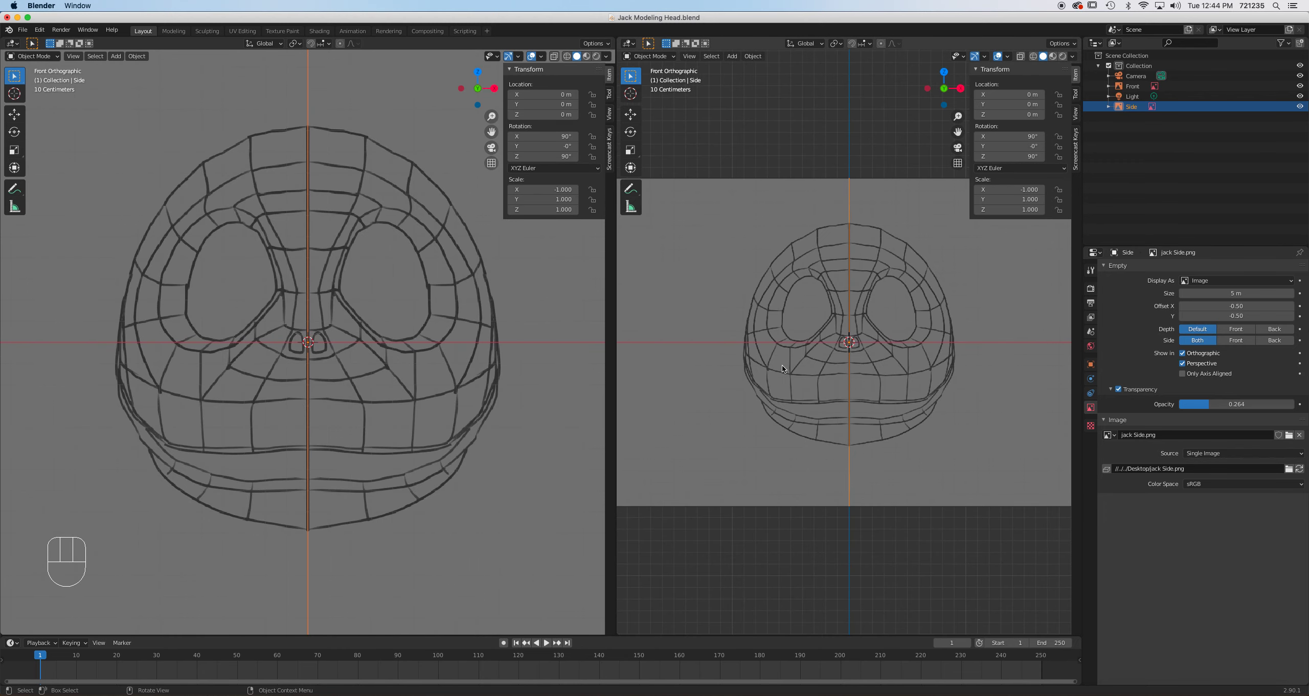
{"action": "key", "text": "KP_3"}
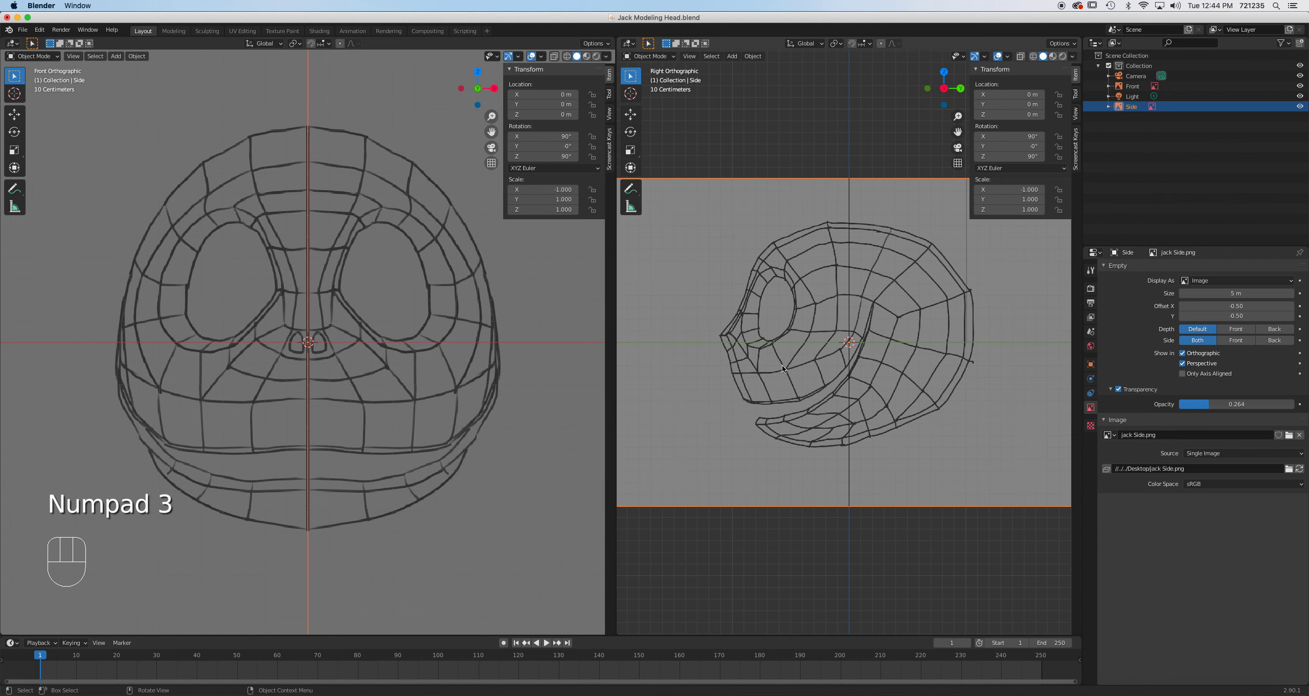
{"action": "scroll", "coordinate": [862, 355], "scroll_direction": "up", "scroll_amount": 5}
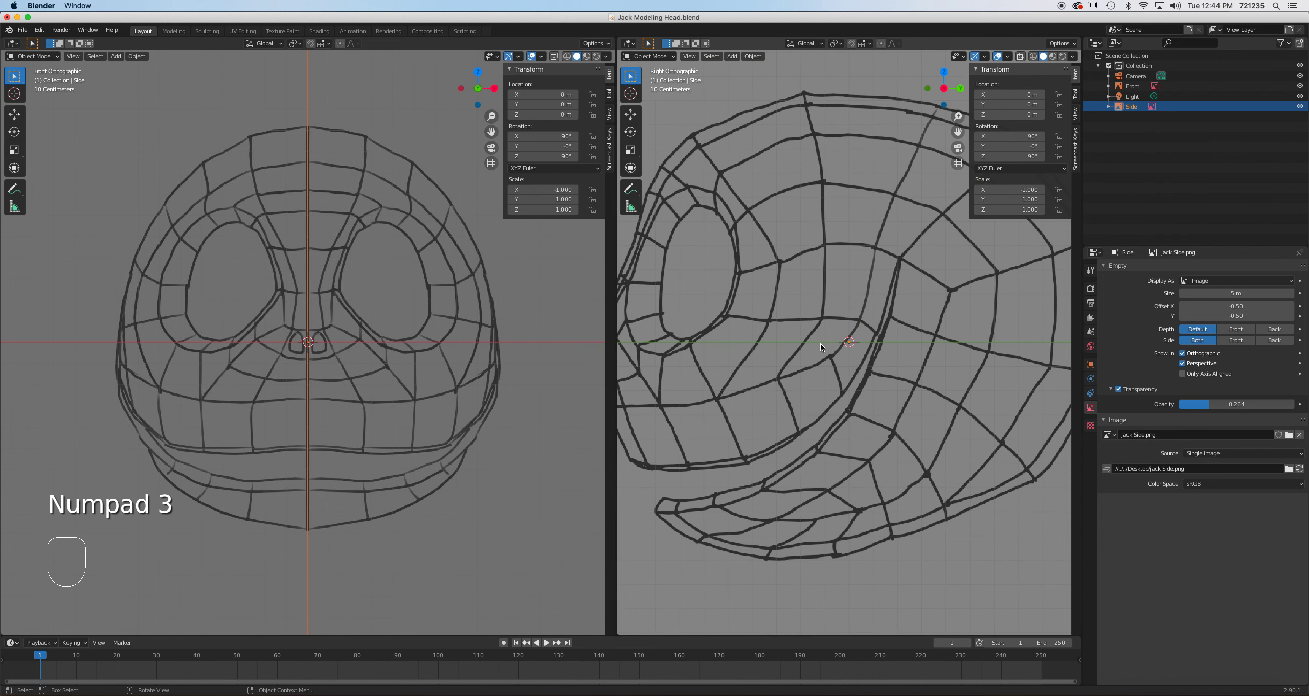
{"action": "middle_click_drag", "start_coordinate": [821, 338], "coordinate": [877, 376], "text": "shift"}
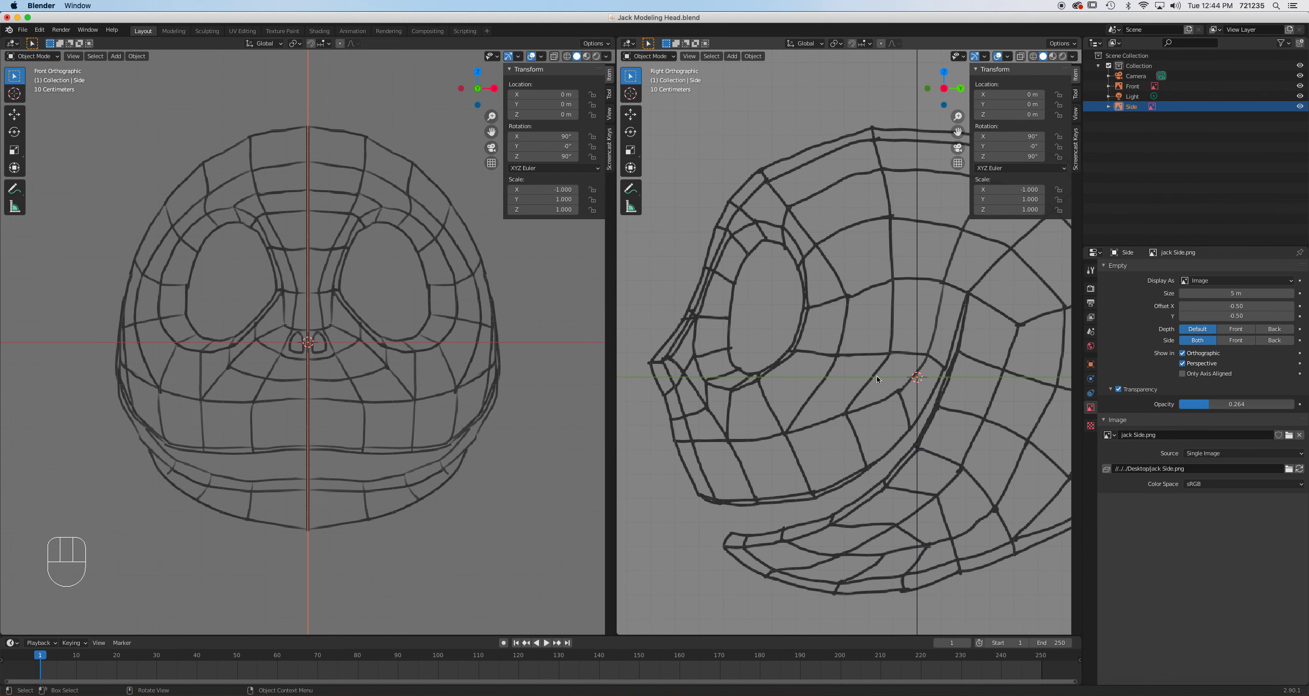
{"action": "scroll", "coordinate": [385, 350], "scroll_direction": "up", "scroll_amount": 1}
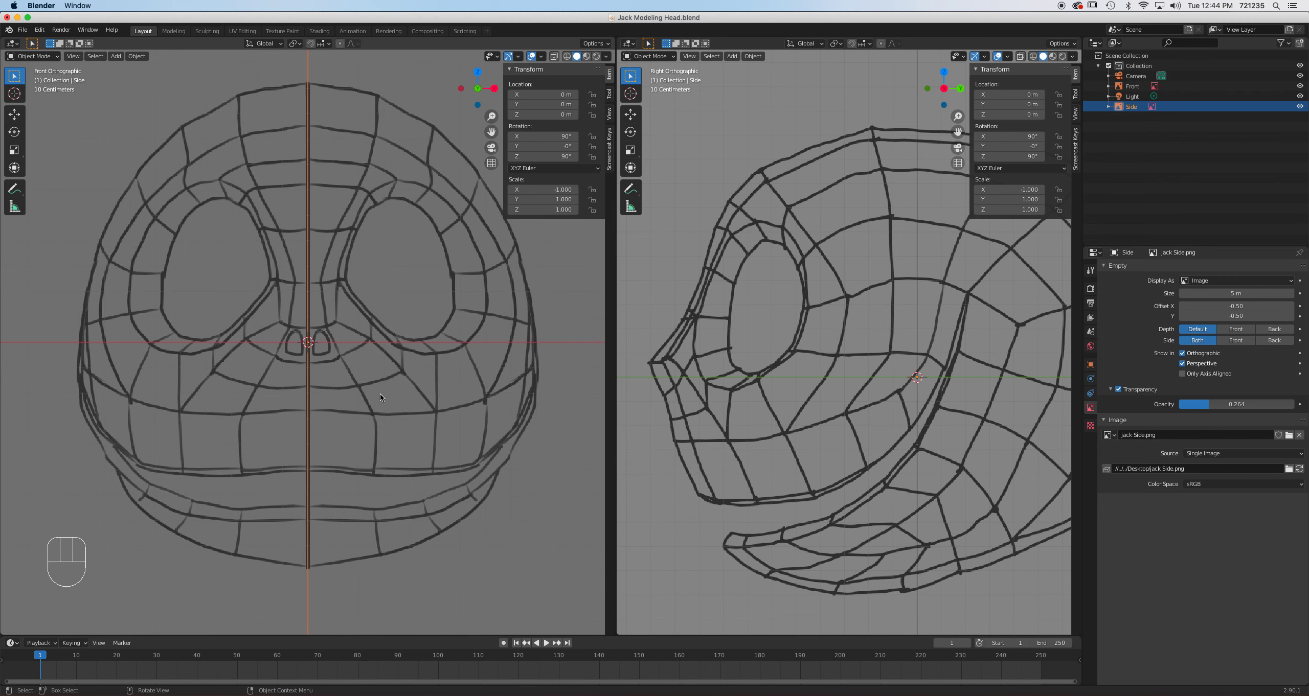
{"action": "scroll", "coordinate": [375, 396], "scroll_direction": "up", "scroll_amount": 1}
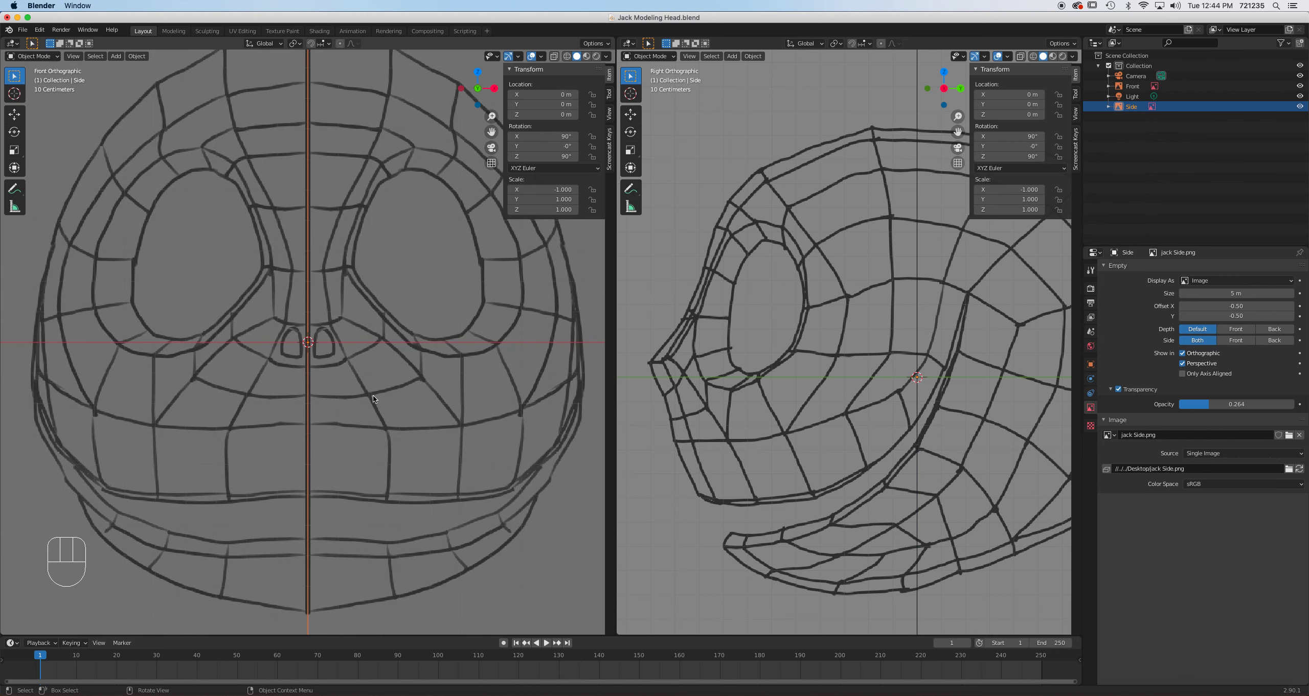
Add a mesh plane at the origin and inspect it in perspective against the reference images.
{"action": "key", "text": "shift+a"}
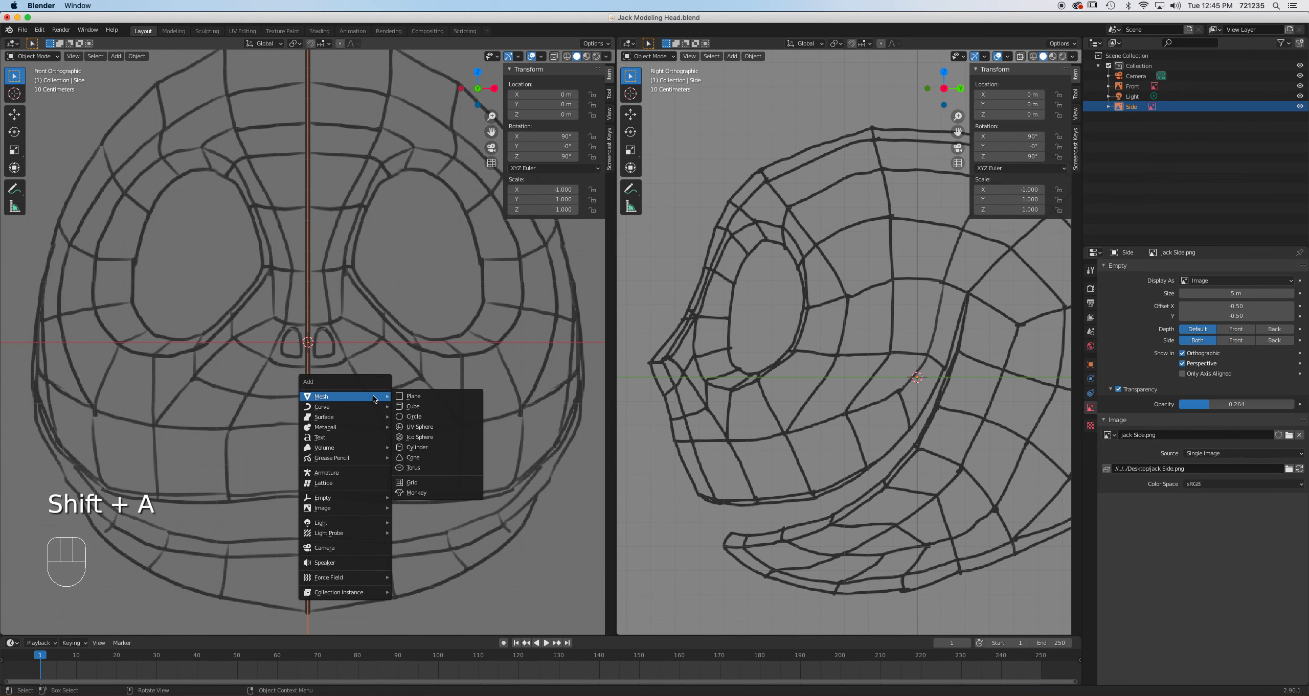
{"action": "left_click", "coordinate": [413, 396]}
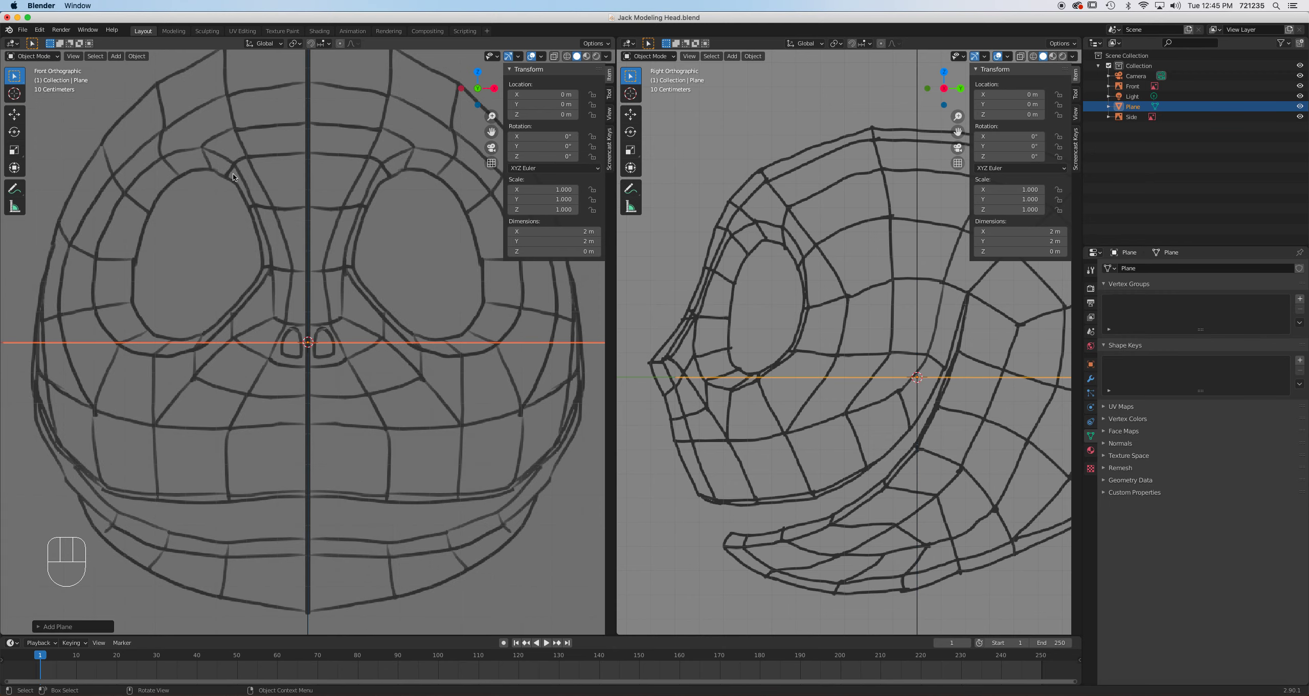
{"action": "middle_click_drag", "start_coordinate": [345, 313], "coordinate": [336, 345]}
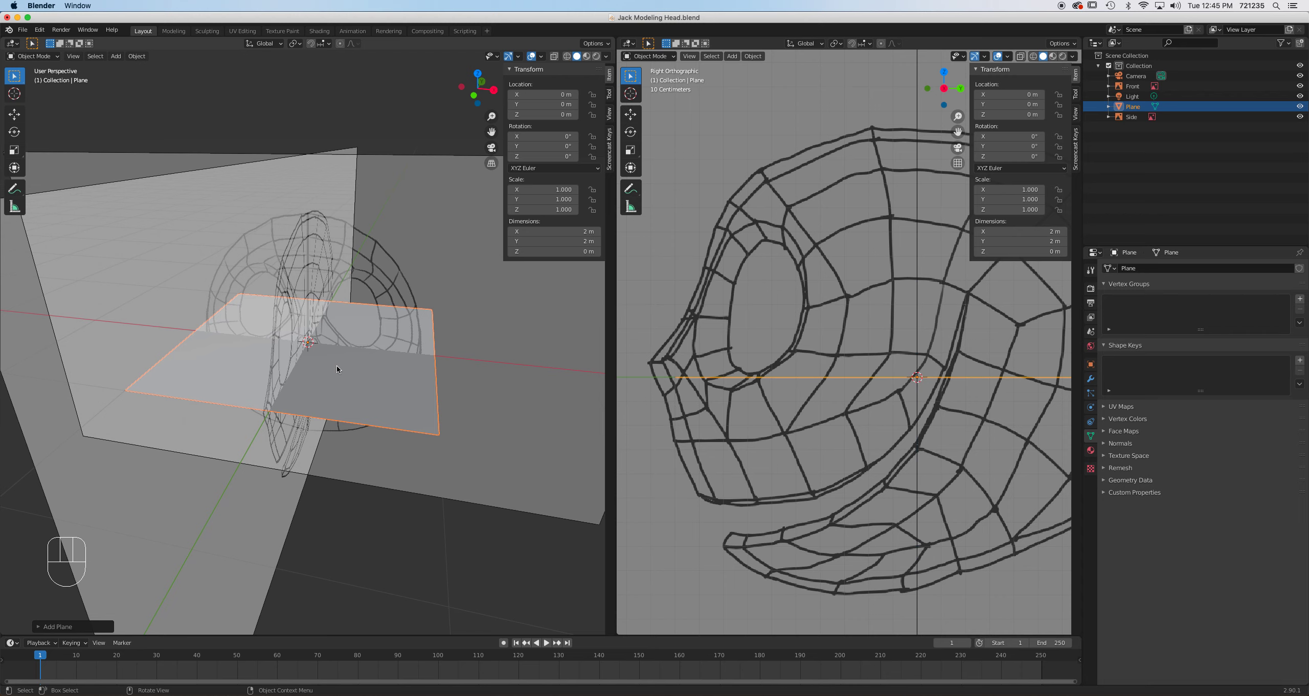
In front view, rotate the plane 90 degrees about the X axis so it faces the front.
{"action": "key", "text": "KP_1"}
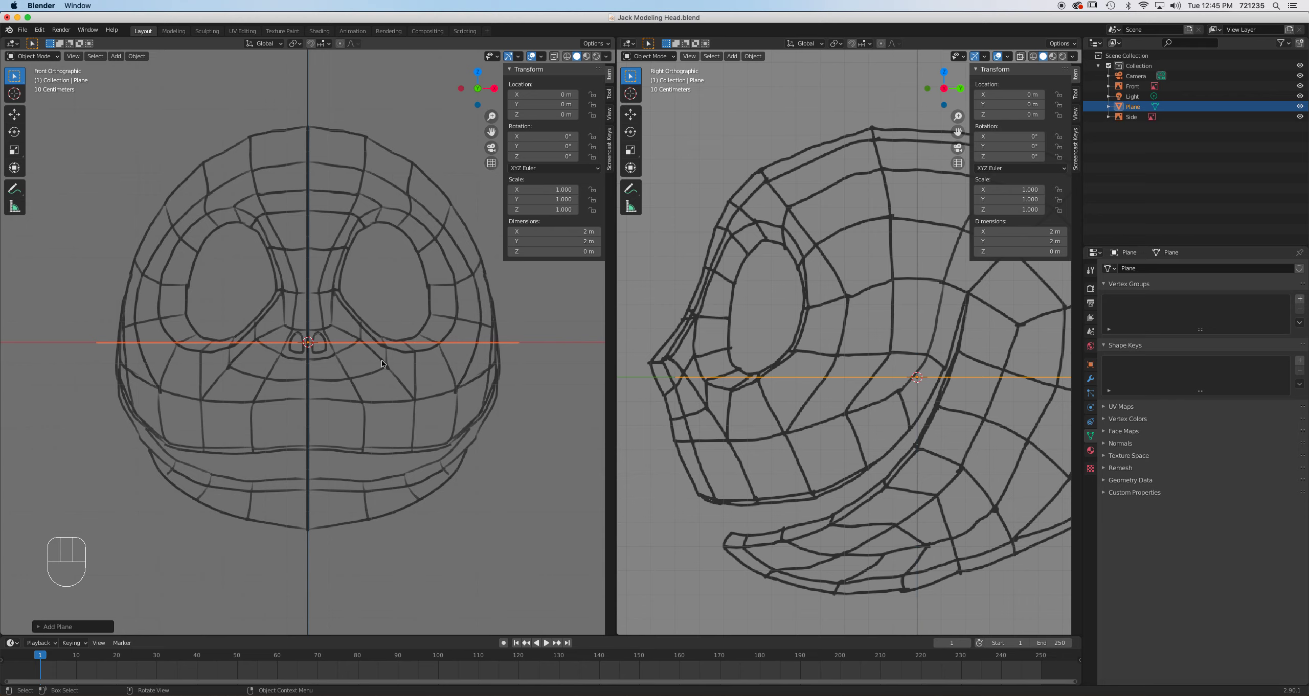
{"action": "key", "text": "r"}
{"action": "key", "text": "x"}
{"action": "key", "text": "9"}
{"action": "key", "text": "0"}
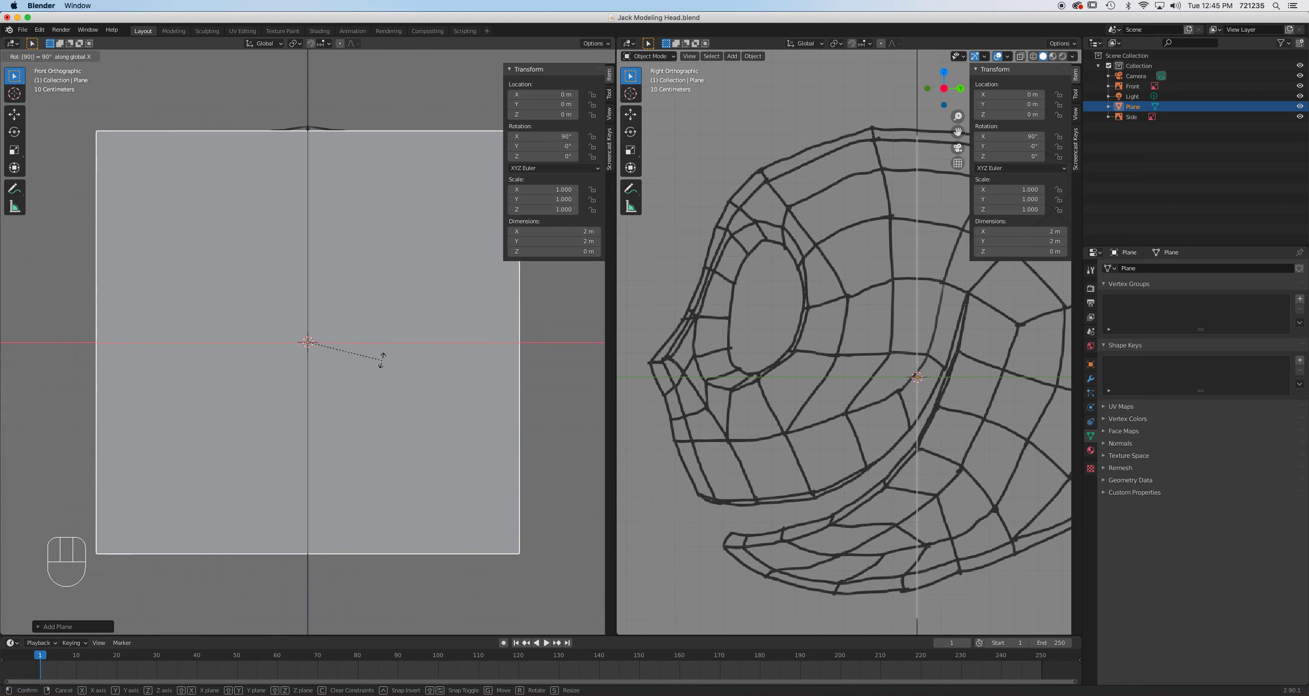
{"action": "key", "text": "Return"}
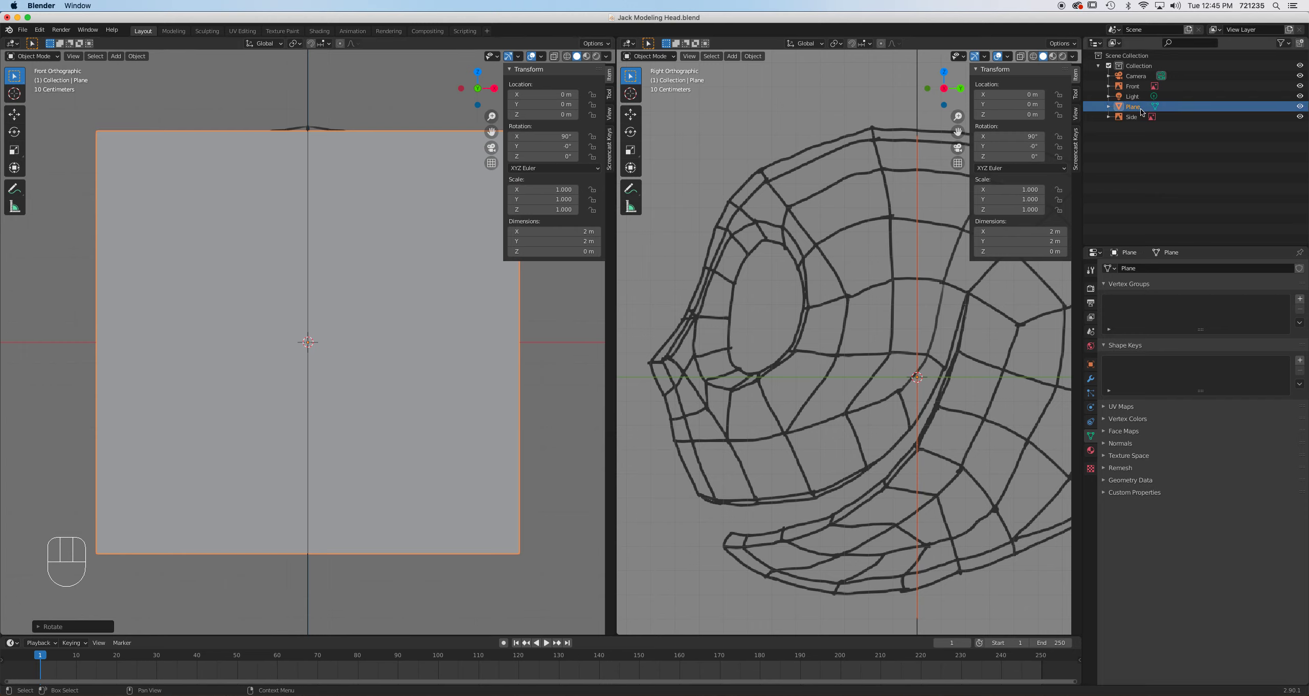
Add a Mirror modifier on the X axis to the plane and enable Clipping.
{"action": "left_click", "coordinate": [1094, 379]}
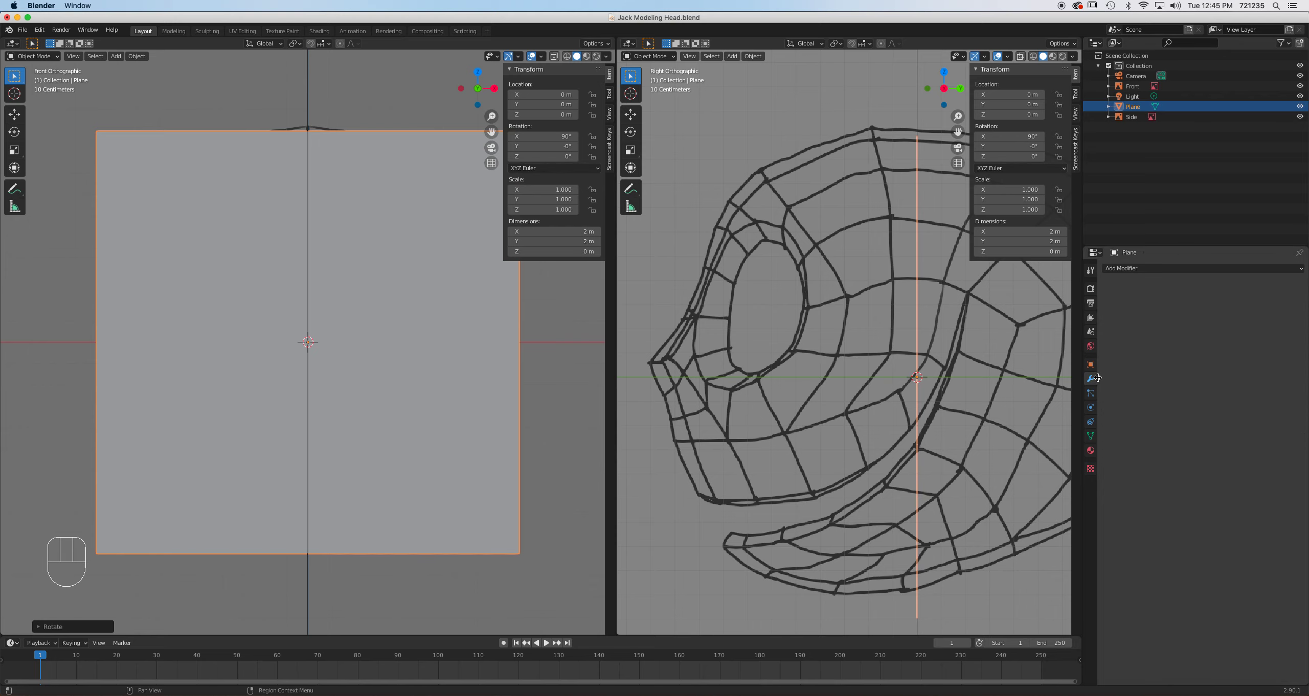
{"action": "left_click", "coordinate": [1164, 267]}
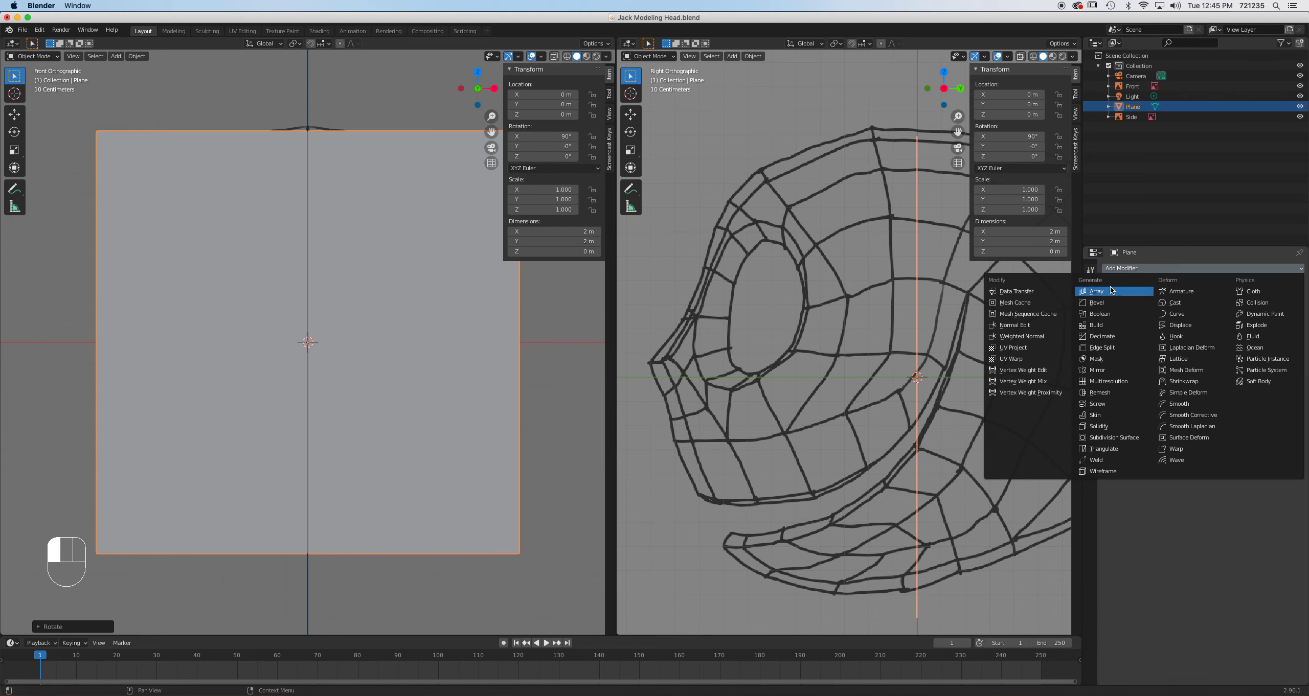
{"action": "left_click", "coordinate": [1104, 370]}
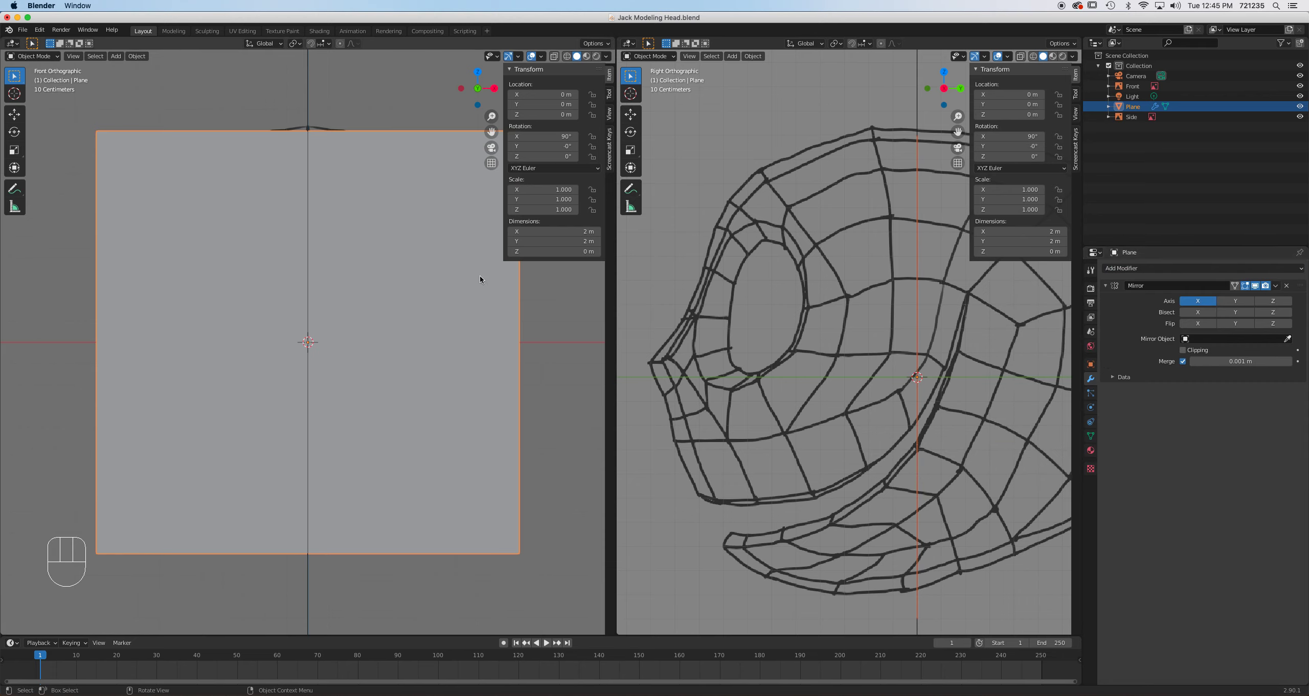
{"action": "left_click", "coordinate": [1183, 350]}
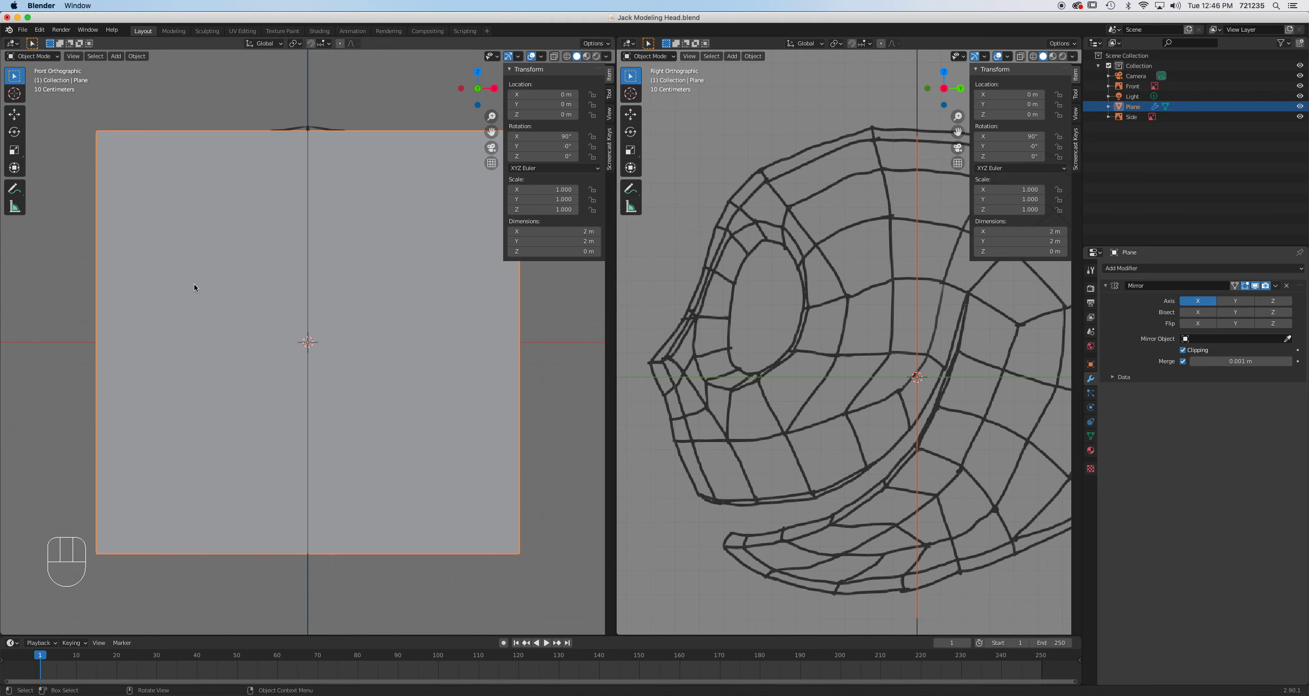
In Edit Mode, move the plane's two negative-X vertices along X with snapping onto the mirror centreline at X 0 m.
{"action": "left_click", "coordinate": [40, 57]}
{"action": "left_click", "coordinate": [35, 70]}
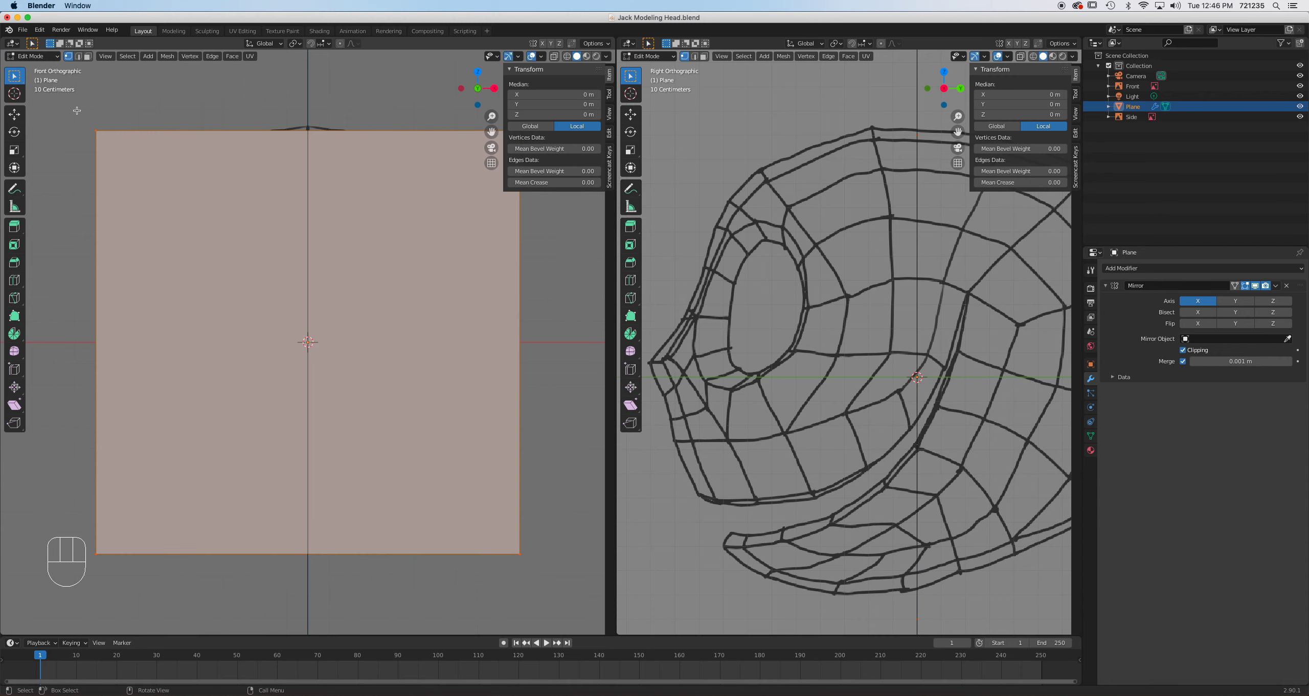
{"action": "left_click_drag", "start_coordinate": [59, 107], "coordinate": [160, 568]}
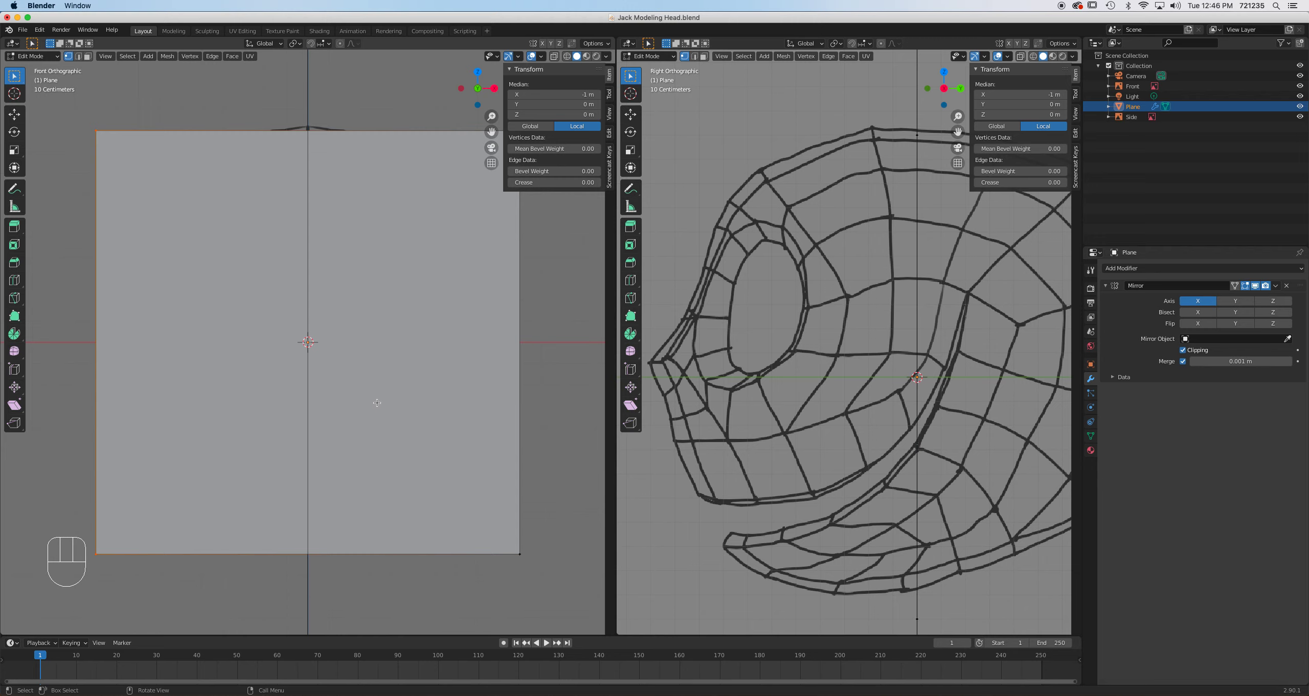
{"action": "key", "text": "g"}
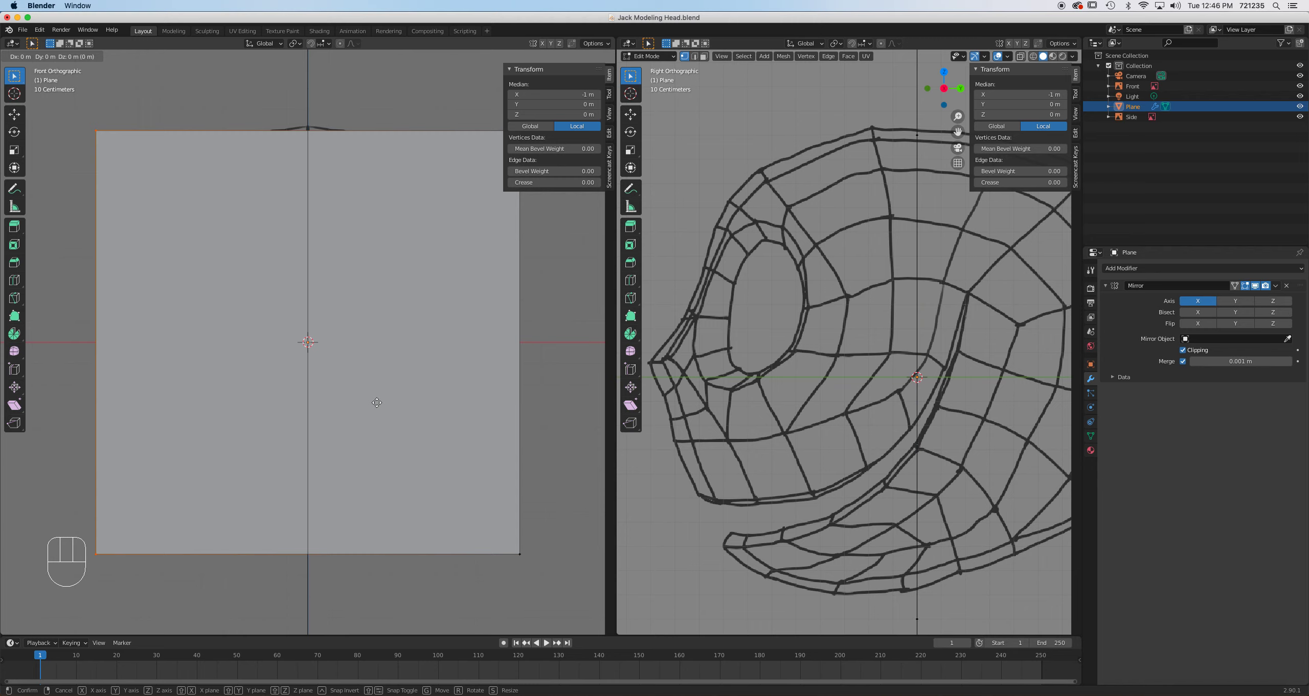
{"action": "key", "text": "x"}
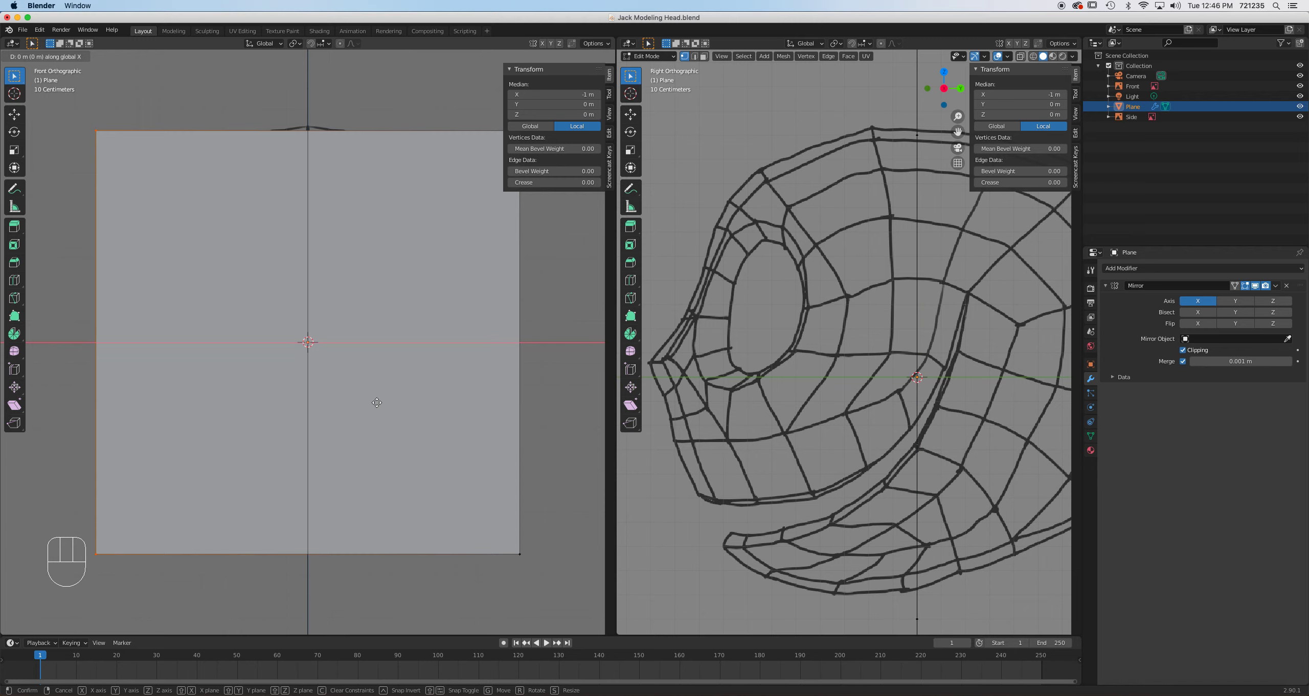
{"action": "key", "text": "ctrl"}
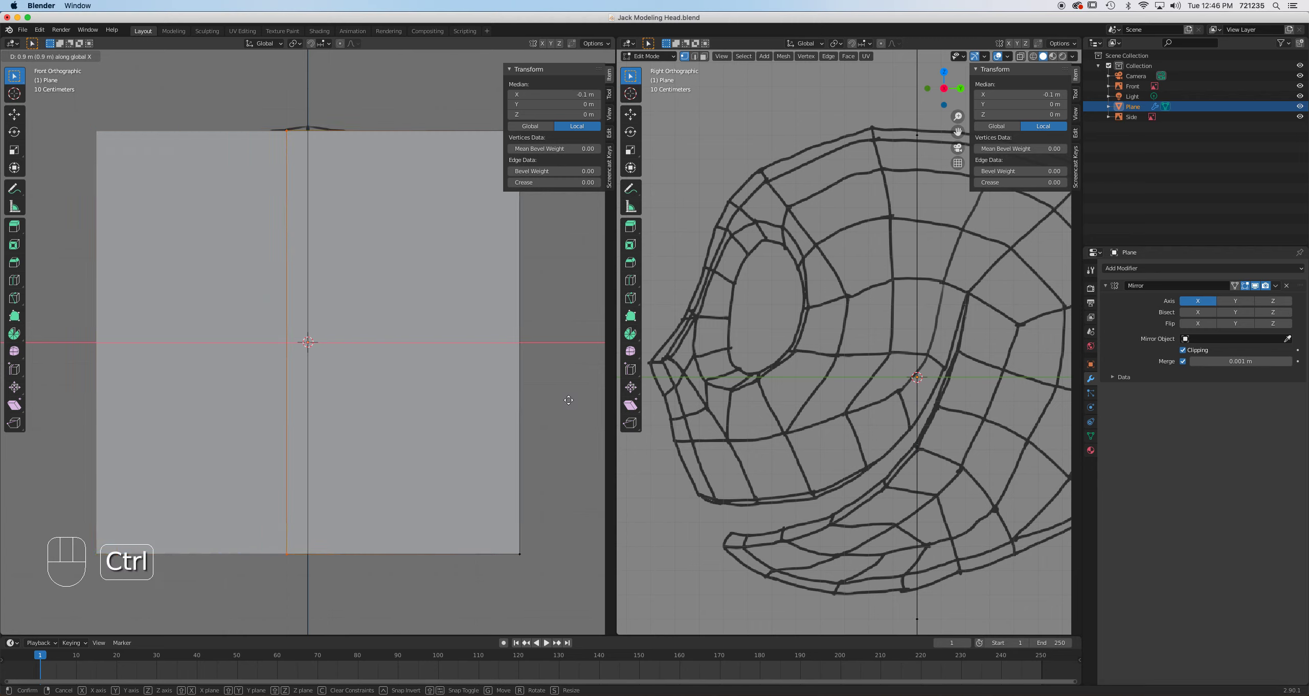
{"action": "left_click", "coordinate": [577, 399]}
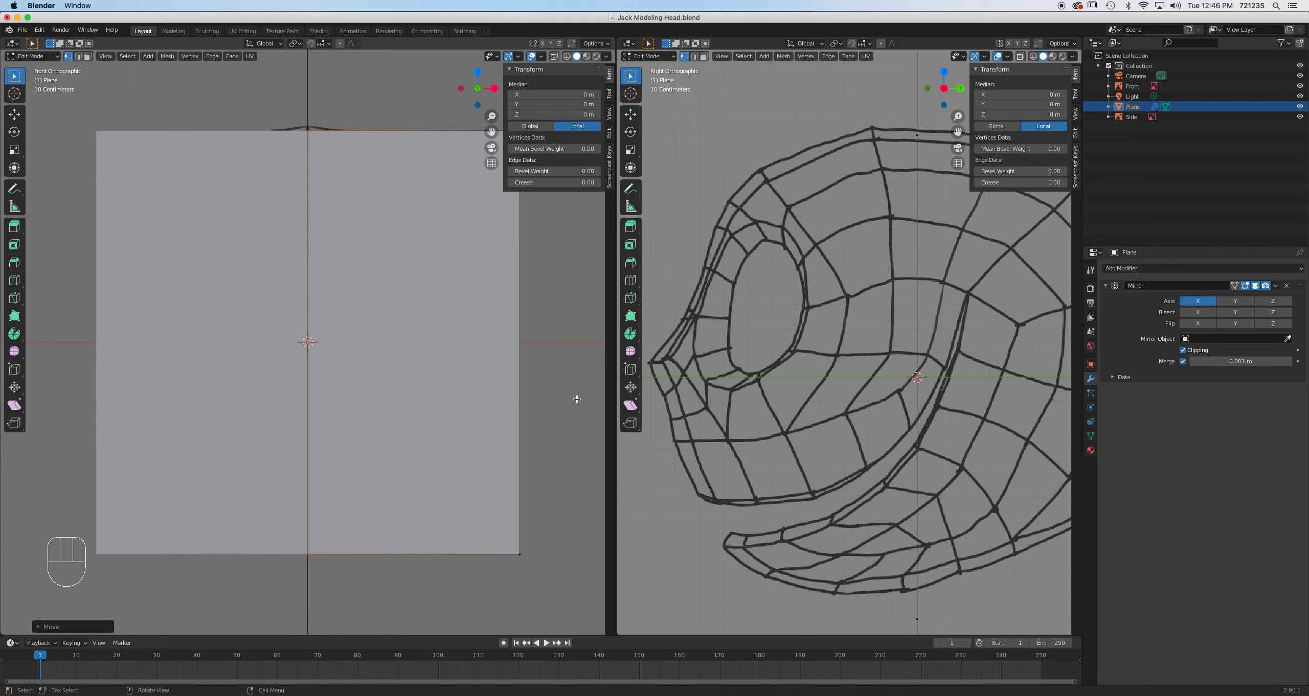
Try moving the plane's top centre vertex with Mirror clipping on and off, cancel both moves and re-enable Clipping.
{"action": "left_click", "coordinate": [310, 140]}
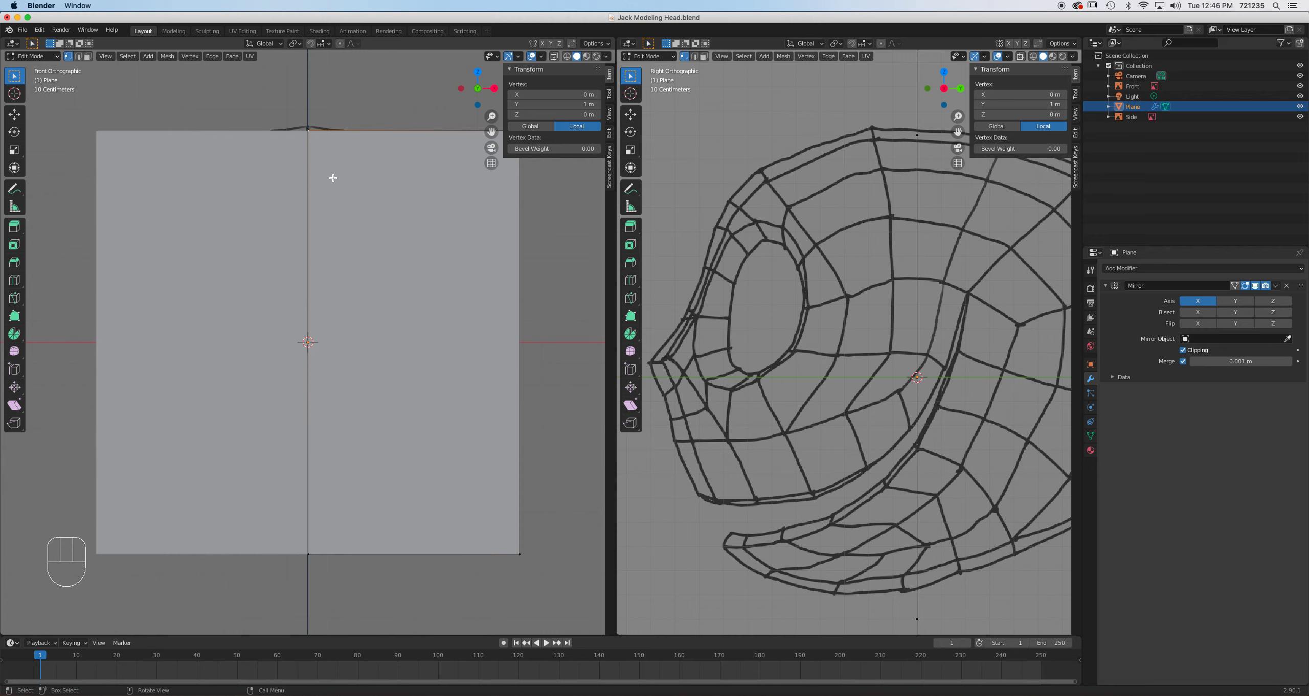
{"action": "key", "text": "g"}
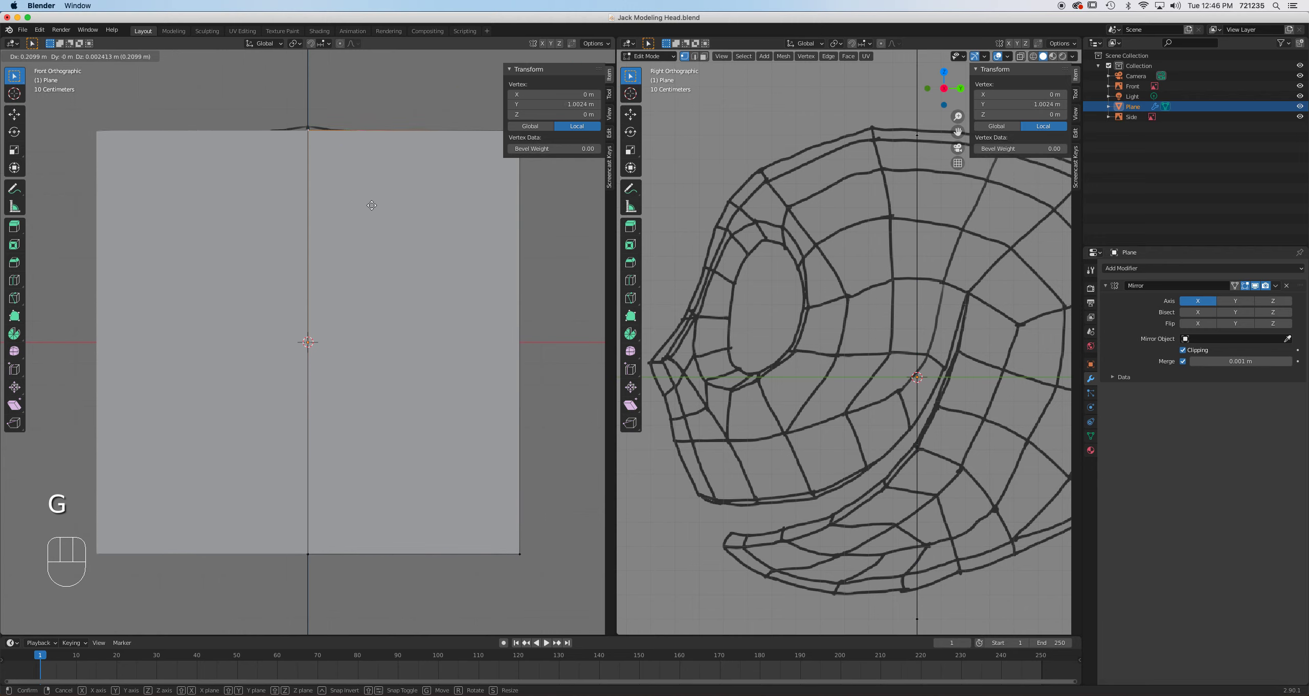
{"action": "right_click", "coordinate": [391, 216]}
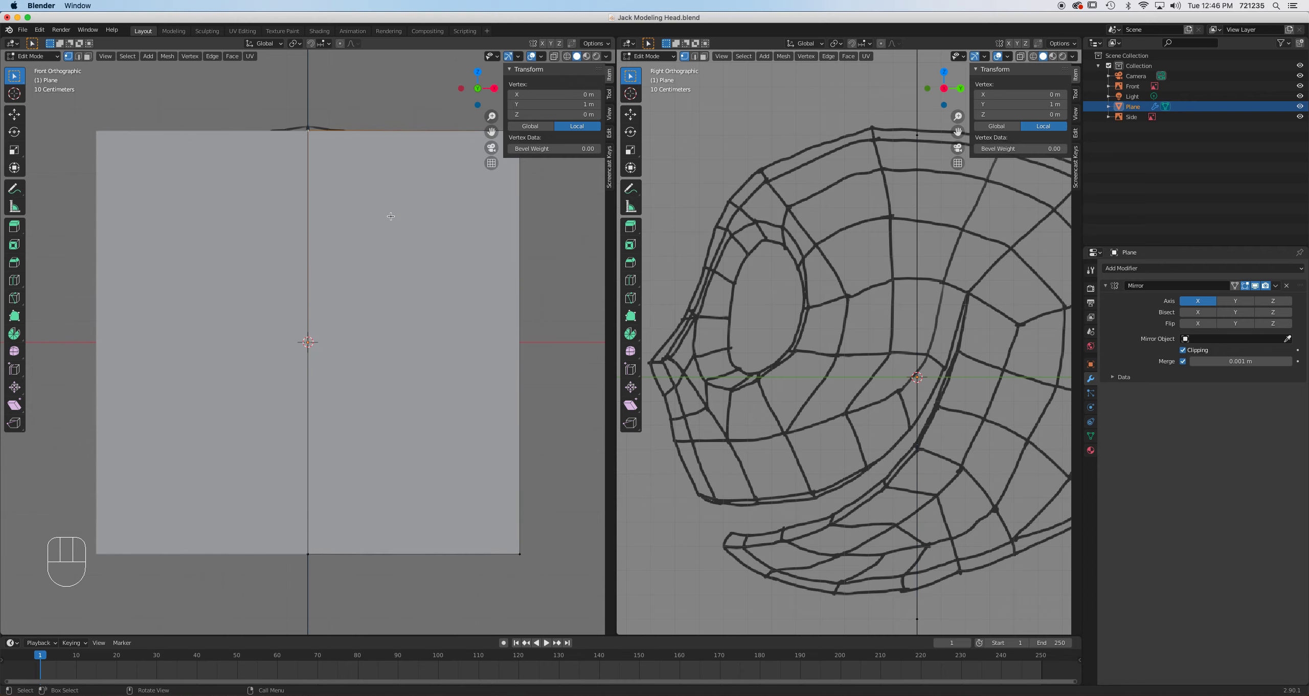
{"action": "left_click", "coordinate": [1182, 350]}
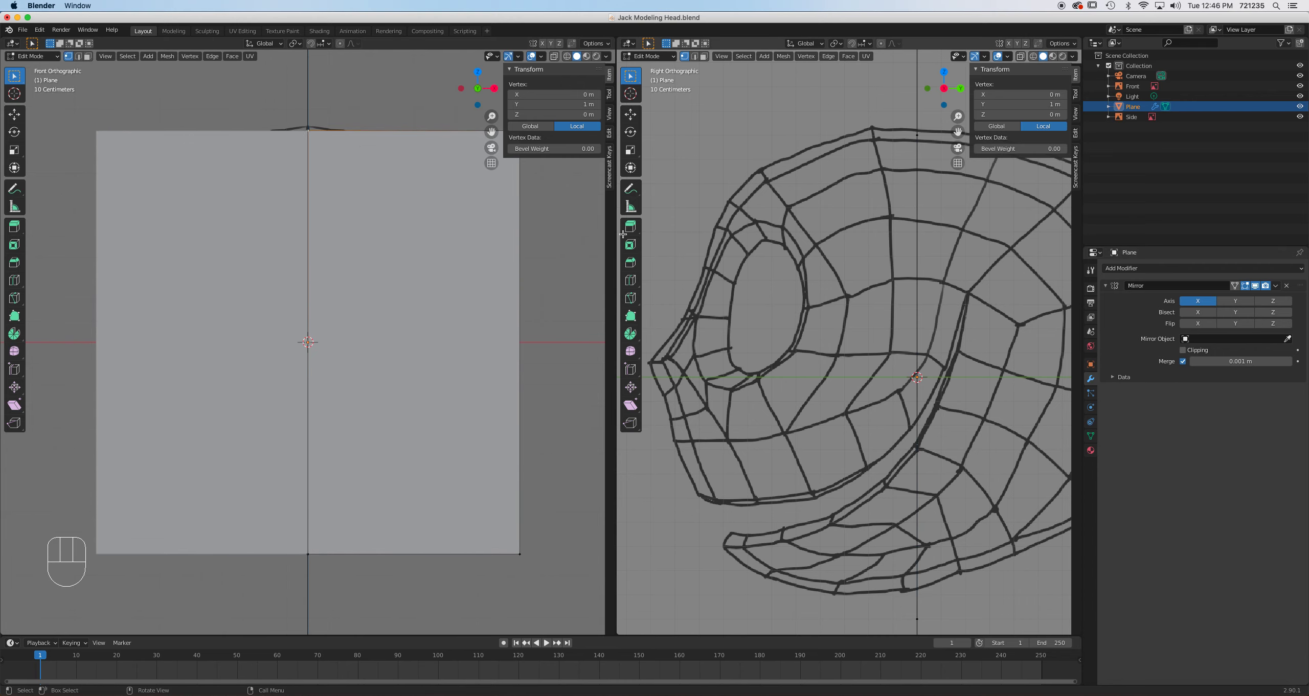
{"action": "key", "text": "g"}
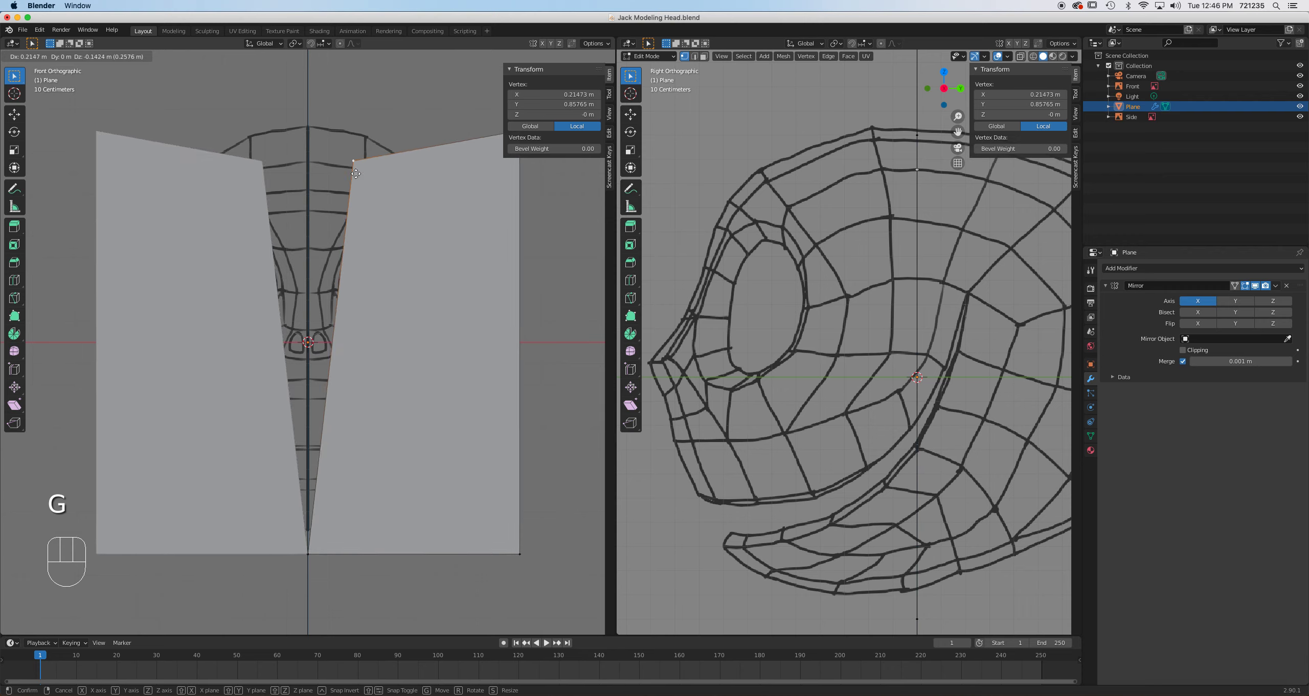
{"action": "right_click", "coordinate": [356, 174]}
{"action": "left_click", "coordinate": [1183, 351]}
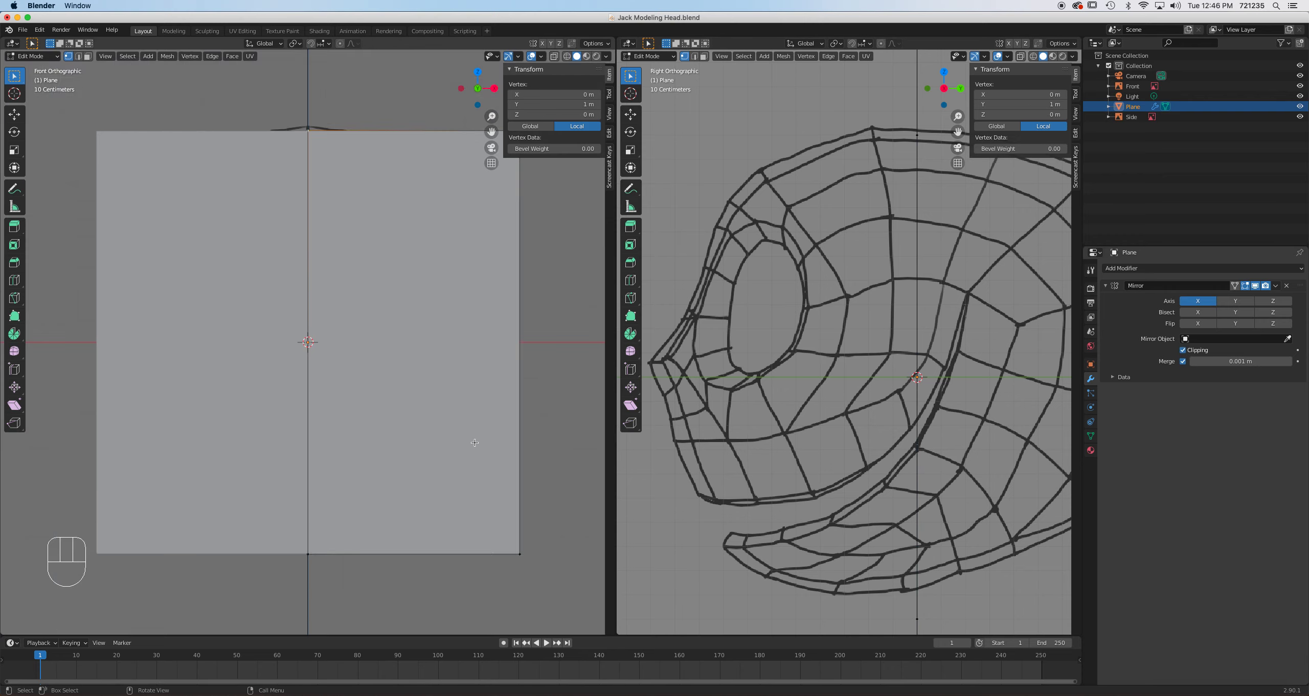
Turn on X-ray in the front-view viewport to see the reference drawing through the plane.
{"action": "scroll", "coordinate": [468, 438], "scroll_direction": "down", "scroll_amount": 1}
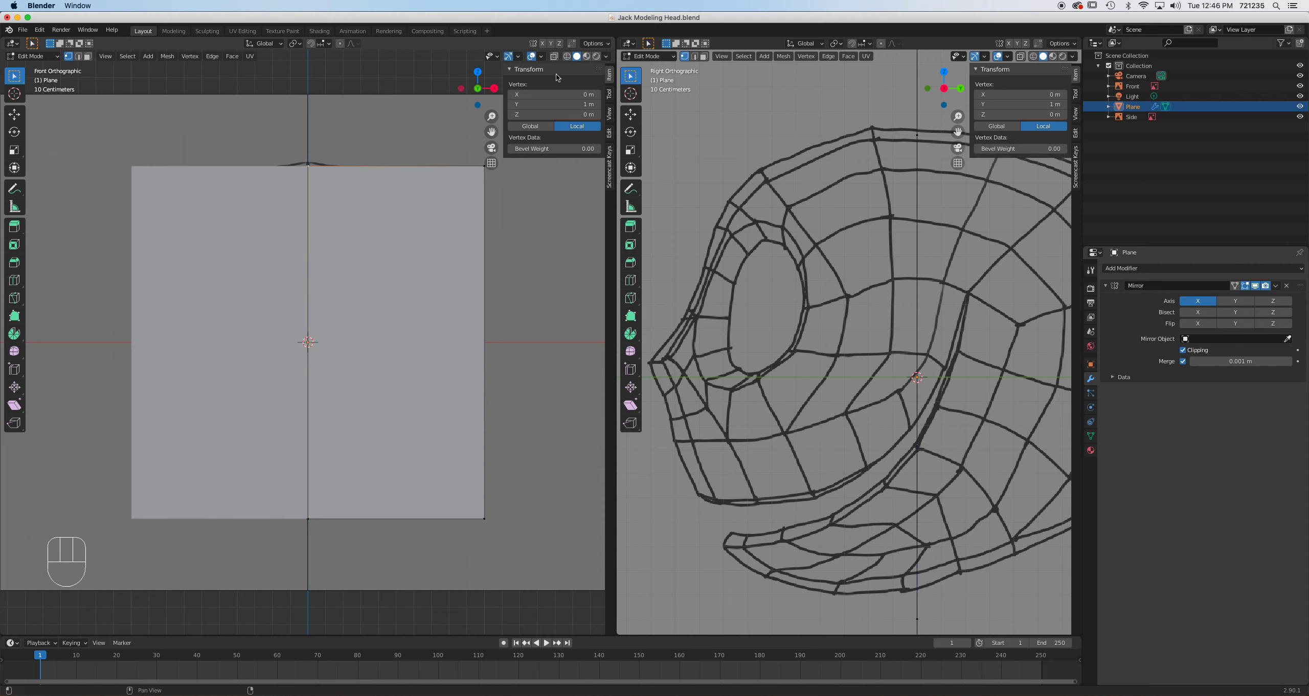
{"action": "left_click", "coordinate": [554, 57]}
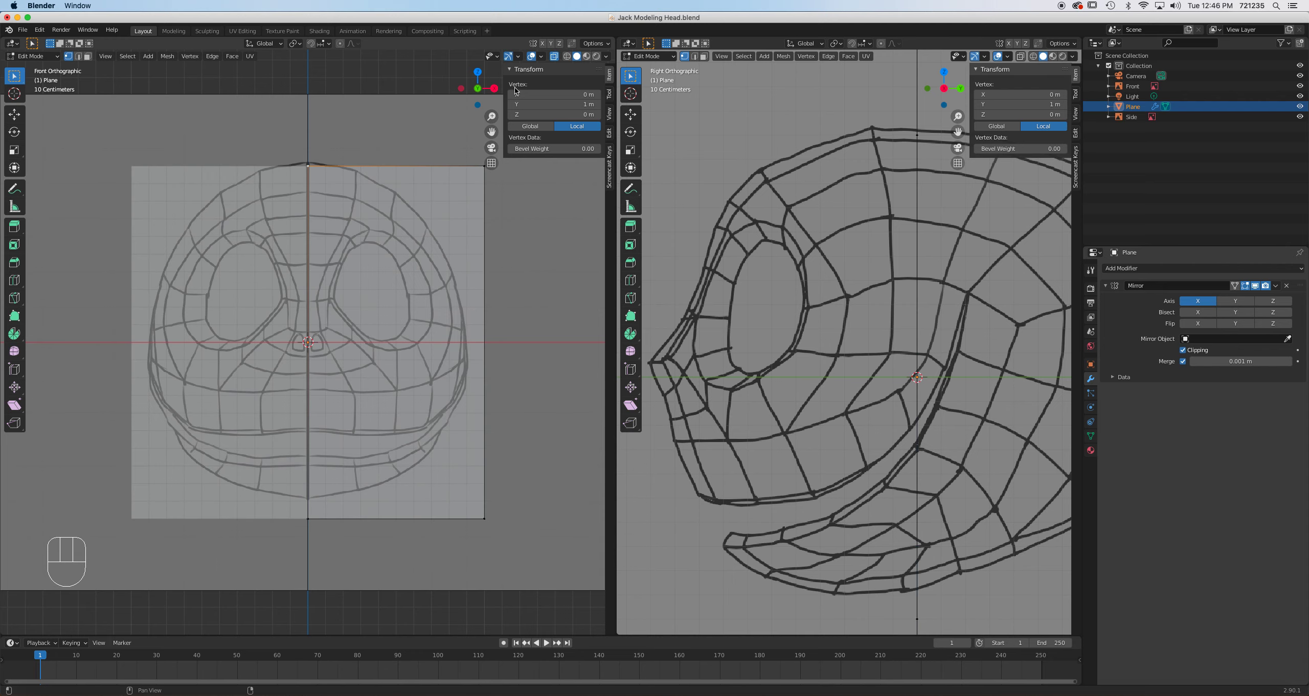
In the front view, move the plane's bottom edge up to the upper mouth line and its outer vertex in to the first vertical topology line.
{"action": "scroll", "coordinate": [361, 342], "scroll_direction": "up", "scroll_amount": 1}
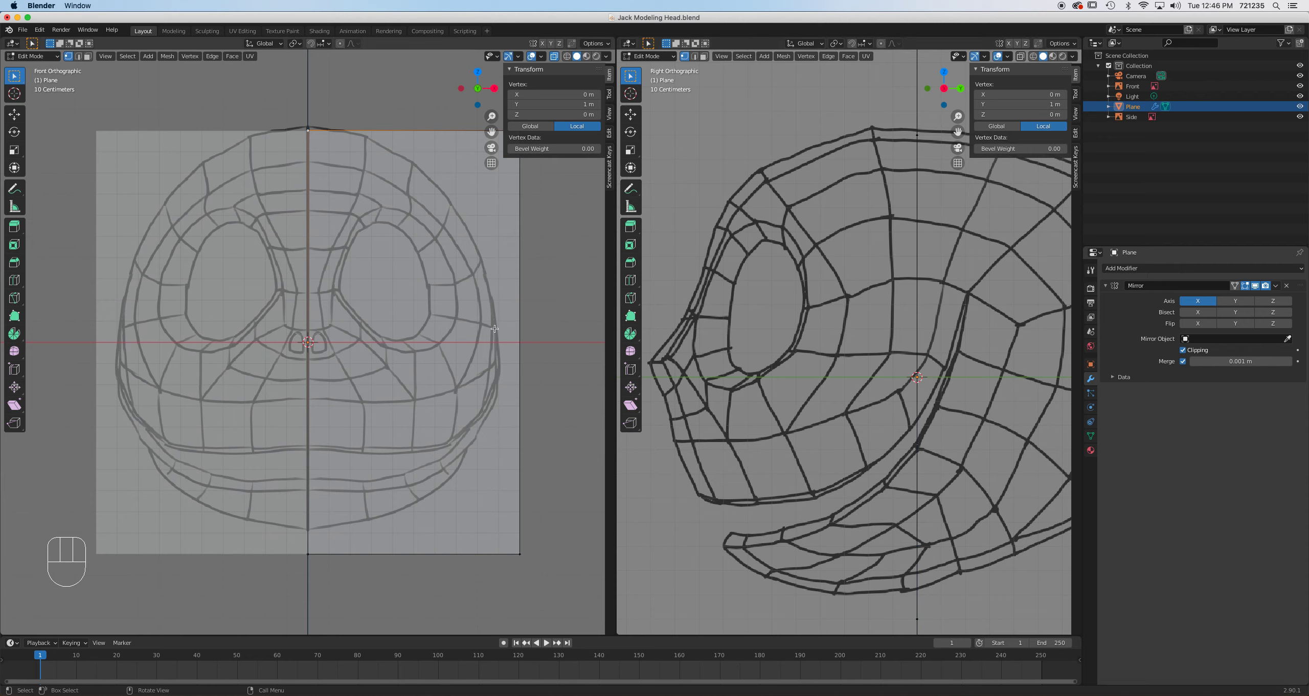
{"action": "mouse_move", "coordinate": [437, 457]}
{"action": "middle_mouse_down", "text": "shift"}
{"action": "mouse_move", "coordinate": [425, 474]}
{"action": "mouse_move", "coordinate": [440, 457]}
{"action": "middle_mouse_up", "text": "shift"}
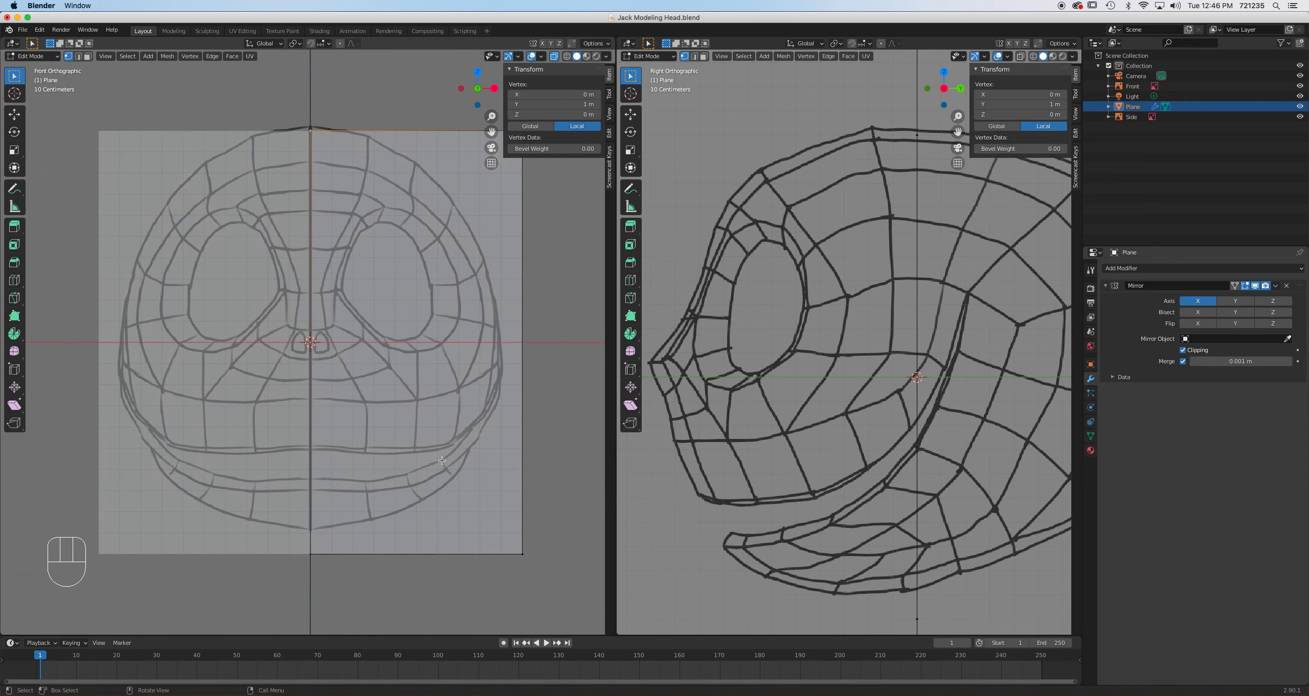
{"action": "left_click_drag", "start_coordinate": [557, 580], "coordinate": [310, 509]}
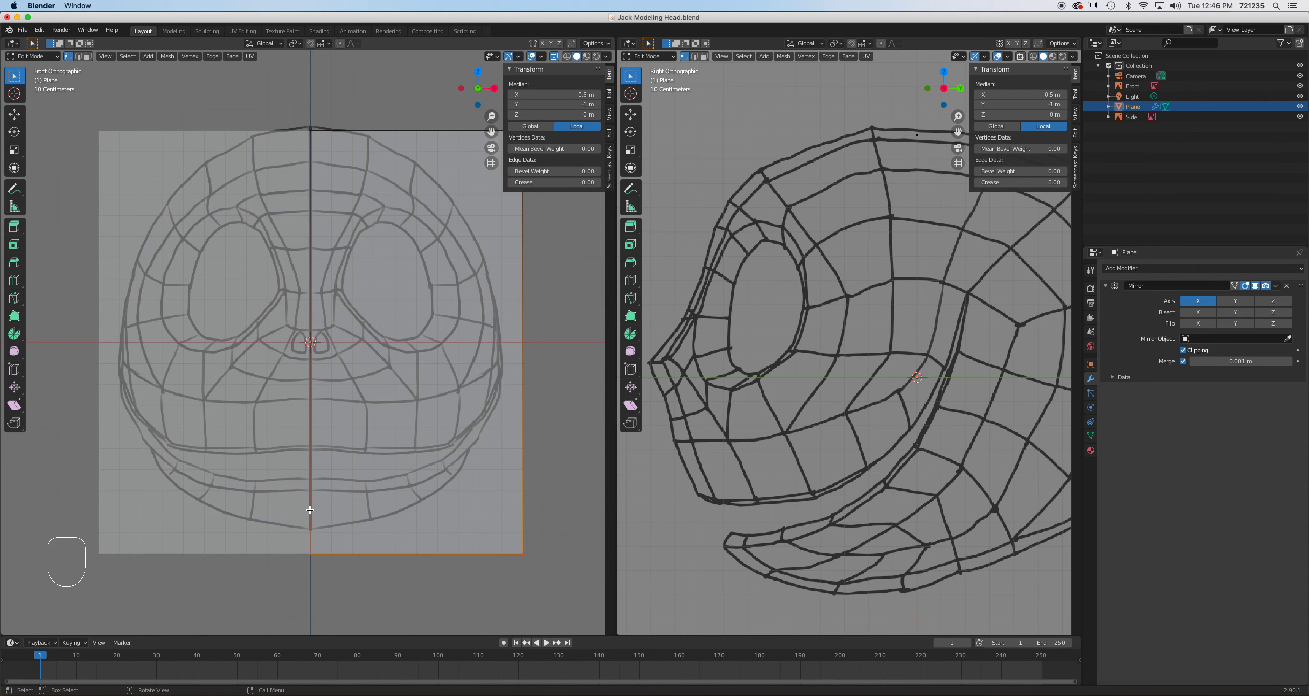
{"action": "key", "text": "g"}
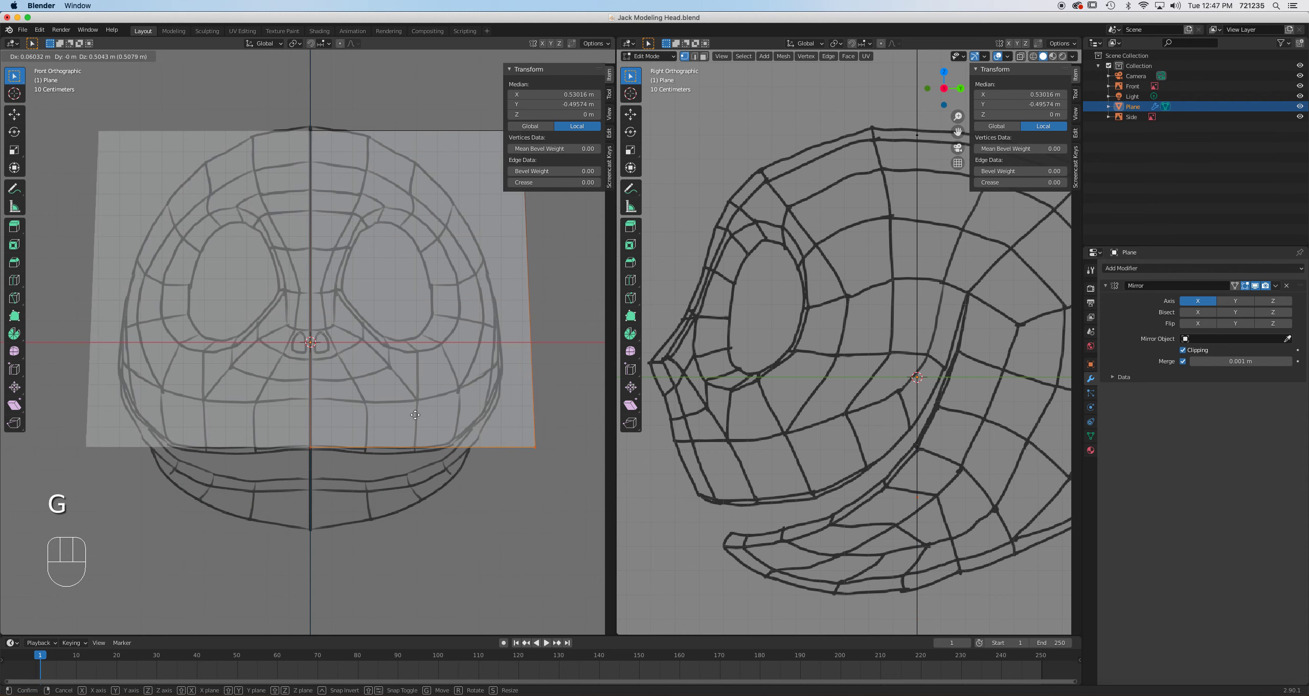
{"action": "left_click", "coordinate": [415, 414]}
{"action": "left_click", "coordinate": [529, 450]}
{"action": "key", "text": "g"}
{"action": "key", "text": "g"}
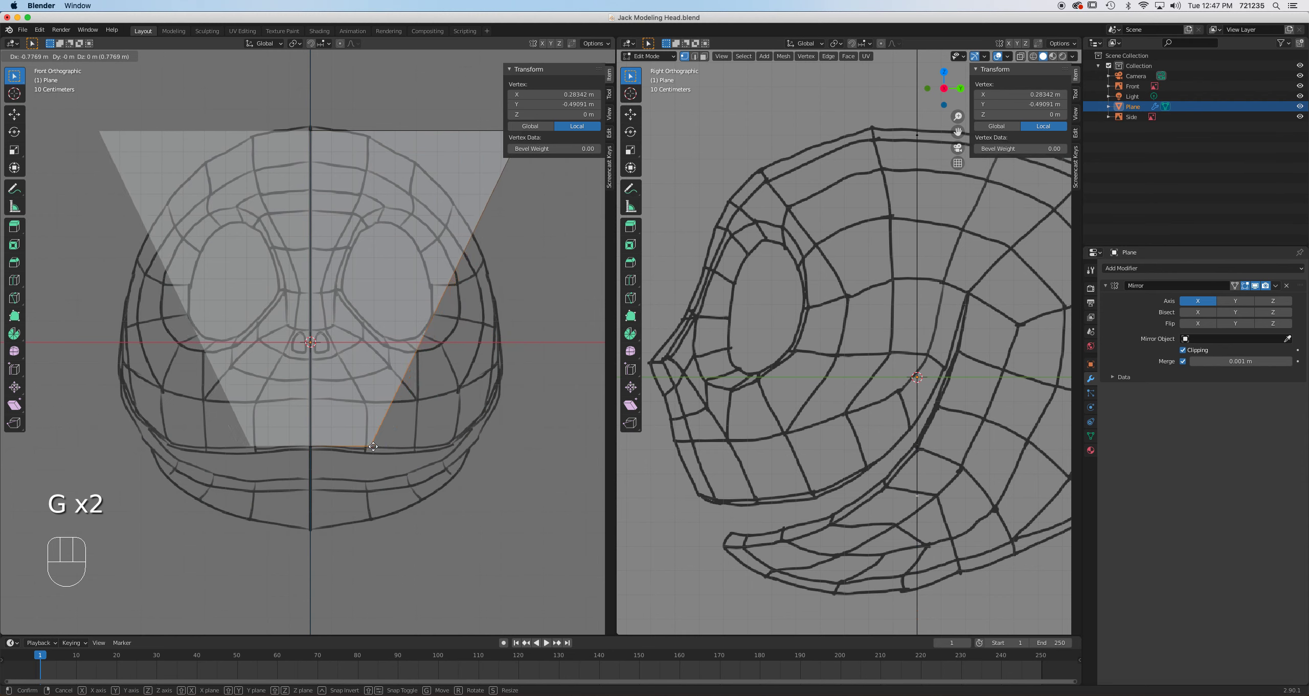
{"action": "left_click", "coordinate": [381, 437]}
Move the plane's top centre and top outer vertices down onto the topology line above the mouth, near local Y -0.26 m and -0.28 m.
{"action": "left_click", "coordinate": [309, 130]}
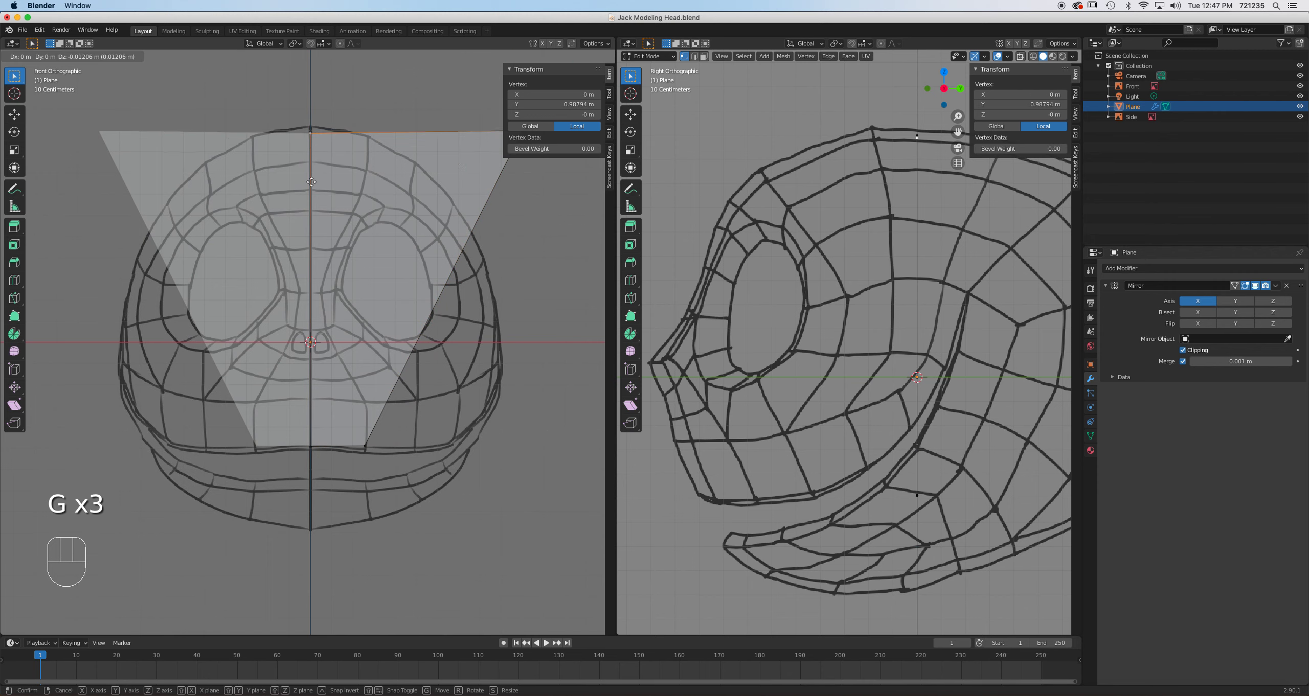
{"action": "key", "text": "g"}
{"action": "left_click", "coordinate": [327, 408]}
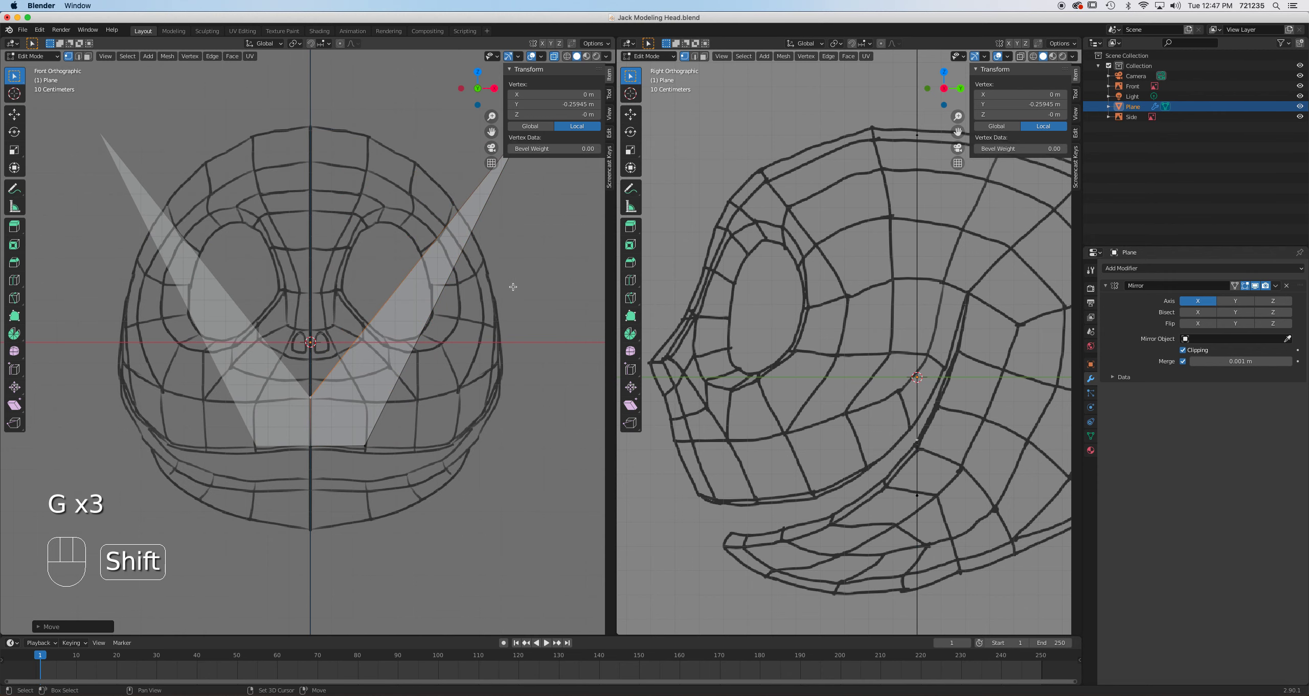
{"action": "middle_click_drag", "start_coordinate": [498, 266], "coordinate": [435, 322], "text": "shift"}
{"action": "left_click", "coordinate": [463, 180]}
{"action": "key", "text": "g"}
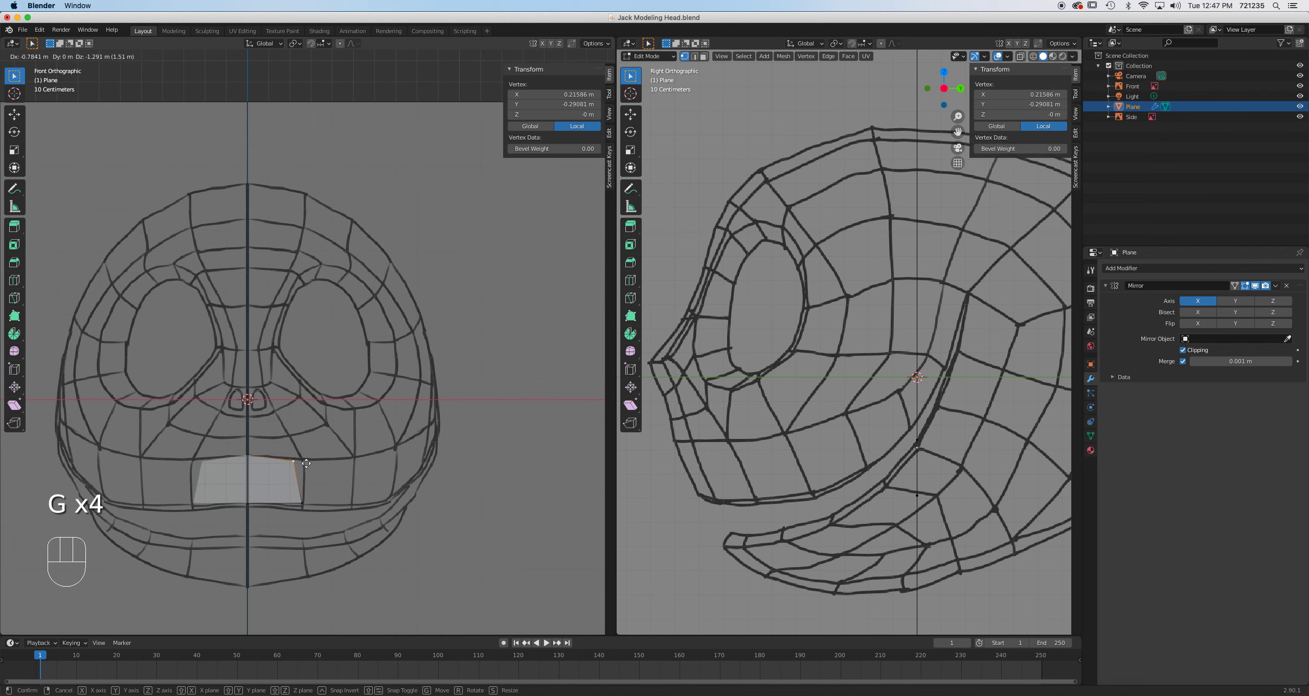
{"action": "left_click", "coordinate": [307, 461]}
Refine the face's two outer vertices on the front drawing, about local X 0.265, Y -0.499 m below and X 0.259, Y -0.286 m above.
{"action": "middle_click_drag", "start_coordinate": [314, 442], "coordinate": [376, 297], "text": "shift"}
{"action": "scroll", "coordinate": [377, 297], "scroll_direction": "up", "scroll_amount": 2}
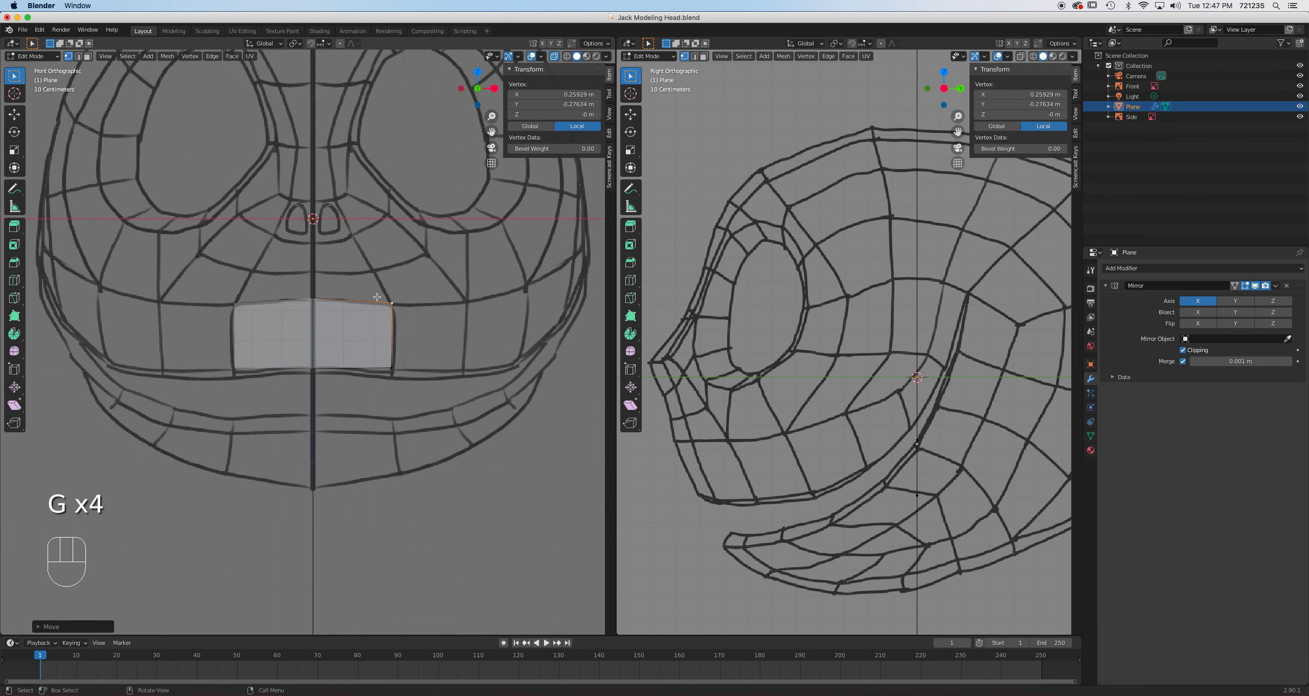
{"action": "scroll", "coordinate": [377, 297], "scroll_direction": "up", "scroll_amount": 2}
{"action": "left_click", "coordinate": [391, 367]}
{"action": "key", "text": "g"}
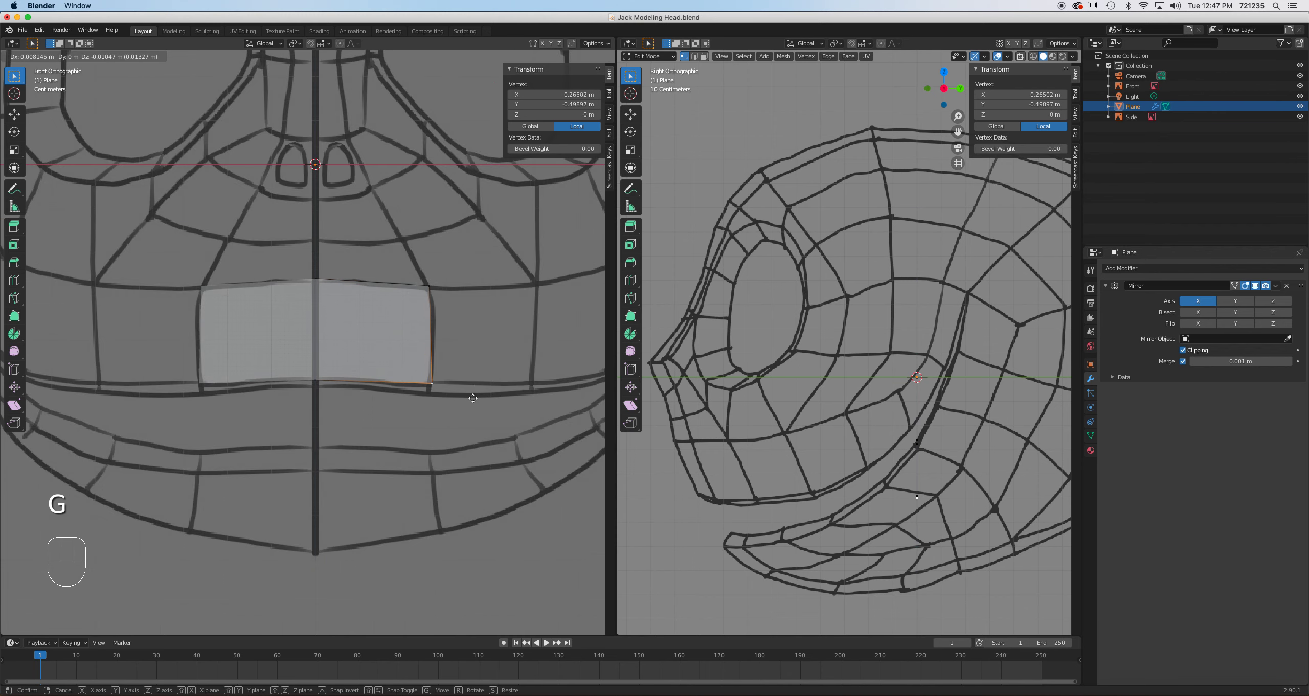
{"action": "left_click", "coordinate": [472, 398]}
{"action": "left_click", "coordinate": [430, 286]}
{"action": "key", "text": "g"}
{"action": "left_click", "coordinate": [429, 290]}
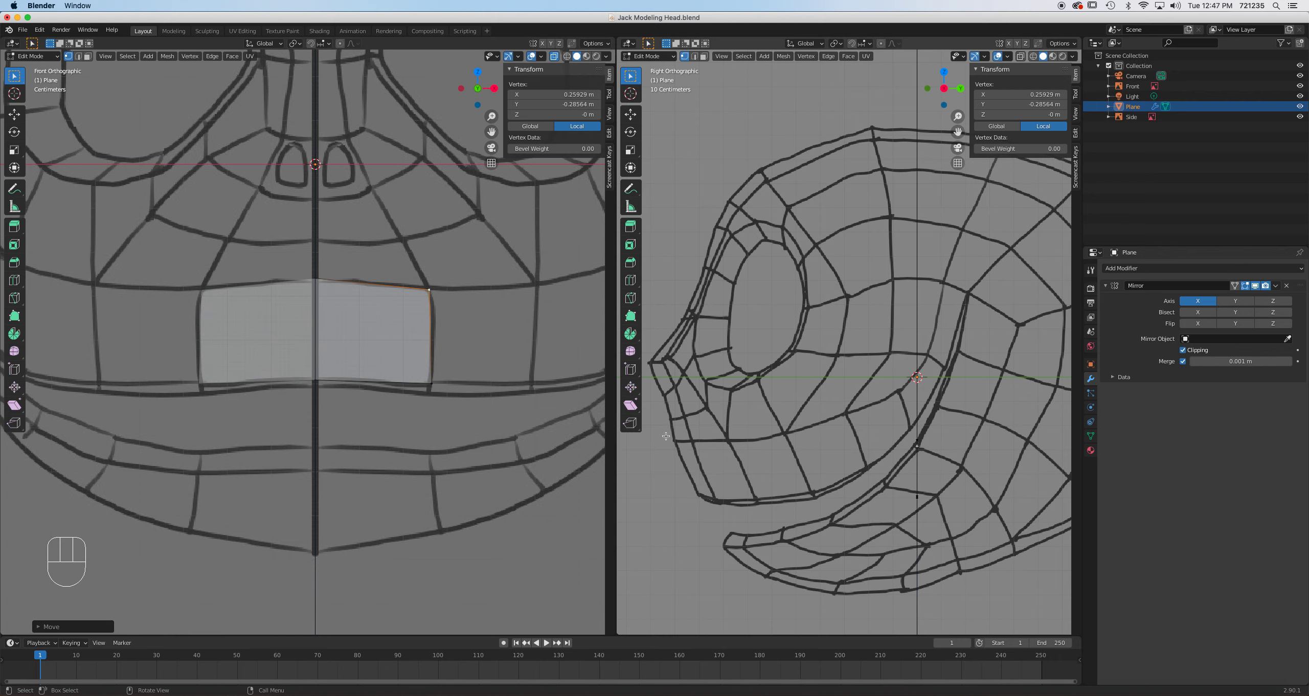
Compare the mouth face with the matching area in the side drawing and inspect its depth in perspective before returning to front view.
{"action": "scroll", "coordinate": [459, 380], "scroll_direction": "up", "scroll_amount": 2}
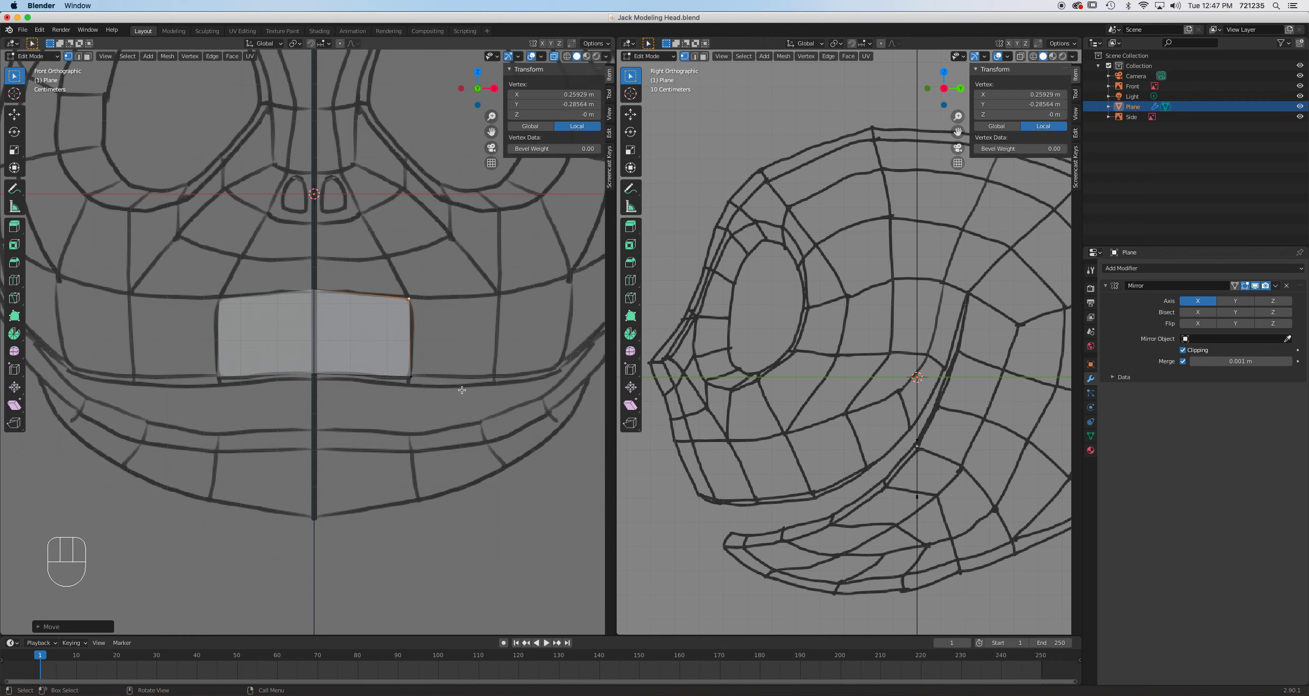
{"action": "middle_click_drag", "start_coordinate": [461, 391], "coordinate": [439, 440], "text": "shift"}
{"action": "scroll", "coordinate": [786, 417], "scroll_direction": "up", "scroll_amount": 2}
{"action": "middle_click_drag", "start_coordinate": [808, 443], "coordinate": [857, 342], "text": "shift"}
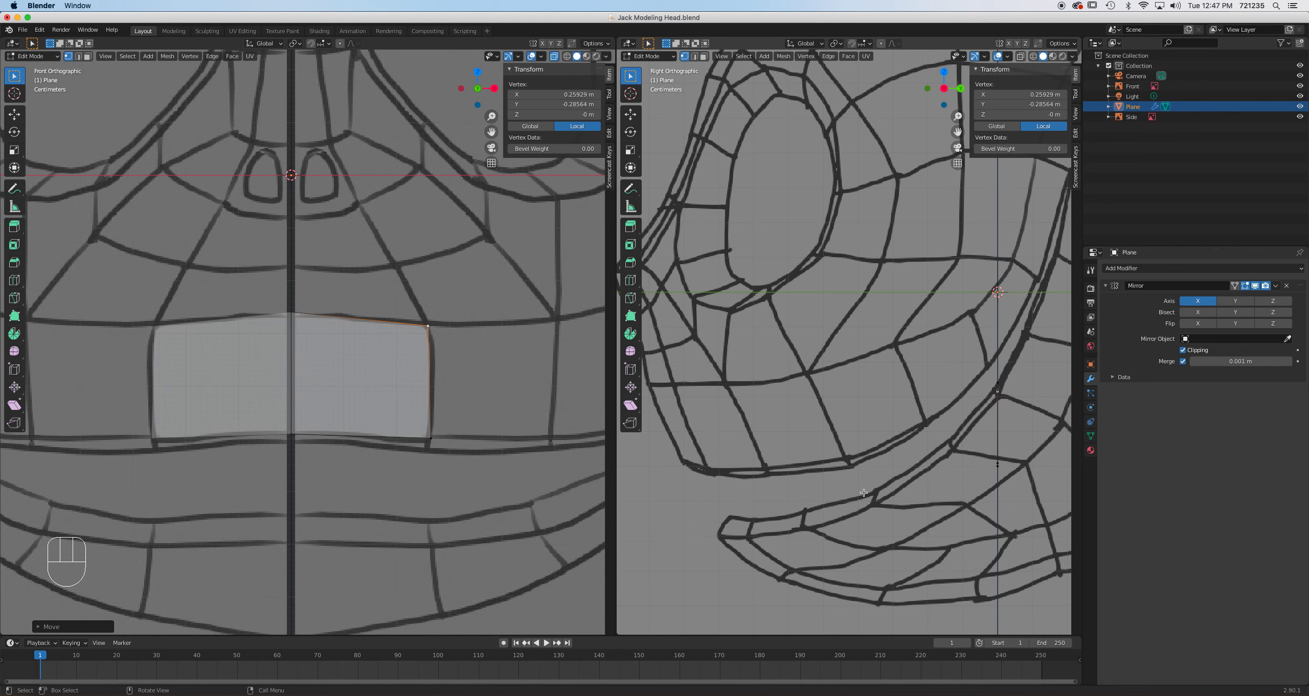
{"action": "middle_click_drag", "start_coordinate": [767, 395], "coordinate": [834, 438], "text": "shift"}
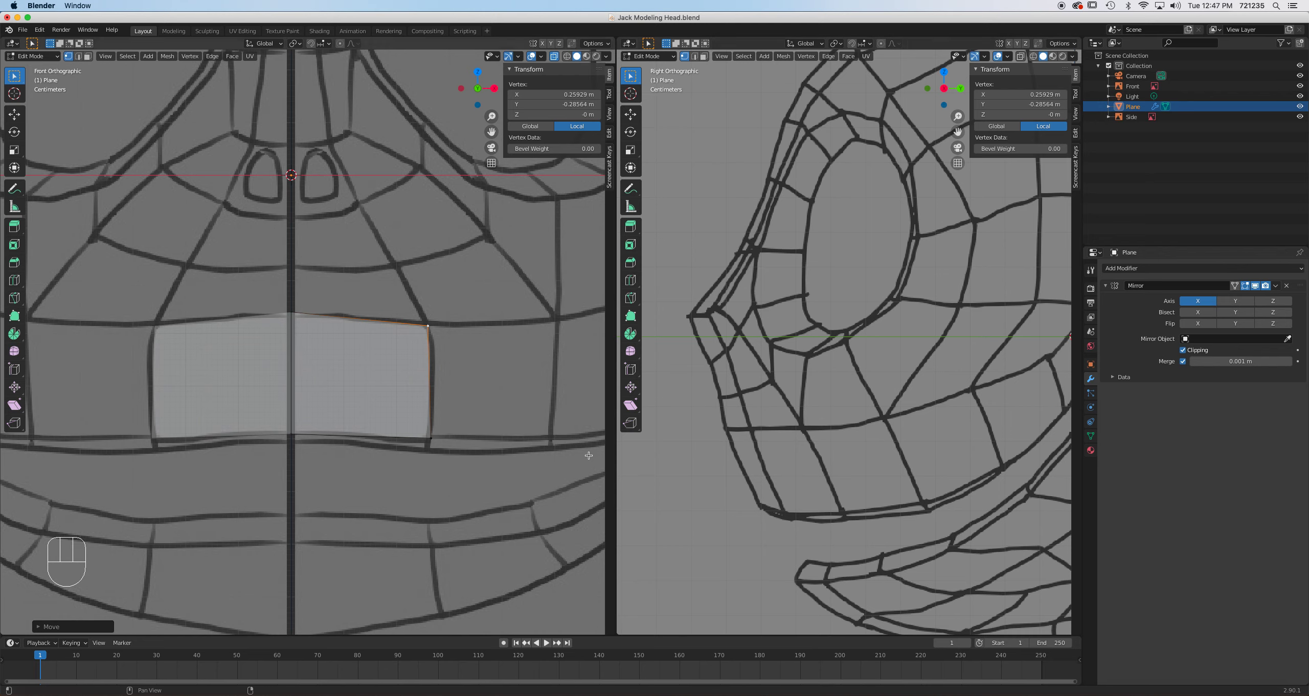
{"action": "scroll", "coordinate": [482, 430], "scroll_direction": "down", "scroll_amount": 7}
{"action": "middle_click_drag", "start_coordinate": [442, 338], "coordinate": [501, 306]}
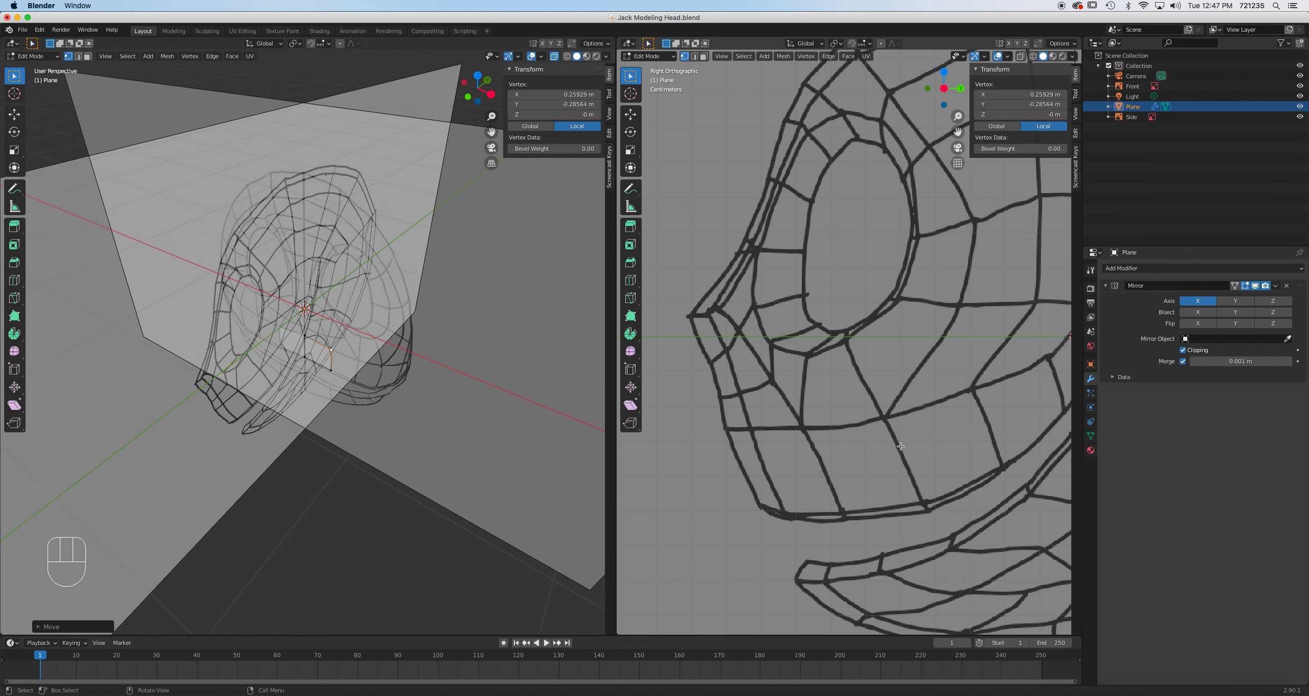
{"action": "key", "text": "KP_1"}
{"action": "scroll", "coordinate": [406, 403], "scroll_direction": "up", "scroll_amount": 6}
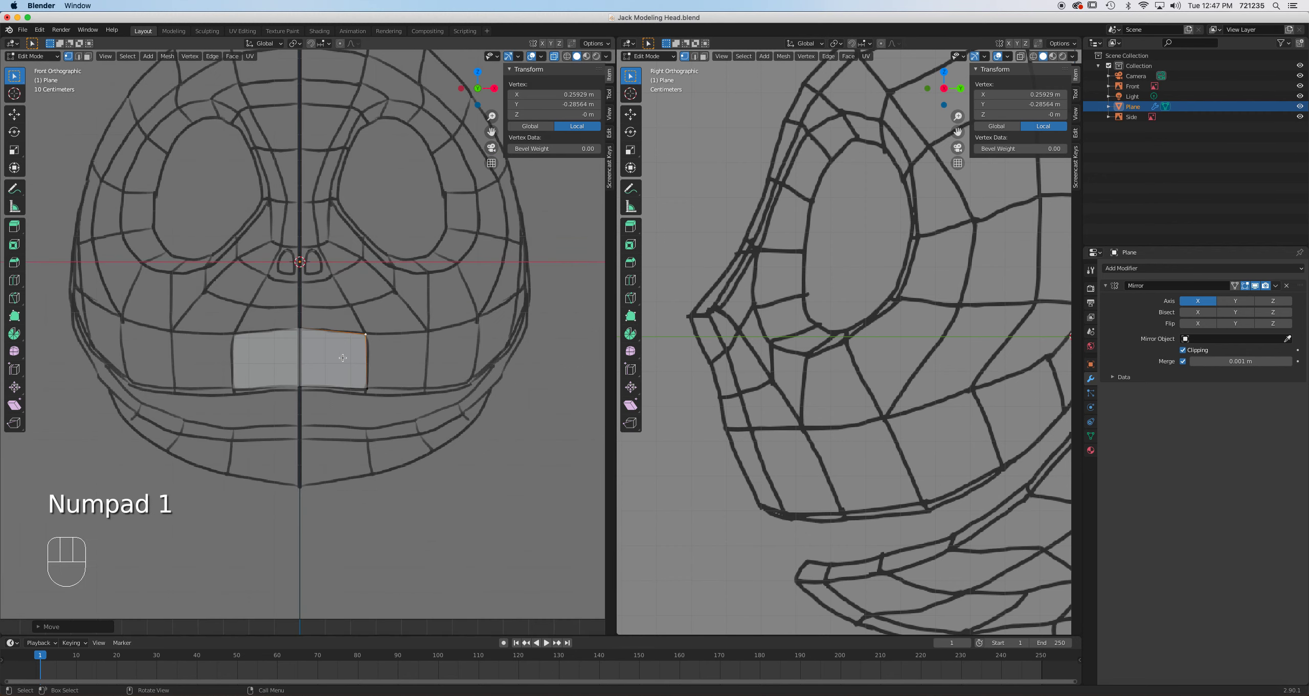
Select the mouth face's two centreline vertices and move them forward along Y about 0.83 m to the mouth profile in the side view.
{"action": "left_click", "coordinate": [420, 377]}
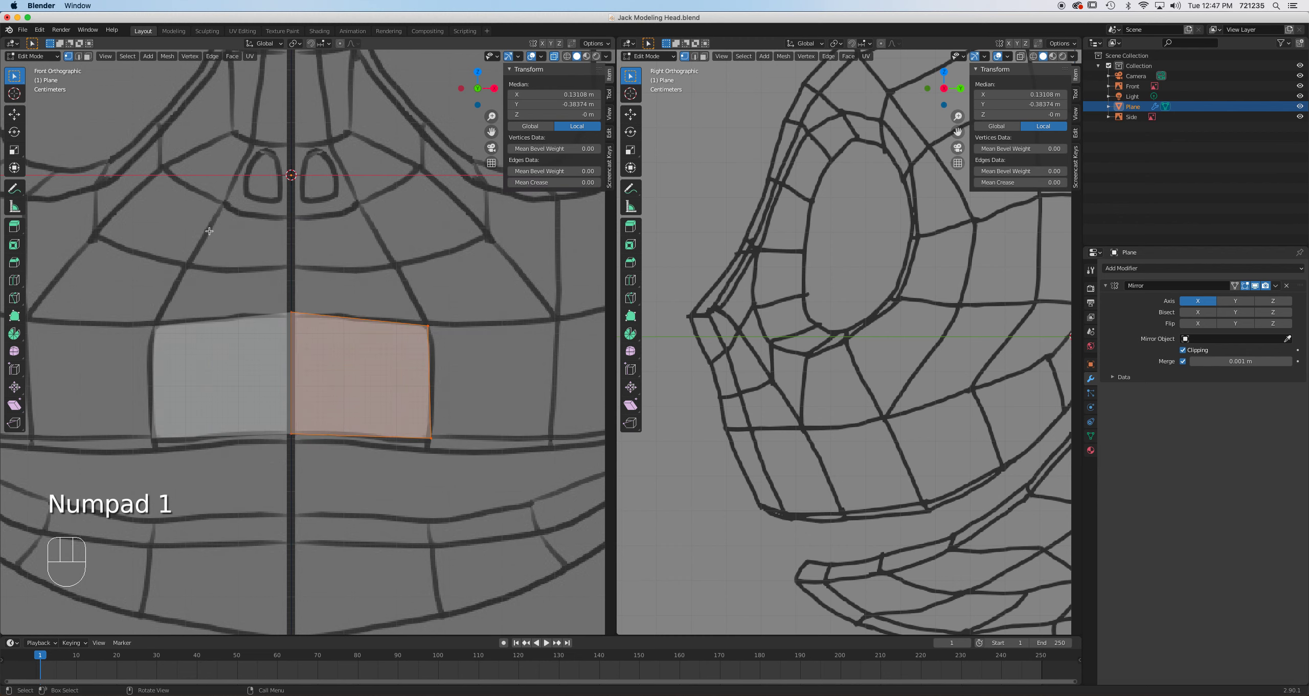
{"action": "scroll", "coordinate": [918, 457], "scroll_direction": "down", "scroll_amount": 3}
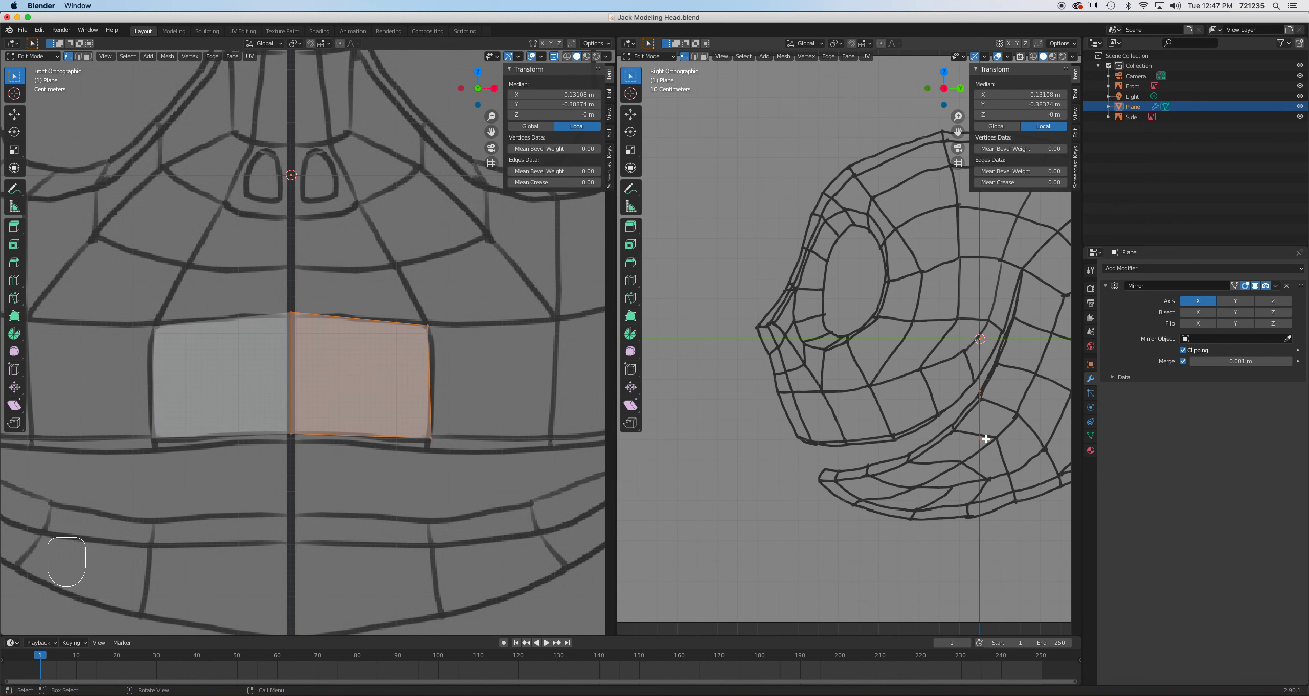
{"action": "scroll", "coordinate": [279, 329], "scroll_direction": "up", "scroll_amount": 2}
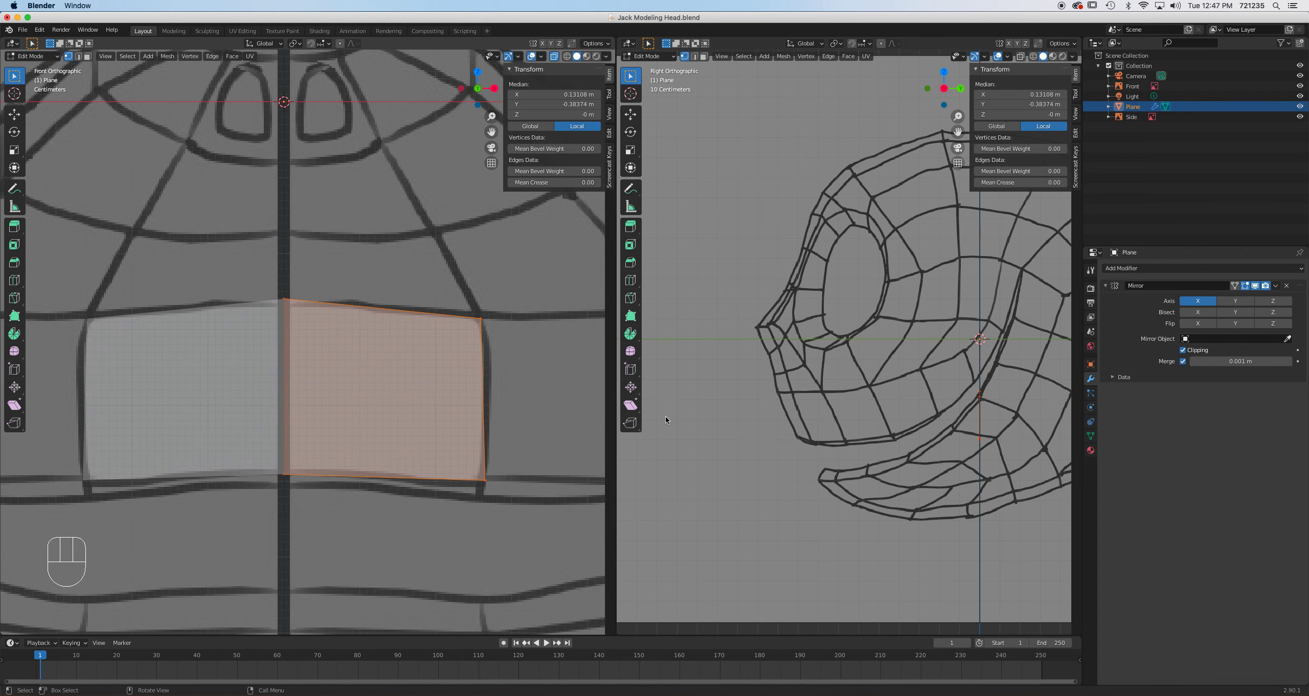
{"action": "scroll", "coordinate": [858, 409], "scroll_direction": "up", "scroll_amount": 3}
{"action": "middle_click_drag", "start_coordinate": [858, 408], "coordinate": [806, 311], "text": "shift"}
{"action": "left_click_drag", "start_coordinate": [221, 254], "coordinate": [332, 538]}
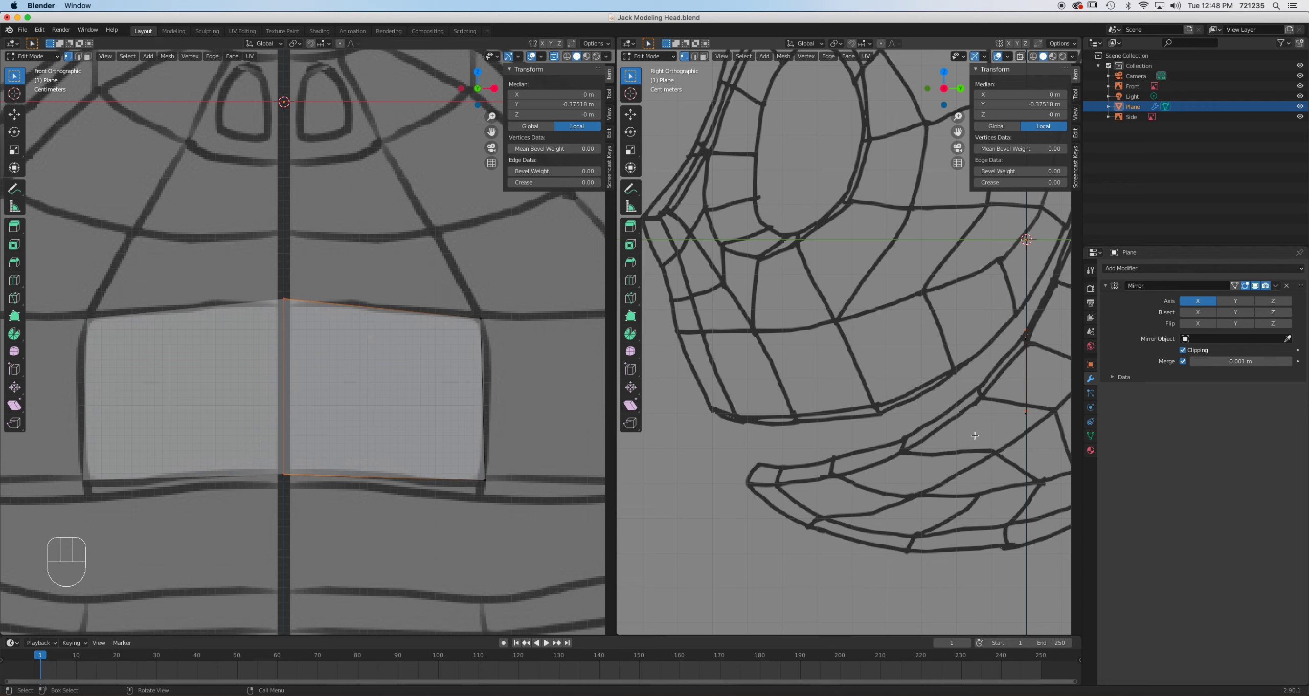
{"action": "key", "text": "g"}
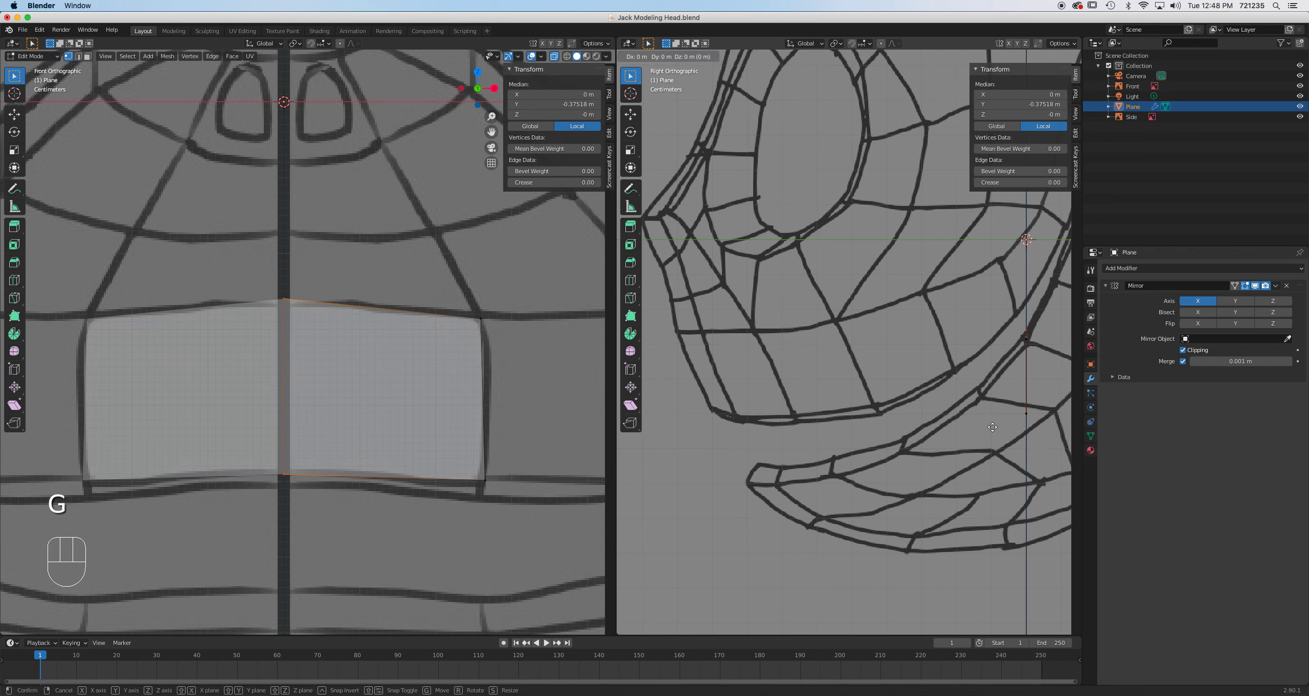
{"action": "key", "text": "y"}
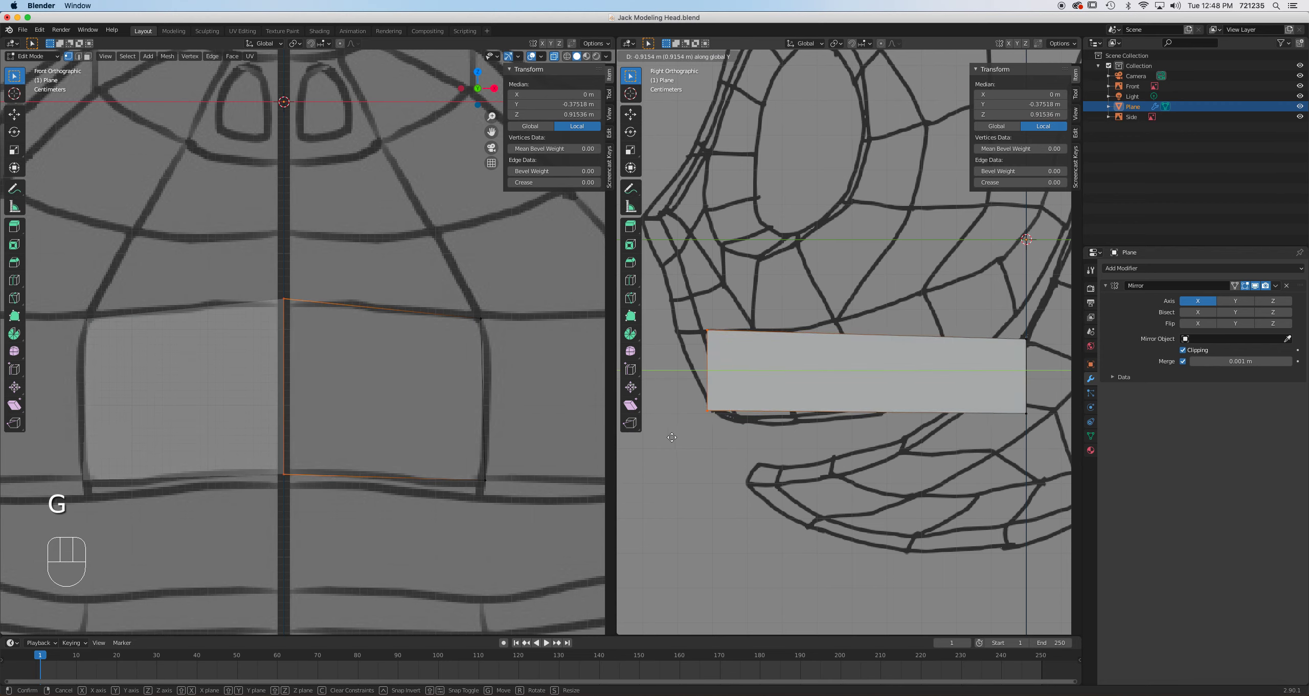
{"action": "left_click", "coordinate": [700, 429]}
Turn on X-ray in the side view and align the lower and upper centreline vertices with the drawing's front profile intersections.
{"action": "left_click", "coordinate": [1020, 56]}
{"action": "scroll", "coordinate": [779, 336], "scroll_direction": "up", "scroll_amount": 2}
{"action": "middle_click_drag", "start_coordinate": [794, 358], "coordinate": [900, 374], "text": "shift"}
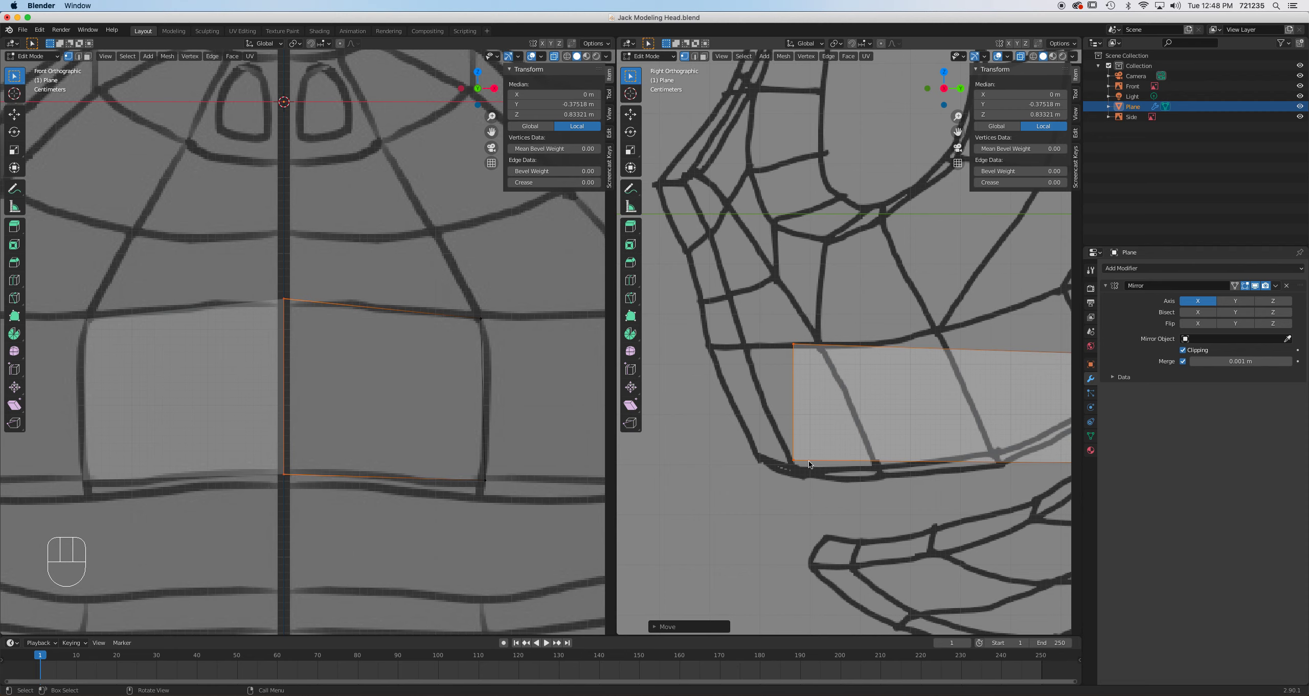
{"action": "left_click", "coordinate": [794, 462]}
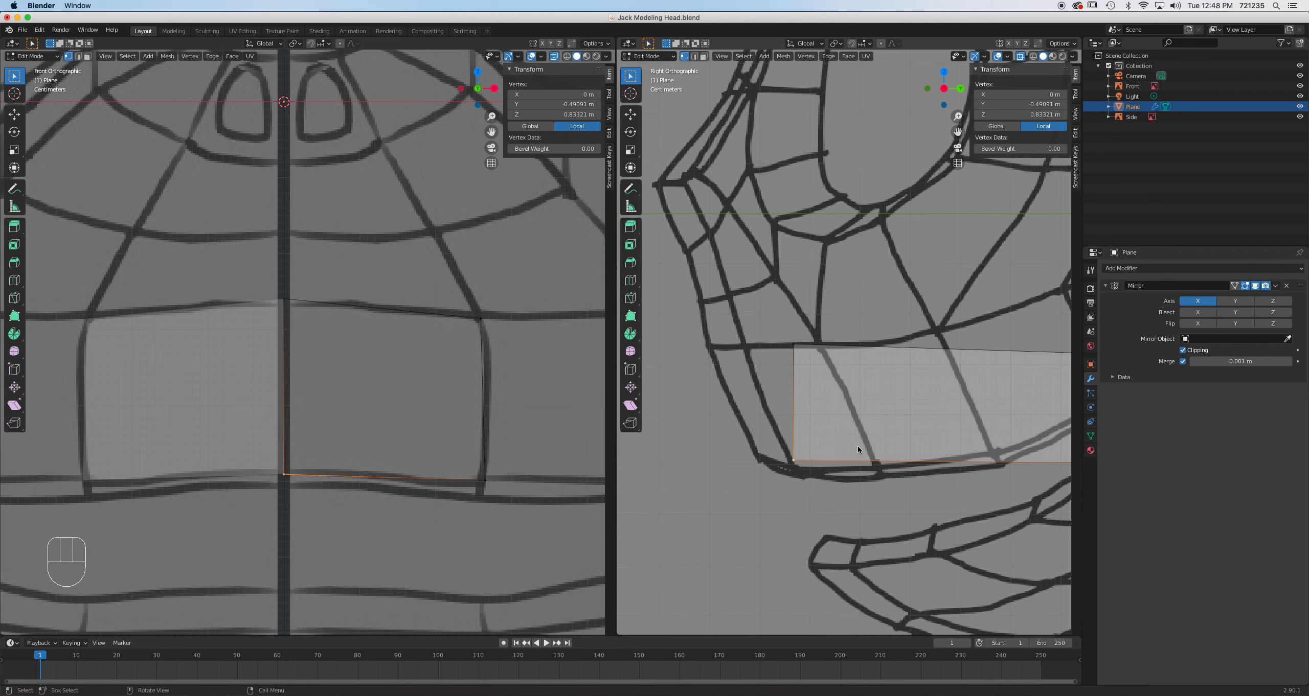
{"action": "key", "text": "g"}
{"action": "left_click", "coordinate": [814, 442]}
{"action": "left_click", "coordinate": [794, 345]}
{"action": "key", "text": "g"}
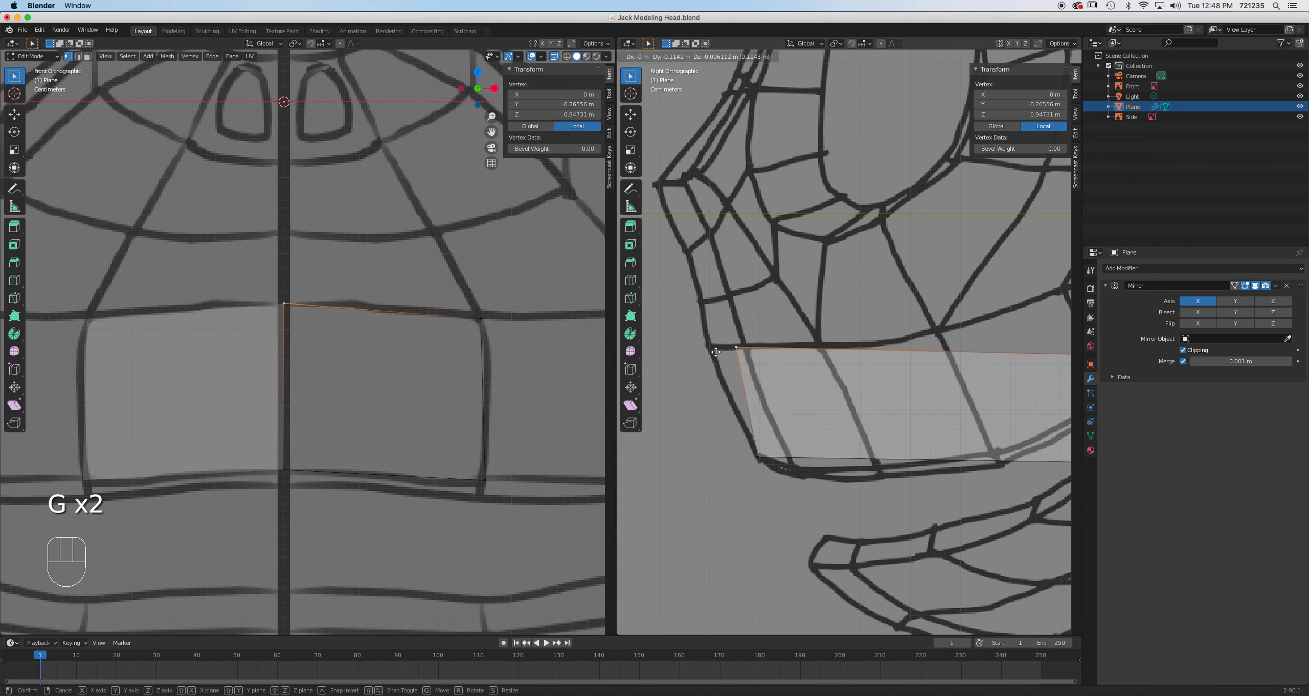
{"action": "left_click", "coordinate": [701, 350]}
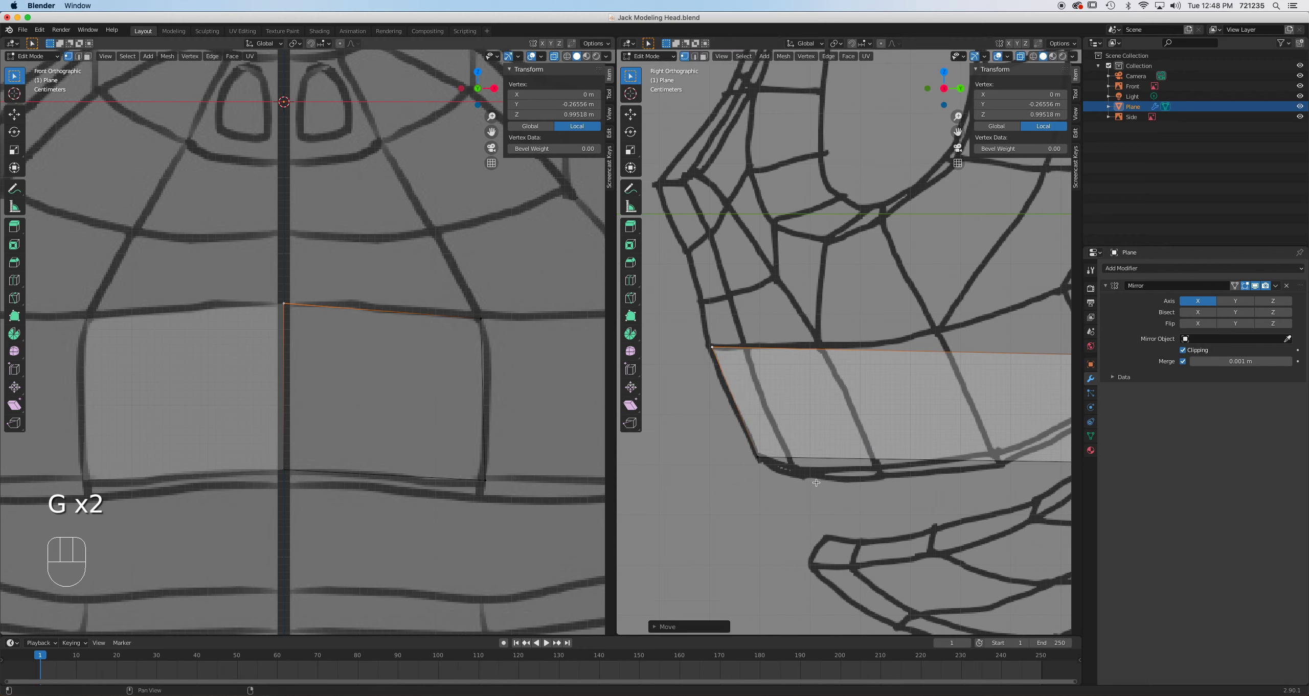
Select the mouth face's two outer vertices and move them forward in the side view to about local Z 0.90 m.
{"action": "scroll", "coordinate": [904, 458], "scroll_direction": "down", "scroll_amount": 3}
{"action": "scroll", "coordinate": [904, 458], "scroll_direction": "down", "scroll_amount": 2}
{"action": "left_click_drag", "start_coordinate": [1019, 310], "coordinate": [984, 418]}
{"action": "key", "text": "g"}
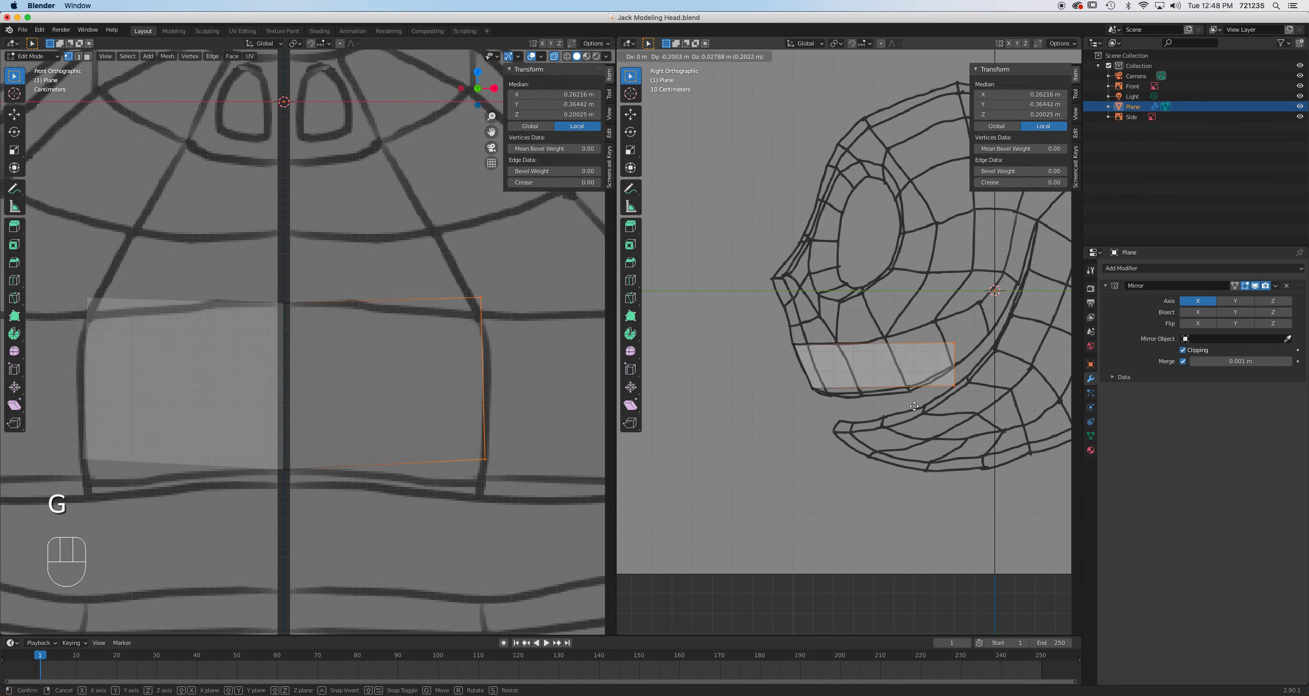
{"action": "left_click", "coordinate": [841, 418]}
{"action": "scroll", "coordinate": [844, 384], "scroll_direction": "up", "scroll_amount": 7}
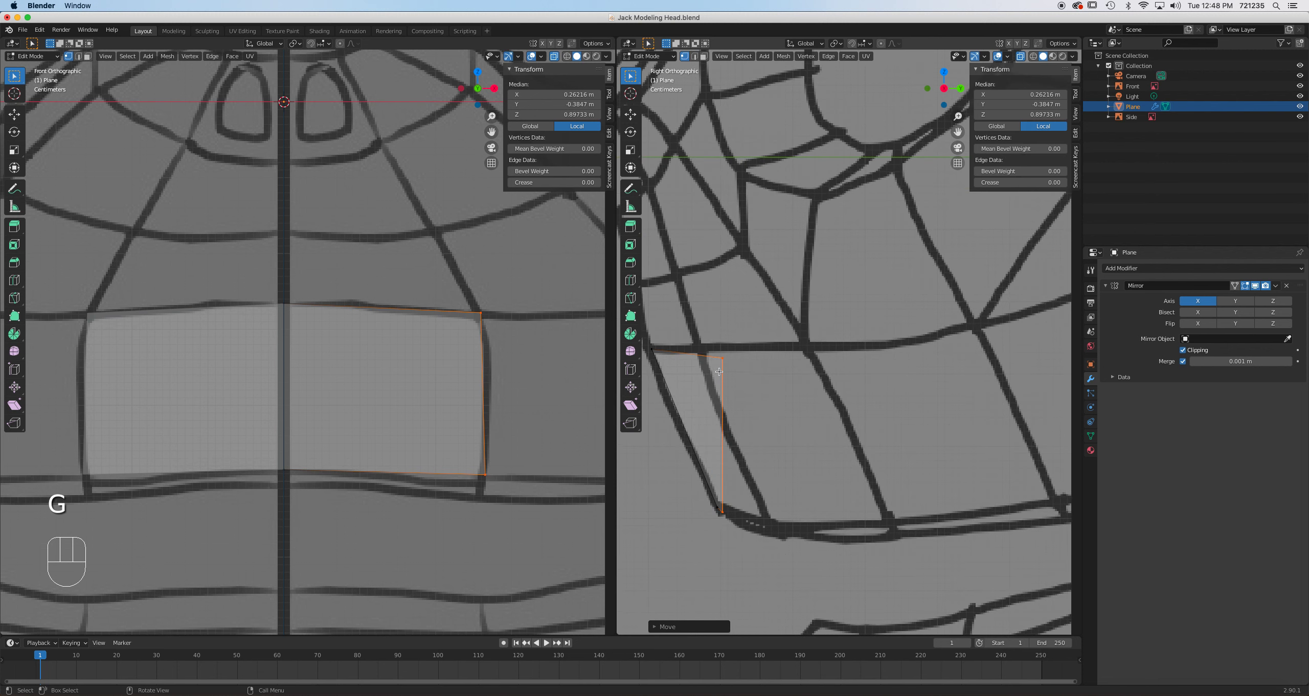
In the side view, place the upper and lower outer vertices on the second topology line, about local Z 0.93 m and 0.835 m.
{"action": "left_click", "coordinate": [731, 376]}
{"action": "key", "text": "g"}
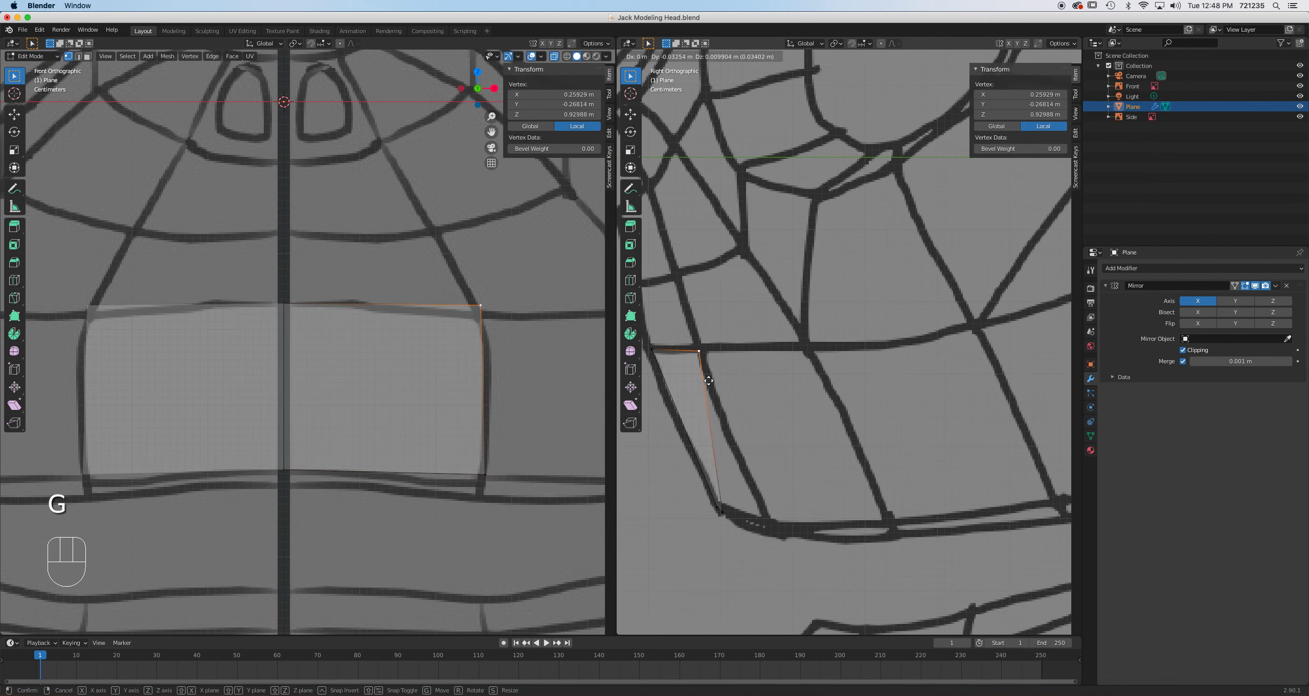
{"action": "left_click", "coordinate": [710, 380]}
{"action": "left_click", "coordinate": [720, 509]}
{"action": "key", "text": "g"}
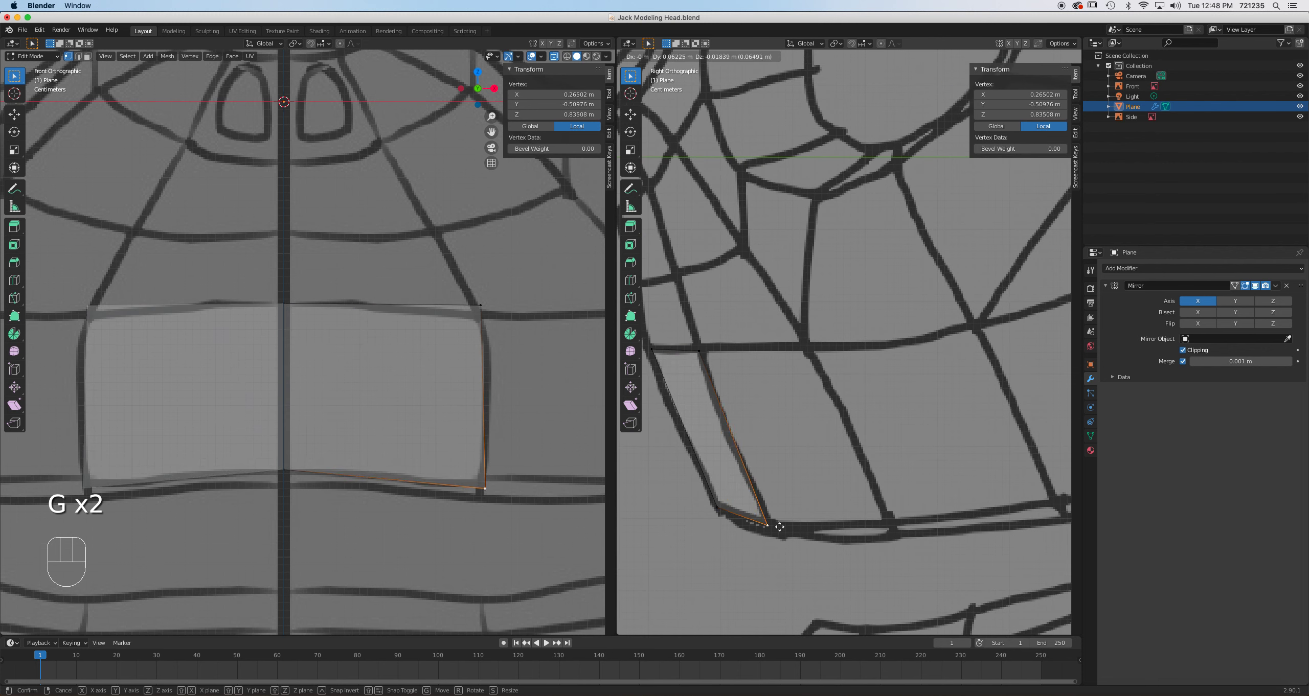
{"action": "left_click", "coordinate": [804, 520]}
In the front view, realign the outer vertices to about local X 0.254, Y -0.282 m above and X 0.258, Y -0.504 m below.
{"action": "left_click", "coordinate": [480, 306]}
{"action": "key", "text": "g"}
{"action": "left_click", "coordinate": [477, 313]}
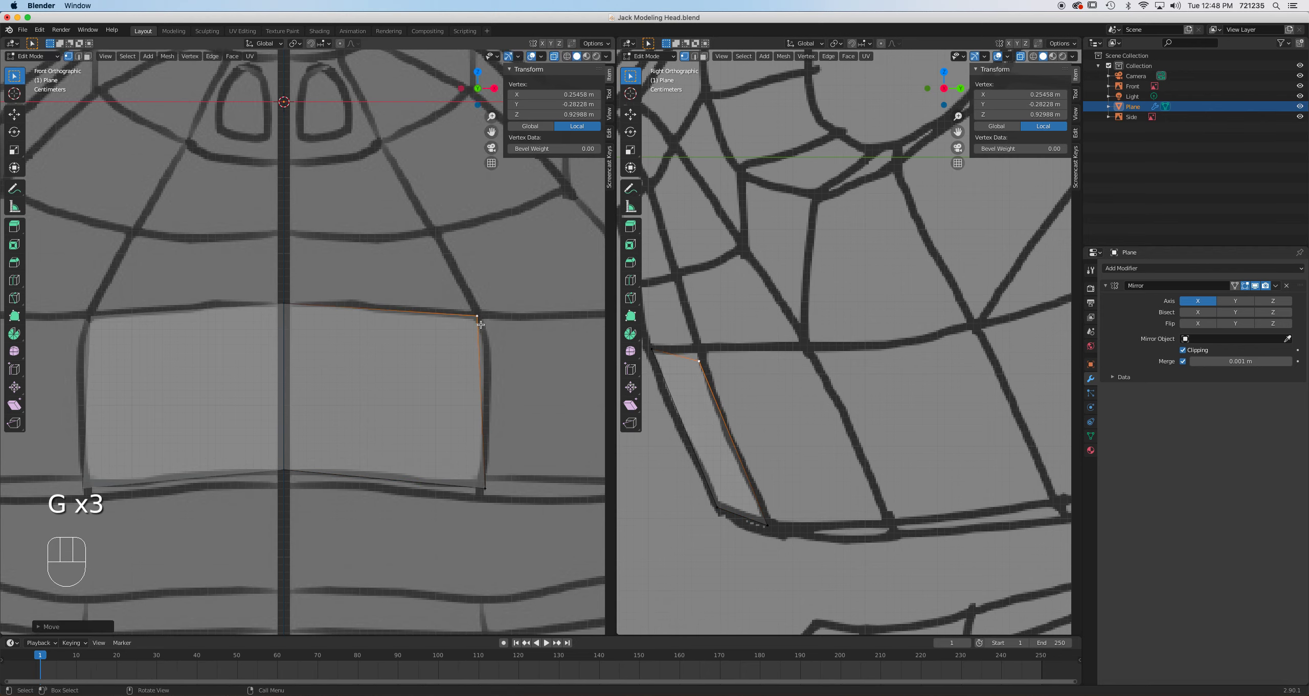
{"action": "left_click", "coordinate": [481, 491]}
{"action": "key", "text": "g"}
{"action": "left_click", "coordinate": [478, 487]}
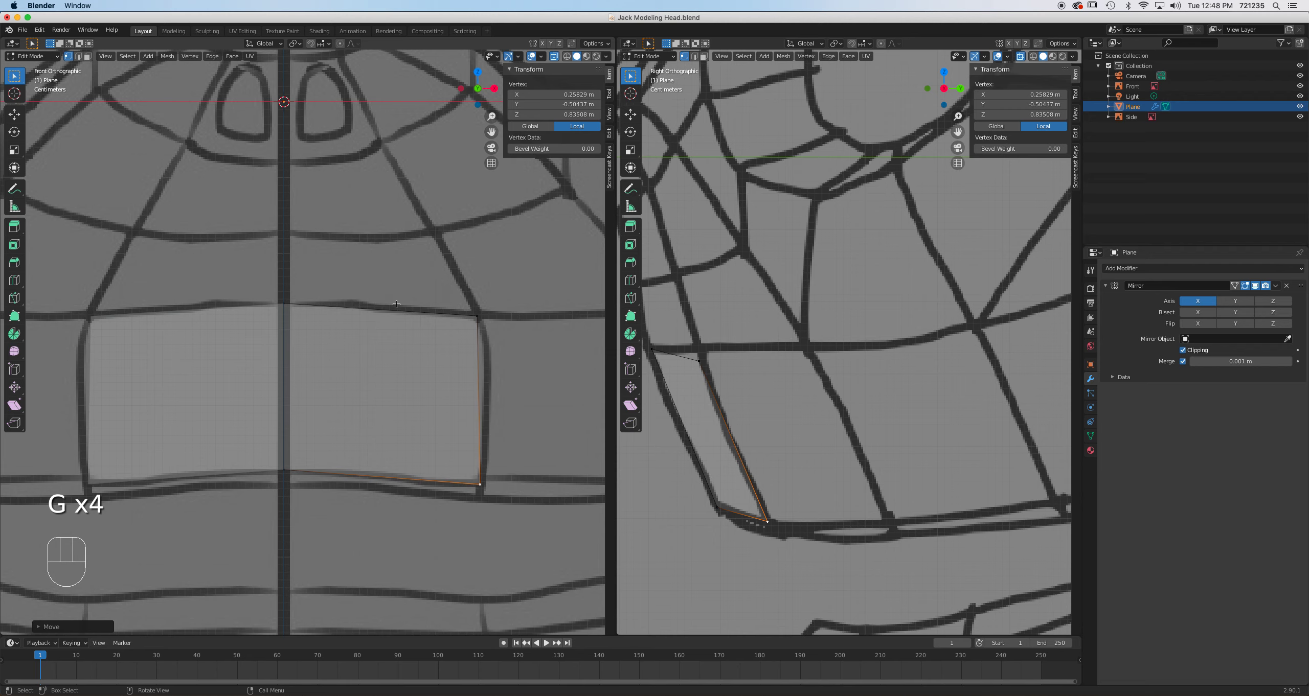
Adjust the upper outer vertex in both views, placing it about local X 0.26 m, Y -0.29 m at the front drawing's line intersection.
{"action": "left_click", "coordinate": [699, 360]}
{"action": "key", "text": "g"}
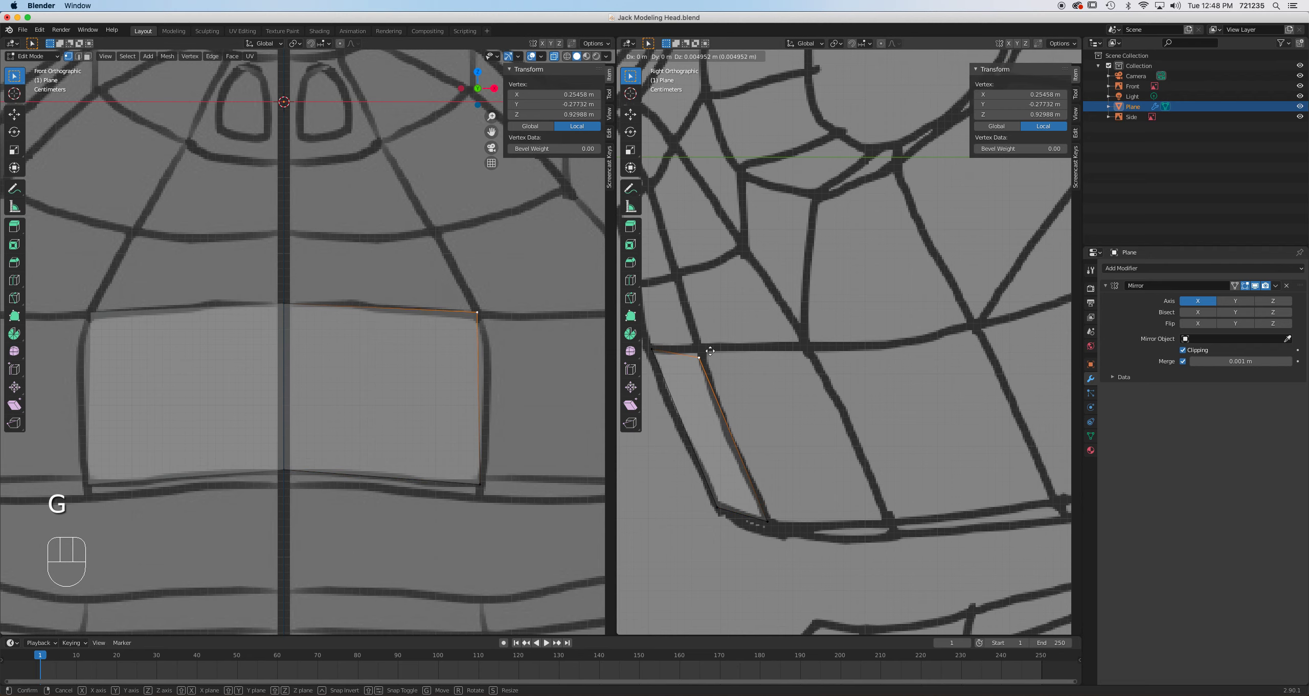
{"action": "left_click", "coordinate": [711, 352]}
{"action": "key", "text": "g"}
{"action": "left_click", "coordinate": [716, 361]}
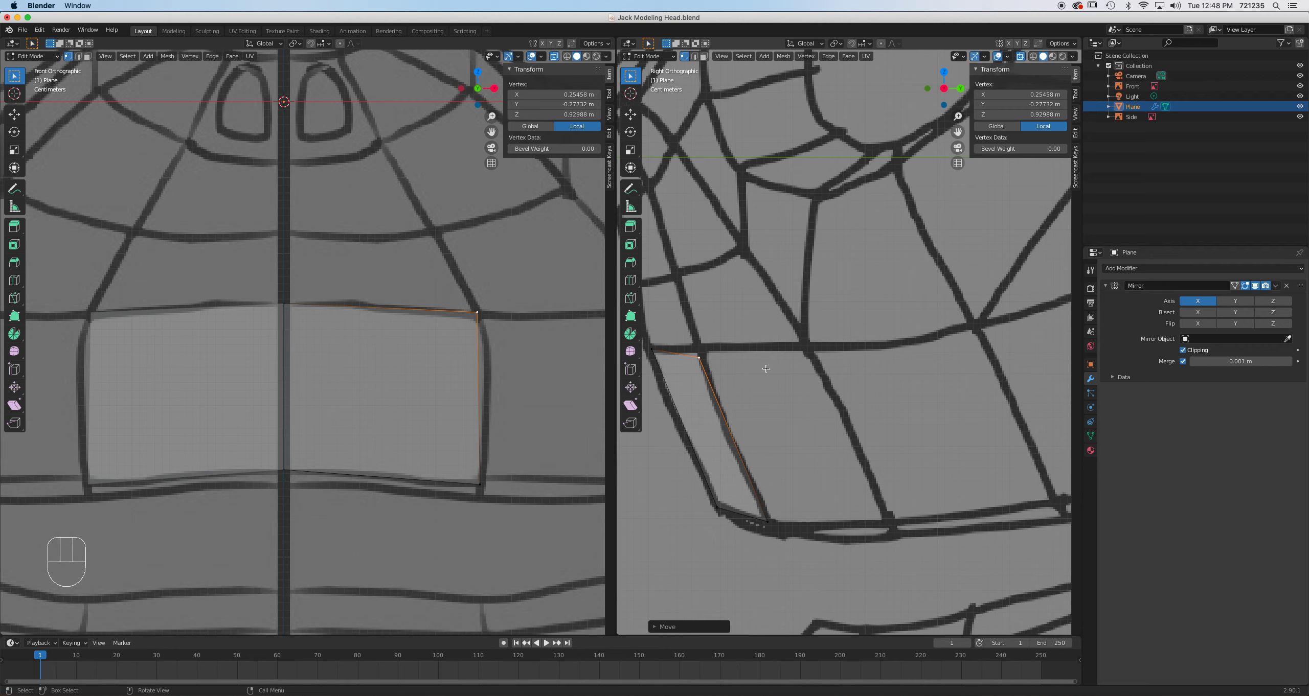
{"action": "key", "text": "g"}
{"action": "left_click", "coordinate": [486, 329]}
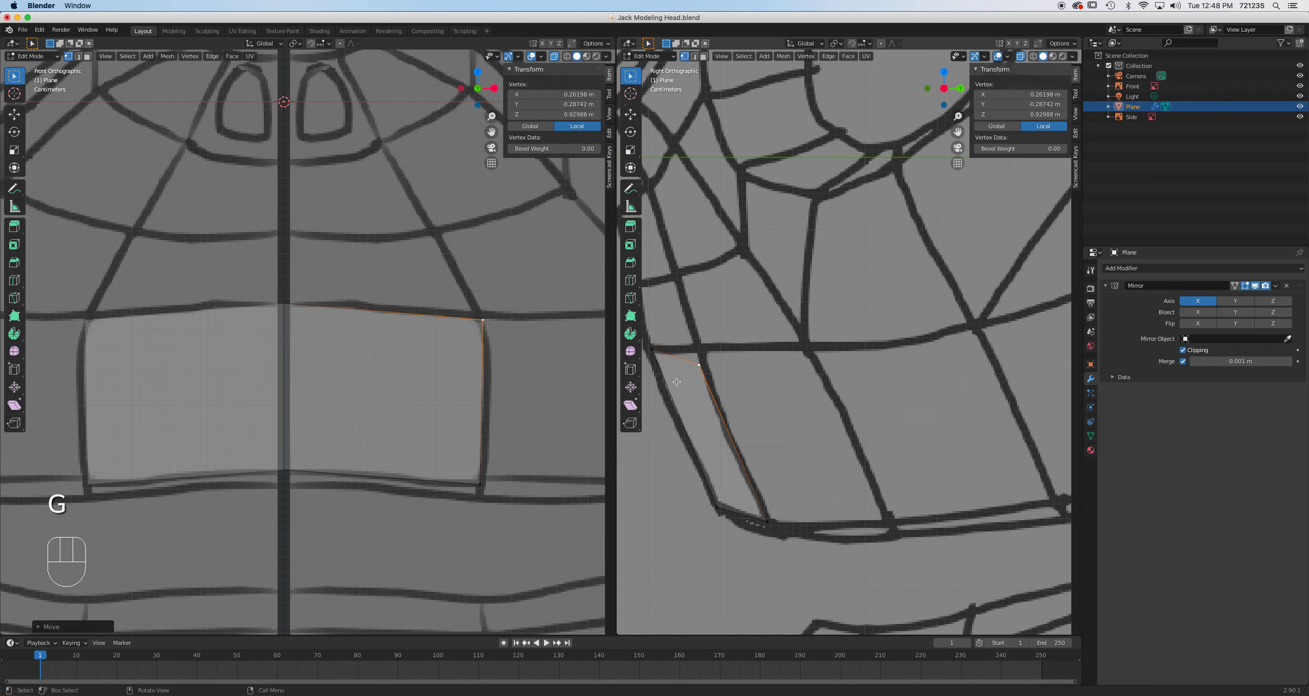
Nudge the upper outer vertex to about local X 0.26 m, Y -0.28 m, and extrude the outer edge to the next vertical line, about X 0.50 m.
{"action": "key", "text": "g"}
{"action": "left_click", "coordinate": [476, 312]}
{"action": "scroll", "coordinate": [759, 366], "scroll_direction": "down", "scroll_amount": 4}
{"action": "scroll", "coordinate": [818, 360], "scroll_direction": "up", "scroll_amount": 2}
{"action": "scroll", "coordinate": [869, 358], "scroll_direction": "down", "scroll_amount": 3}
{"action": "middle_click_drag", "start_coordinate": [901, 356], "coordinate": [790, 390], "text": "shift"}
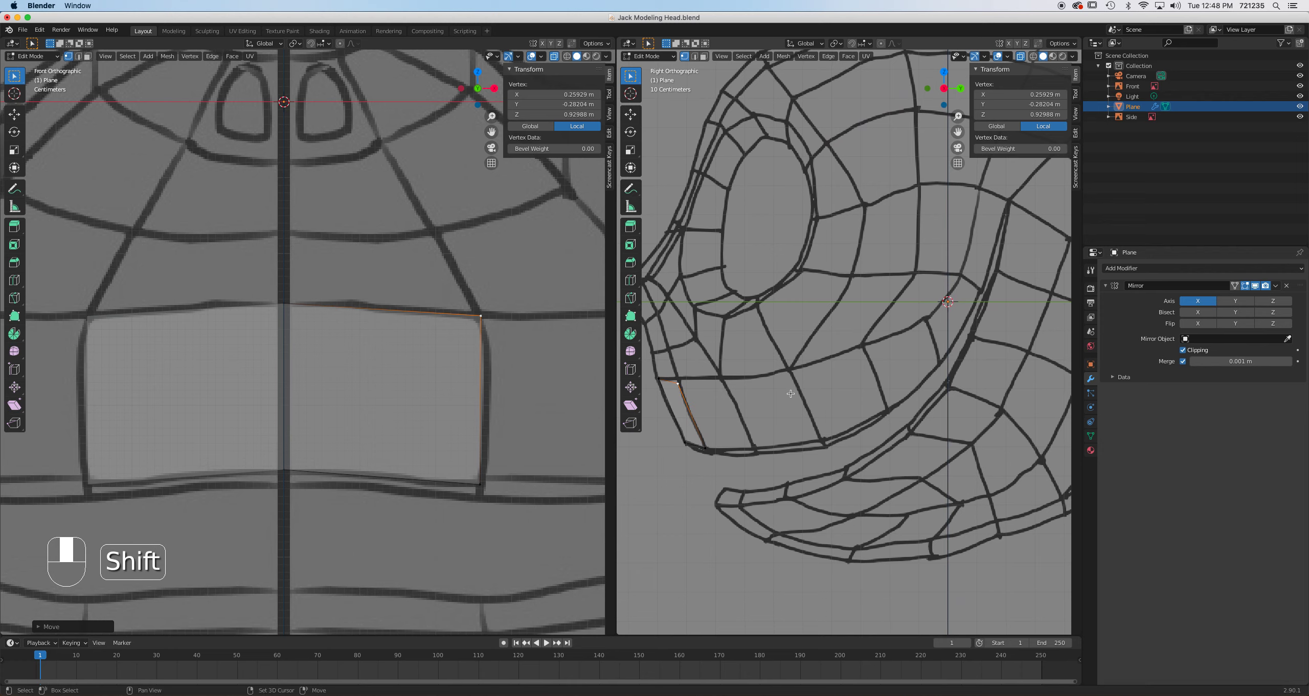
{"action": "scroll", "coordinate": [482, 395], "scroll_direction": "down", "scroll_amount": 3}
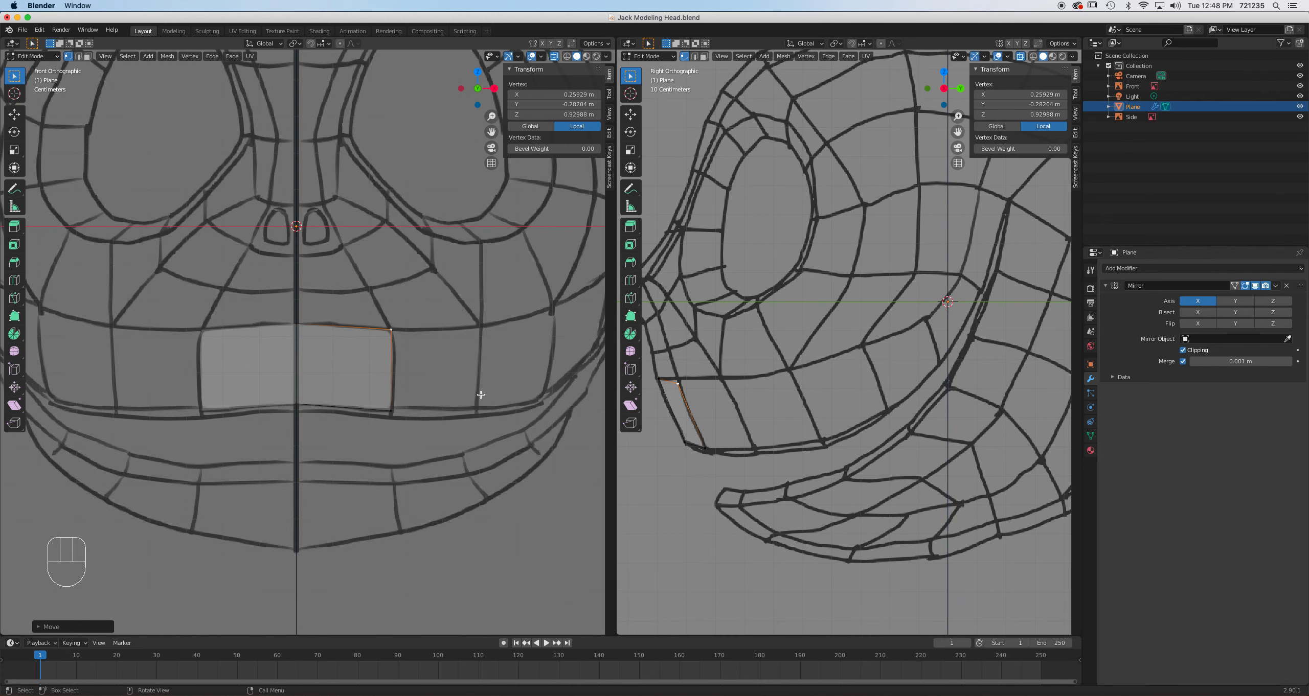
{"action": "middle_click_drag", "start_coordinate": [482, 395], "coordinate": [257, 395], "text": "shift"}
{"action": "scroll", "coordinate": [256, 395], "scroll_direction": "up", "scroll_amount": 2}
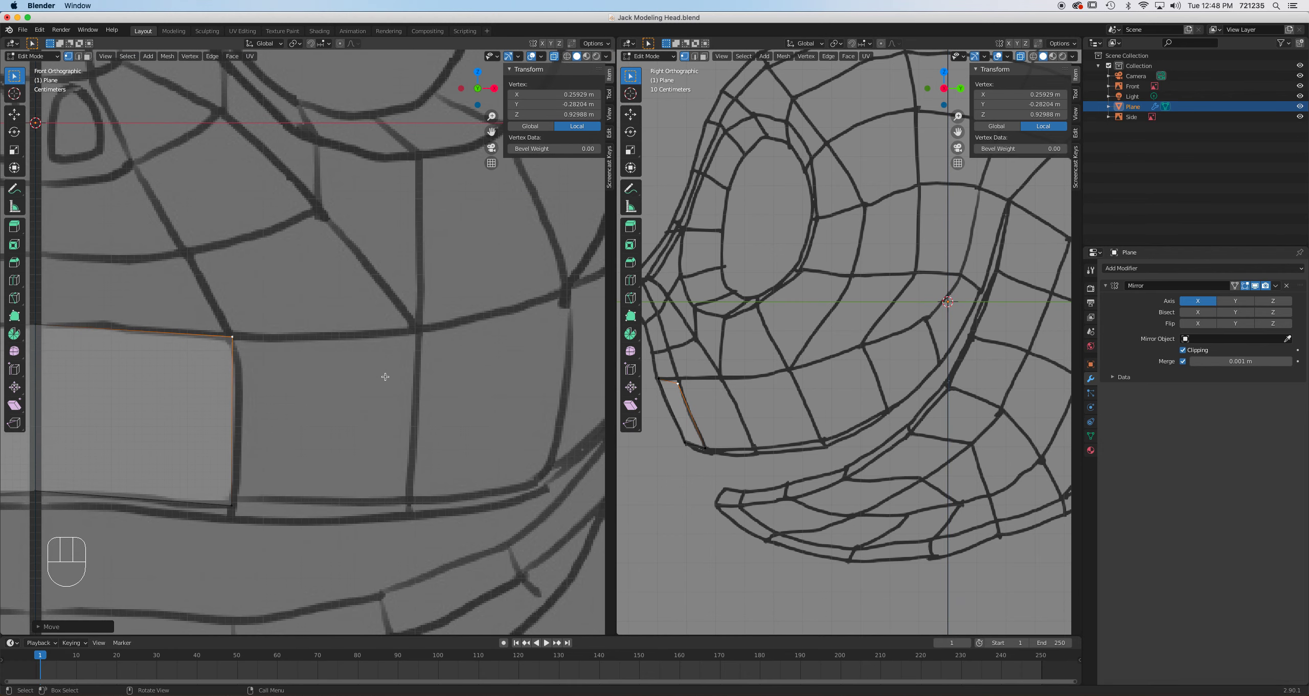
{"action": "key", "text": "2"}
{"action": "left_click", "coordinate": [230, 406]}
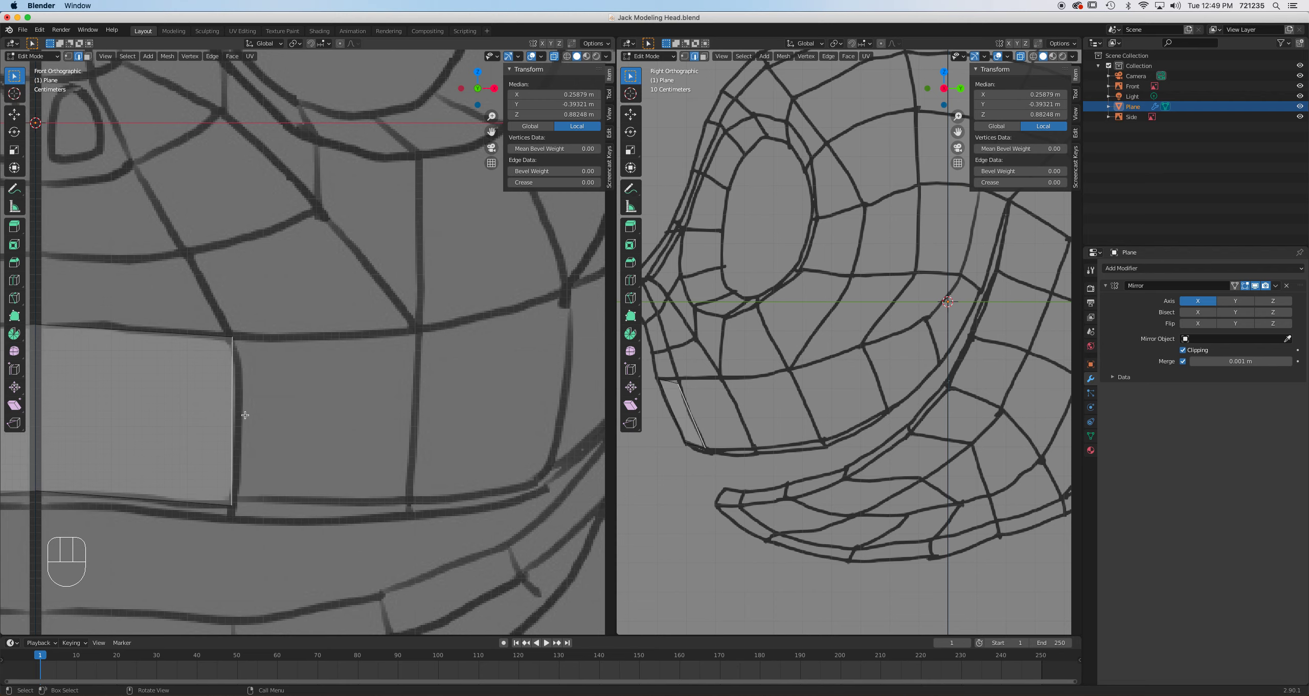
{"action": "key", "text": "e"}
{"action": "left_click", "coordinate": [430, 413]}
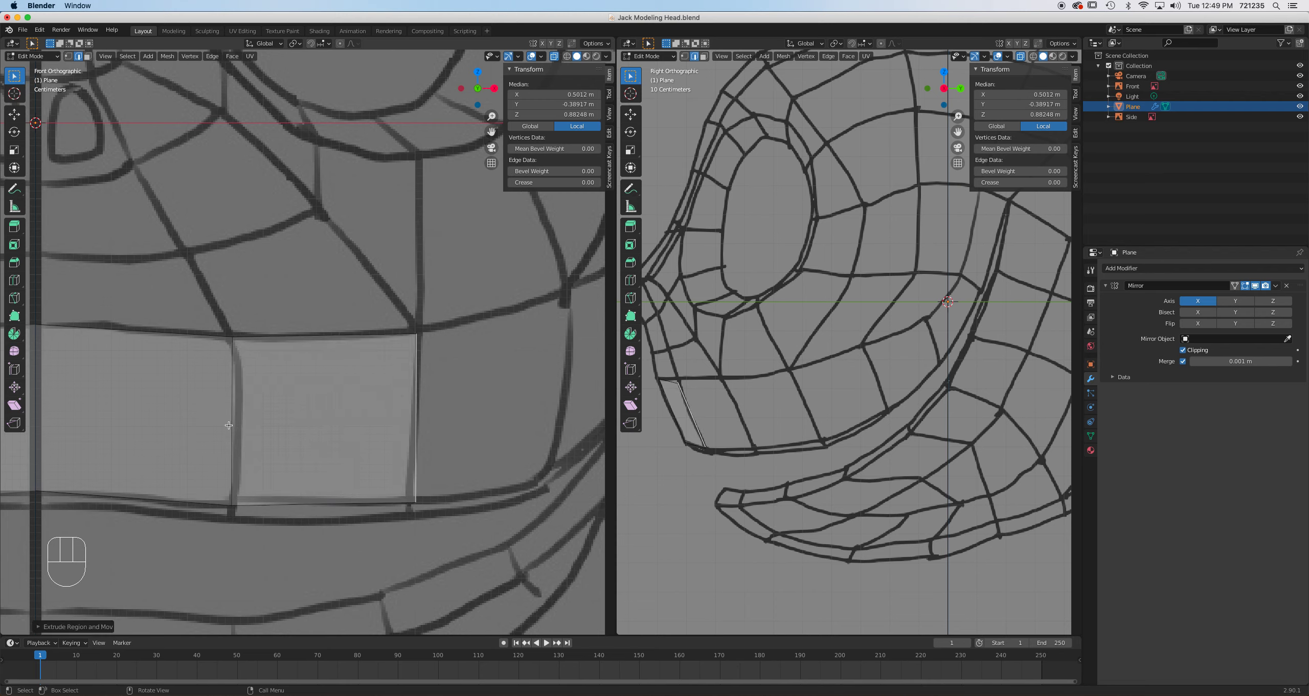
Extrude the new outer edge to the following topology line in the front view, about local X 0.70 m, Y -0.34 m.
{"action": "left_click", "coordinate": [415, 423]}
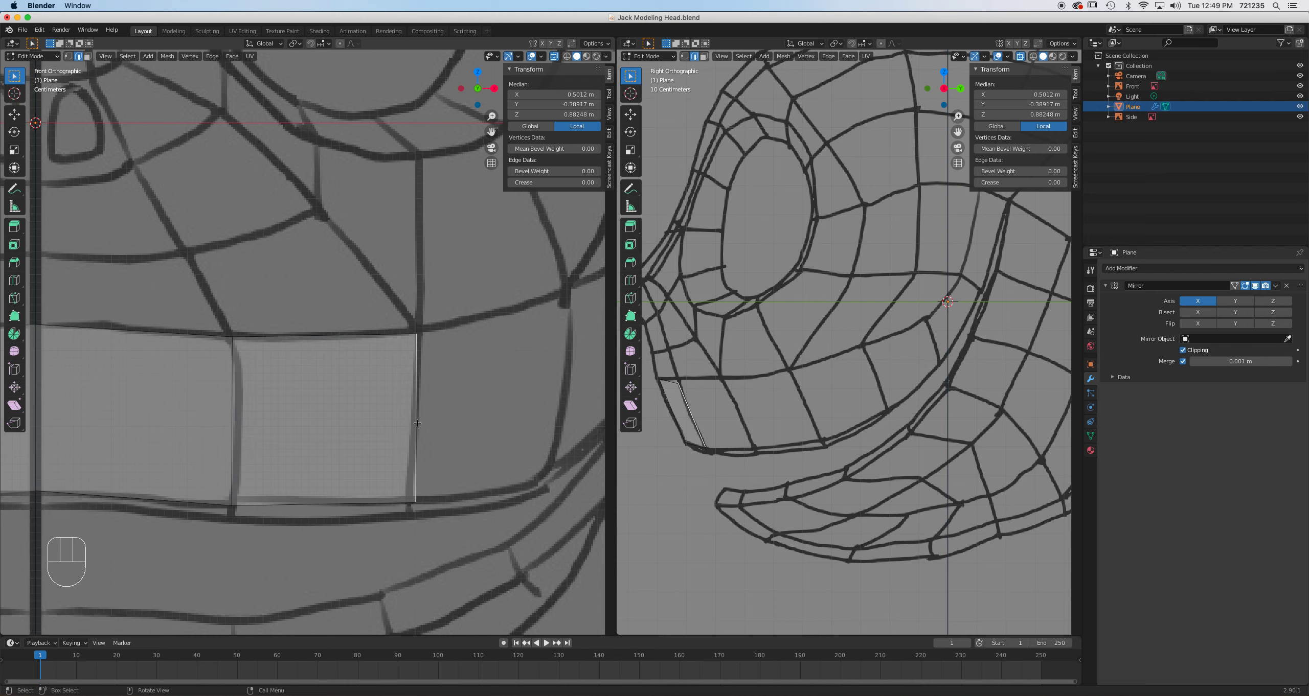
{"action": "key", "text": "e"}
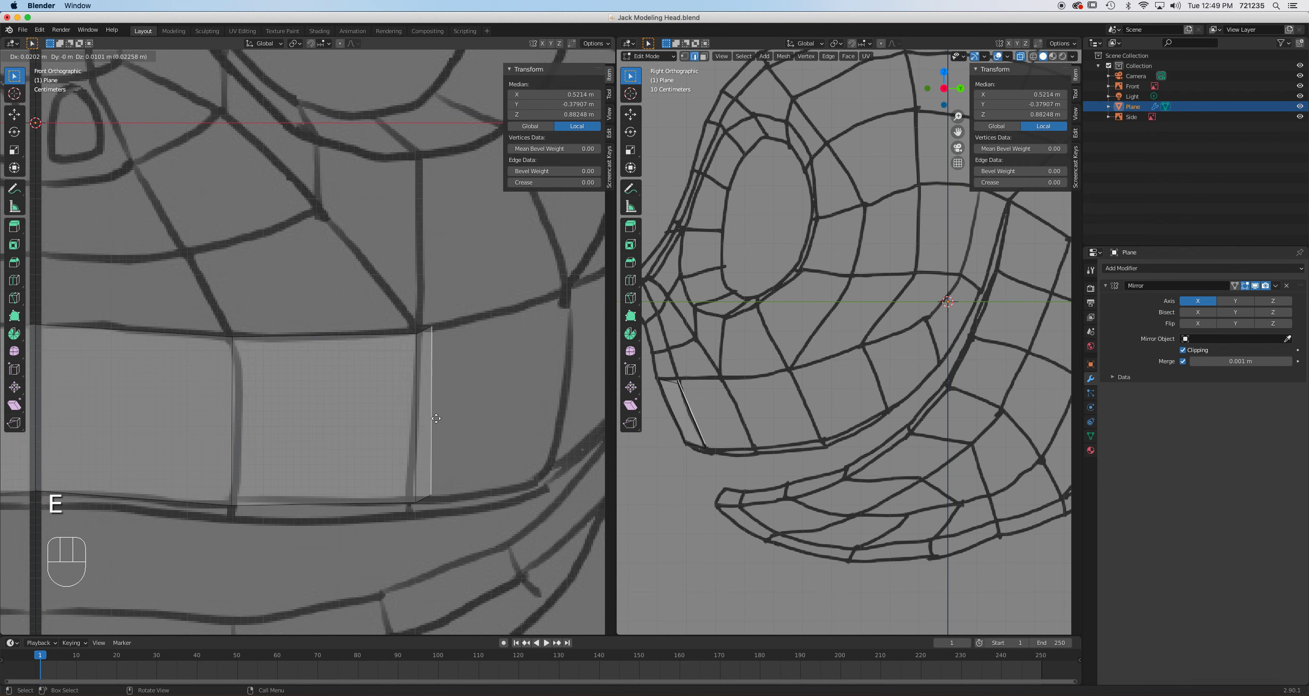
{"action": "left_click", "coordinate": [546, 391]}
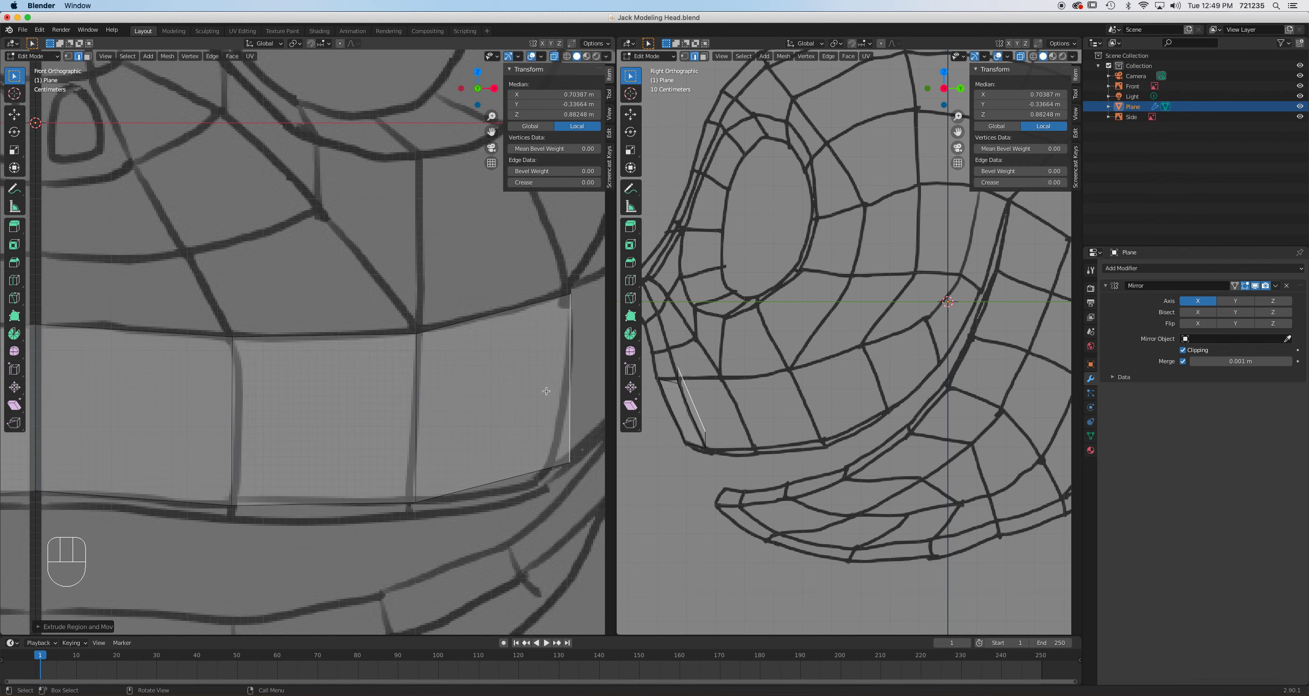
Shift the edge on the first division line beside the centre face slightly, to about local X 0.264 m, Y -0.40 m.
{"action": "left_click", "coordinate": [239, 417]}
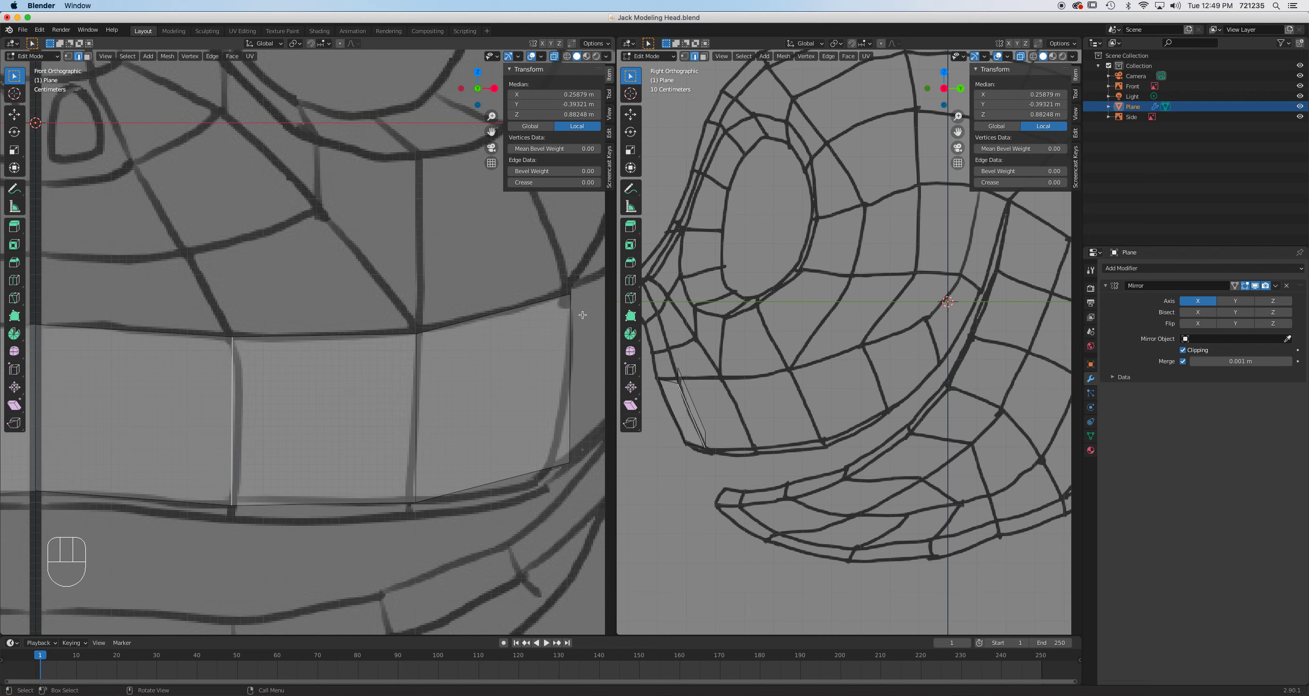
{"action": "left_click", "coordinate": [418, 409]}
{"action": "key", "text": "g"}
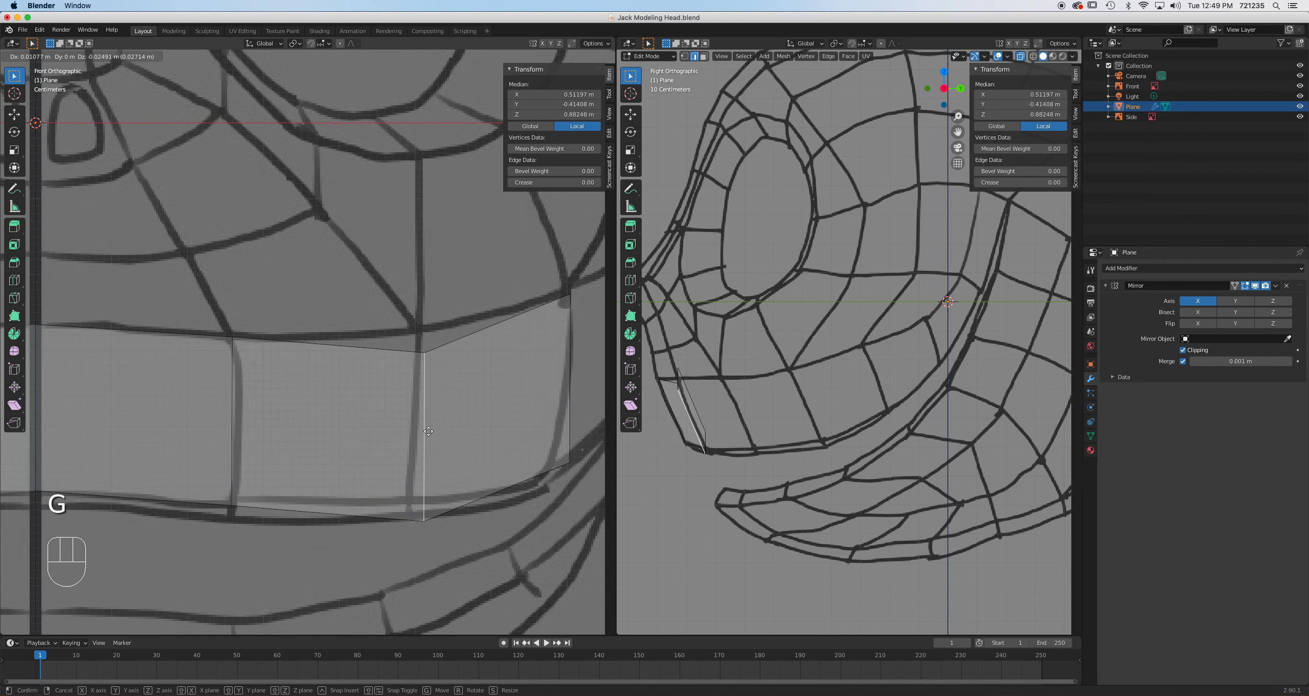
{"action": "right_click", "coordinate": [422, 425]}
{"action": "left_click", "coordinate": [235, 431]}
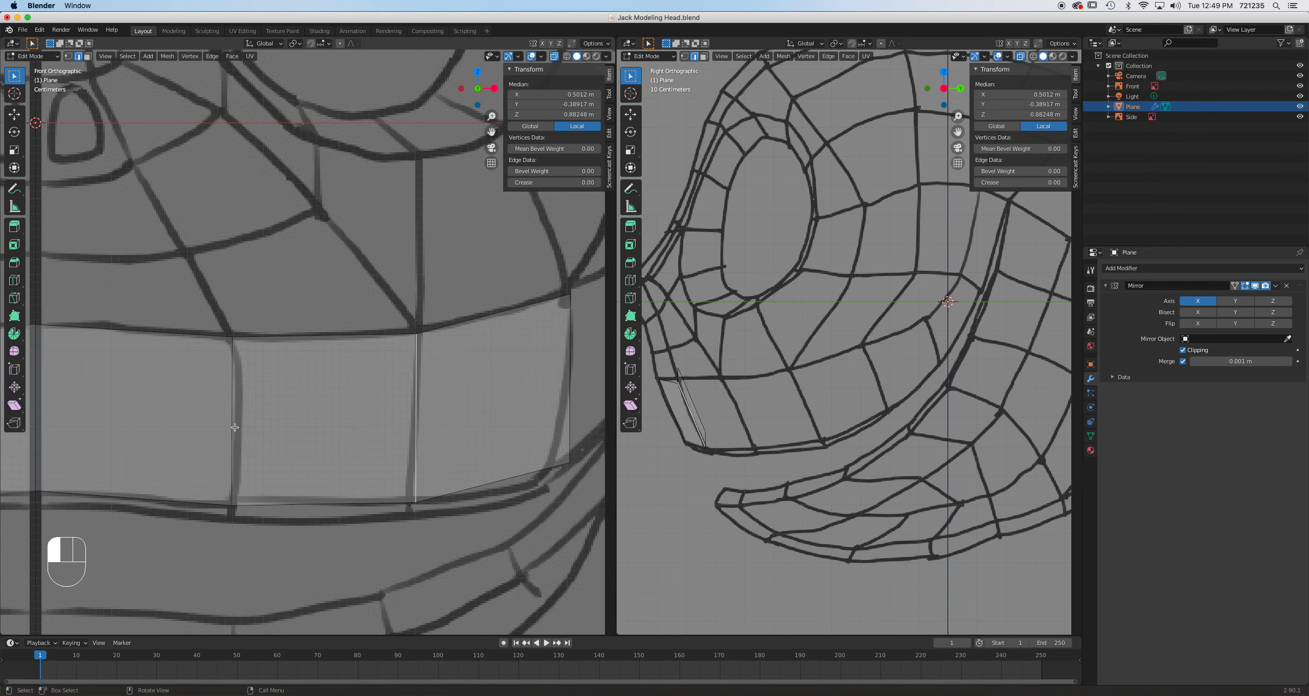
{"action": "key", "text": "g"}
{"action": "left_click", "coordinate": [243, 433]}
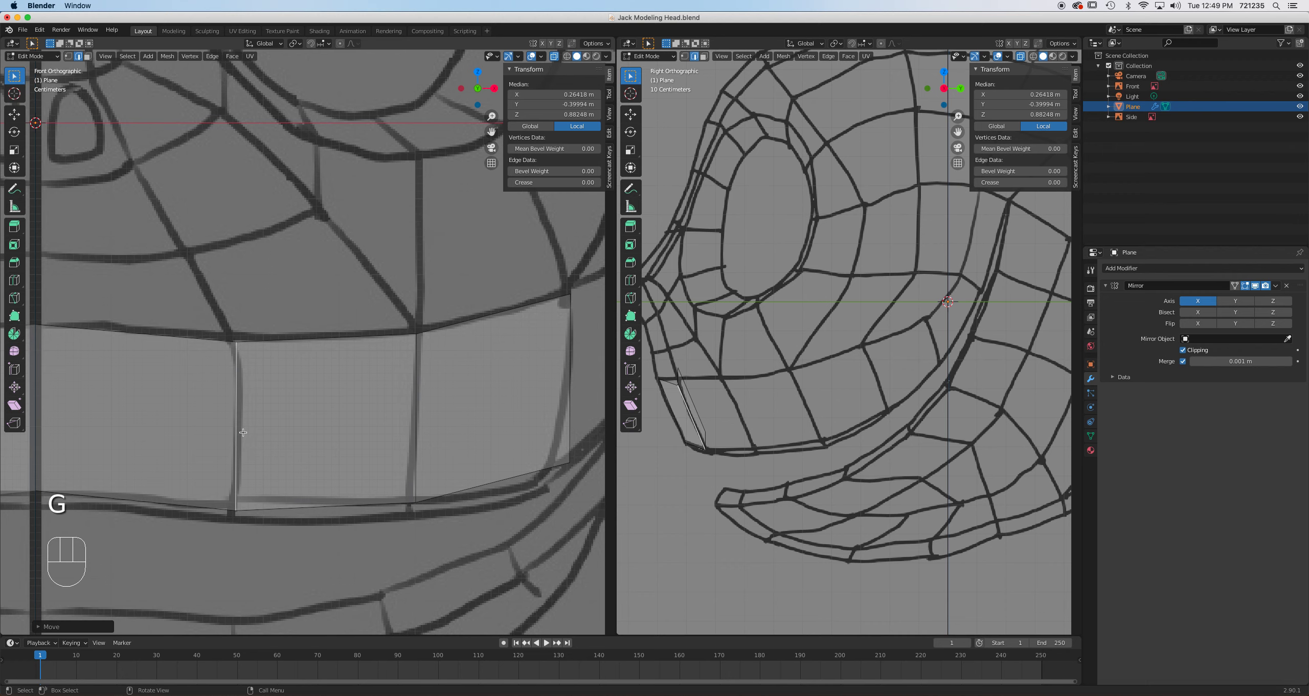
Extrude the outermost edge toward the side of the head, to about local X 0.83 m, Y -0.27 m.
{"action": "middle_click_drag", "start_coordinate": [574, 379], "coordinate": [455, 408], "text": "shift"}
{"action": "left_click", "coordinate": [454, 408]}
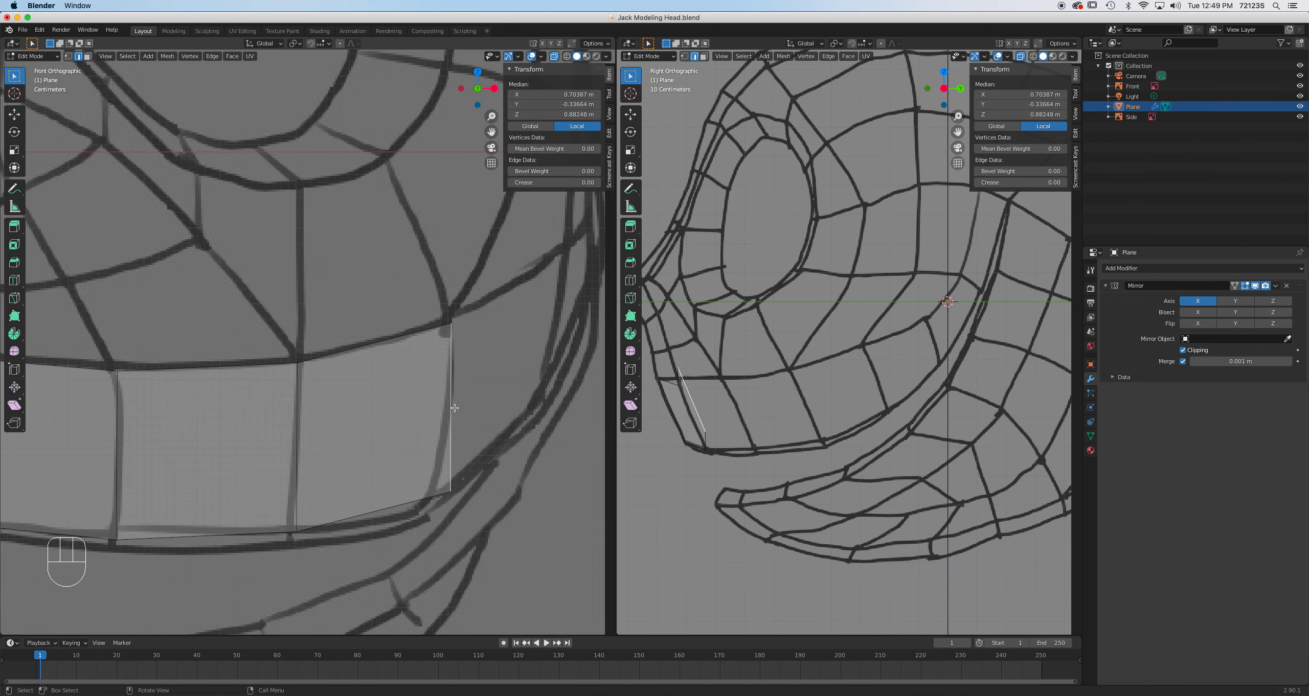
{"action": "key", "text": "e"}
{"action": "right_click", "coordinate": [478, 403]}
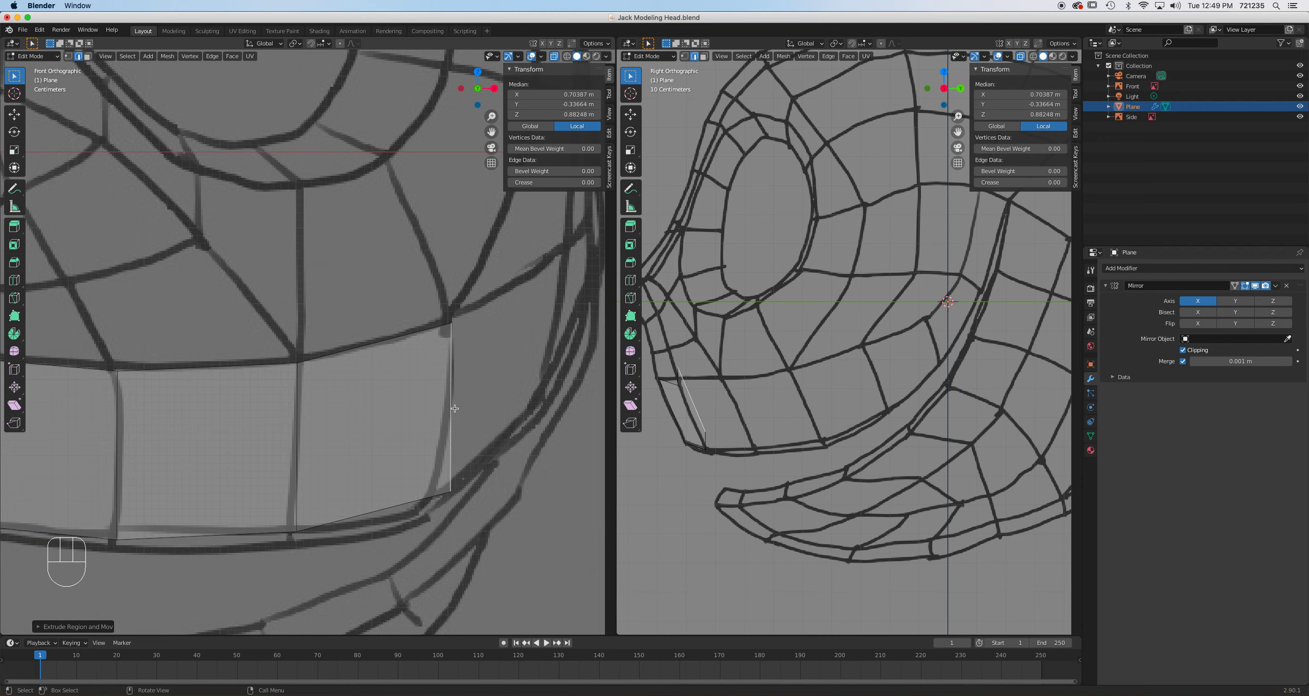
{"action": "left_click", "coordinate": [464, 429]}
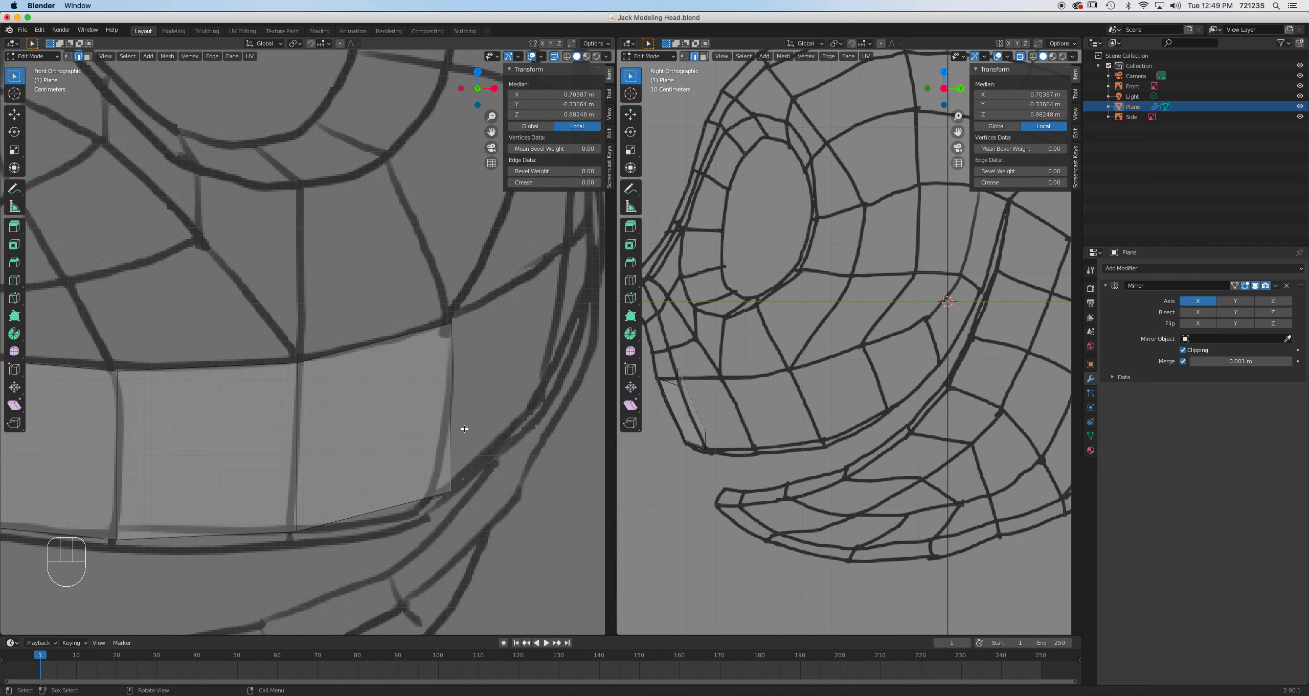
{"action": "left_click", "coordinate": [454, 430]}
{"action": "key", "text": "e"}
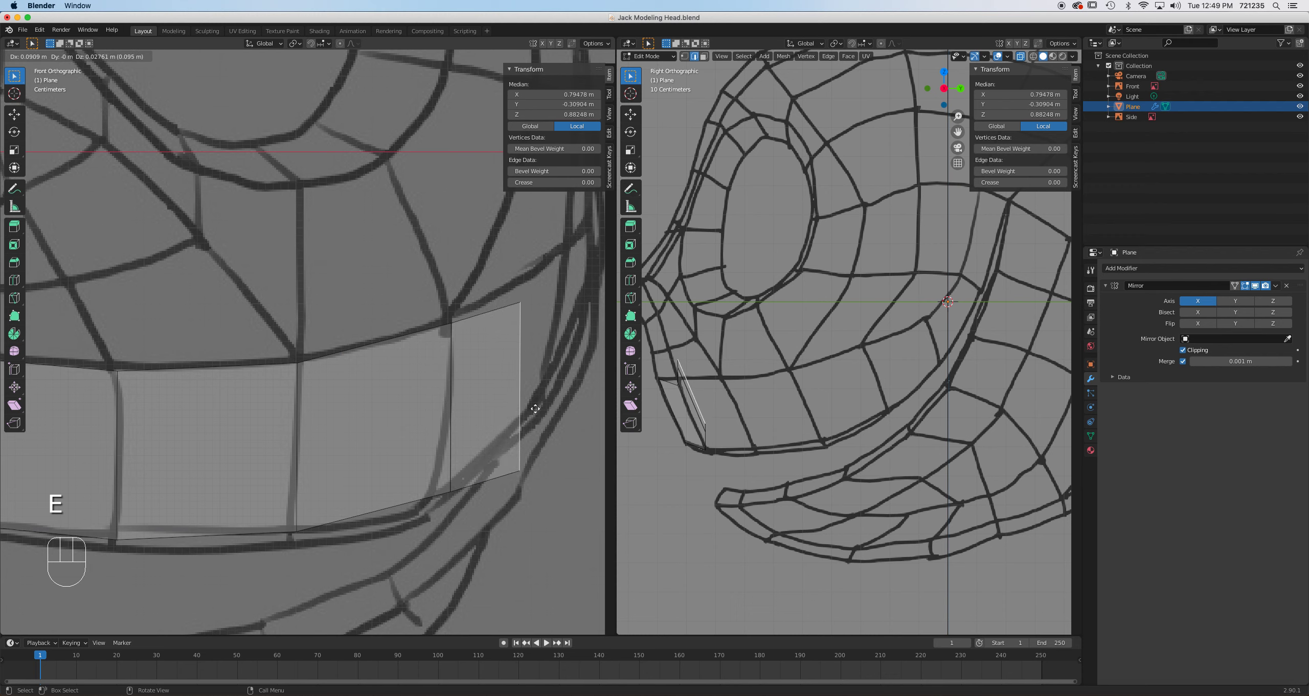
{"action": "left_click", "coordinate": [561, 378]}
In the front view, move the outermost edge to about local X 0.99 m, Y -0.18 m and the edge inside it to about X 0.86 m, Y -0.32 m.
{"action": "left_click", "coordinate": [468, 415]}
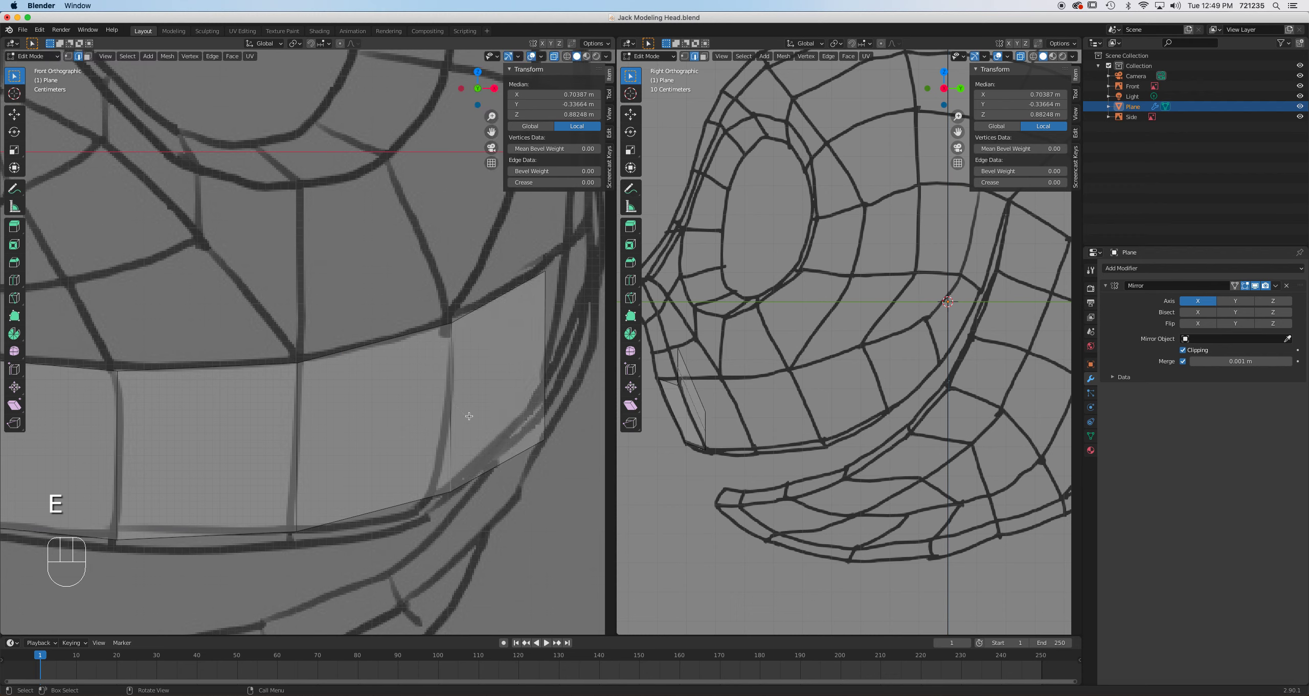
{"action": "left_click", "coordinate": [450, 389]}
{"action": "key", "text": "g"}
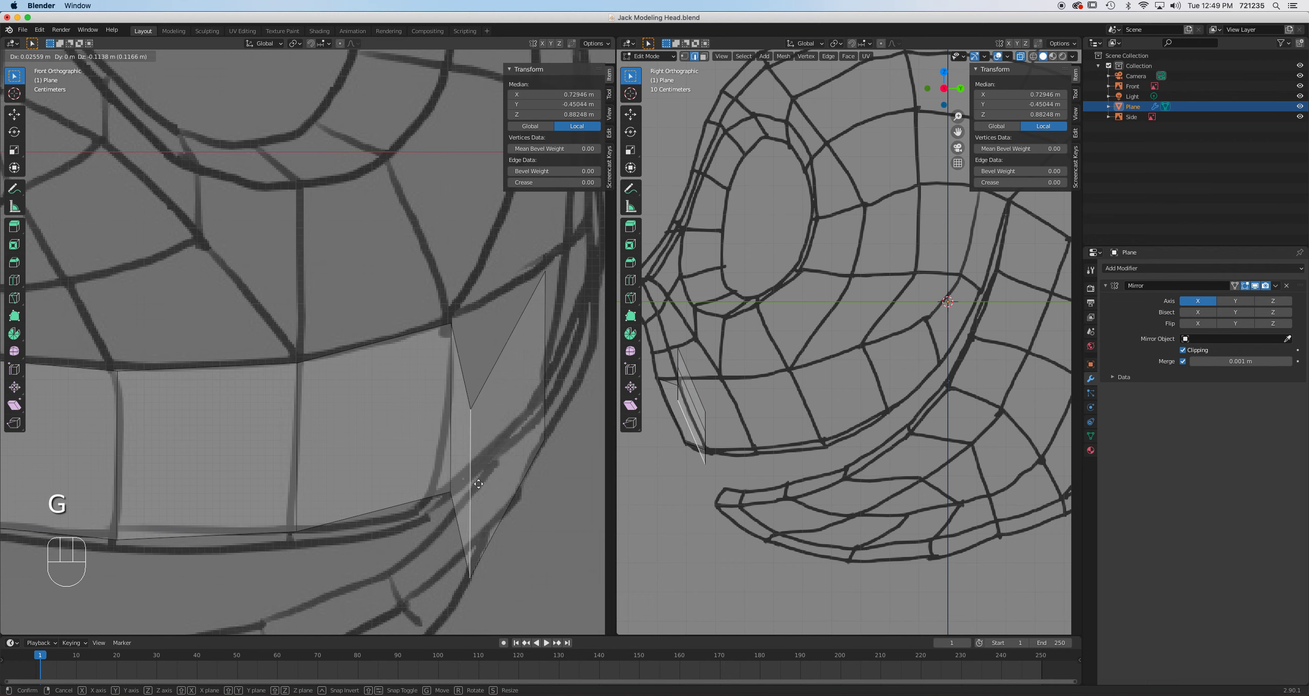
{"action": "left_click", "coordinate": [495, 451]}
{"action": "scroll", "coordinate": [504, 445], "scroll_direction": "down", "scroll_amount": 2}
{"action": "left_click", "coordinate": [480, 370]}
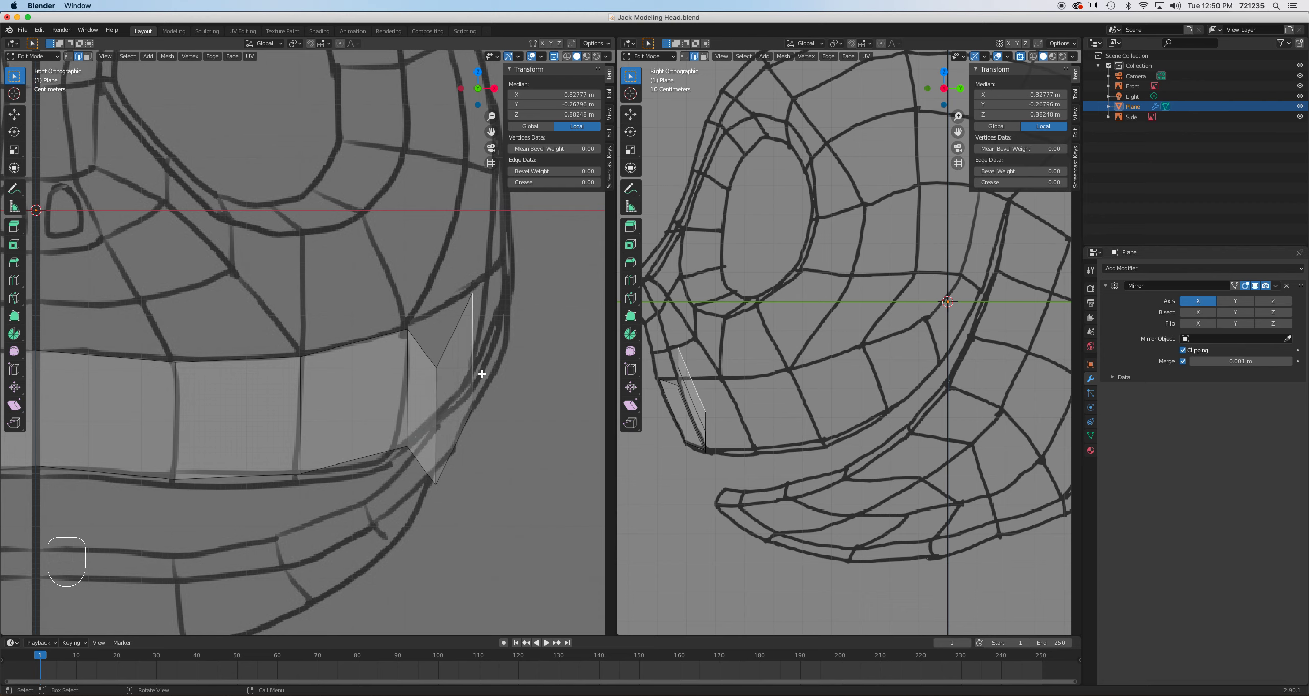
{"action": "key", "text": "g"}
{"action": "left_click", "coordinate": [574, 314]}
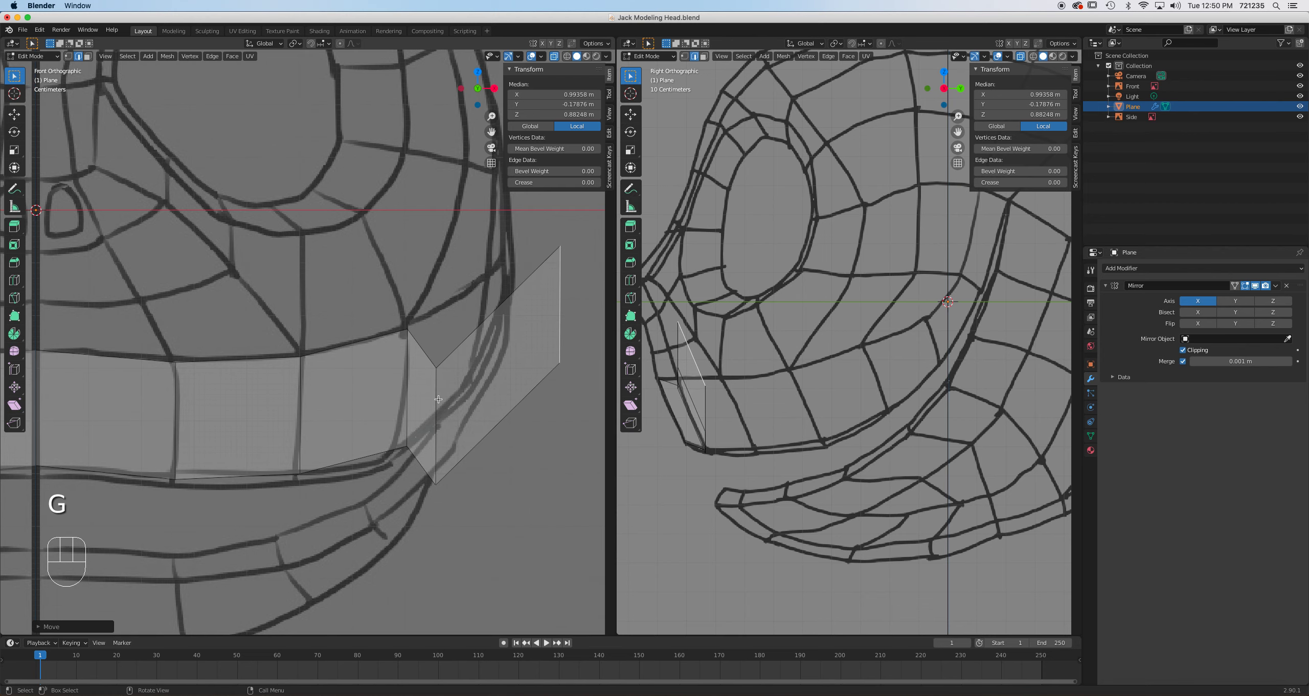
{"action": "key", "text": "g"}
{"action": "key", "text": "g"}
{"action": "left_click", "coordinate": [510, 395]}
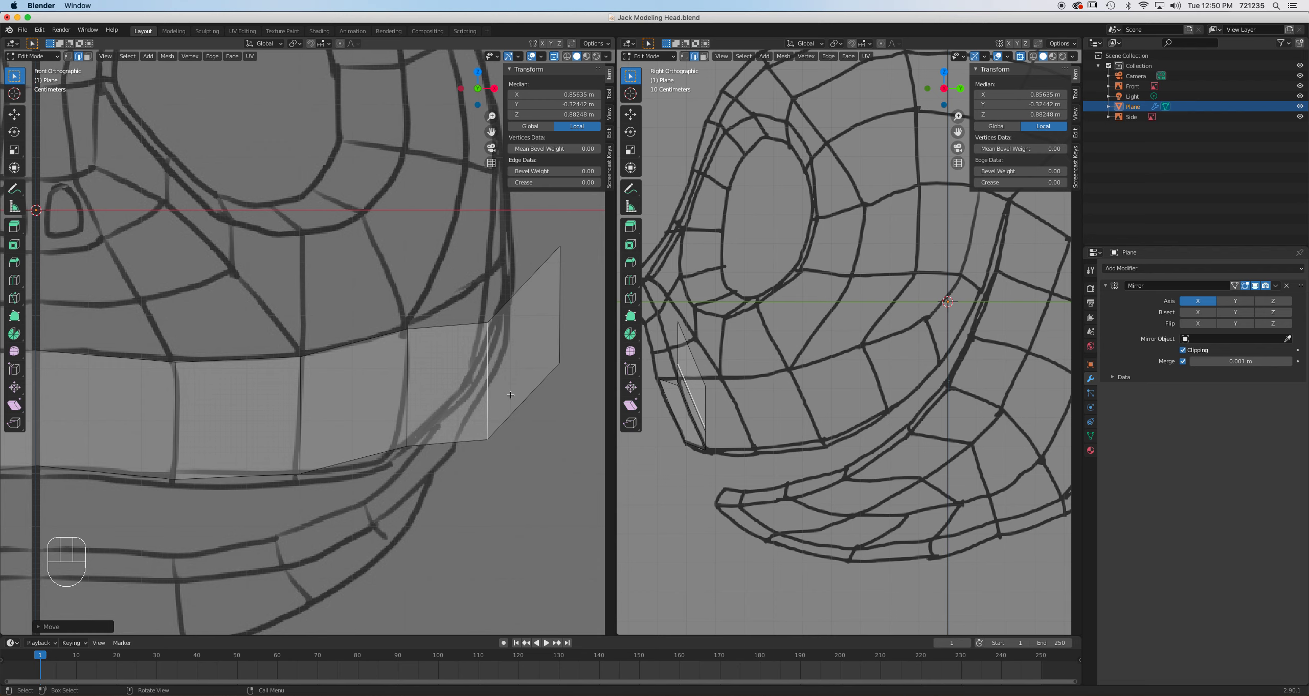
In the side view, move the three outer edges back onto successive topology lines, the outermost at about local Z 0.25 m and the innermost at Z 0.72 m.
{"action": "left_click", "coordinate": [695, 361]}
{"action": "key", "text": "g"}
{"action": "left_click", "coordinate": [890, 378]}
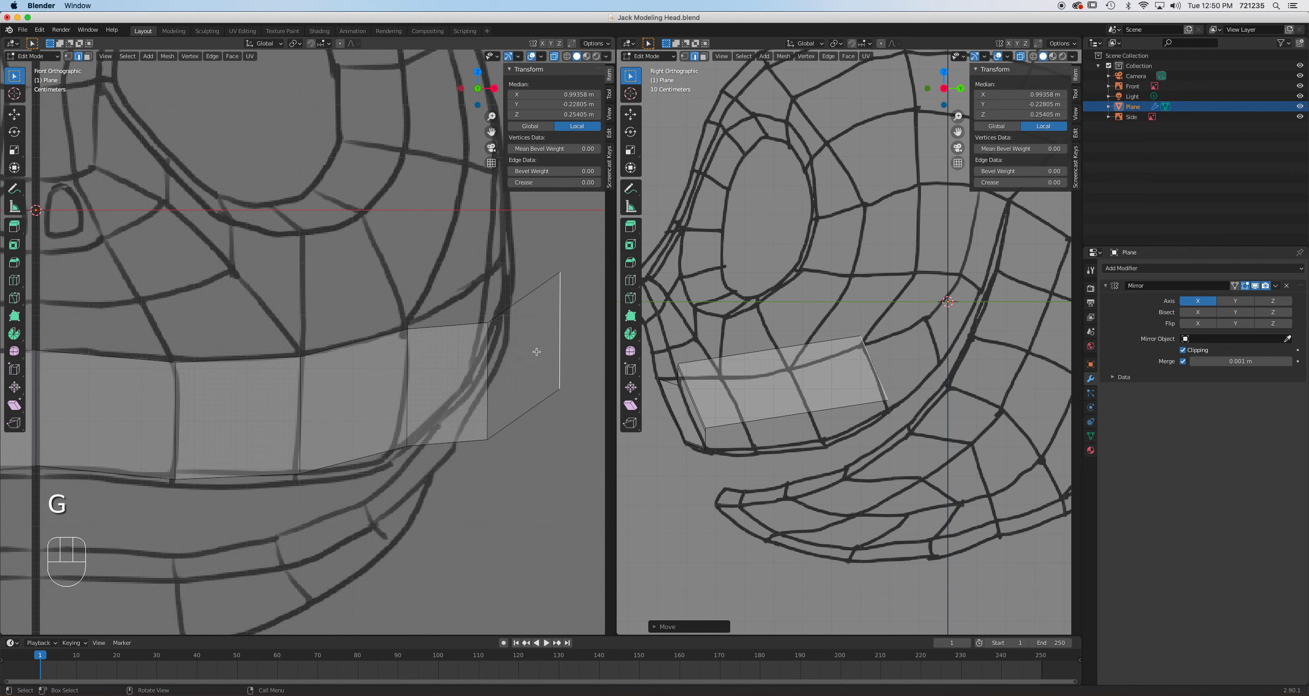
{"action": "left_click", "coordinate": [488, 368]}
{"action": "key", "text": "g"}
{"action": "left_click", "coordinate": [810, 404]}
{"action": "left_click", "coordinate": [408, 389]}
{"action": "key", "text": "g"}
{"action": "left_click", "coordinate": [747, 413]}
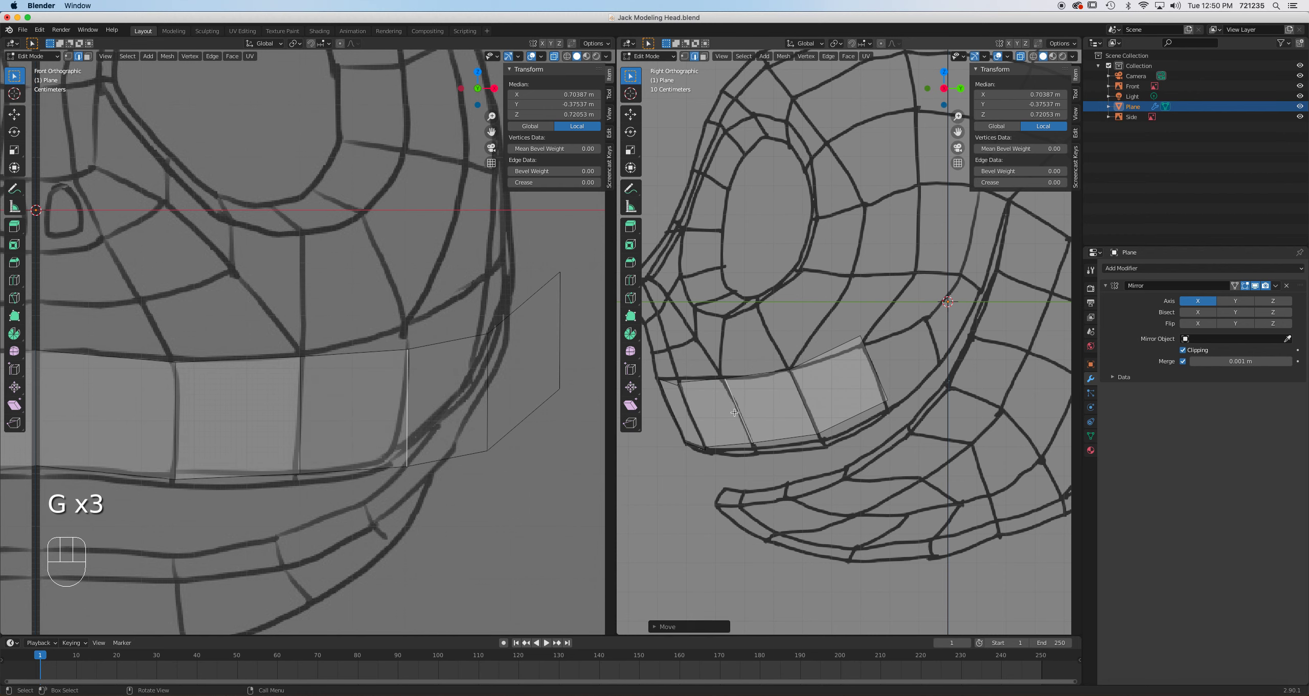
Select individual vertices and align the lower ones of the first two division columns with the mouth line, the second at about local X 0.49 m, Y -0.50 m.
{"action": "key", "text": "1"}
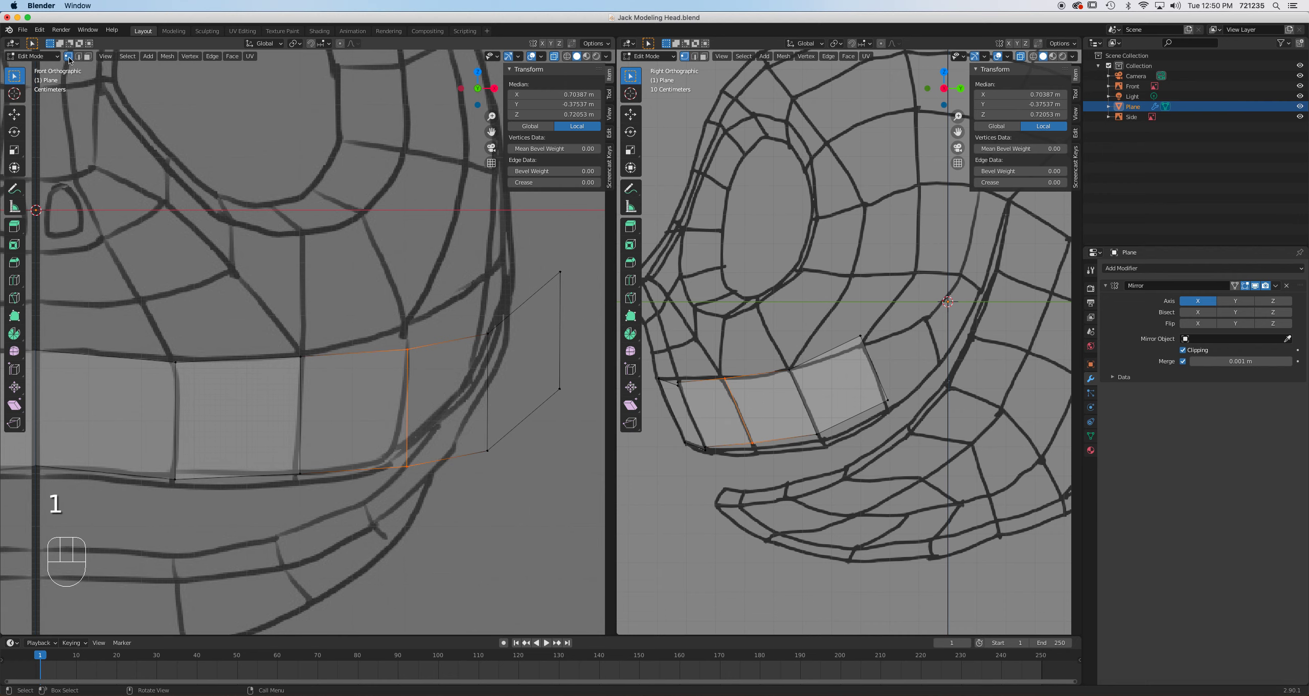
{"action": "middle_click_drag", "start_coordinate": [301, 395], "coordinate": [373, 405], "text": "shift"}
{"action": "left_click", "coordinate": [408, 413]}
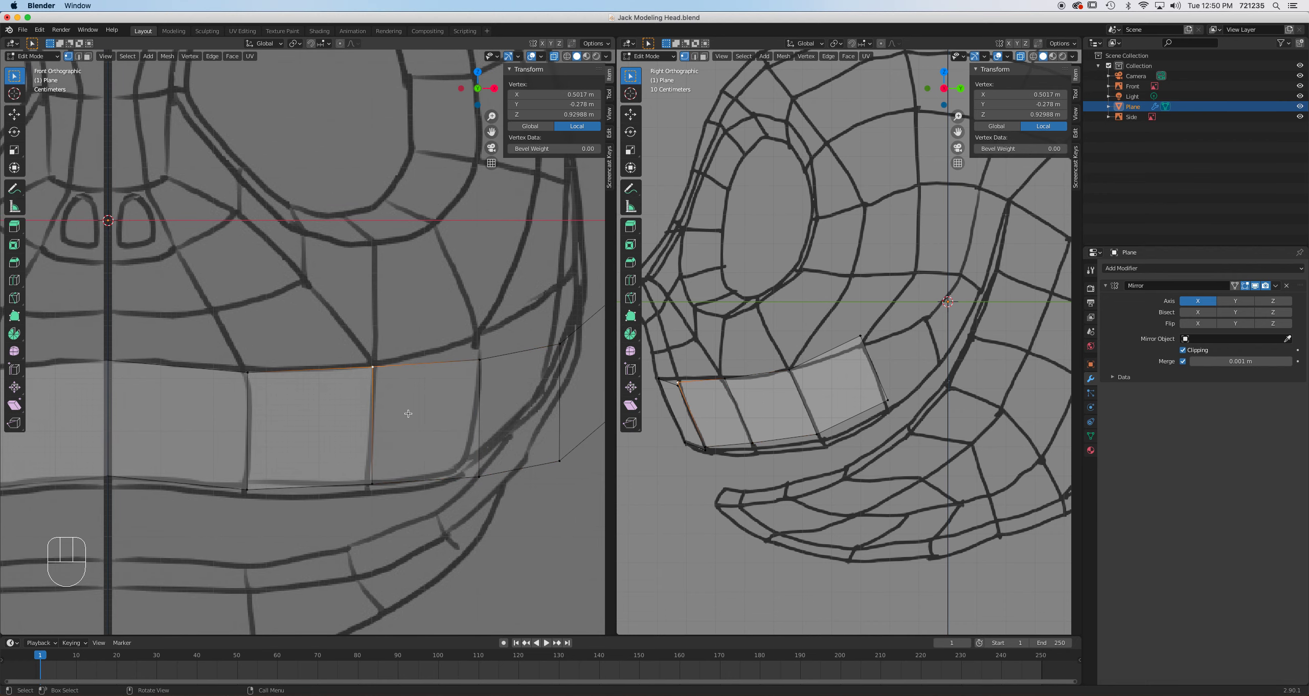
{"action": "left_click", "coordinate": [368, 485]}
{"action": "key", "text": "g"}
{"action": "left_click", "coordinate": [363, 485]}
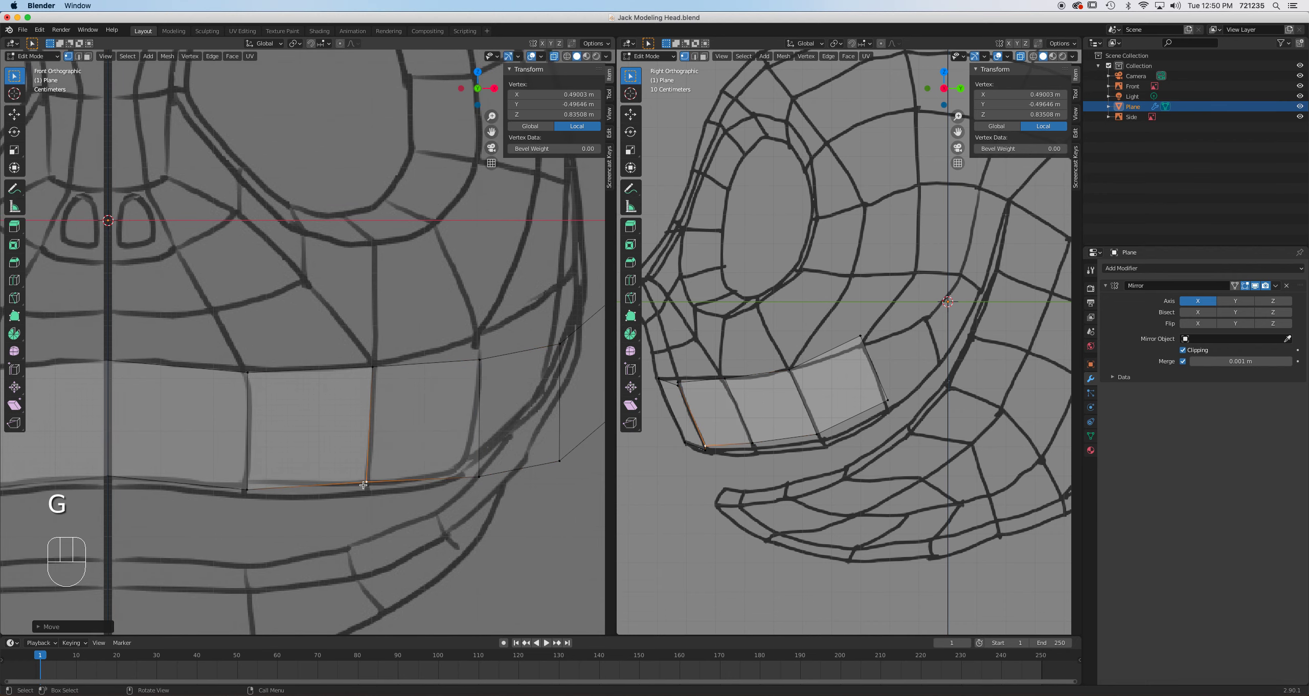
{"action": "left_click", "coordinate": [244, 488]}
{"action": "key", "text": "g"}
{"action": "left_click", "coordinate": [243, 484]}
Select the three outer vertex columns in the side view and move them back together to about median local Y -0.28 m, Z 0.20 m.
{"action": "left_click", "coordinate": [376, 370]}
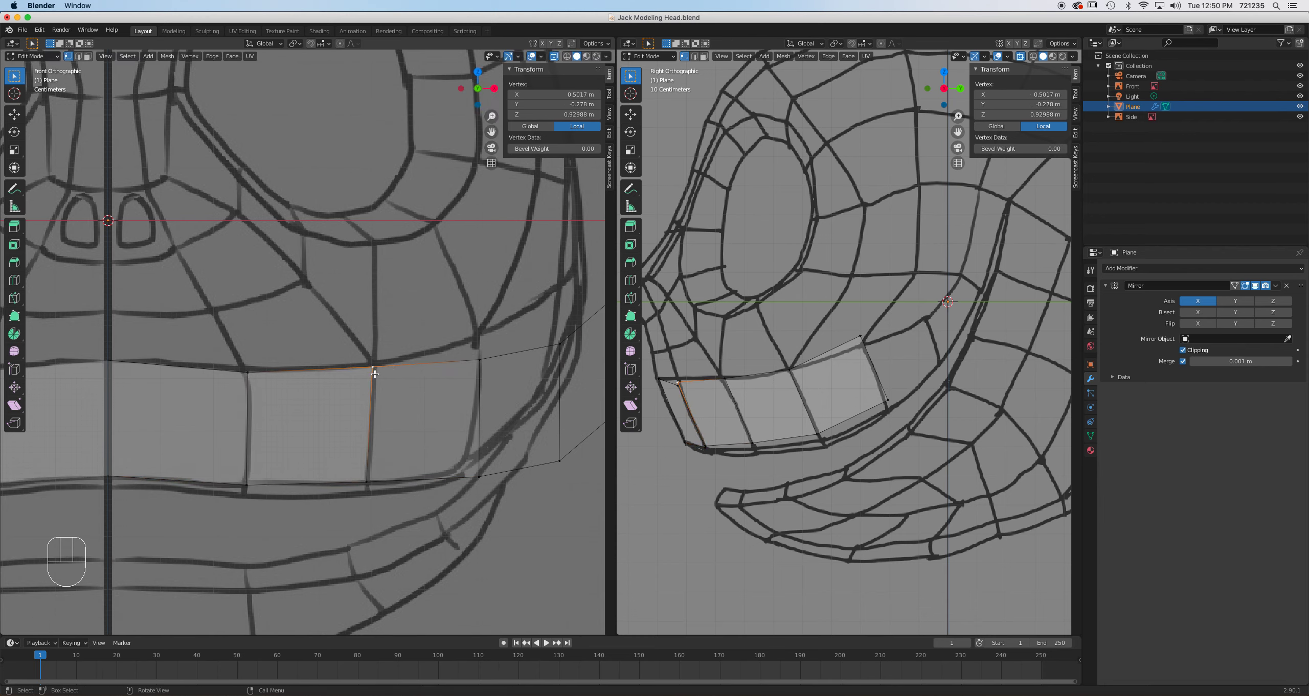
{"action": "left_click_drag", "start_coordinate": [717, 331], "coordinate": [943, 512]}
{"action": "key", "text": "g"}
{"action": "left_click", "coordinate": [1054, 477]}
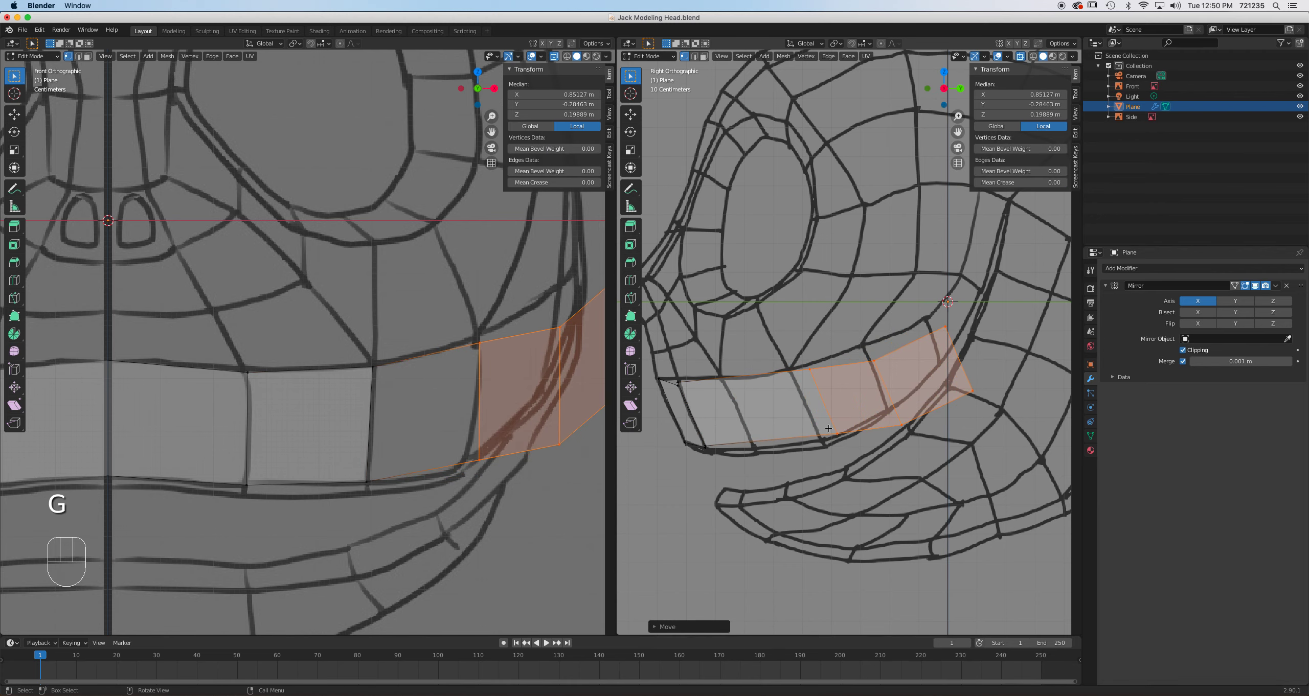
In the side view, move the second division column's upper and lower vertices onto the third topology line, the lower at about local Y -0.50 m, Z 0.67 m.
{"action": "left_click", "coordinate": [371, 368]}
{"action": "scroll", "coordinate": [786, 401], "scroll_direction": "up", "scroll_amount": 2}
{"action": "middle_click_drag", "start_coordinate": [786, 401], "coordinate": [790, 423], "text": "shift"}
{"action": "key", "text": "g"}
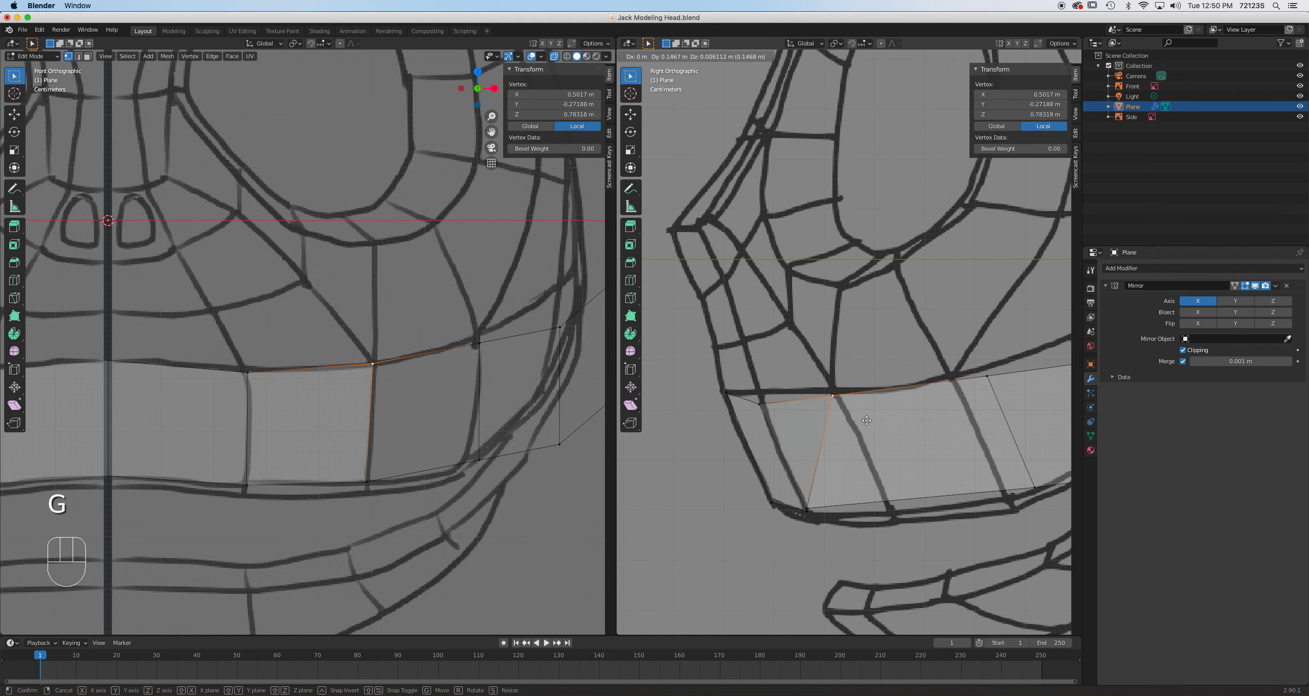
{"action": "left_click", "coordinate": [878, 420]}
{"action": "left_click", "coordinate": [366, 483]}
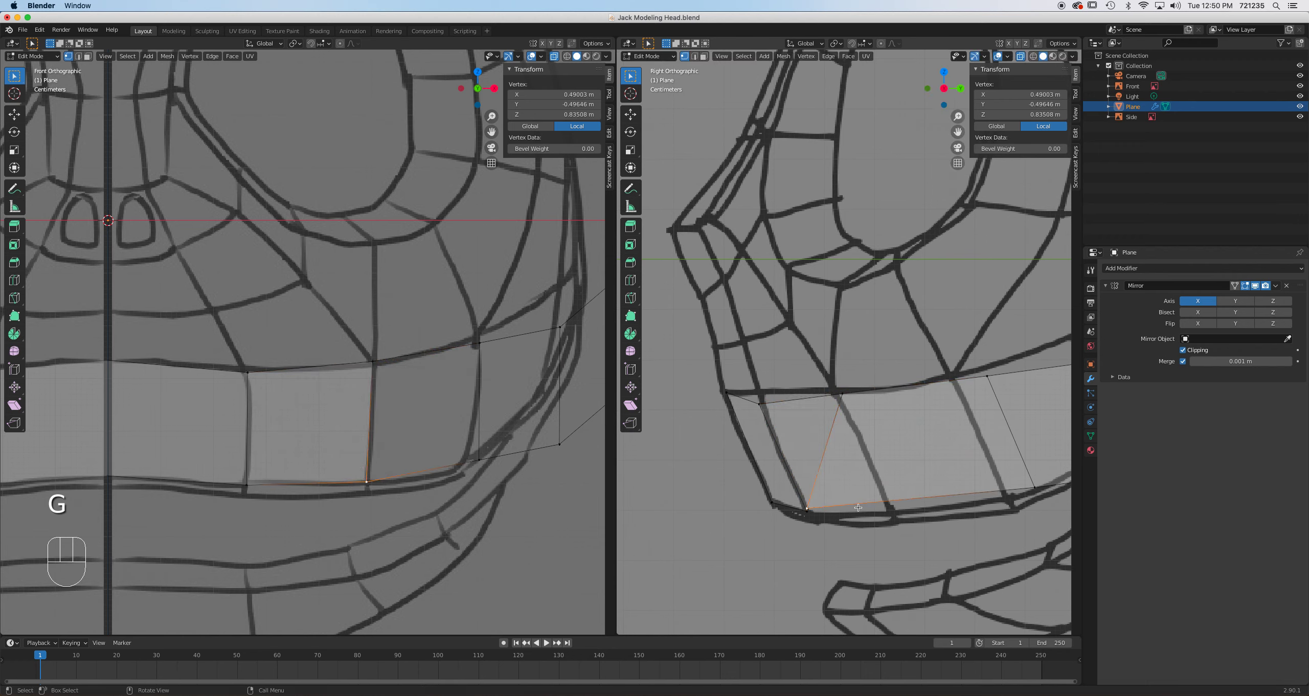
{"action": "key", "text": "g"}
{"action": "left_click", "coordinate": [909, 515]}
{"action": "key", "text": "g"}
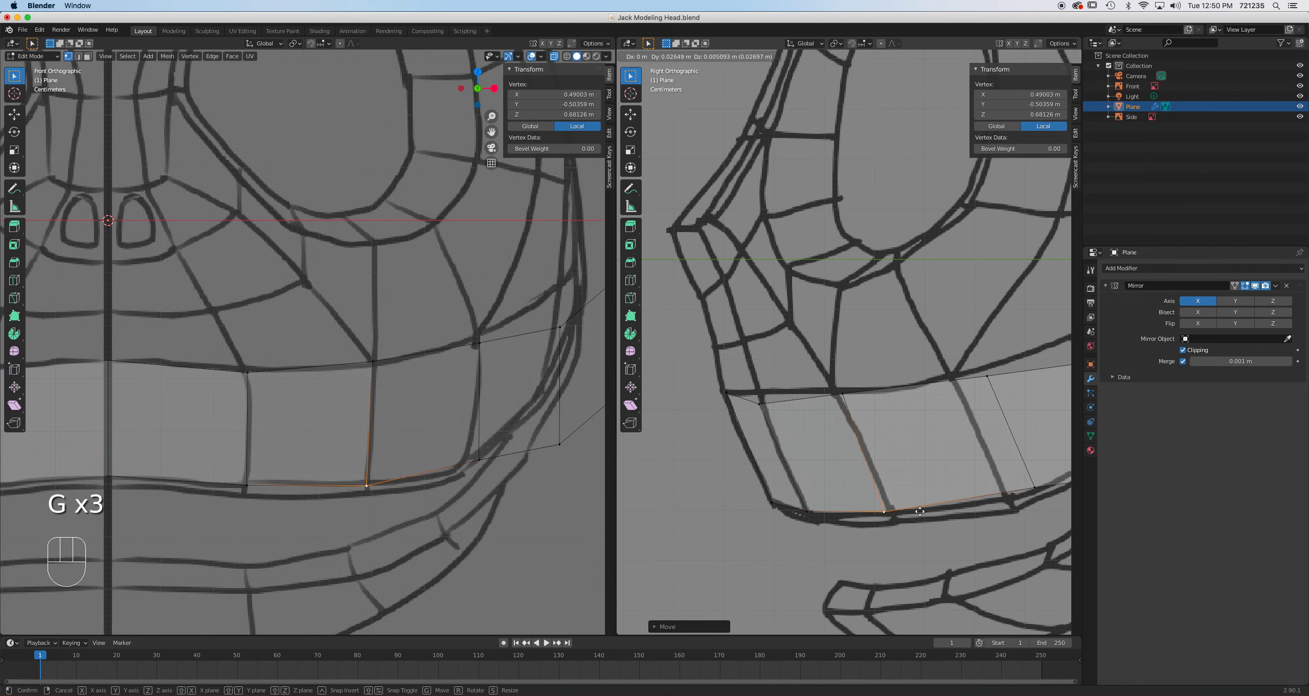
{"action": "left_click", "coordinate": [925, 511]}
In the front view, fit the third division column's vertices to the line intersections, the lower at about local X 0.67 m, Y -0.47 m.
{"action": "middle_click_drag", "start_coordinate": [989, 469], "coordinate": [872, 476], "text": "shift"}
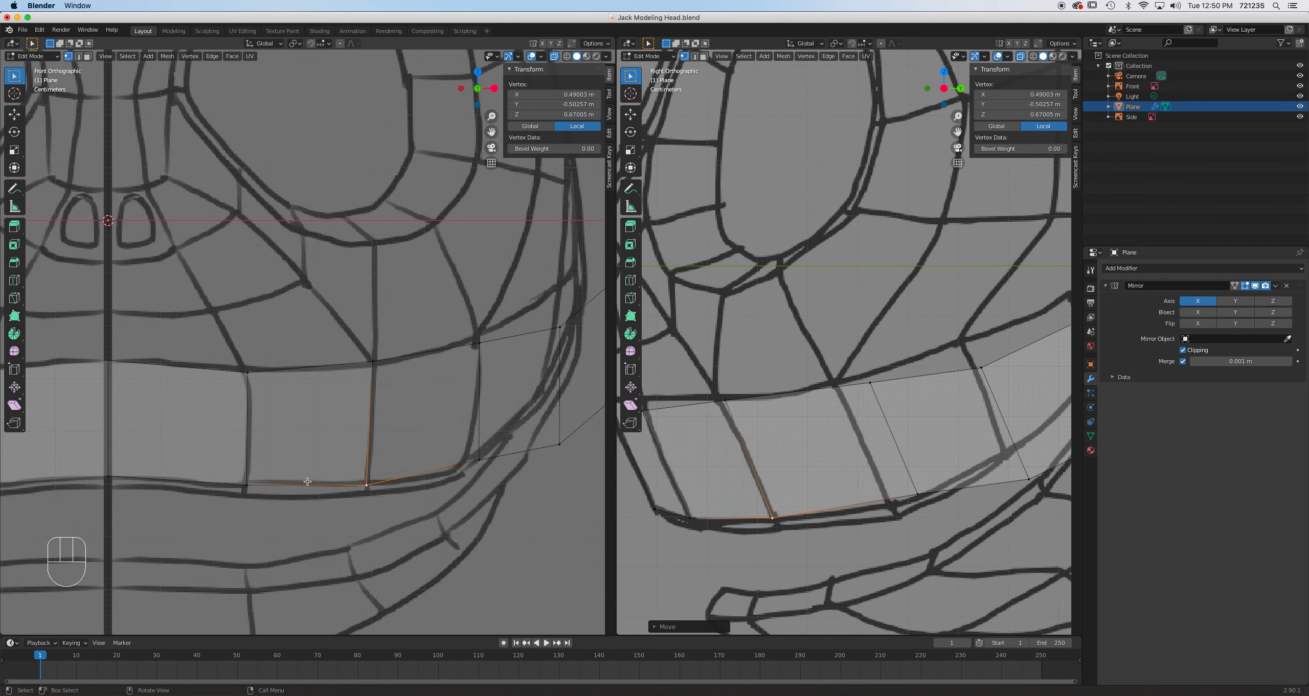
{"action": "left_click", "coordinate": [482, 352]}
{"action": "key", "text": "g"}
{"action": "left_click", "coordinate": [482, 346]}
{"action": "left_click", "coordinate": [481, 458]}
{"action": "key", "text": "g"}
{"action": "left_click", "coordinate": [463, 463]}
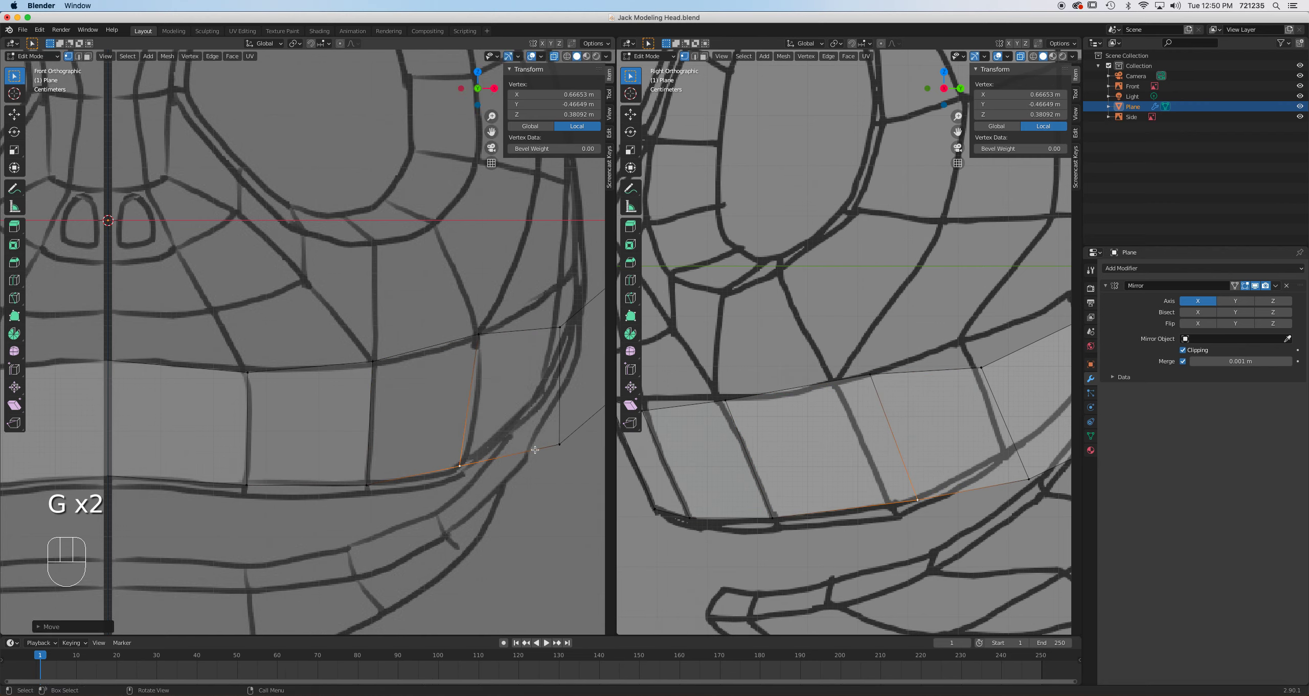
In the side view, move the third column's vertices forward onto the fourth topology line, the lower at about local Y -0.47 m, Z 0.44 m.
{"action": "left_click", "coordinate": [870, 375]}
{"action": "key", "text": "g"}
{"action": "left_click", "coordinate": [831, 387]}
{"action": "left_click", "coordinate": [917, 498]}
{"action": "key", "text": "g"}
{"action": "left_click", "coordinate": [887, 501]}
In the front view, fit the fourth column's vertices to the line intersections, the lower at about local X 0.82 m, Y -0.32 m.
{"action": "middle_click_drag", "start_coordinate": [775, 314], "coordinate": [629, 364], "text": "shift"}
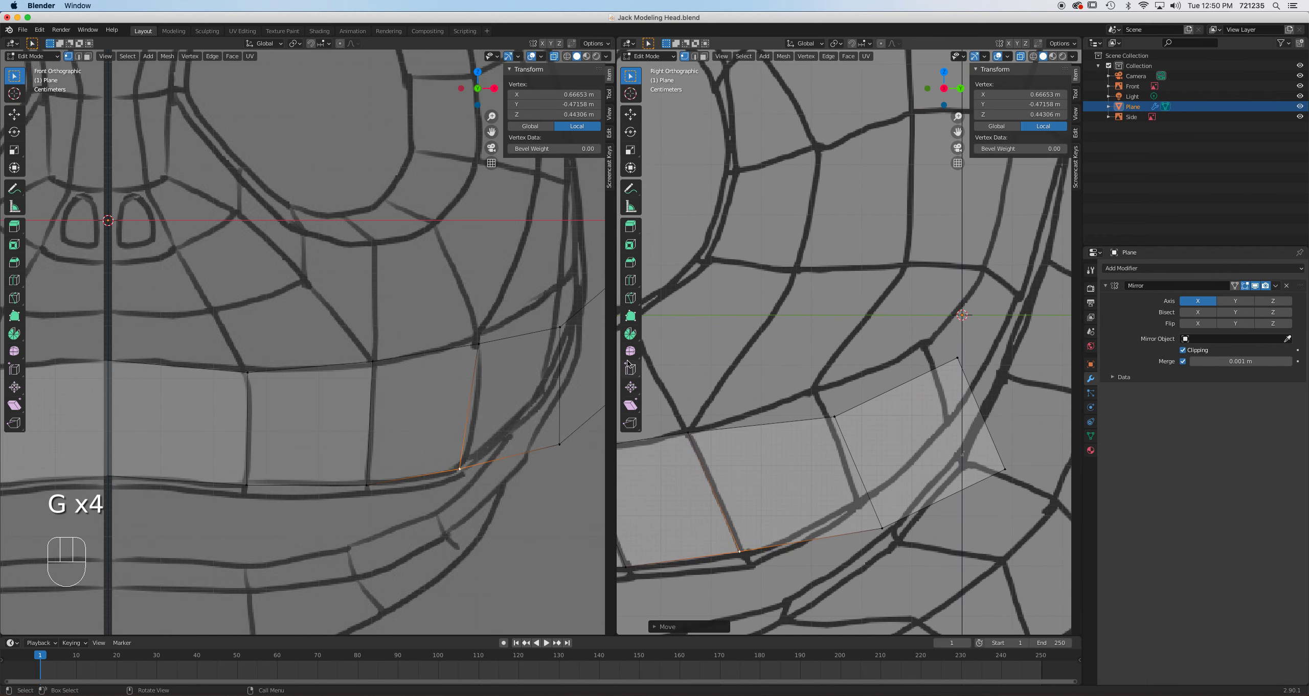
{"action": "left_click", "coordinate": [560, 327]}
{"action": "key", "text": "g"}
{"action": "left_click", "coordinate": [570, 297]}
{"action": "left_click", "coordinate": [559, 445]}
{"action": "key", "text": "g"}
{"action": "left_click", "coordinate": [543, 389]}
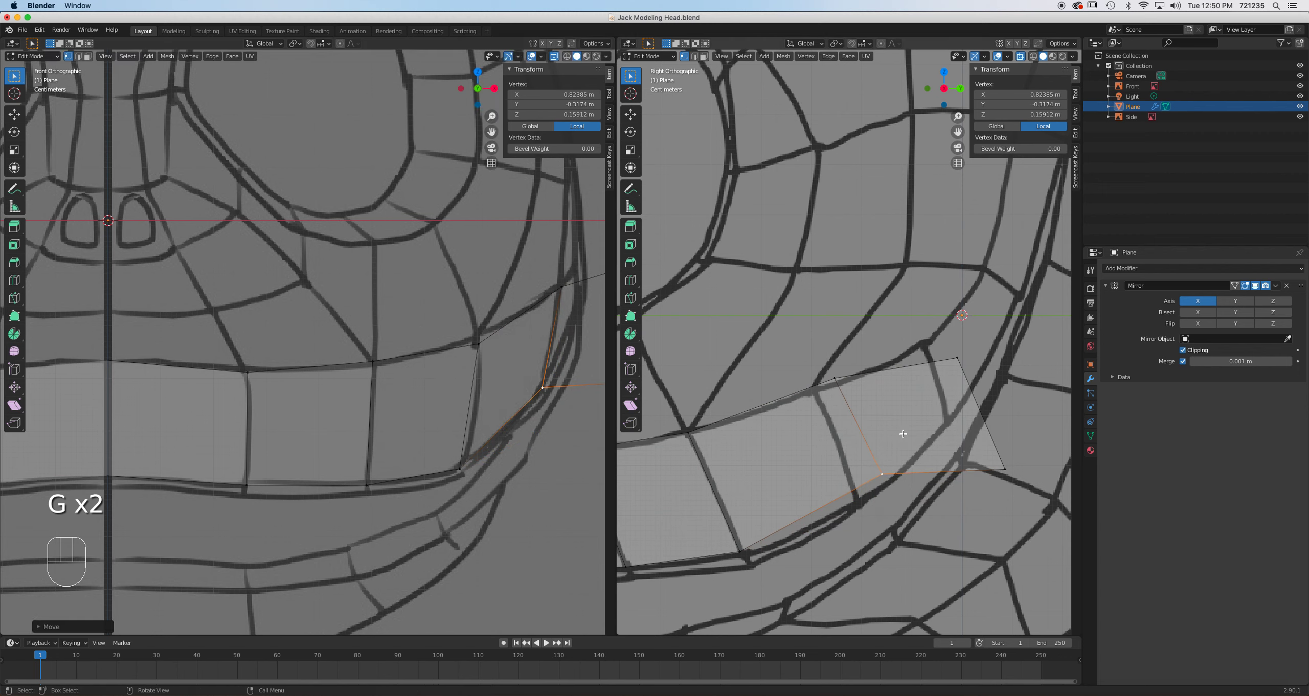
In the side view, move the fourth division column's lower and upper vertices onto the next topology line's intersections, the lower at about local Z 0.22 m.
{"action": "key", "text": "g"}
{"action": "left_click", "coordinate": [807, 404]}
{"action": "left_click", "coordinate": [837, 383]}
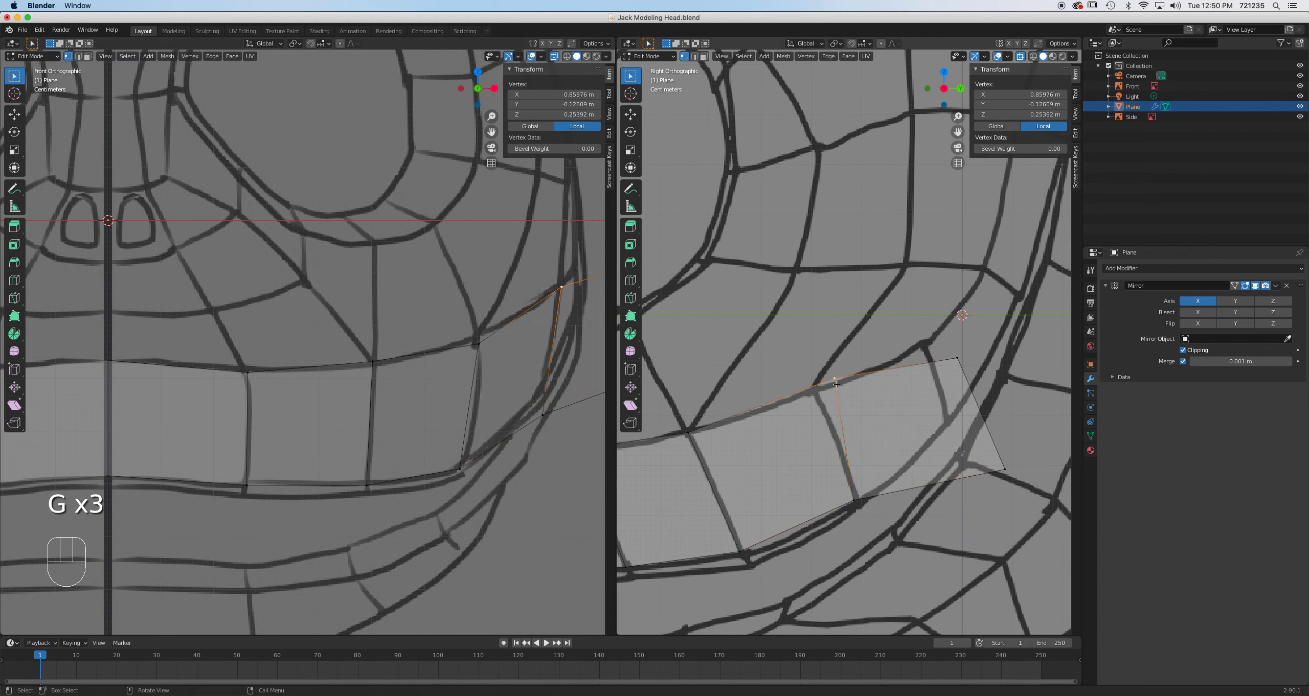
{"action": "key", "text": "g"}
{"action": "left_click", "coordinate": [815, 394]}
In the side view, move the strip's end vertices onto the last topology line, the upper at about local Y -0.05 m, the lower at Y -0.22 m.
{"action": "left_click", "coordinate": [957, 358]}
{"action": "key", "text": "g"}
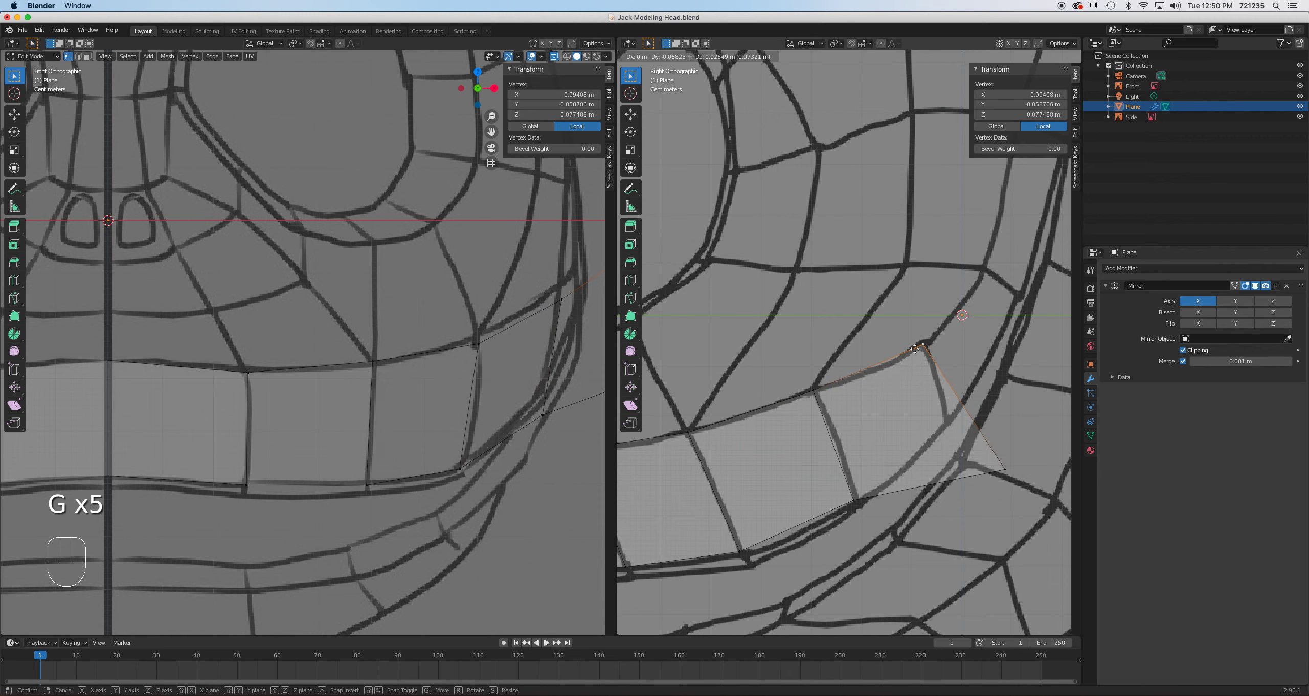
{"action": "left_click", "coordinate": [914, 349]}
{"action": "left_click", "coordinate": [923, 353]}
{"action": "key", "text": "g"}
{"action": "left_click", "coordinate": [924, 348]}
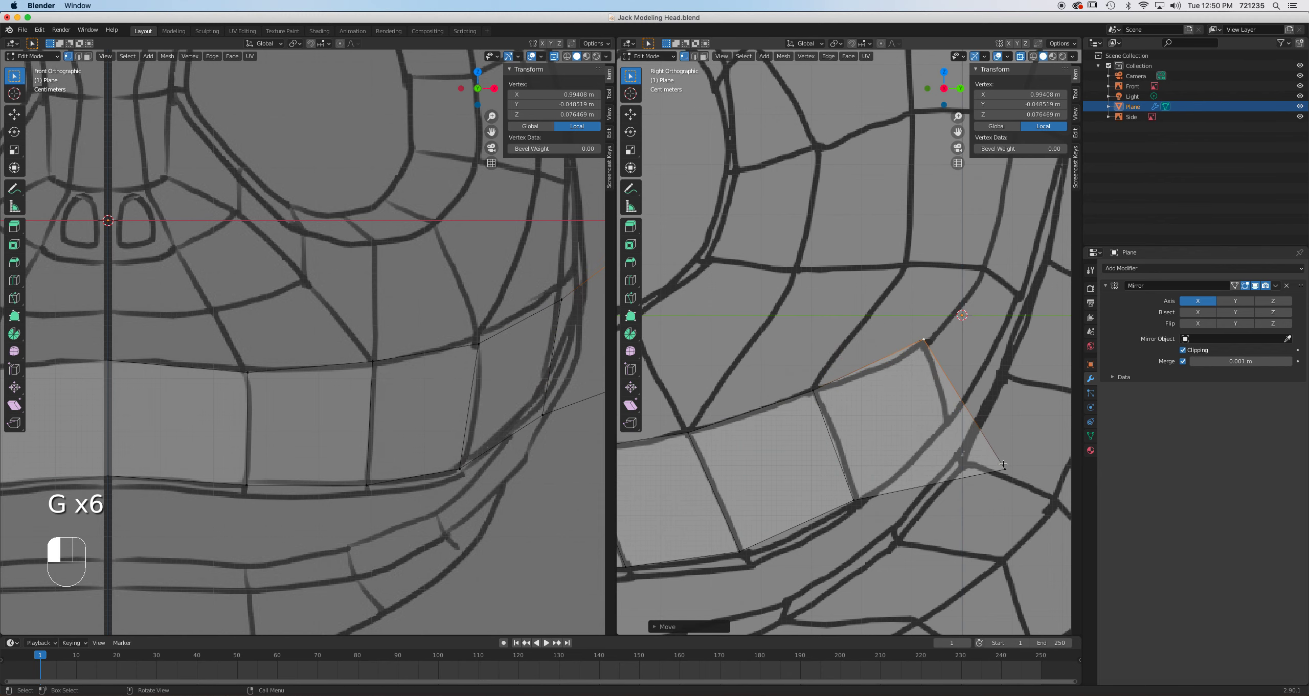
{"action": "key", "text": "g"}
{"action": "left_click", "coordinate": [949, 423]}
In the front view, refit the fourth column's lower and upper vertices to the line intersections, the upper at about local X 0.85 m.
{"action": "scroll", "coordinate": [540, 386], "scroll_direction": "down", "scroll_amount": 1}
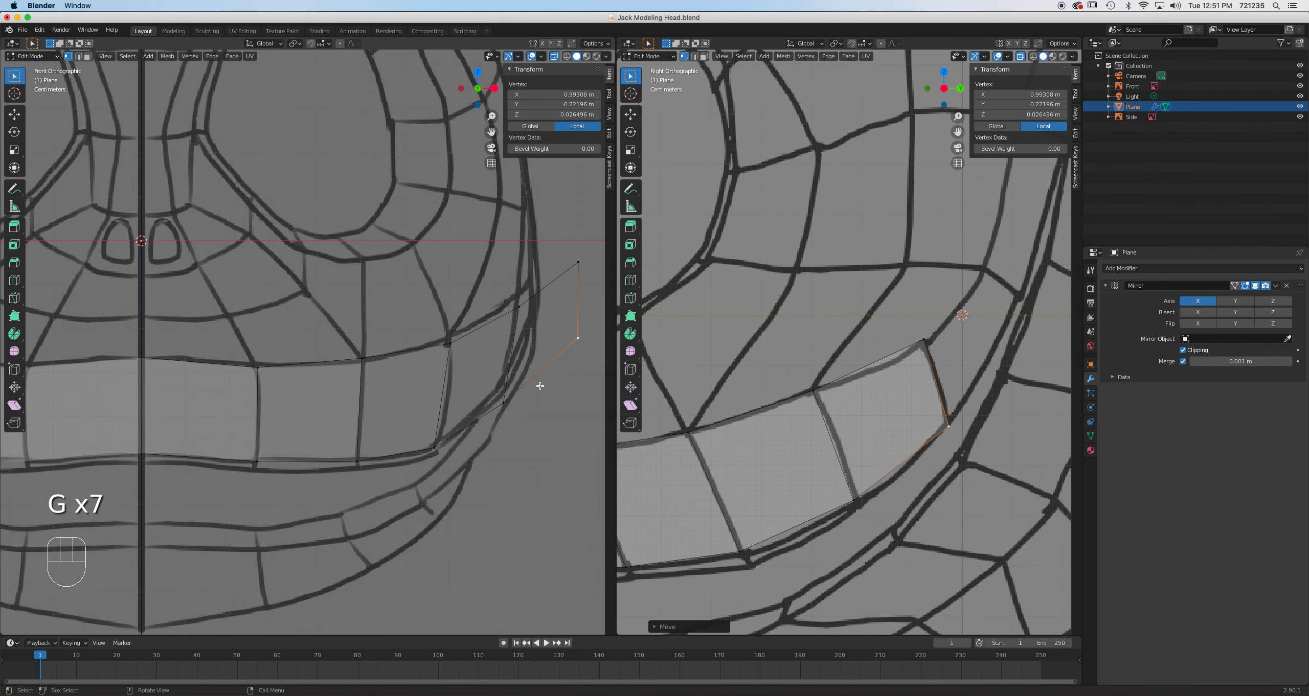
{"action": "middle_click_drag", "start_coordinate": [540, 386], "coordinate": [497, 397], "text": "shift"}
{"action": "left_click", "coordinate": [461, 414]}
{"action": "key", "text": "g"}
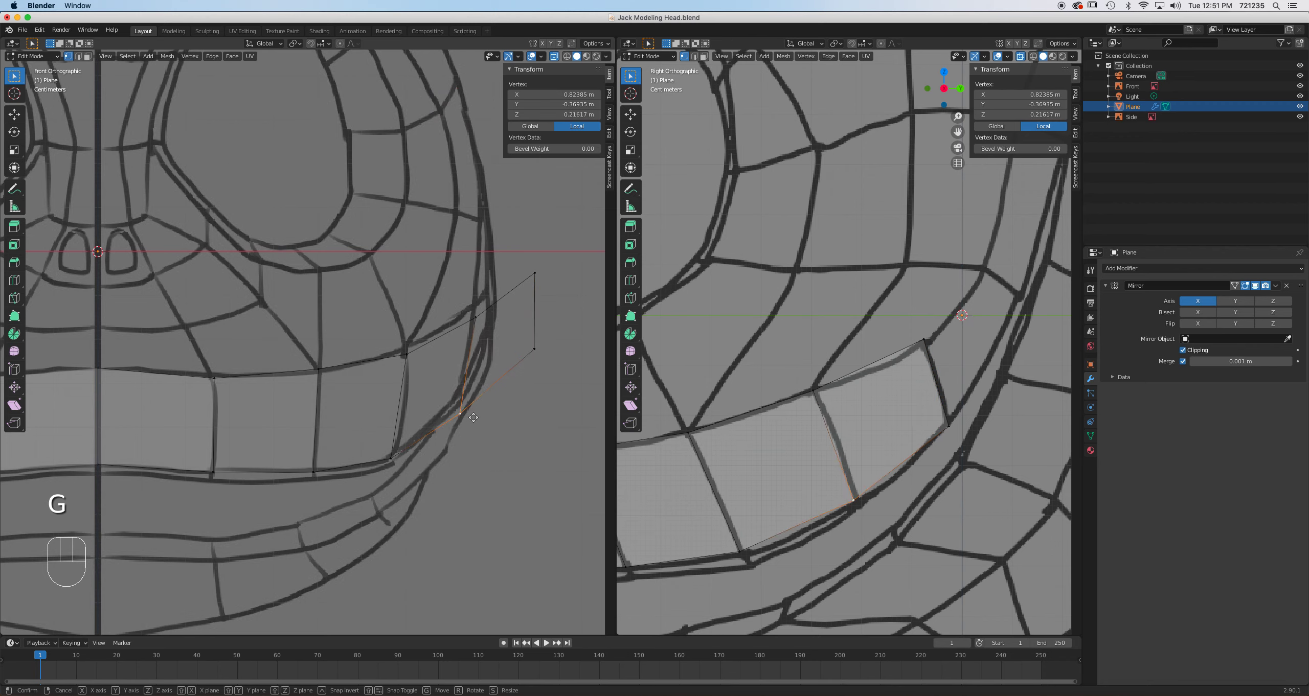
{"action": "left_click", "coordinate": [473, 317]}
{"action": "key", "text": "g"}
{"action": "left_click", "coordinate": [473, 313]}
In the front view, pull the strip's end vertices onto the head outline, upper at about local X 0.89 m, Y -0.03 m, lower X 0.88 m, Y -0.21 m.
{"action": "left_click", "coordinate": [534, 279]}
{"action": "key", "text": "g"}
{"action": "left_click", "coordinate": [504, 318]}
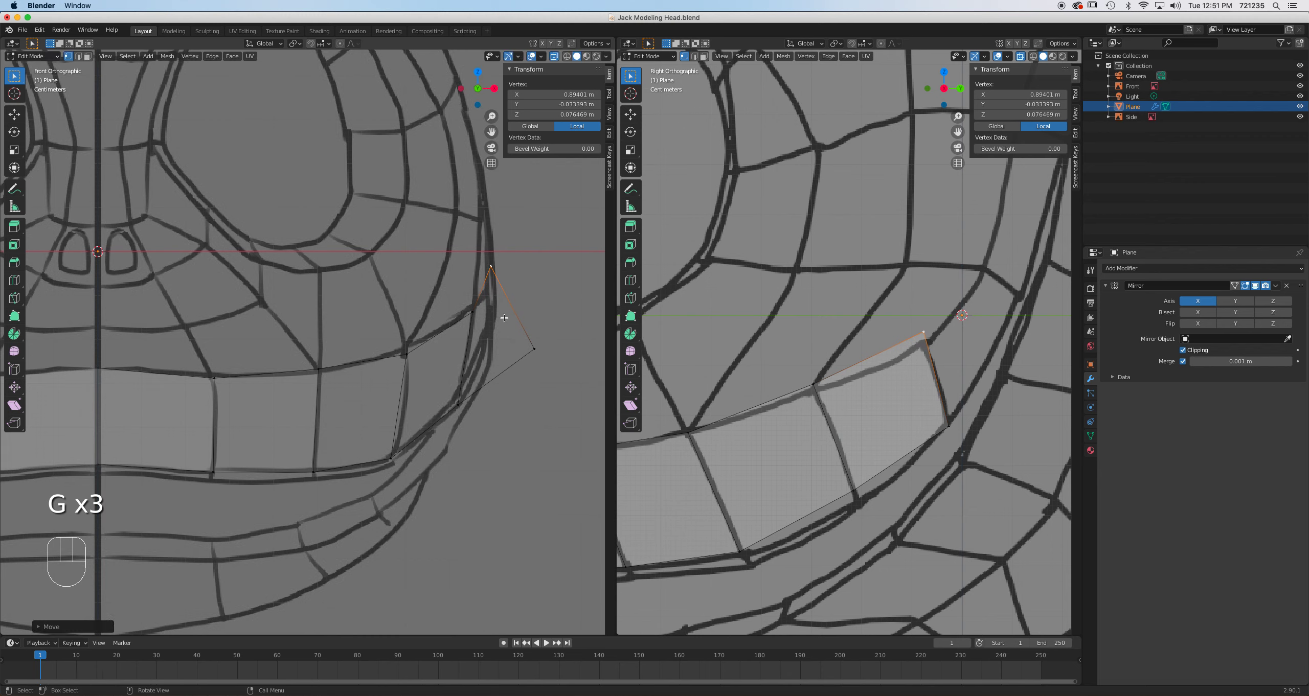
{"action": "key", "text": "g"}
{"action": "left_click", "coordinate": [535, 358]}
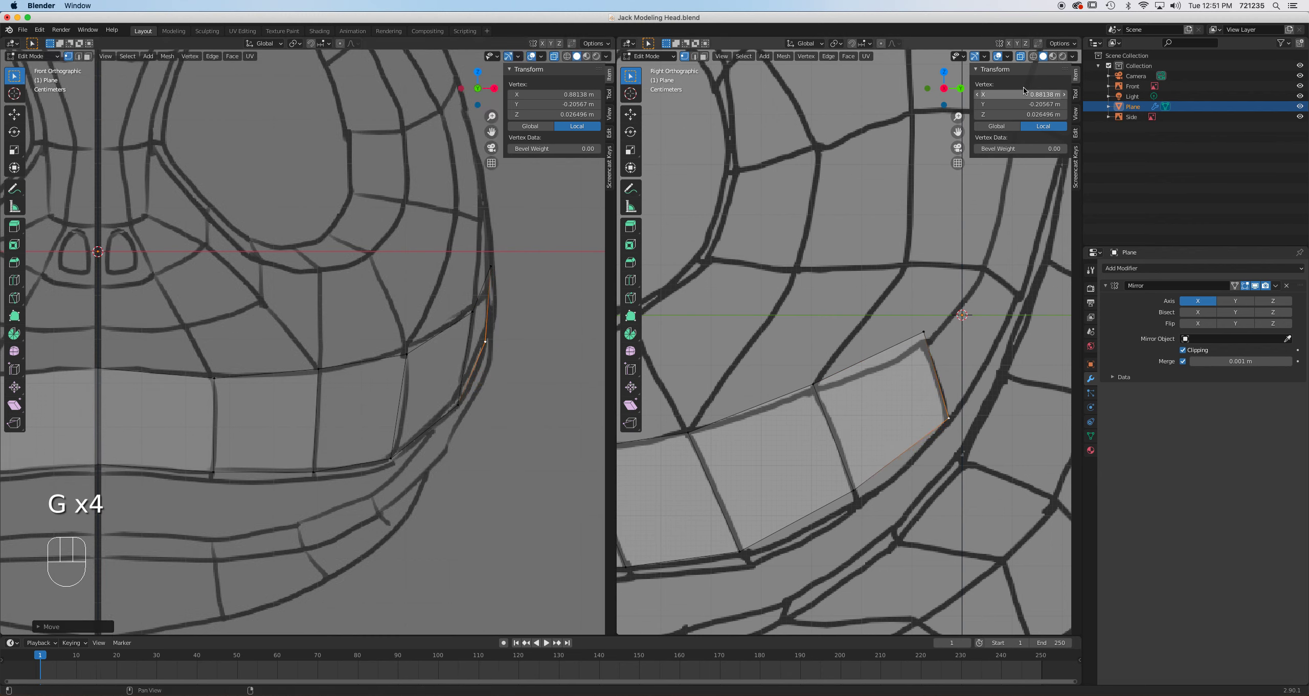
Examine the face strip's curvature in perspective with X-ray off, and return to the right side view.
{"action": "left_click", "coordinate": [1023, 59]}
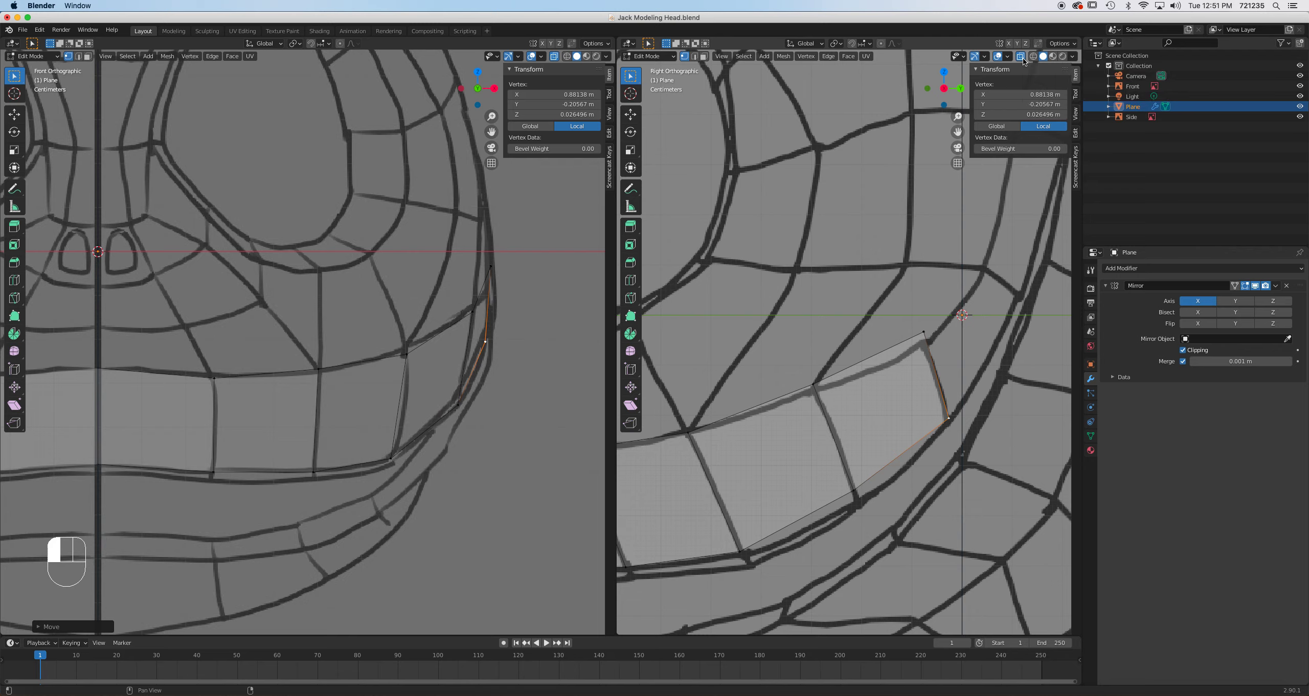
{"action": "scroll", "coordinate": [869, 369], "scroll_direction": "up", "scroll_amount": 3}
{"action": "scroll", "coordinate": [871, 367], "scroll_direction": "down", "scroll_amount": 5}
{"action": "scroll", "coordinate": [871, 366], "scroll_direction": "down", "scroll_amount": 5}
{"action": "middle_click_drag", "start_coordinate": [810, 353], "coordinate": [778, 428]}
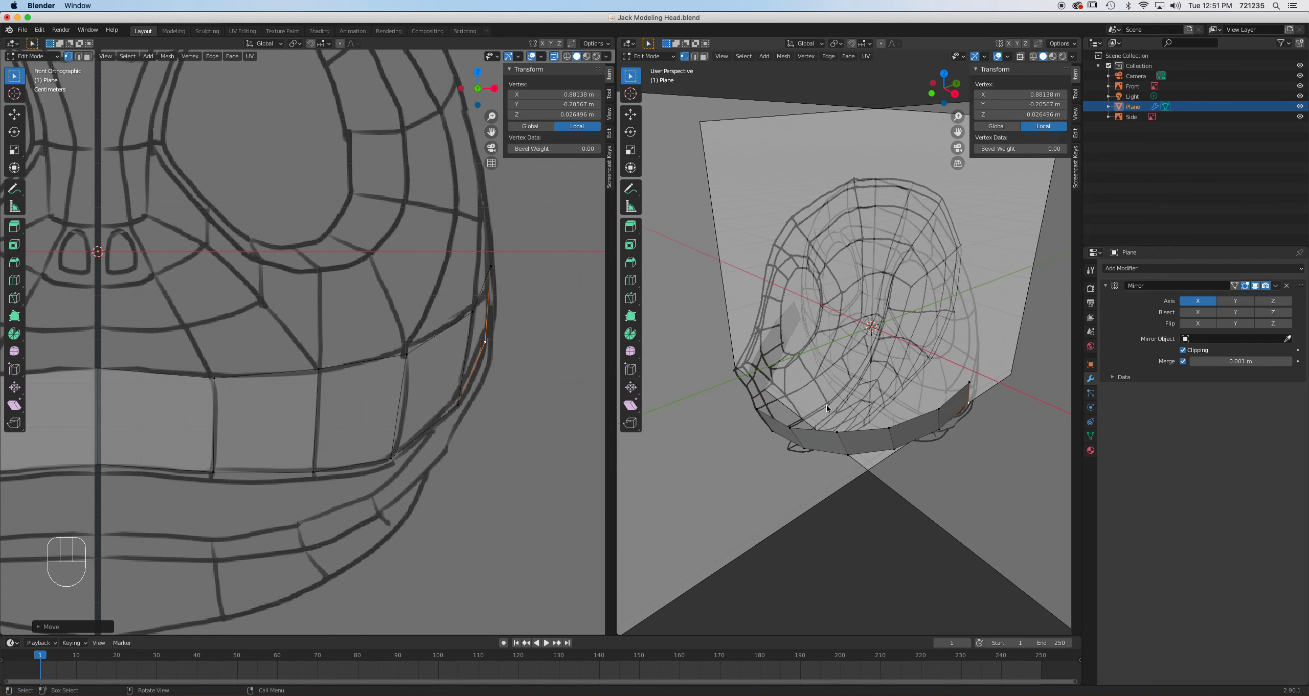
{"action": "key", "text": "KP_3"}
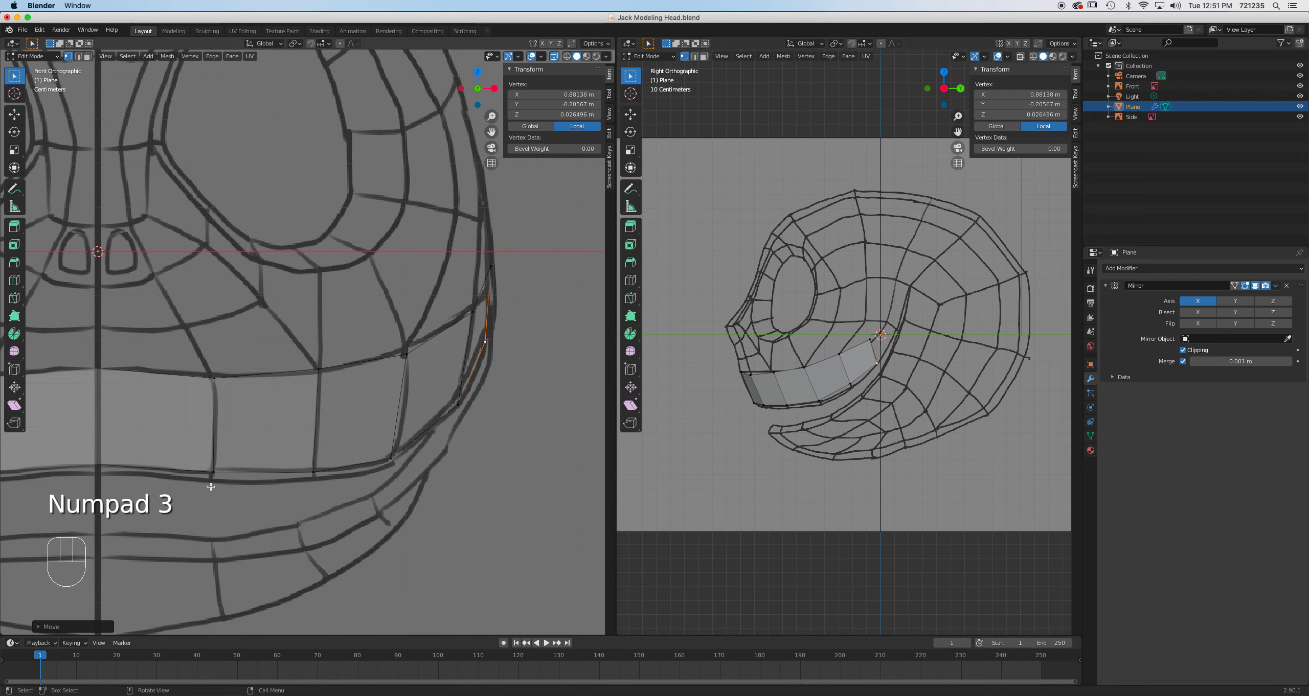
With X-ray on in the side view, refit the strip end's upper vertex and move the fourth column's upper vertex to about local Y -0.15 m, Z 0.30 m.
{"action": "scroll", "coordinate": [900, 353], "scroll_direction": "up", "scroll_amount": 5}
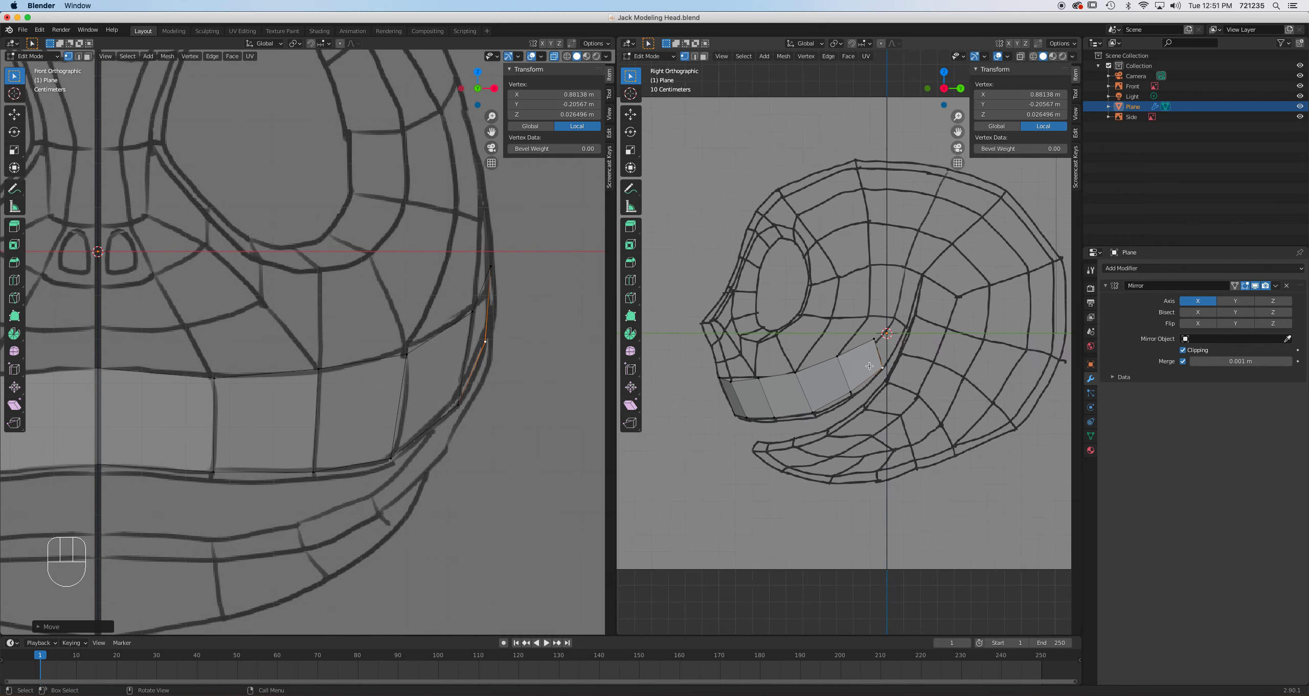
{"action": "left_click", "coordinate": [893, 338]}
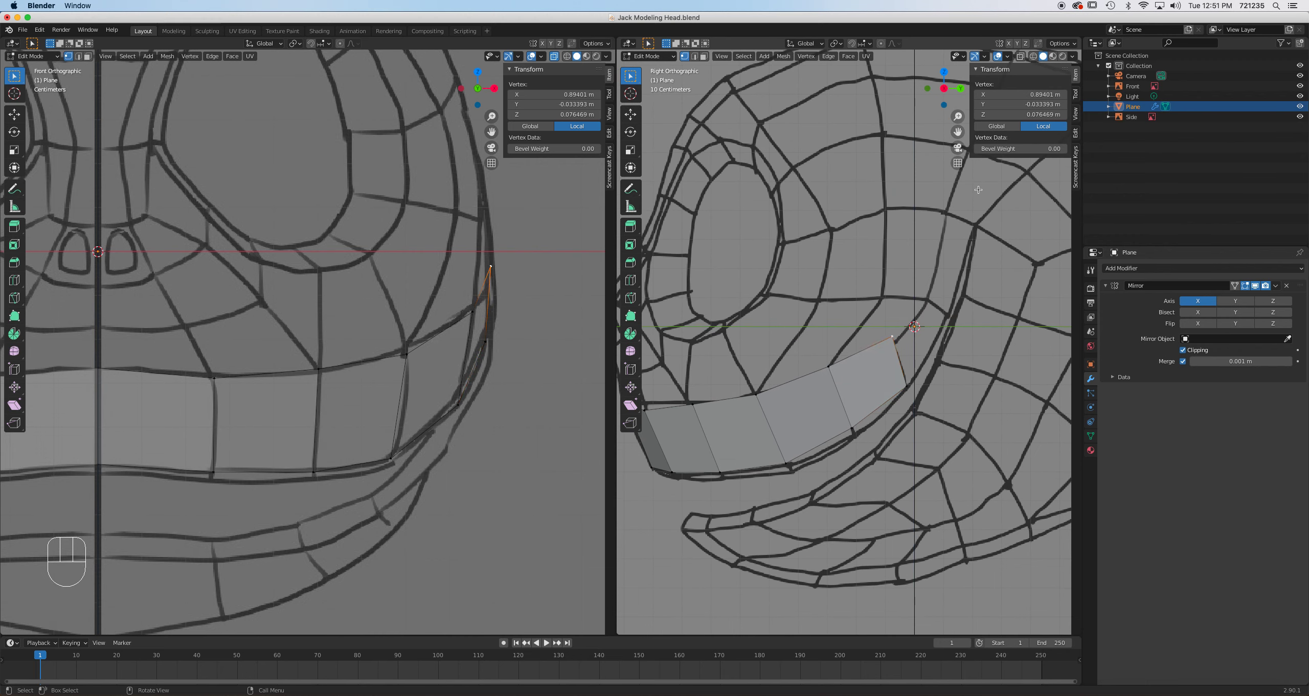
{"action": "left_click", "coordinate": [1020, 56]}
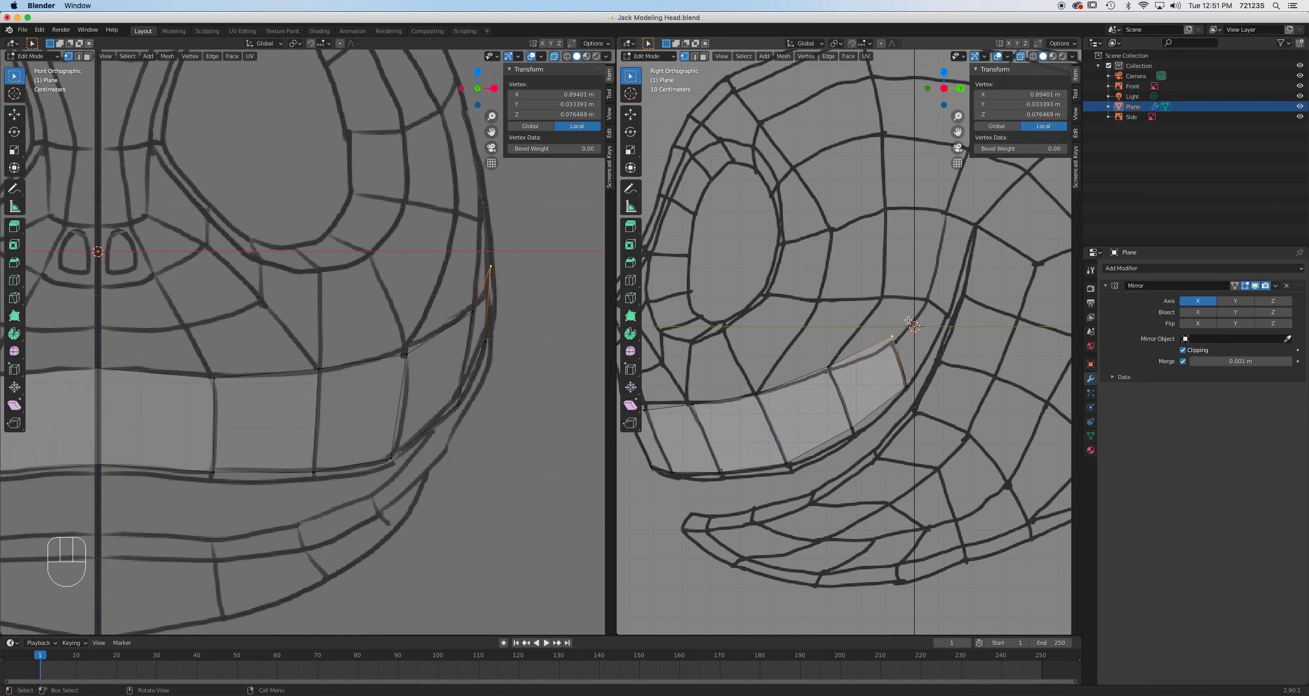
{"action": "key", "text": "g"}
{"action": "left_click", "coordinate": [913, 342]}
{"action": "key", "text": "g"}
{"action": "left_click", "coordinate": [893, 350]}
{"action": "left_click", "coordinate": [826, 369]}
{"action": "key", "text": "g"}
{"action": "left_click", "coordinate": [827, 373]}
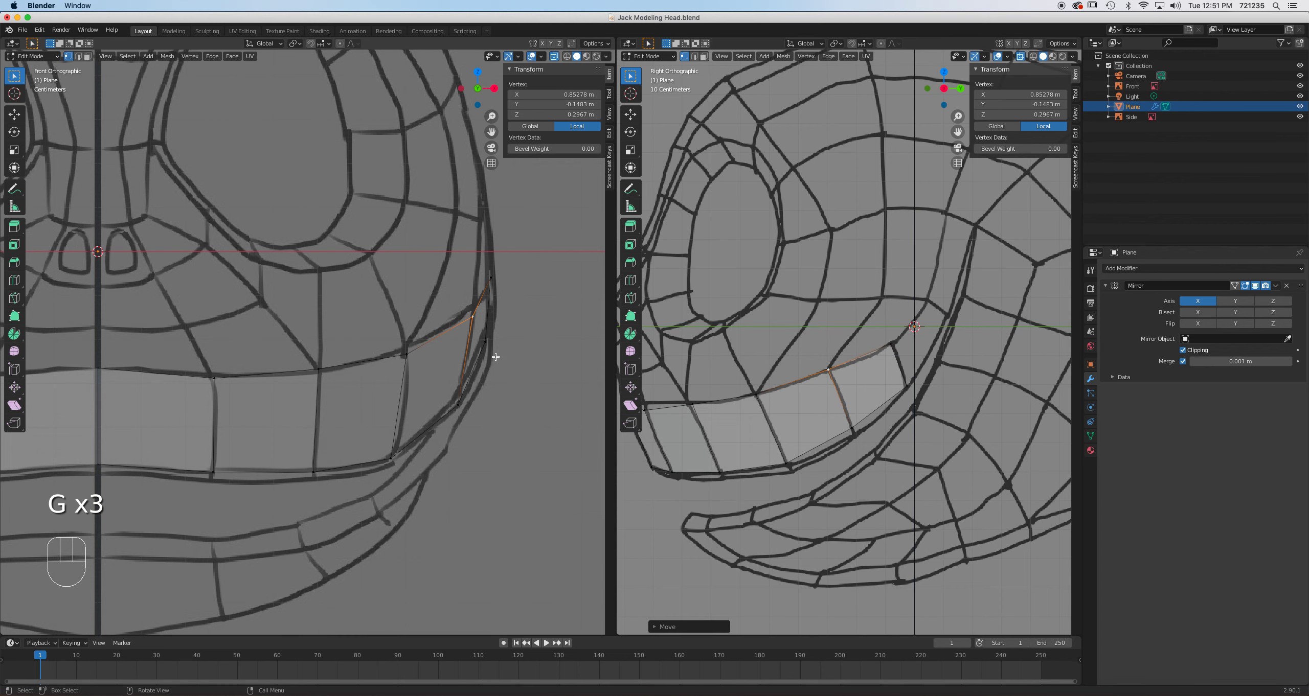
Extrude the strip's end edge up and back in the side view to a median of about local Y 0.02 m, Z -0.08 m.
{"action": "middle_click_drag", "start_coordinate": [440, 354], "coordinate": [383, 390], "text": "shift"}
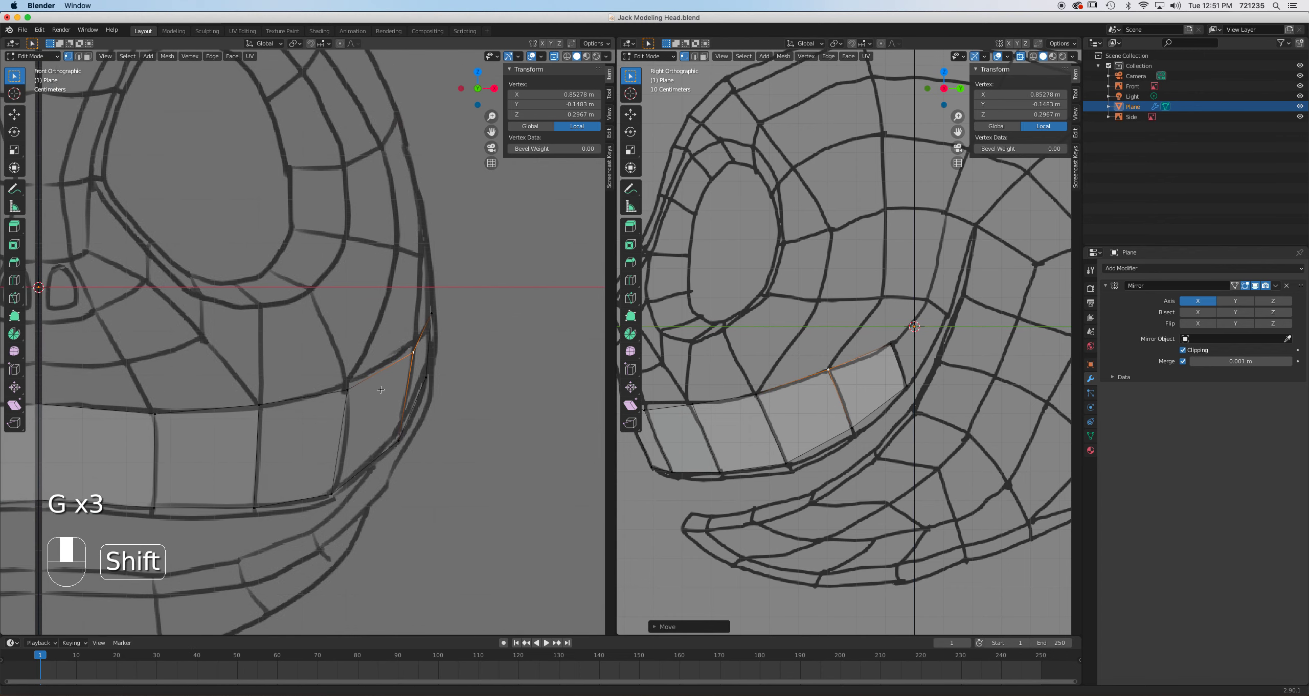
{"action": "key", "text": "2"}
{"action": "left_click", "coordinate": [906, 373]}
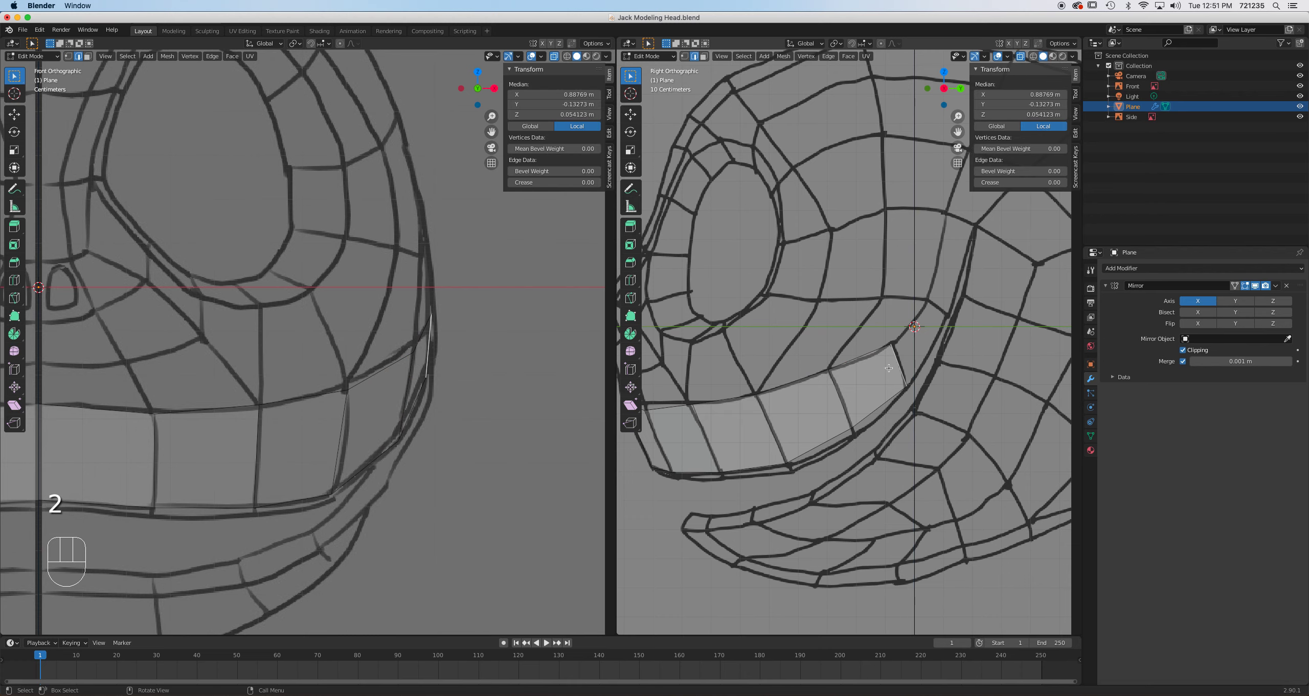
{"action": "key", "text": "e"}
{"action": "left_click", "coordinate": [934, 320]}
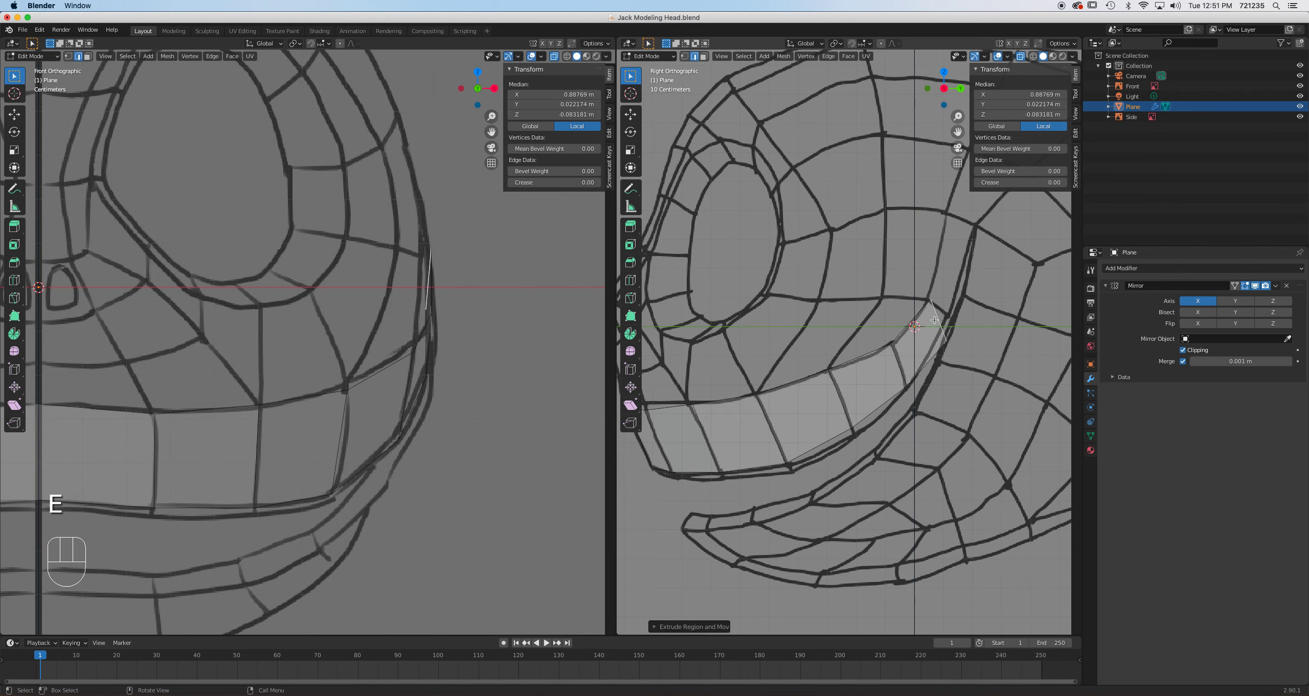
Rotate, scale and move the extruded edge onto the next topology line in the side view, at a median of about local Y 0.07 m, Z -0.08 m.
{"action": "scroll", "coordinate": [934, 320], "scroll_direction": "up", "scroll_amount": 5}
{"action": "key", "text": "r"}
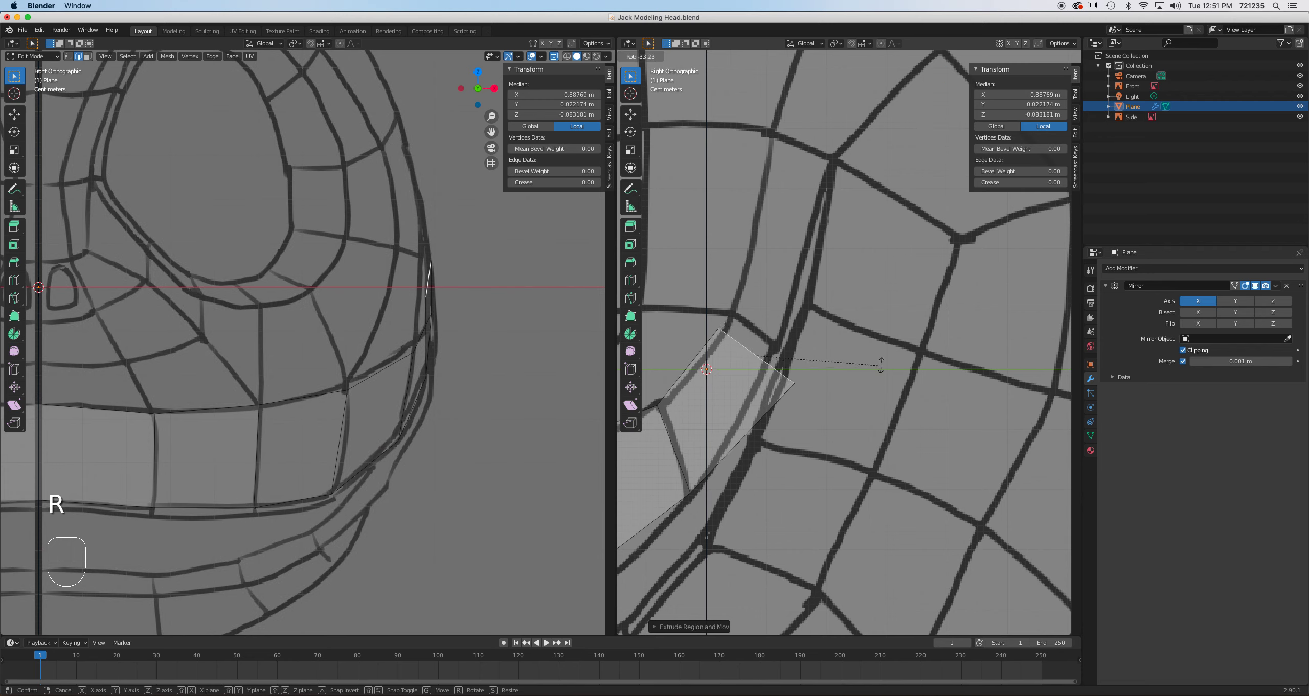
{"action": "left_click", "coordinate": [880, 364]}
{"action": "key", "text": "s"}
{"action": "left_click", "coordinate": [864, 414]}
{"action": "key", "text": "g"}
{"action": "left_click", "coordinate": [854, 380]}
{"action": "key", "text": "s"}
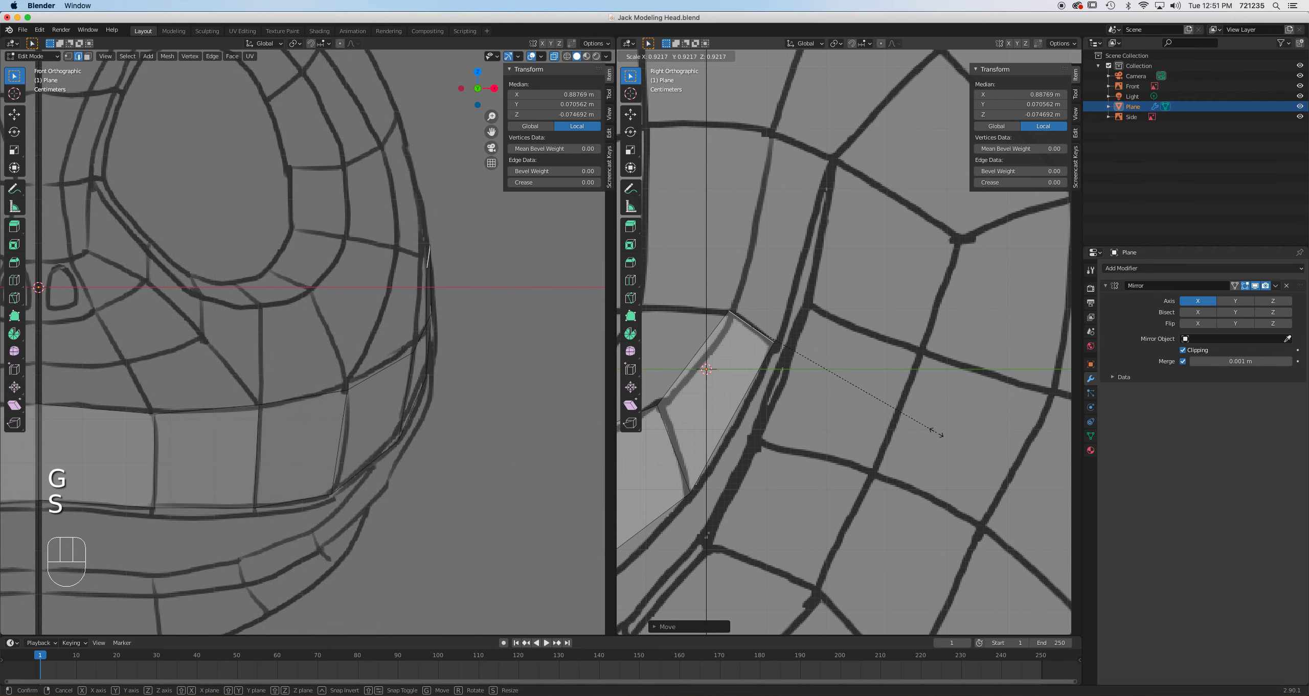
{"action": "left_click", "coordinate": [882, 404]}
{"action": "key", "text": "g"}
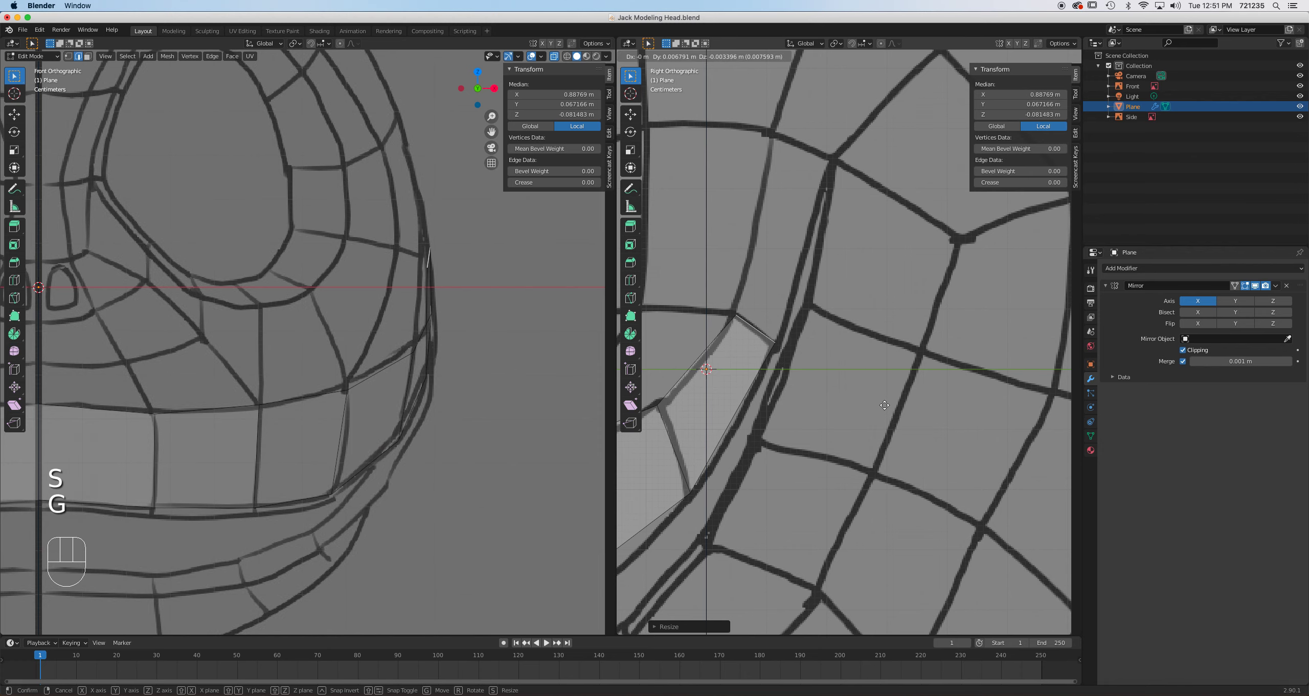
{"action": "left_click", "coordinate": [884, 406]}
Move the extruded edge outward in the top view to a median of about local X 0.90 m and nudge it in the front view.
{"action": "scroll", "coordinate": [428, 294], "scroll_direction": "up", "scroll_amount": 4}
{"action": "middle_click_drag", "start_coordinate": [464, 343], "coordinate": [330, 382], "text": "shift"}
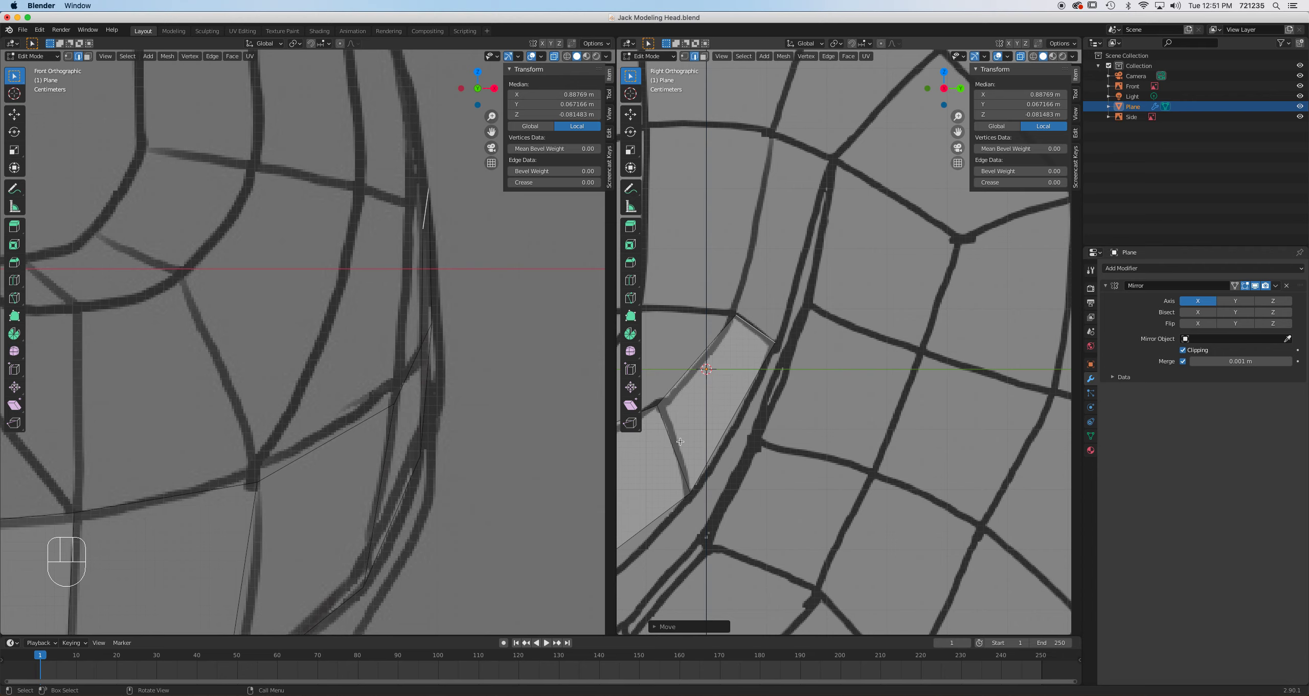
{"action": "left_click", "coordinate": [438, 429]}
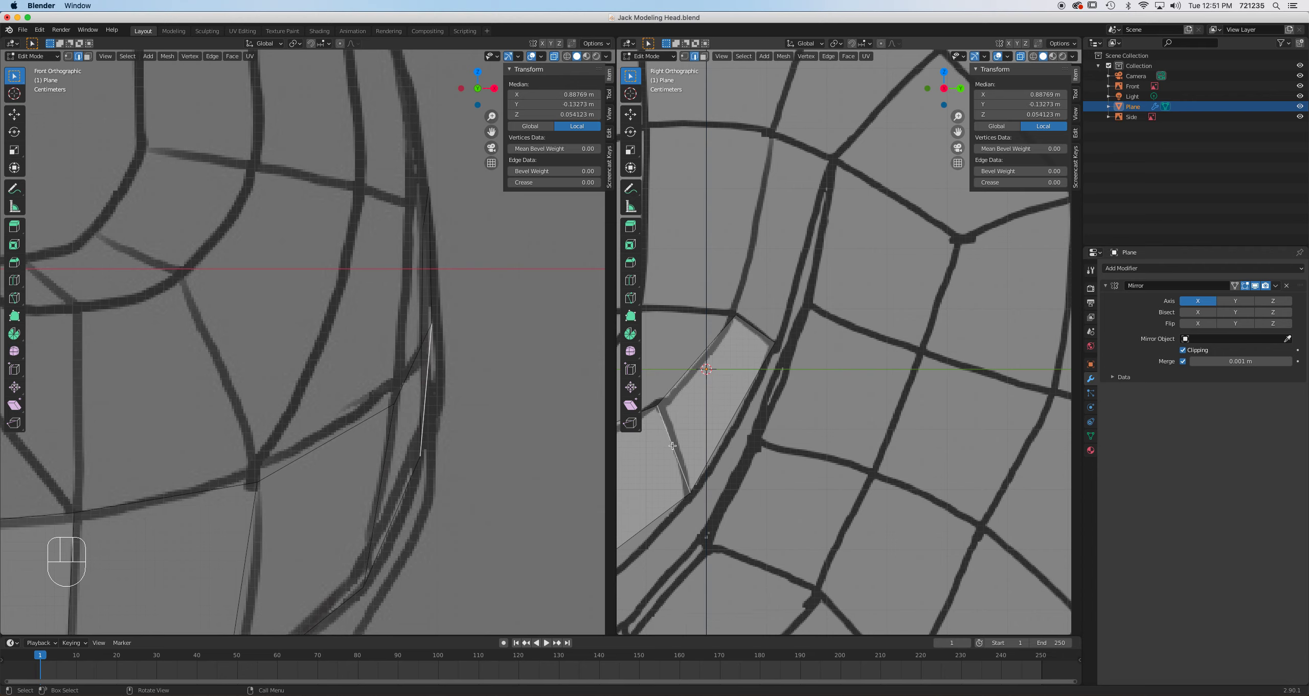
{"action": "left_click", "coordinate": [422, 213]}
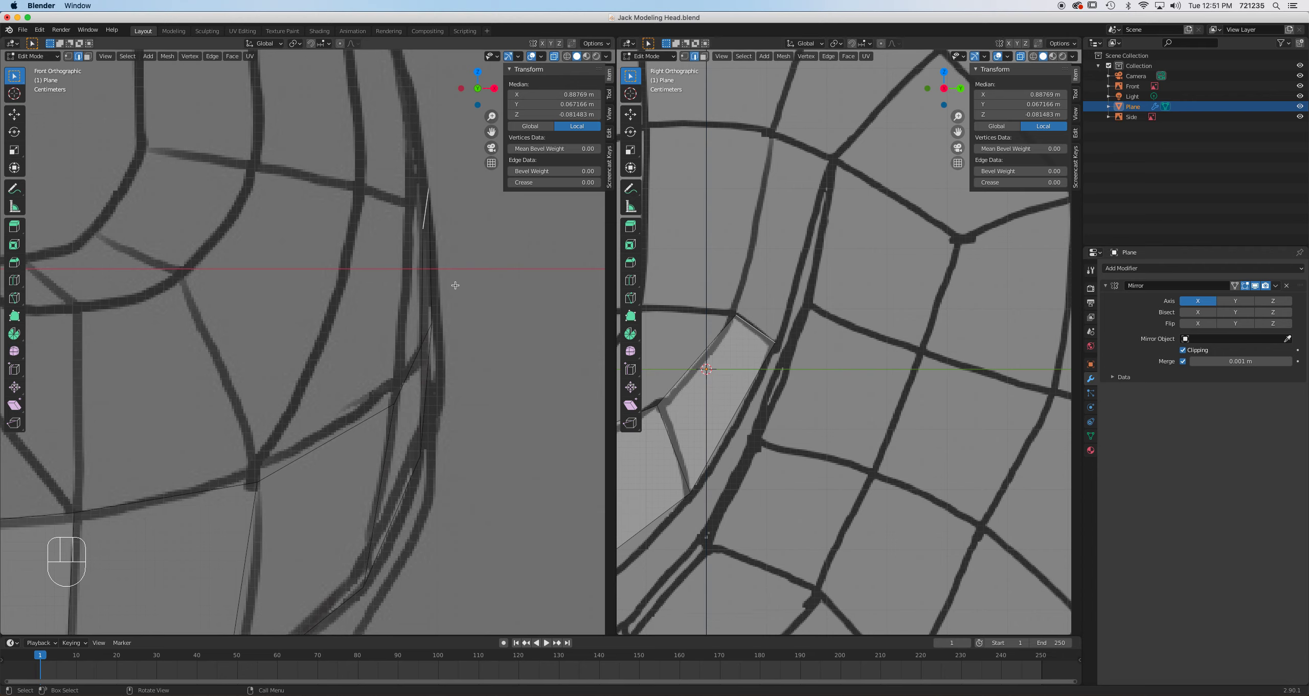
{"action": "key", "text": "KP_7"}
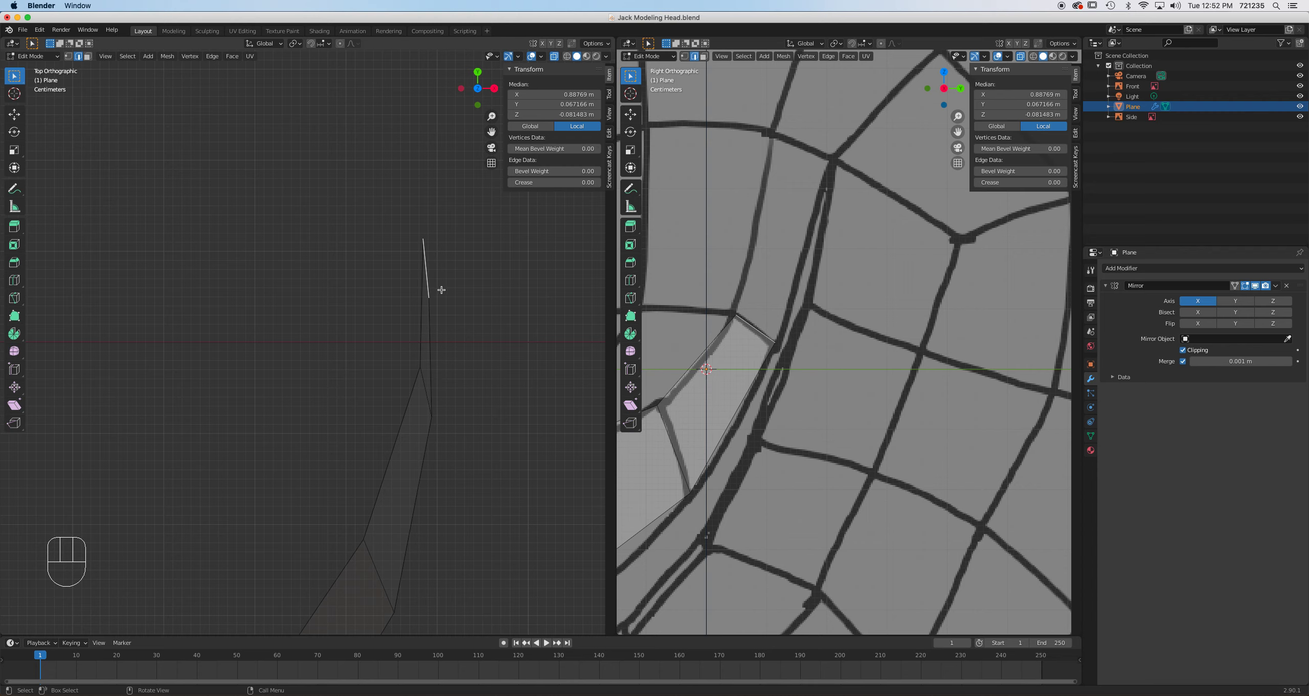
{"action": "key", "text": "g"}
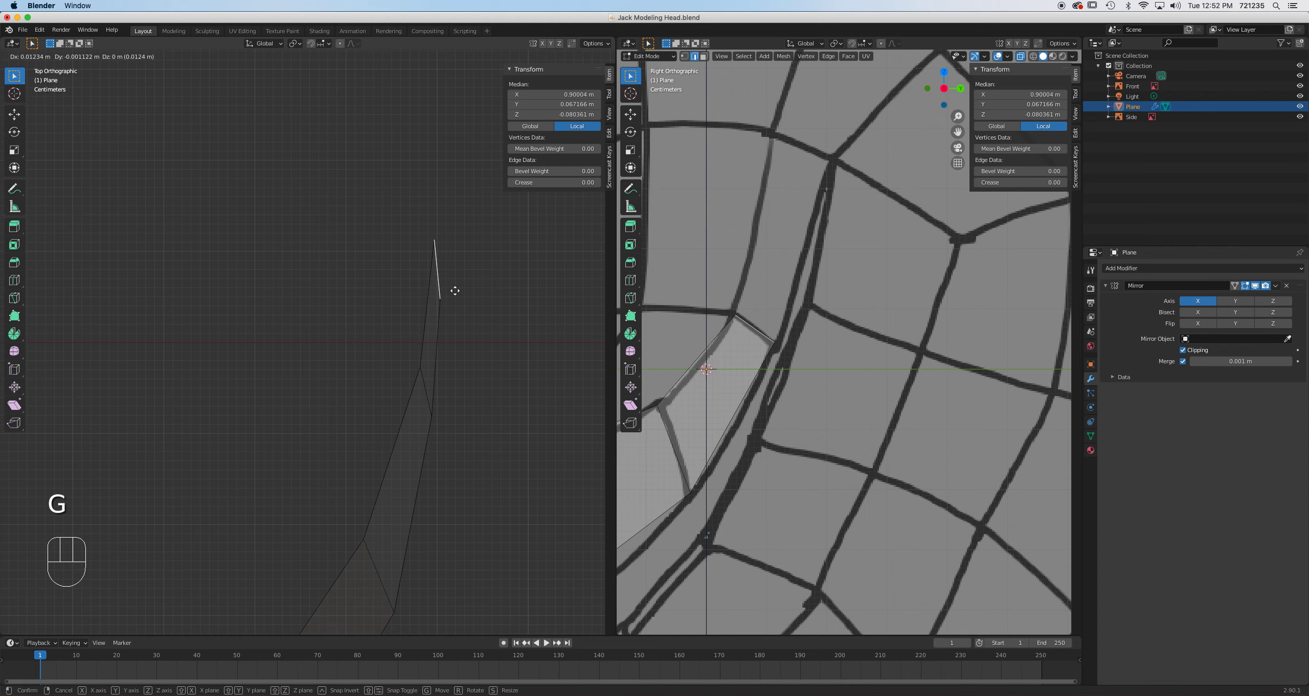
{"action": "left_click", "coordinate": [455, 291]}
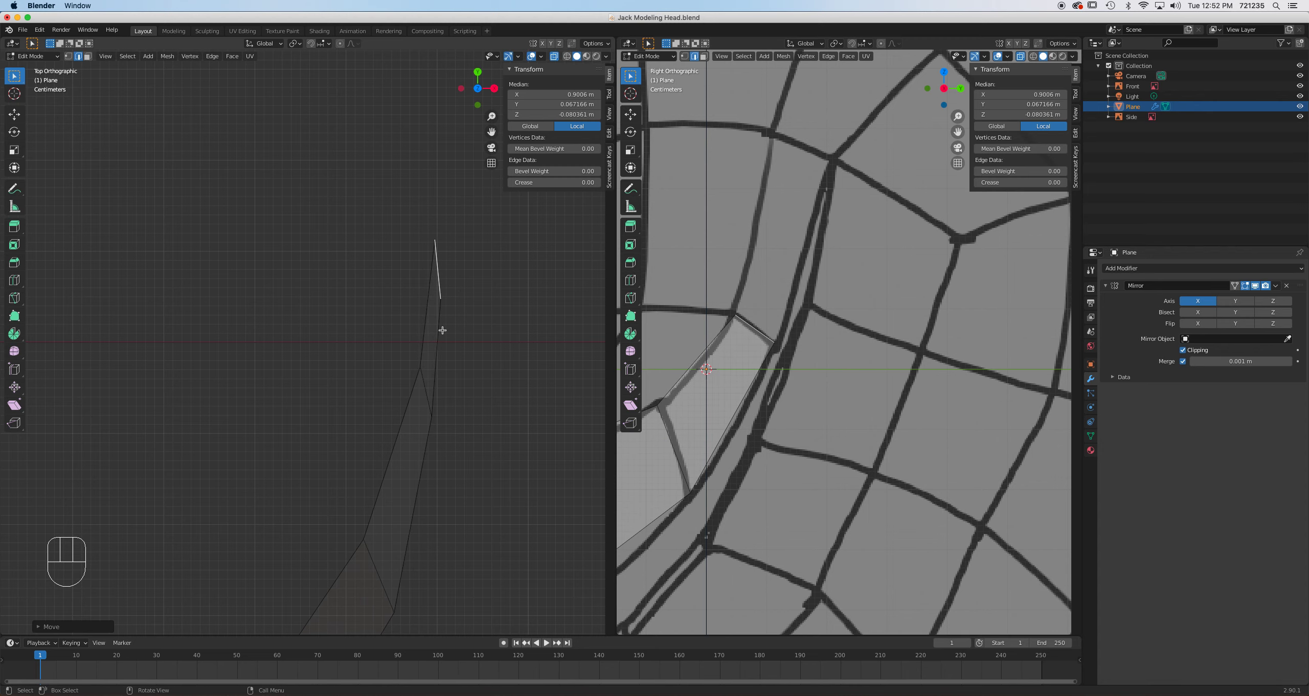
{"action": "key", "text": "KP_1"}
{"action": "key", "text": "g"}
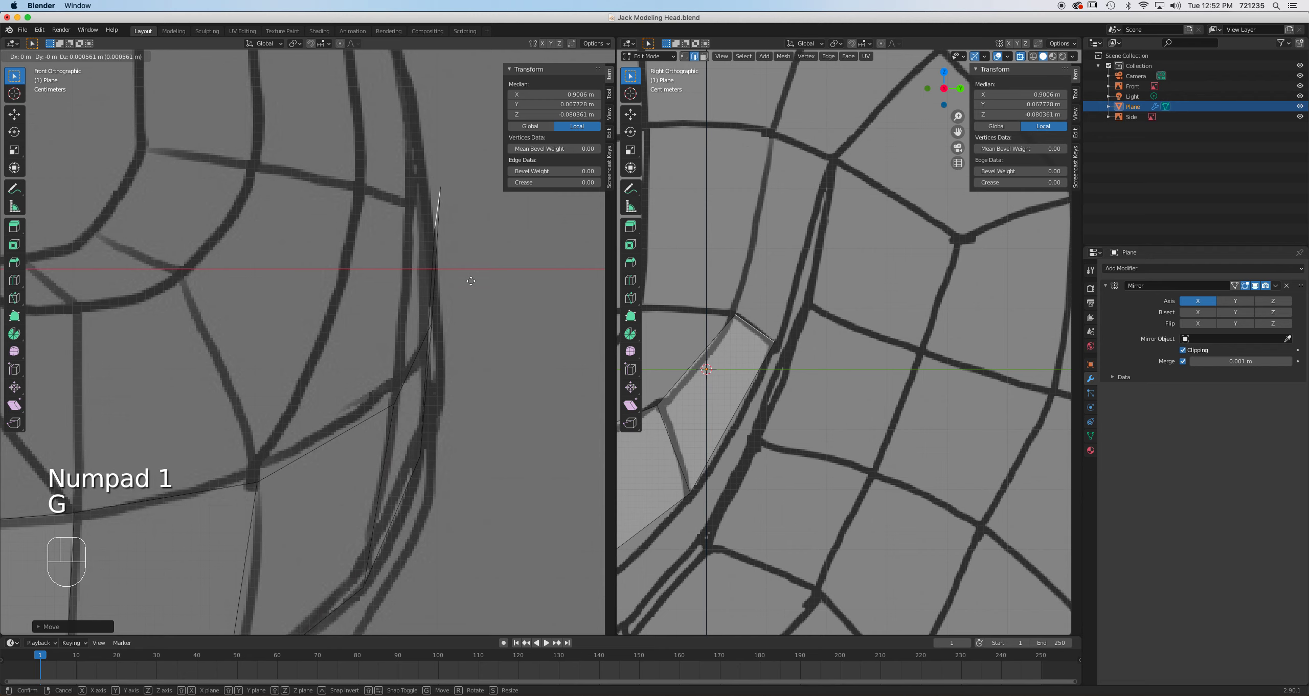
{"action": "left_click", "coordinate": [471, 281]}
In the front view, adjust the extruded edge's lower and upper vertices to follow the head outline, at a median of about local X 0.90 m, Y 0.07 m.
{"action": "key", "text": "1"}
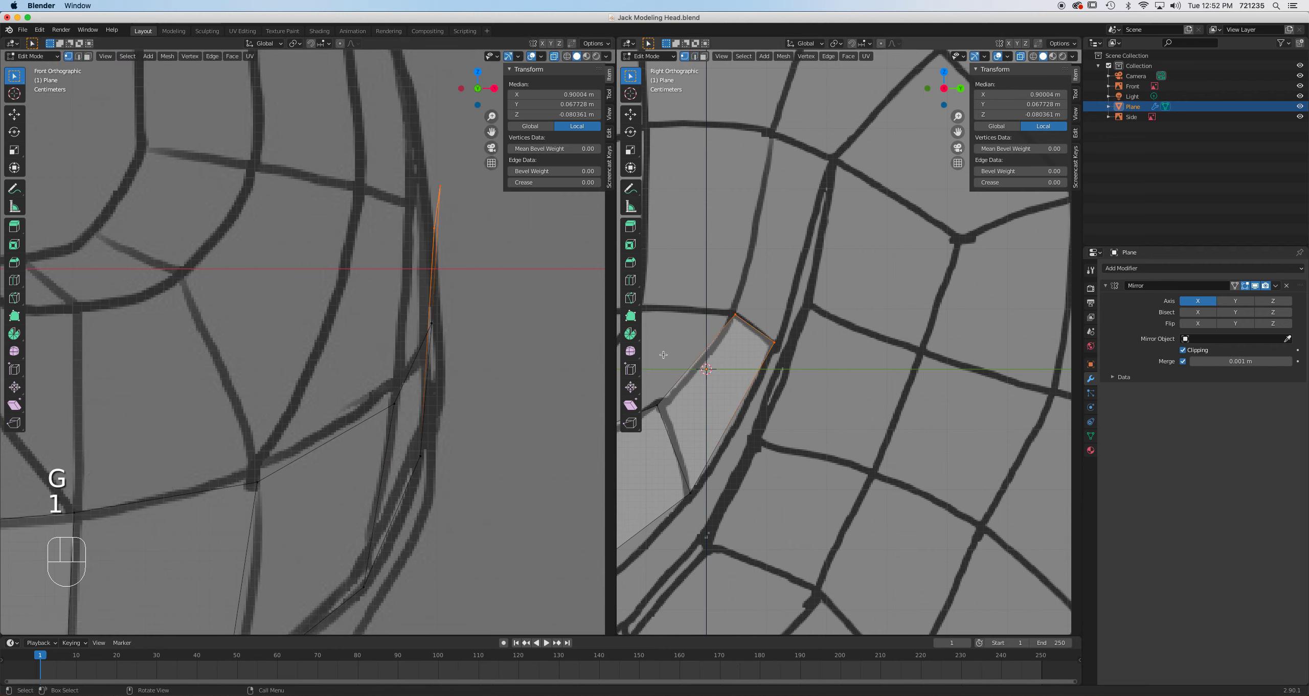
{"action": "left_click", "coordinate": [774, 347]}
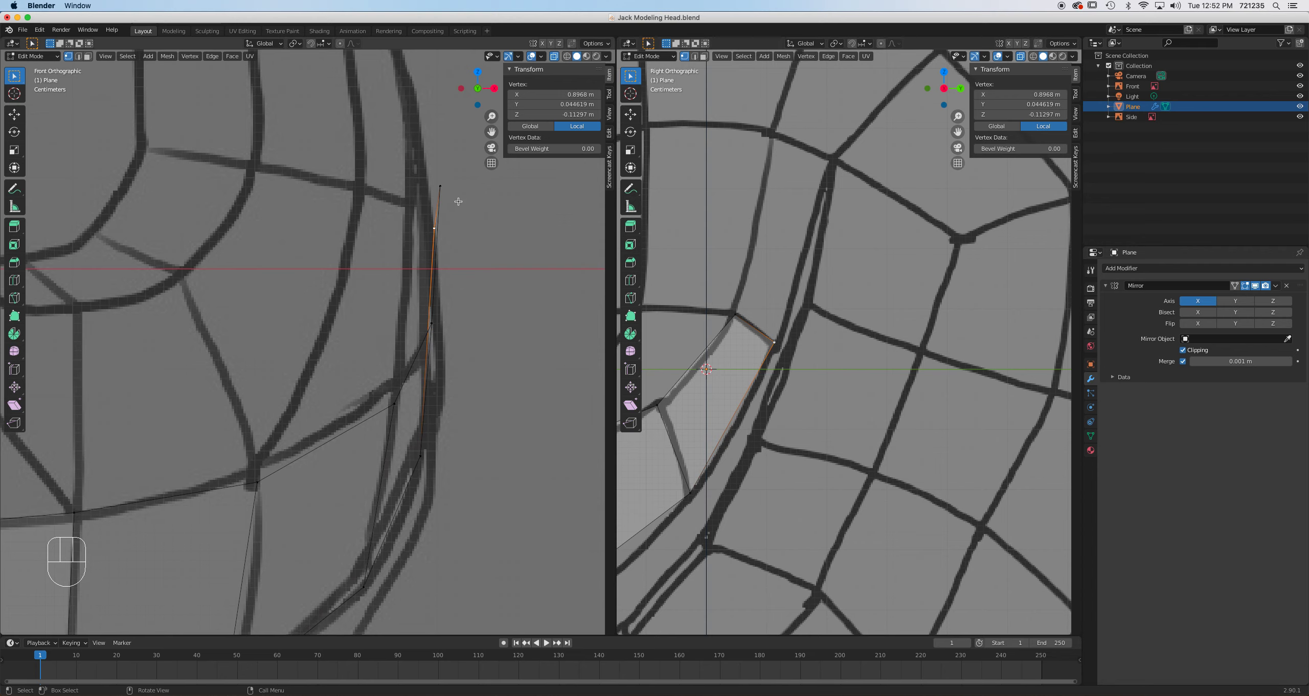
{"action": "left_click", "coordinate": [441, 224]}
{"action": "left_click", "coordinate": [440, 225]}
{"action": "key", "text": "g"}
{"action": "left_click", "coordinate": [470, 233]}
{"action": "left_click", "coordinate": [439, 188], "text": "shift"}
{"action": "key", "text": "g"}
{"action": "key", "text": "g"}
{"action": "left_click", "coordinate": [466, 268]}
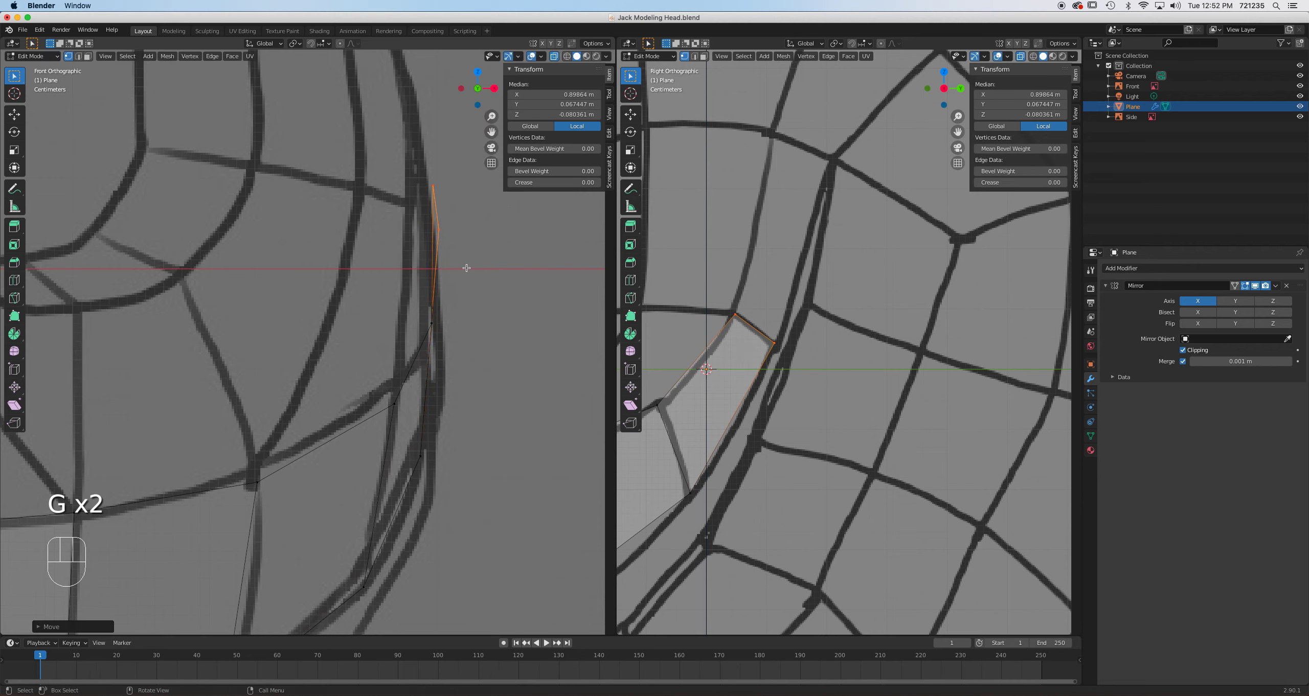
Move the strip's outer side vertex slightly inward in the front view so it lines up with the reference outline.
{"action": "left_click", "coordinate": [425, 323]}
{"action": "key", "text": "g"}
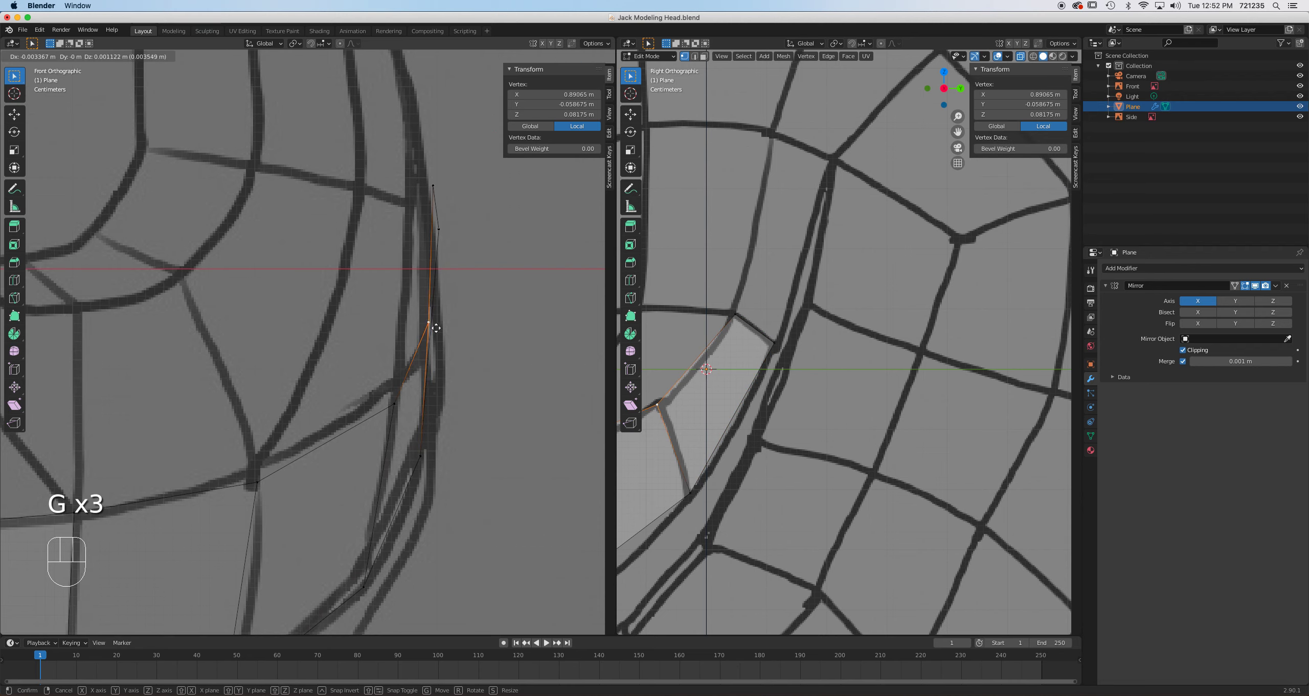
{"action": "left_click", "coordinate": [427, 324]}
{"action": "middle_click_drag", "start_coordinate": [501, 377], "coordinate": [479, 394]}
{"action": "key", "text": "KP_1"}
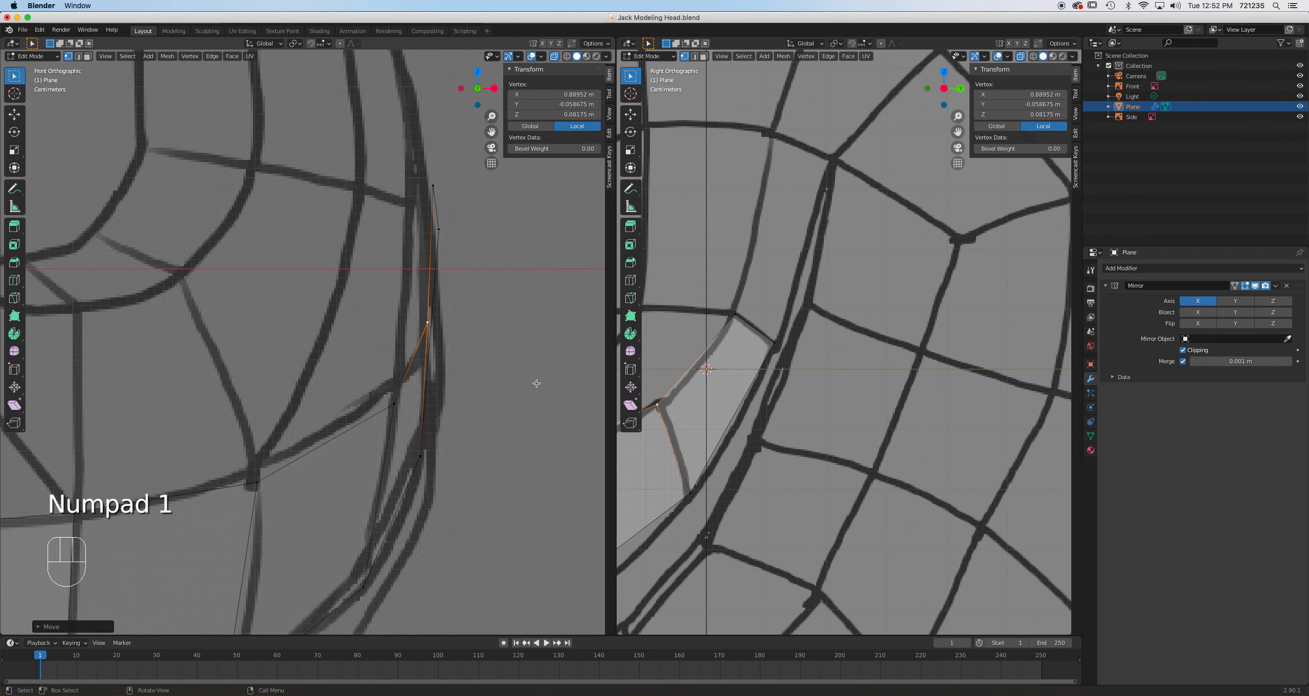
Select the edge at the strip's upper end and inspect the face strip from an angled view with X-ray off.
{"action": "key", "text": "2"}
{"action": "left_click", "coordinate": [760, 332]}
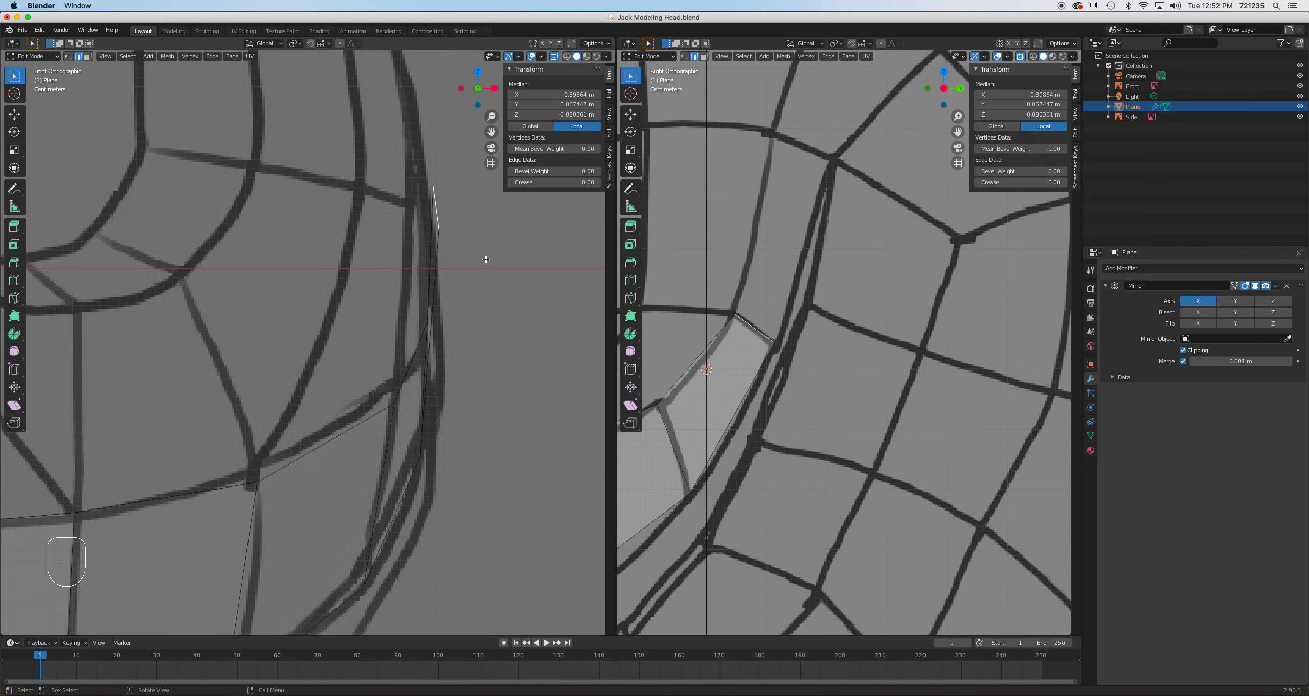
{"action": "scroll", "coordinate": [431, 159], "scroll_direction": "down", "scroll_amount": 4}
{"action": "middle_click_drag", "start_coordinate": [438, 176], "coordinate": [460, 144]}
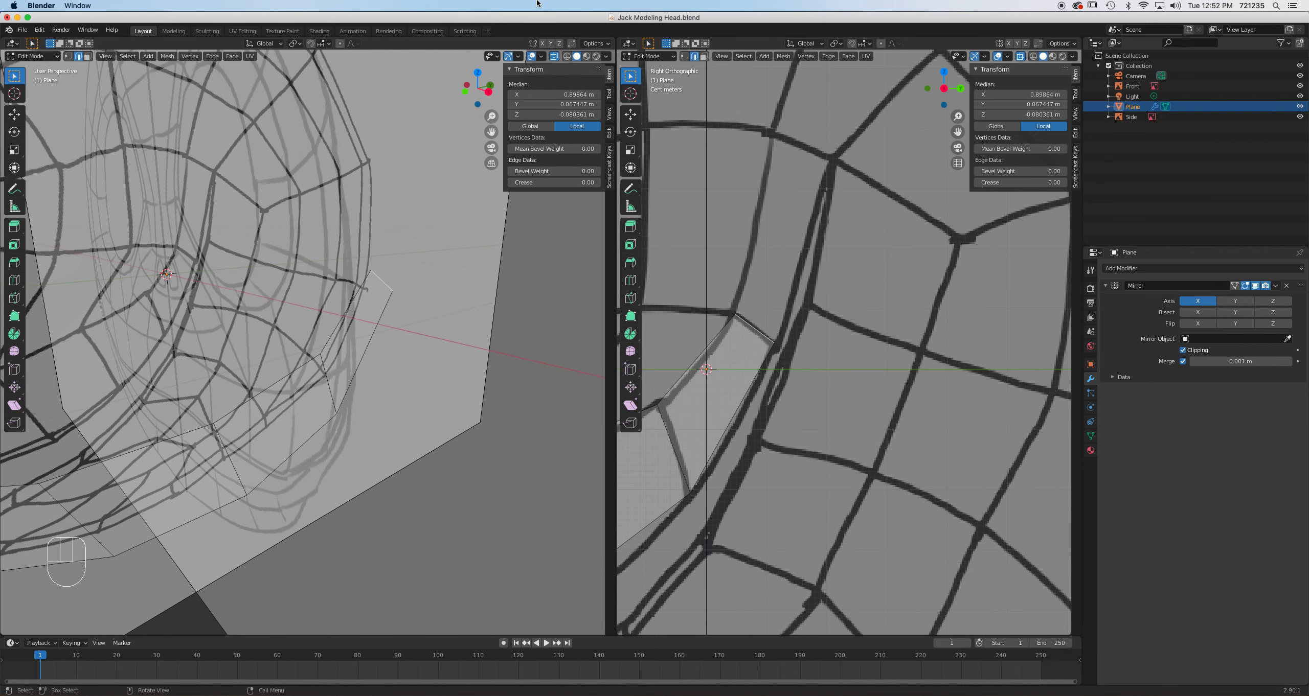
{"action": "left_click", "coordinate": [554, 56]}
{"action": "scroll", "coordinate": [329, 373], "scroll_direction": "down", "scroll_amount": 4}
{"action": "scroll", "coordinate": [330, 373], "scroll_direction": "up", "scroll_amount": 3}
{"action": "scroll", "coordinate": [330, 373], "scroll_direction": "down", "scroll_amount": 4}
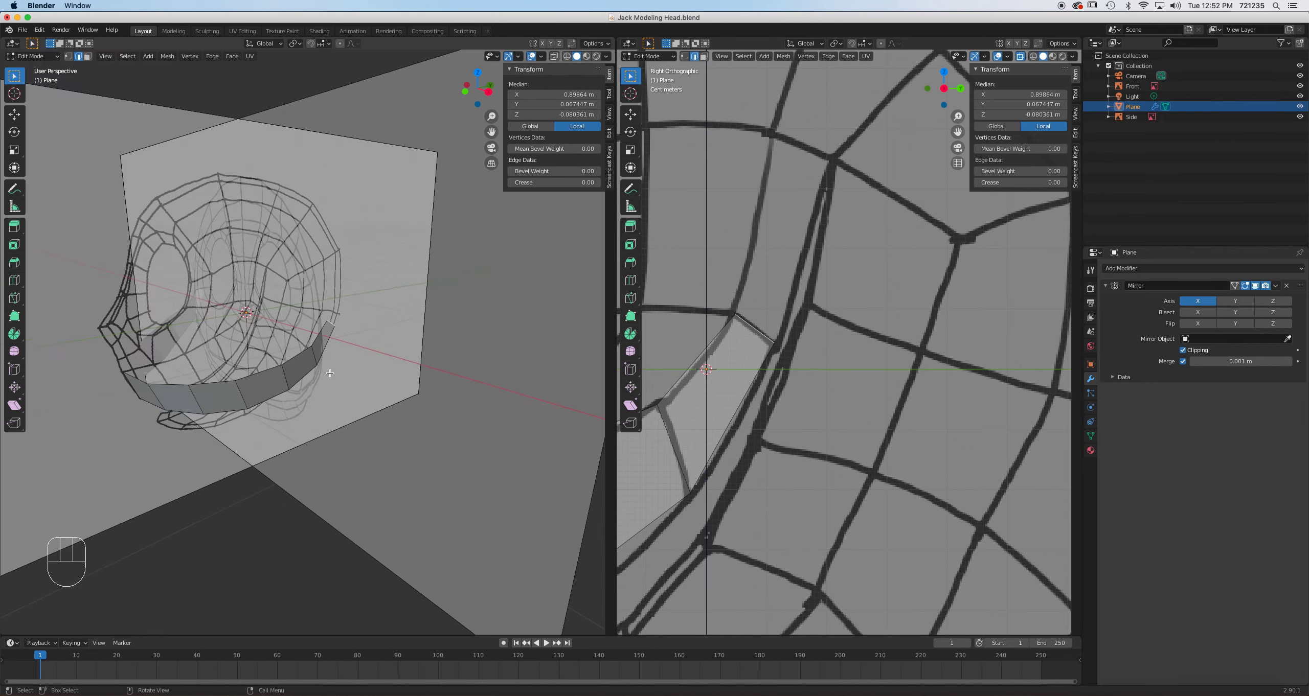
{"action": "scroll", "coordinate": [330, 373], "scroll_direction": "up", "scroll_amount": 3}
{"action": "scroll", "coordinate": [355, 367], "scroll_direction": "up", "scroll_amount": 1}
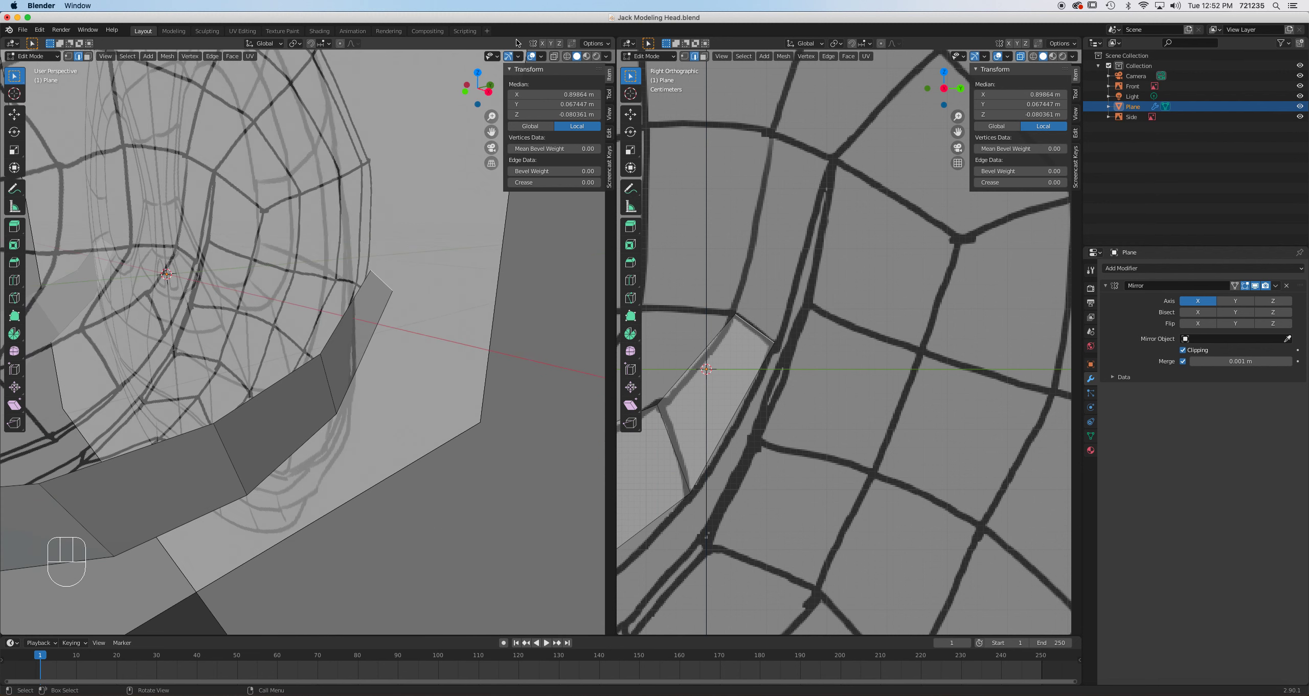
{"action": "left_click", "coordinate": [553, 57]}
{"action": "key", "text": "KP_1"}
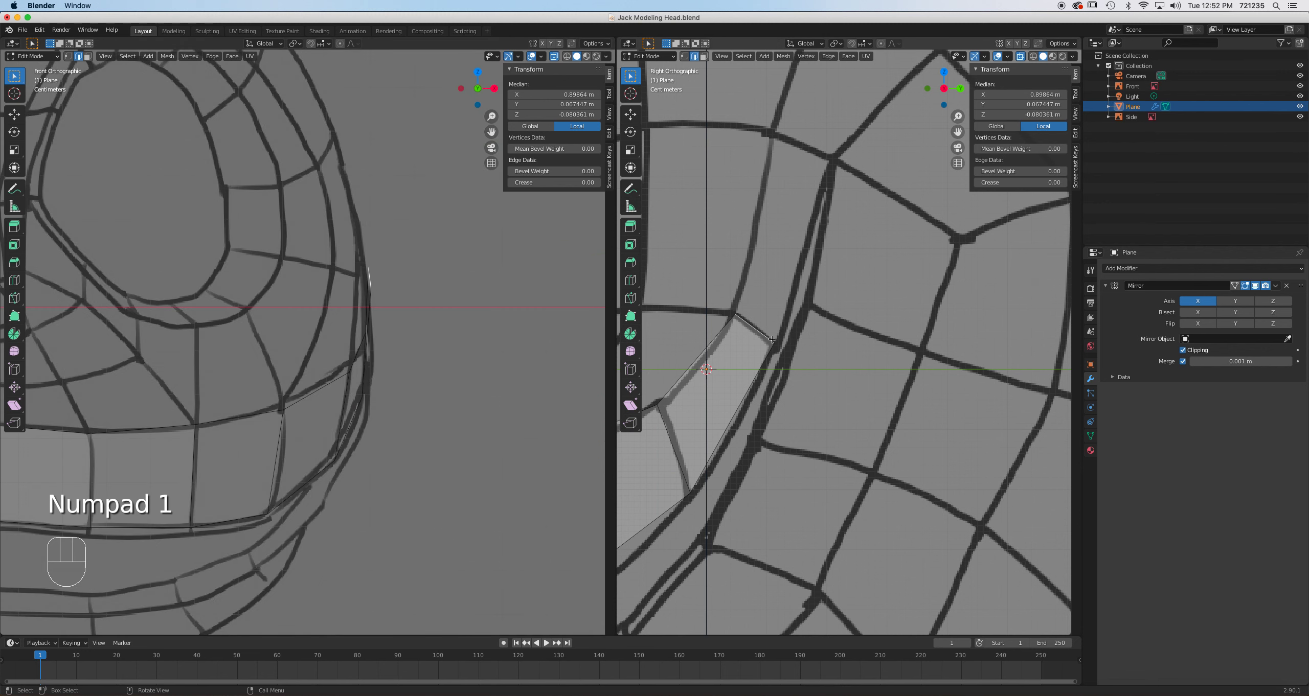
Extrude the strip's upper end edge to the next reference row in the side view and place both new corners on the line intersections.
{"action": "key", "text": "e"}
{"action": "left_click", "coordinate": [816, 161]}
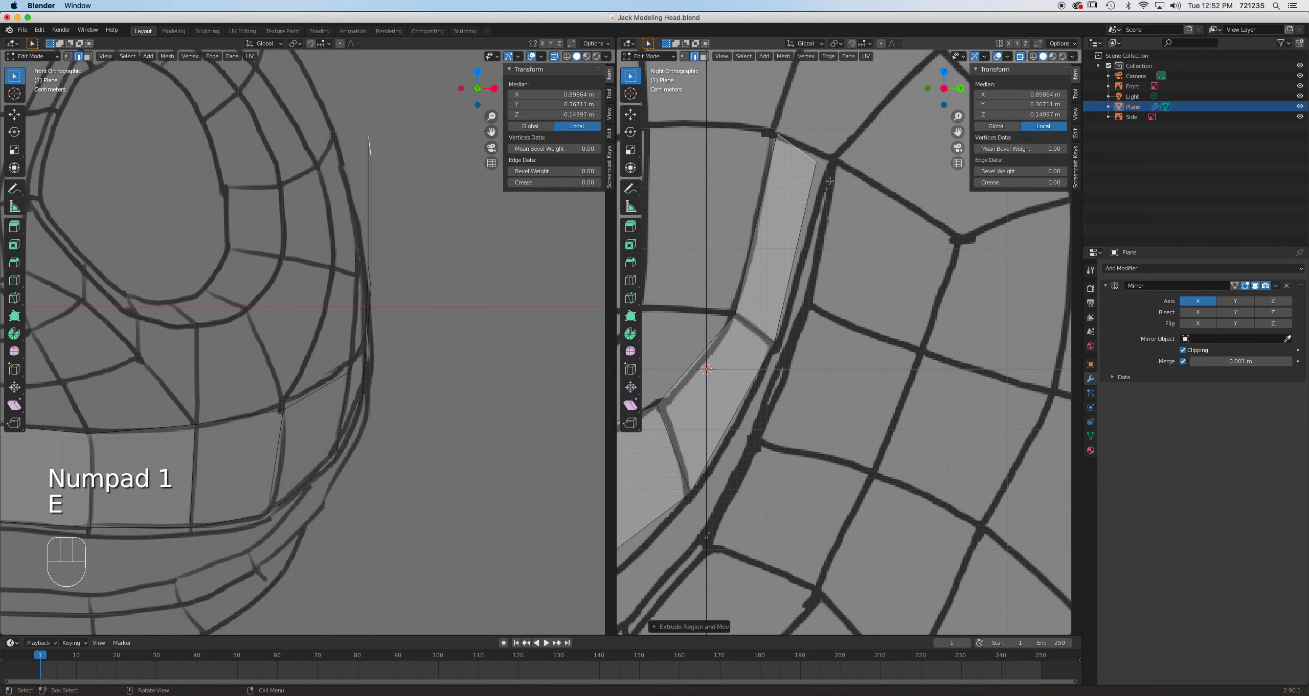
{"action": "key", "text": "1"}
{"action": "left_click", "coordinate": [821, 165]}
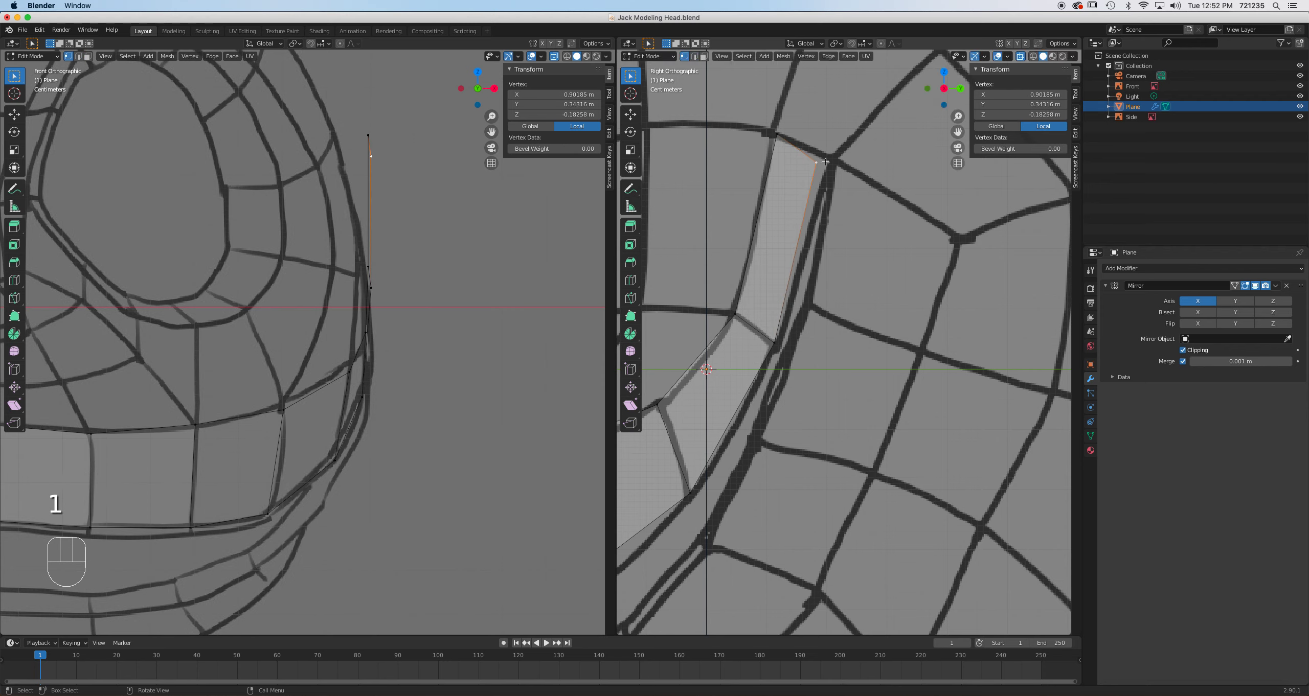
{"action": "key", "text": "g"}
{"action": "left_click", "coordinate": [841, 164]}
{"action": "left_click", "coordinate": [778, 135]}
{"action": "key", "text": "g"}
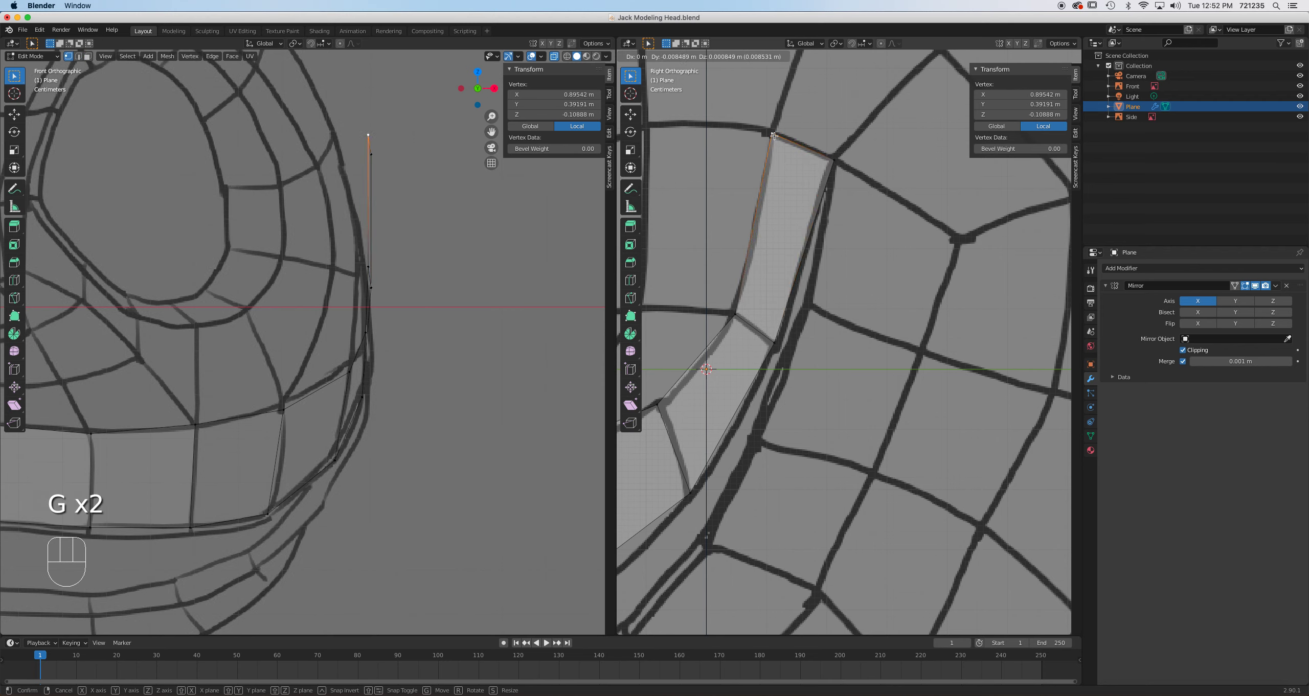
{"action": "left_click", "coordinate": [772, 134]}
Move the two new end vertices inward in the front view onto the outline of the head reference.
{"action": "left_click", "coordinate": [372, 153], "text": "shift"}
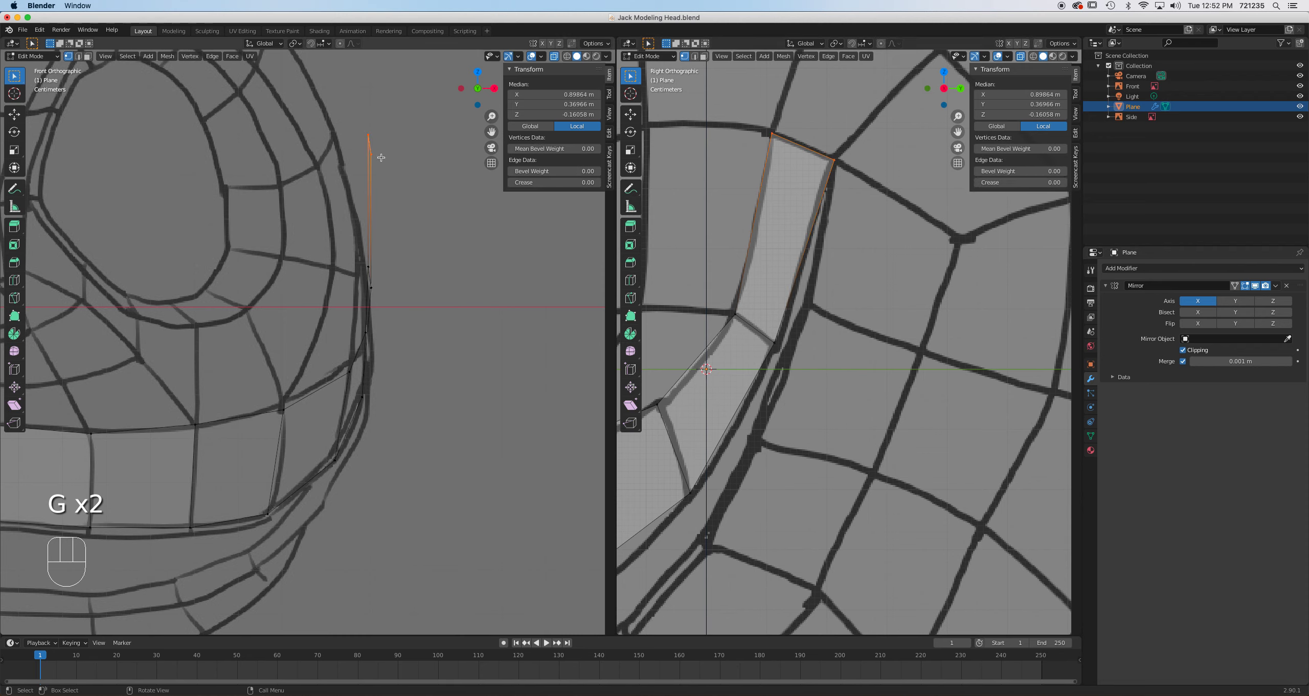
{"action": "key", "text": "g"}
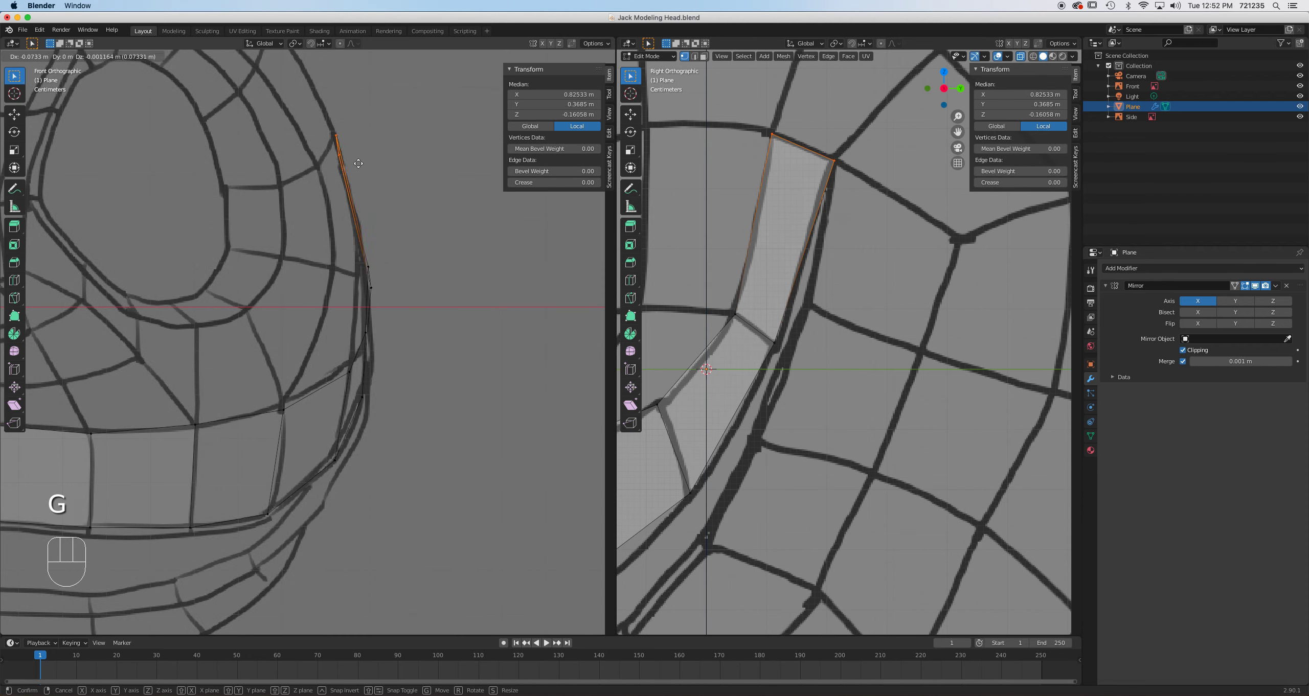
{"action": "left_click", "coordinate": [358, 164]}
Extrude the strip's upper end edge about 0.24 m up and back to the next reference row in the side view.
{"action": "mouse_move", "coordinate": [838, 333]}
{"action": "middle_mouse_down"}
{"action": "mouse_move", "coordinate": [868, 342]}
{"action": "mouse_move", "coordinate": [813, 336]}
{"action": "mouse_move", "coordinate": [862, 336]}
{"action": "middle_mouse_up"}
{"action": "key", "text": "KP_3"}
{"action": "scroll", "coordinate": [864, 327], "scroll_direction": "up", "scroll_amount": 5}
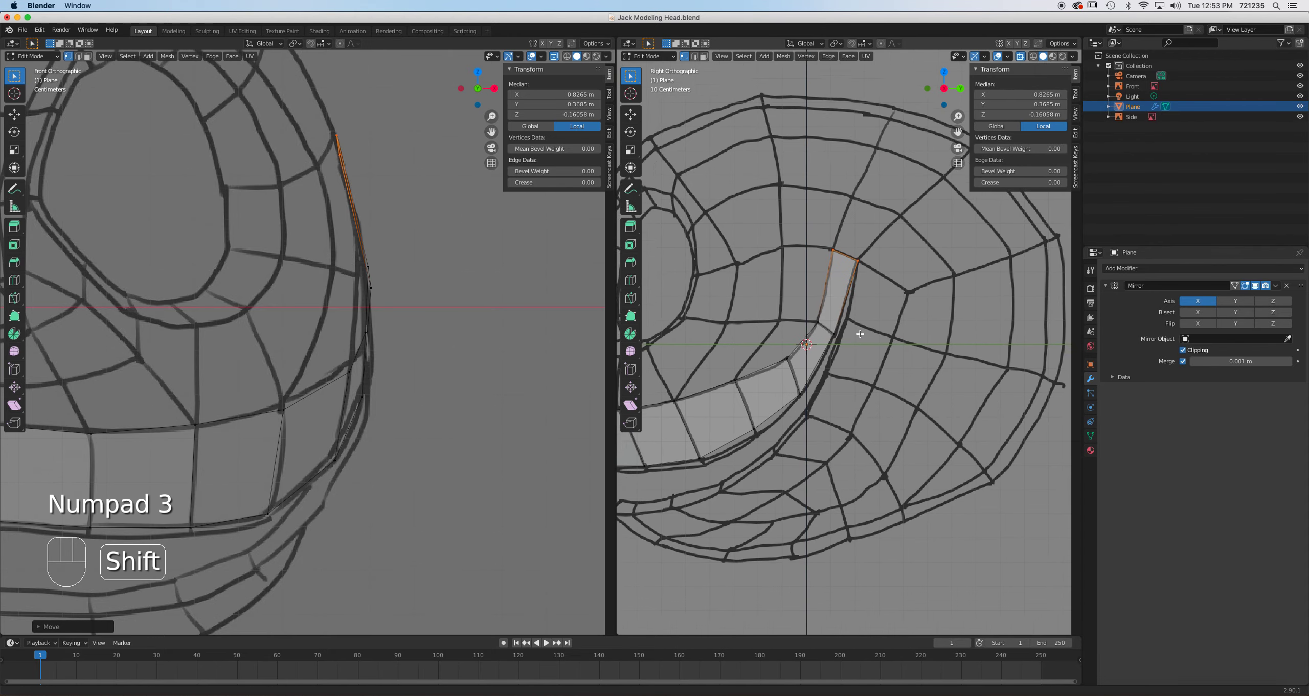
{"action": "middle_click_drag", "start_coordinate": [404, 225], "coordinate": [447, 351], "text": "shift"}
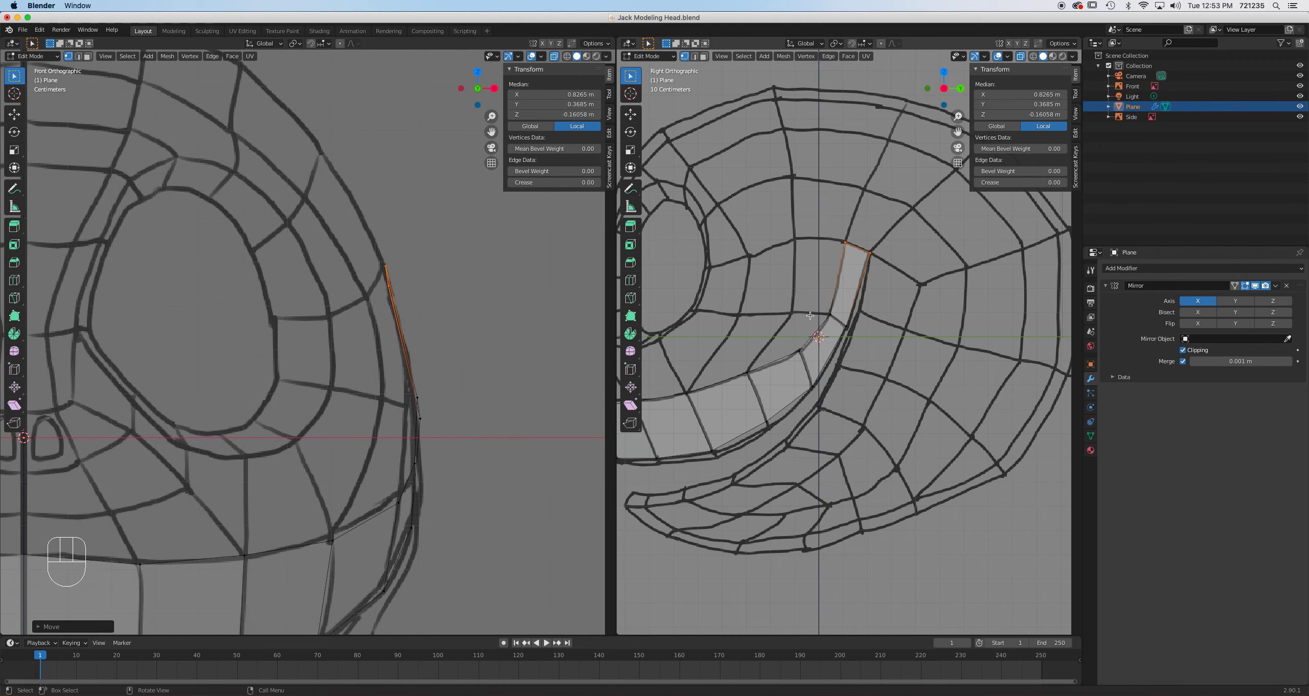
{"action": "key", "text": "2"}
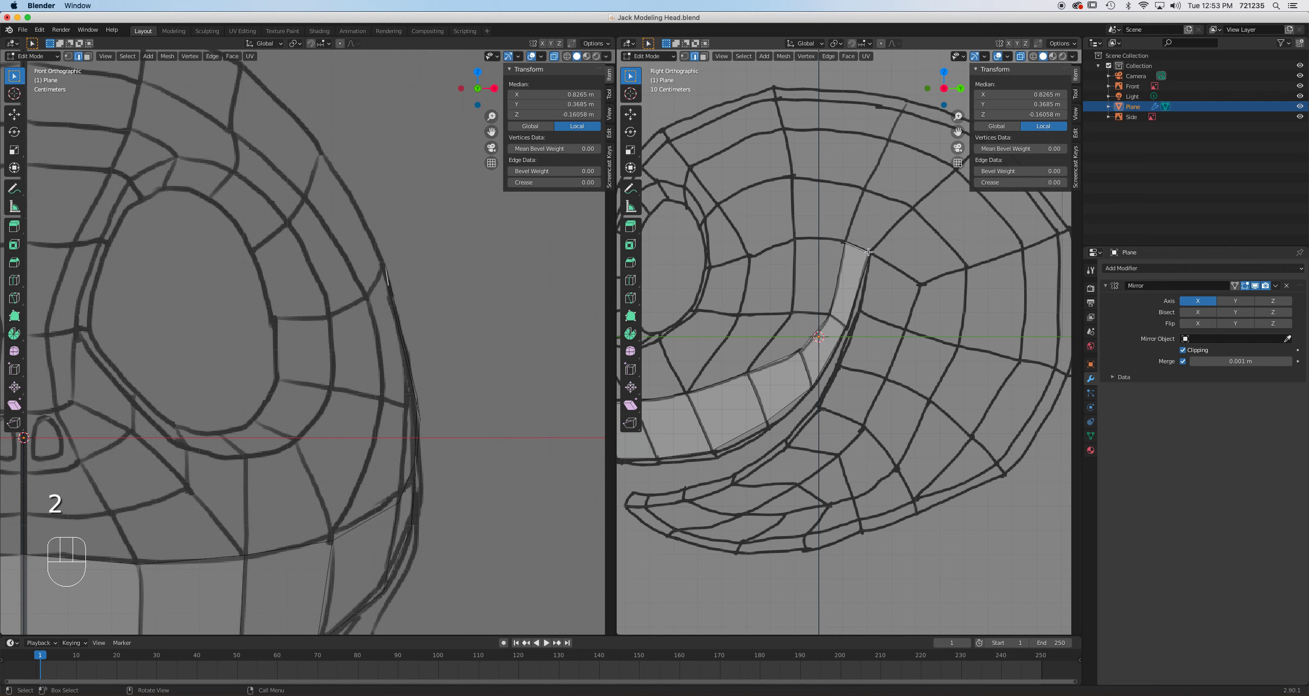
{"action": "key", "text": "e"}
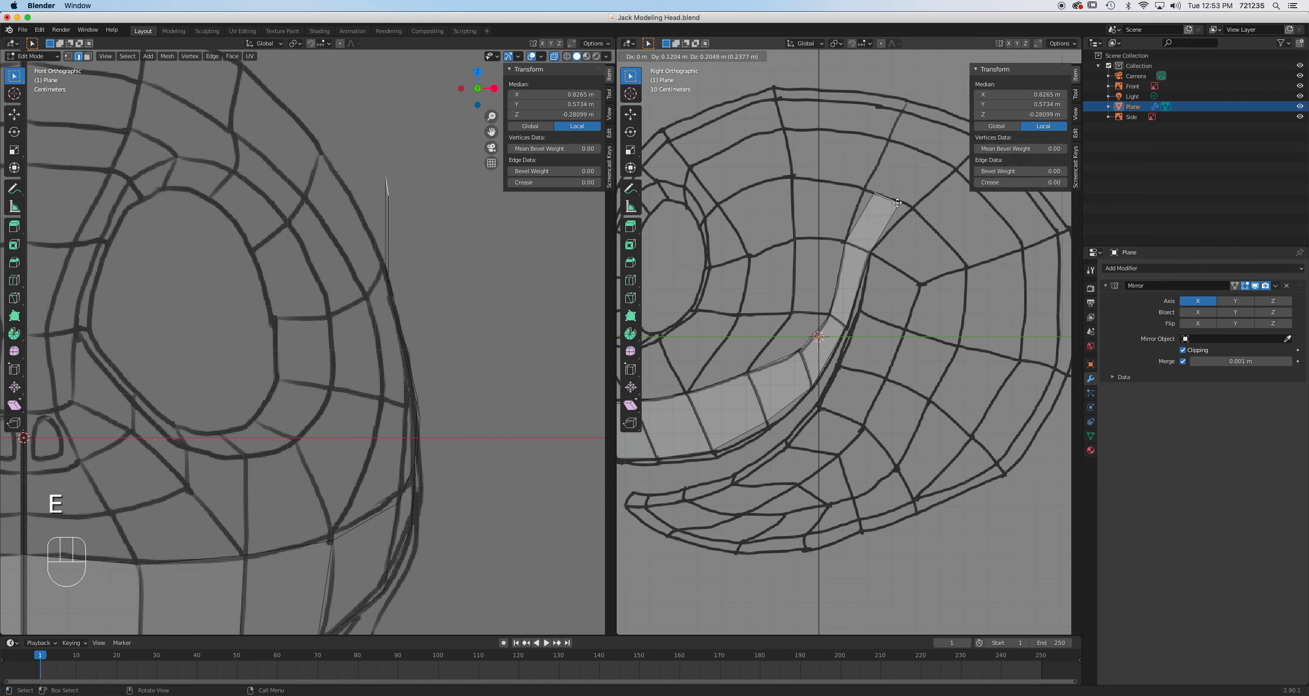
{"action": "left_click", "coordinate": [898, 203]}
Move both corner vertices of the newly extruded edge onto the reference line intersections in the side view.
{"action": "scroll", "coordinate": [801, 269], "scroll_direction": "up", "scroll_amount": 4}
{"action": "middle_click_drag", "start_coordinate": [889, 287], "coordinate": [837, 534], "text": "shift"}
{"action": "key", "text": "1"}
{"action": "left_click", "coordinate": [859, 281]}
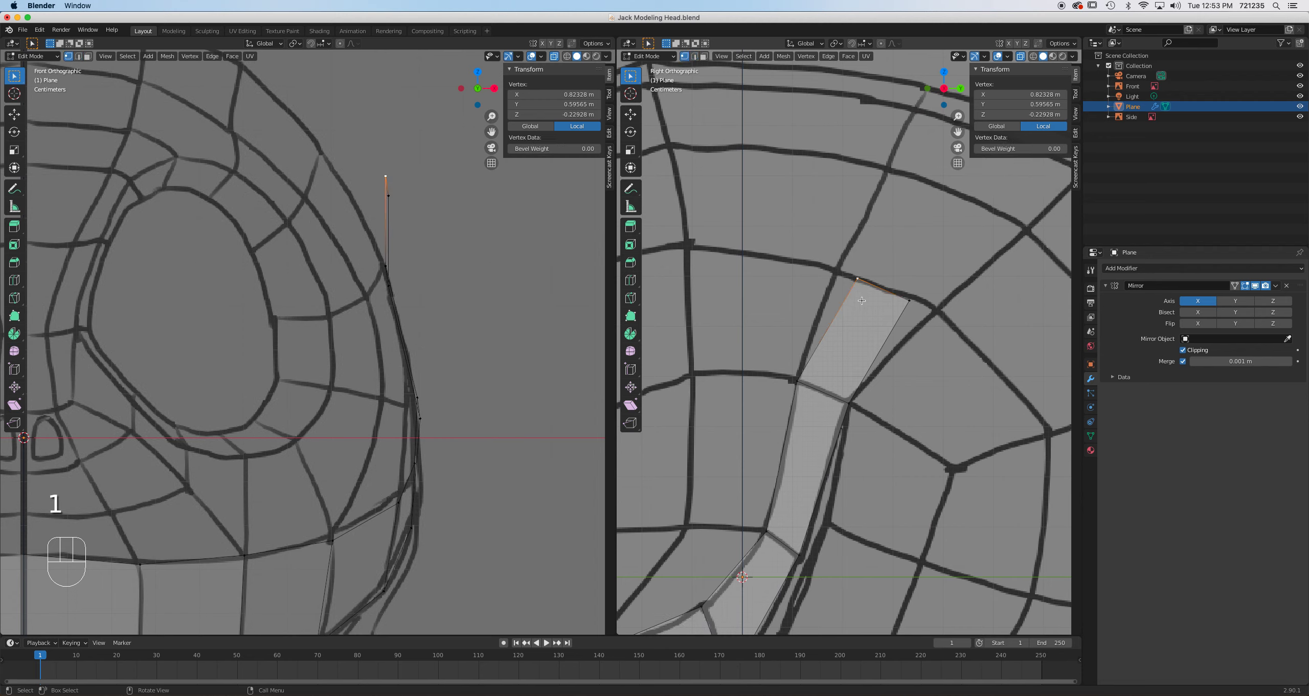
{"action": "key", "text": "g"}
{"action": "left_click", "coordinate": [842, 294]}
{"action": "key", "text": "g"}
{"action": "left_click", "coordinate": [938, 311]}
Move the new end edge inward to the head outline in the front view and fine-tune its position in the side view.
{"action": "left_click_drag", "start_coordinate": [353, 156], "coordinate": [439, 231]}
{"action": "key", "text": "g"}
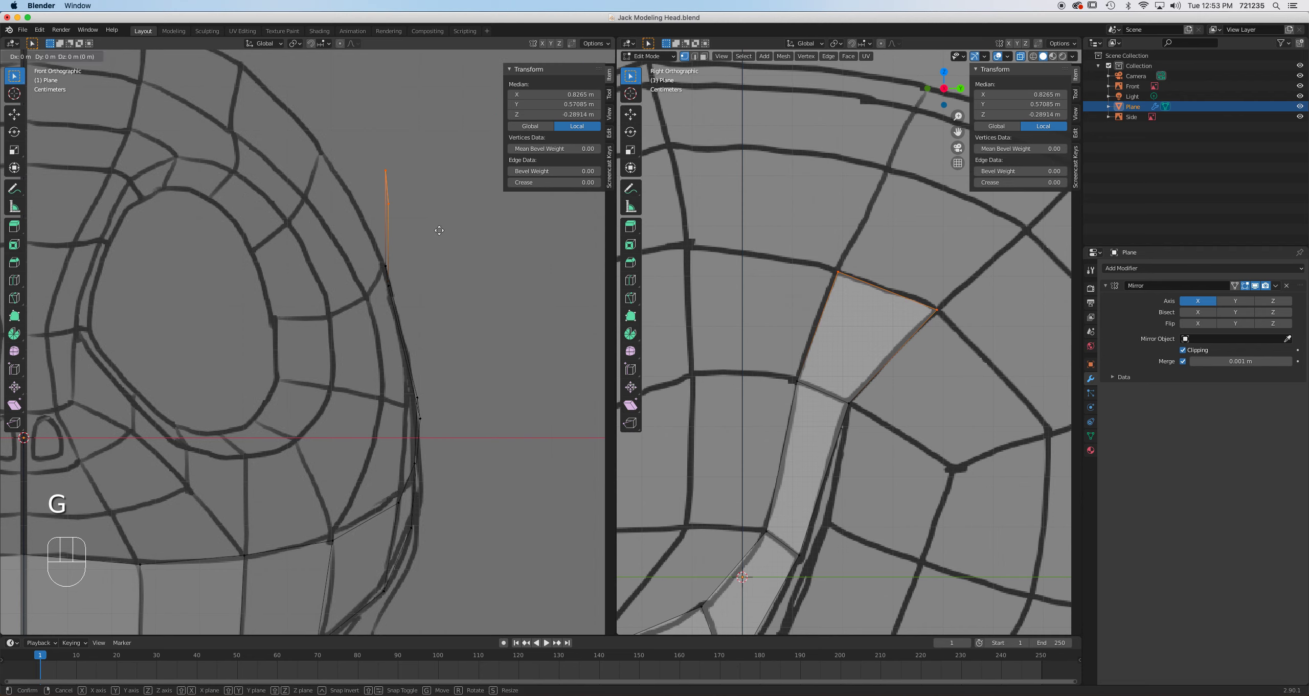
{"action": "left_click", "coordinate": [443, 287]}
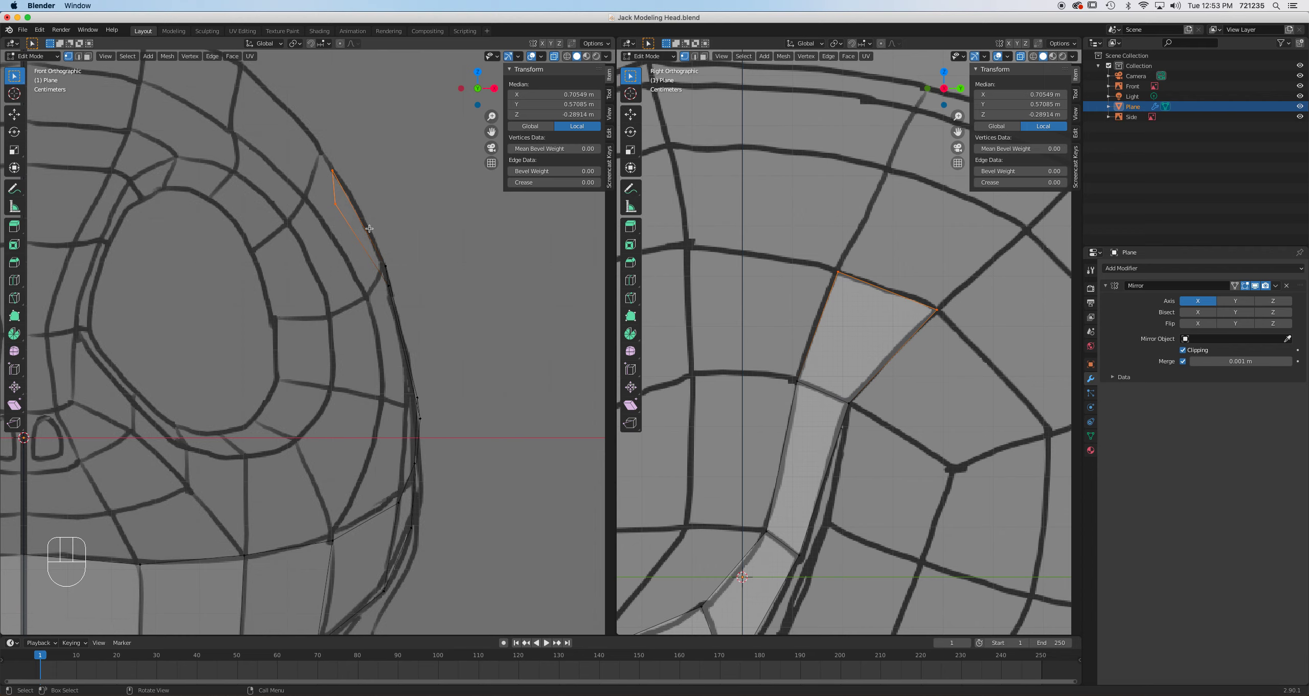
{"action": "key", "text": "g"}
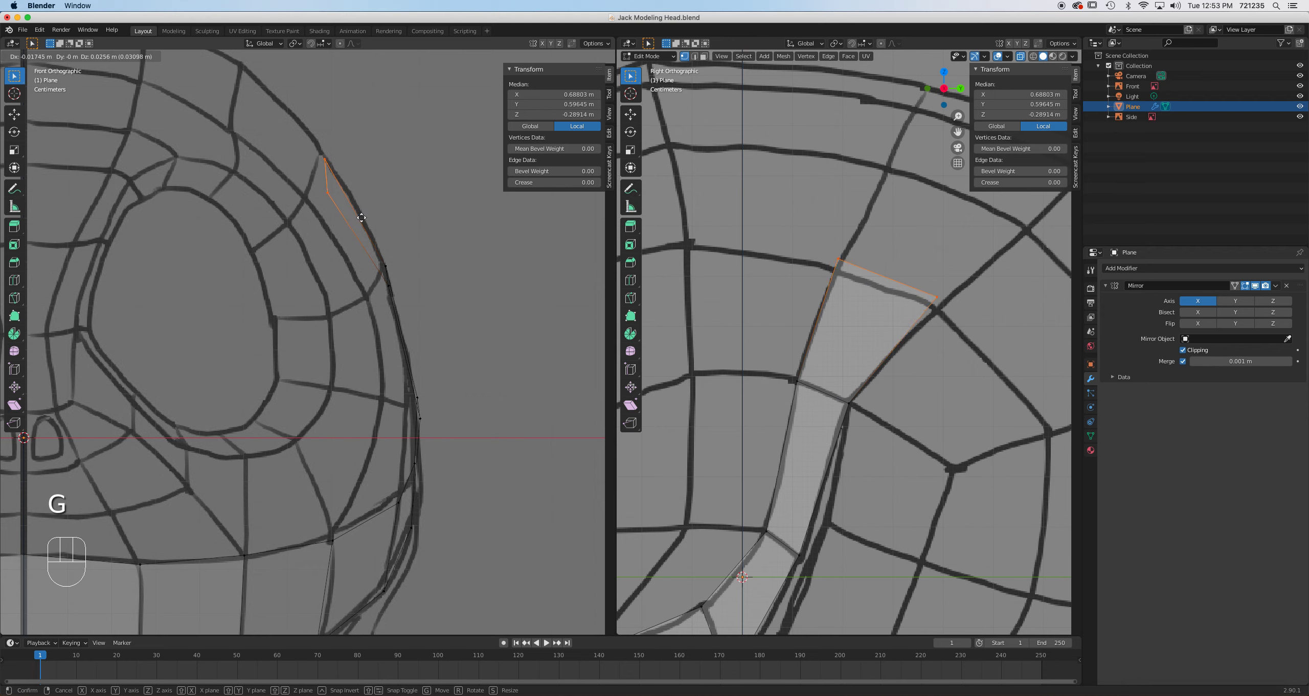
{"action": "left_click", "coordinate": [918, 295]}
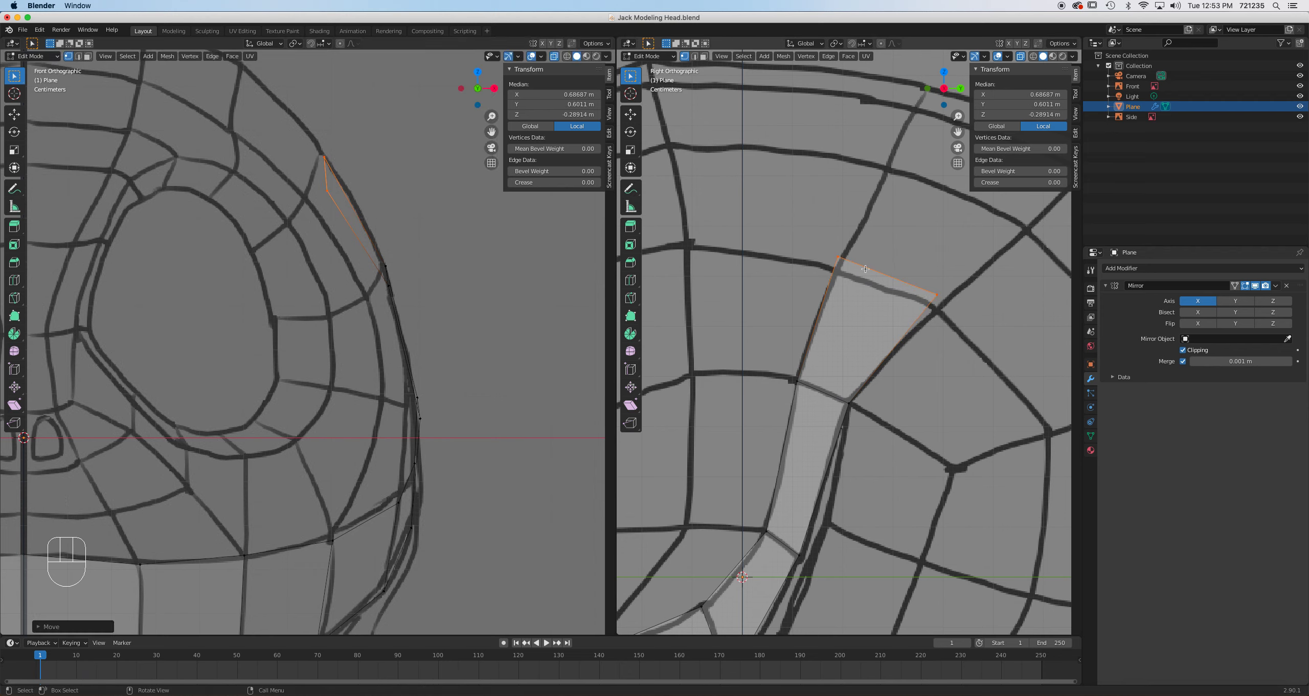
{"action": "key", "text": "g"}
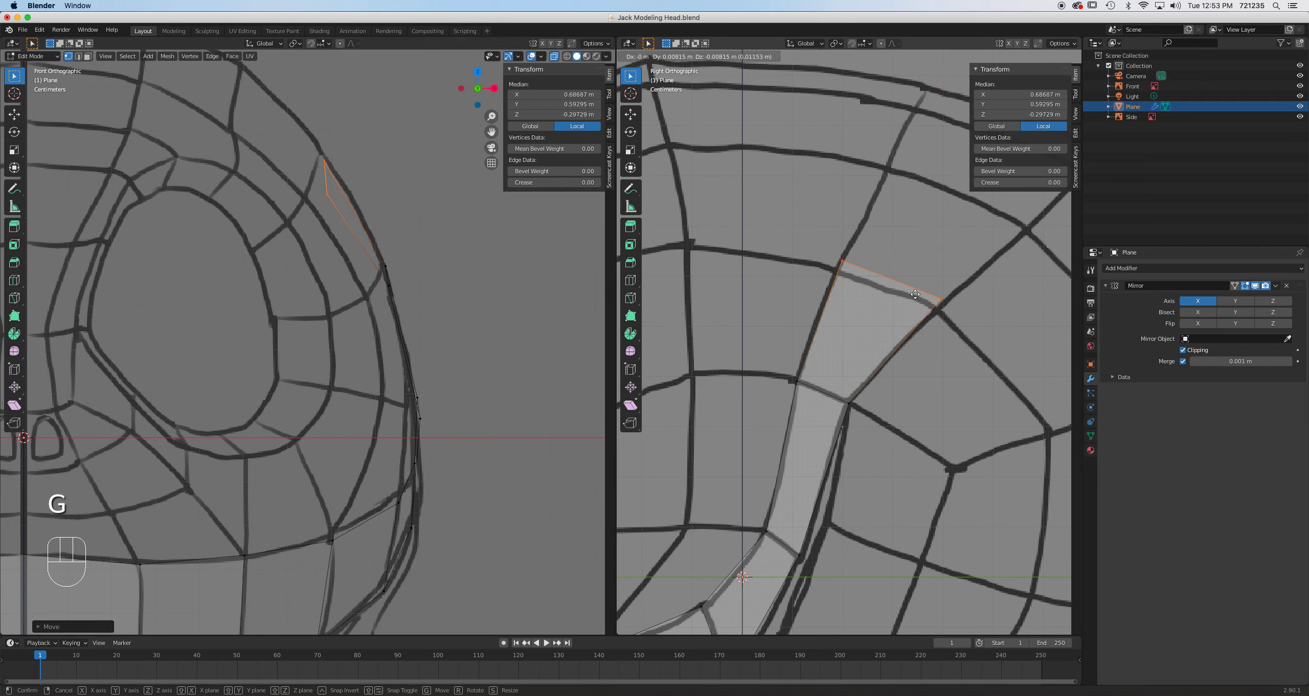
{"action": "left_click", "coordinate": [941, 318]}
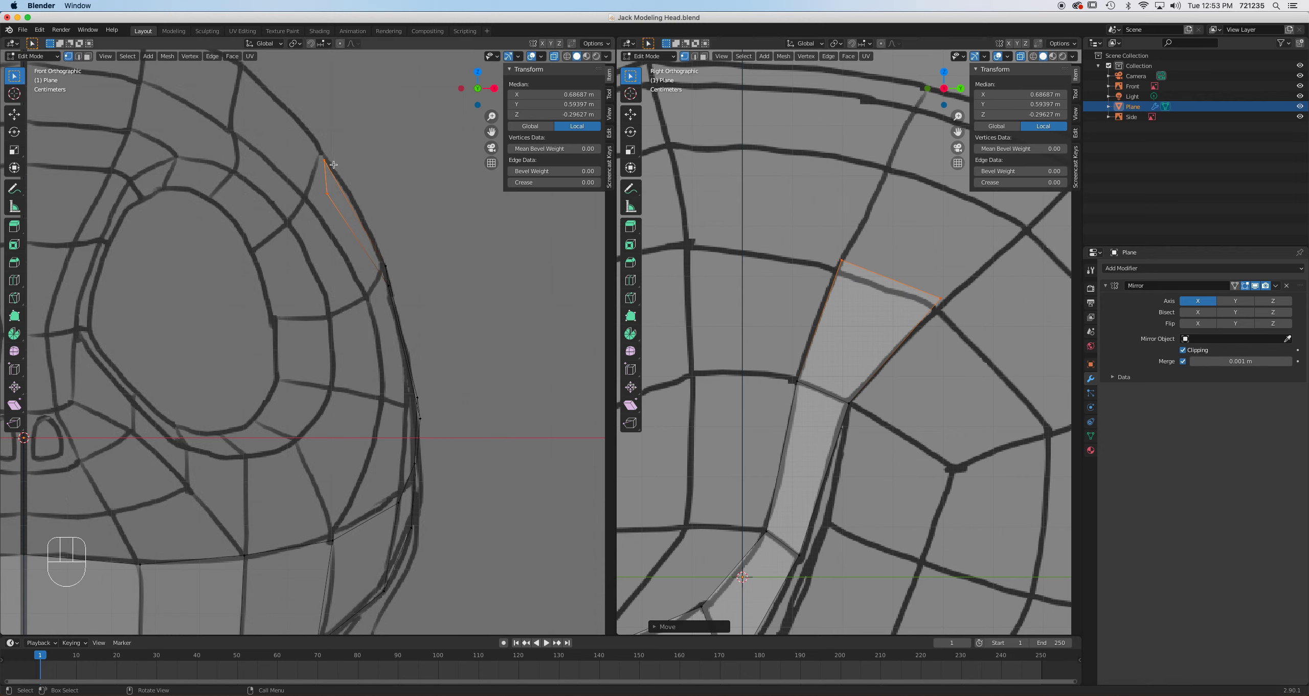
Extrude the front side edge of the uppermost face forward toward the eye in the side view, up to the next vertical reference line.
{"action": "scroll", "coordinate": [754, 439], "scroll_direction": "down", "scroll_amount": 5}
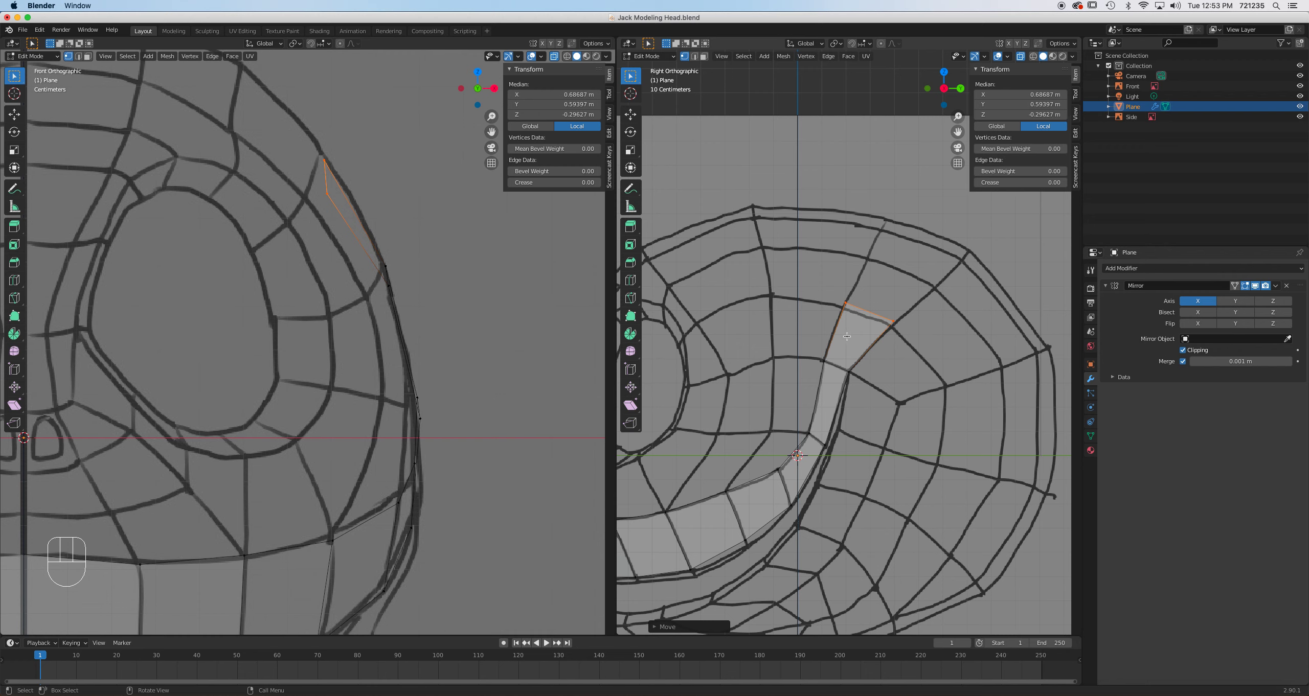
{"action": "mouse_move", "coordinate": [808, 379]}
{"action": "middle_mouse_down", "text": "shift"}
{"action": "mouse_move", "coordinate": [856, 409]}
{"action": "mouse_move", "coordinate": [810, 427]}
{"action": "mouse_move", "coordinate": [834, 417]}
{"action": "mouse_move", "coordinate": [823, 385]}
{"action": "middle_mouse_up", "text": "shift"}
{"action": "scroll", "coordinate": [834, 417], "scroll_direction": "up", "scroll_amount": 3}
{"action": "key", "text": "2"}
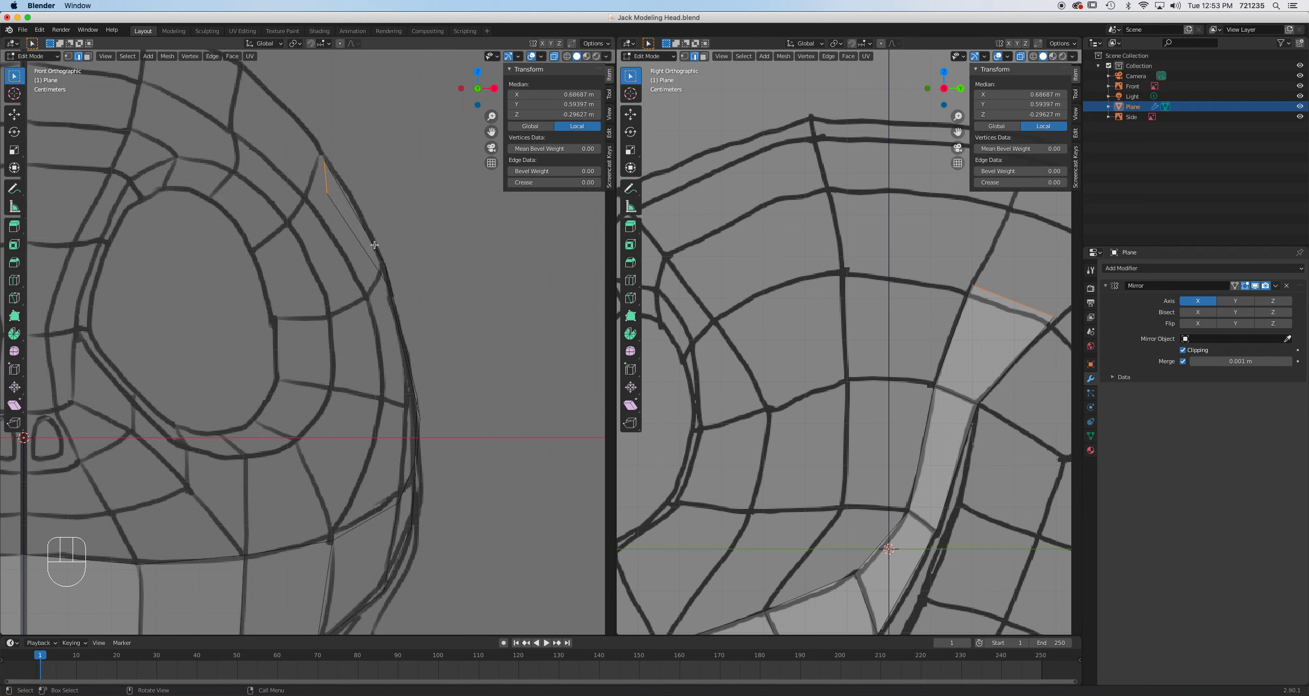
{"action": "left_click", "coordinate": [958, 326]}
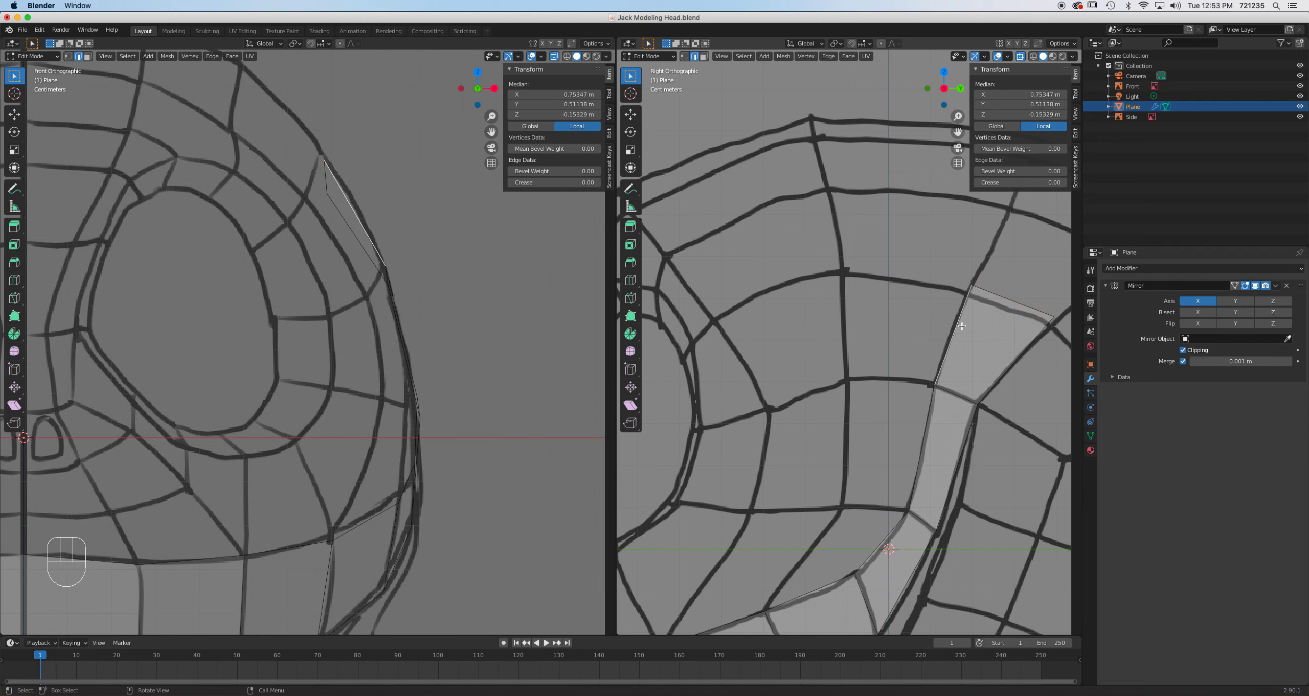
{"action": "key", "text": "e"}
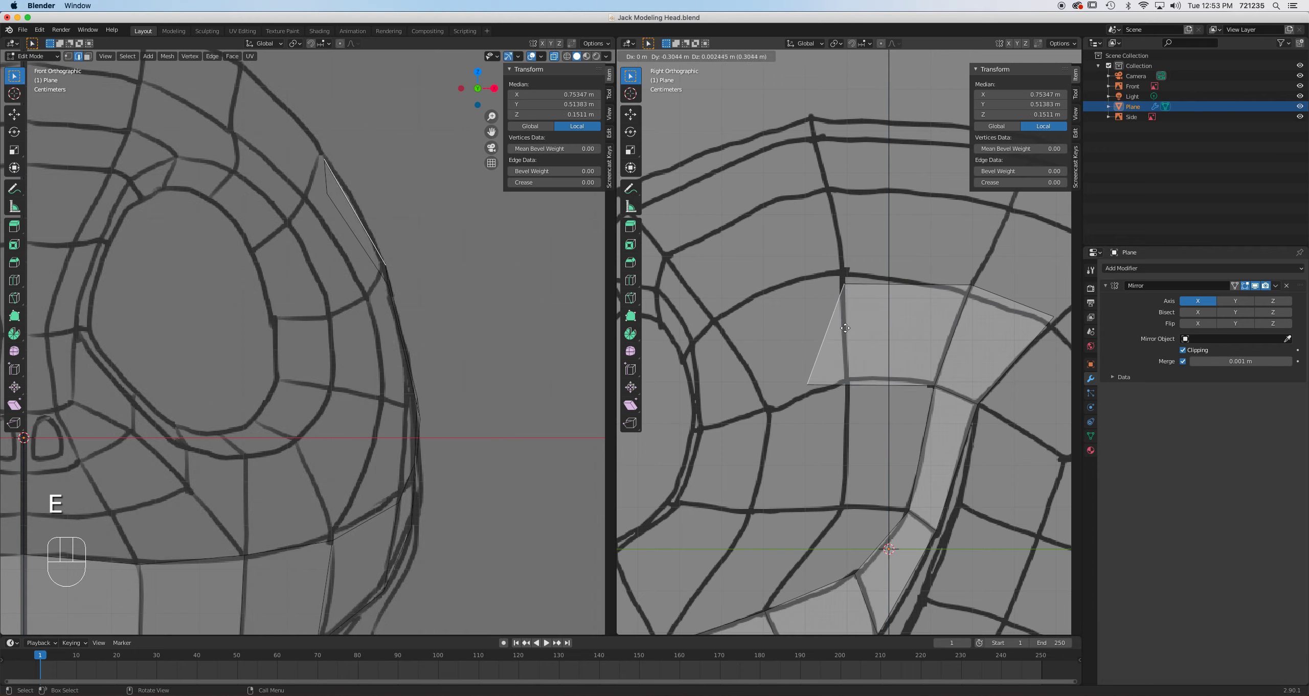
{"action": "left_click", "coordinate": [906, 388]}
Rotate, scale and move the extruded front edge to match the vertical reference line in the side view.
{"action": "key", "text": "r"}
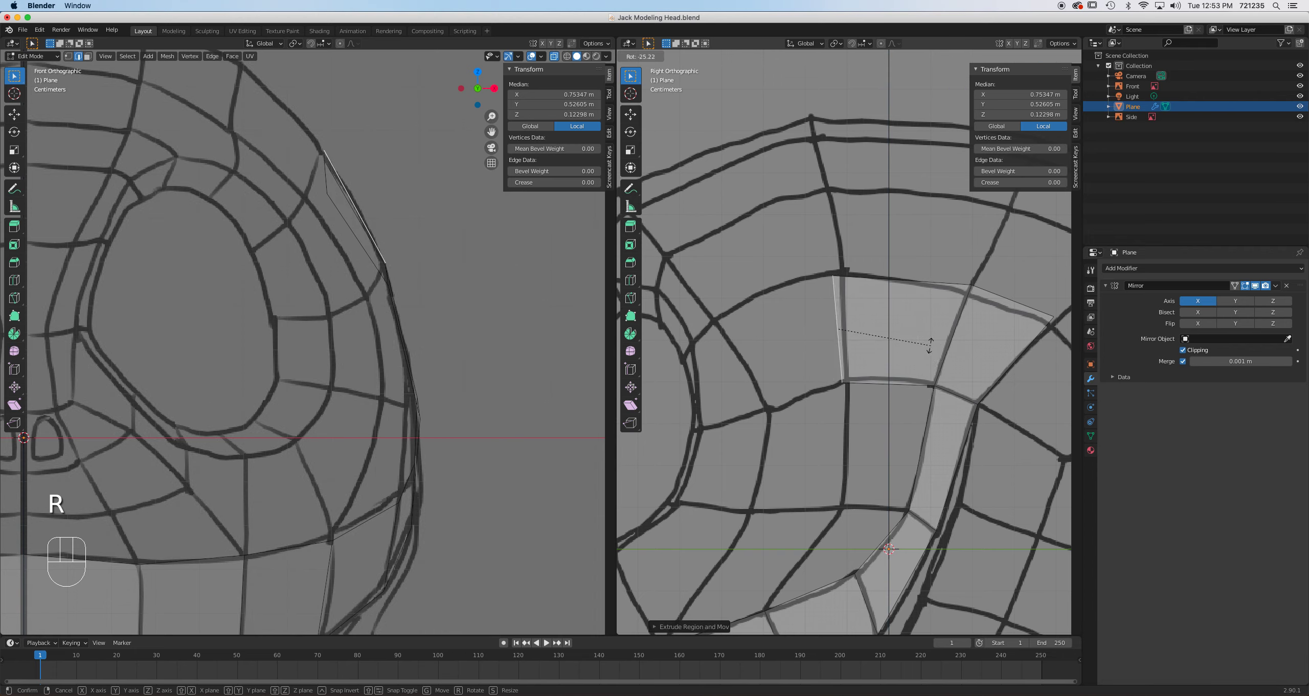
{"action": "left_click", "coordinate": [930, 346]}
{"action": "key", "text": "s"}
{"action": "left_click", "coordinate": [901, 351]}
{"action": "key", "text": "g"}
{"action": "left_click", "coordinate": [939, 357]}
{"action": "key", "text": "r"}
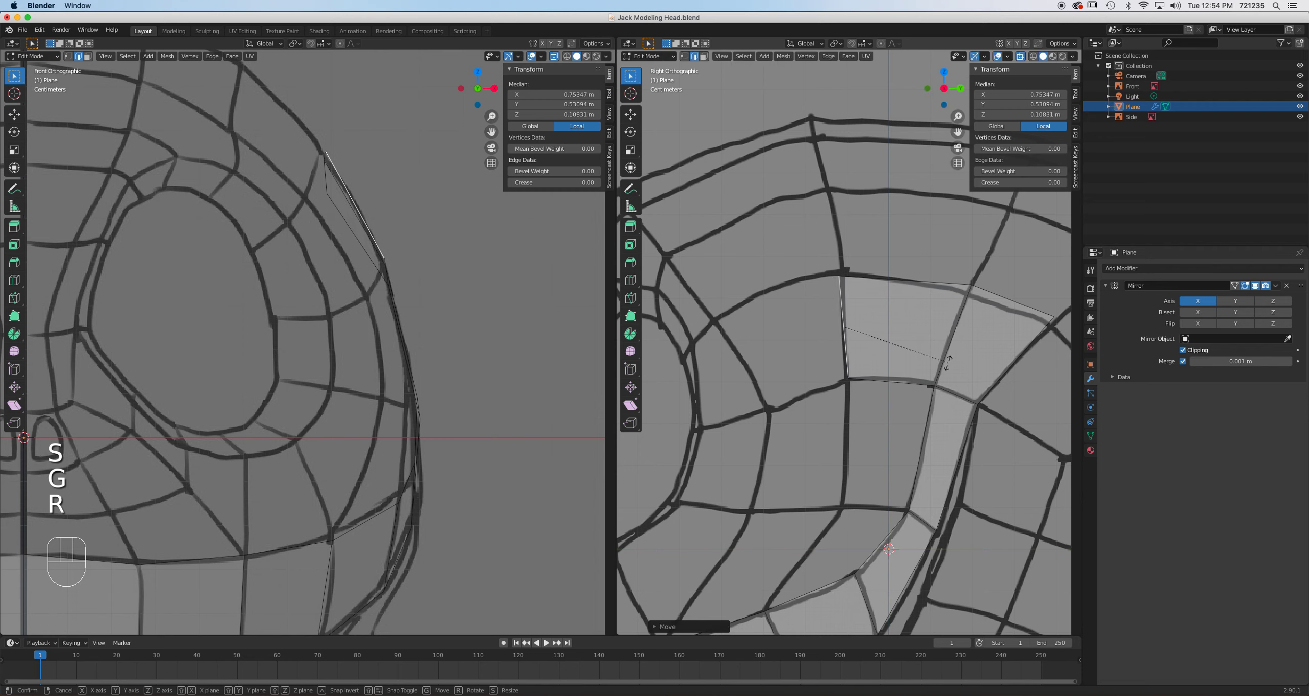
{"action": "left_click", "coordinate": [916, 351]}
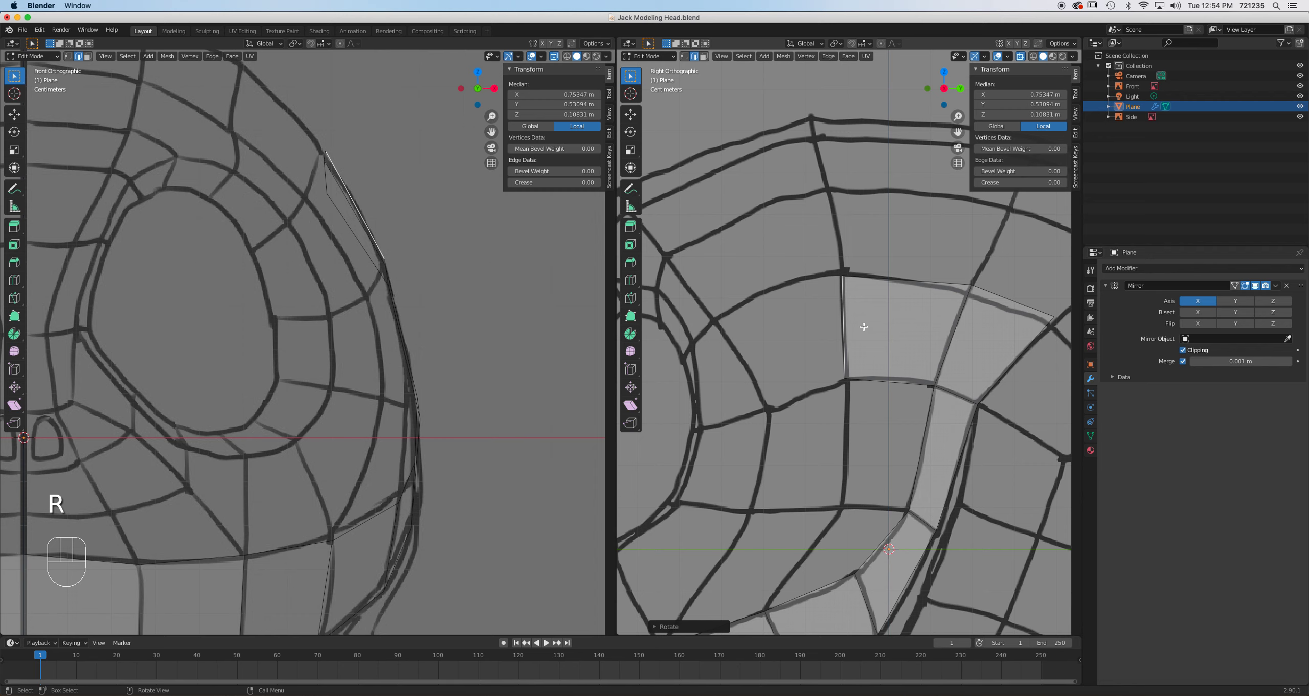
Move the new face's upper front vertex inward in the front view and place it on the reference intersection in the side view.
{"action": "key", "text": "1"}
{"action": "left_click", "coordinate": [836, 341]}
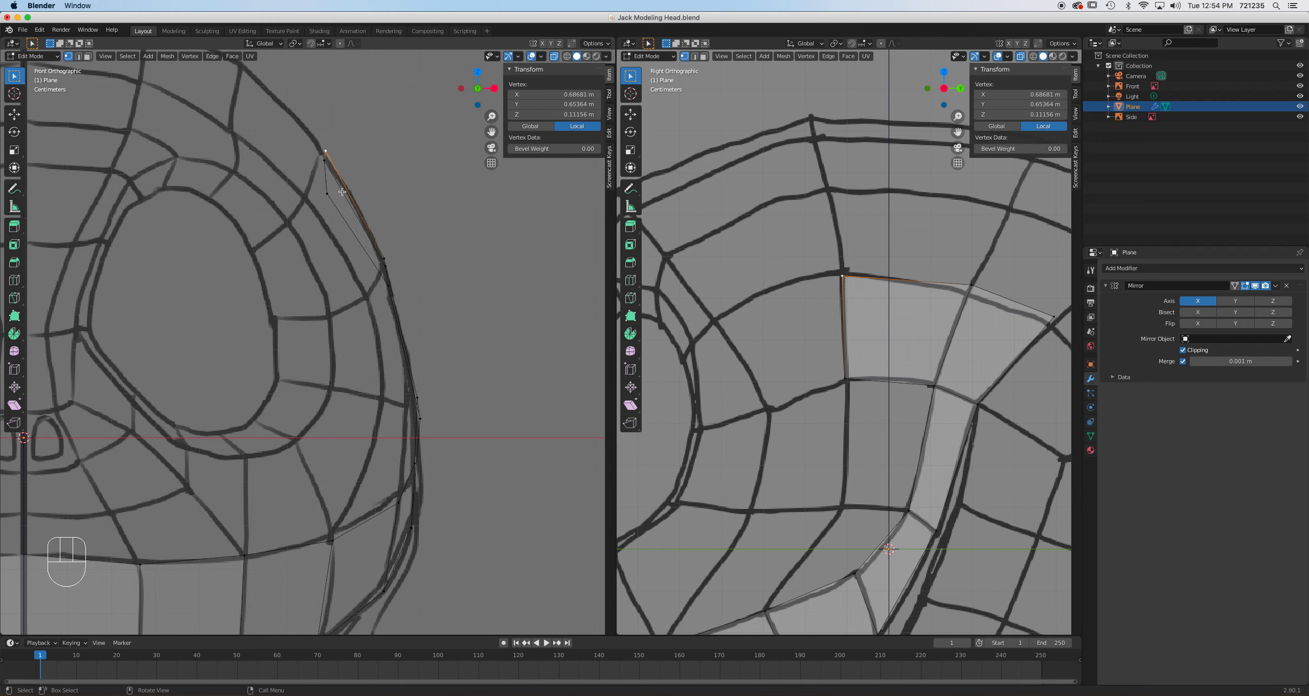
{"action": "key", "text": "g"}
{"action": "left_click", "coordinate": [320, 237]}
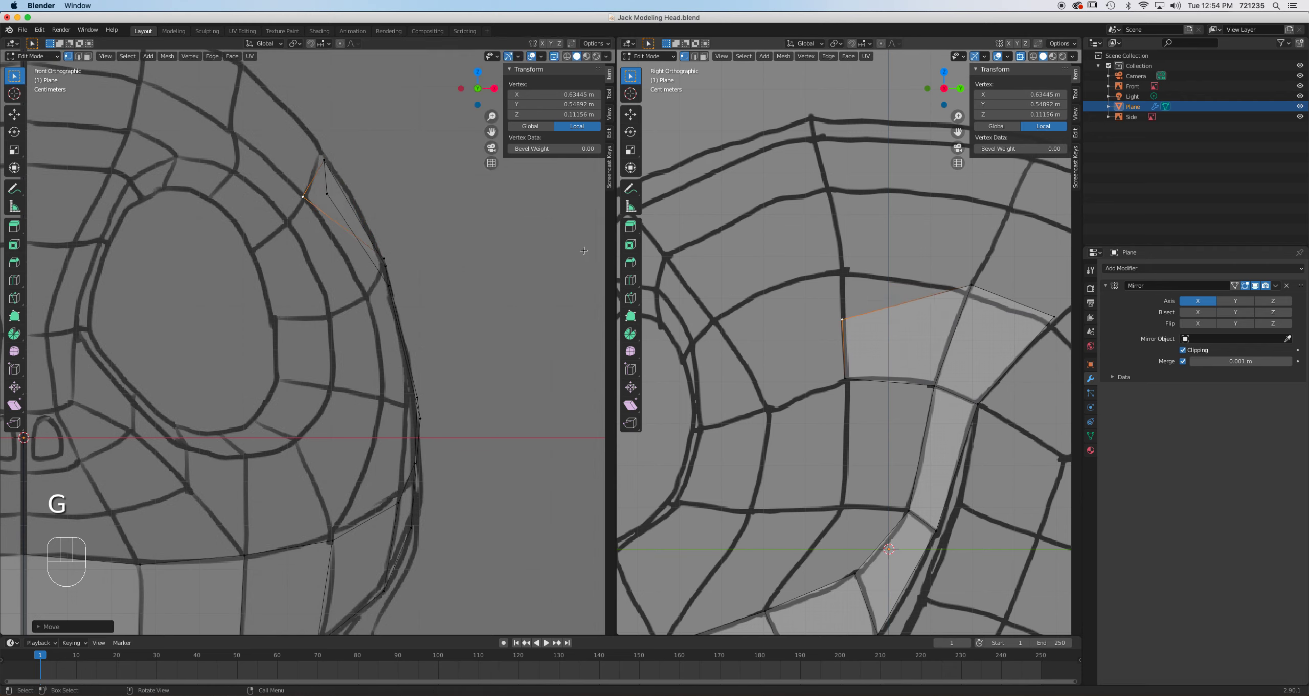
{"action": "key", "text": "g"}
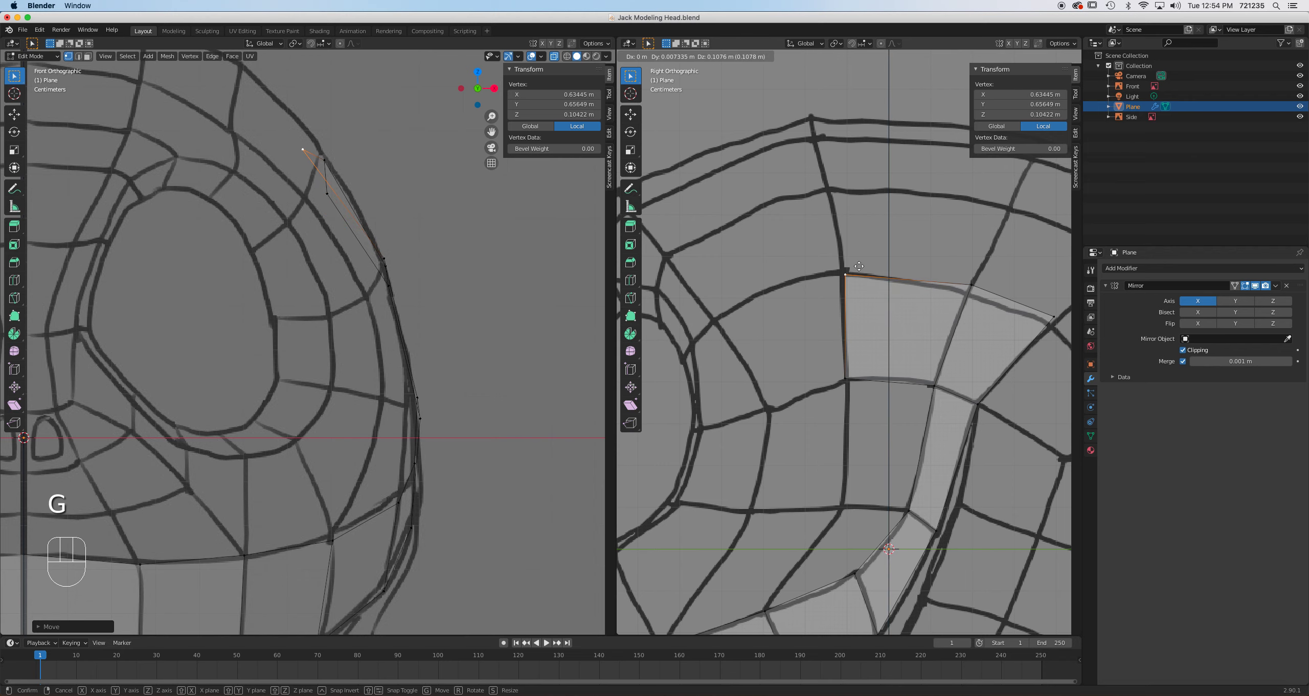
{"action": "left_click", "coordinate": [859, 266]}
Align the new face's lower front vertex with the reference intersection in the side view.
{"action": "left_click", "coordinate": [845, 380]}
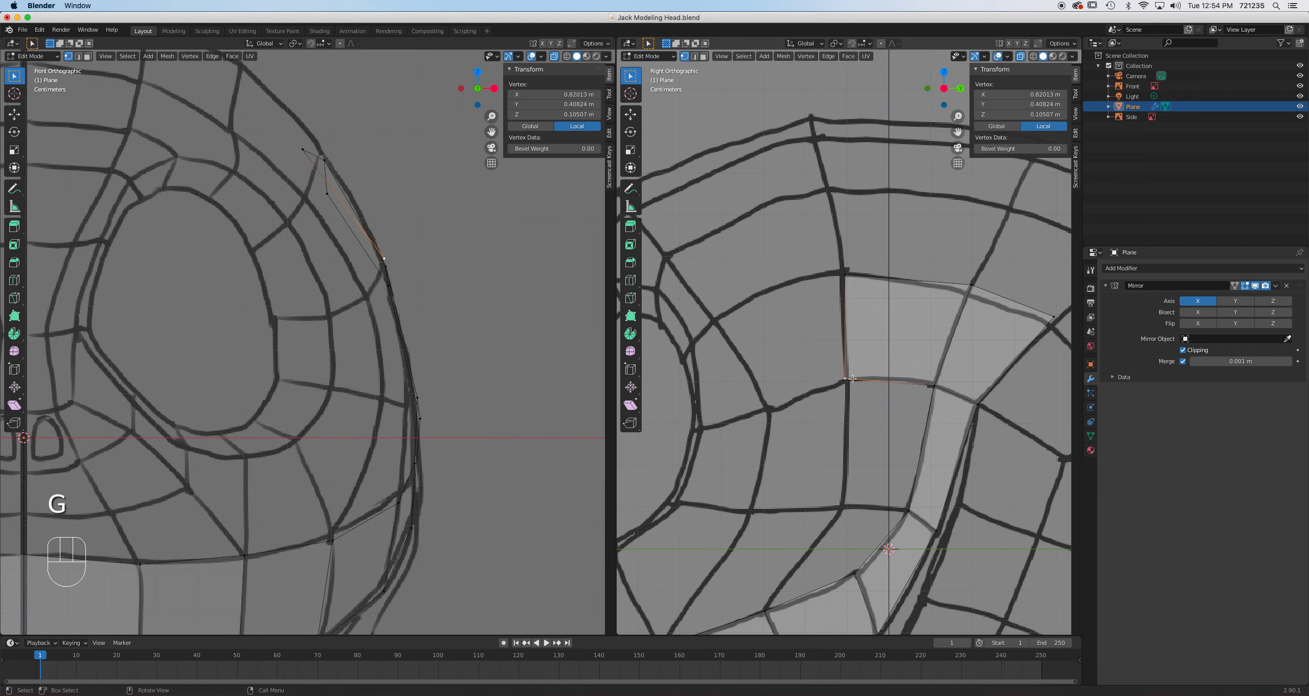
{"action": "key", "text": "g"}
{"action": "left_click", "coordinate": [849, 381]}
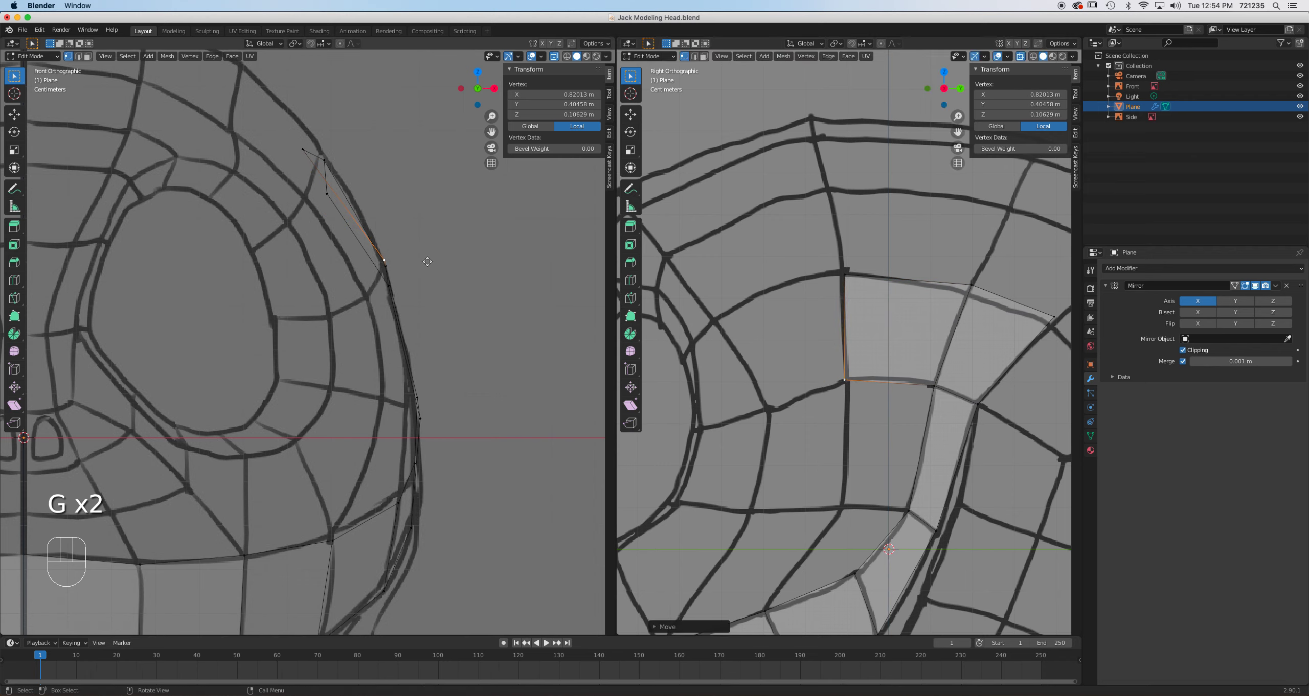
Try to move the new face's lower front vertex inward and down to the inner reference line in the front view.
{"action": "key", "text": "g"}
{"action": "left_click", "coordinate": [409, 295]}
{"action": "middle_click_drag", "start_coordinate": [409, 295], "coordinate": [384, 263]}
{"action": "key", "text": "KP_1"}
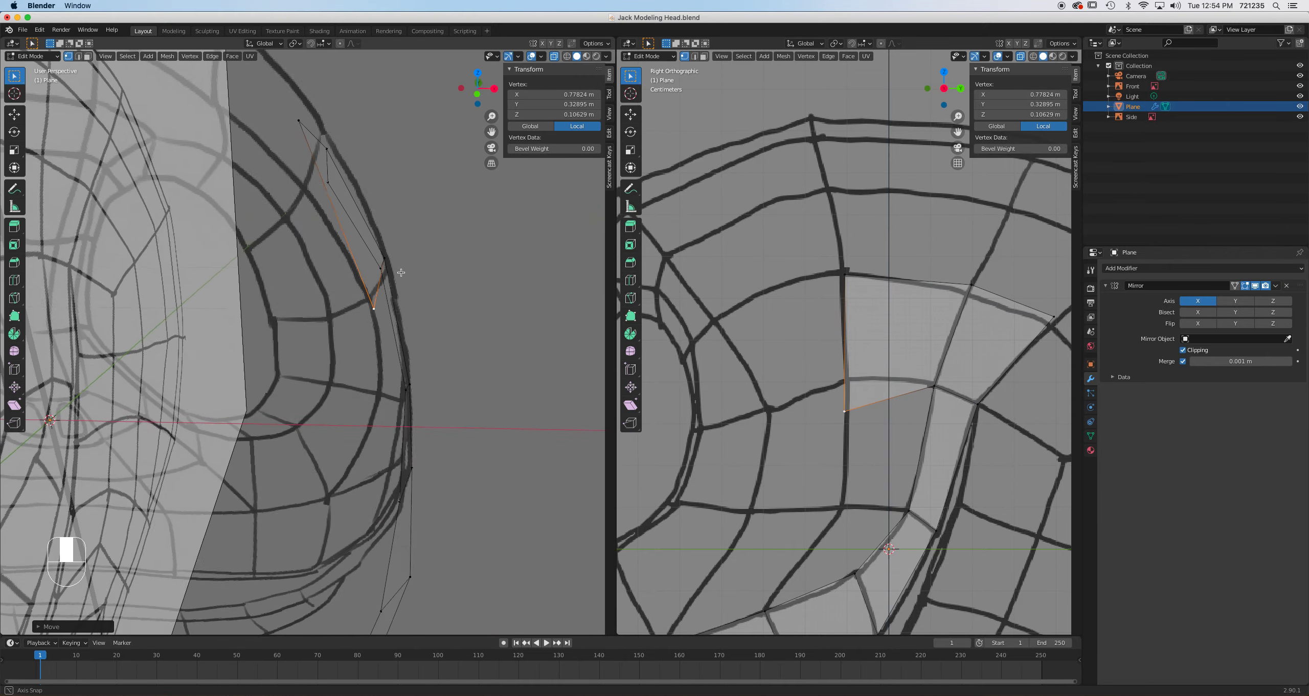
{"action": "key", "text": "g"}
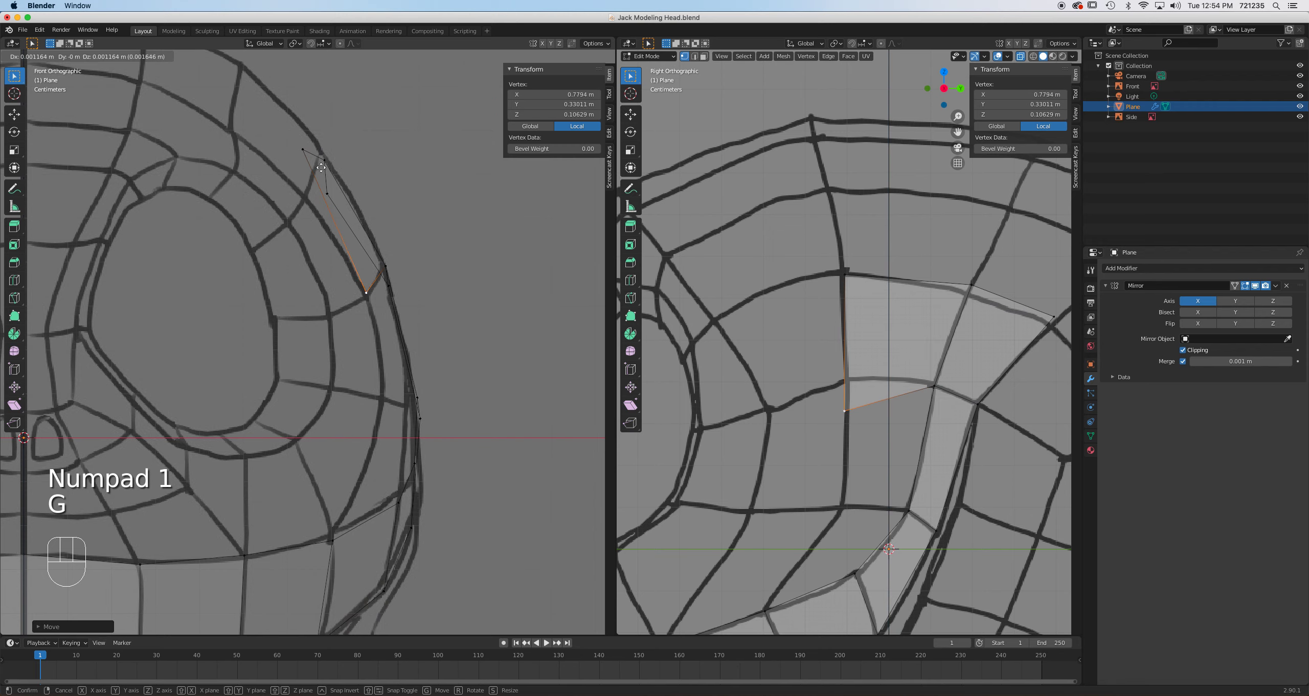
{"action": "right_click", "coordinate": [321, 169]}
Move the face's upper and lower front vertices out onto the head's outer reference contour in the front view.
{"action": "left_click", "coordinate": [308, 151]}
{"action": "key", "text": "g"}
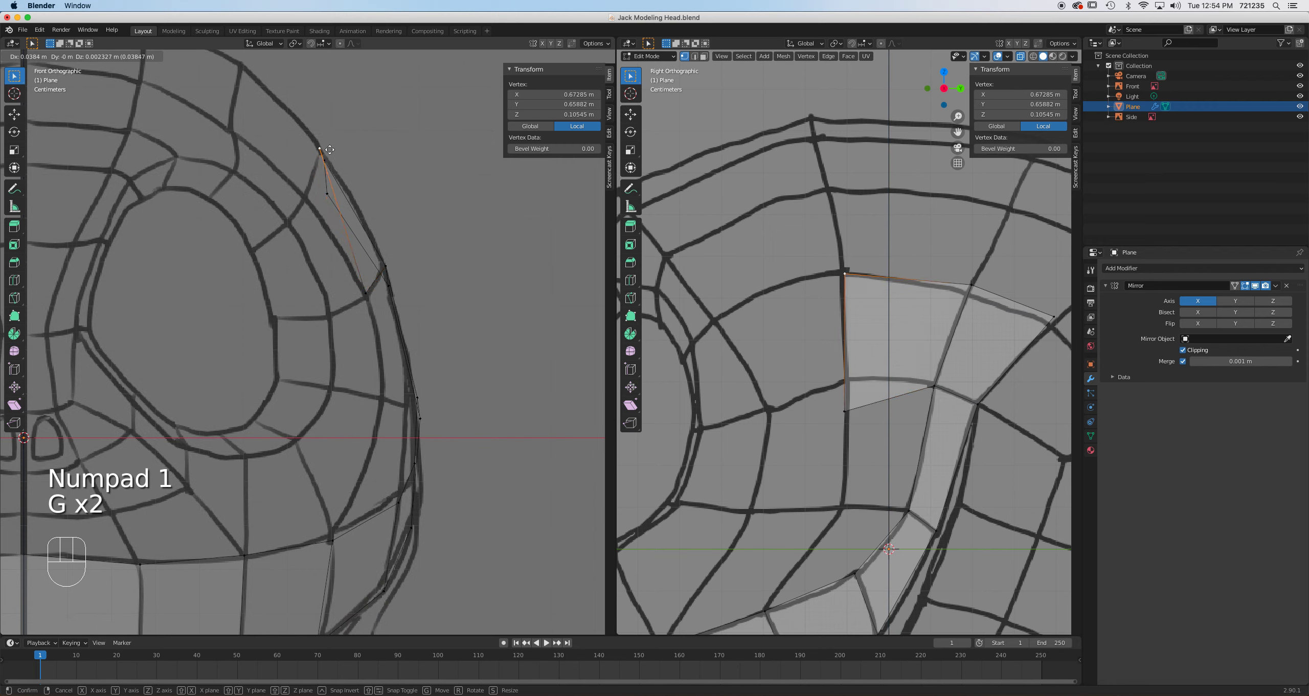
{"action": "left_click", "coordinate": [330, 150]}
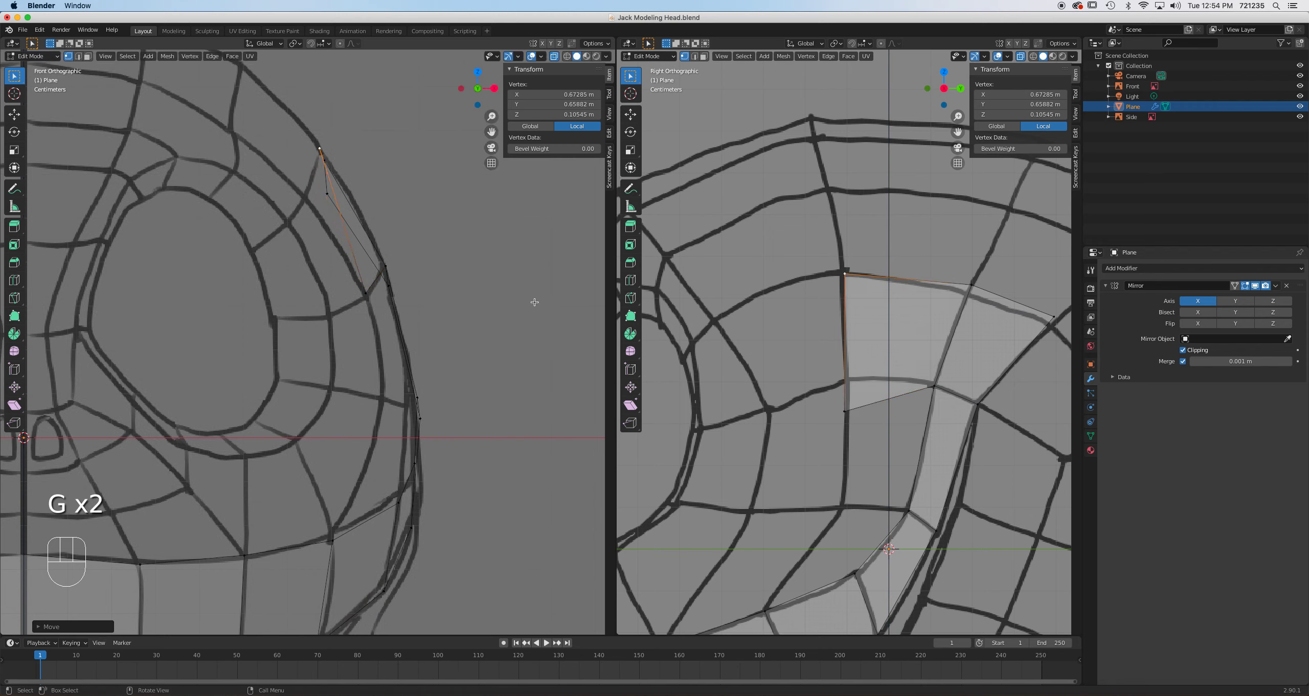
{"action": "left_click", "coordinate": [364, 294]}
{"action": "key", "text": "g"}
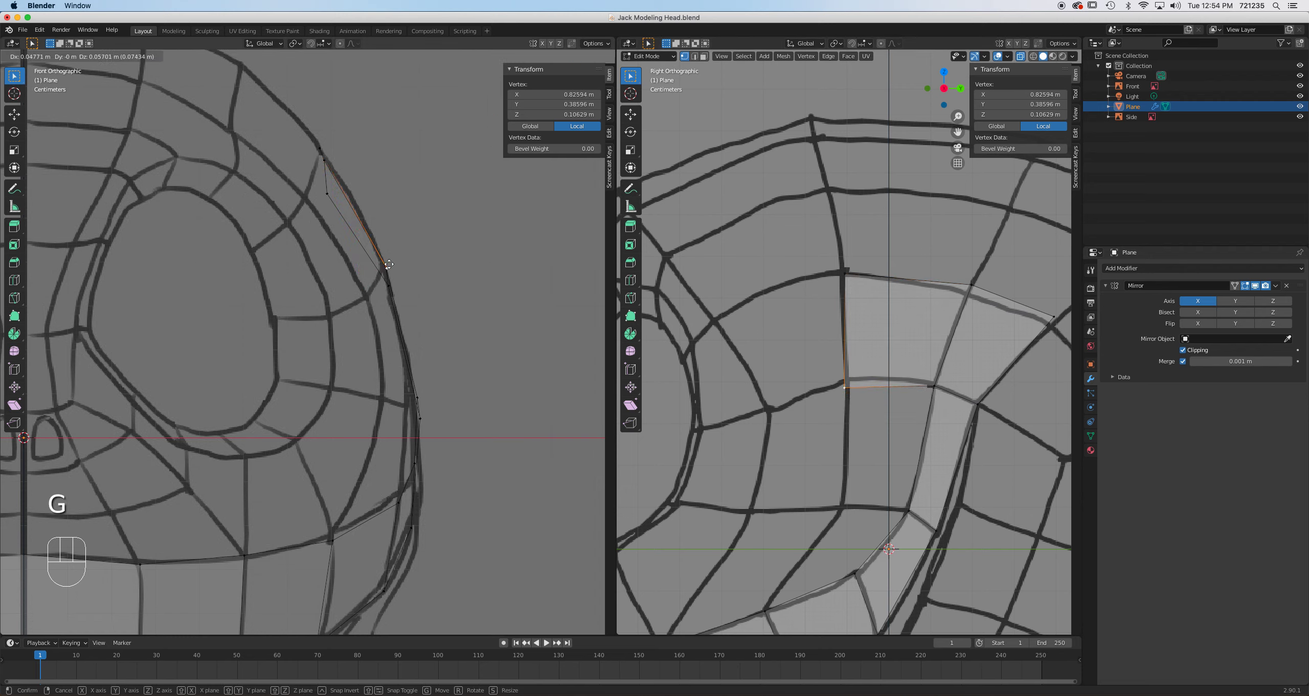
{"action": "left_click", "coordinate": [387, 266]}
Extrude the face's front edge forward in the side view toward the slanted reference line behind the eye.
{"action": "scroll", "coordinate": [895, 389], "scroll_direction": "down", "scroll_amount": 5}
{"action": "middle_click_drag", "start_coordinate": [895, 389], "coordinate": [908, 349]}
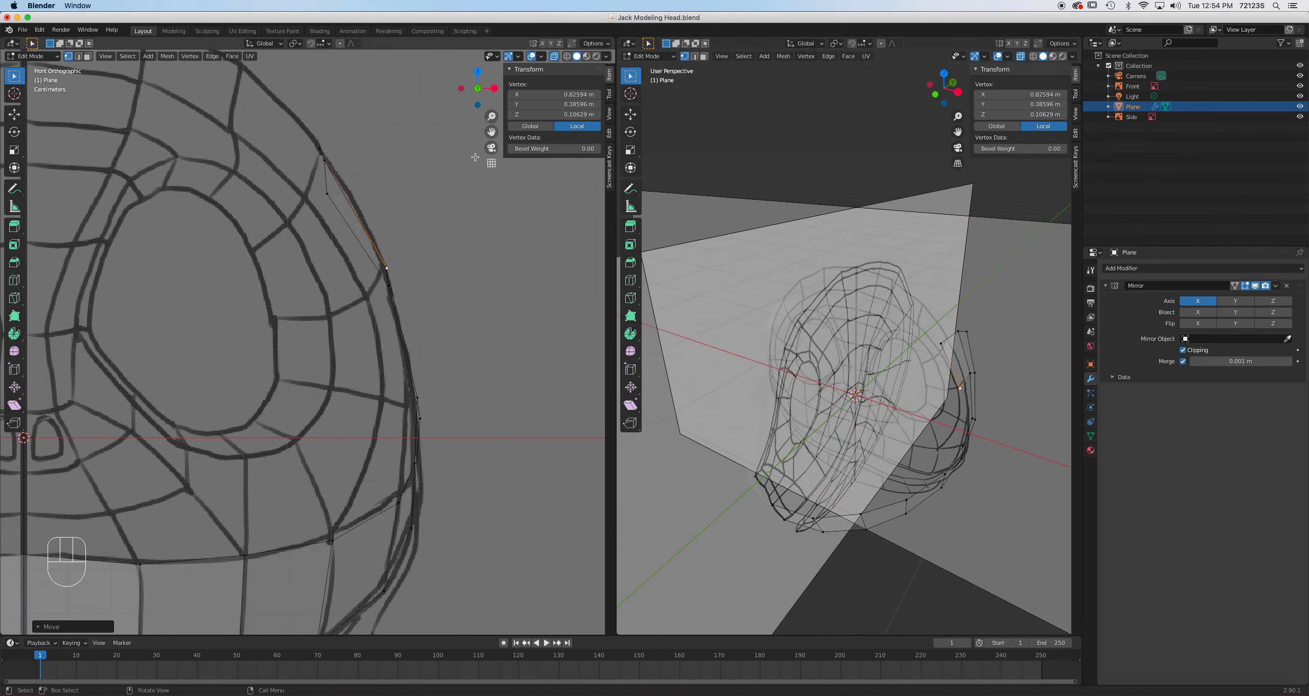
{"action": "key", "text": "KP_3"}
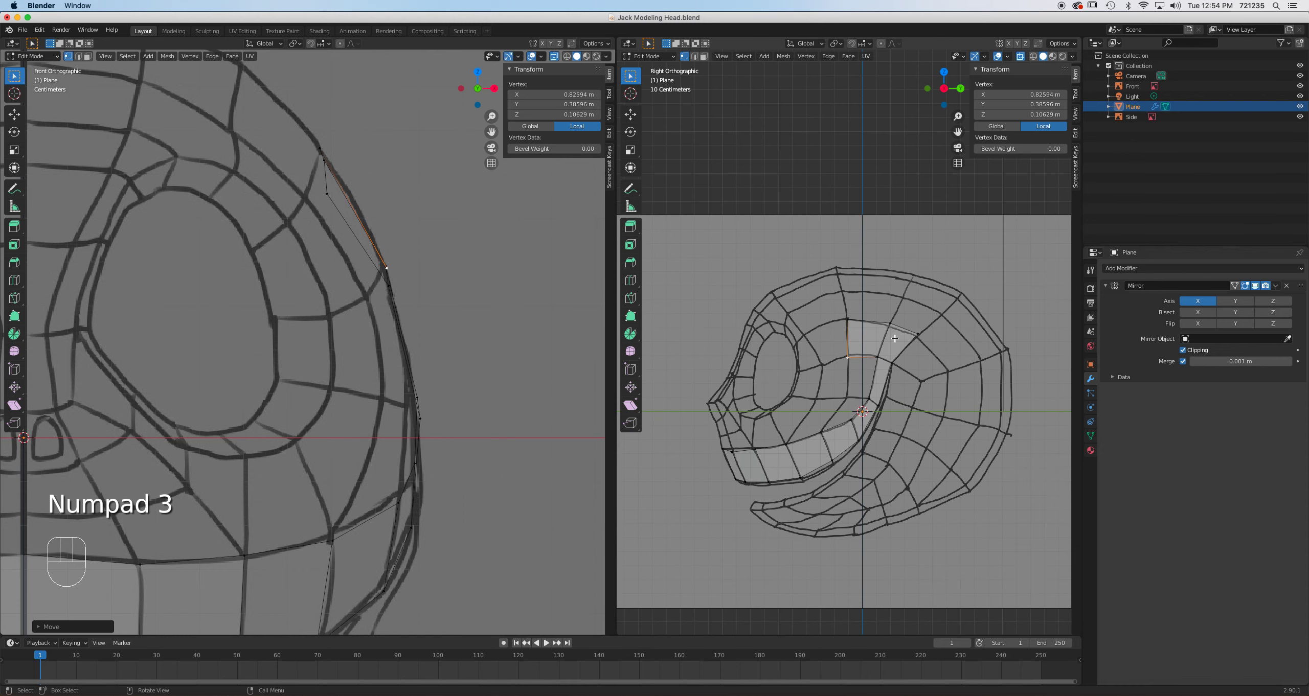
{"action": "scroll", "coordinate": [894, 338], "scroll_direction": "up", "scroll_amount": 5}
{"action": "key", "text": "2"}
{"action": "left_click", "coordinate": [859, 336]}
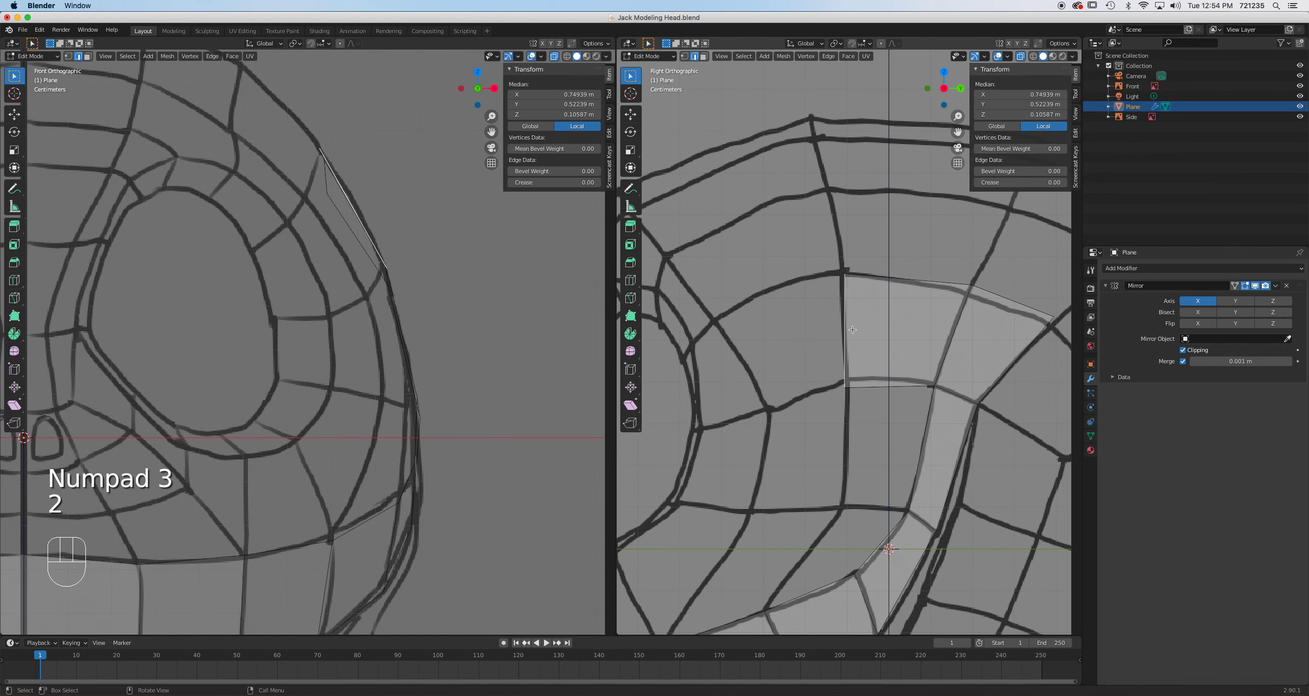
{"action": "key", "text": "e"}
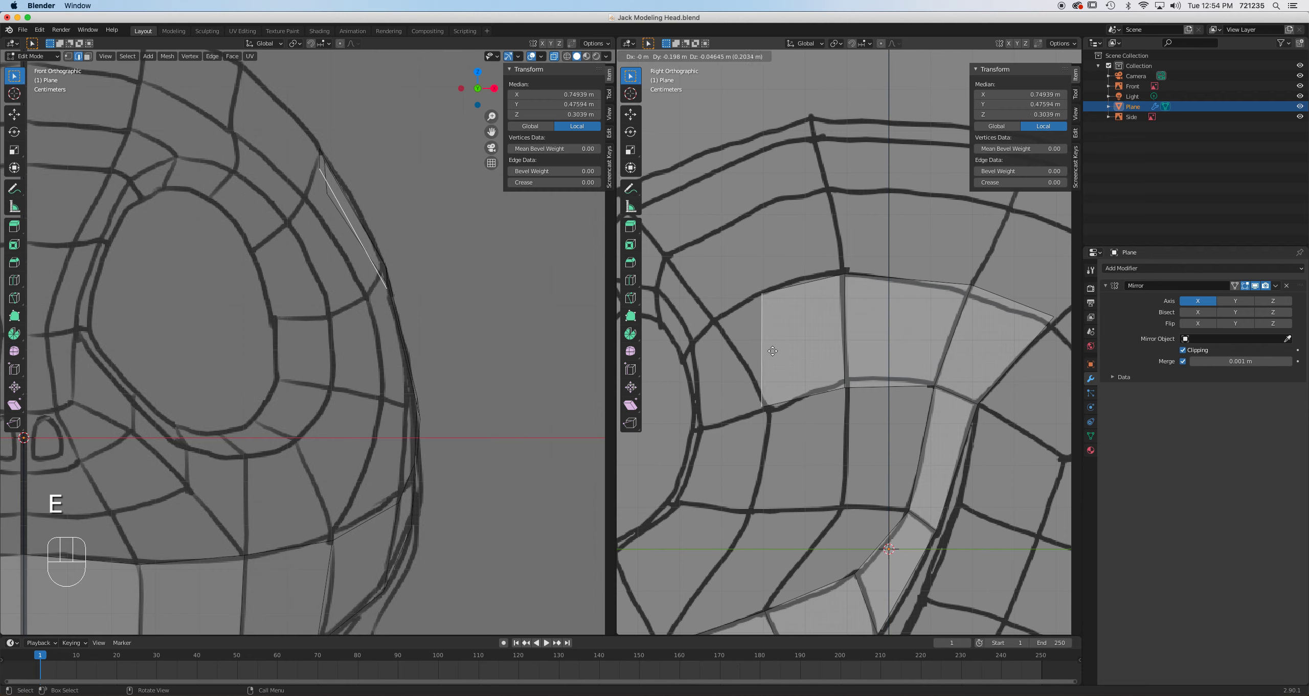
{"action": "left_click", "coordinate": [769, 354]}
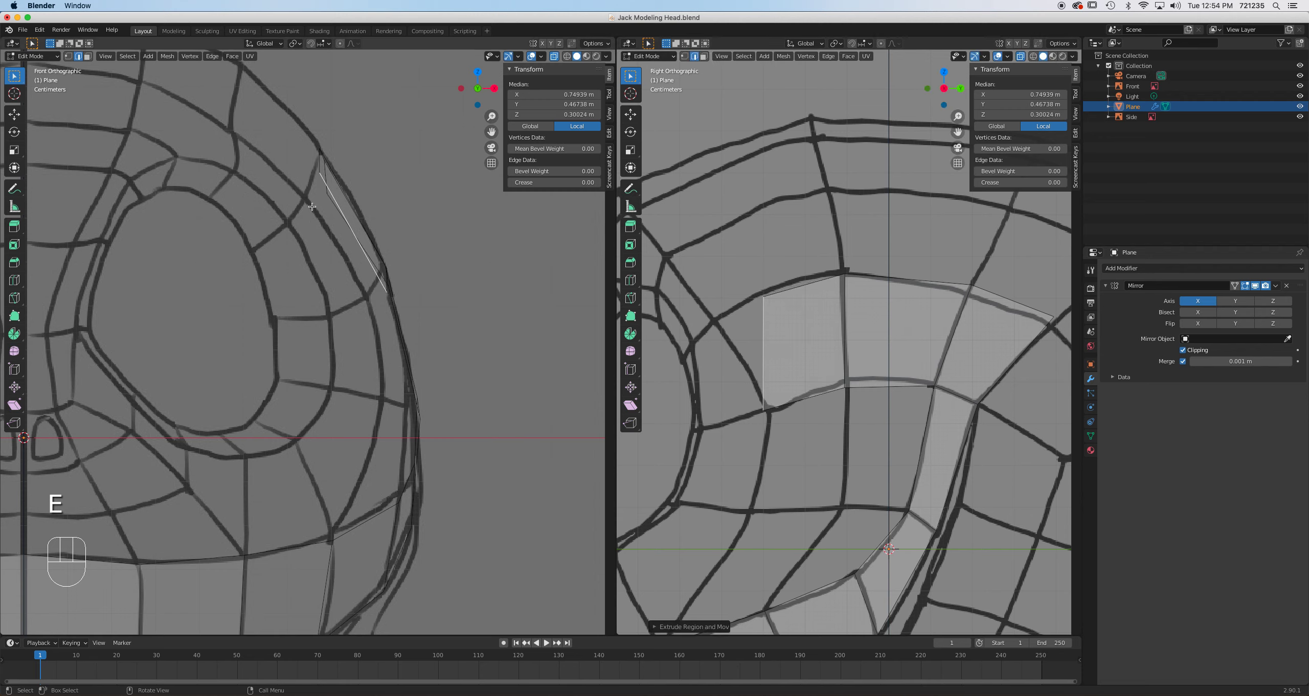
Rotate, move and scale the extruded edge to match the slanted reference line behind the eye in the side view.
{"action": "key", "text": "r"}
{"action": "left_click", "coordinate": [865, 366]}
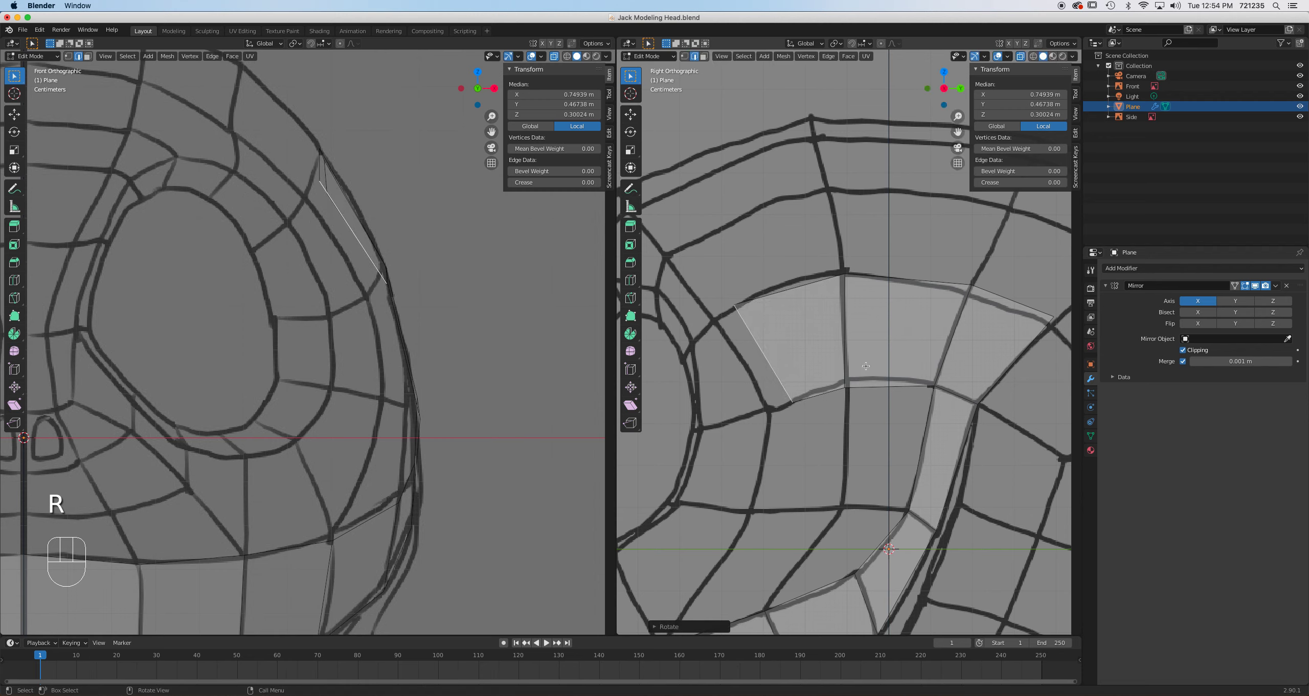
{"action": "key", "text": "g"}
{"action": "left_click", "coordinate": [841, 380]}
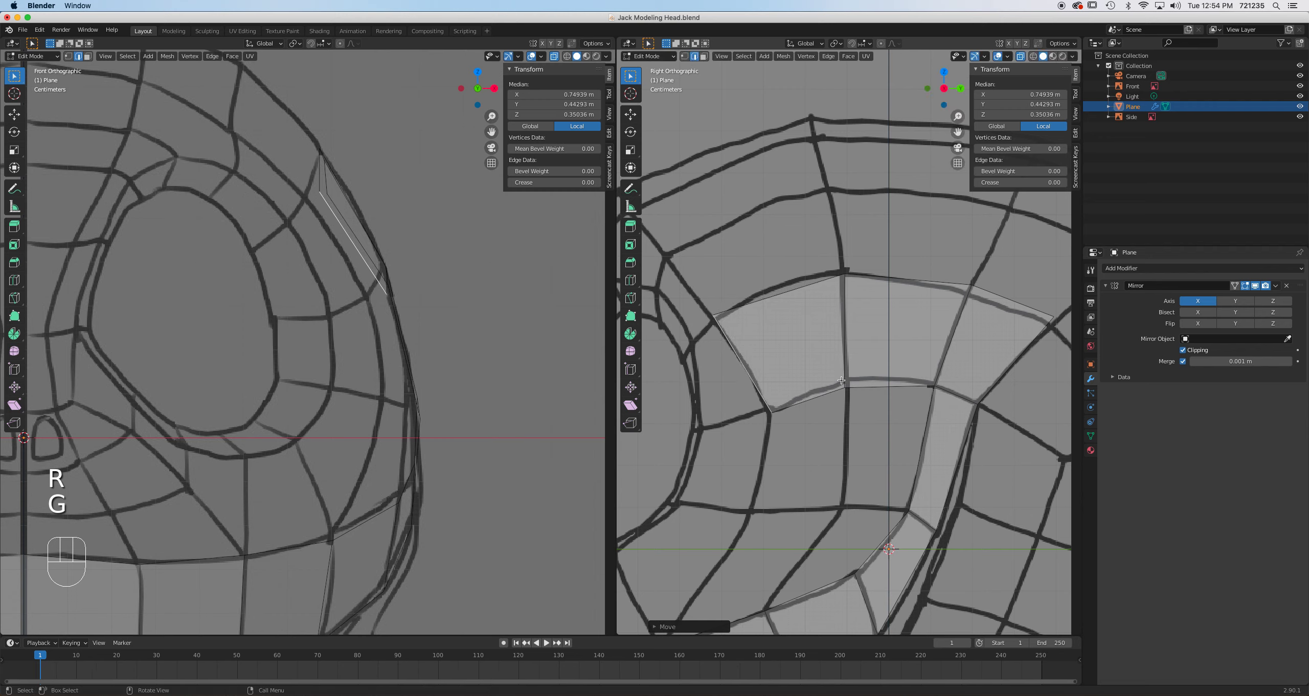
{"action": "key", "text": "s"}
{"action": "left_click", "coordinate": [841, 387]}
Move the extruded edge inward in the front view onto the next reference line beside the eye.
{"action": "key", "text": "1"}
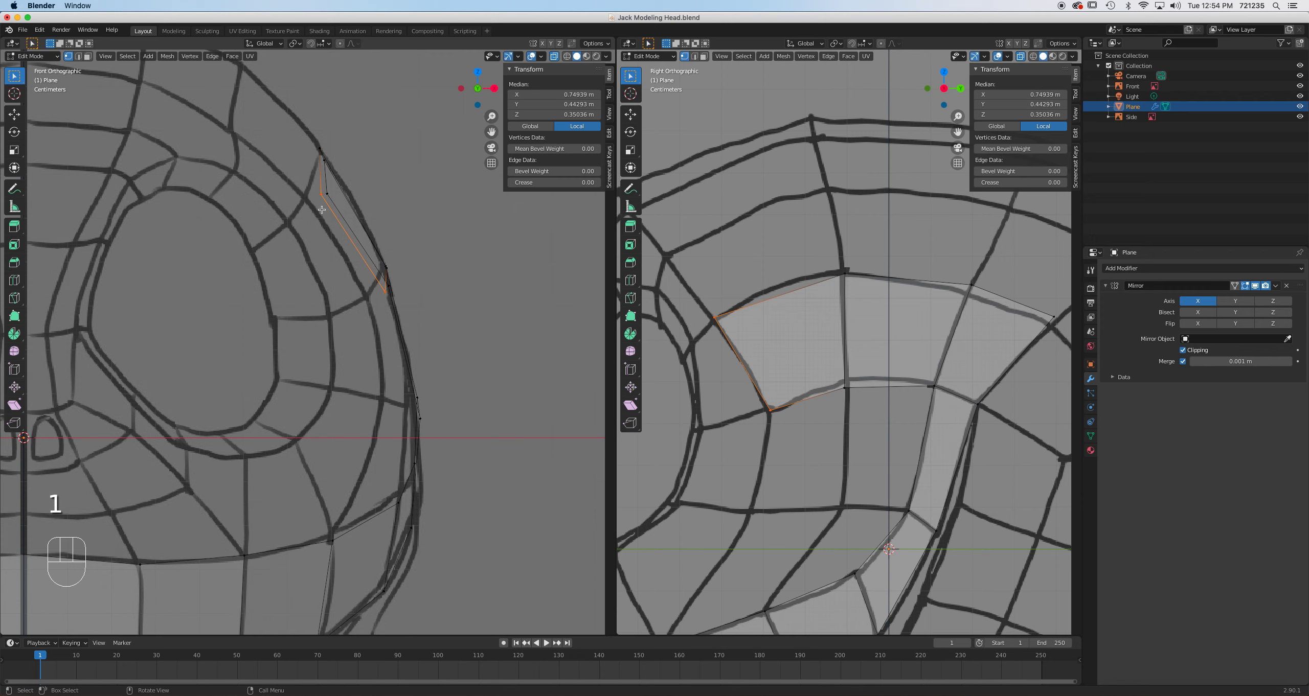
{"action": "key", "text": "g"}
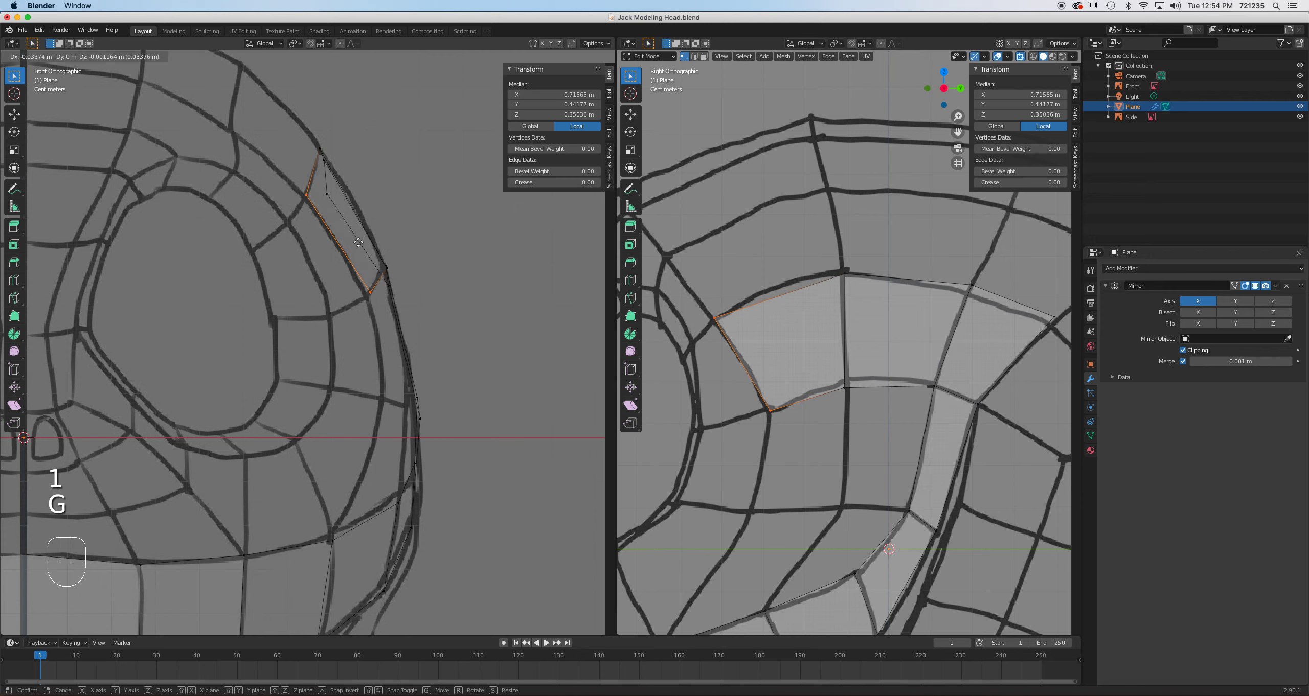
{"action": "left_click", "coordinate": [358, 245]}
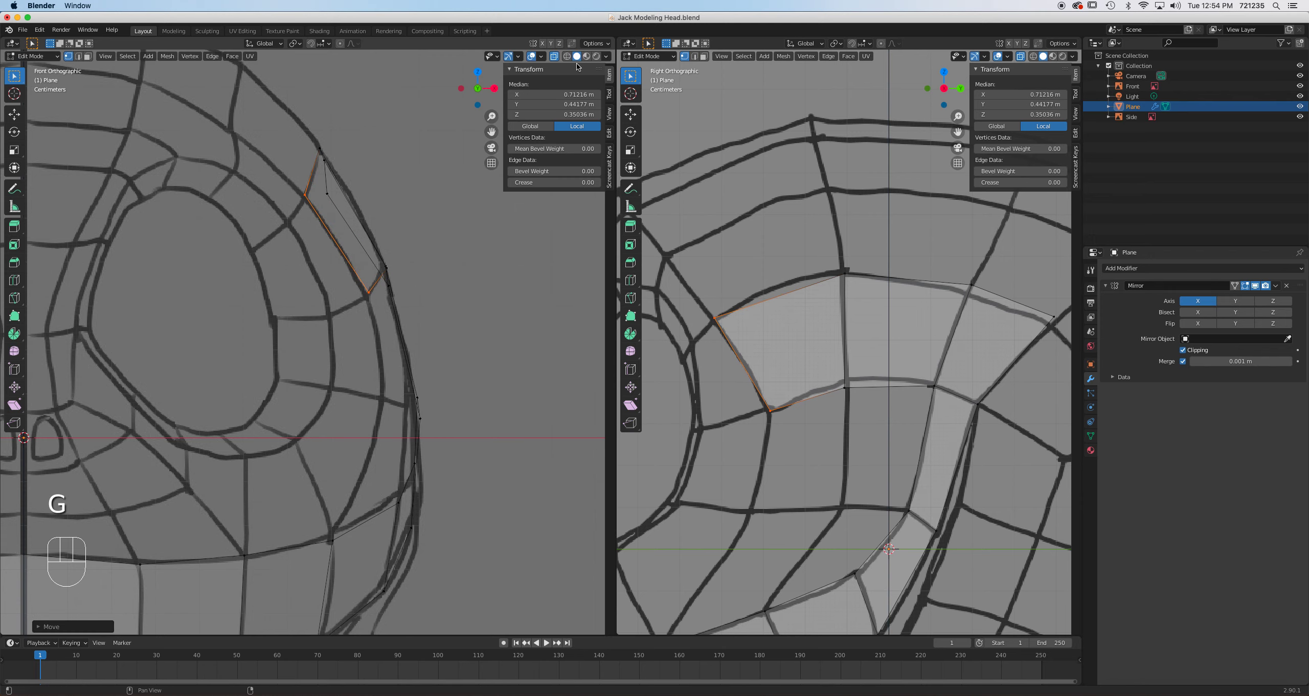
Turn off X-ray in the front view and inspect the new faces from an angle.
{"action": "left_click", "coordinate": [554, 57]}
{"action": "scroll", "coordinate": [429, 266], "scroll_direction": "down", "scroll_amount": 3}
{"action": "middle_click_drag", "start_coordinate": [429, 266], "coordinate": [235, 313]}
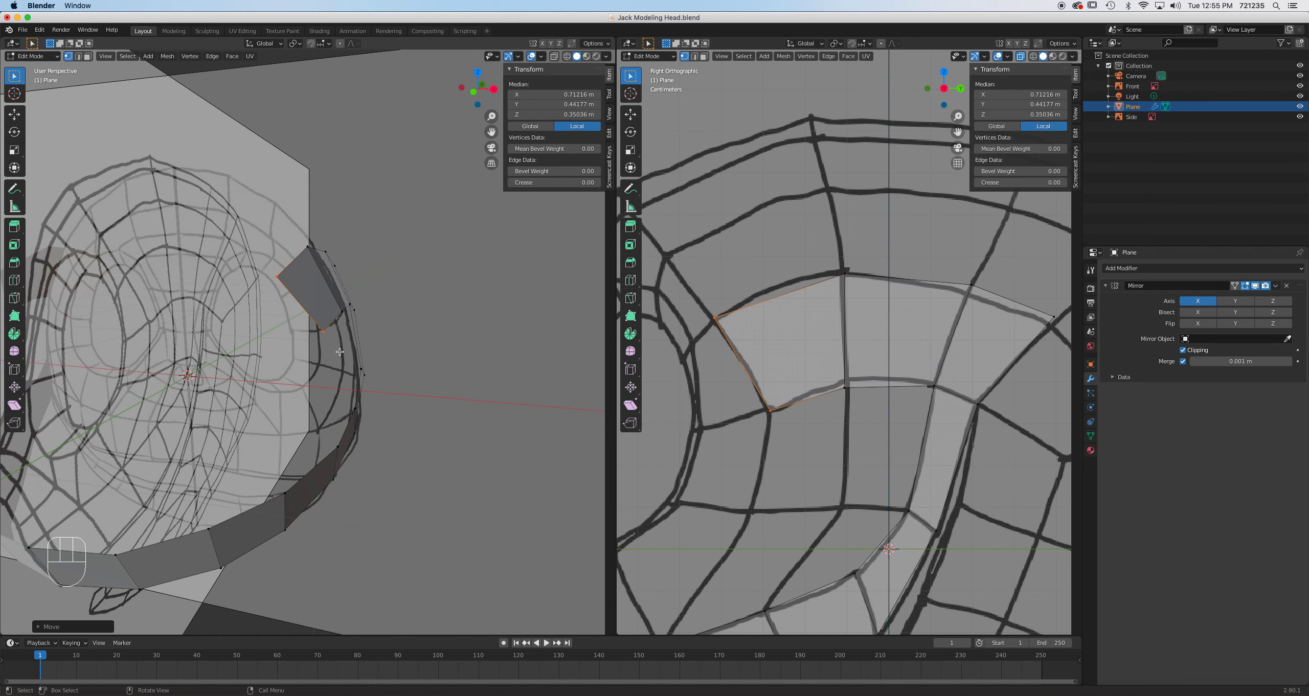
{"action": "key", "text": "KP_1"}
{"action": "scroll", "coordinate": [313, 302], "scroll_direction": "up", "scroll_amount": 5}
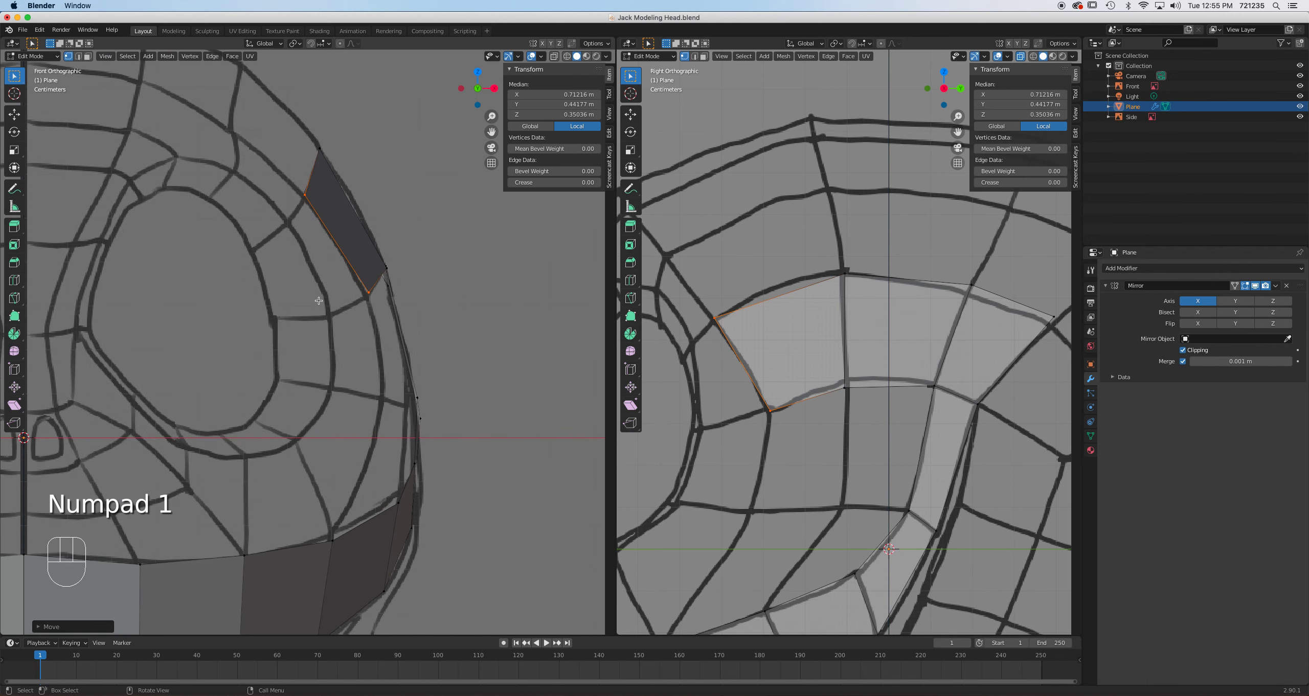
Nudge the front edge onto its reference line in the front view and extrude it toward the eye socket.
{"action": "key", "text": "2"}
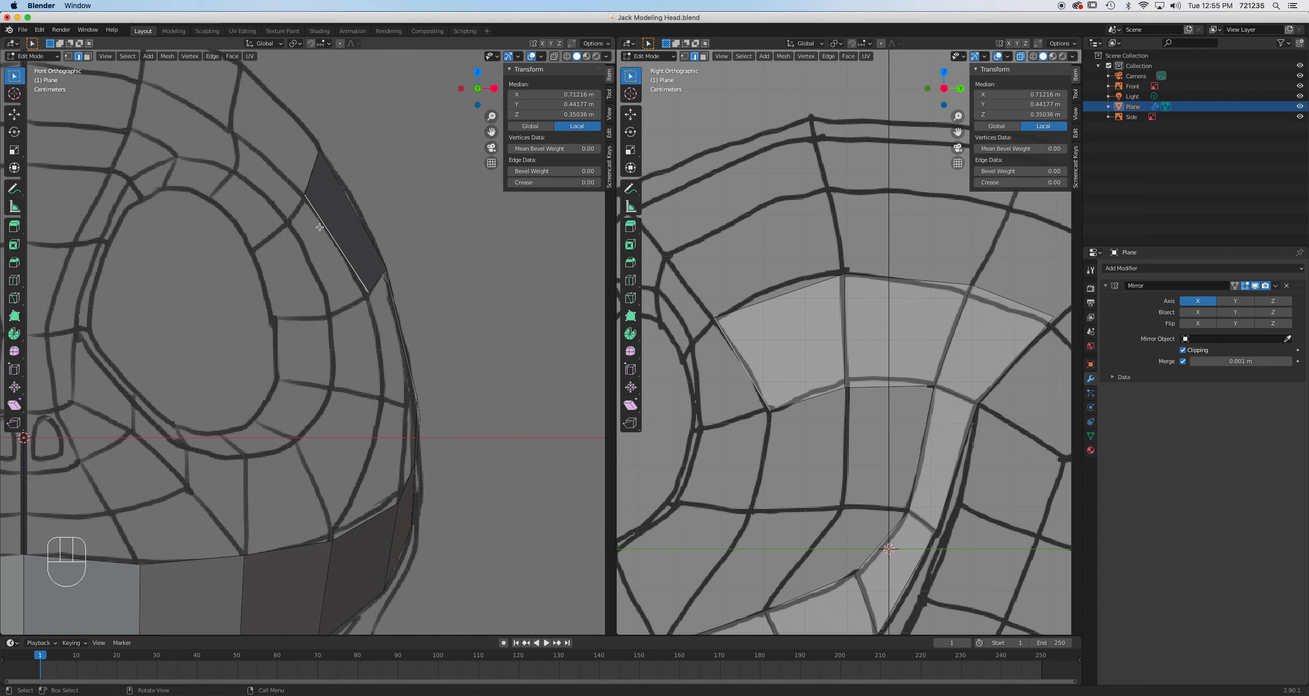
{"action": "key", "text": "g"}
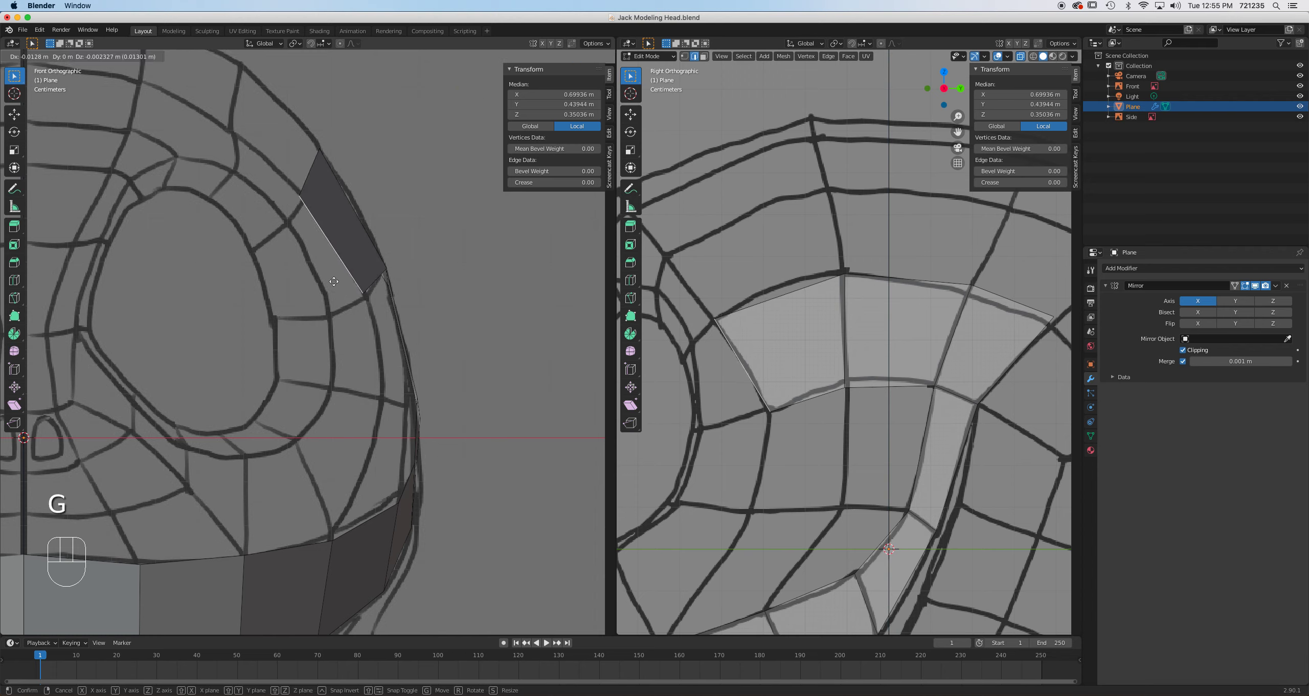
{"action": "left_click", "coordinate": [332, 281]}
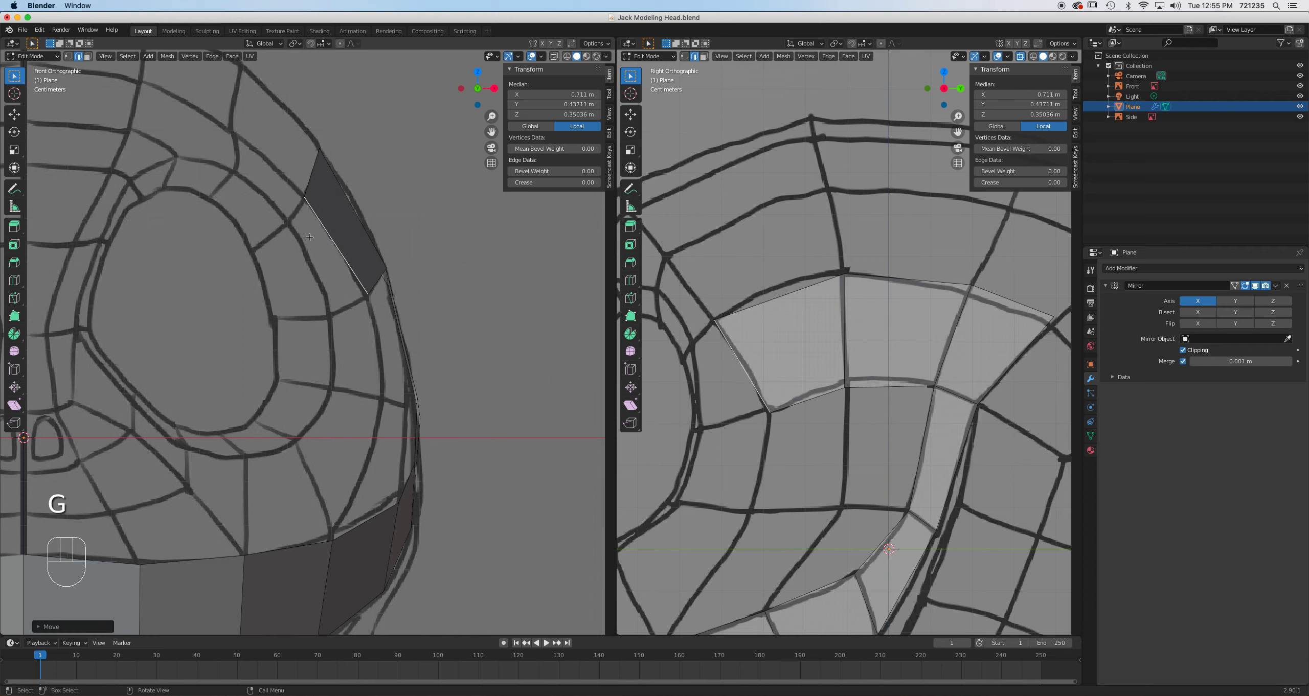
{"action": "key", "text": "e"}
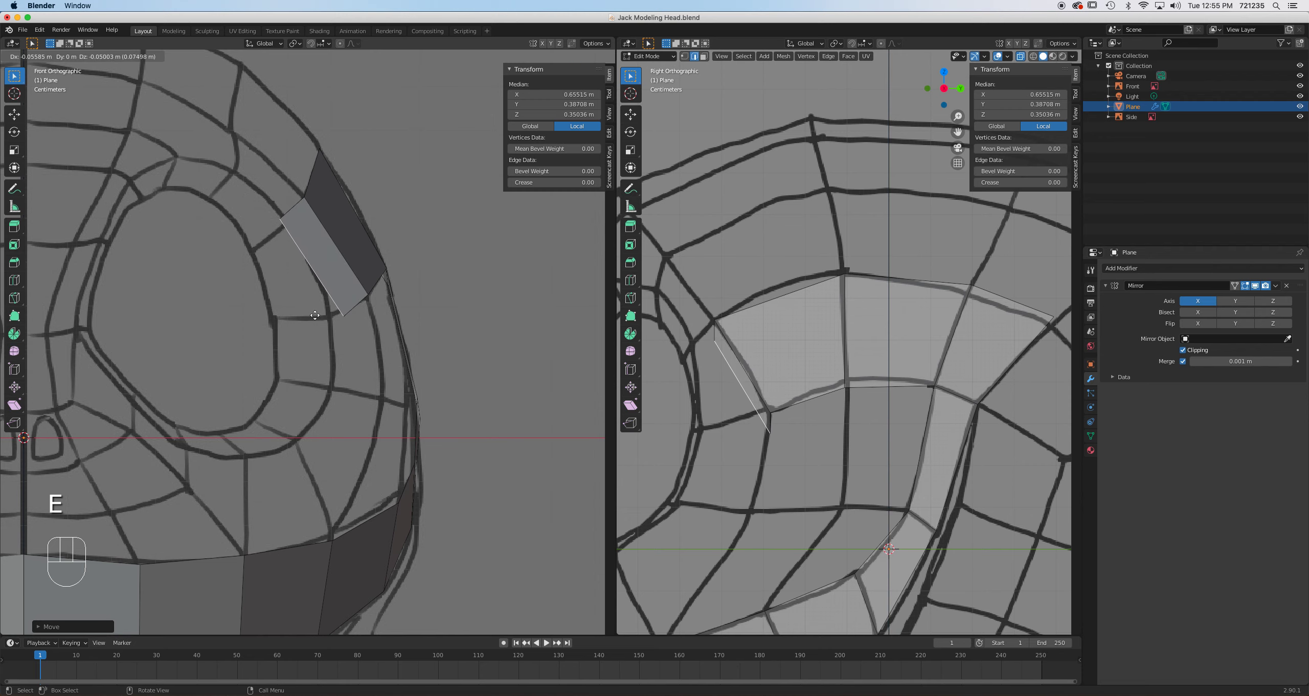
{"action": "left_click", "coordinate": [318, 315]}
Align the new face's upper and lower inner vertices with the reference intersections around the eye in the front view.
{"action": "key", "text": "1"}
{"action": "left_click", "coordinate": [289, 241]}
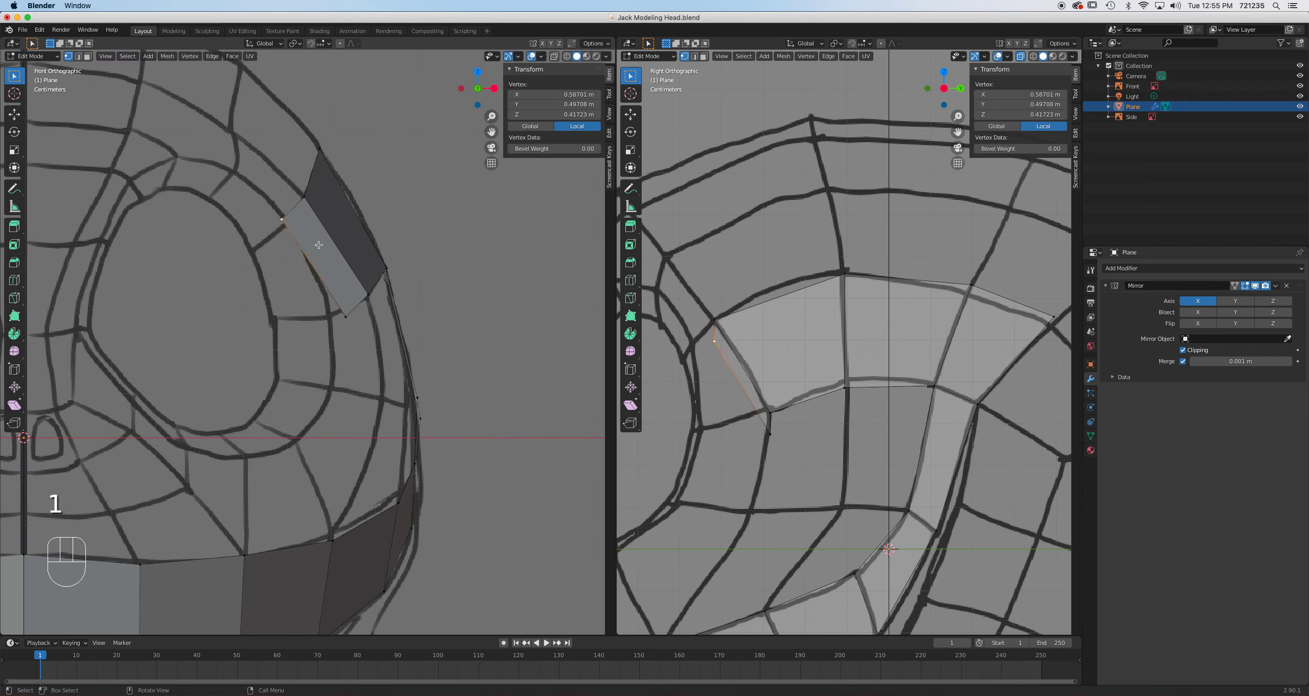
{"action": "key", "text": "g"}
{"action": "left_click", "coordinate": [330, 251]}
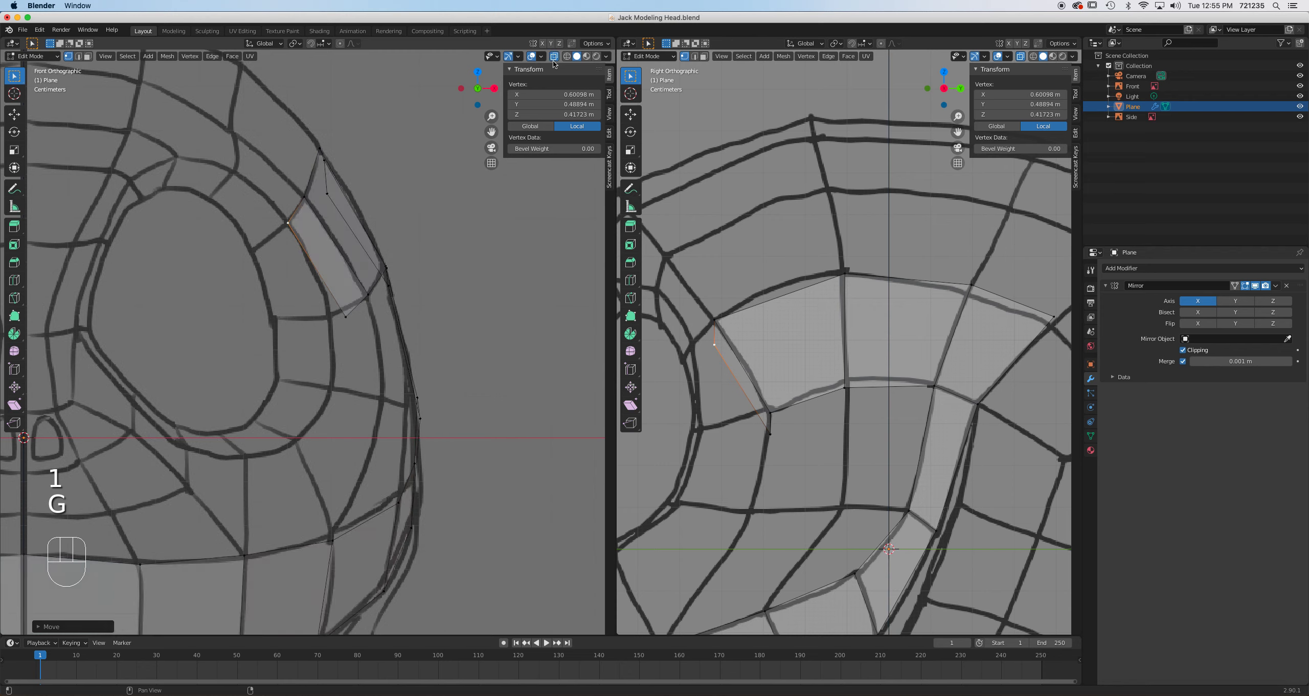
{"action": "left_click", "coordinate": [348, 309]}
{"action": "key", "text": "g"}
{"action": "left_click", "coordinate": [331, 309]}
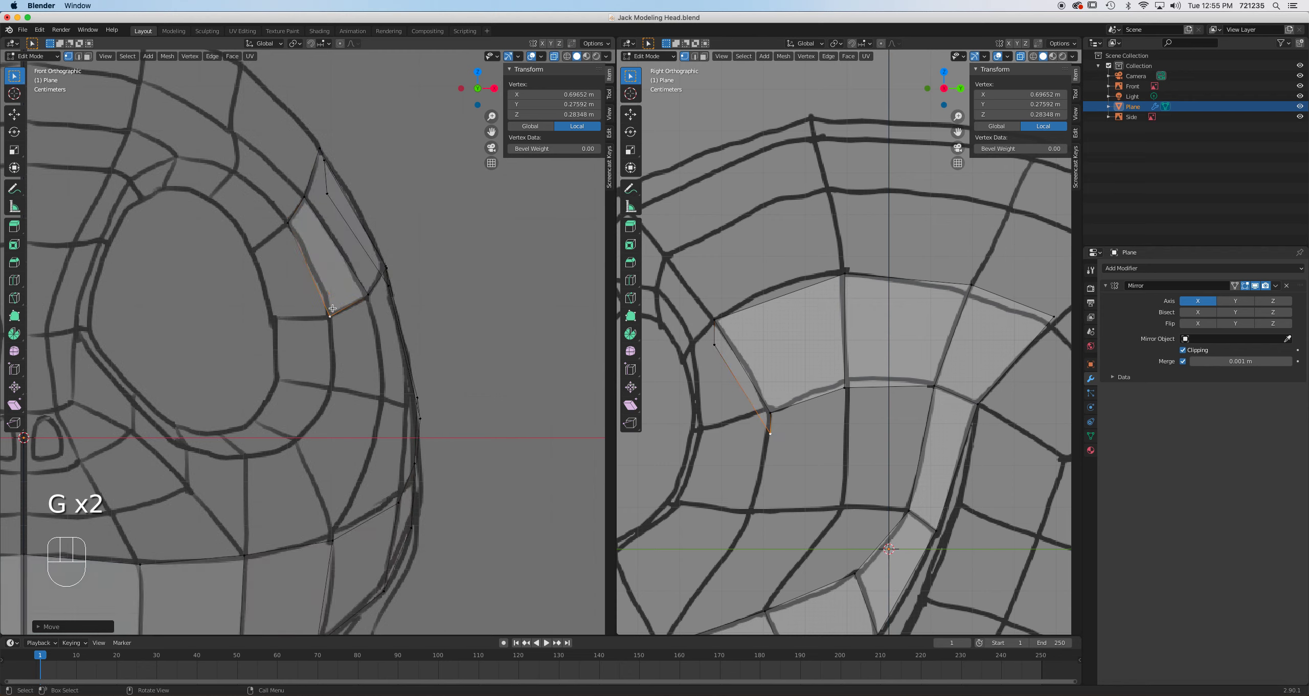
Move the same two vertices forward in the side view onto the reference line around the eye socket.
{"action": "left_click", "coordinate": [716, 347]}
{"action": "key", "text": "g"}
{"action": "left_click", "coordinate": [694, 346]}
{"action": "left_click", "coordinate": [767, 428]}
{"action": "key", "text": "g"}
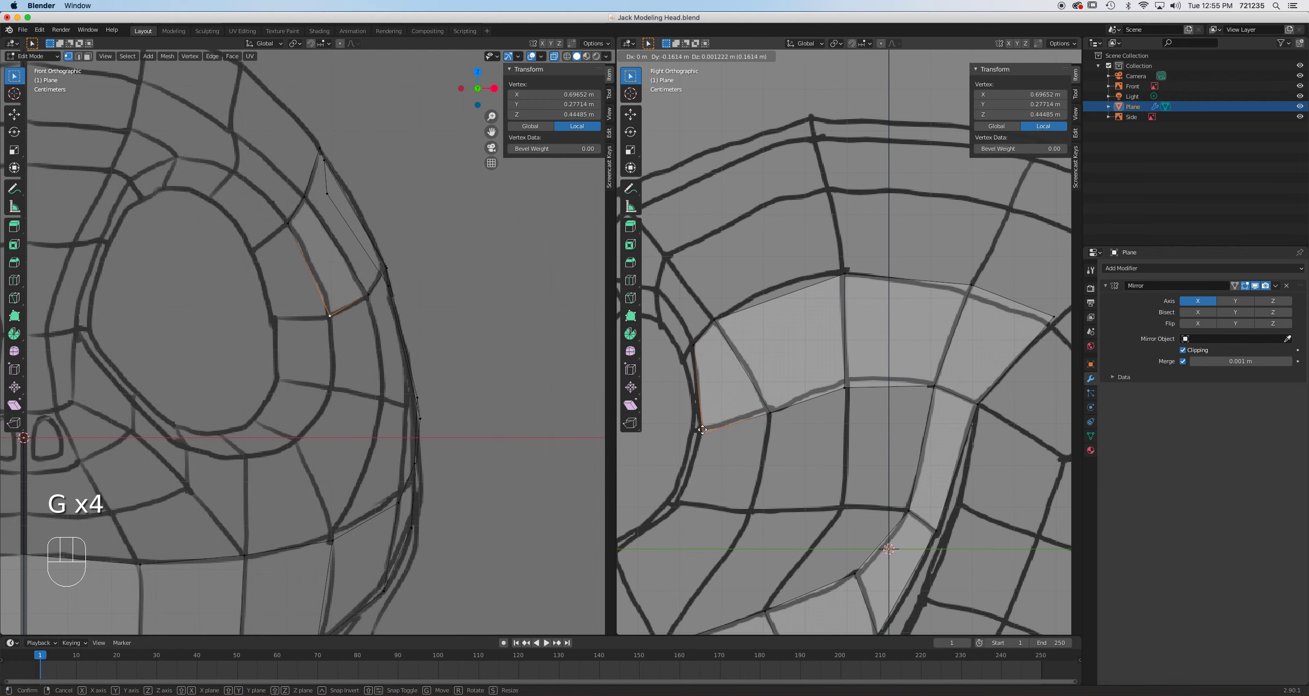
{"action": "left_click", "coordinate": [702, 430]}
Turn off X-ray in the side view and inspect the face strip beside the eye from an angle.
{"action": "scroll", "coordinate": [702, 430], "scroll_direction": "down", "scroll_amount": 4}
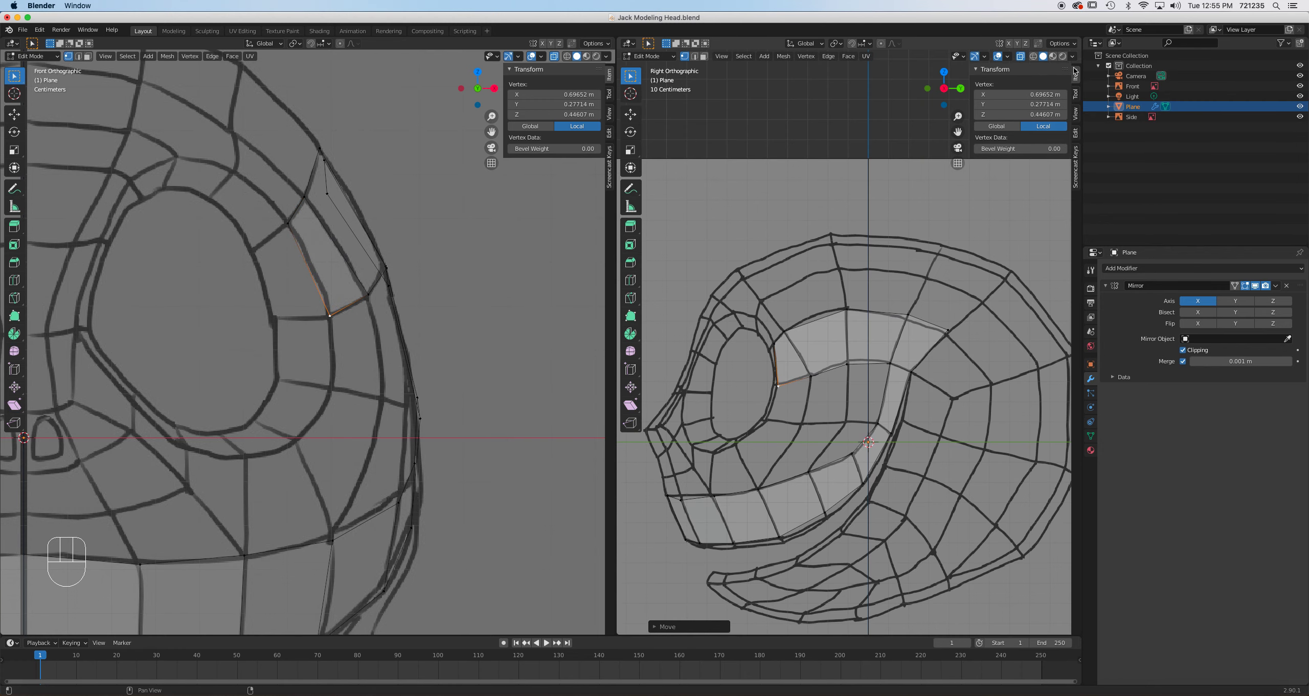
{"action": "left_click", "coordinate": [1018, 56]}
{"action": "middle_click_drag", "start_coordinate": [834, 327], "coordinate": [941, 416]}
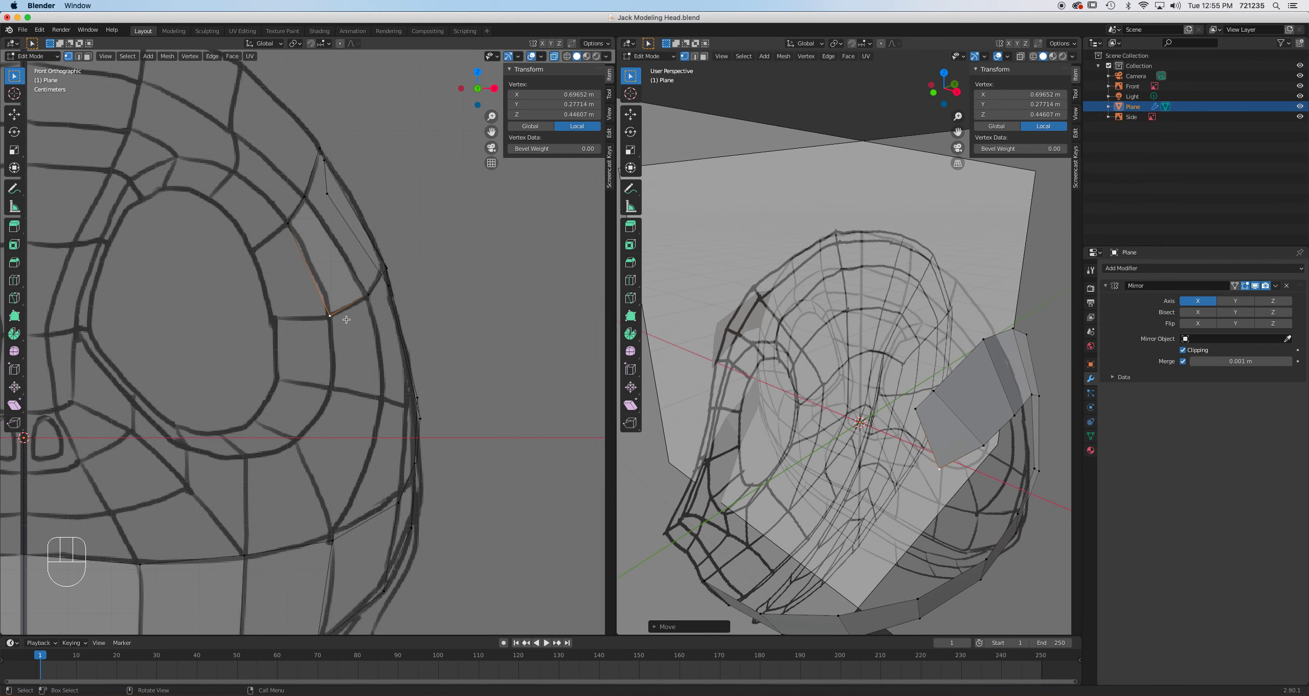
{"action": "key", "text": "KP_3"}
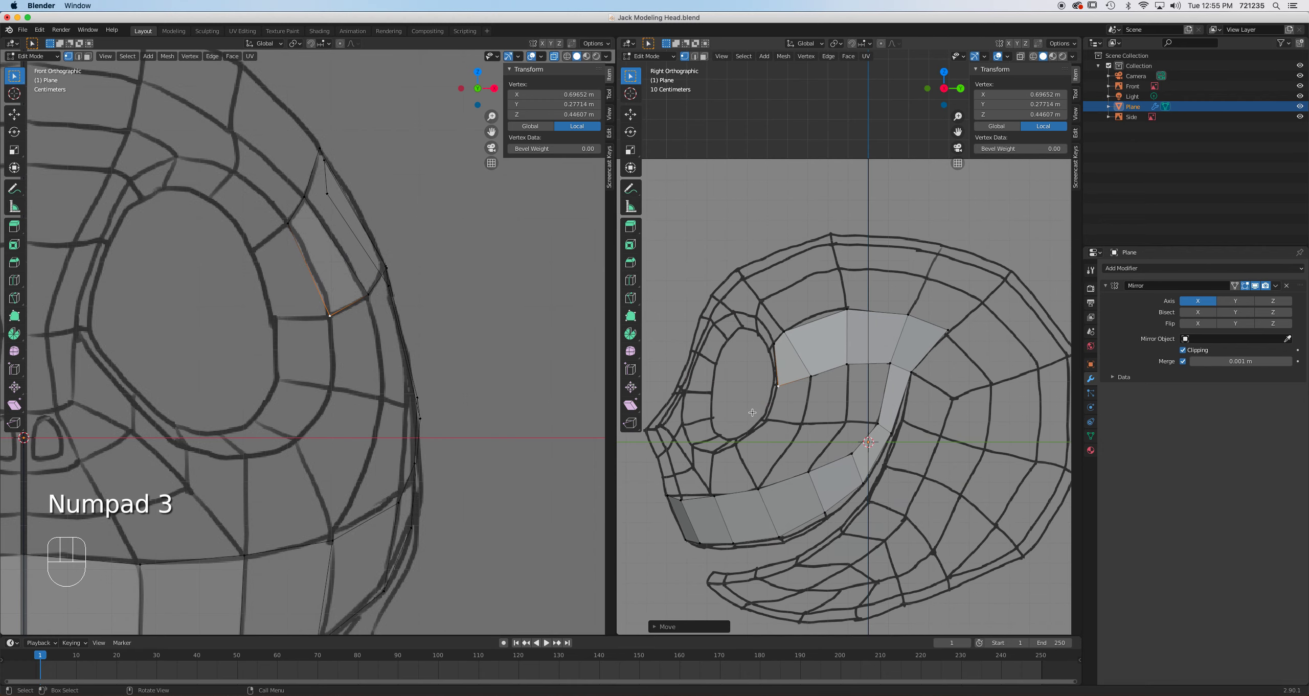
Extrude the two upper edges of the mouth strip nearest the centre line upward to the next reference line in the front view.
{"action": "scroll", "coordinate": [380, 362], "scroll_direction": "up", "scroll_amount": 2}
{"action": "scroll", "coordinate": [380, 363], "scroll_direction": "down", "scroll_amount": 3}
{"action": "middle_click_drag", "start_coordinate": [200, 546], "coordinate": [360, 370], "text": "shift"}
{"action": "middle_click_drag", "start_coordinate": [394, 332], "coordinate": [349, 387], "text": "shift"}
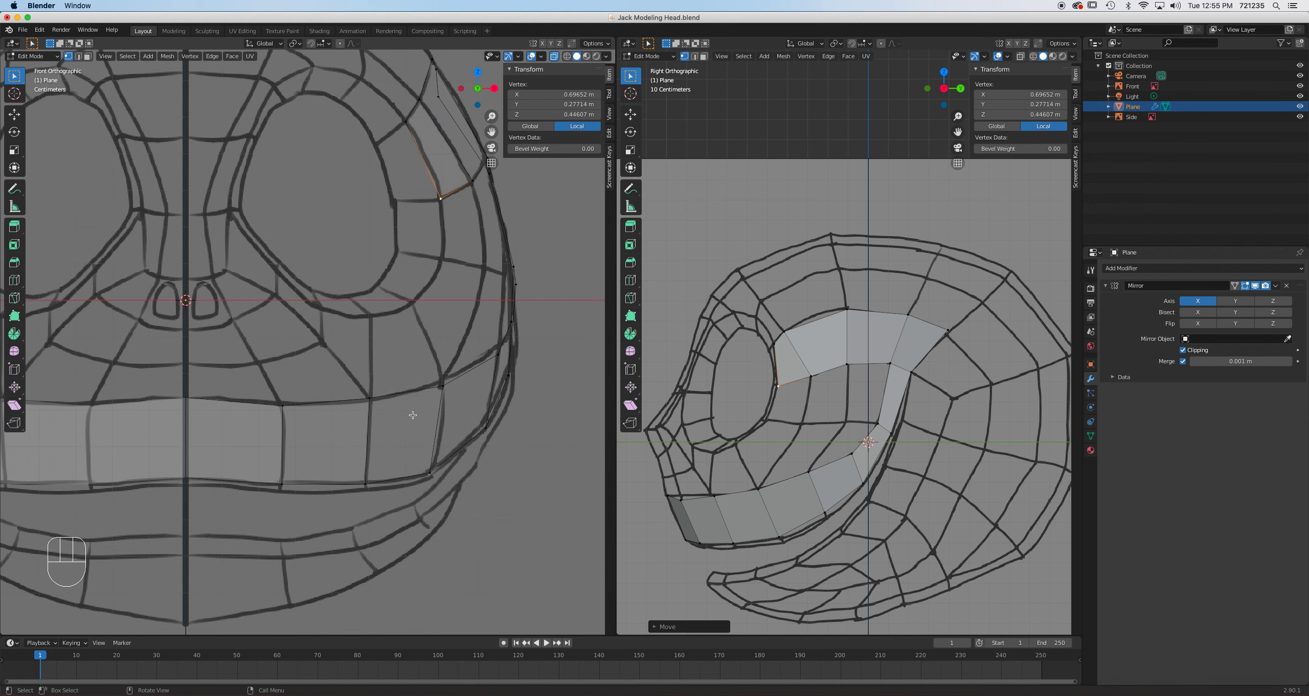
{"action": "key", "text": "2"}
{"action": "left_click", "coordinate": [234, 404]}
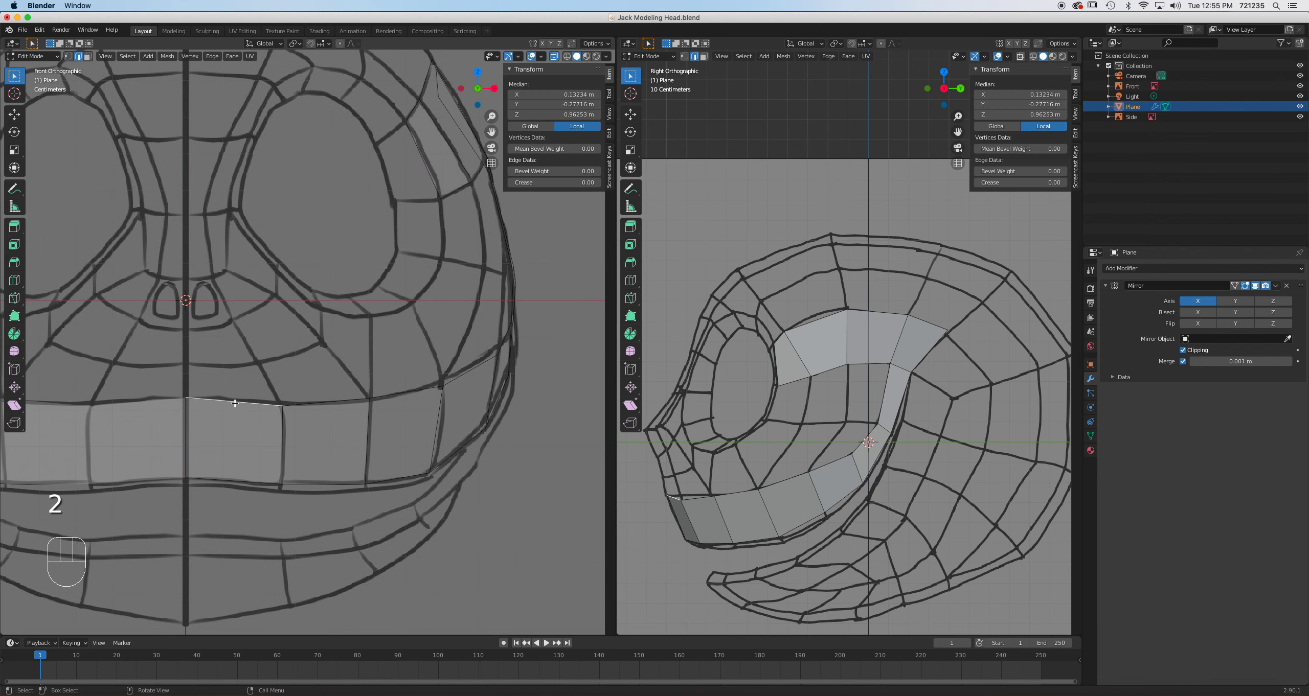
{"action": "left_click", "coordinate": [313, 404], "text": "shift"}
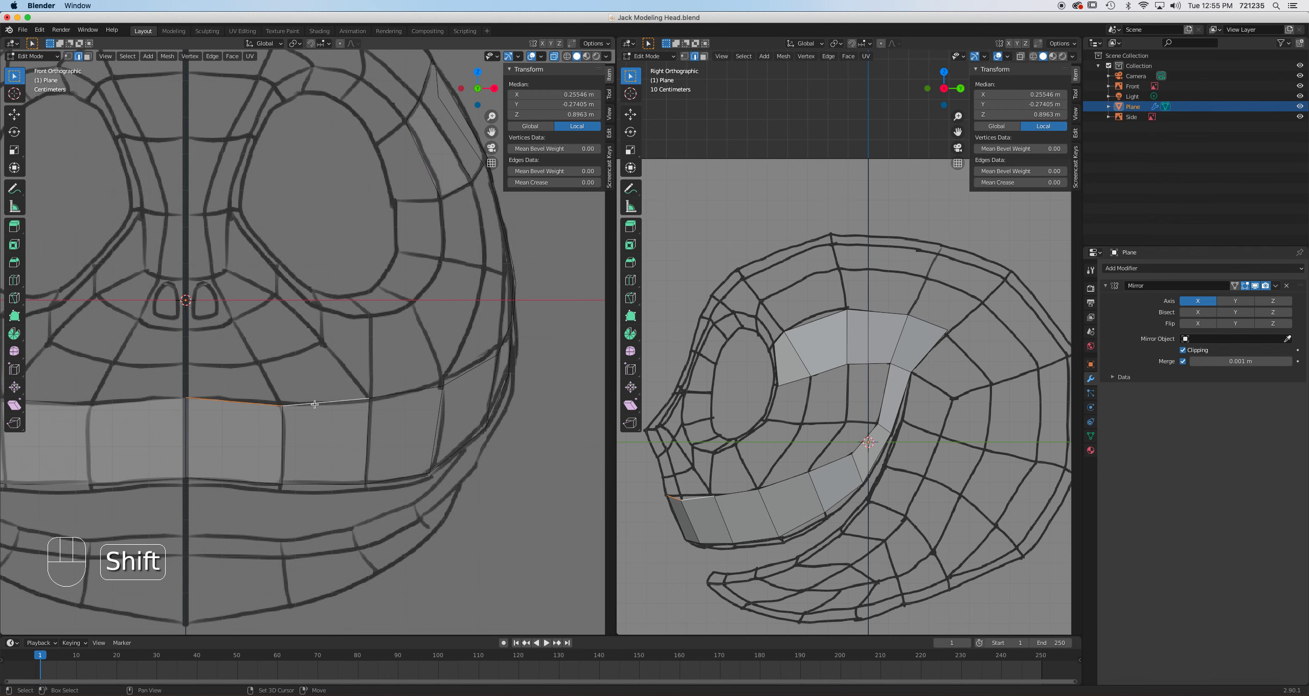
{"action": "scroll", "coordinate": [311, 400], "scroll_direction": "up", "scroll_amount": 2}
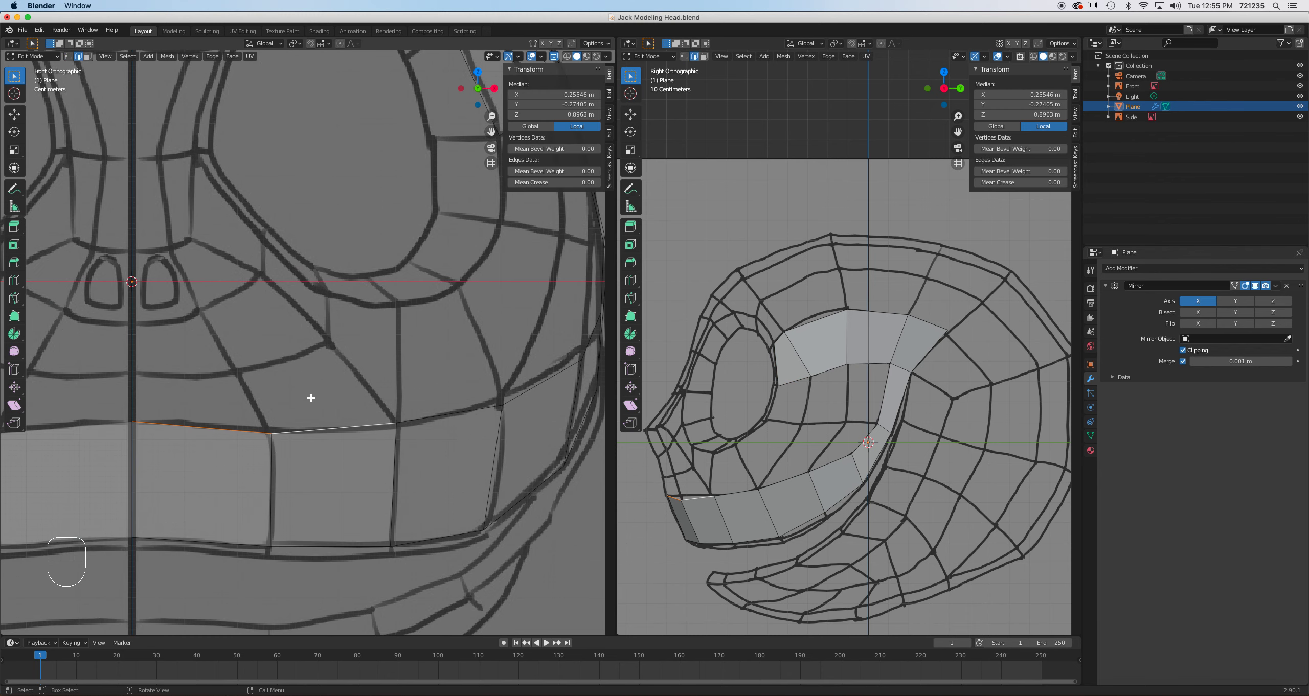
{"action": "left_click", "coordinate": [441, 418], "text": "shift"}
{"action": "left_click", "coordinate": [350, 426]}
{"action": "left_click", "coordinate": [199, 424], "text": "shift"}
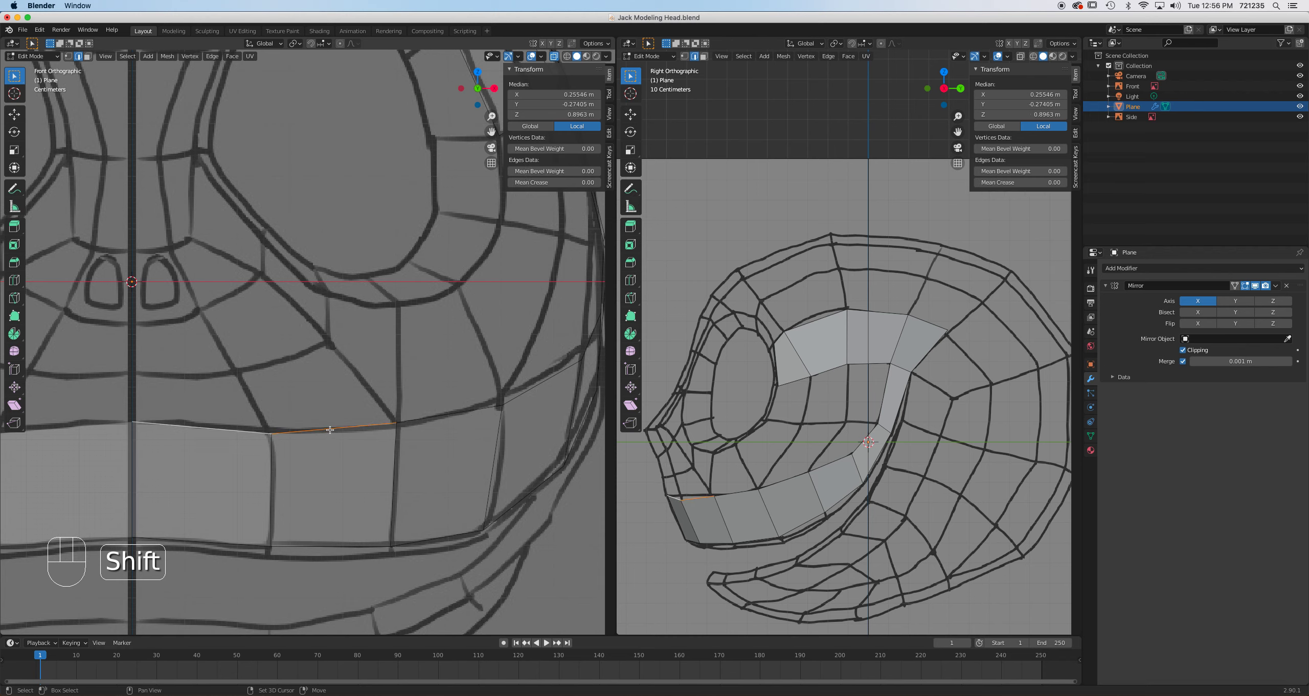
{"action": "key", "text": "e"}
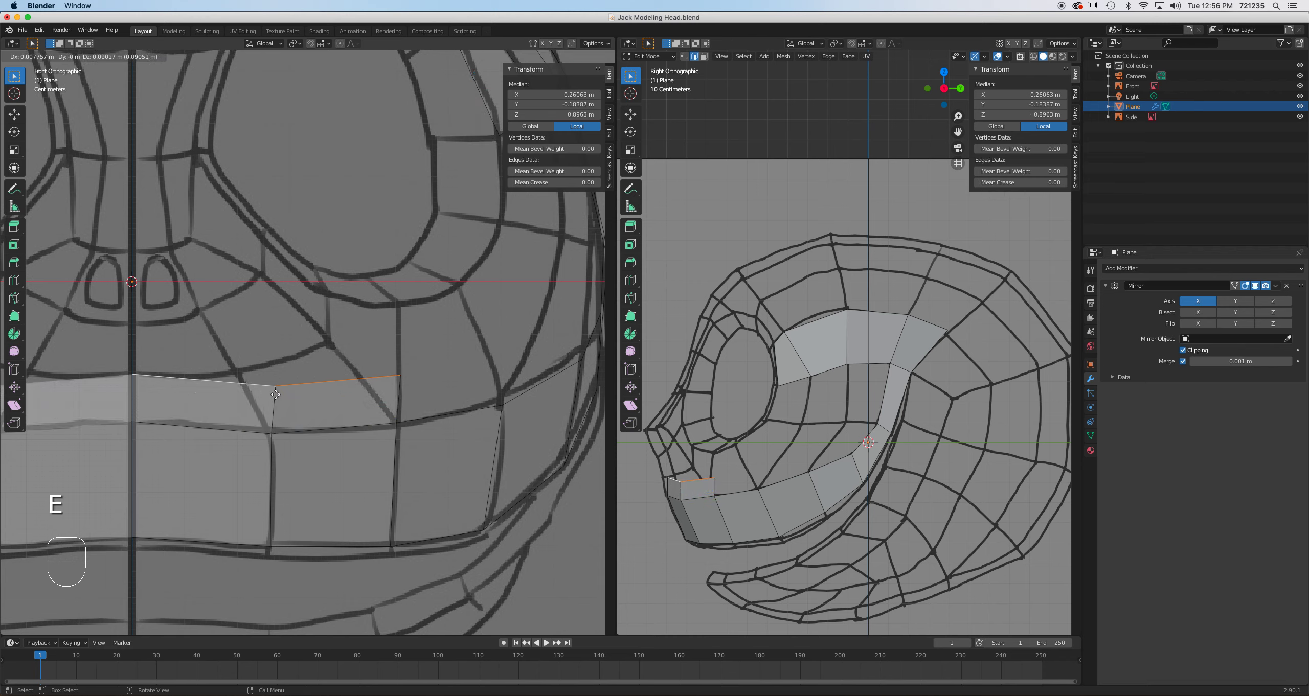
{"action": "left_click", "coordinate": [295, 412]}
{"action": "key", "text": "1"}
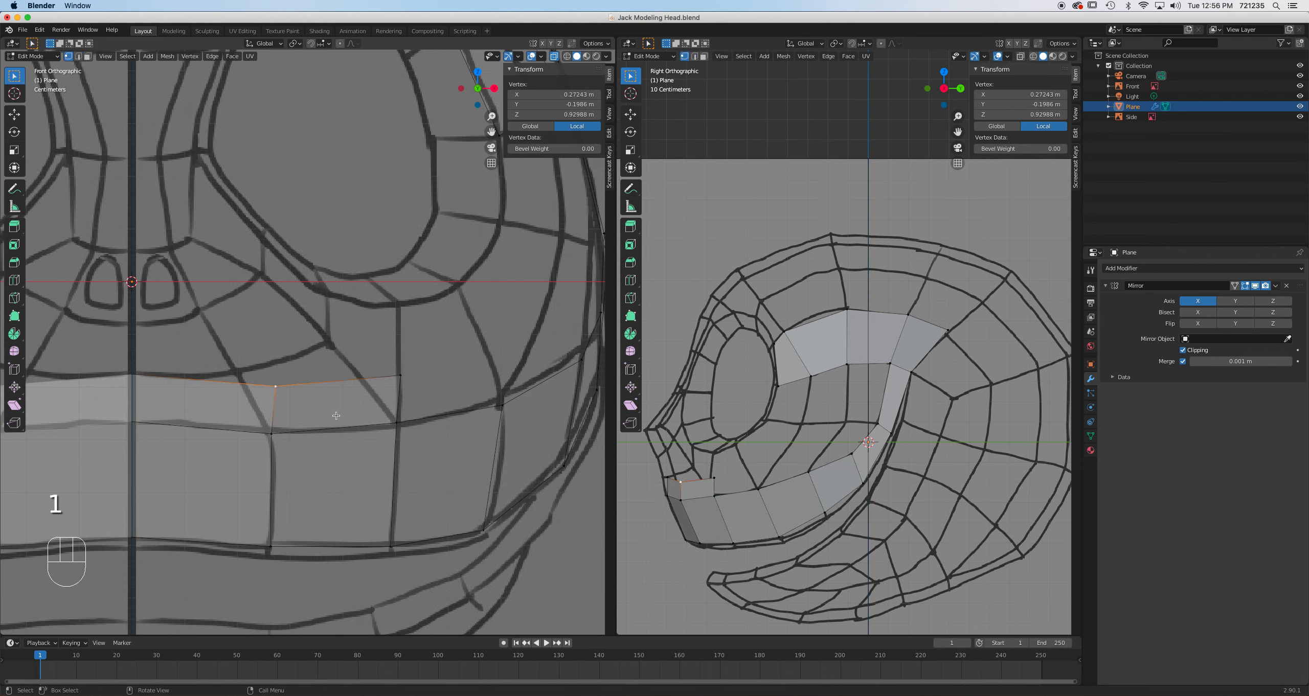
Align the new upper-lip row's middle vertex with the front reference, then fit its centre-line and middle vertices to the side reference.
{"action": "key", "text": "g"}
{"action": "left_click", "coordinate": [294, 402]}
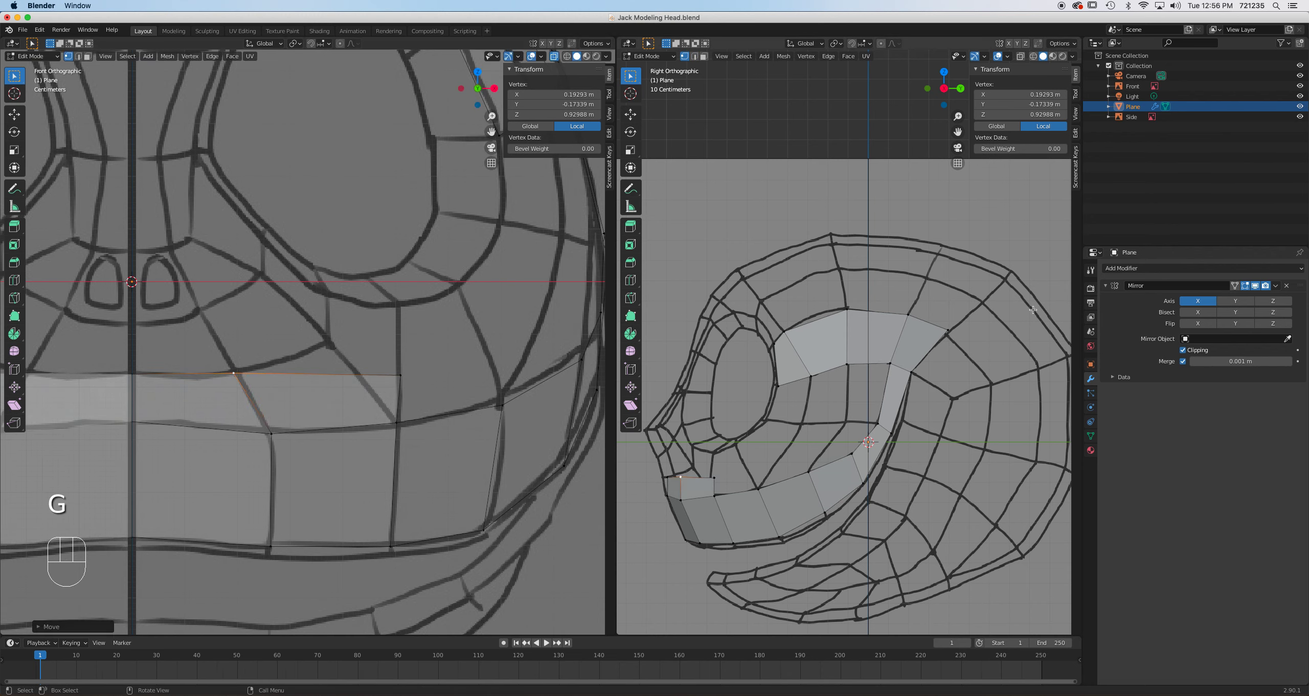
{"action": "scroll", "coordinate": [772, 381], "scroll_direction": "up", "scroll_amount": 3}
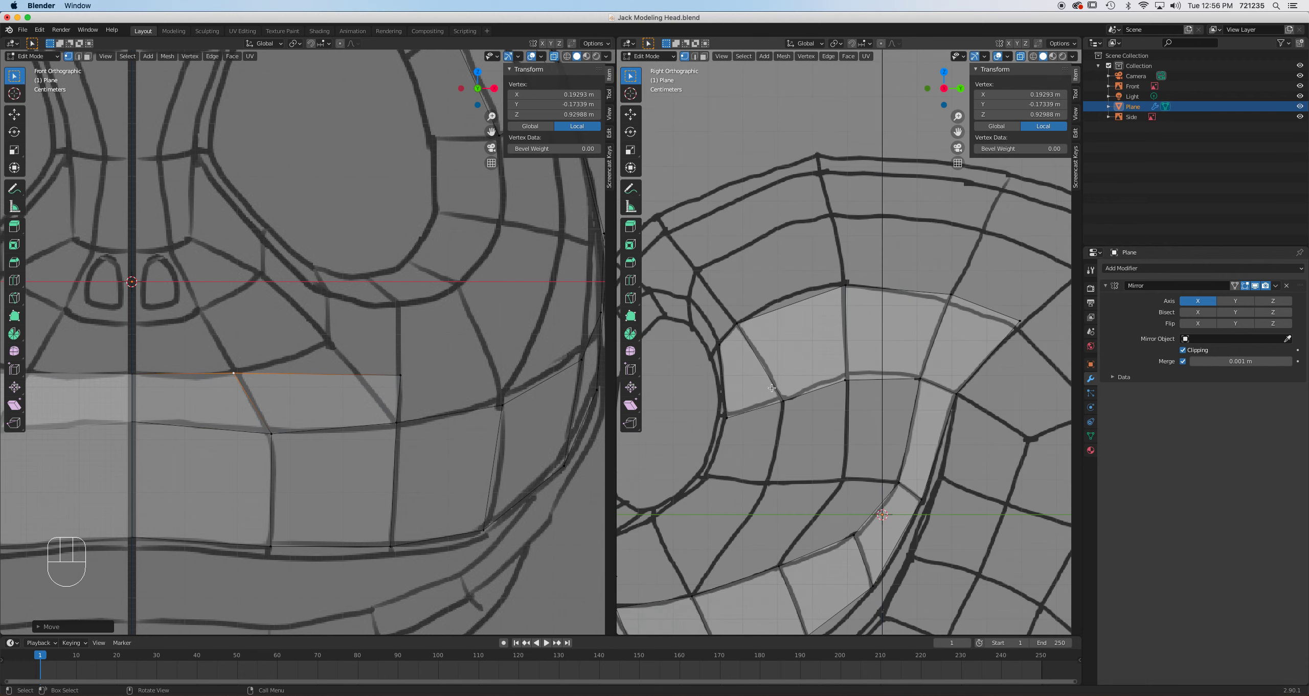
{"action": "middle_click_drag", "start_coordinate": [772, 381], "coordinate": [939, 85], "text": "shift"}
{"action": "scroll", "coordinate": [772, 264], "scroll_direction": "up", "scroll_amount": 2}
{"action": "middle_click_drag", "start_coordinate": [789, 275], "coordinate": [966, 329], "text": "shift"}
{"action": "scroll", "coordinate": [822, 314], "scroll_direction": "up", "scroll_amount": 1}
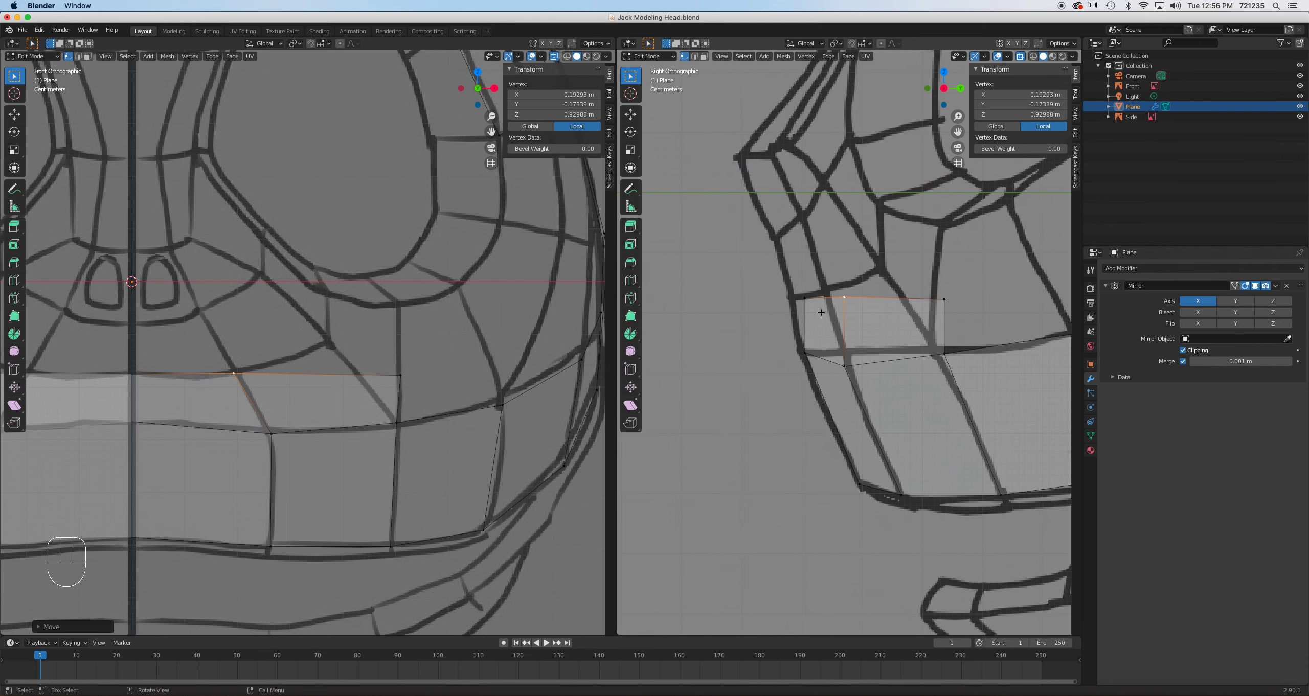
{"action": "left_click", "coordinate": [811, 304]}
{"action": "key", "text": "g"}
{"action": "key", "text": "g"}
{"action": "left_click", "coordinate": [829, 296]}
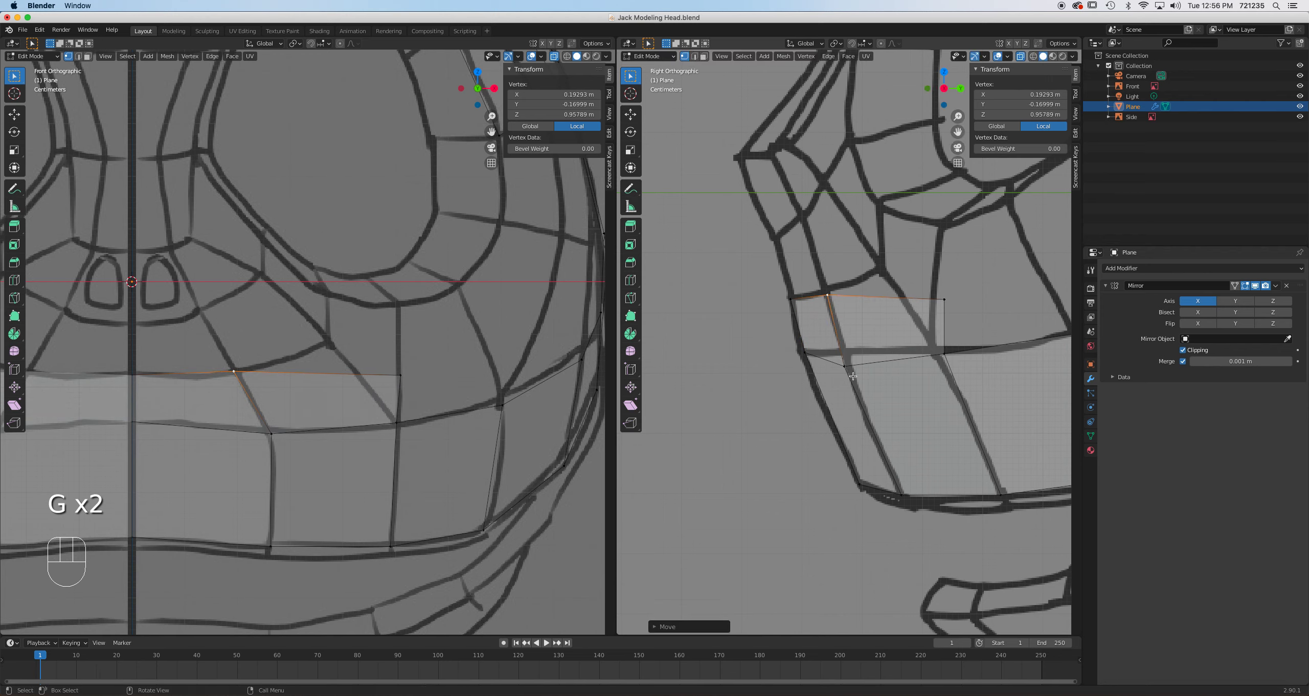
Nudge the vertex directly below the new row's middle vertex onto the reference intersection in the side view.
{"action": "left_click", "coordinate": [846, 366]}
{"action": "key", "text": "g"}
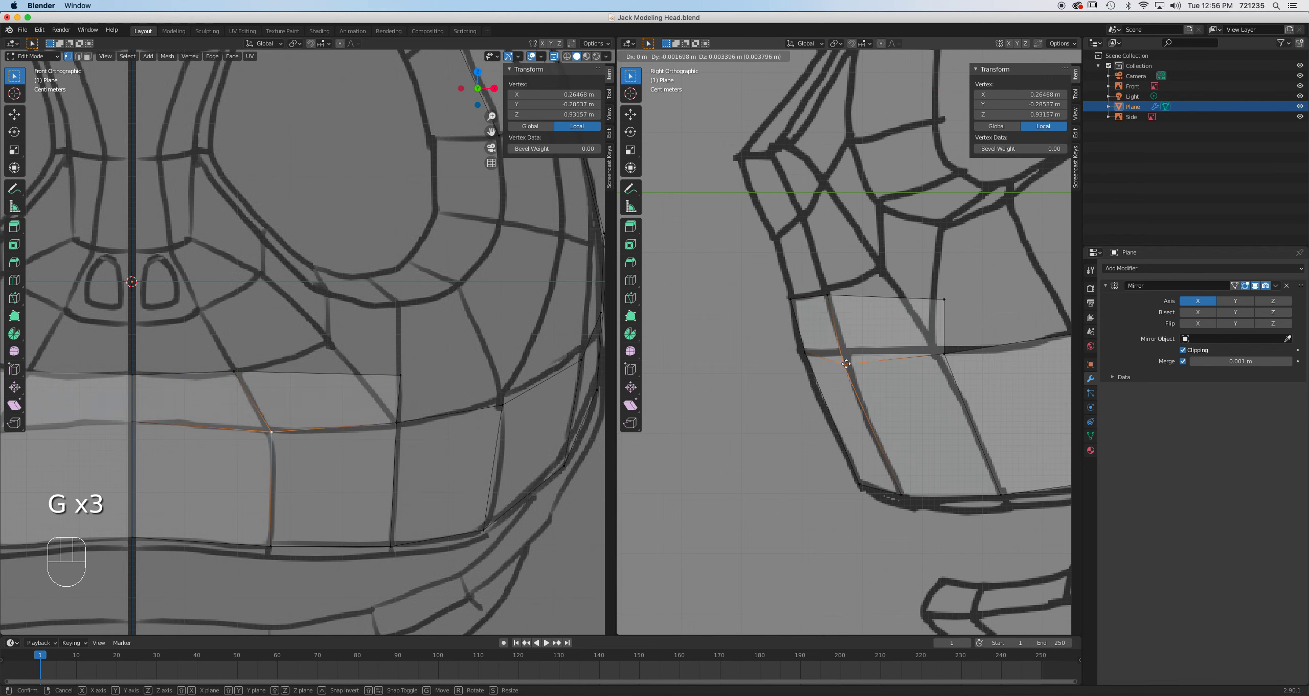
{"action": "left_click", "coordinate": [846, 363]}
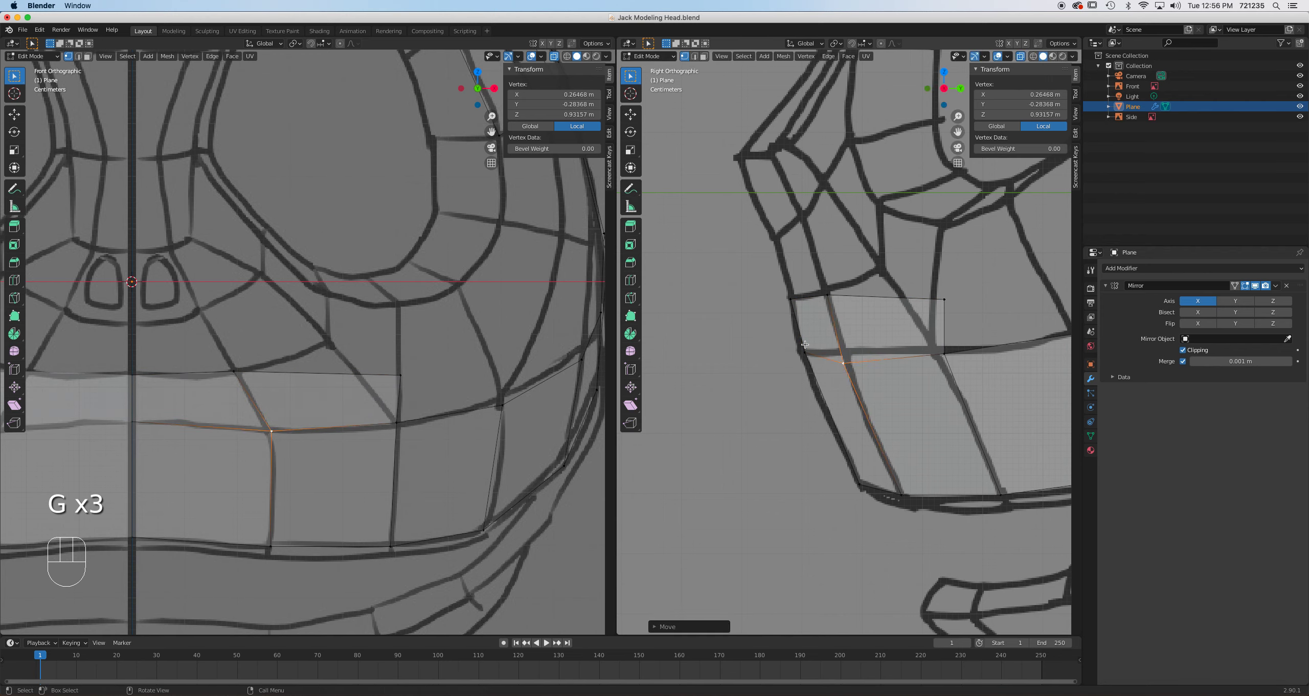
Move the new row's outer vertex onto its reference intersection beside the nose in both the front and side views.
{"action": "left_click", "coordinate": [389, 374]}
{"action": "key", "text": "g"}
{"action": "left_click", "coordinate": [313, 341]}
{"action": "left_click", "coordinate": [935, 275]}
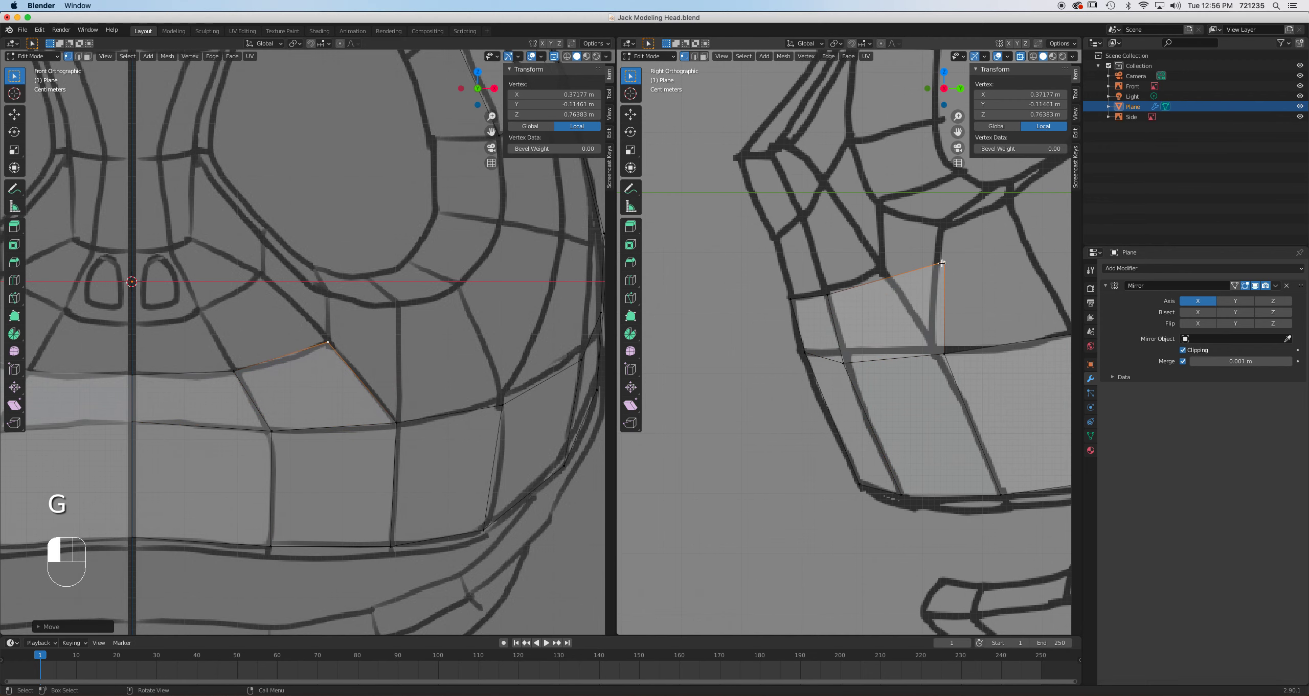
{"action": "key", "text": "g"}
{"action": "left_click", "coordinate": [880, 267]}
Extrude the cheek strip's upper edge beside the mouth upward to the lower rim of the eye socket in the front view.
{"action": "middle_click_drag", "start_coordinate": [453, 373], "coordinate": [373, 363], "text": "shift"}
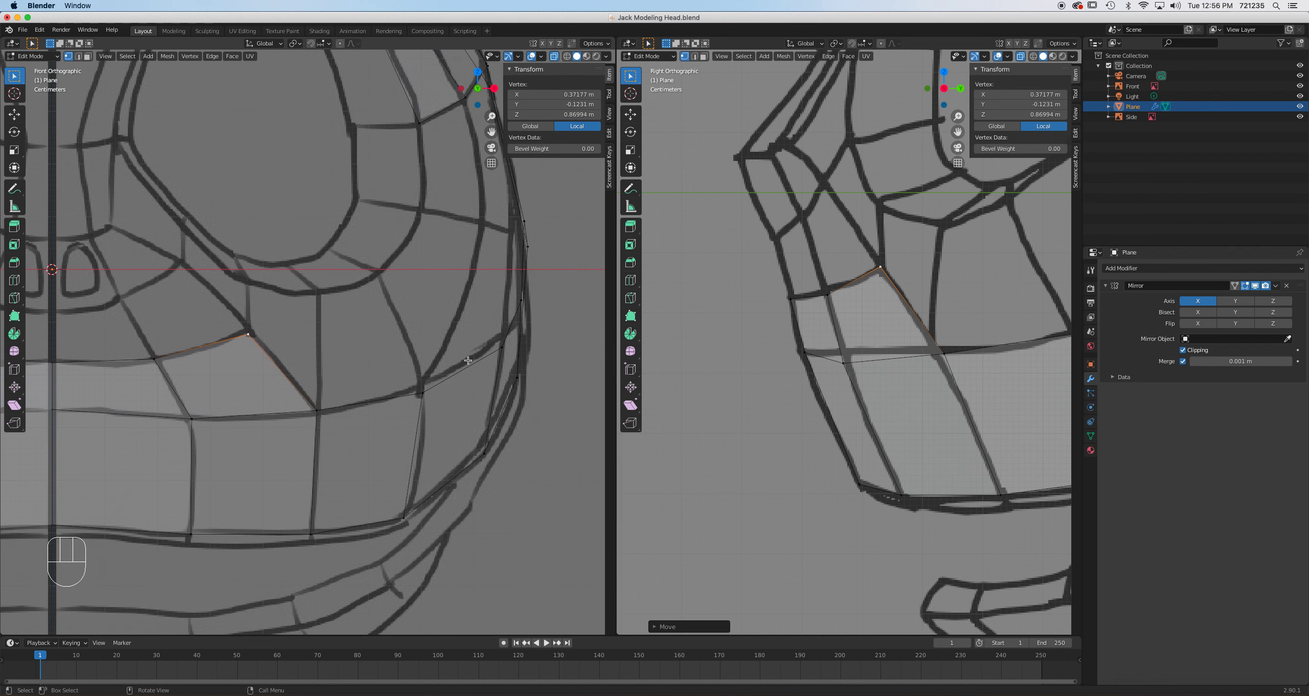
{"action": "key", "text": "2"}
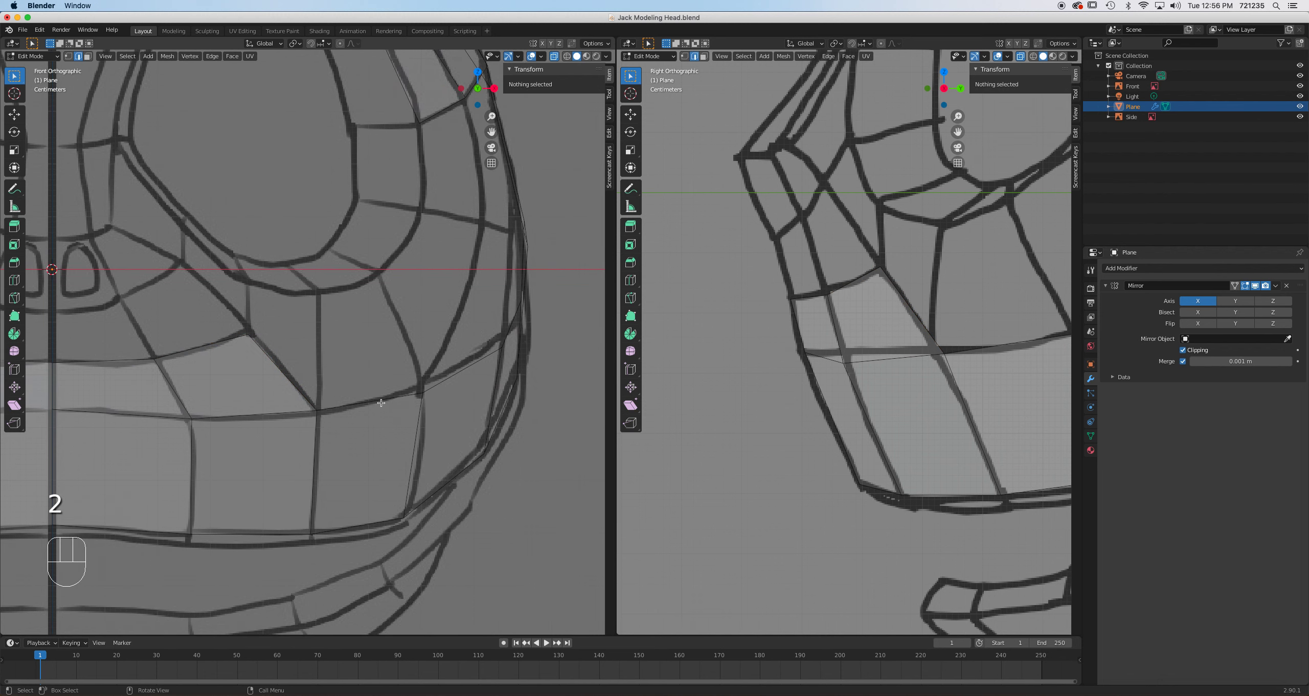
{"action": "left_click", "coordinate": [367, 407]}
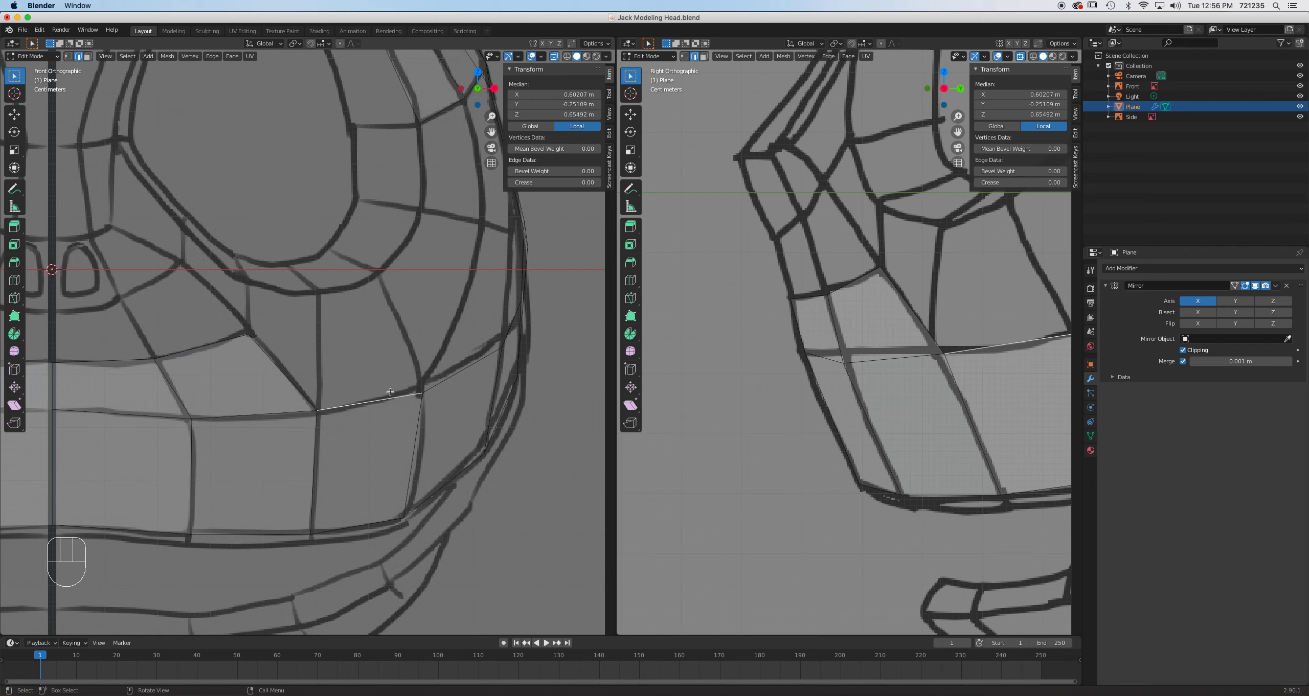
{"action": "key", "text": "e"}
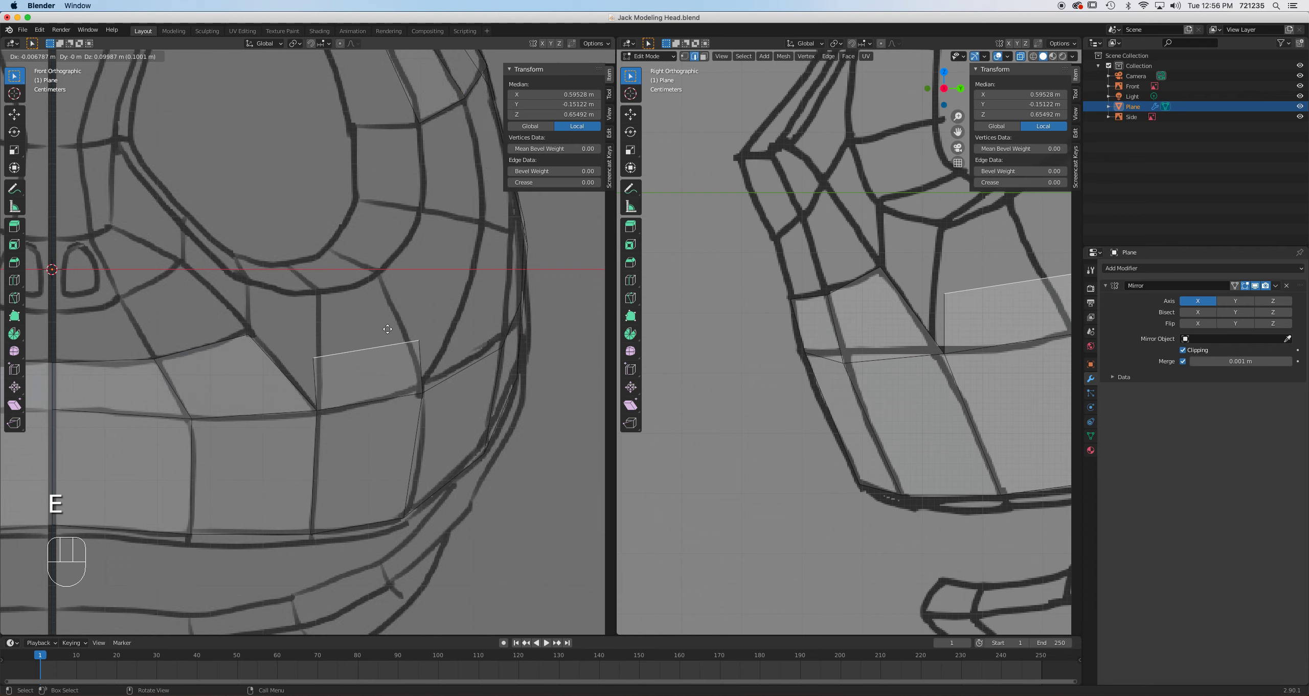
{"action": "left_click", "coordinate": [381, 279]}
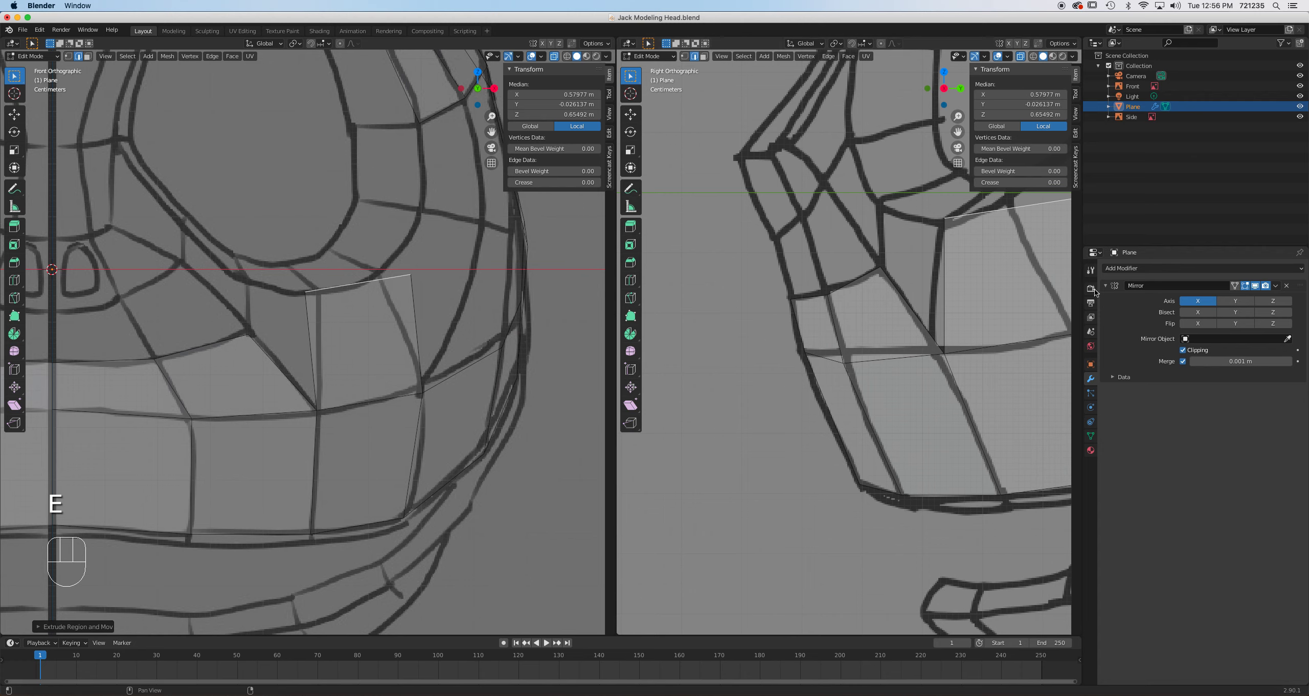
Move the new cheek face's two upper vertices onto the reference intersections below the eye socket in the side view.
{"action": "scroll", "coordinate": [946, 272], "scroll_direction": "up", "scroll_amount": 3}
{"action": "middle_click_drag", "start_coordinate": [810, 384], "coordinate": [849, 404], "text": "shift"}
{"action": "key", "text": "1"}
{"action": "left_click", "coordinate": [857, 323]}
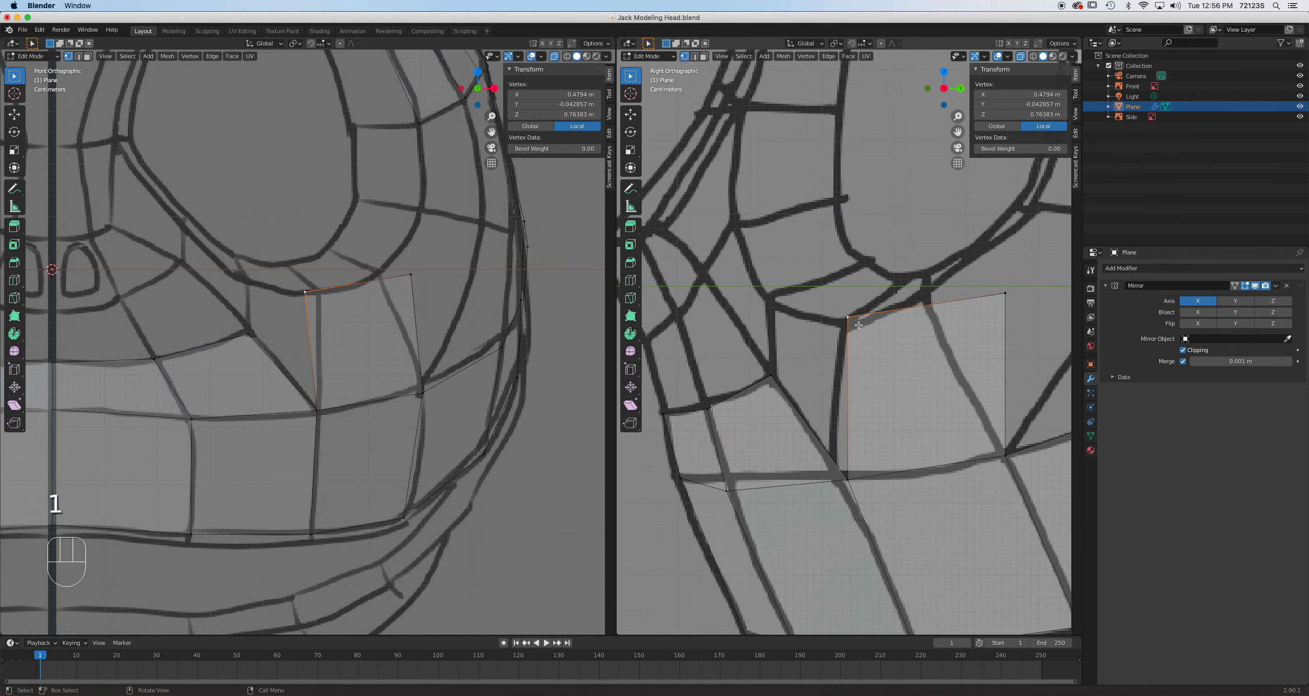
{"action": "key", "text": "g"}
{"action": "key", "text": "g"}
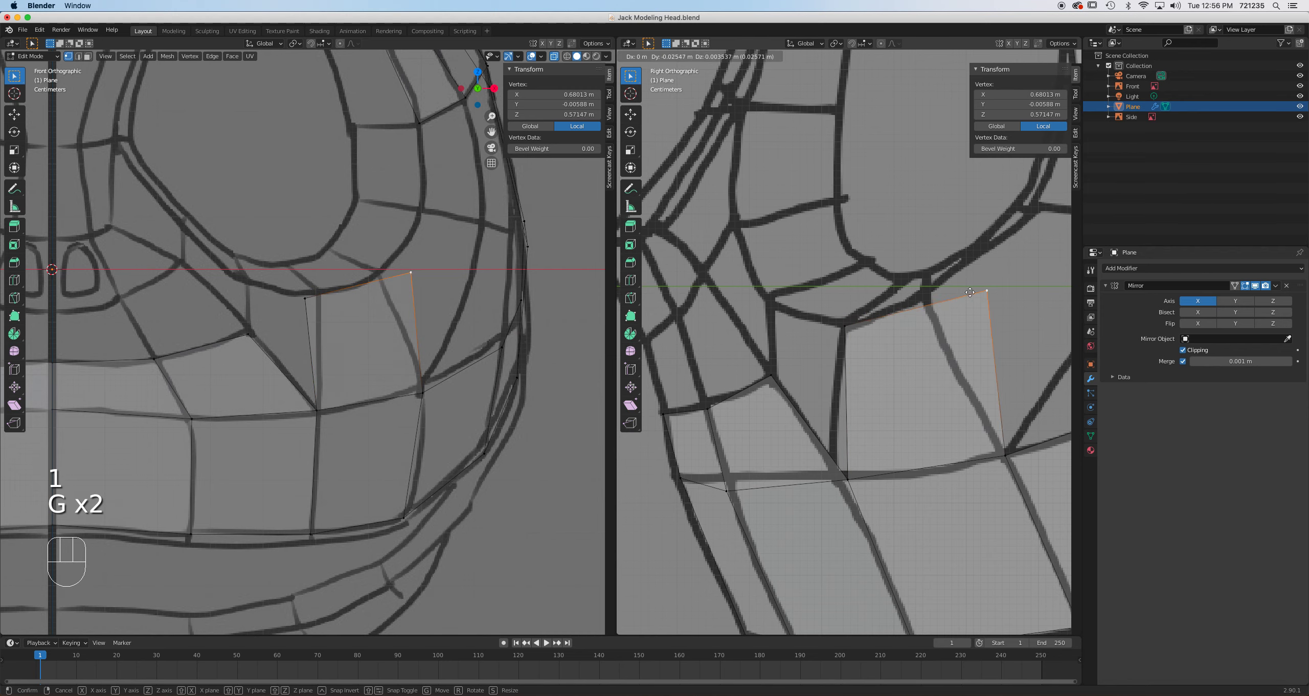
{"action": "left_click", "coordinate": [920, 301]}
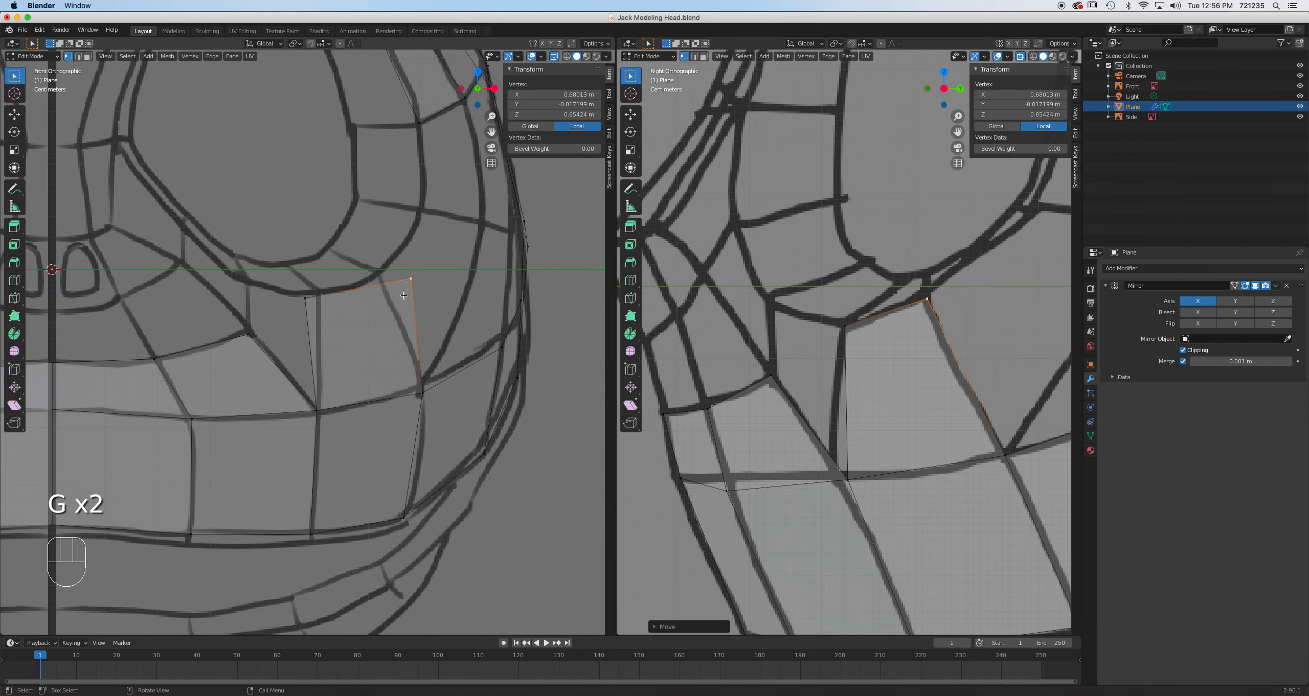
Align the same two upper cheek vertices with the eye socket reference line in the front view.
{"action": "key", "text": "g"}
{"action": "left_click", "coordinate": [301, 297]}
{"action": "left_click", "coordinate": [301, 297]}
{"action": "key", "text": "g"}
{"action": "left_click", "coordinate": [316, 295]}
Extrude the two upper edges above the mouth nearest the centre line upward twice, forming two rows across the nose area.
{"action": "scroll", "coordinate": [368, 339], "scroll_direction": "down", "scroll_amount": 2}
{"action": "middle_click_drag", "start_coordinate": [326, 345], "coordinate": [393, 350], "text": "shift"}
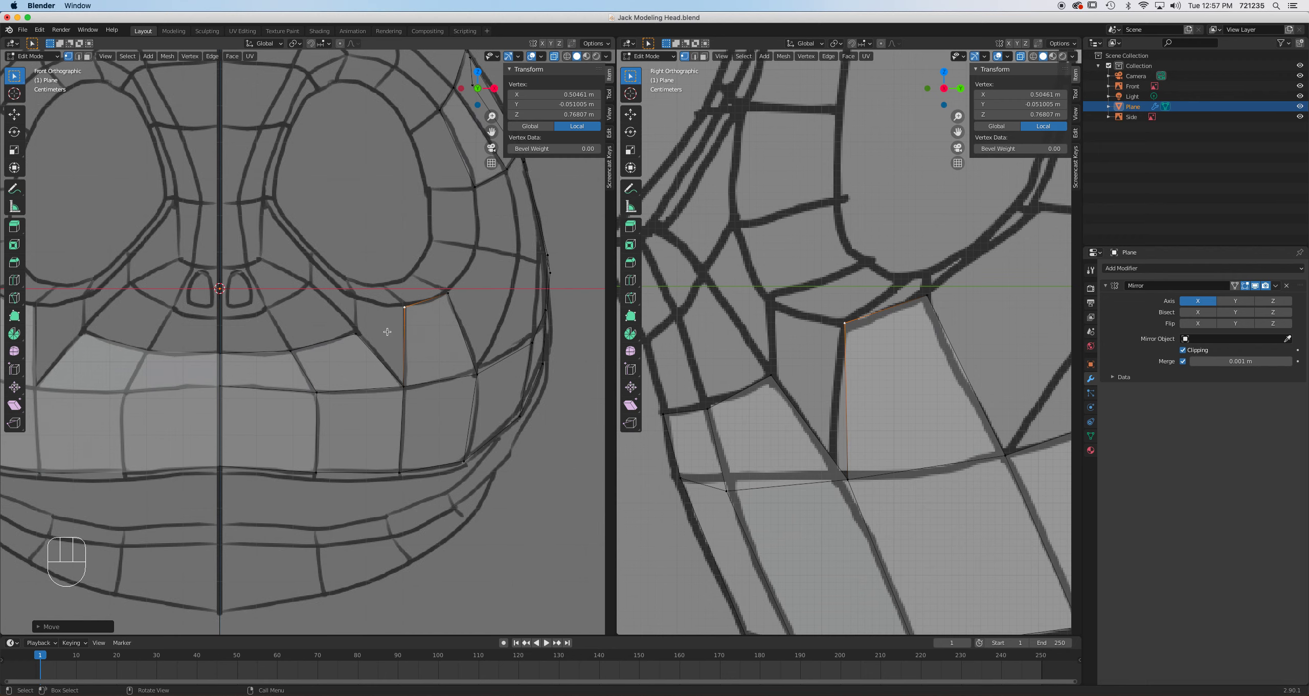
{"action": "scroll", "coordinate": [306, 322], "scroll_direction": "up", "scroll_amount": 3}
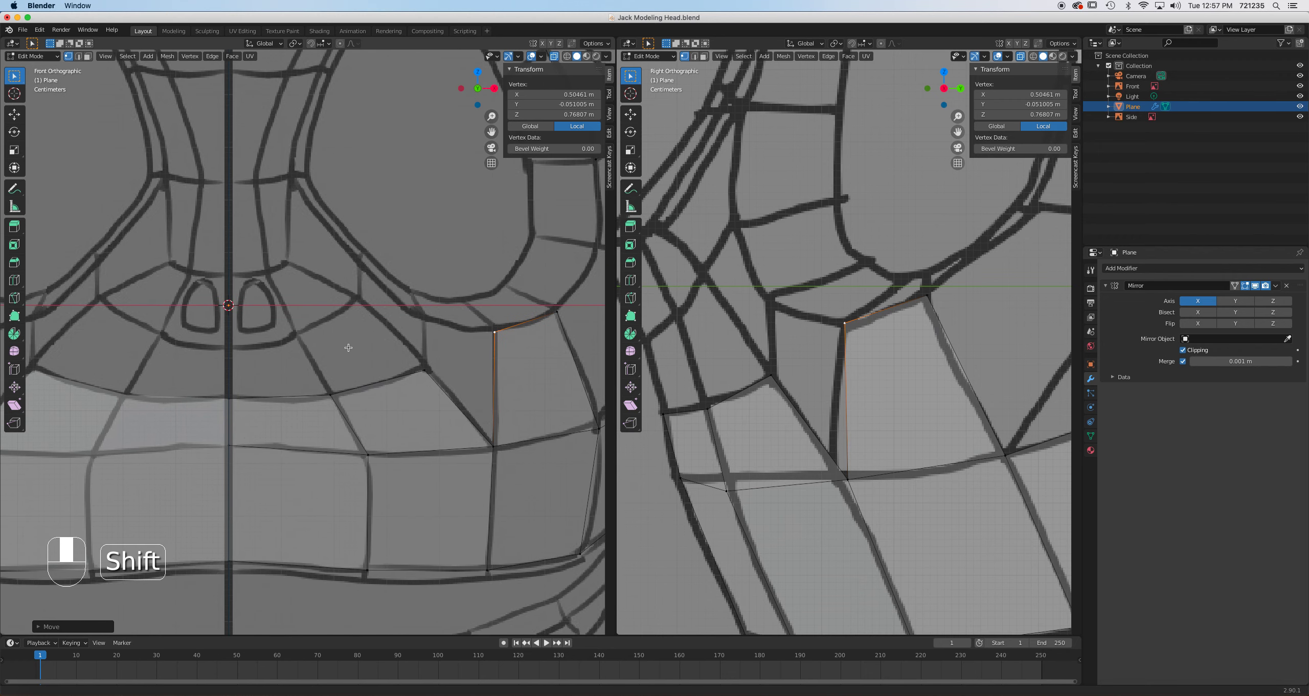
{"action": "key", "text": "2"}
{"action": "left_click", "coordinate": [376, 385]}
{"action": "left_click", "coordinate": [295, 400], "text": "shift"}
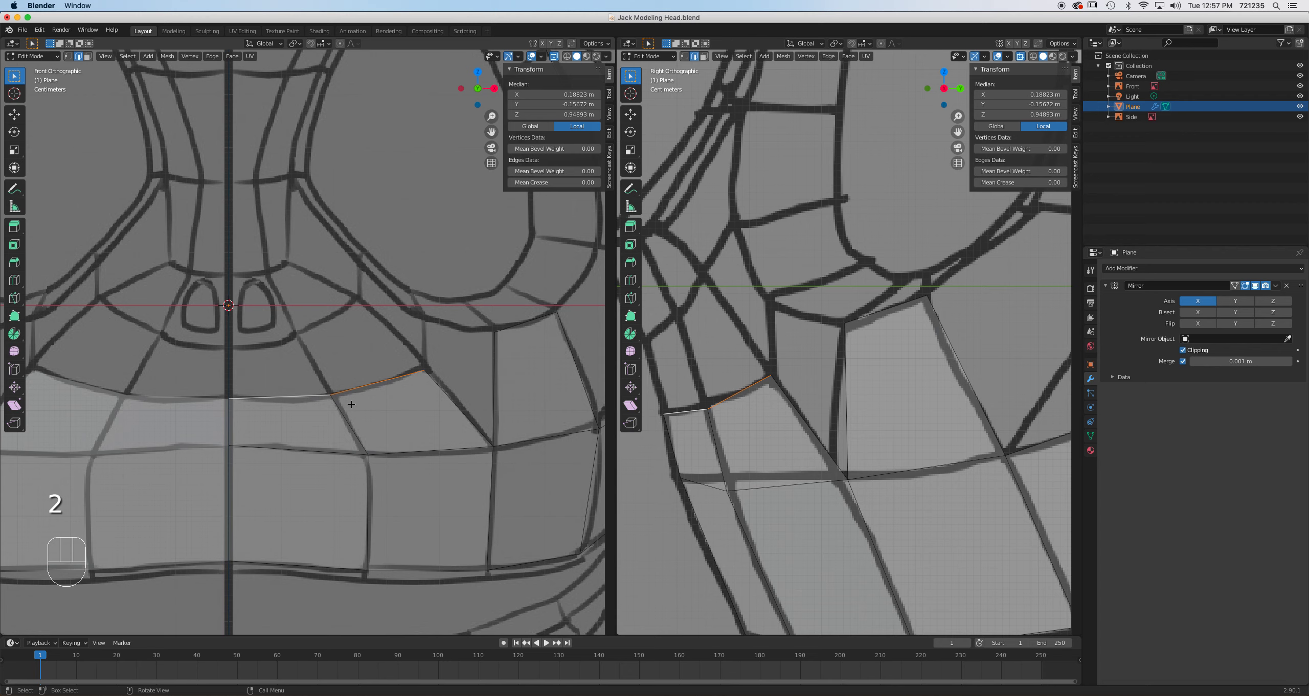
{"action": "key", "text": "e"}
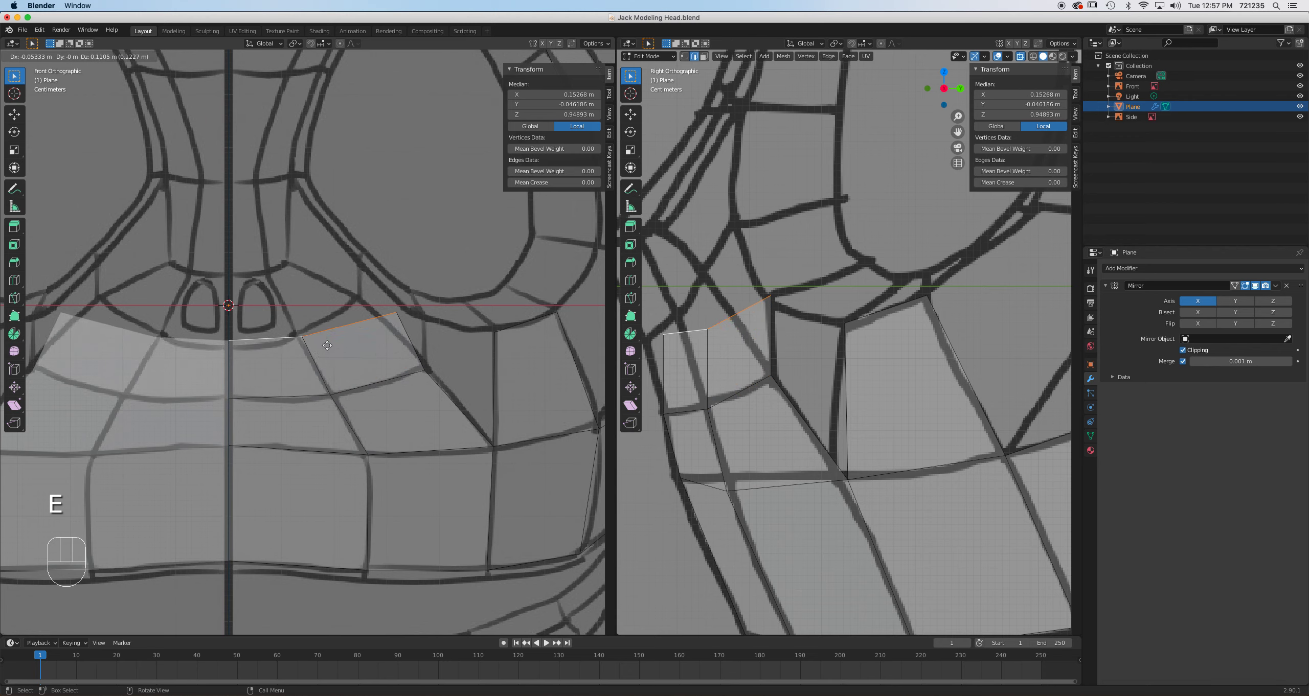
{"action": "left_click", "coordinate": [326, 344]}
{"action": "key", "text": "e"}
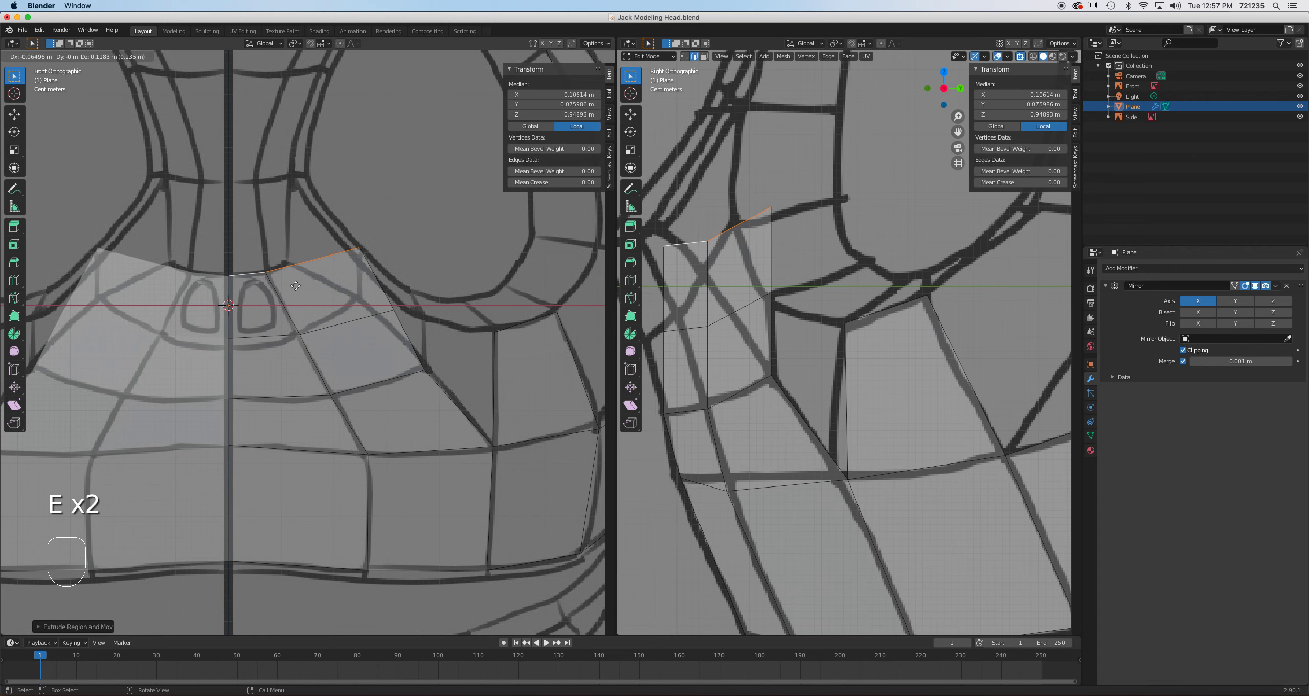
{"action": "left_click", "coordinate": [297, 287]}
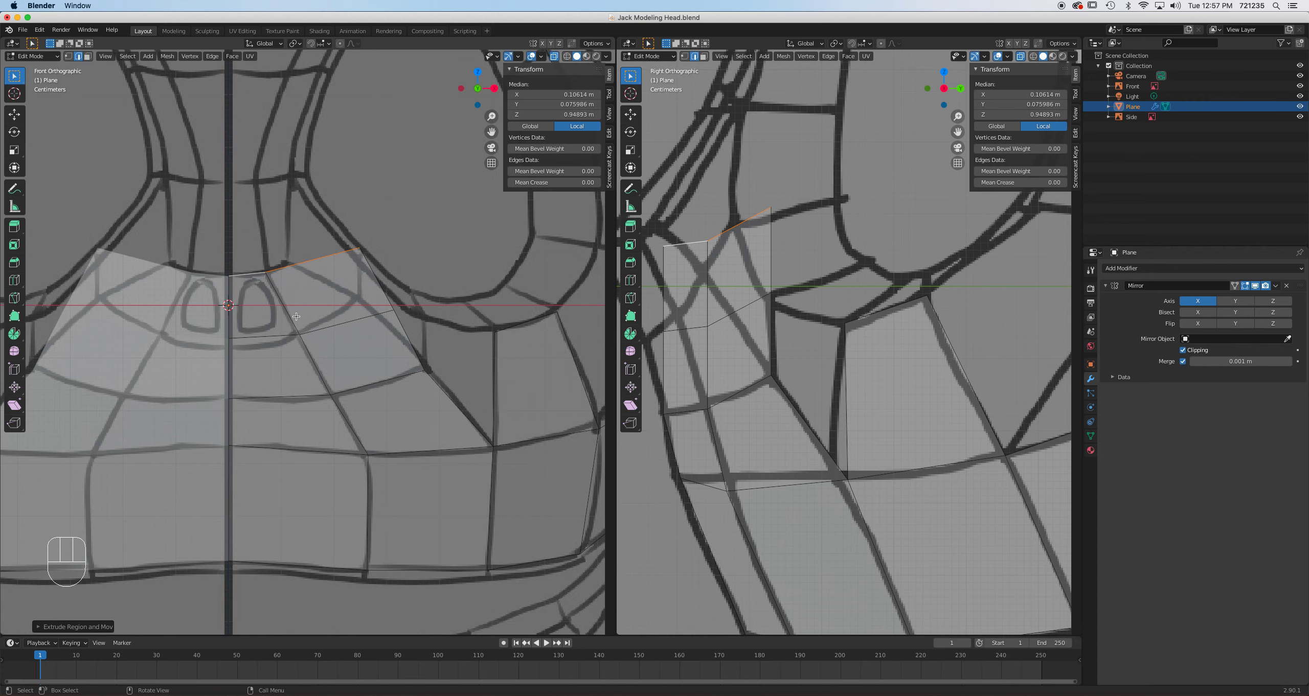
Lower the centre-line vertex of the first nose row onto the reference line below the nostrils in the front view.
{"action": "middle_click_drag", "start_coordinate": [296, 317], "coordinate": [332, 370], "text": "shift"}
{"action": "scroll", "coordinate": [332, 369], "scroll_direction": "up", "scroll_amount": 2}
{"action": "key", "text": "1"}
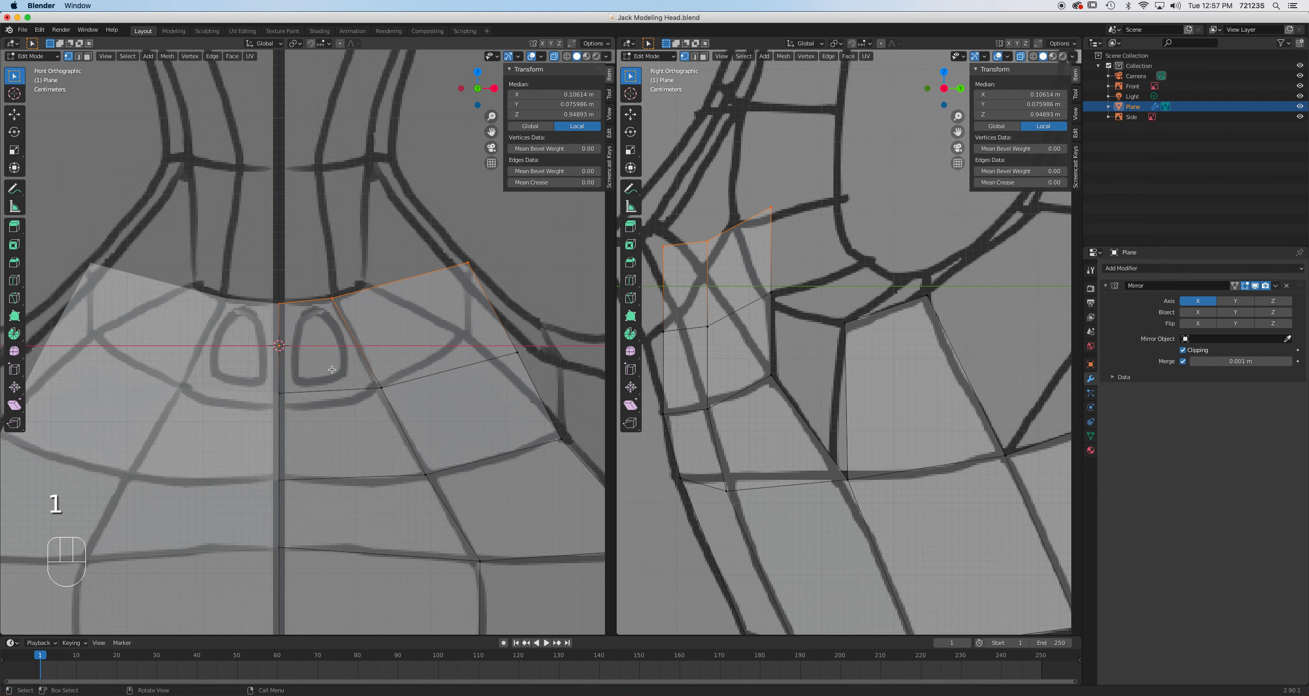
{"action": "left_click", "coordinate": [295, 402]}
{"action": "key", "text": "g"}
{"action": "key", "text": "g"}
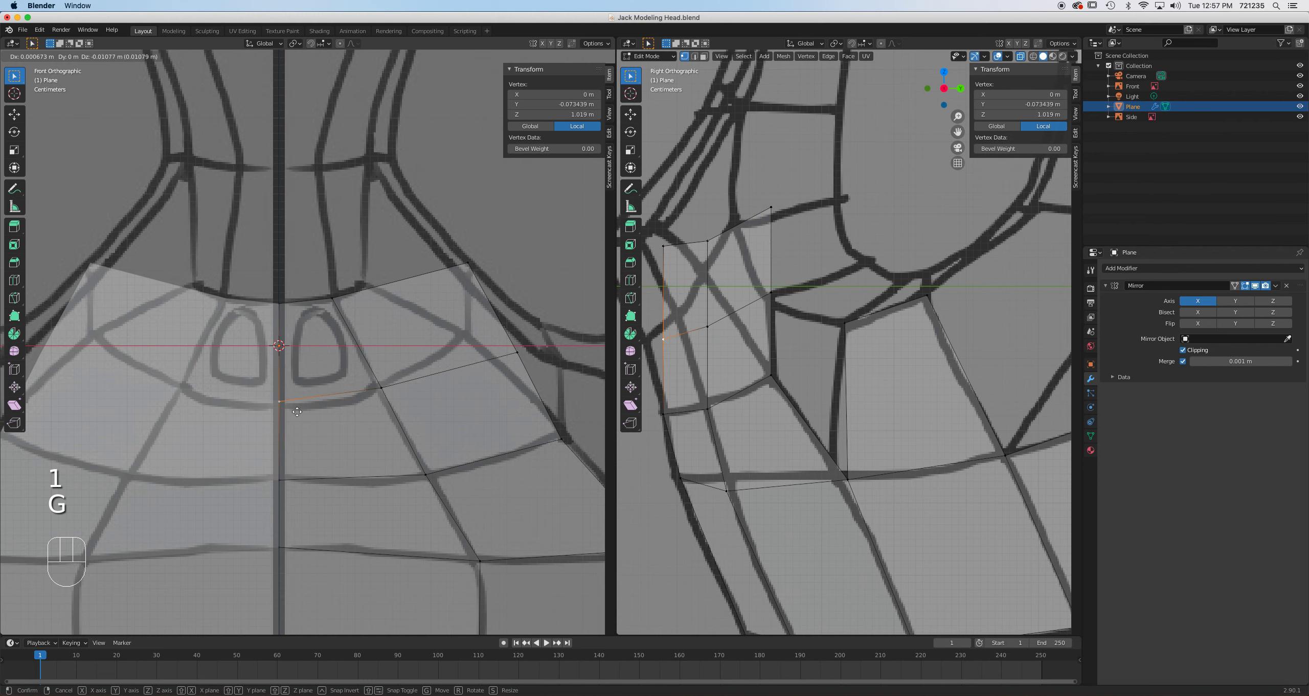
{"action": "left_click", "coordinate": [369, 389]}
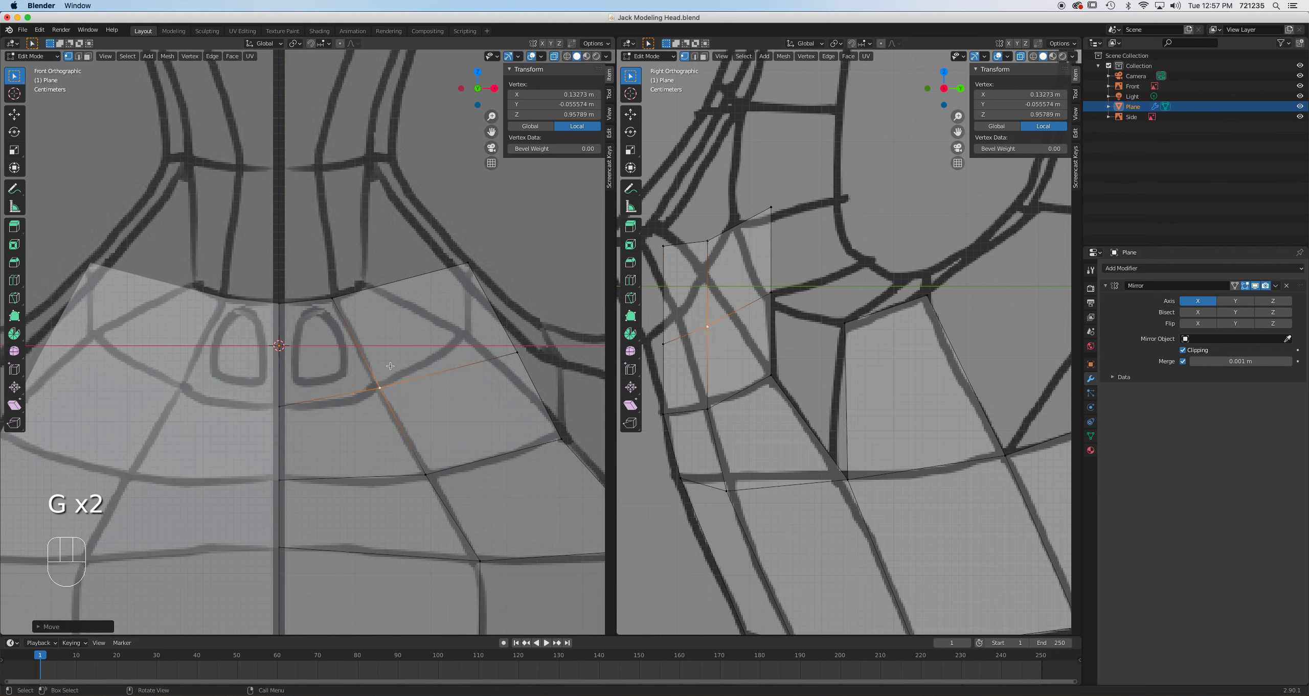
Align the outer vertices of both nose rows and the corner vertex below them with the front-view reference intersections.
{"action": "left_click", "coordinate": [475, 259]}
{"action": "key", "text": "g"}
{"action": "left_click", "coordinate": [508, 347]}
{"action": "key", "text": "g"}
{"action": "left_click", "coordinate": [458, 331]}
{"action": "left_click", "coordinate": [564, 436]}
{"action": "key", "text": "g"}
{"action": "left_click", "coordinate": [568, 429]}
Move the lower nose row's centre-line and middle vertices onto the profile reference lines in the side view.
{"action": "middle_click_drag", "start_coordinate": [666, 345], "coordinate": [814, 366], "text": "shift"}
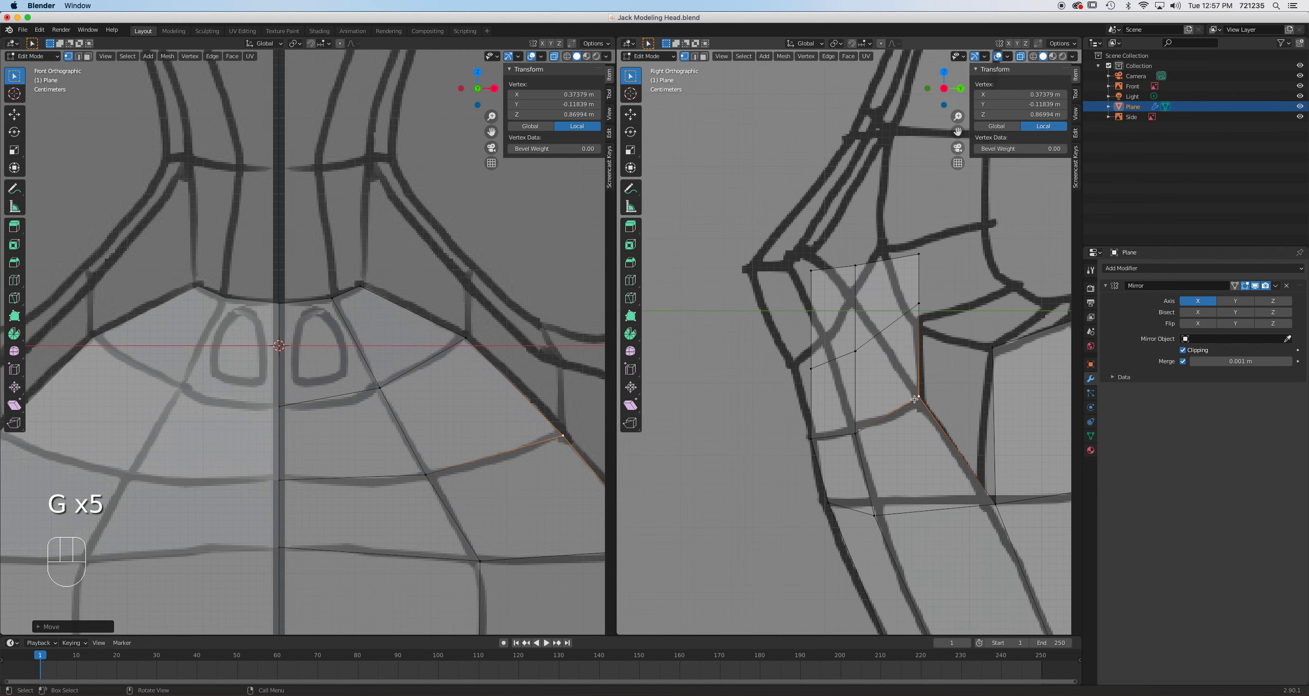
{"action": "left_click", "coordinate": [813, 366]}
{"action": "key", "text": "g"}
{"action": "left_click", "coordinate": [862, 353]}
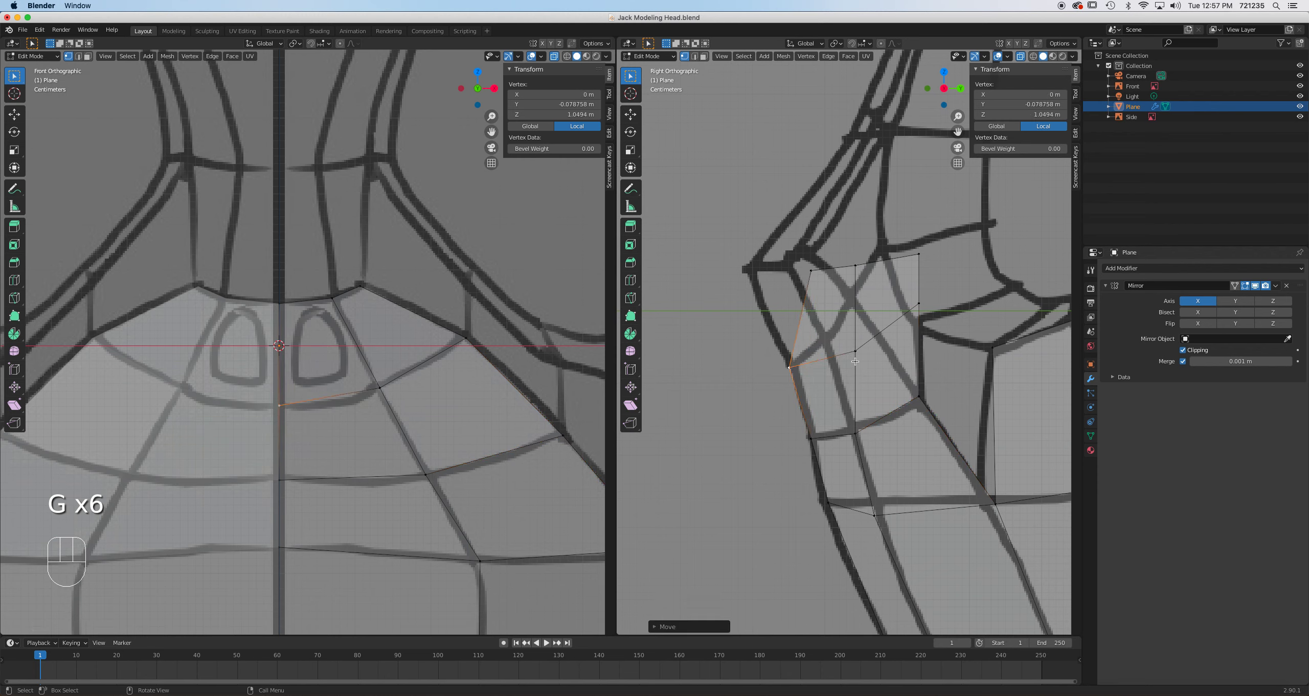
{"action": "key", "text": "g"}
{"action": "left_click", "coordinate": [852, 356]}
Move the top nose row's centre-line vertex to the nose tip and its middle vertex onto the adjacent side-view reference intersection.
{"action": "left_click", "coordinate": [810, 270]}
{"action": "key", "text": "g"}
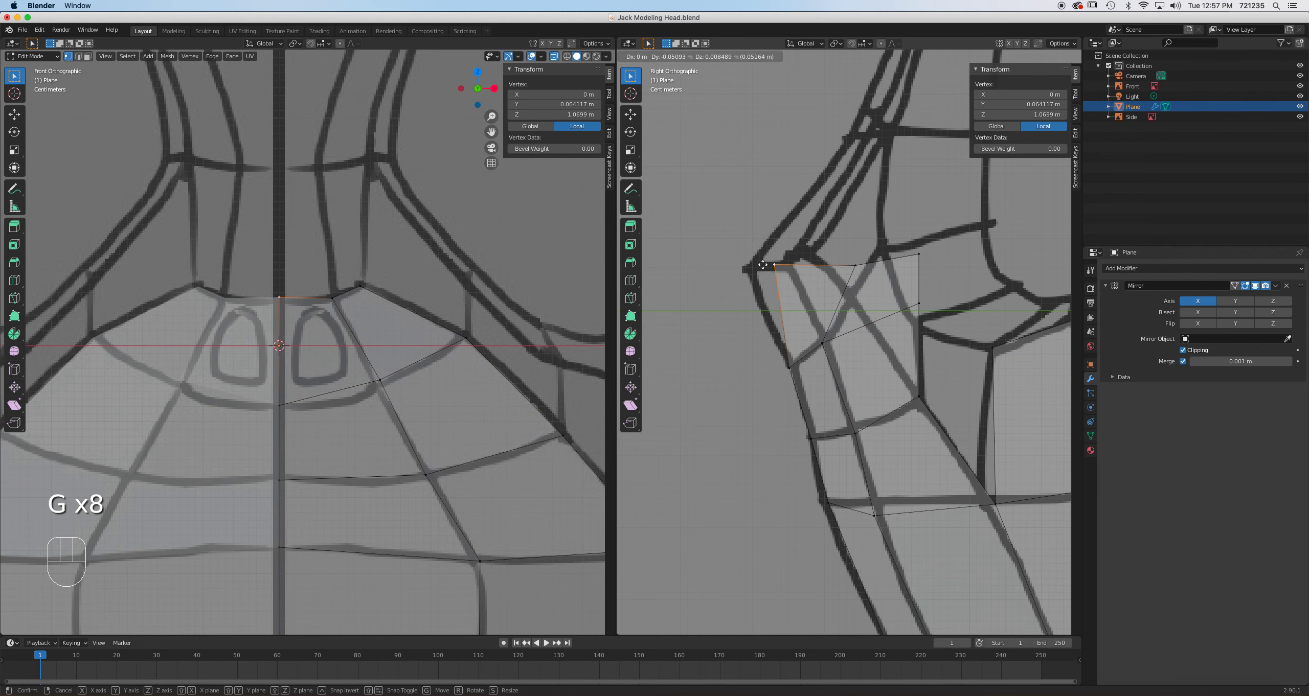
{"action": "left_click", "coordinate": [742, 269]}
{"action": "left_click", "coordinate": [855, 265]}
{"action": "key", "text": "g"}
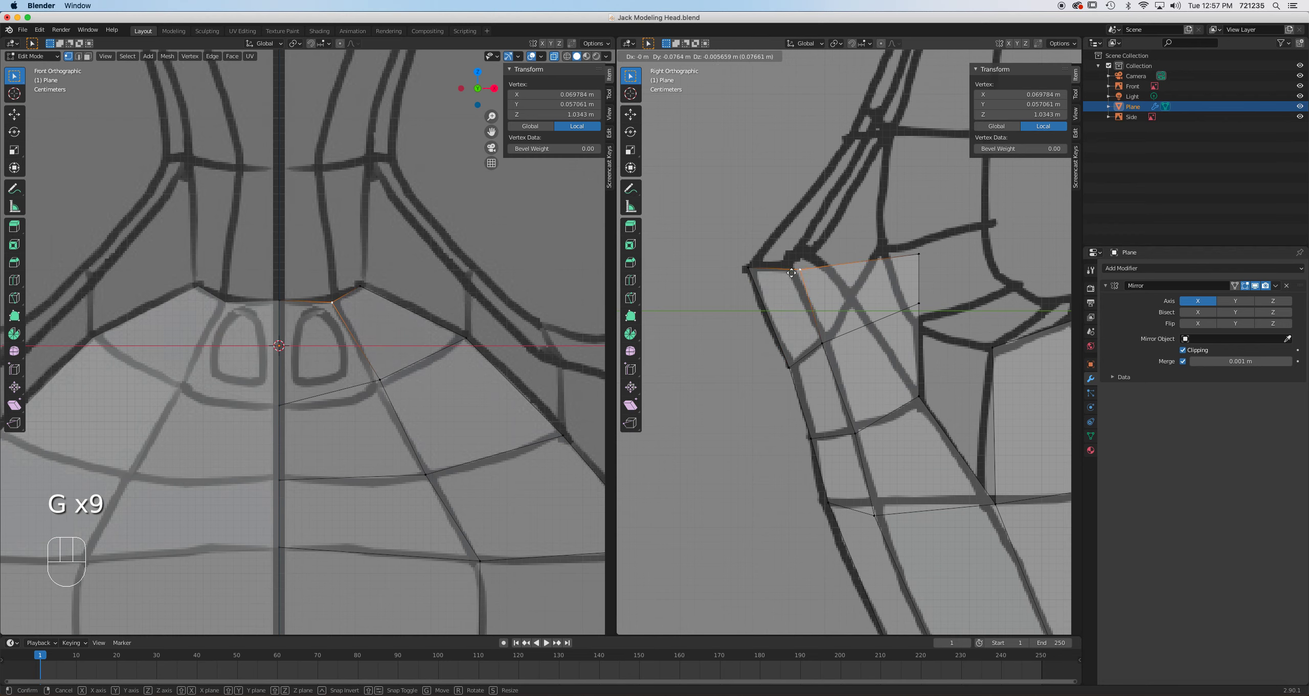
{"action": "left_click", "coordinate": [792, 274]}
{"action": "key", "text": "g"}
{"action": "left_click", "coordinate": [787, 272]}
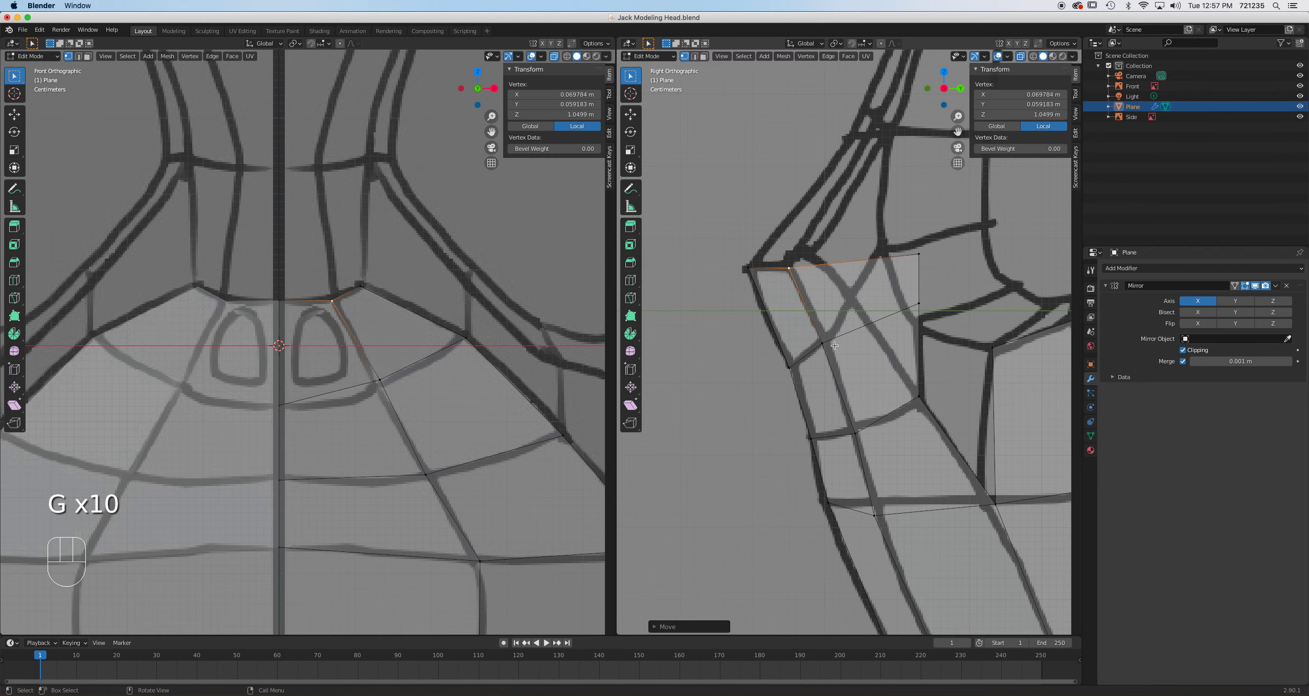
Fine-tune the middle vertices of both nose rows in the side view, and realign the lower one with the front reference.
{"action": "left_click", "coordinate": [829, 343]}
{"action": "key", "text": "g"}
{"action": "left_click", "coordinate": [826, 339]}
{"action": "left_click", "coordinate": [789, 269]}
{"action": "key", "text": "g"}
{"action": "left_click", "coordinate": [786, 269]}
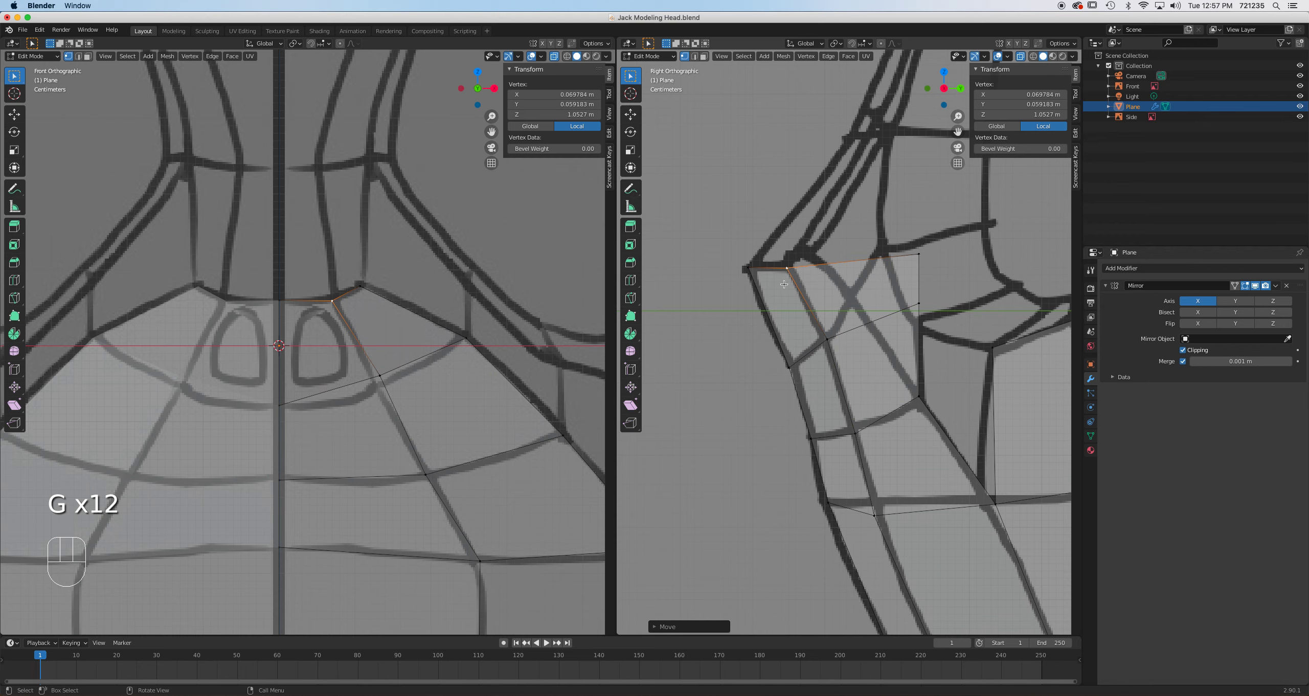
{"action": "left_click", "coordinate": [376, 375]}
{"action": "key", "text": "g"}
{"action": "left_click", "coordinate": [377, 384]}
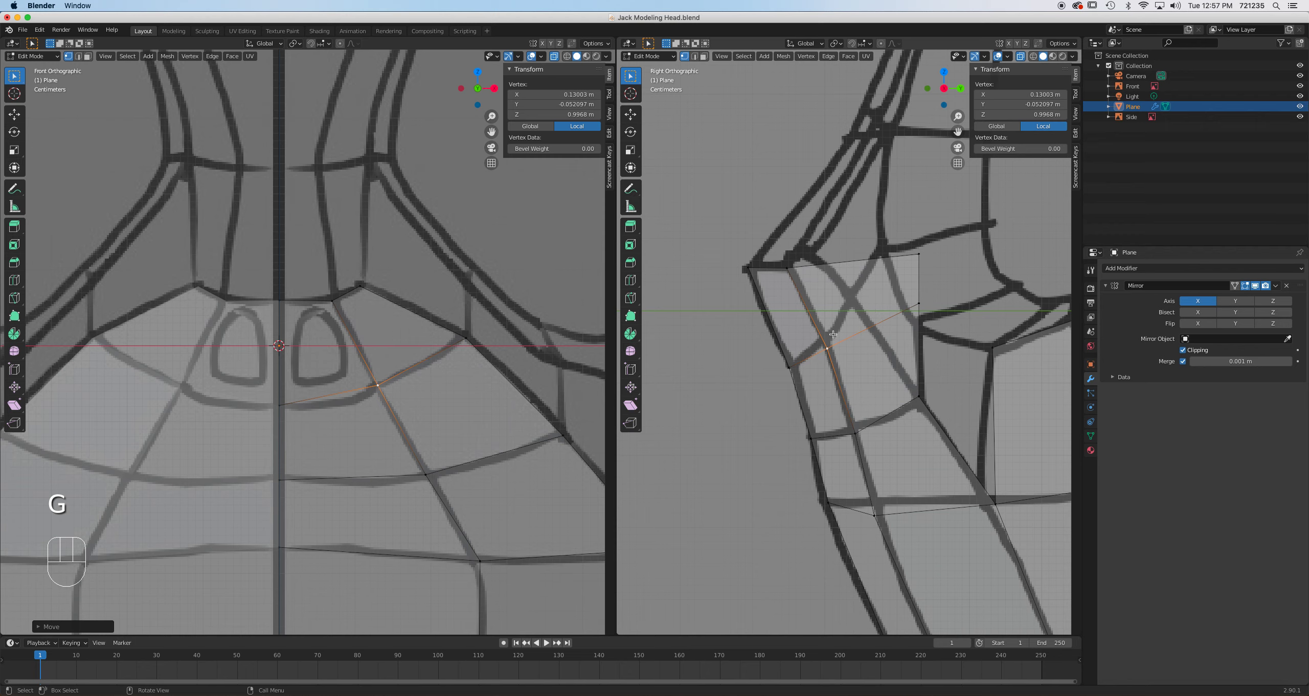
Move the outer vertices of both nose rows forward onto the reference line running down from the nose in the side view.
{"action": "left_click", "coordinate": [915, 257]}
{"action": "key", "text": "g"}
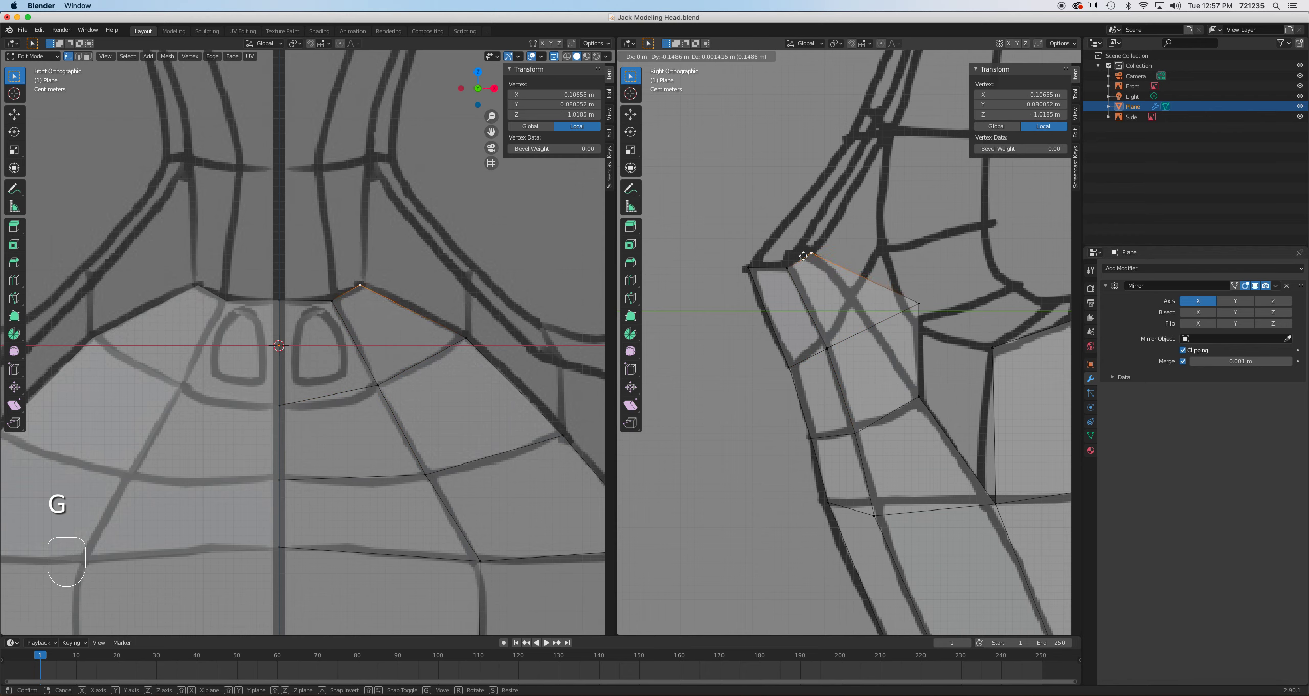
{"action": "left_click", "coordinate": [803, 256]}
{"action": "left_click", "coordinate": [919, 304]}
{"action": "key", "text": "g"}
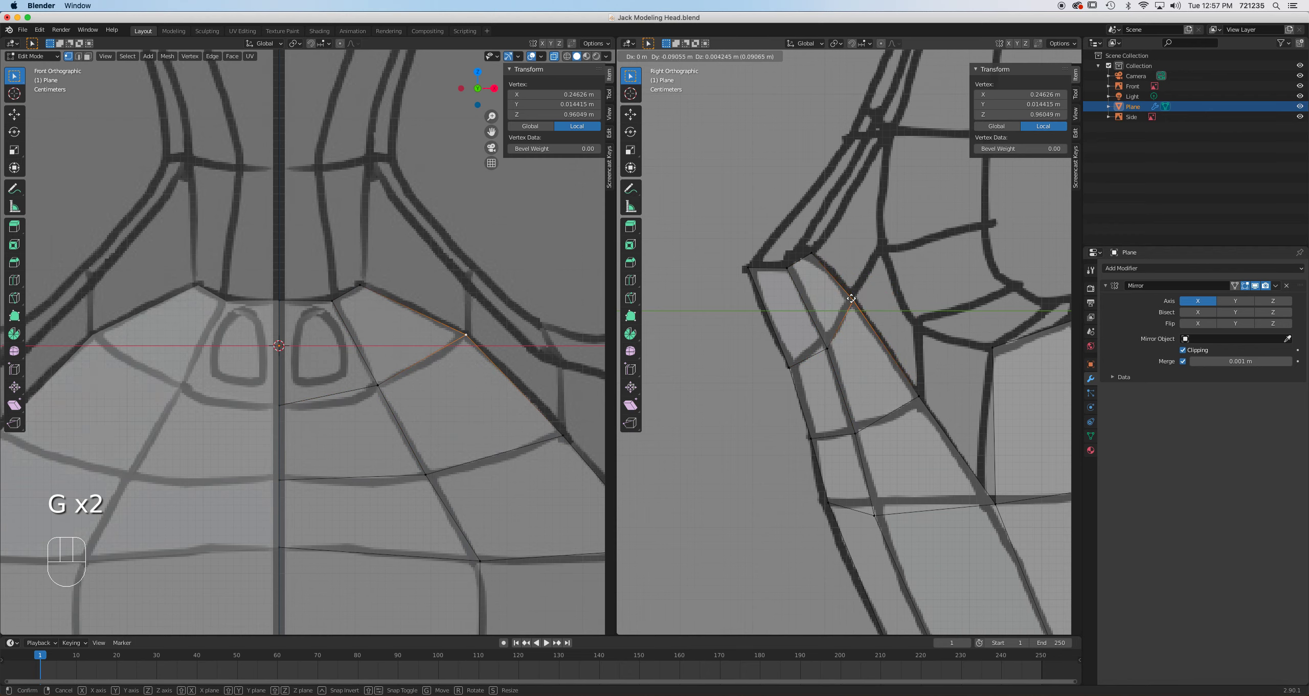
{"action": "left_click", "coordinate": [842, 340]}
{"action": "scroll", "coordinate": [460, 399], "scroll_direction": "down", "scroll_amount": 3}
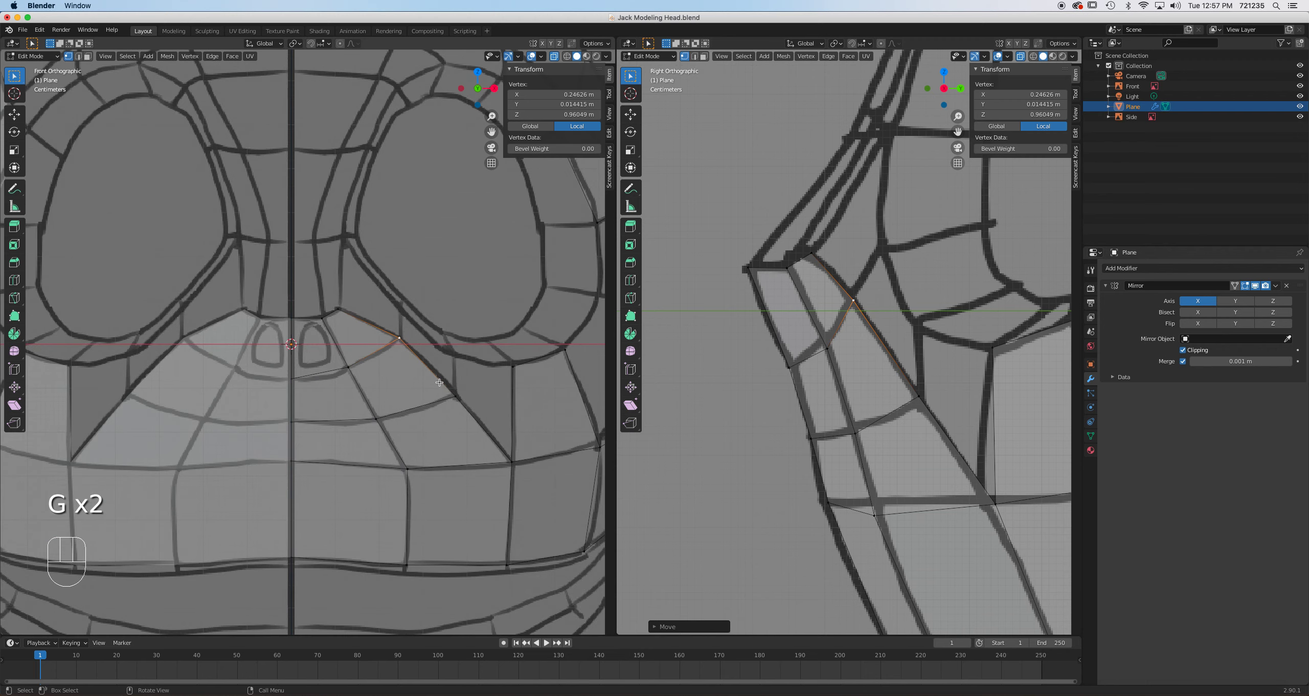
{"action": "middle_click_drag", "start_coordinate": [487, 409], "coordinate": [444, 394], "text": "shift"}
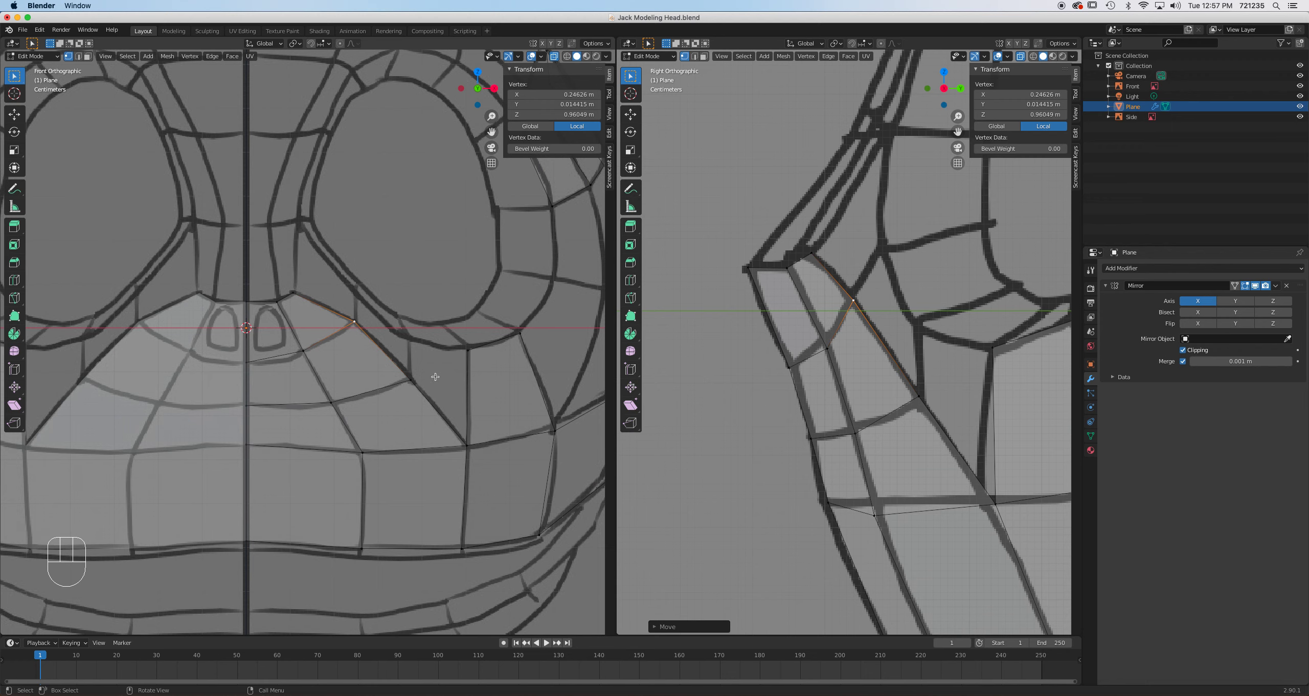
Extrude the two upper outer edges beside the nostril upward in the front view.
{"action": "scroll", "coordinate": [306, 311], "scroll_direction": "up", "scroll_amount": 2}
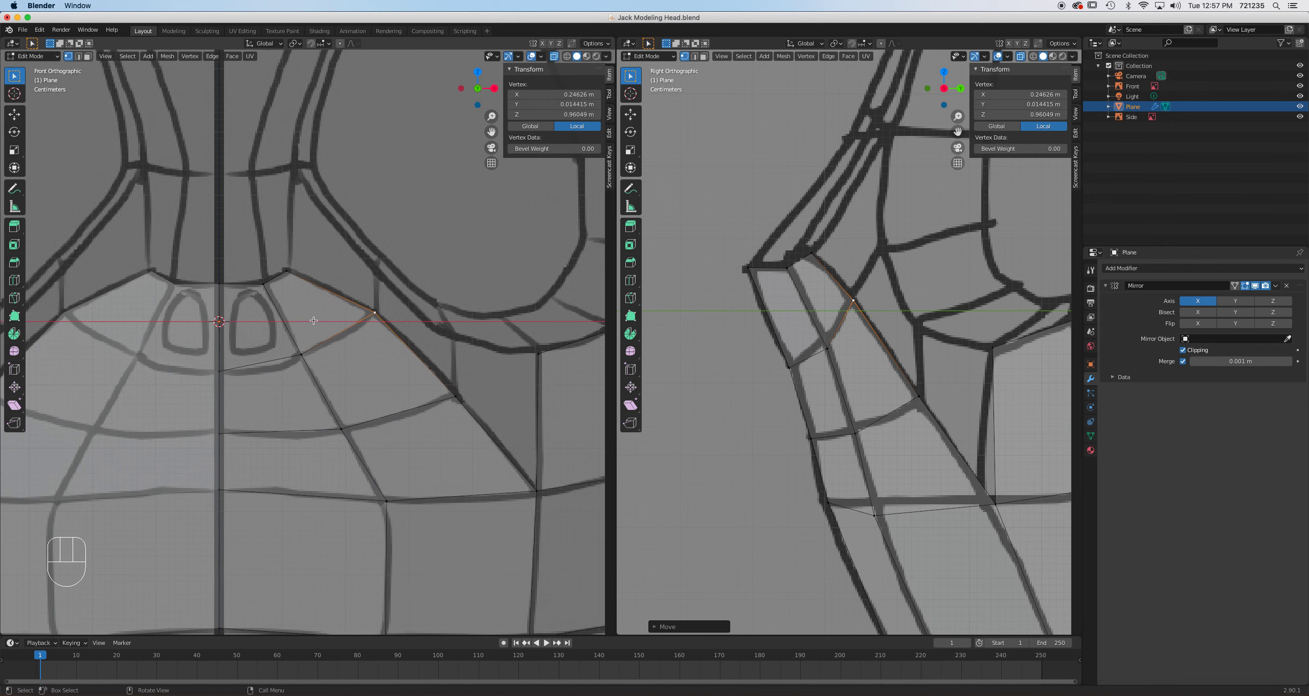
{"action": "key", "text": "2"}
{"action": "left_click", "coordinate": [413, 352], "text": "shift"}
{"action": "key", "text": "e"}
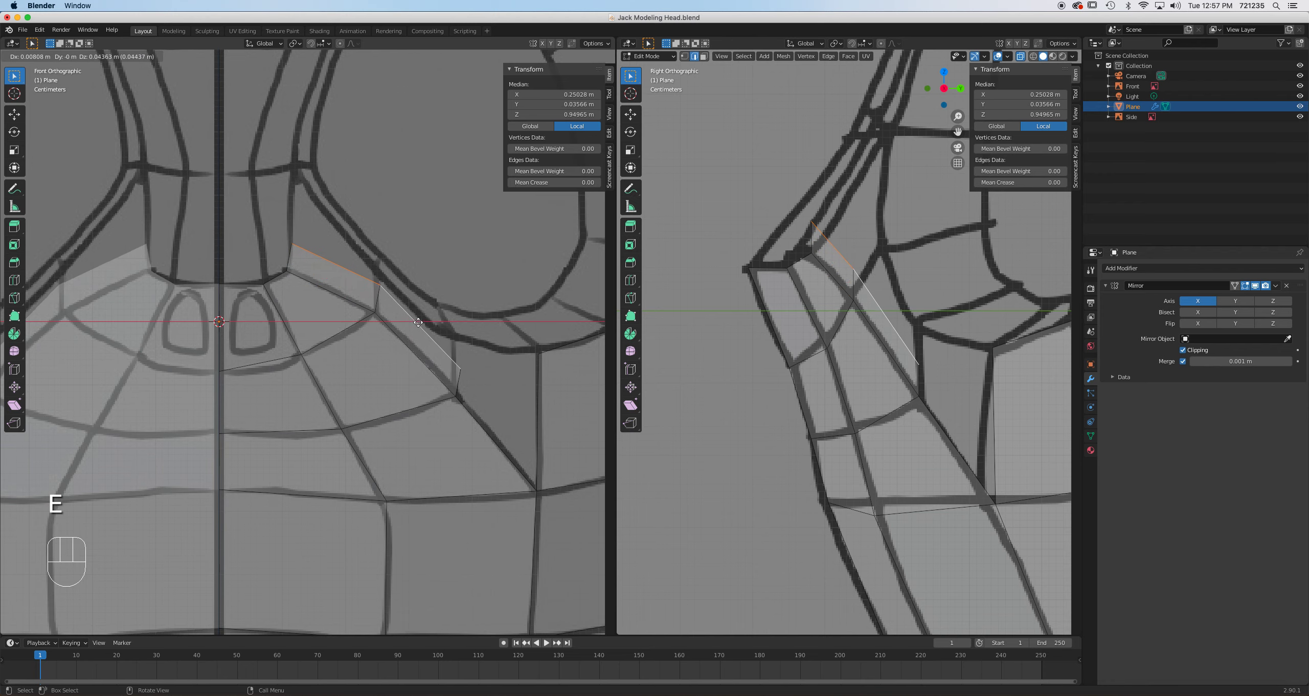
{"action": "left_click", "coordinate": [419, 318]}
Move the extruded strip's inner vertex to the eye socket's inner corner and its outer vertex onto the lower socket line in front view.
{"action": "key", "text": "1"}
{"action": "left_click", "coordinate": [310, 234]}
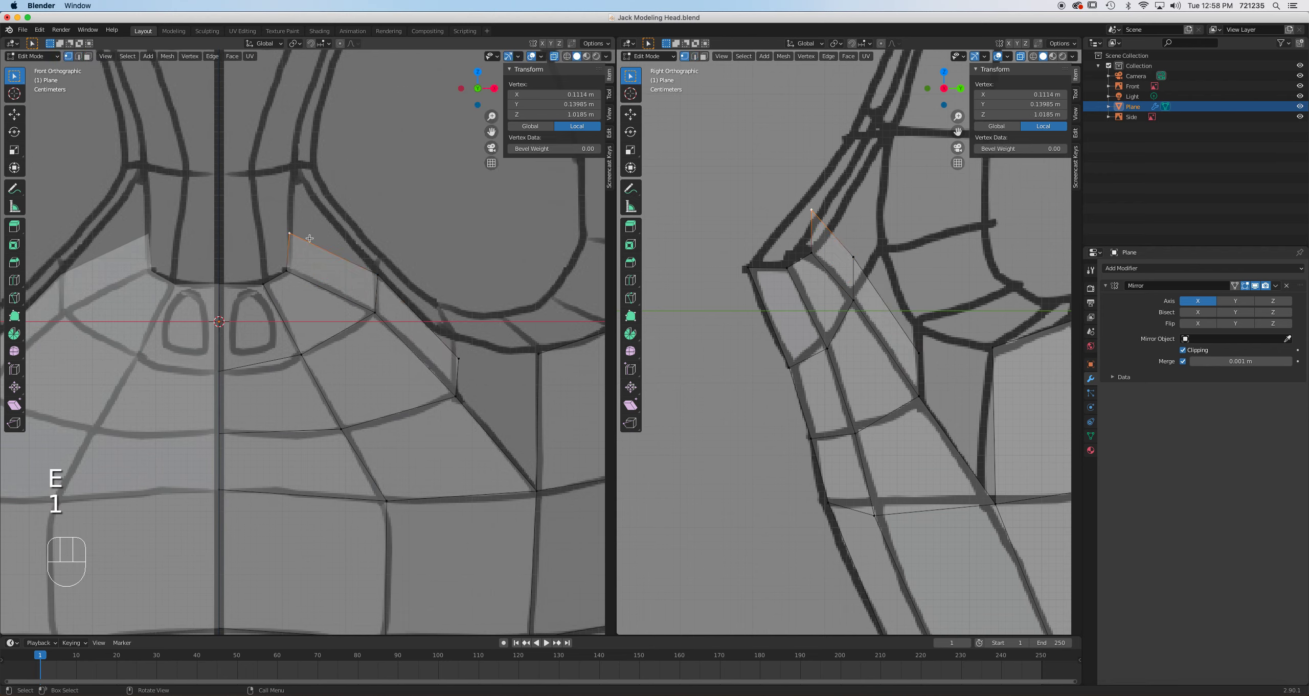
{"action": "key", "text": "g"}
{"action": "left_click", "coordinate": [315, 167]}
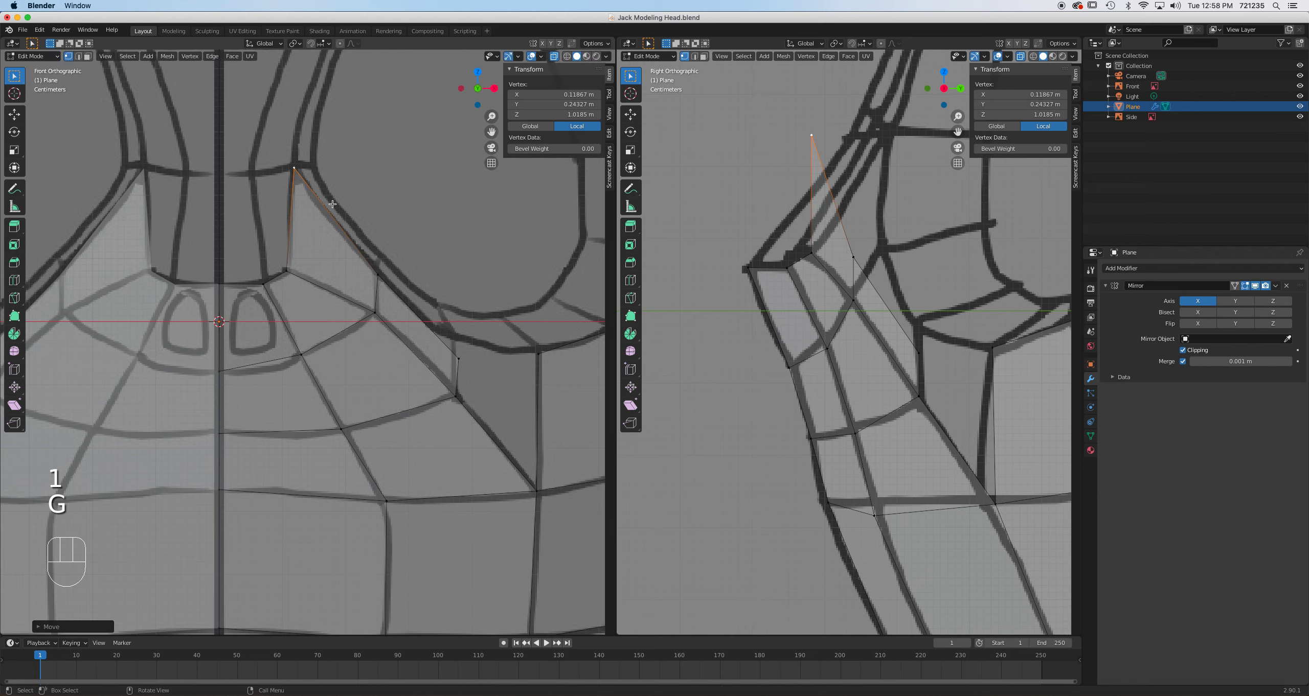
{"action": "left_click", "coordinate": [456, 356]}
{"action": "key", "text": "g"}
{"action": "left_click", "coordinate": [443, 326]}
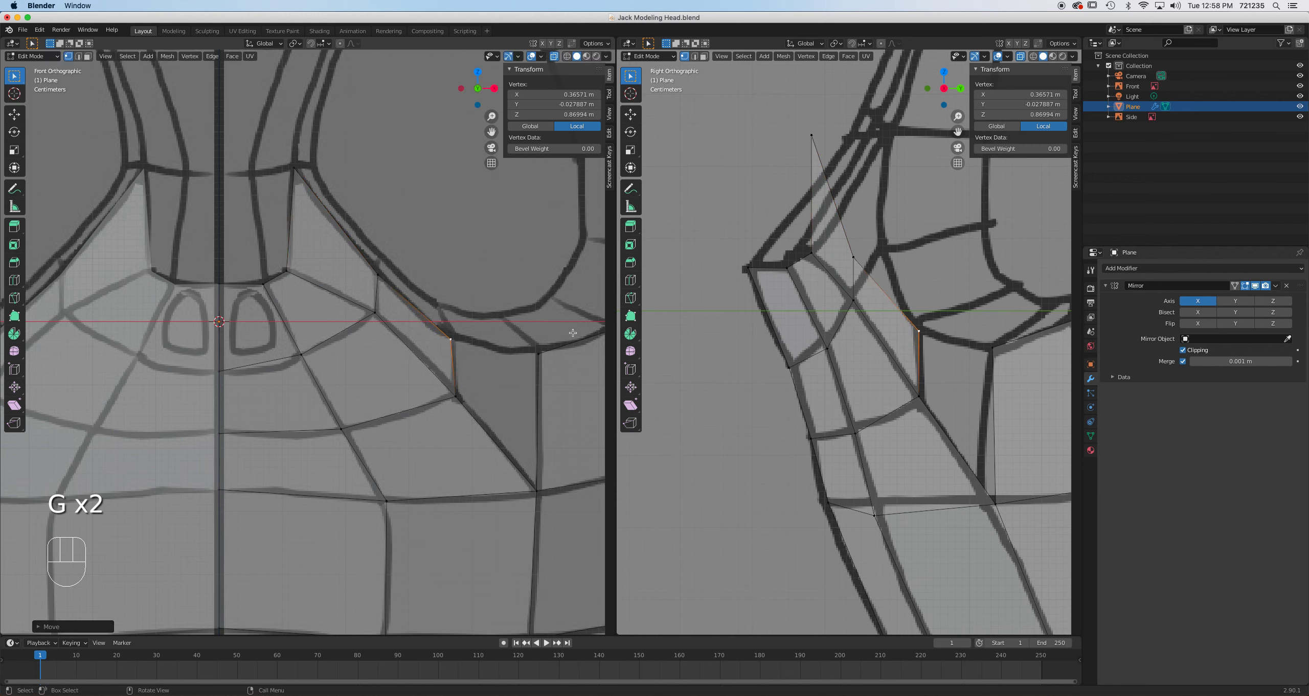
Move the extruded strip's middle and inner vertices back onto the eye-side reference line intersections in the side view.
{"action": "left_click", "coordinate": [857, 261]}
{"action": "key", "text": "g"}
{"action": "left_click", "coordinate": [901, 255]}
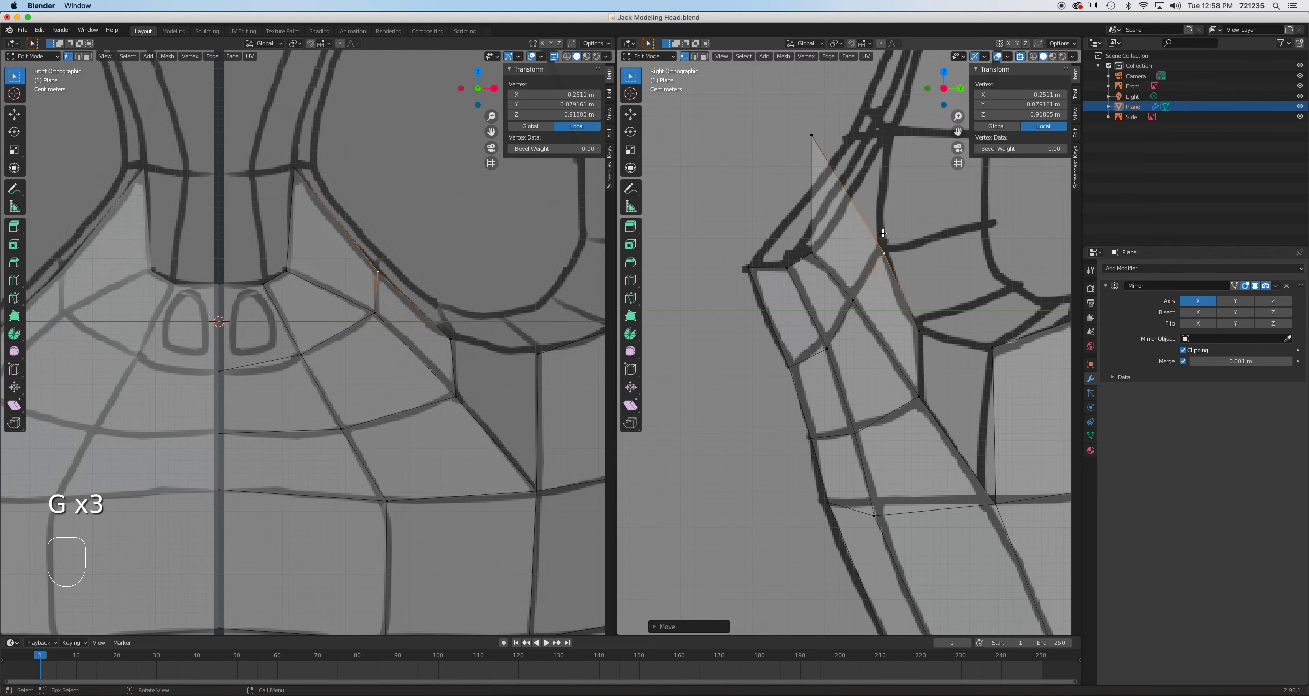
{"action": "left_click", "coordinate": [818, 139]}
{"action": "key", "text": "g"}
{"action": "left_click", "coordinate": [891, 145]}
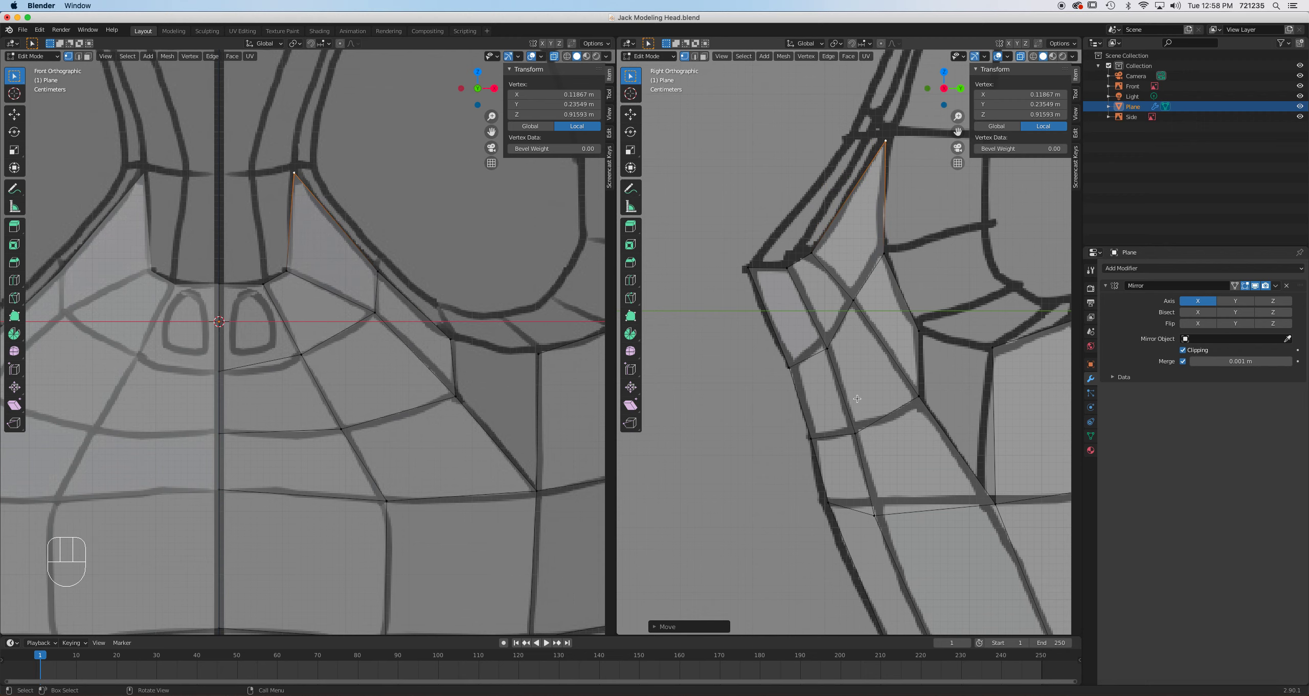
Examine the new nose-side faces in perspective with X-ray off, and restore X-ray and the front view.
{"action": "middle_click_drag", "start_coordinate": [497, 374], "coordinate": [455, 389]}
{"action": "scroll", "coordinate": [552, 178], "scroll_direction": "down", "scroll_amount": 4}
{"action": "left_click", "coordinate": [553, 56]}
{"action": "scroll", "coordinate": [389, 306], "scroll_direction": "down", "scroll_amount": 3}
{"action": "middle_click_drag", "start_coordinate": [374, 333], "coordinate": [353, 377]}
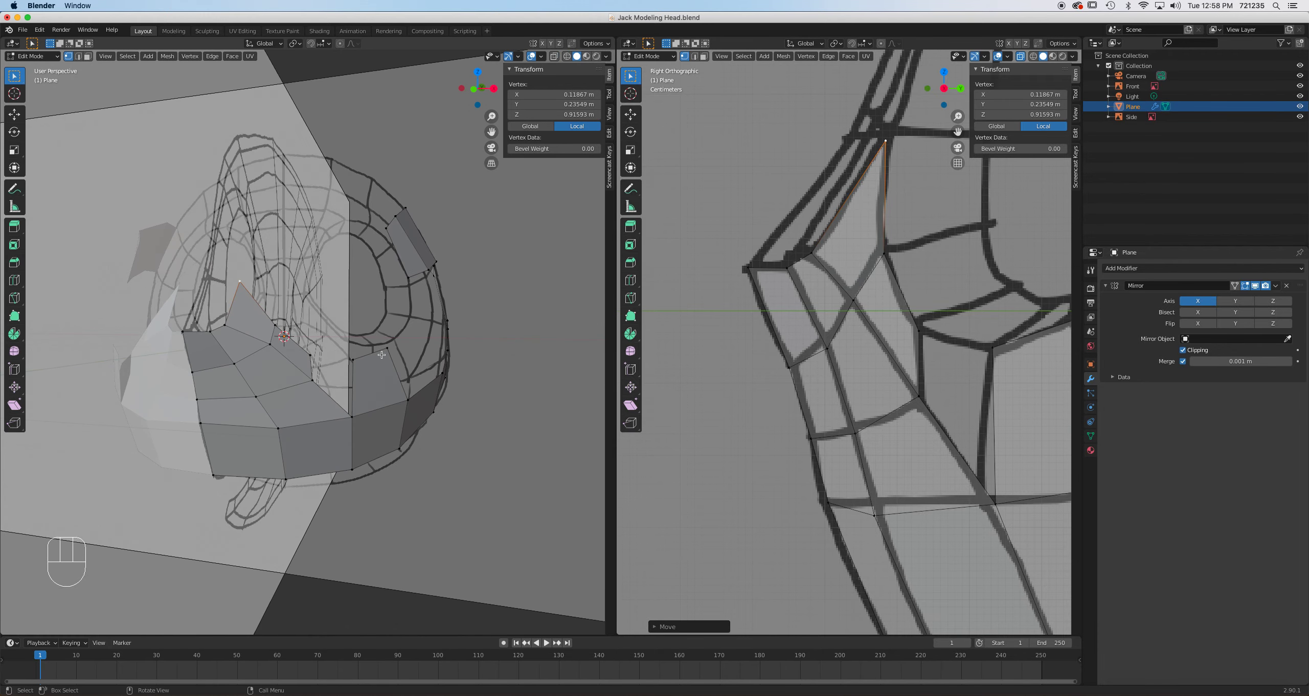
{"action": "scroll", "coordinate": [353, 377], "scroll_direction": "up", "scroll_amount": 3}
{"action": "middle_click_drag", "start_coordinate": [360, 416], "coordinate": [347, 399]}
{"action": "left_click", "coordinate": [554, 56]}
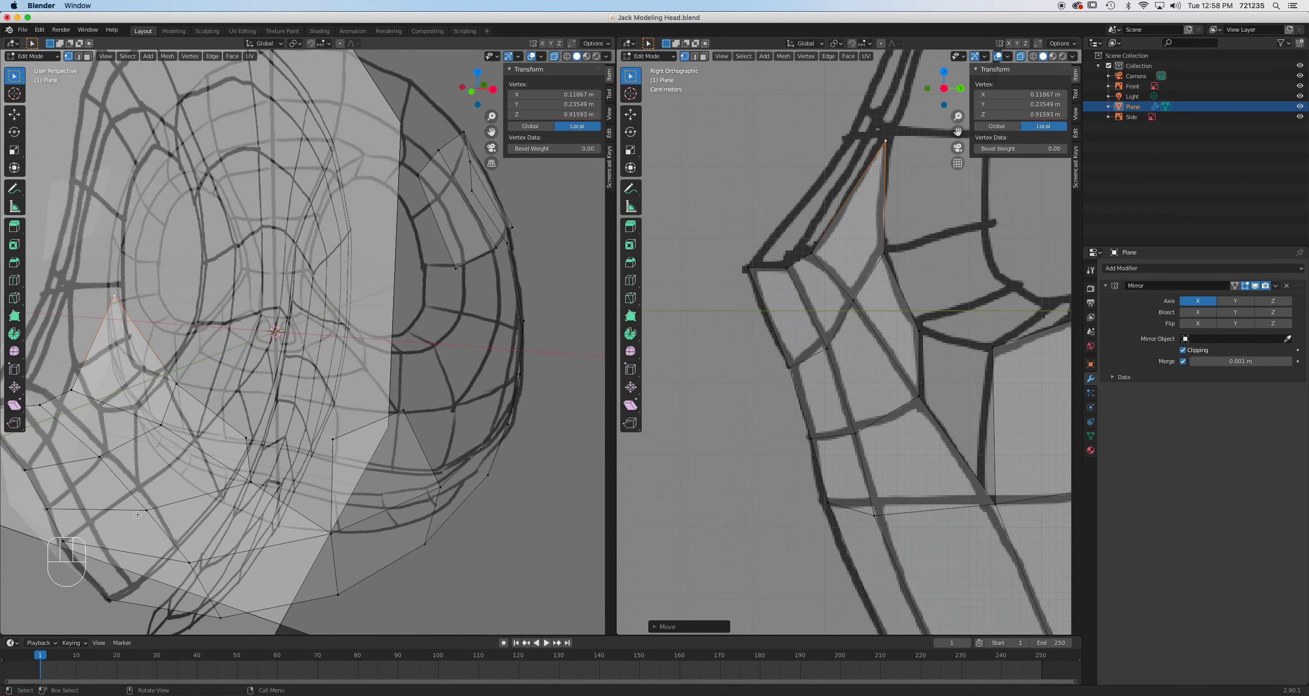
{"action": "key", "text": "KP_1"}
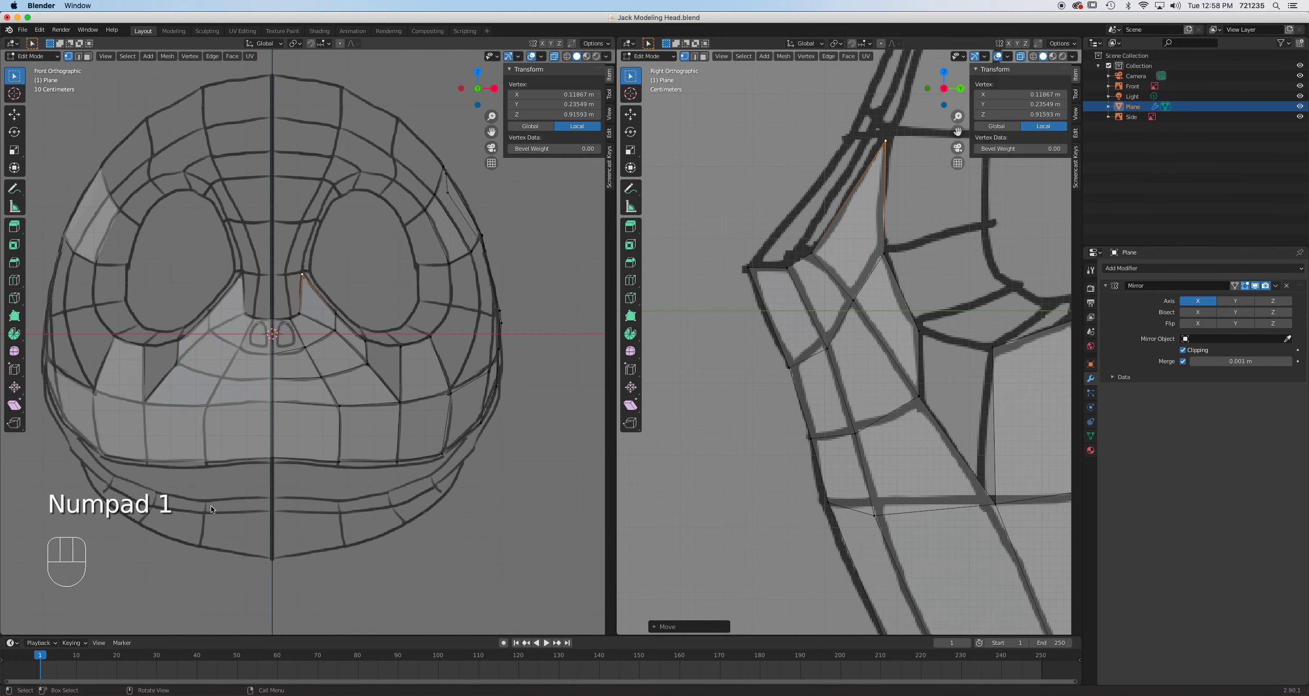
Fill the gap below the eye socket with a face between the nose strip's outer edge and the neighbouring cheek edge.
{"action": "scroll", "coordinate": [209, 505], "scroll_direction": "up", "scroll_amount": 4}
{"action": "middle_click_drag", "start_coordinate": [351, 397], "coordinate": [315, 384], "text": "shift"}
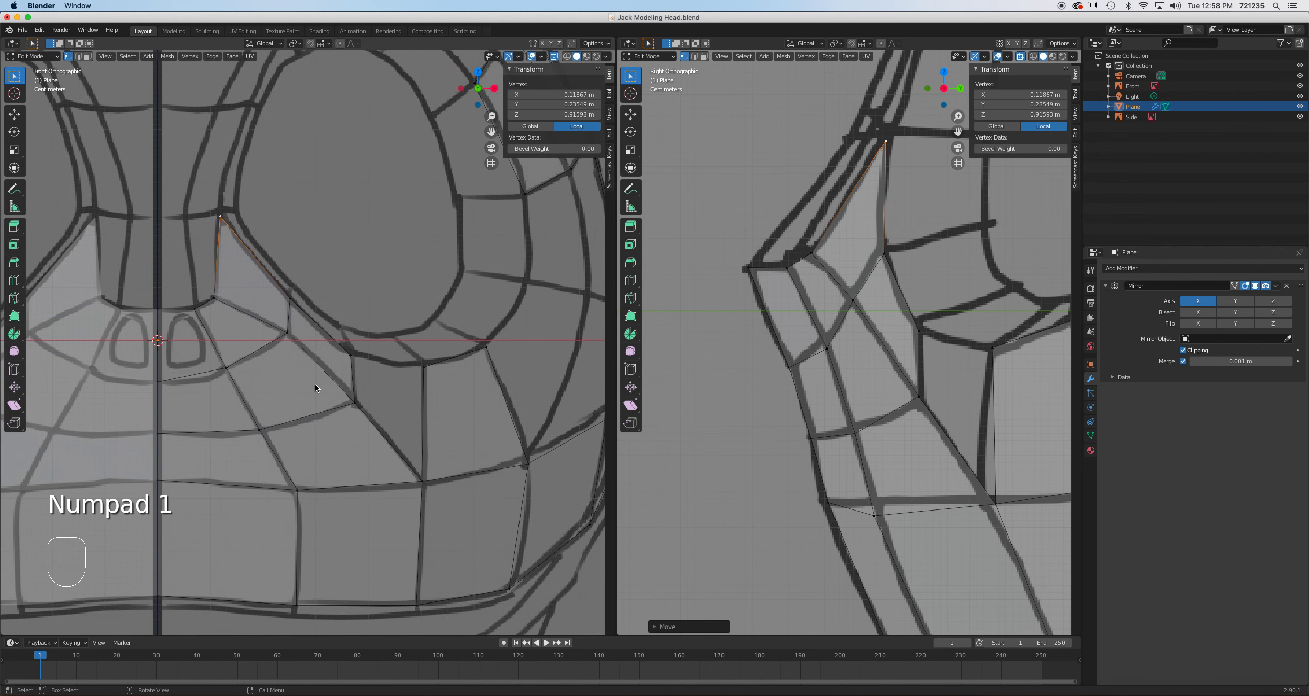
{"action": "key", "text": "2"}
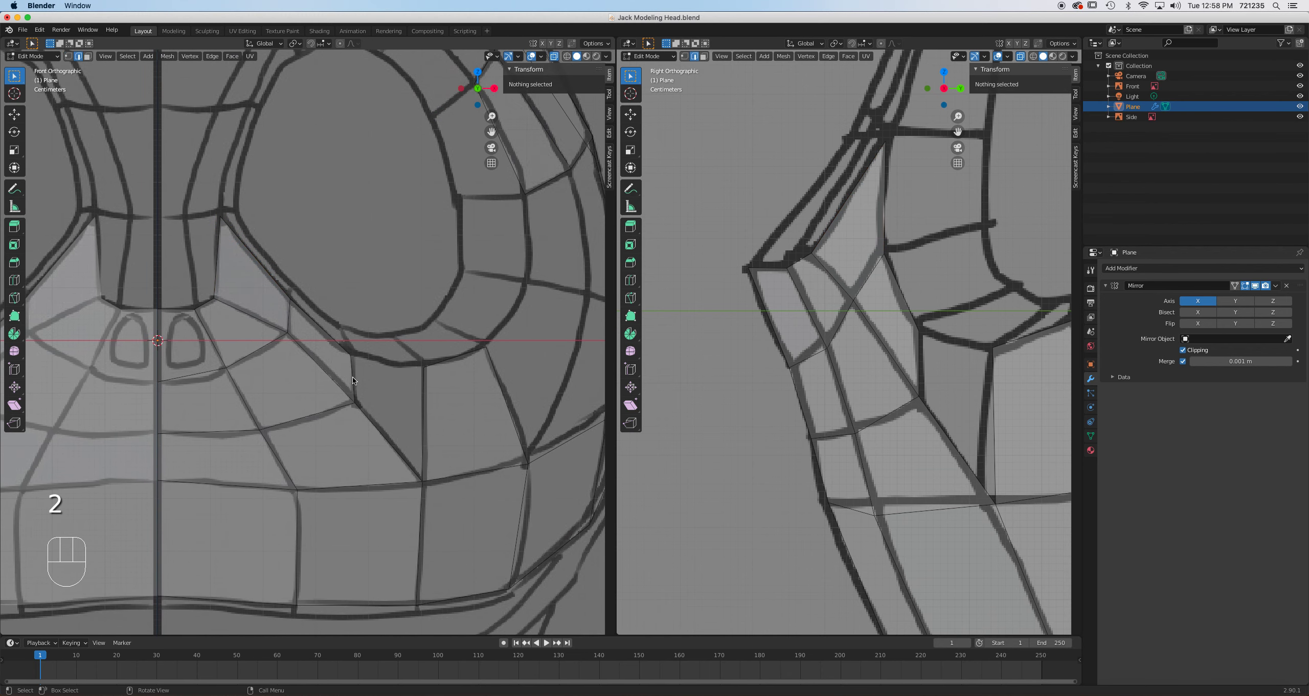
{"action": "left_click", "coordinate": [352, 380]}
{"action": "left_click", "coordinate": [423, 401], "text": "shift"}
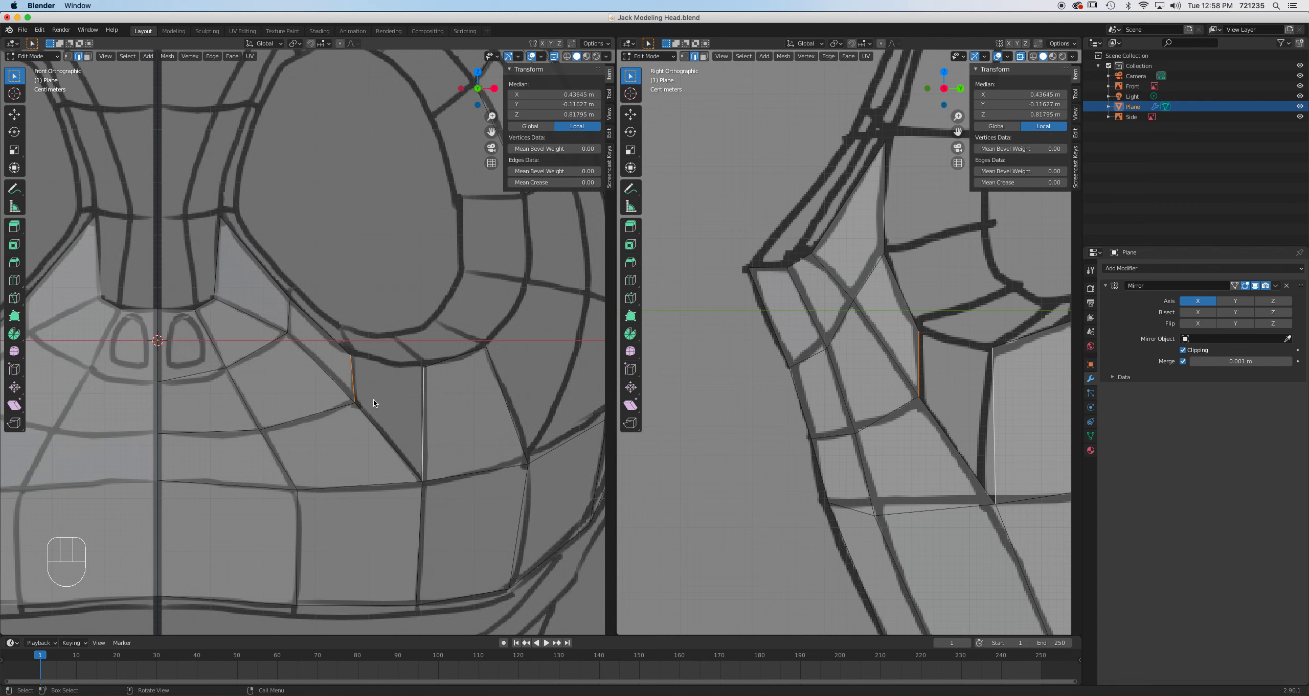
{"action": "key", "text": "f"}
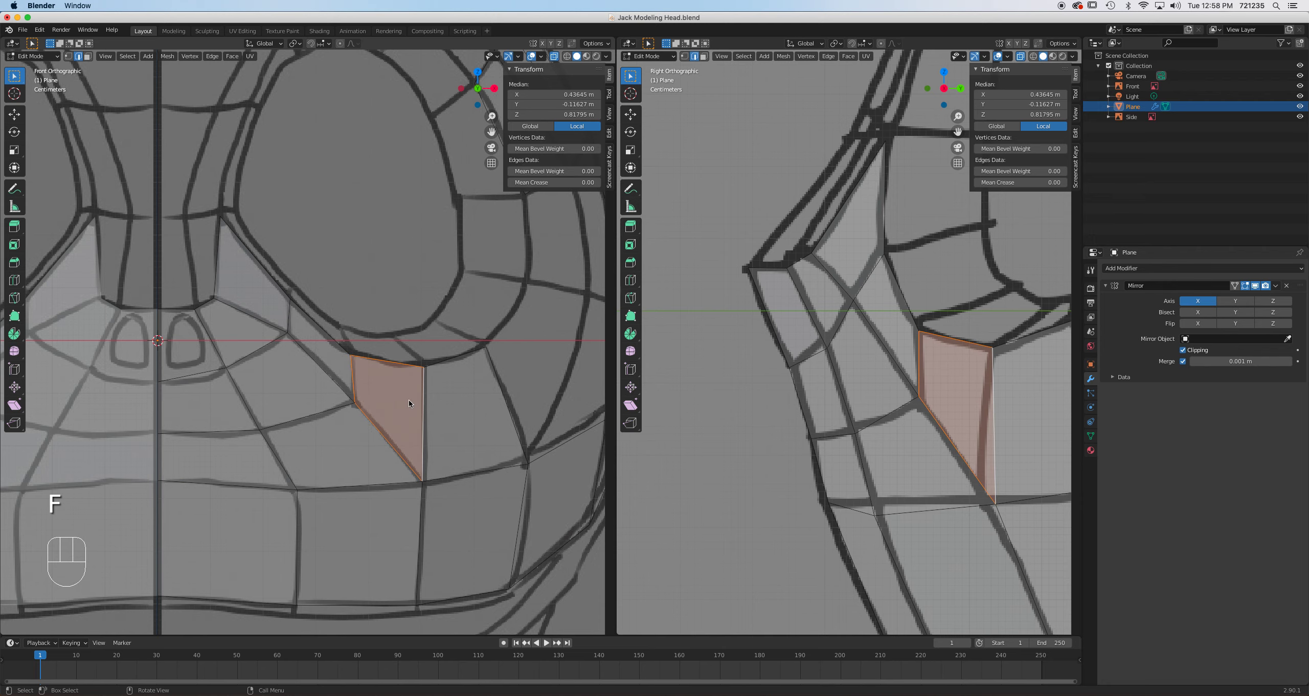
{"action": "scroll", "coordinate": [428, 401], "scroll_direction": "down", "scroll_amount": 6}
{"action": "middle_click_drag", "start_coordinate": [379, 399], "coordinate": [445, 383]}
{"action": "key", "text": "KP_1"}
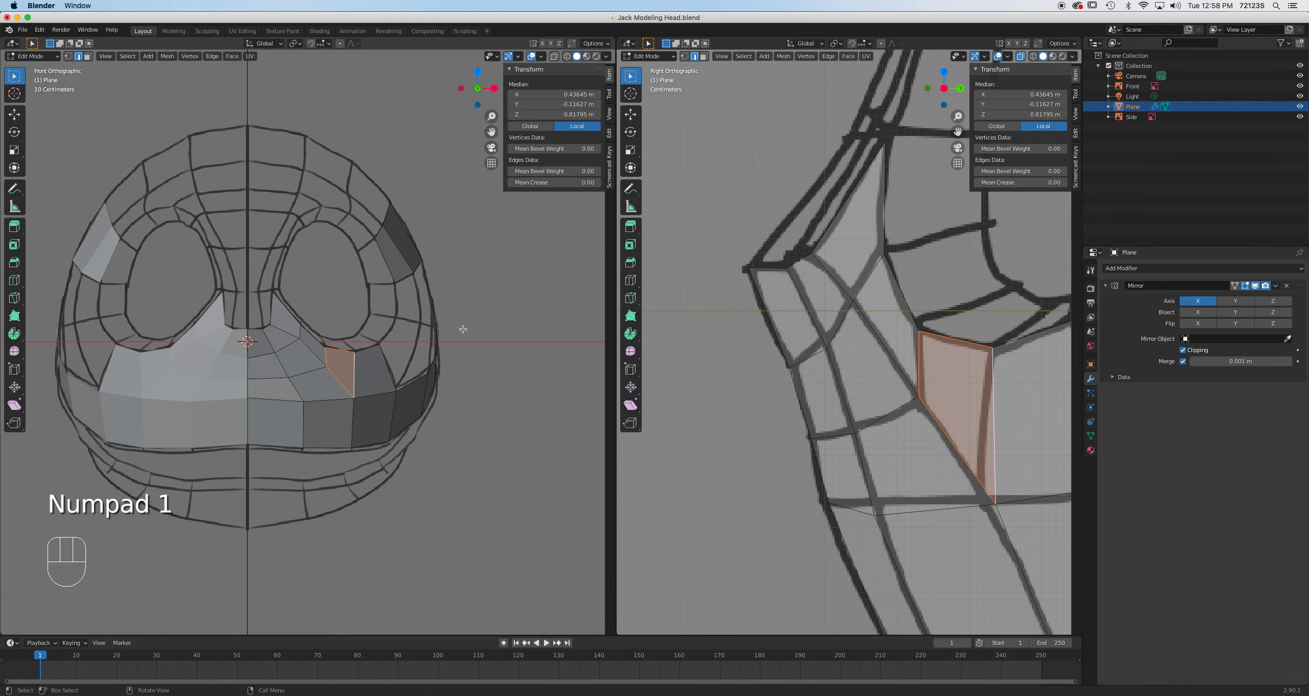
Extrude the outer cheek edge below the eye up and outward, and rotate it nearly horizontal in the front view.
{"action": "scroll", "coordinate": [405, 330], "scroll_direction": "up", "scroll_amount": 3}
{"action": "middle_click_drag", "start_coordinate": [434, 347], "coordinate": [370, 395], "text": "shift"}
{"action": "scroll", "coordinate": [447, 436], "scroll_direction": "up", "scroll_amount": 1}
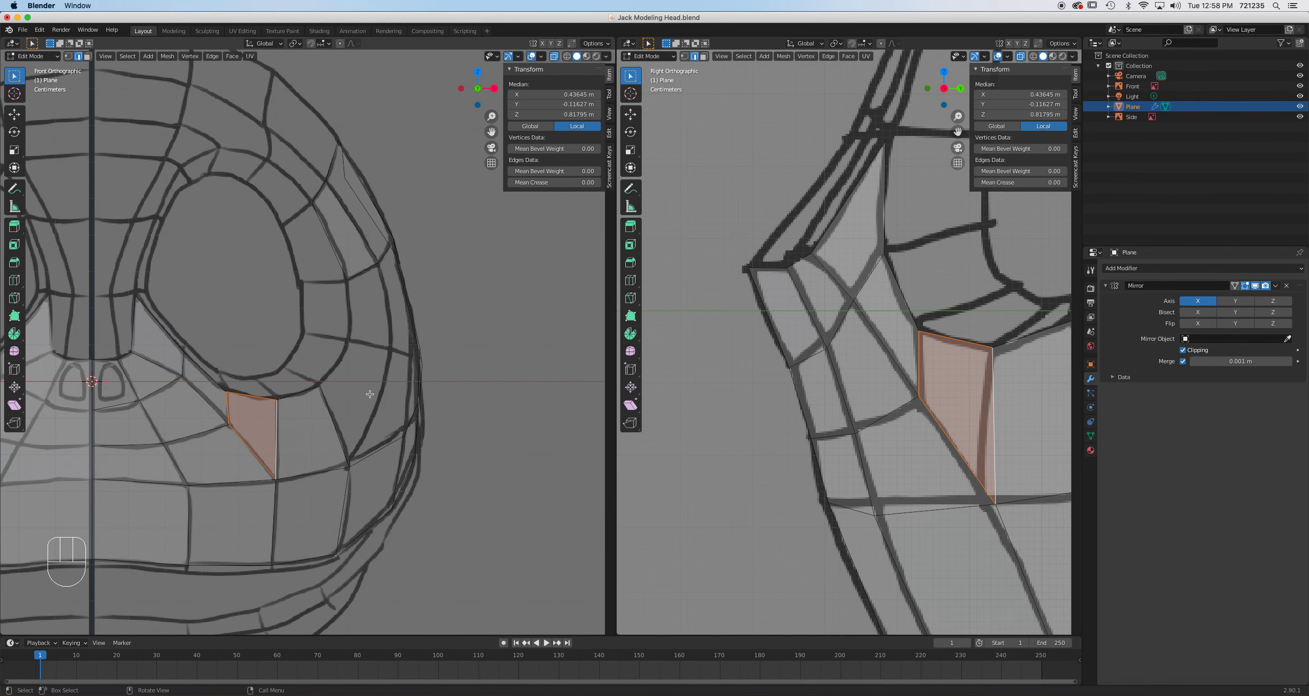
{"action": "key", "text": "2"}
{"action": "left_click", "coordinate": [337, 424]}
{"action": "middle_click_drag", "start_coordinate": [337, 425], "coordinate": [391, 410], "text": "shift"}
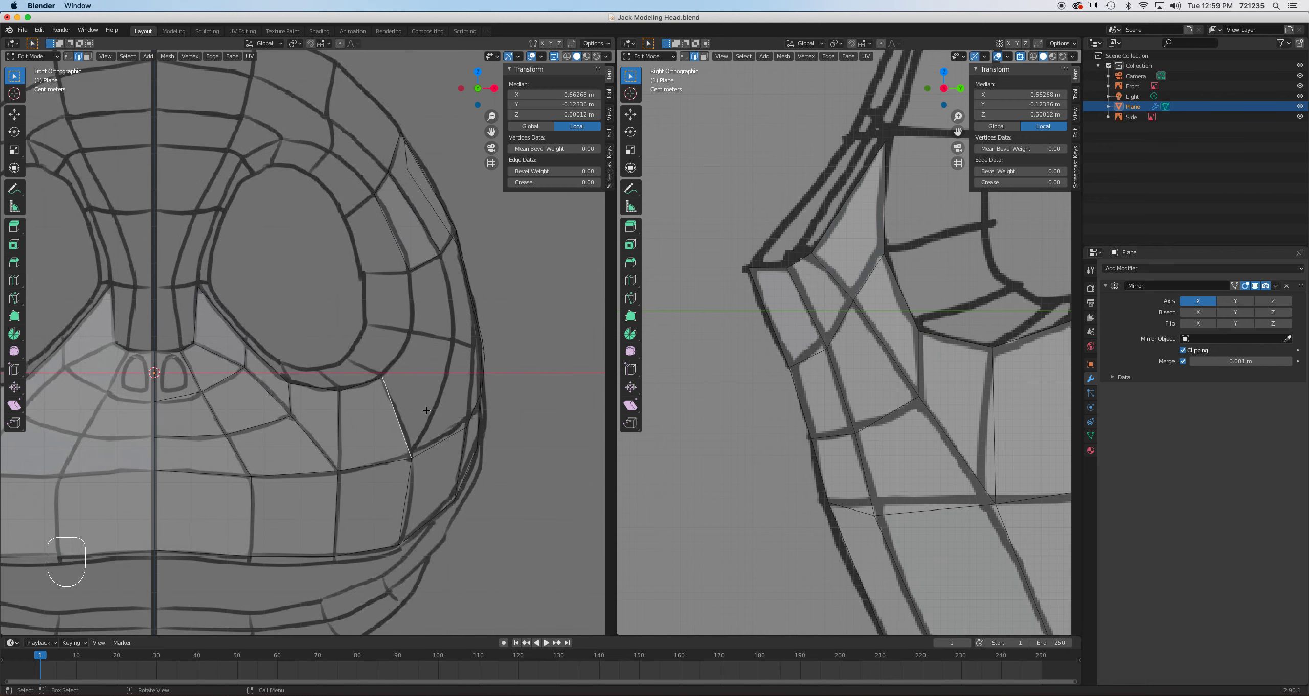
{"action": "key", "text": "e"}
{"action": "left_click", "coordinate": [491, 399]}
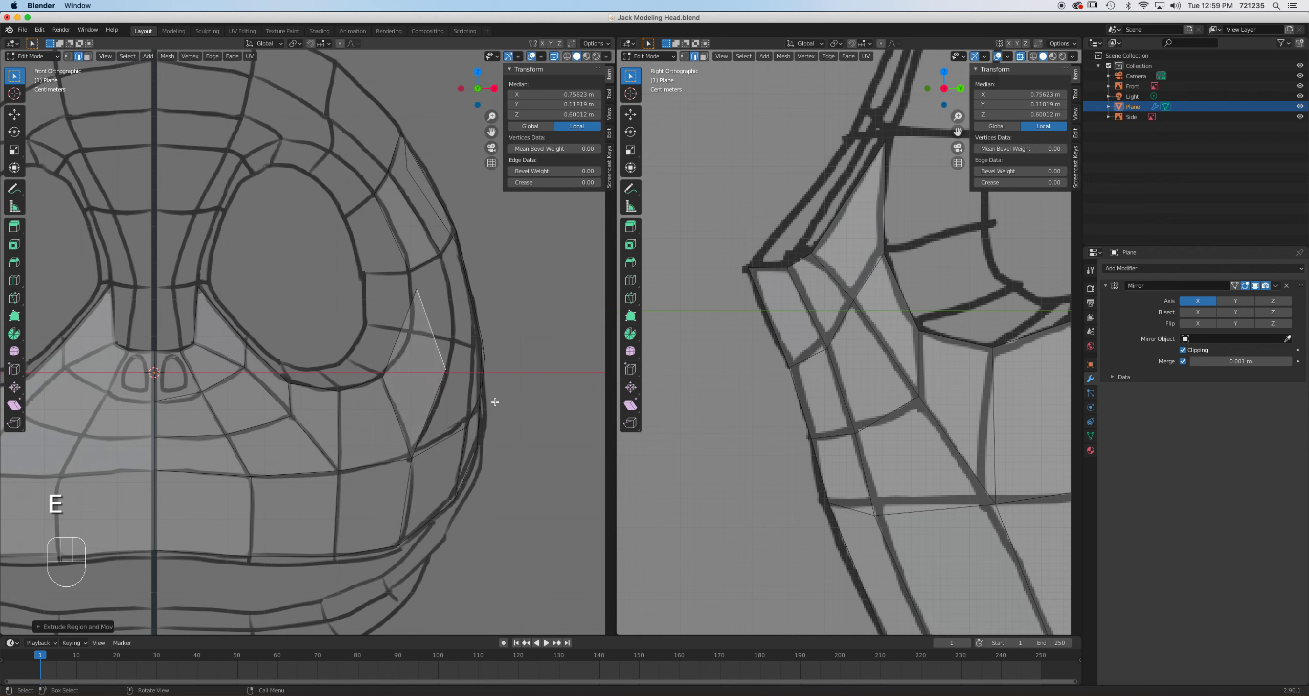
{"action": "key", "text": "r"}
{"action": "left_click", "coordinate": [500, 306]}
Scale, rotate and move the extruded cheek edge onto the reference line outside the lower eye socket in the front view.
{"action": "key", "text": "s"}
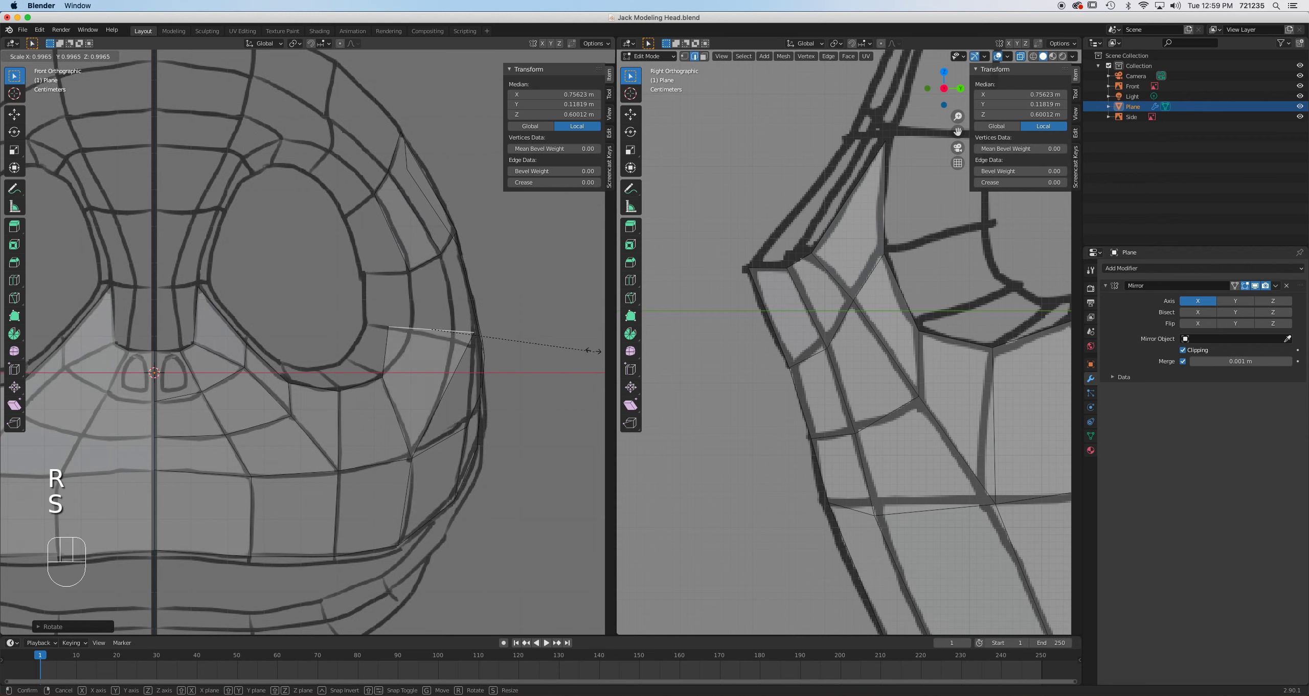
{"action": "left_click", "coordinate": [525, 342]}
{"action": "key", "text": "g"}
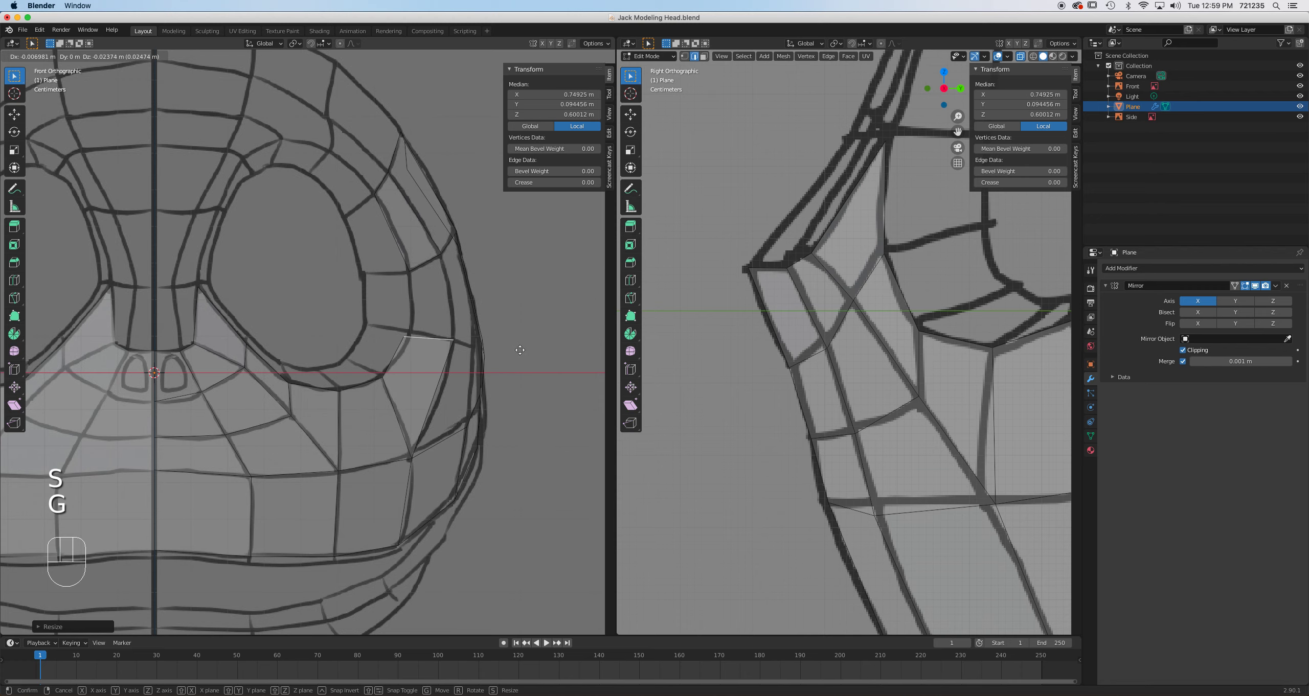
{"action": "left_click", "coordinate": [532, 357]}
{"action": "key", "text": "r"}
{"action": "left_click", "coordinate": [475, 355]}
{"action": "key", "text": "g"}
{"action": "left_click", "coordinate": [478, 357]}
Move the extruded cheek edge and its outer vertex back onto the side reference lines, and fine-tune the outer vertex in front view.
{"action": "middle_click_drag", "start_coordinate": [796, 383], "coordinate": [895, 429], "text": "shift"}
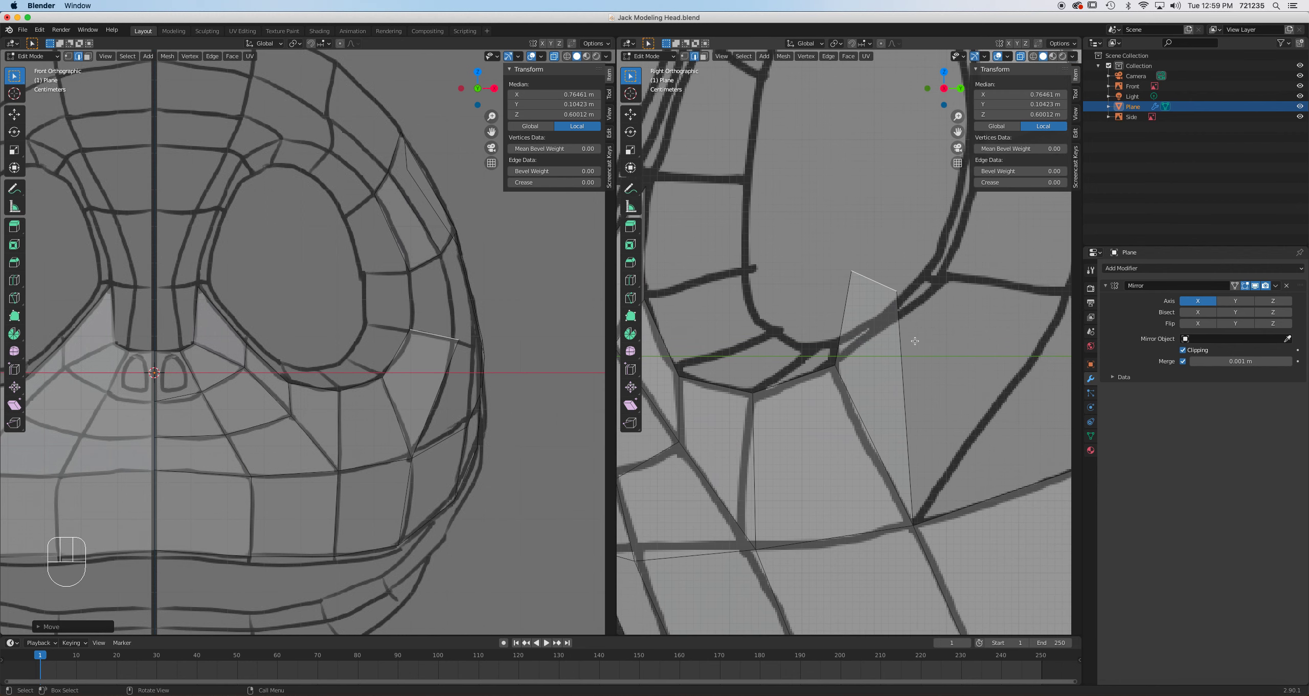
{"action": "key", "text": "g"}
{"action": "left_click", "coordinate": [1015, 348]}
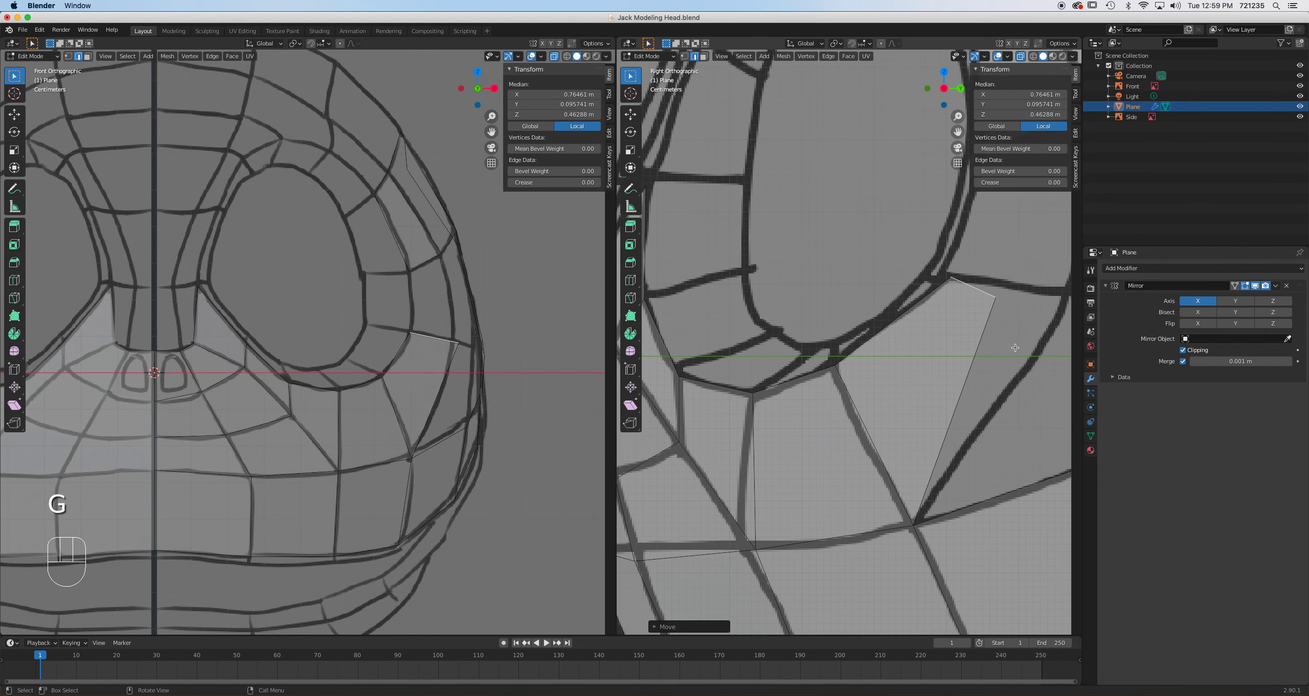
{"action": "key", "text": "1"}
{"action": "left_click", "coordinate": [1022, 337]}
{"action": "key", "text": "g"}
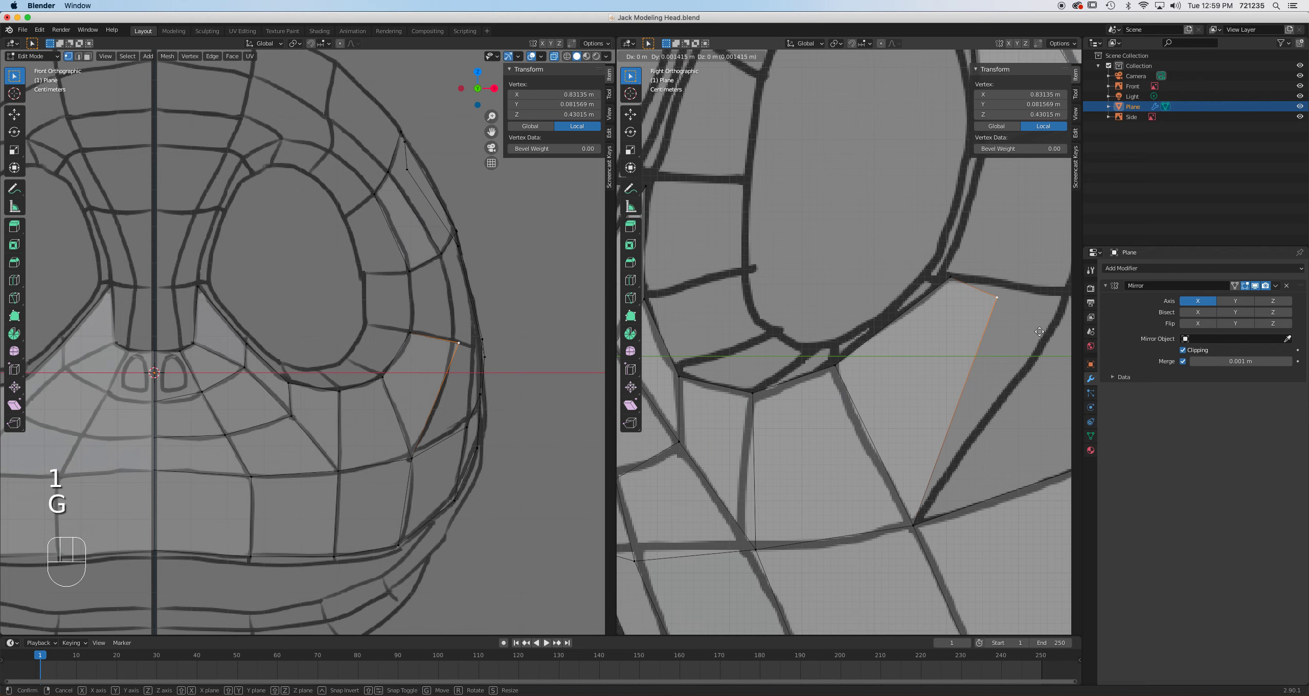
{"action": "left_click", "coordinate": [620, 326]}
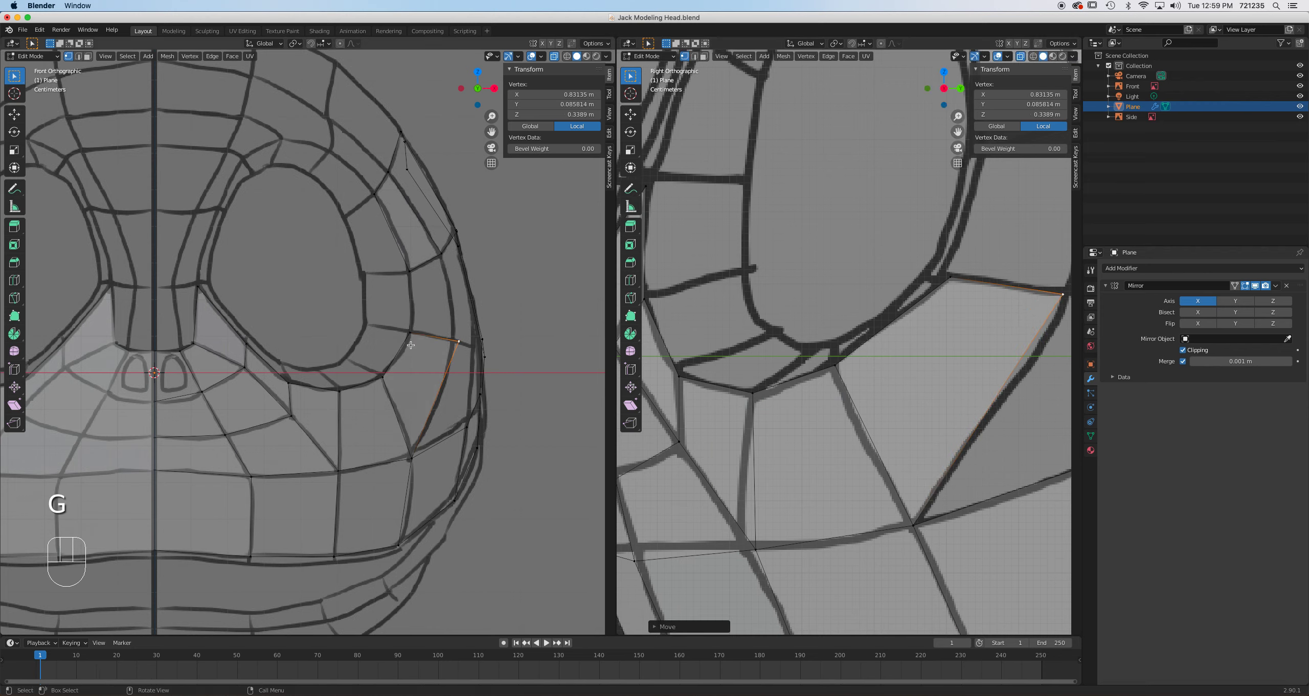
{"action": "left_click", "coordinate": [461, 342]}
{"action": "key", "text": "g"}
{"action": "left_click", "coordinate": [454, 342]}
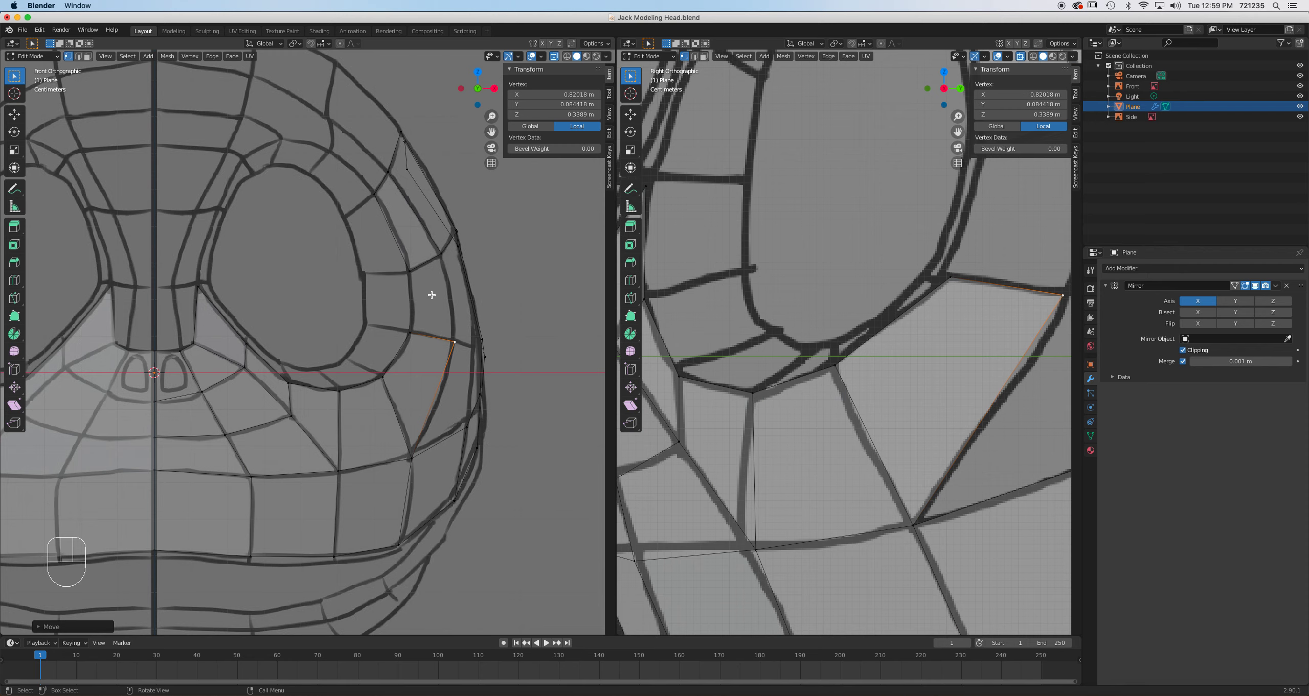
Fill a face between the extruded cheek edge and the bottom edge of the temple strip beside the eye.
{"action": "key", "text": "2"}
{"action": "left_click", "coordinate": [427, 260]}
{"action": "left_click", "coordinate": [431, 312], "text": "shift"}
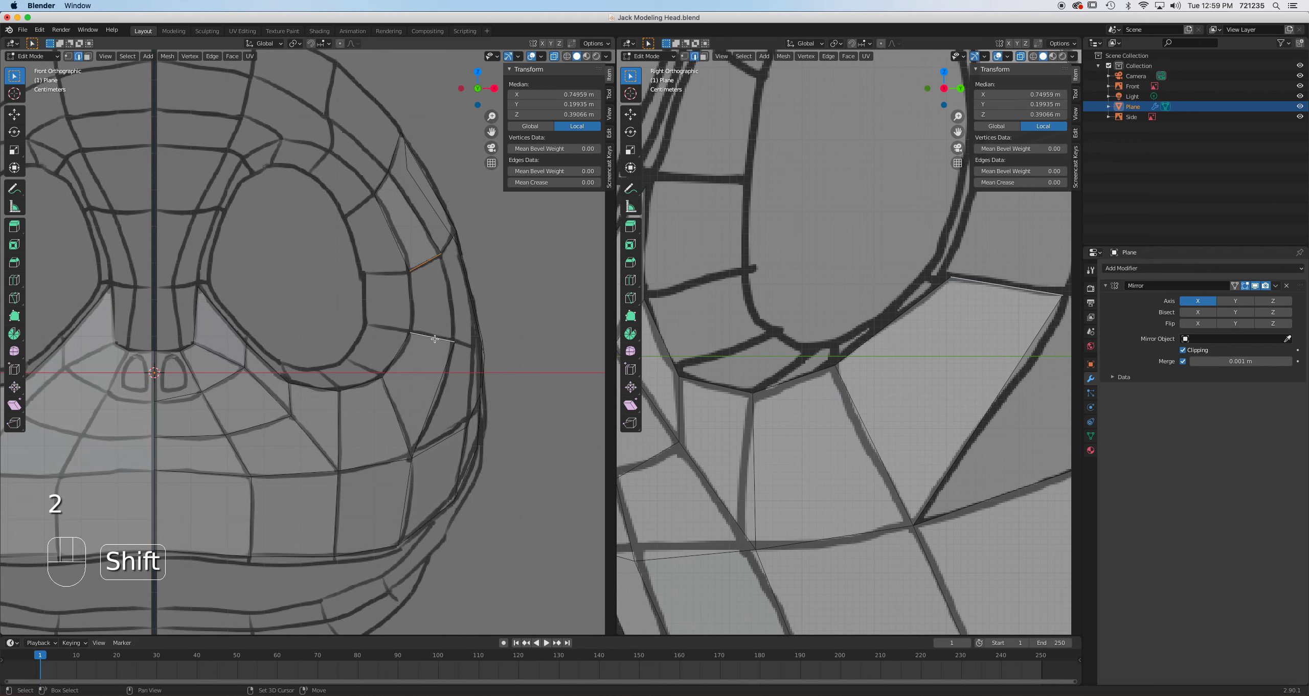
{"action": "key", "text": "f"}
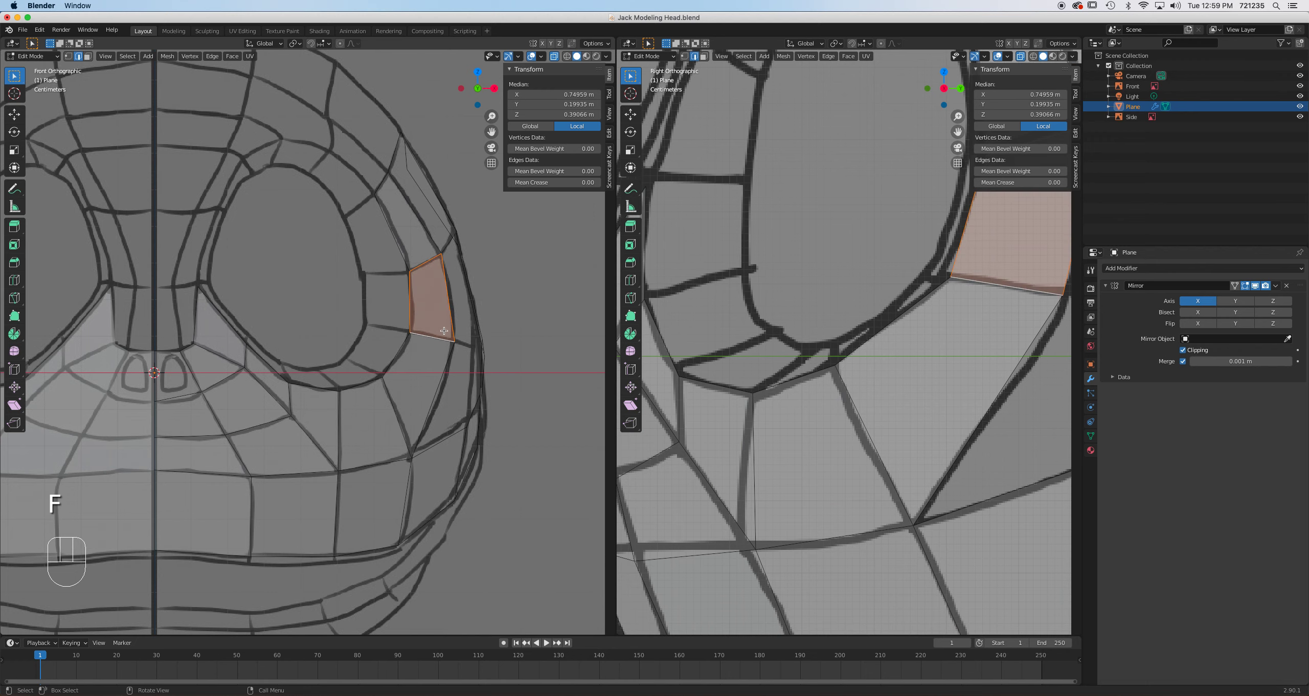
Extrude the temple strip's upper edge to the forehead's centre line, and rotate and scale it to span the reference row in front view.
{"action": "middle_click_drag", "start_coordinate": [444, 331], "coordinate": [486, 385], "text": "shift"}
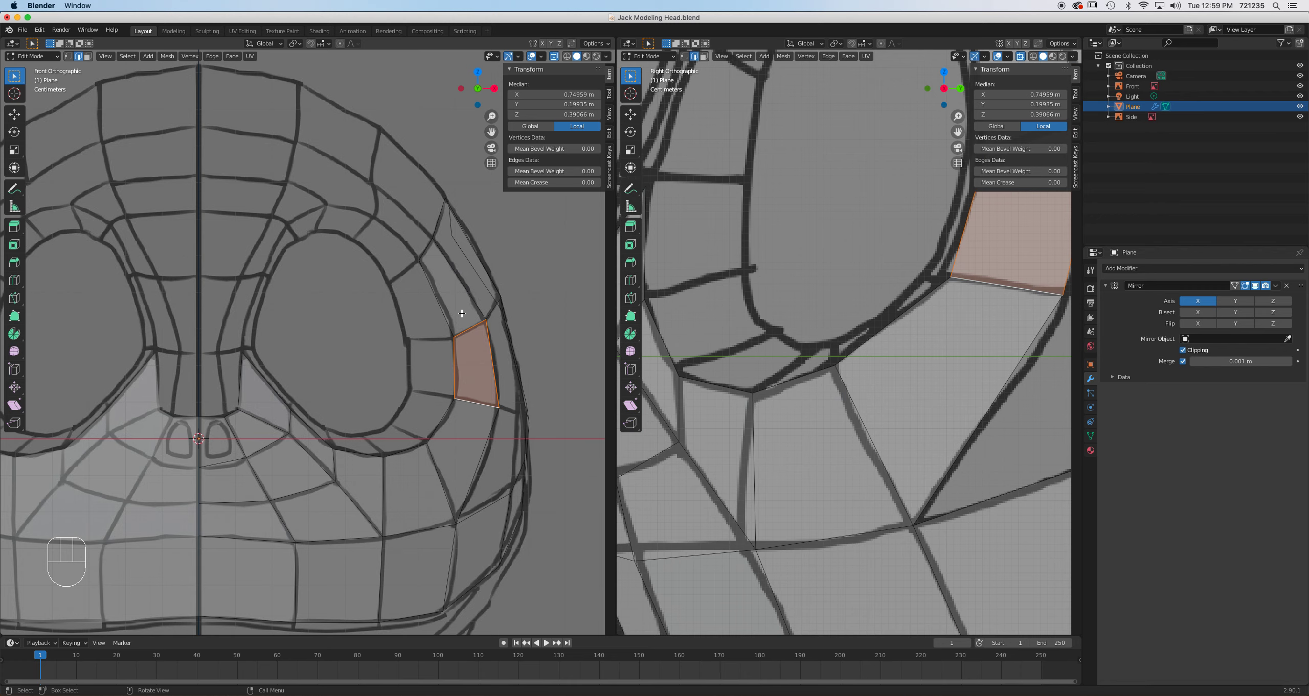
{"action": "left_click", "coordinate": [427, 248]}
{"action": "middle_click_drag", "start_coordinate": [444, 296], "coordinate": [431, 389], "text": "shift"}
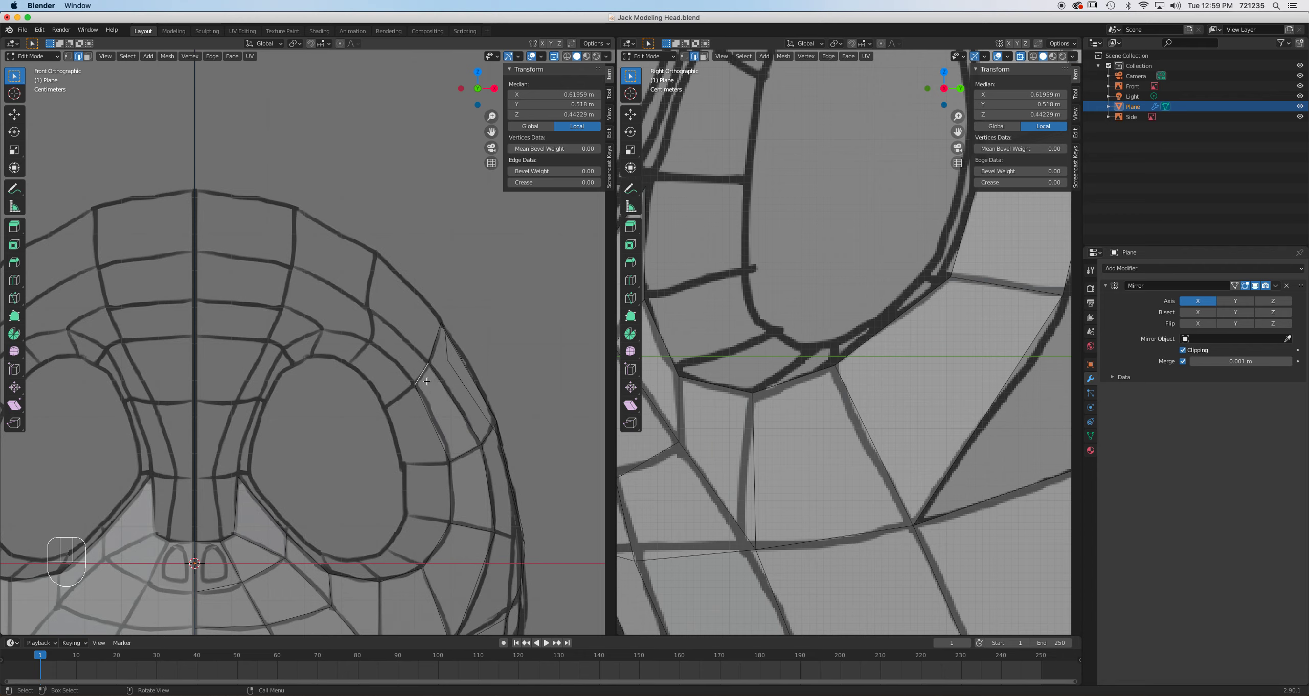
{"action": "key", "text": "e"}
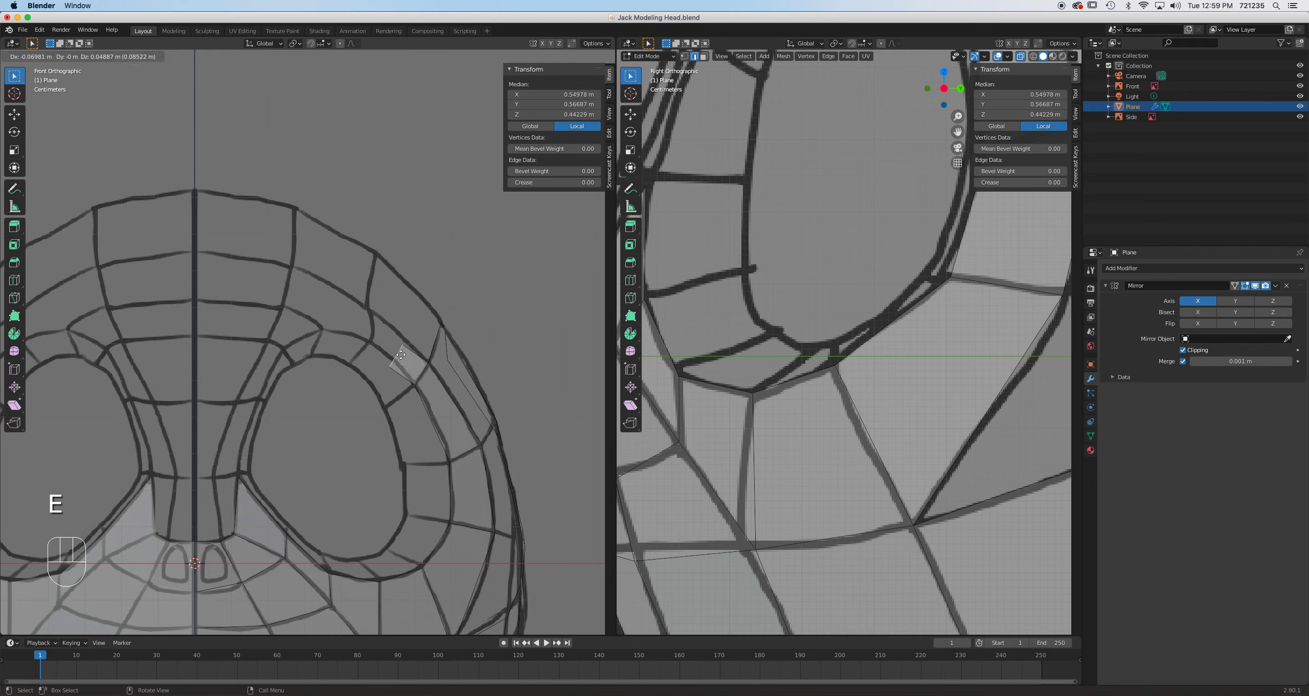
{"action": "left_click", "coordinate": [212, 280]}
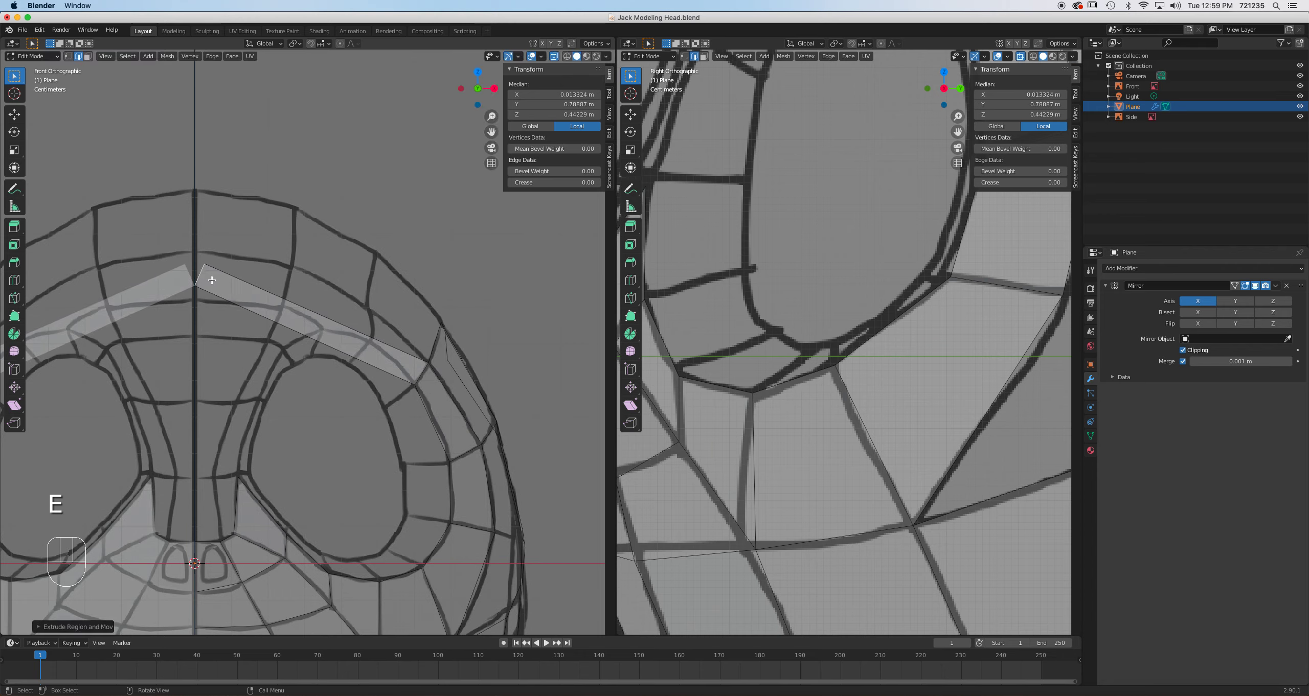
{"action": "key", "text": "r"}
{"action": "left_click", "coordinate": [288, 297]}
{"action": "key", "text": "s"}
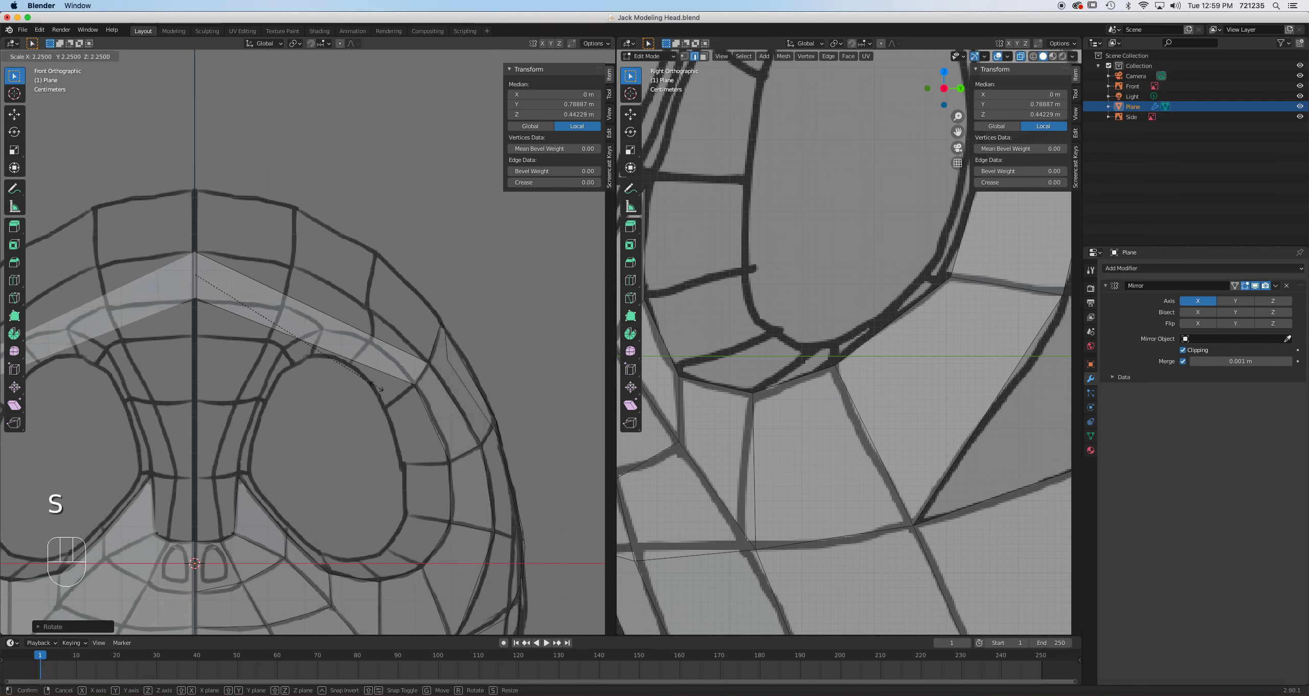
{"action": "left_click", "coordinate": [462, 378]}
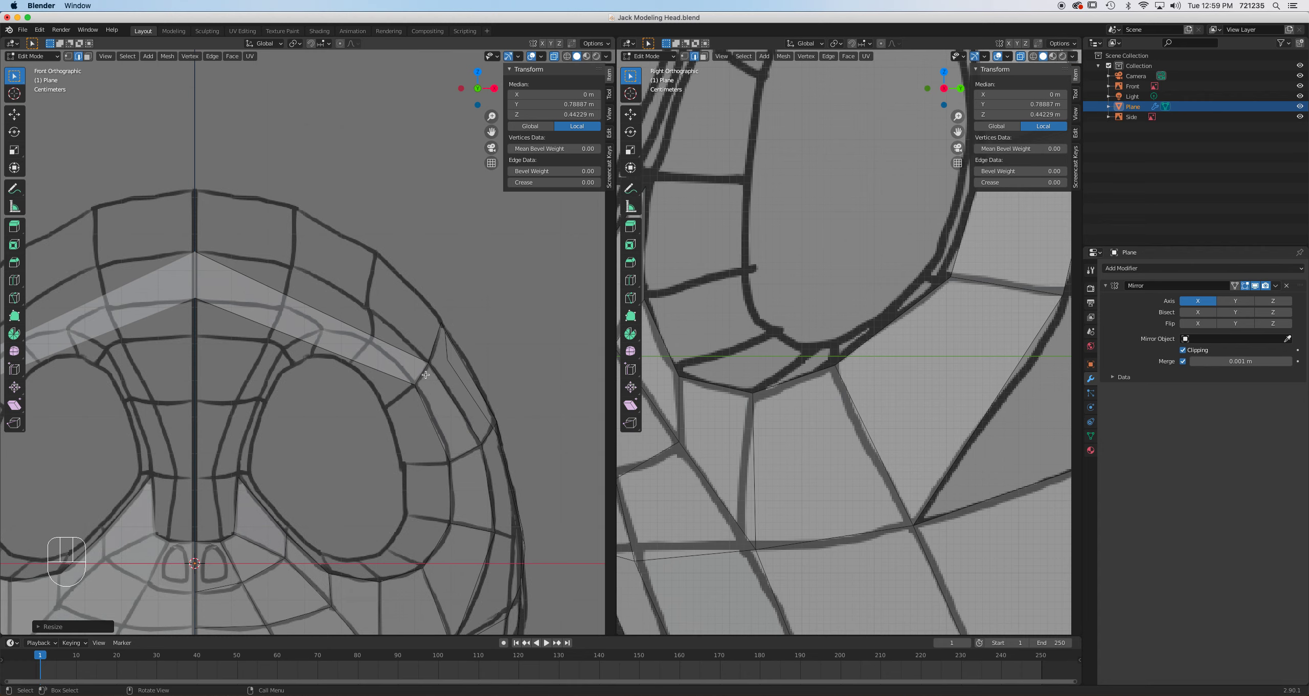
{"action": "scroll", "coordinate": [822, 342], "scroll_direction": "down", "scroll_amount": 6}
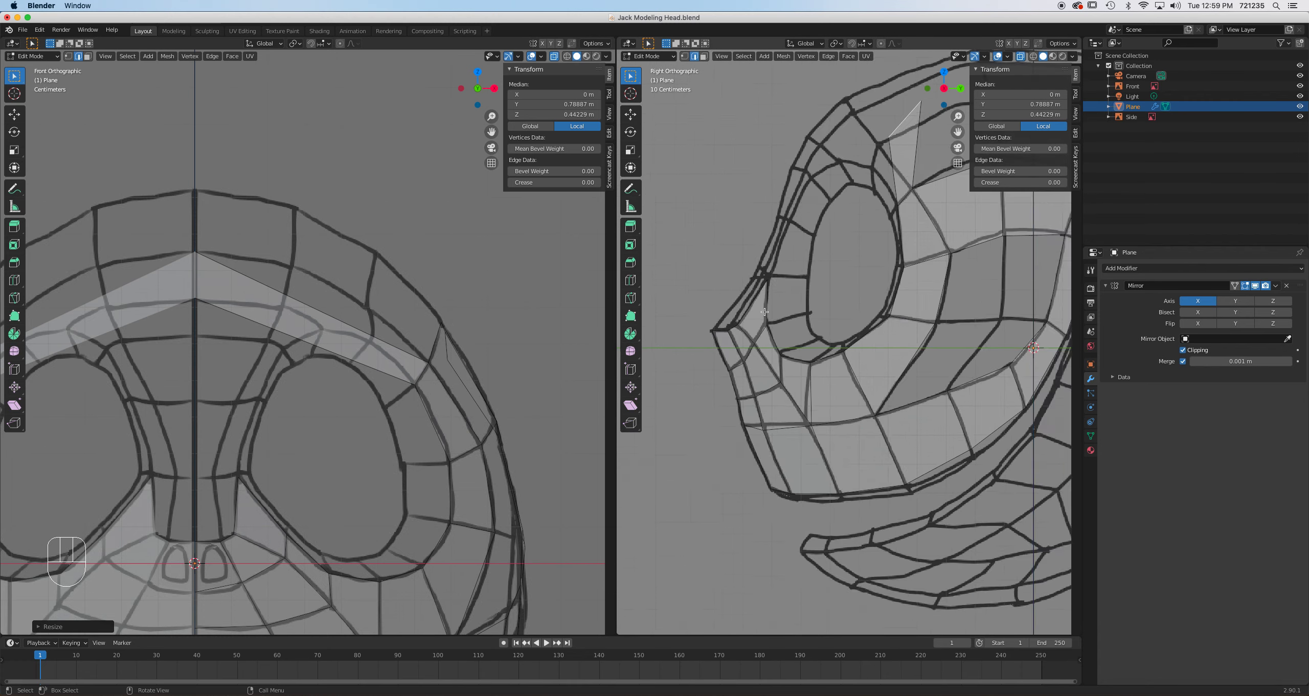
{"action": "middle_click_drag", "start_coordinate": [822, 342], "coordinate": [827, 395], "text": "shift"}
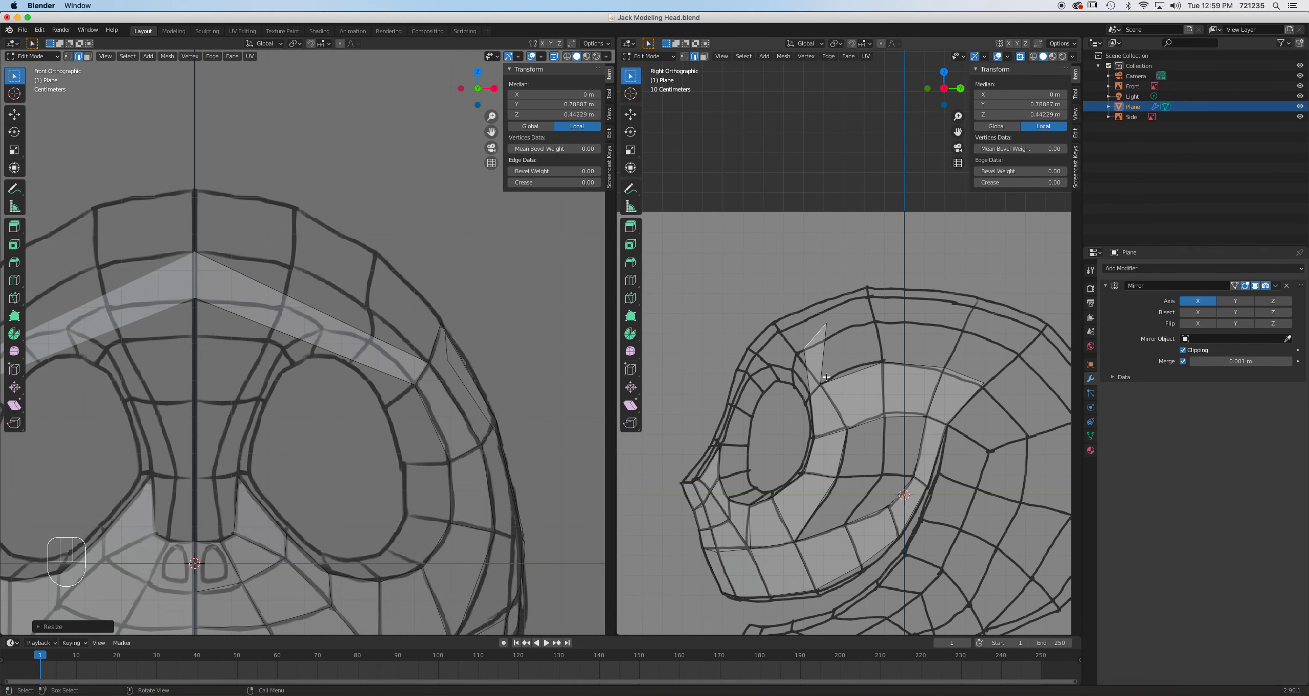
Move the extruded forehead centre edge onto the forehead topology lines of the side reference.
{"action": "key", "text": "g"}
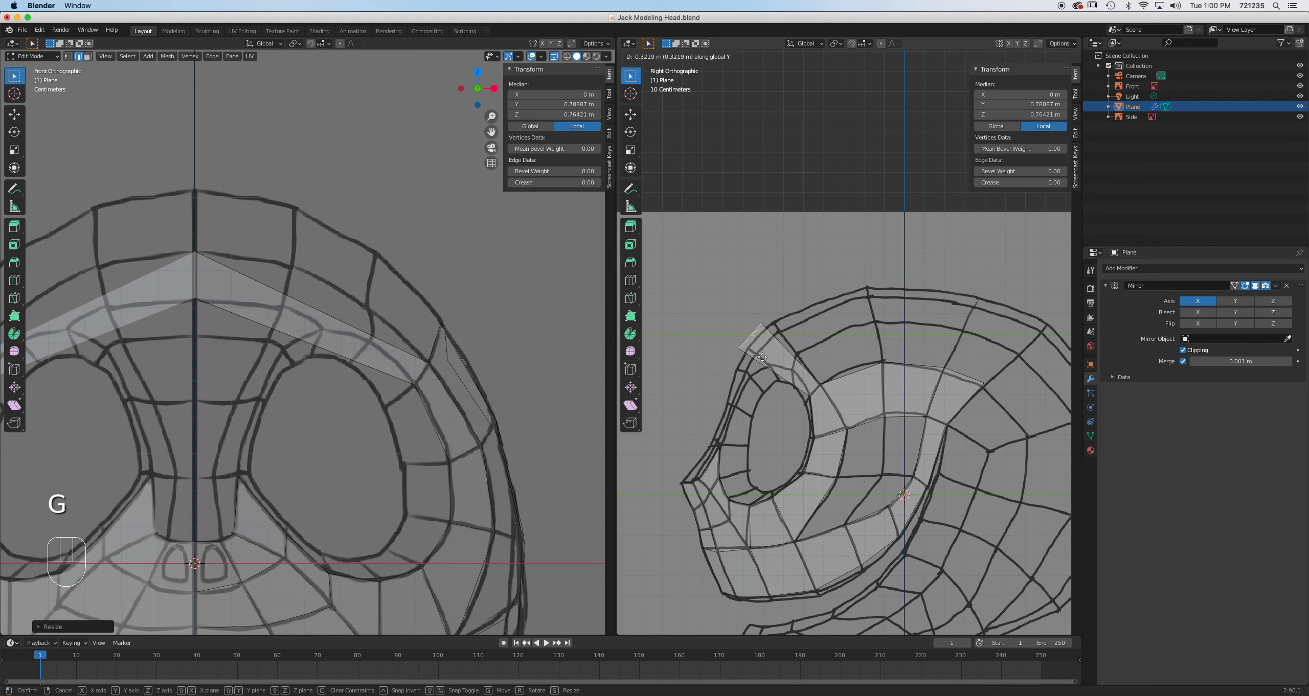
{"action": "left_click", "coordinate": [774, 353]}
{"action": "scroll", "coordinate": [719, 341], "scroll_direction": "up", "scroll_amount": 4}
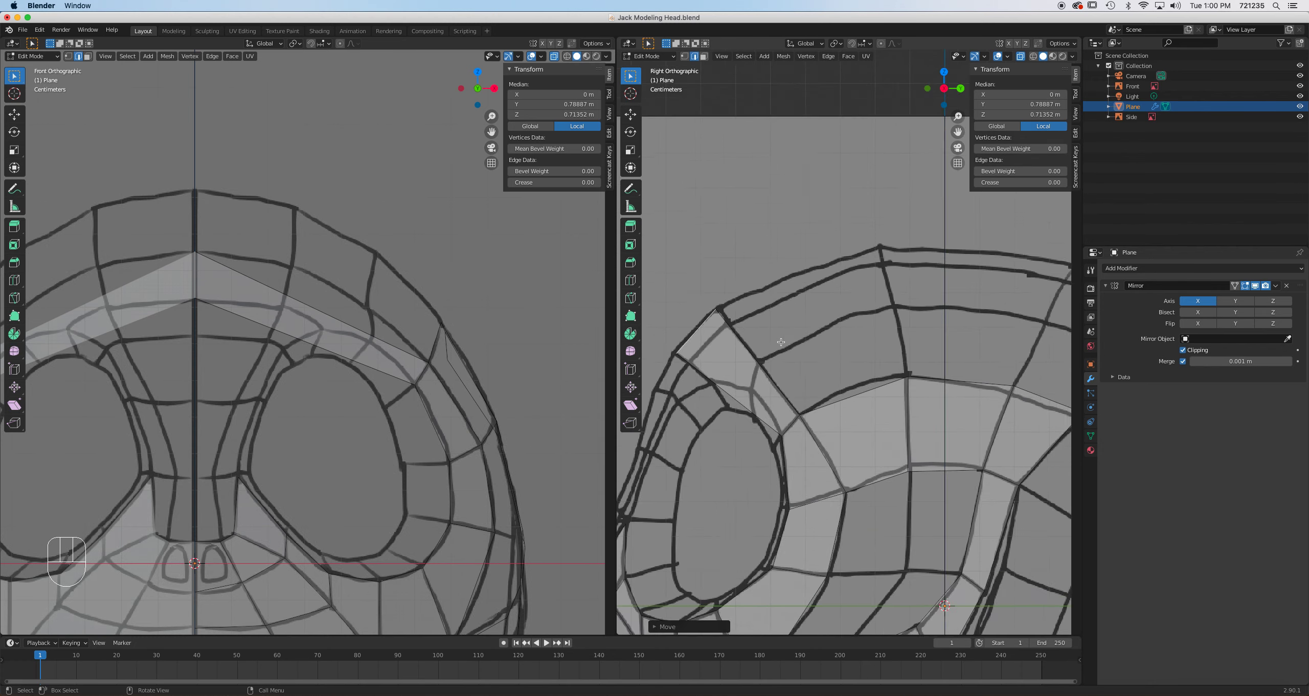
{"action": "middle_click_drag", "start_coordinate": [719, 341], "coordinate": [753, 318], "text": "shift"}
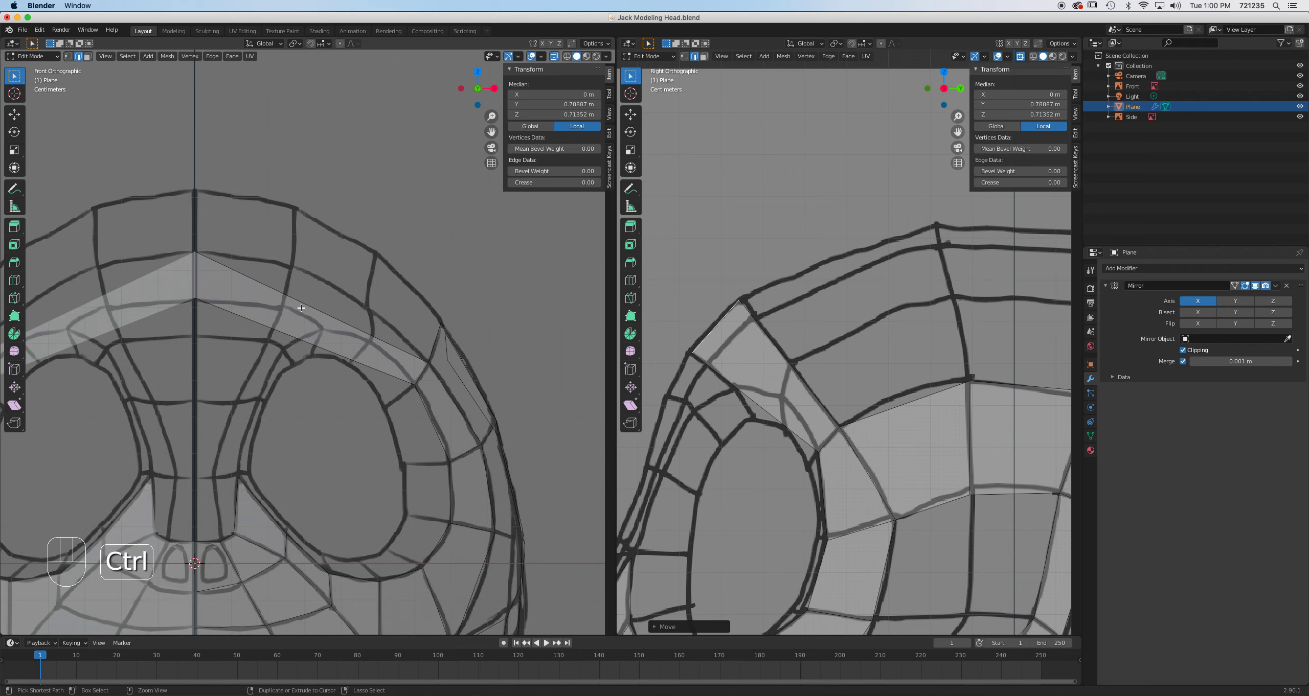
Add two loop cuts across the forehead strip above the eye and slide them toward the reference divisions.
{"action": "key", "text": "ctrl+r"}
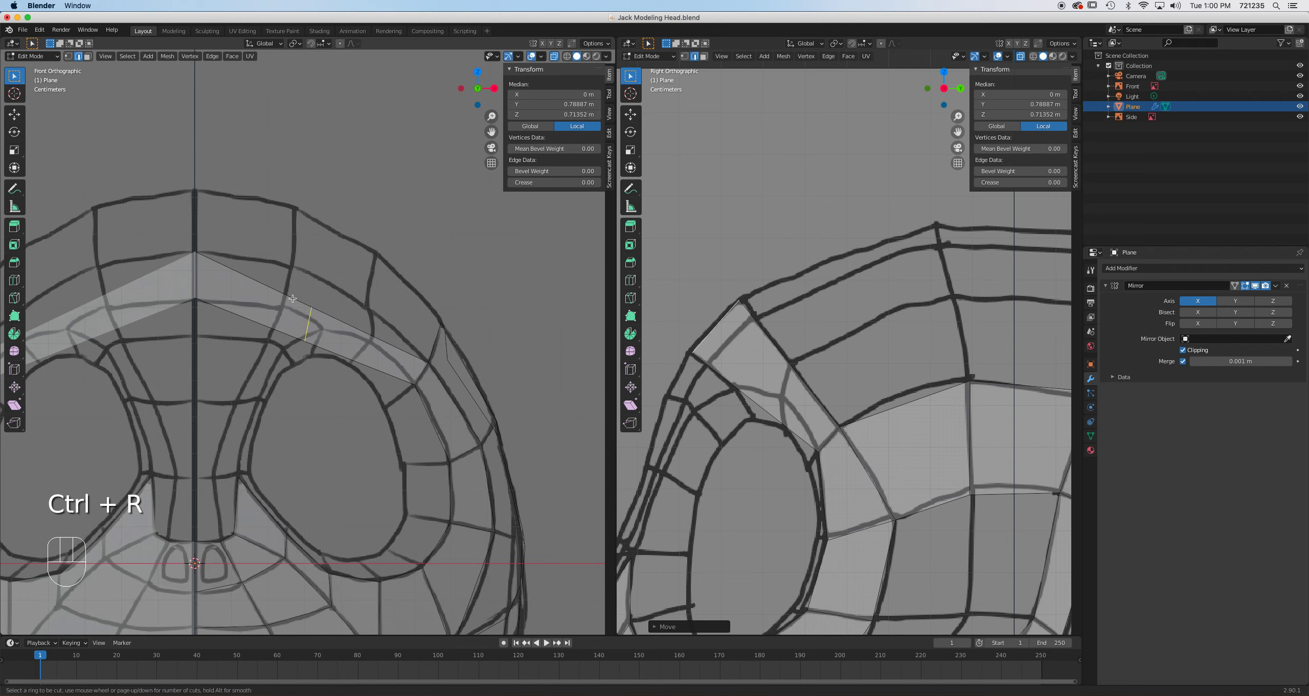
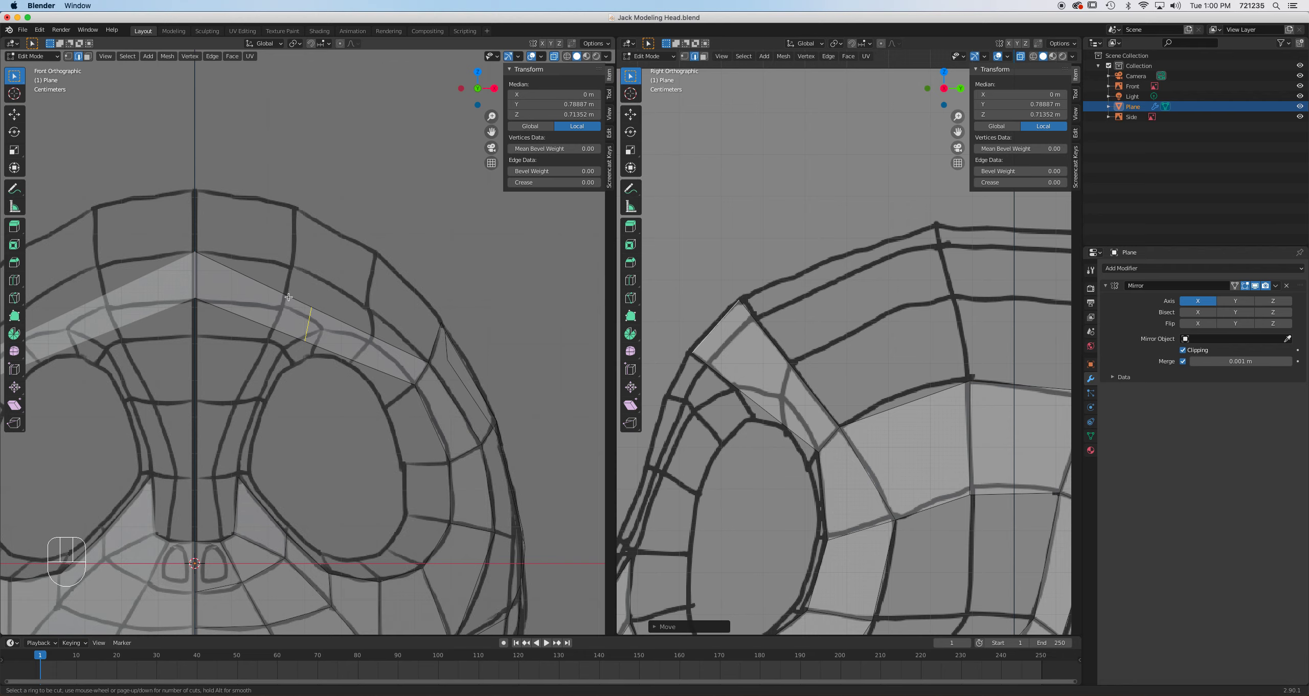
{"action": "scroll", "coordinate": [288, 297], "scroll_direction": "up", "scroll_amount": 1}
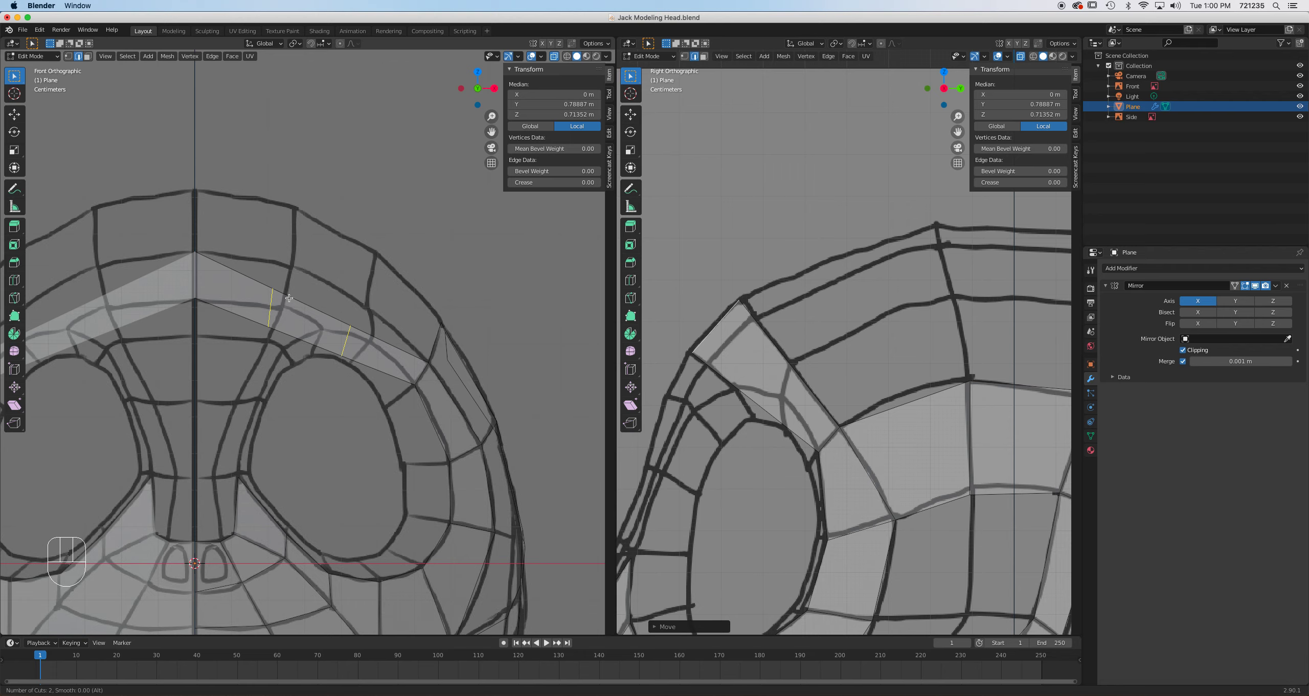
{"action": "left_click", "coordinate": [289, 298]}
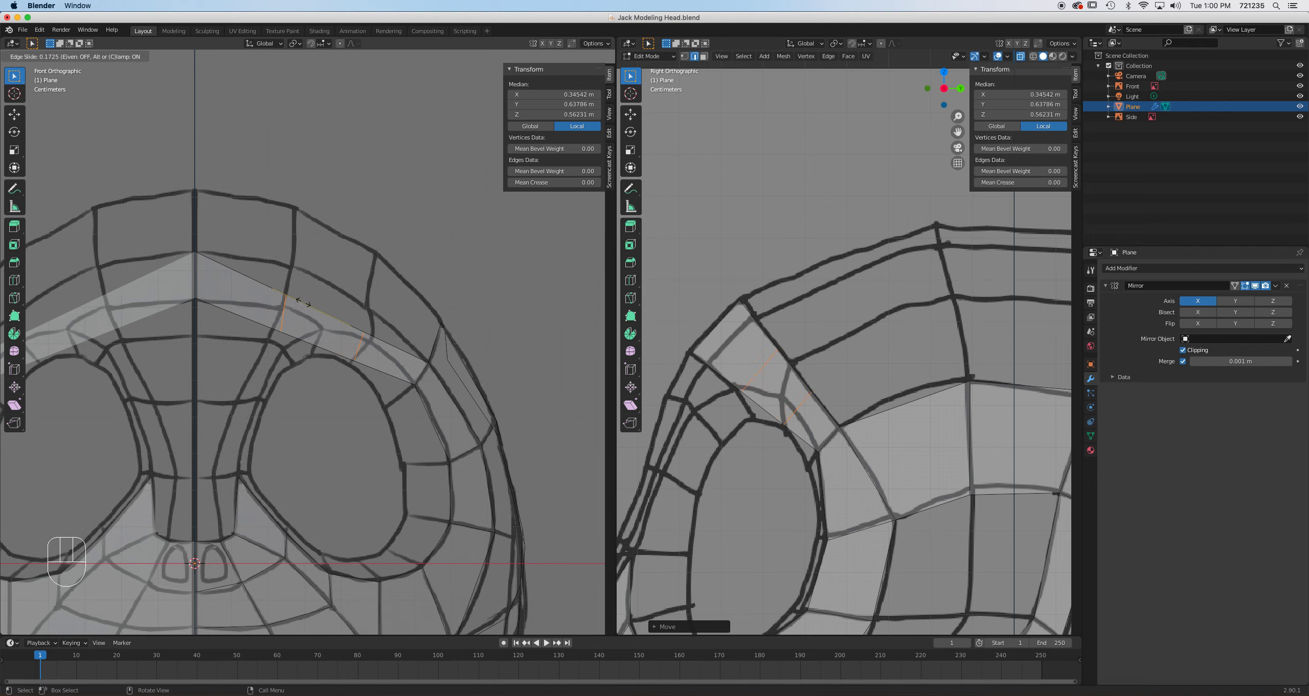
{"action": "left_click", "coordinate": [303, 303]}
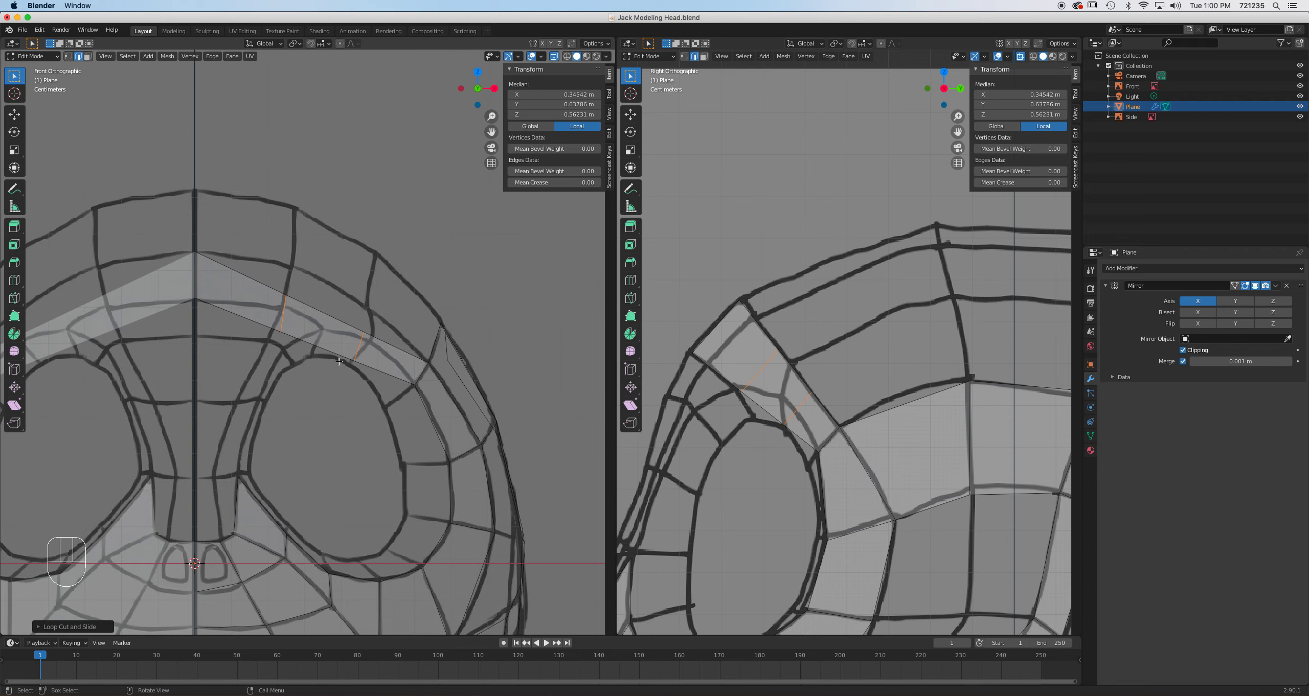
Move and rotate the two new cut edges onto the forehead row's reference lines in front view.
{"action": "key", "text": "g"}
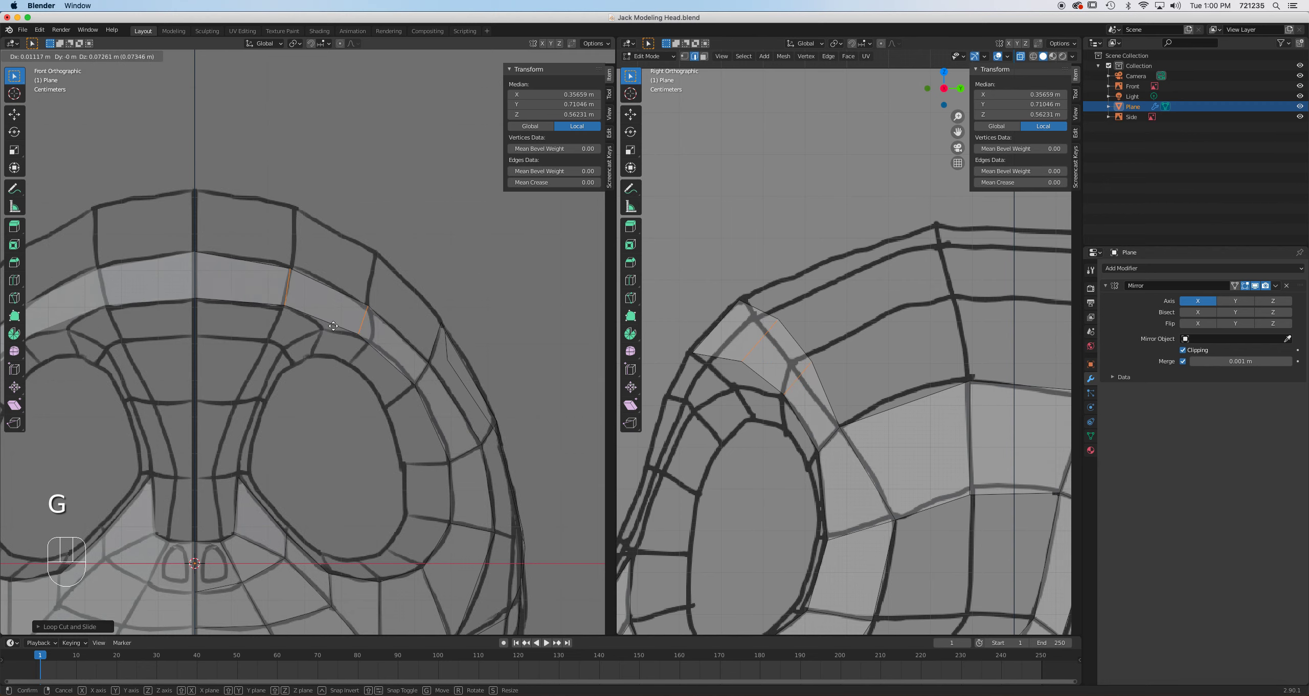
{"action": "left_click", "coordinate": [336, 329]}
{"action": "key", "text": "r"}
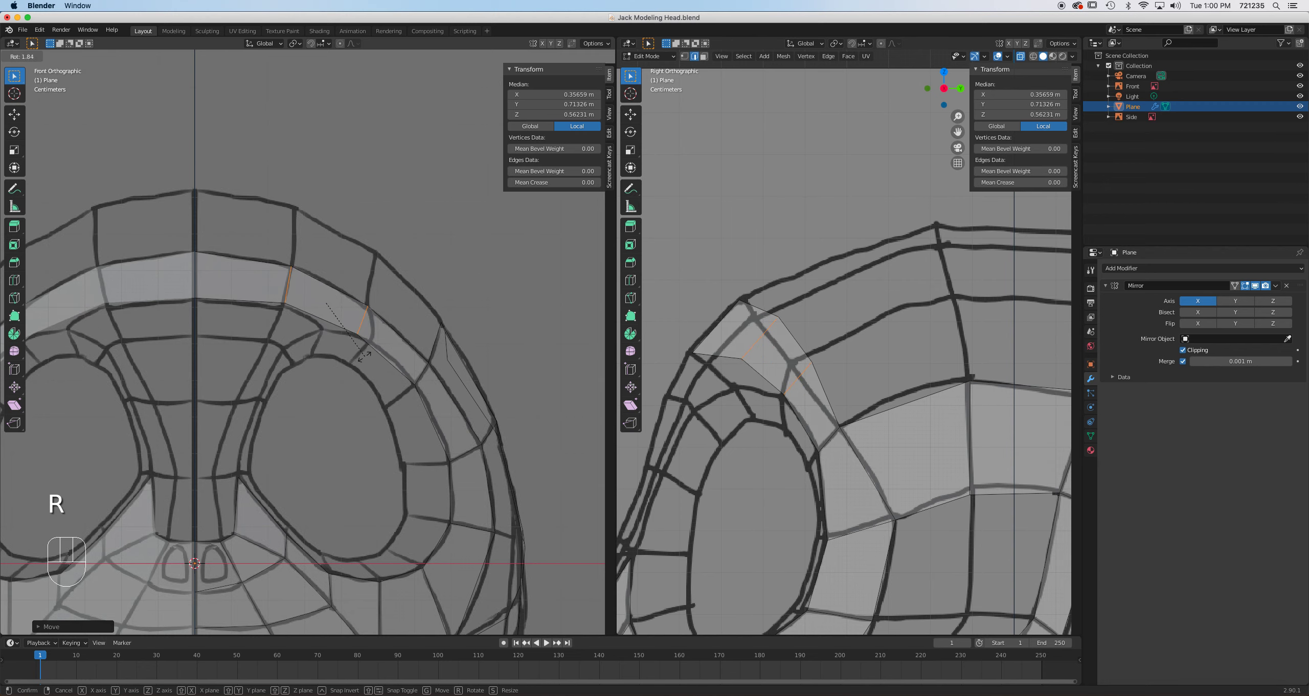
{"action": "left_click", "coordinate": [362, 358]}
{"action": "key", "text": "g"}
{"action": "left_click", "coordinate": [367, 355]}
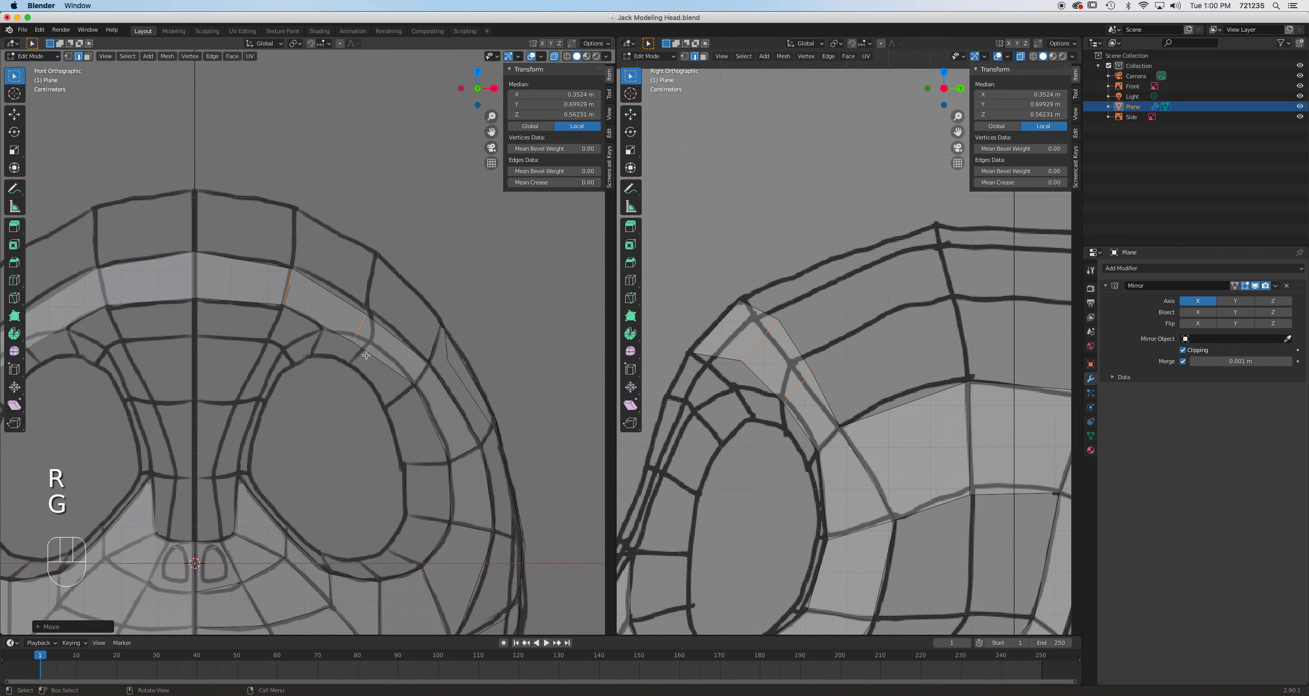
Fine-tune the outer forehead cut's upper and lower vertices onto the reference intersections above the eye in front view.
{"action": "key", "text": "1"}
{"action": "left_click", "coordinate": [370, 323]}
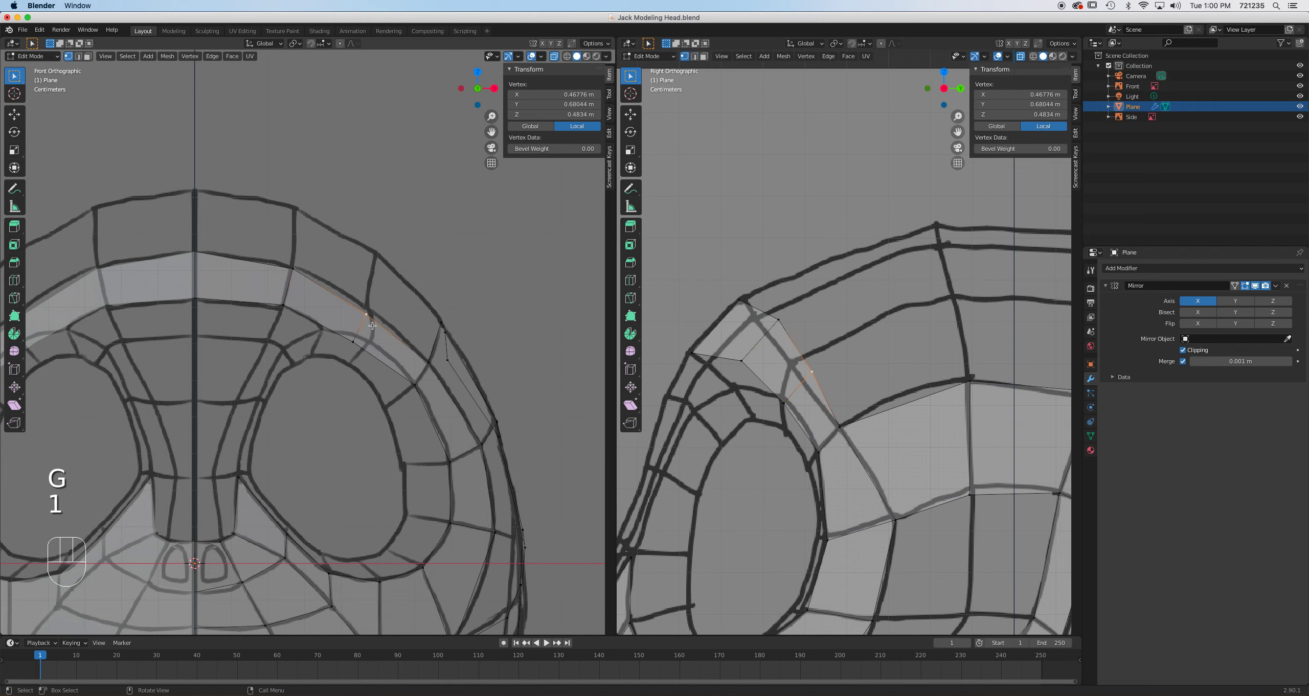
{"action": "key", "text": "g"}
{"action": "left_click", "coordinate": [386, 334]}
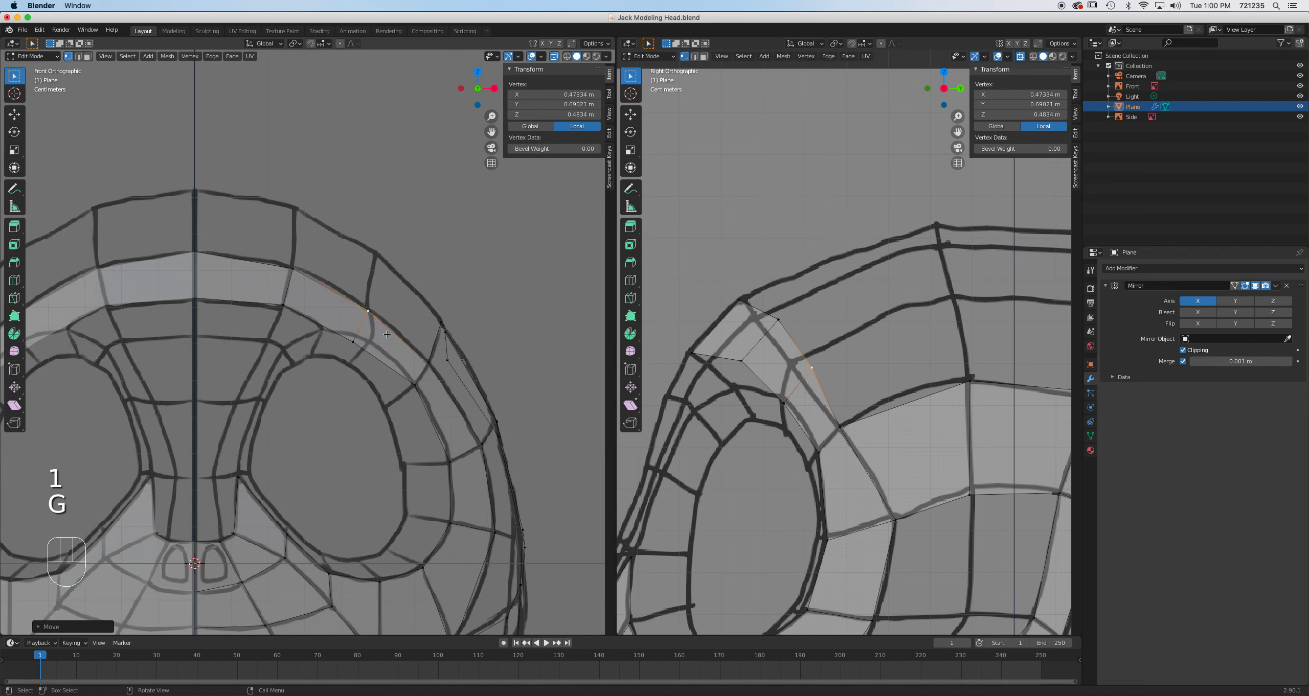
{"action": "key", "text": "g"}
{"action": "right_click", "coordinate": [380, 343]}
{"action": "key", "text": "g"}
{"action": "left_click", "coordinate": [743, 375]}
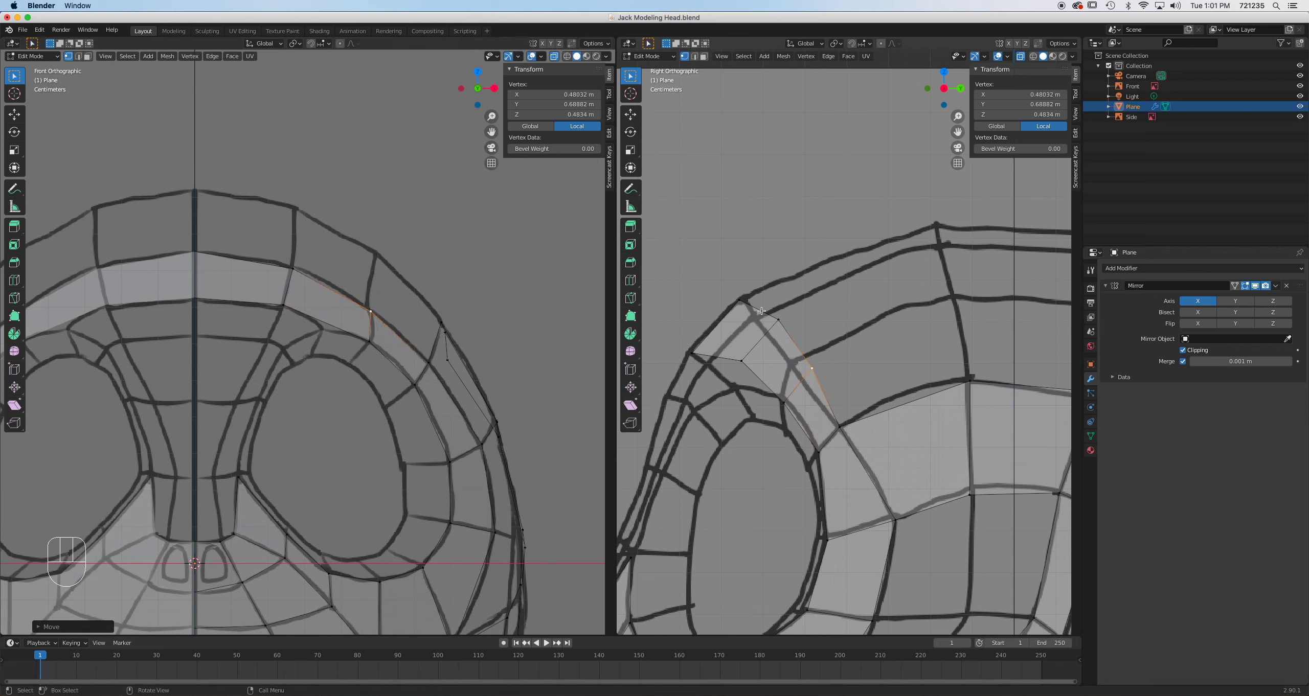
Move the inner forehead cut's upper and lower vertices onto the side reference lines.
{"action": "left_click", "coordinate": [779, 322]}
{"action": "key", "text": "g"}
{"action": "left_click", "coordinate": [754, 319]}
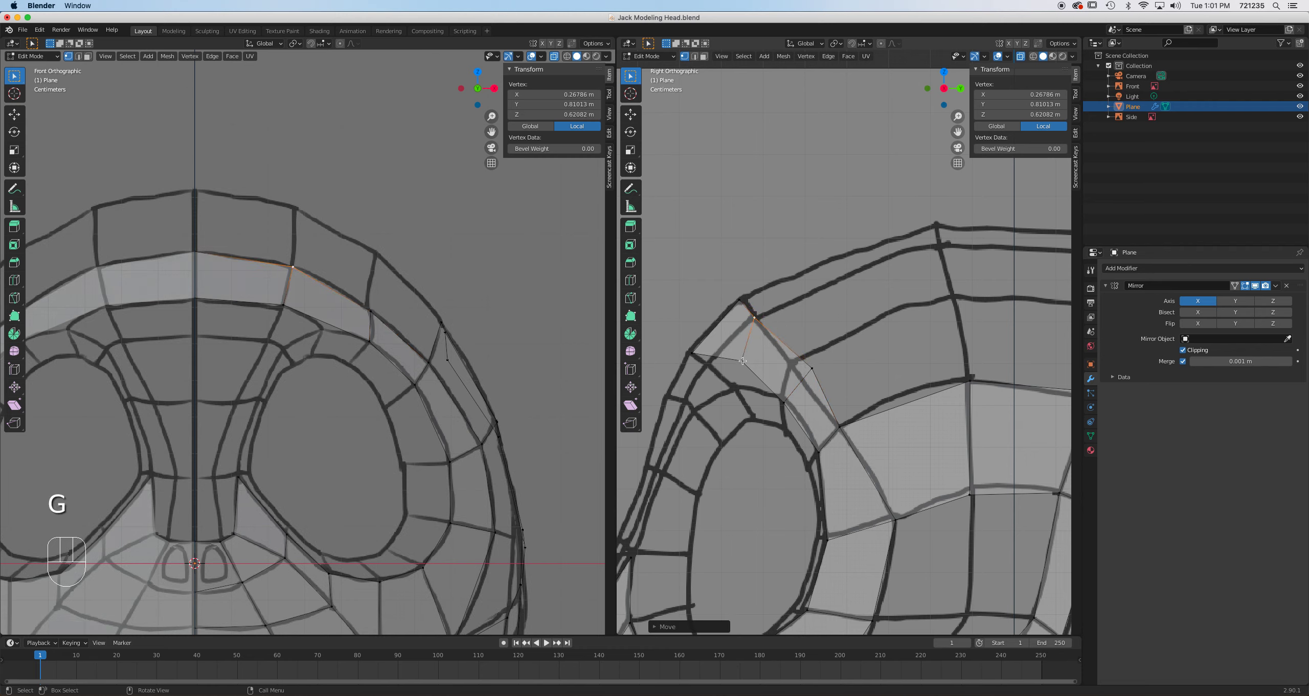
{"action": "left_click", "coordinate": [737, 362]}
{"action": "key", "text": "g"}
{"action": "left_click", "coordinate": [708, 363]}
Move the outer forehead cut's upper and lower vertices onto the side reference lines above the eye socket.
{"action": "left_click", "coordinate": [812, 368]}
{"action": "key", "text": "g"}
{"action": "left_click", "coordinate": [780, 398]}
{"action": "left_click", "coordinate": [780, 399]}
{"action": "key", "text": "g"}
{"action": "left_click", "coordinate": [779, 400]}
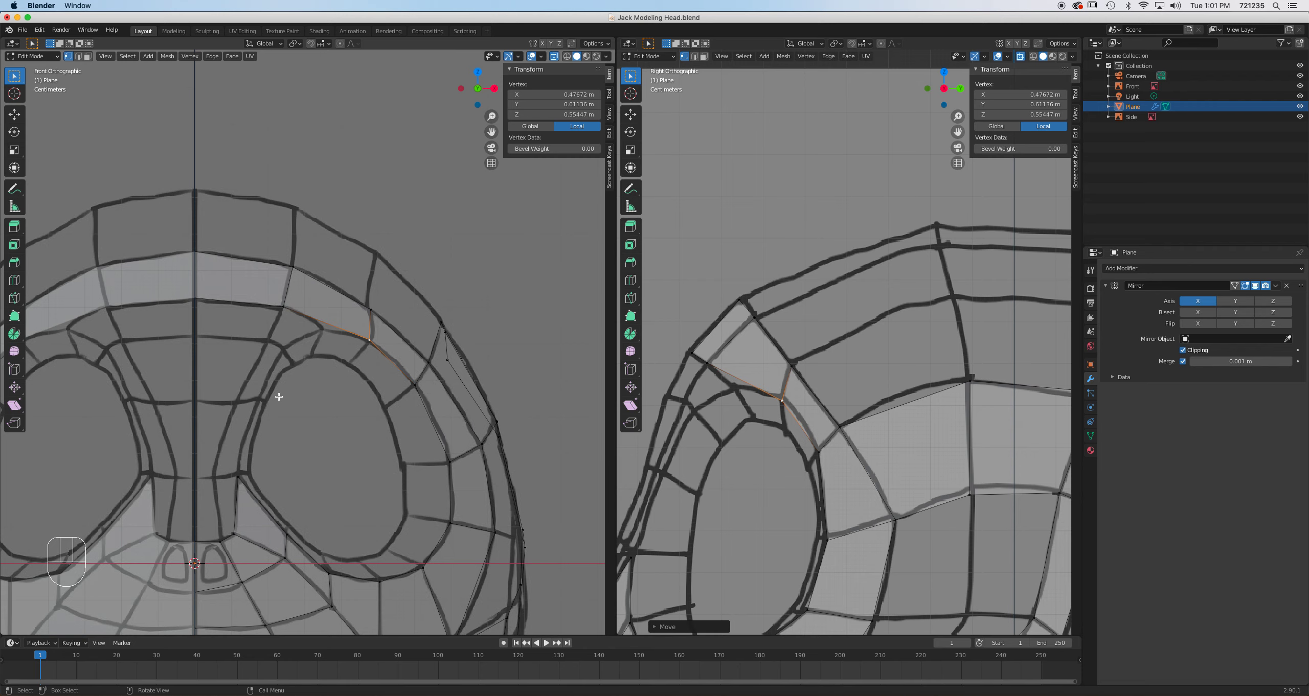
Fill a face between the edge above the nose and the forehead strip's lower centre edge to form the nose bridge.
{"action": "key", "text": "2"}
{"action": "left_click", "coordinate": [207, 540]}
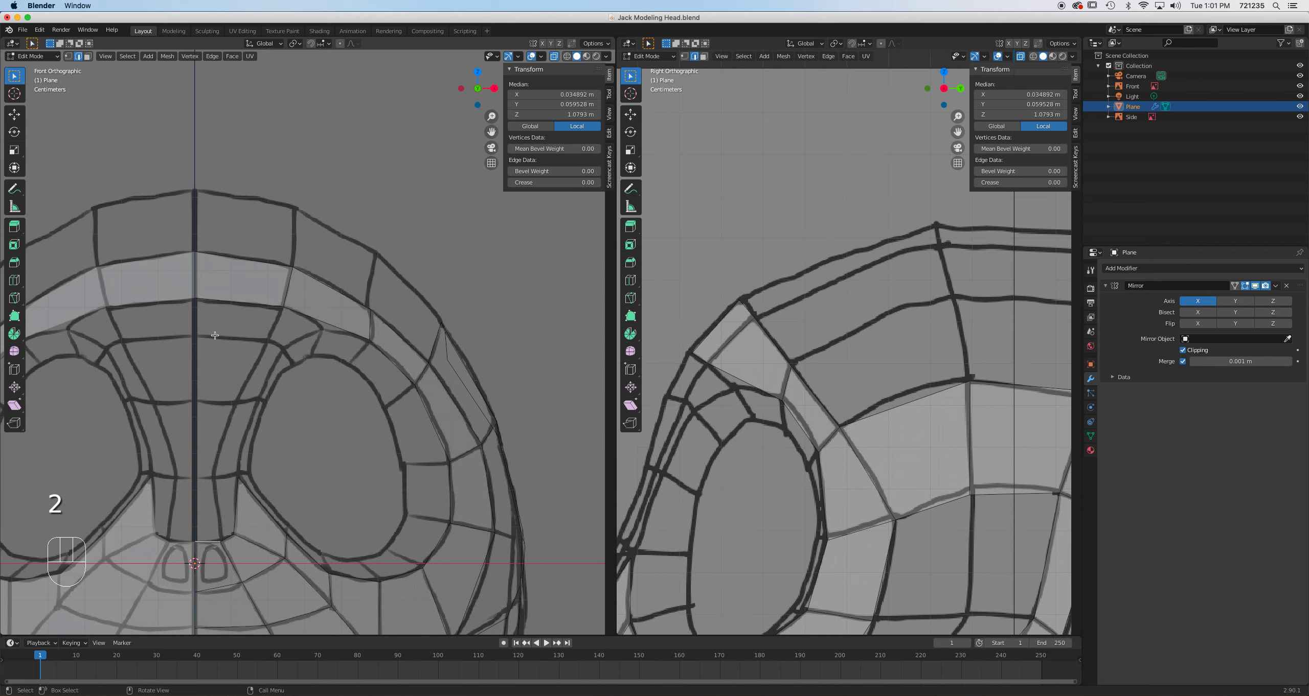
{"action": "left_click", "coordinate": [220, 305], "text": "shift"}
{"action": "key", "text": "f"}
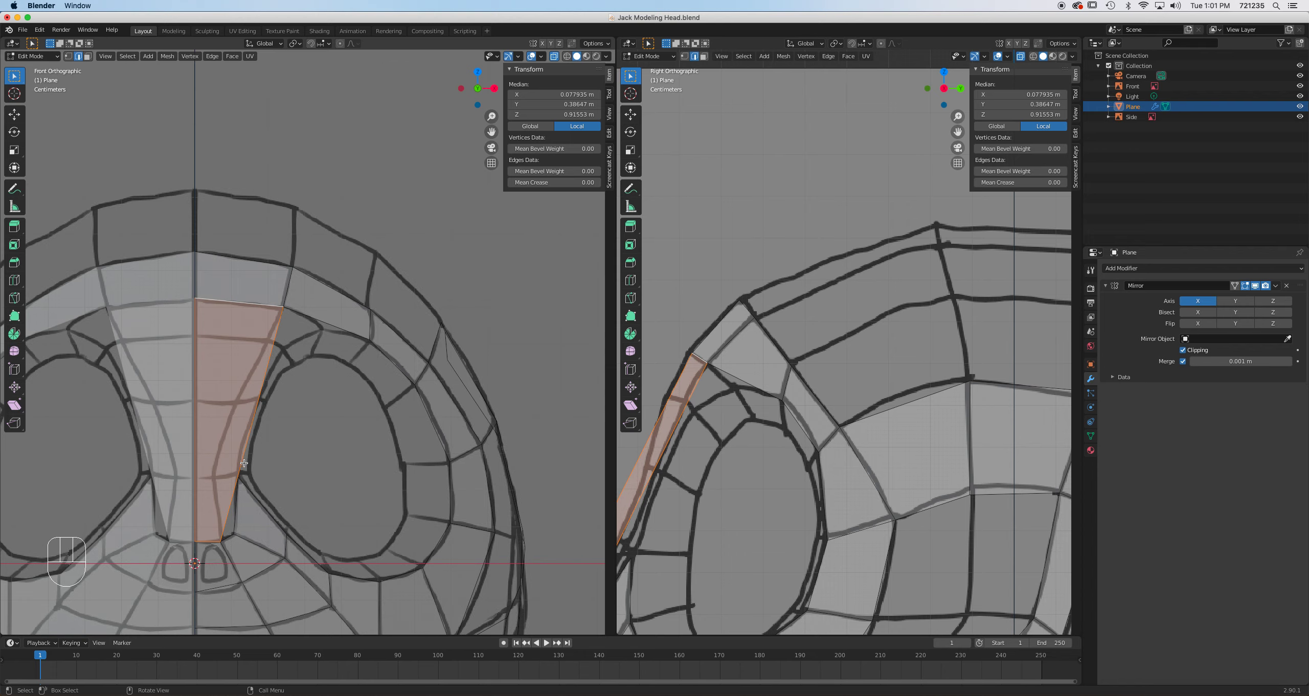
Divide the nose bridge face with three evenly spaced horizontal loop cuts.
{"action": "key", "text": "ctrl+r"}
{"action": "scroll", "coordinate": [237, 414], "scroll_direction": "up", "scroll_amount": 2}
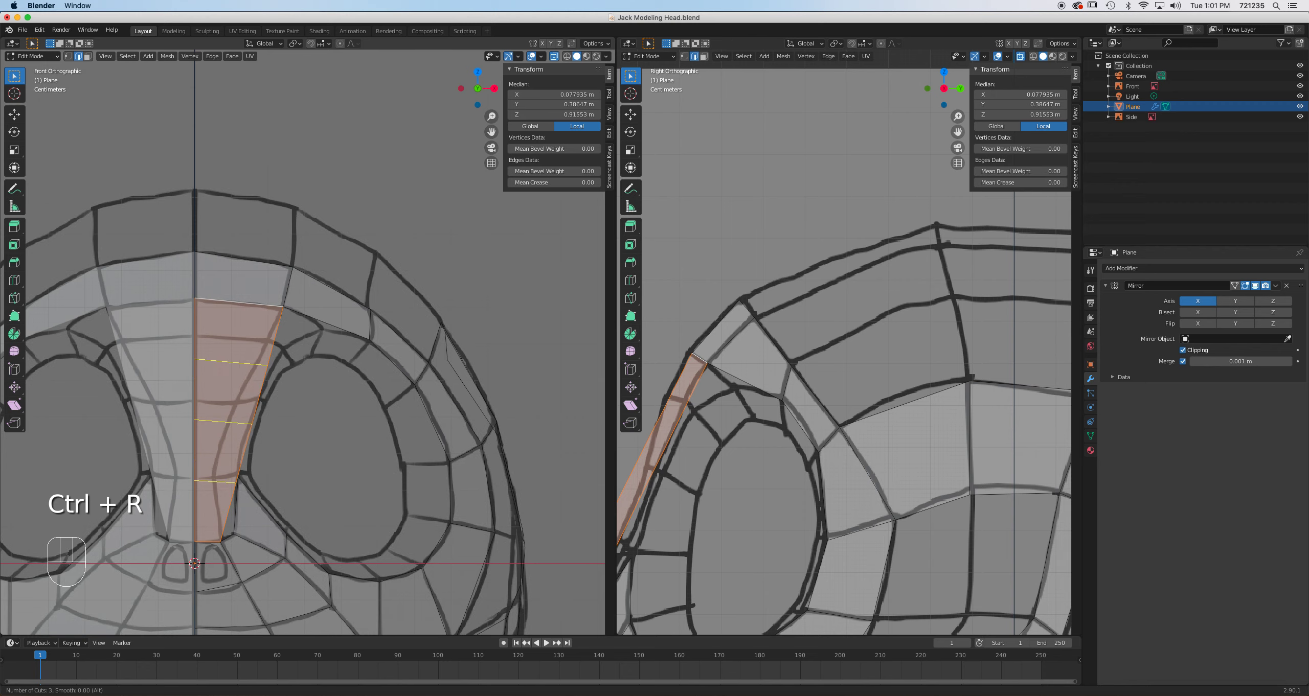
{"action": "left_click", "coordinate": [237, 414]}
{"action": "right_click", "coordinate": [237, 414]}
Move the nose bridge's top cut edge and its outer vertex onto the reference row in front view.
{"action": "key", "text": "1"}
{"action": "left_click", "coordinate": [272, 377]}
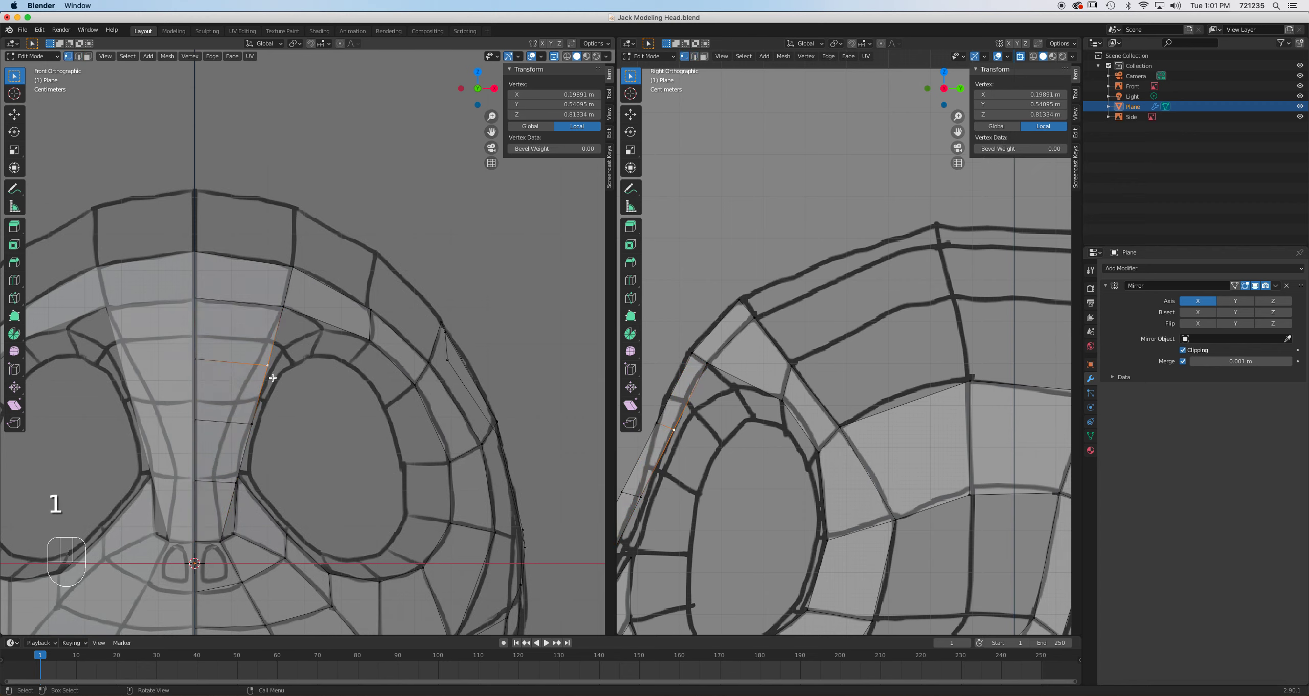
{"action": "left_click", "coordinate": [195, 360], "text": "shift"}
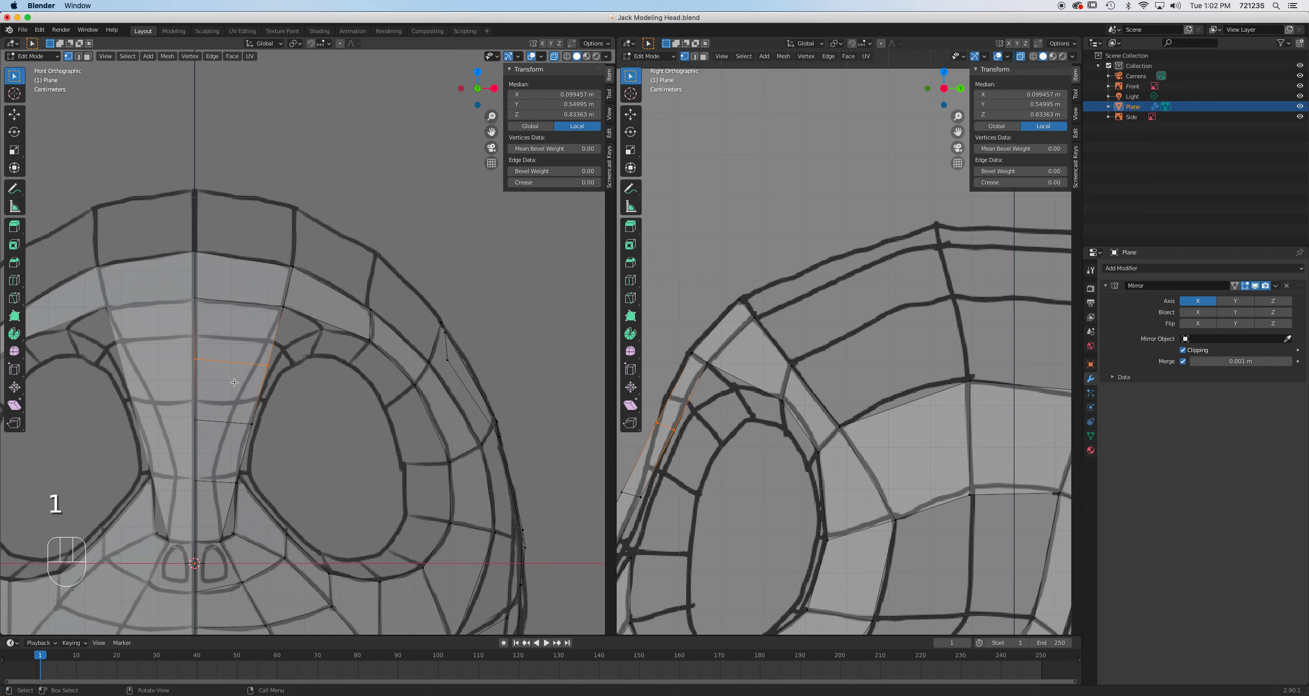
{"action": "key", "text": "g"}
{"action": "left_click", "coordinate": [251, 356]}
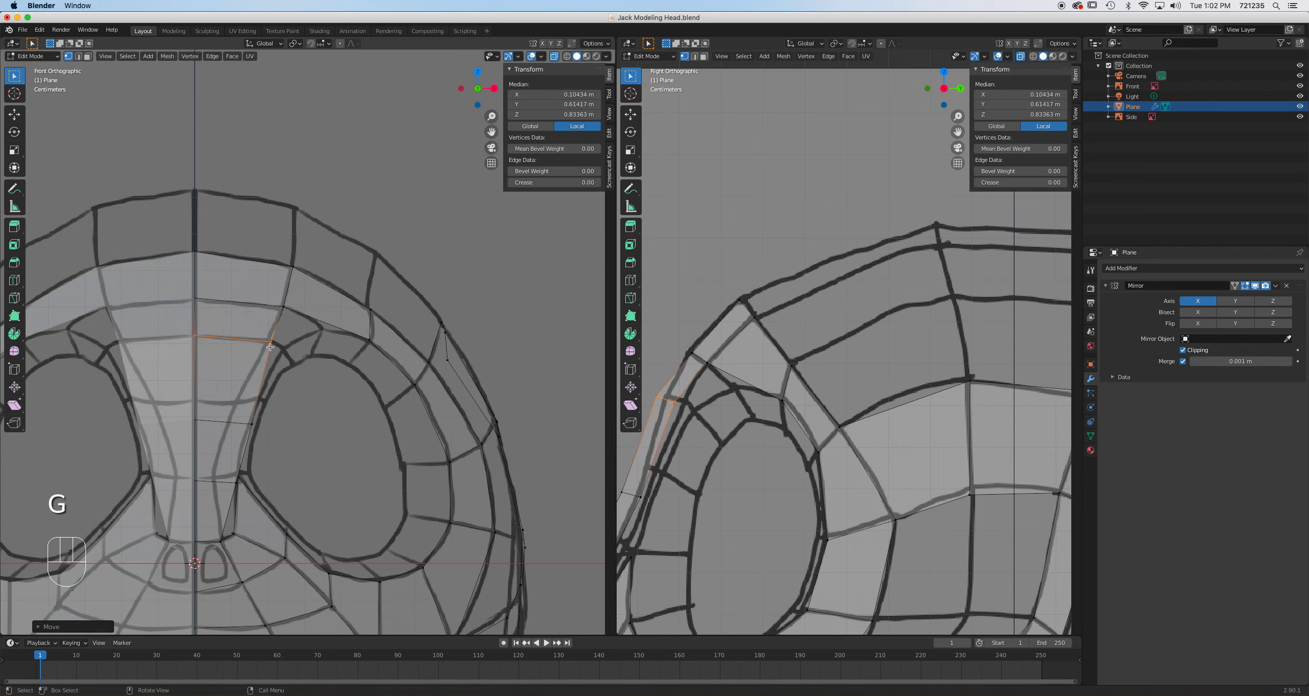
{"action": "left_click", "coordinate": [271, 345]}
{"action": "key", "text": "g"}
{"action": "left_click", "coordinate": [270, 344]}
Move the nose bridge's middle cut edge and the outer vertices of the middle and lowest cuts onto the front reference lines.
{"action": "left_click", "coordinate": [252, 424]}
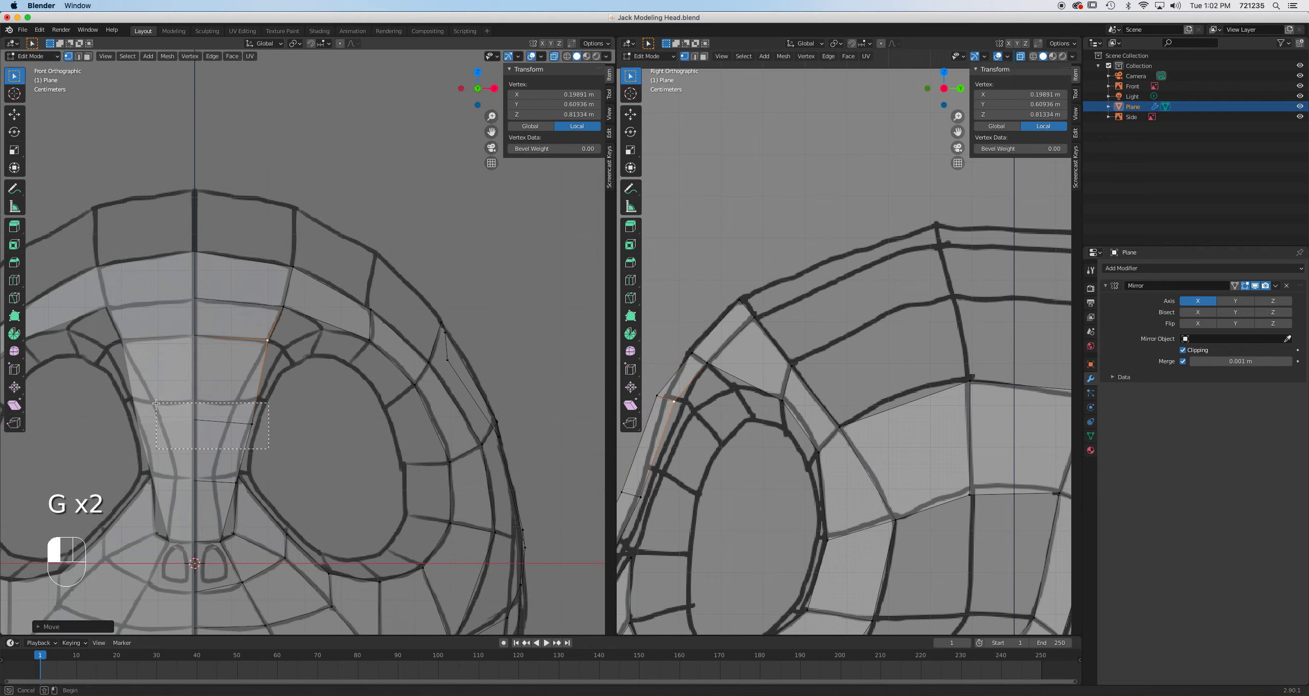
{"action": "left_click", "coordinate": [195, 420], "text": "shift"}
{"action": "key", "text": "g"}
{"action": "left_click", "coordinate": [250, 409]}
{"action": "left_click", "coordinate": [255, 405]}
{"action": "key", "text": "g"}
{"action": "left_click", "coordinate": [233, 402]}
{"action": "left_click", "coordinate": [237, 483]}
{"action": "key", "text": "g"}
{"action": "left_click", "coordinate": [214, 479]}
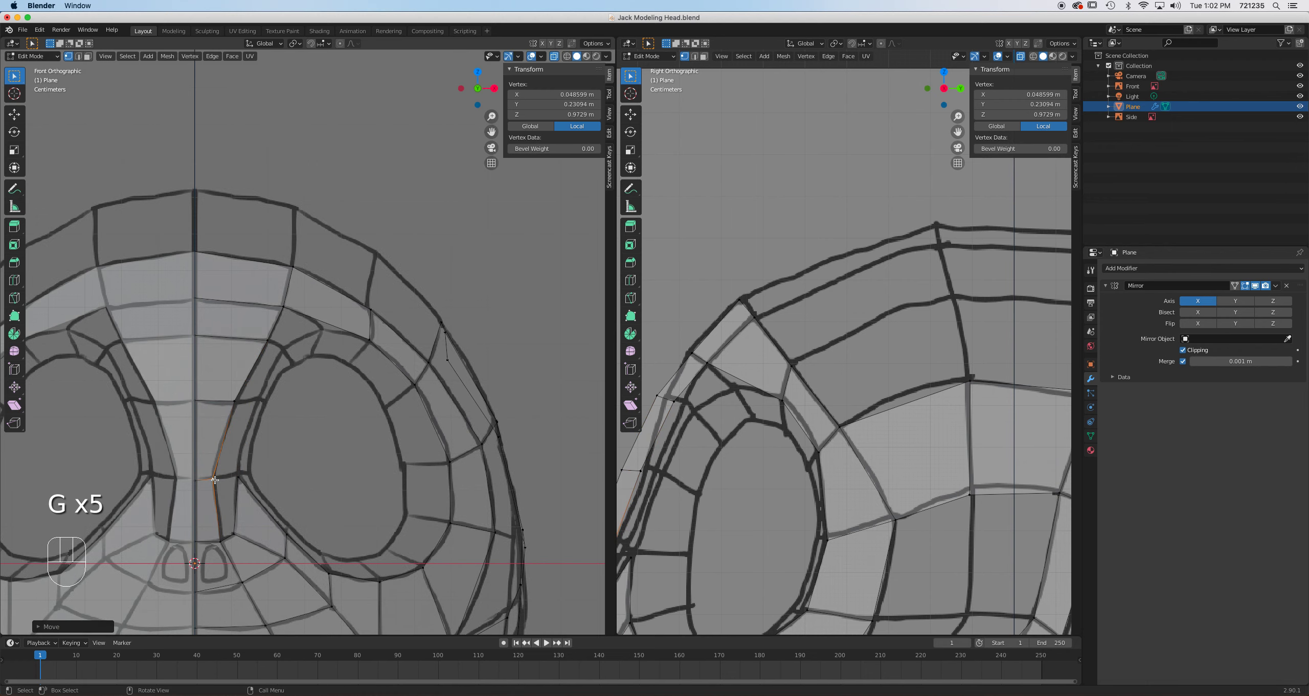
Fill a face between the lower nose bridge's side edge and the neighbouring cheek edge beside the nose.
{"action": "scroll", "coordinate": [282, 371], "scroll_direction": "up", "scroll_amount": 3}
{"action": "middle_click_drag", "start_coordinate": [272, 592], "coordinate": [340, 423], "text": "shift"}
{"action": "key", "text": "2"}
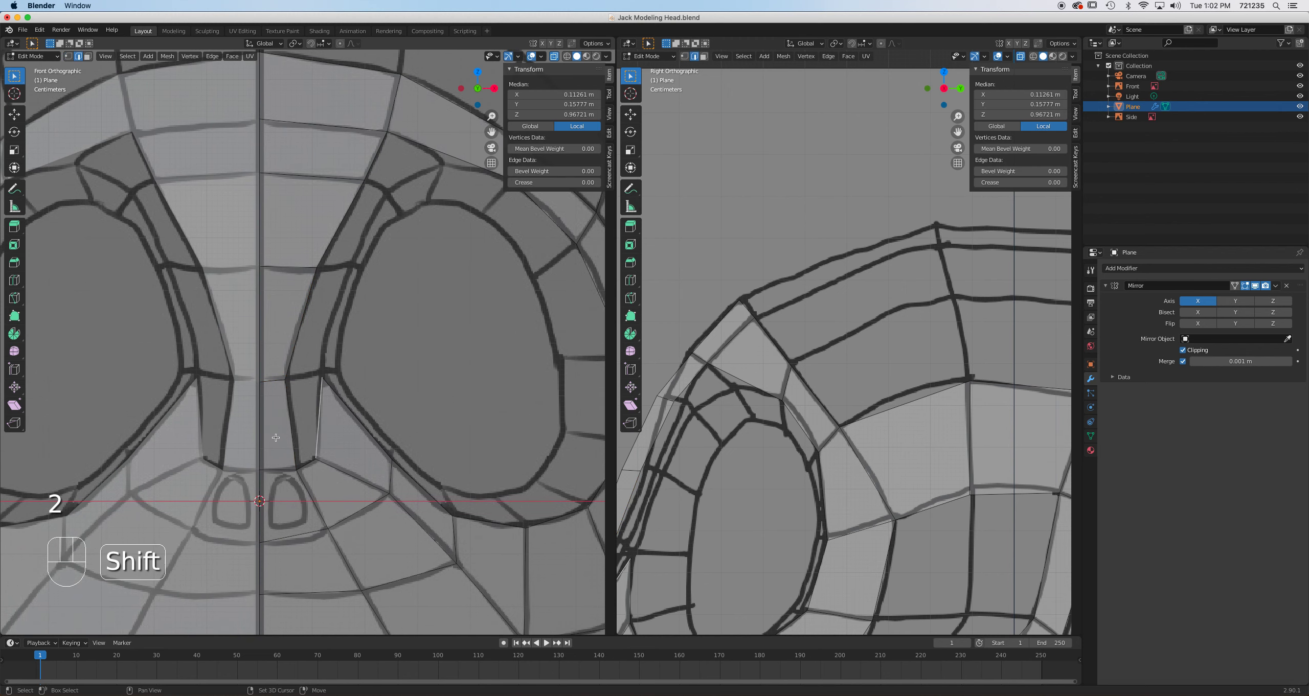
{"action": "left_click", "coordinate": [291, 429], "text": "shift"}
{"action": "left_click", "coordinate": [318, 427], "text": "shift"}
{"action": "scroll", "coordinate": [317, 427], "scroll_direction": "up", "scroll_amount": 1}
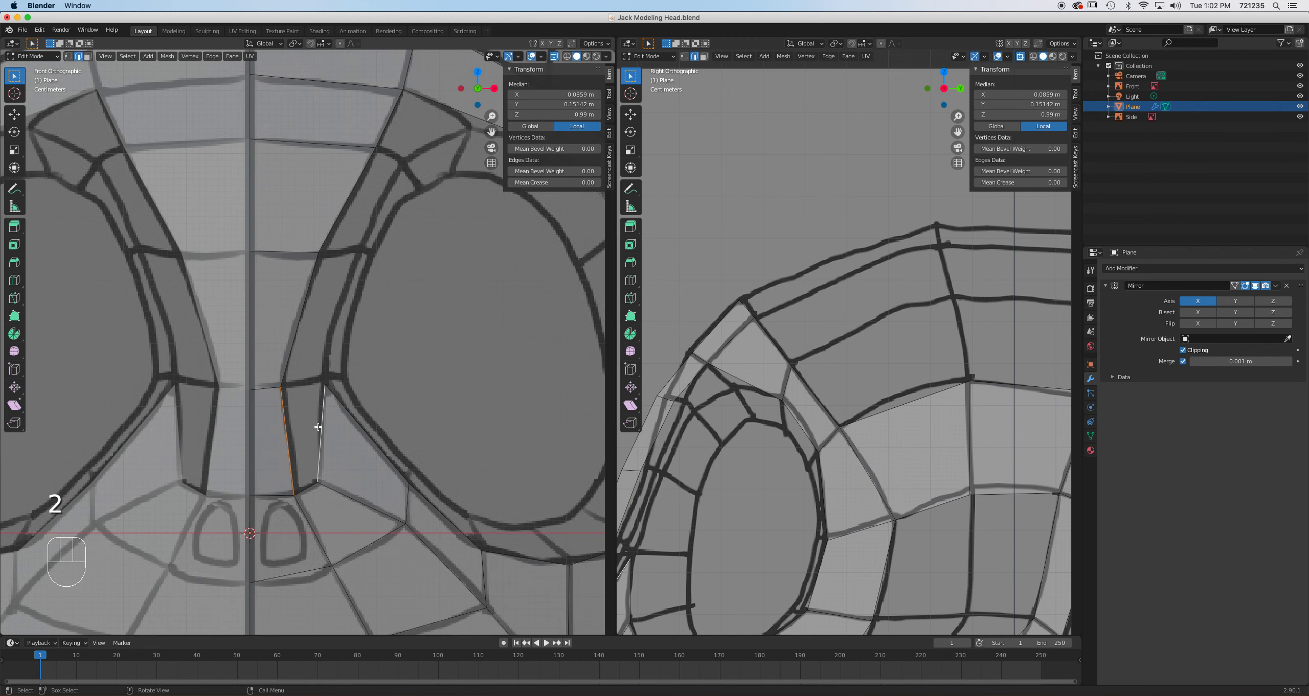
{"action": "key", "text": "f"}
{"action": "scroll", "coordinate": [317, 427], "scroll_direction": "down", "scroll_amount": 1}
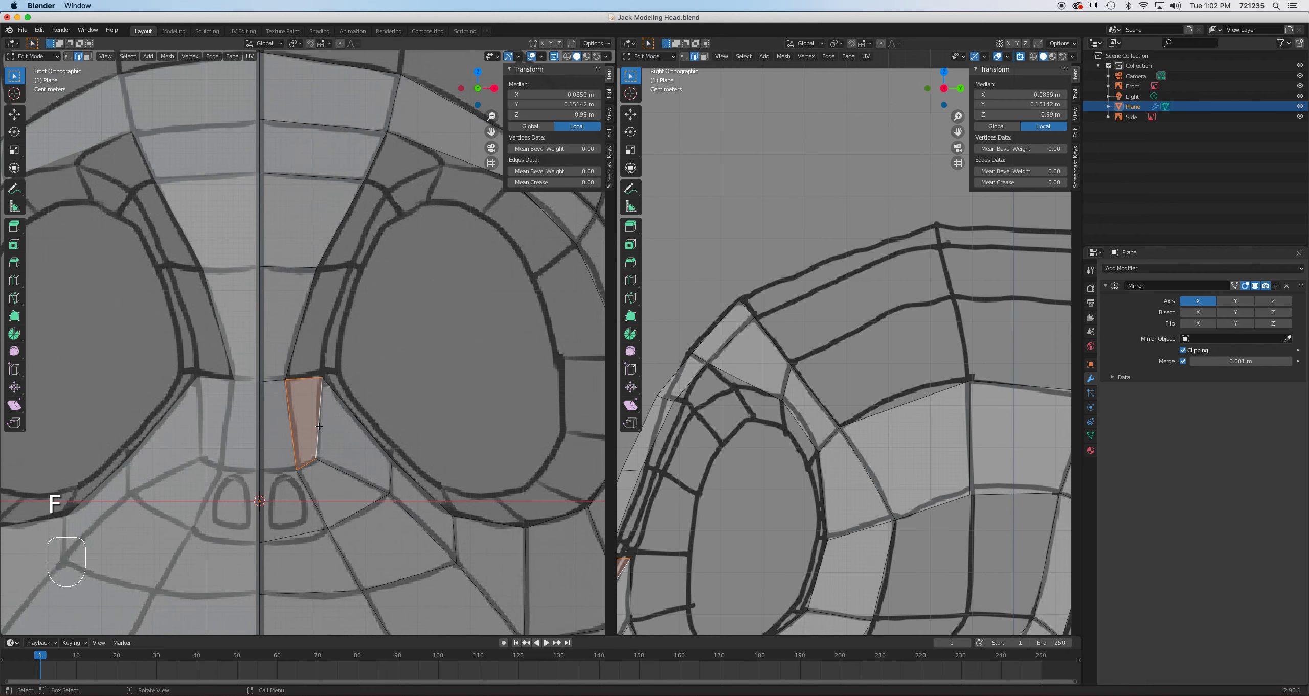
{"action": "middle_click_drag", "start_coordinate": [354, 396], "coordinate": [342, 433], "text": "shift"}
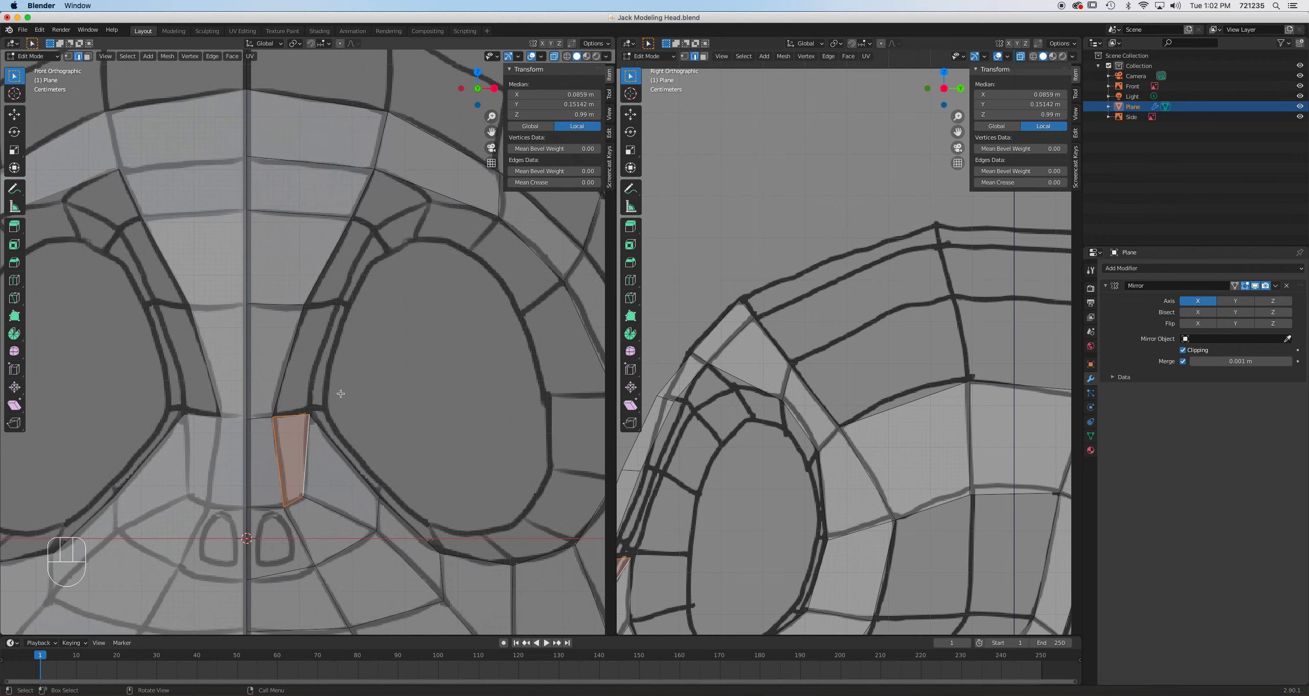
{"action": "left_click", "coordinate": [355, 212]}
{"action": "left_click", "coordinate": [302, 327], "text": "shift"}
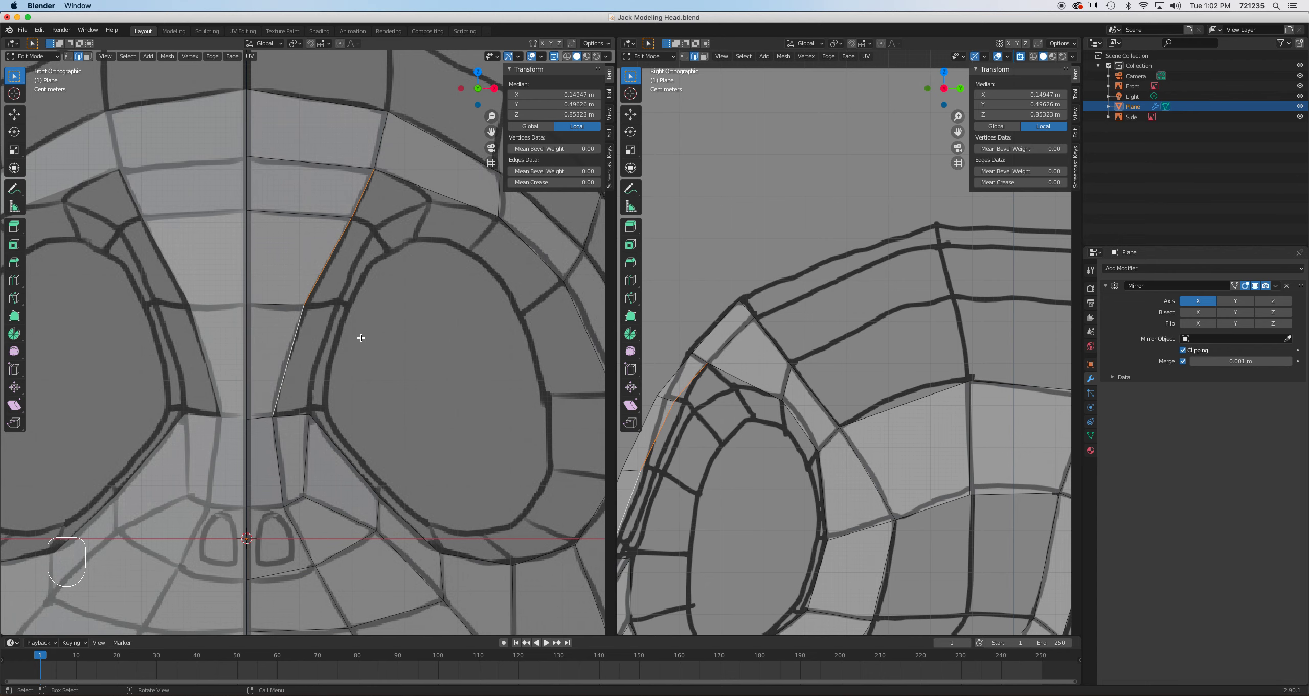
Move the nose bridge's top and middle cross edges back onto the side reference lines.
{"action": "middle_click_drag", "start_coordinate": [654, 479], "coordinate": [835, 355], "text": "shift"}
{"action": "scroll", "coordinate": [804, 423], "scroll_direction": "up", "scroll_amount": 2}
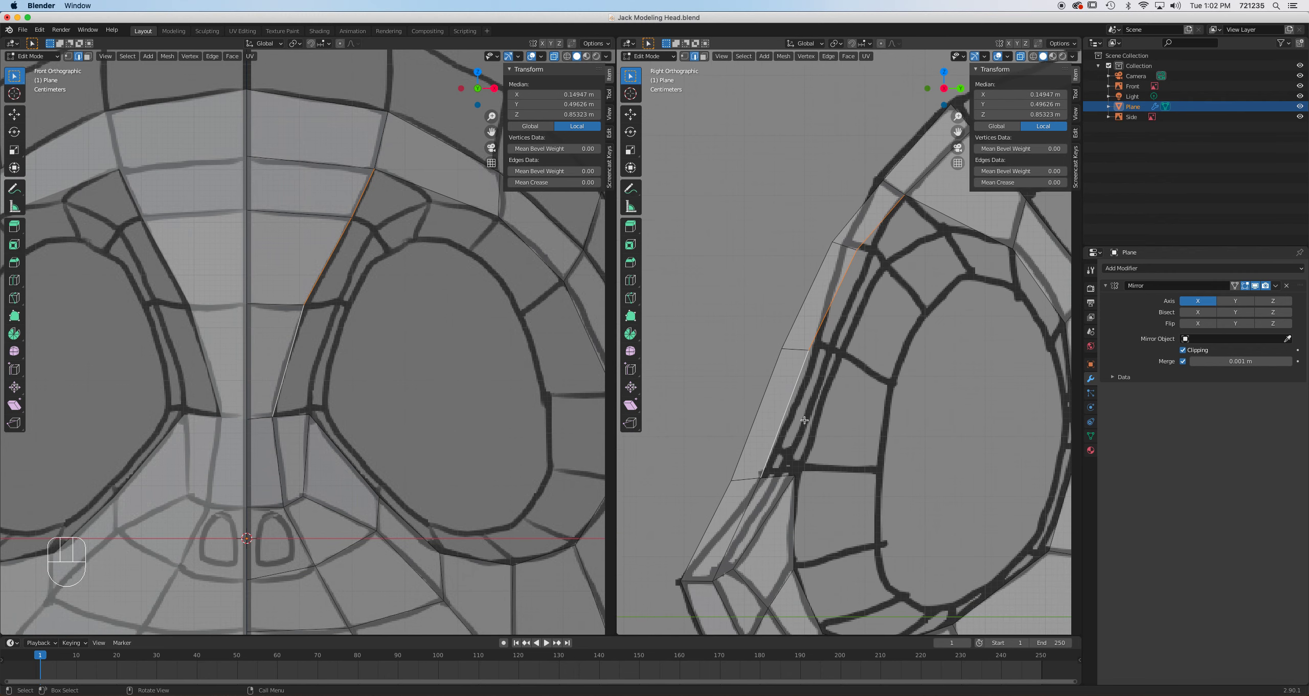
{"action": "key", "text": "1"}
{"action": "left_click_drag", "start_coordinate": [806, 220], "coordinate": [900, 282]}
{"action": "key", "text": "g"}
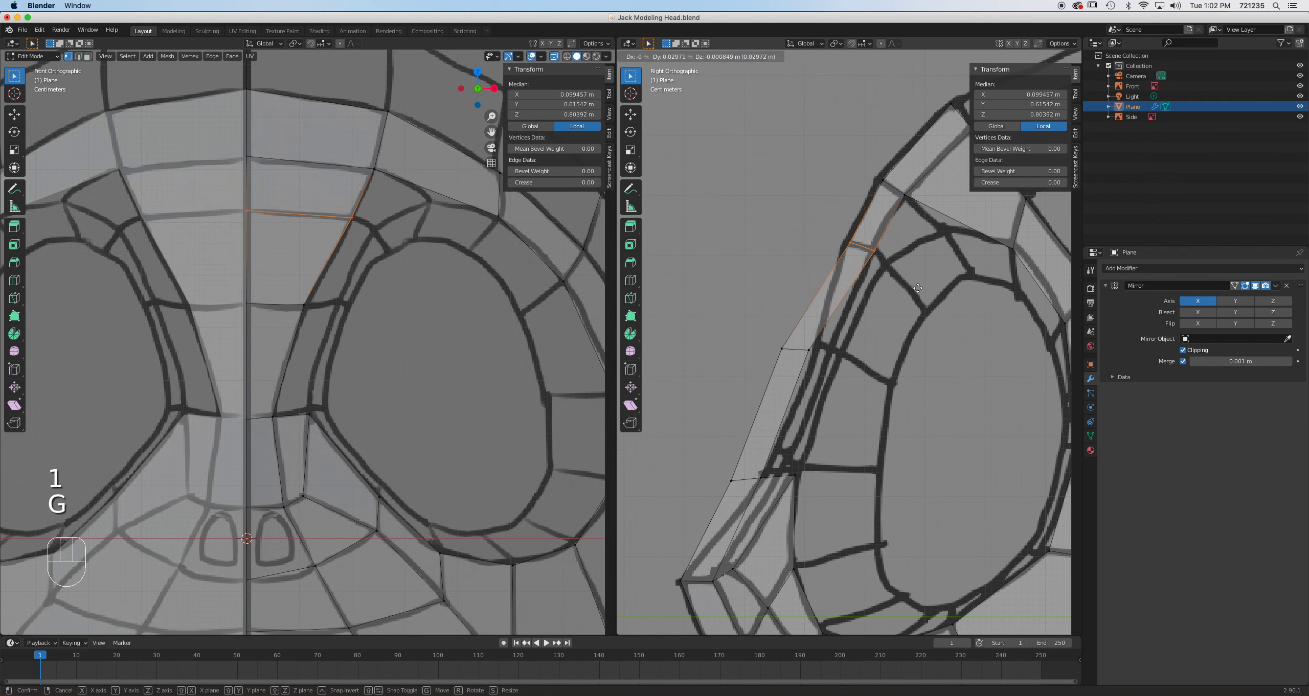
{"action": "left_click", "coordinate": [809, 342]}
{"action": "key", "text": "g"}
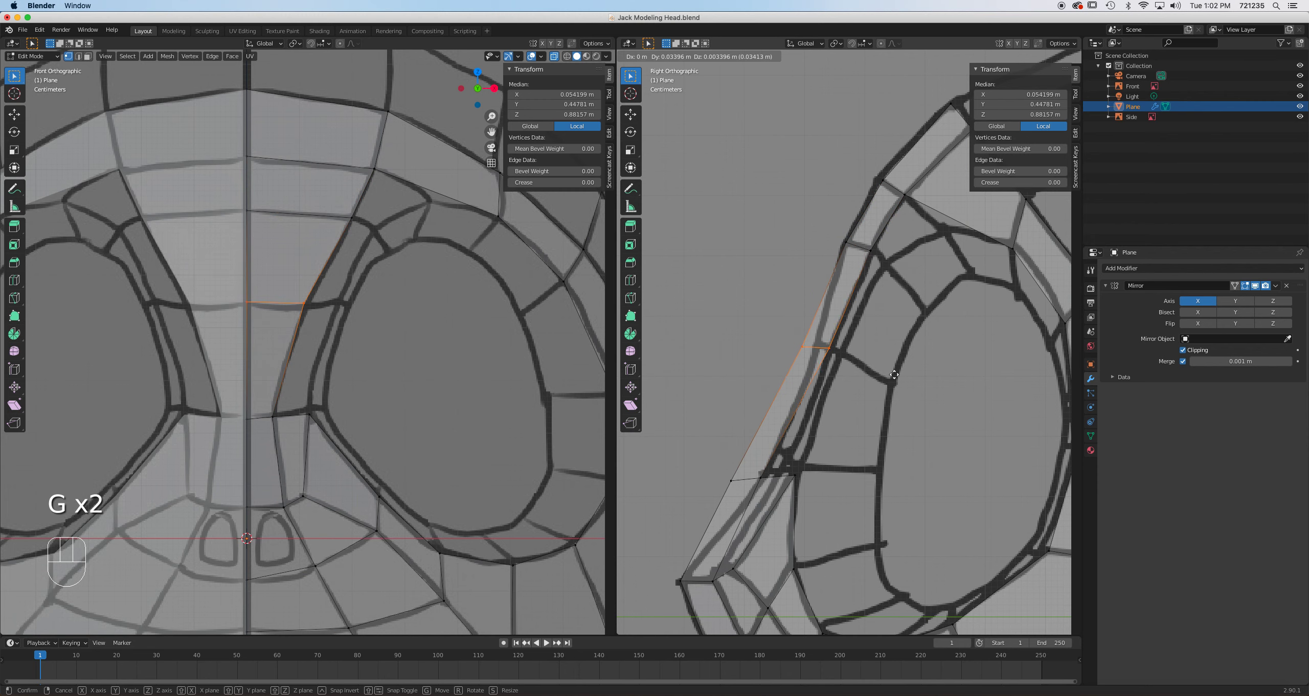
{"action": "left_click", "coordinate": [868, 364]}
{"action": "left_click", "coordinate": [830, 351]}
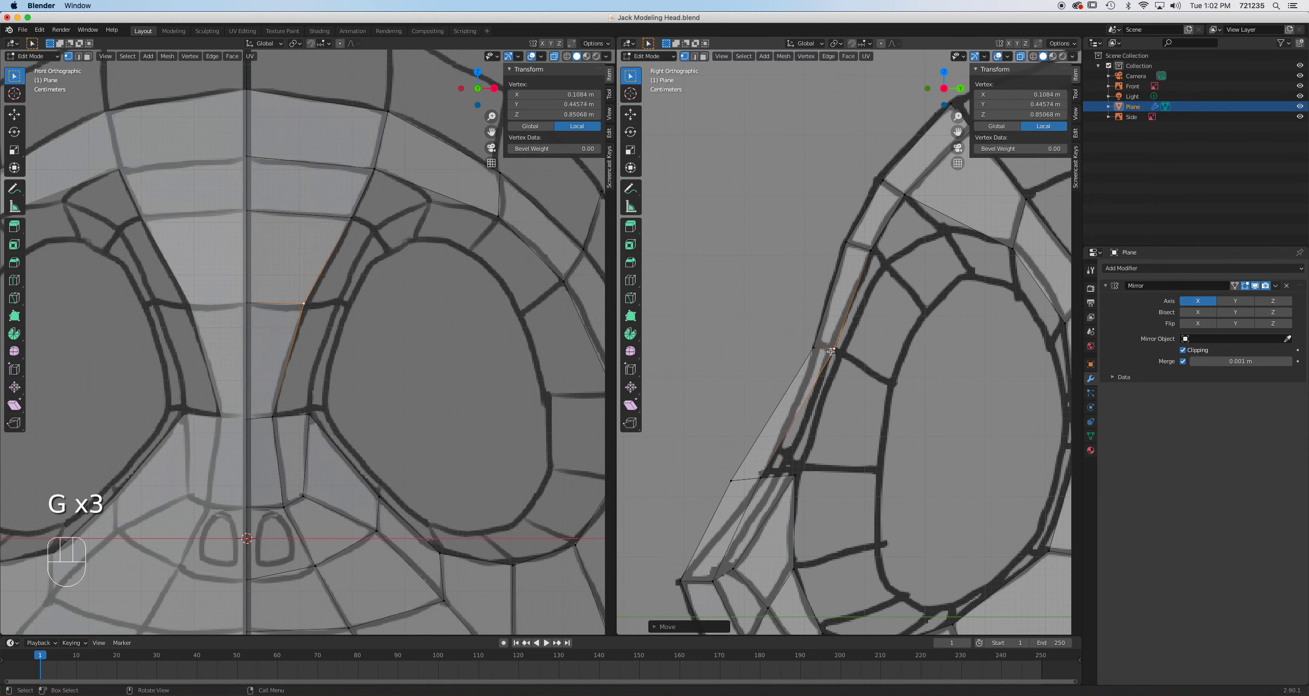
Move the nose bridge's lowest cross edge and its outer vertex onto the side reference lines.
{"action": "left_click_drag", "start_coordinate": [703, 451], "coordinate": [771, 496]}
{"action": "key", "text": "g"}
{"action": "left_click", "coordinate": [784, 476]}
{"action": "left_click", "coordinate": [785, 476]}
{"action": "key", "text": "g"}
{"action": "left_click", "coordinate": [812, 427]}
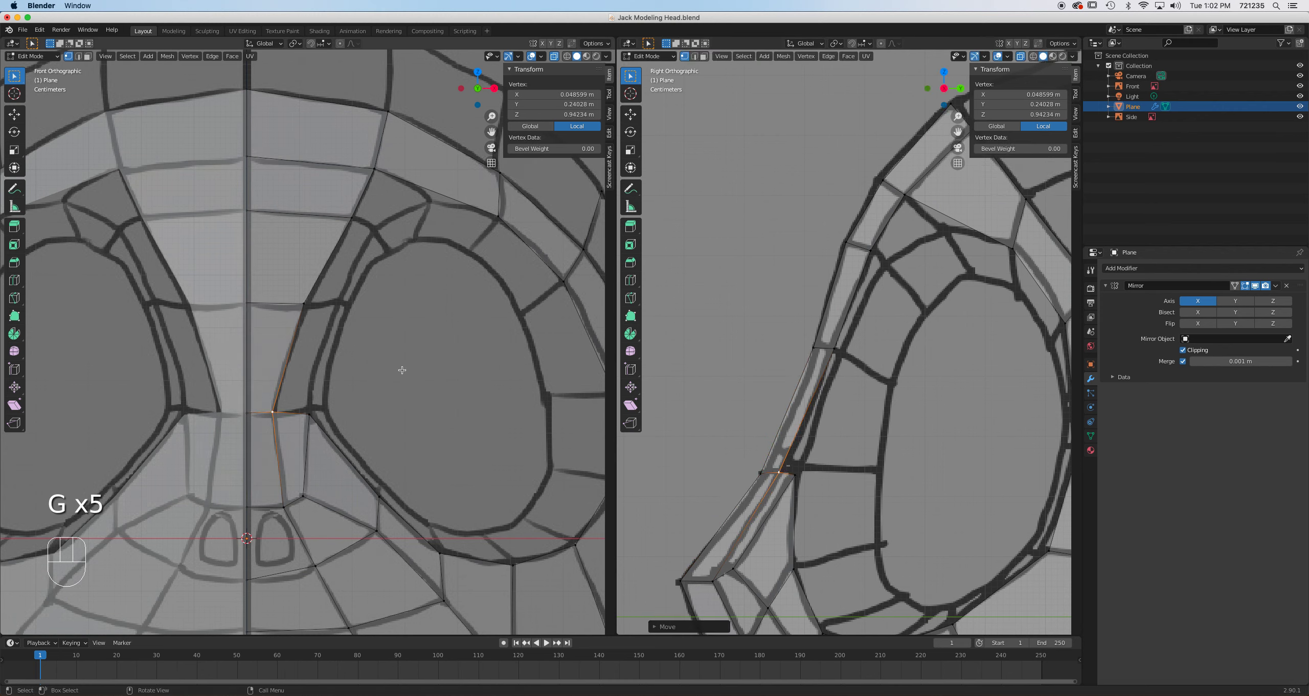
Extrude the nose bridge's side edges outward towards the eye socket in the front view.
{"action": "key", "text": "2"}
{"action": "left_click", "coordinate": [296, 349]}
{"action": "left_click", "coordinate": [358, 210], "text": "shift"}
{"action": "left_click", "coordinate": [359, 207], "text": "shift"}
{"action": "key", "text": "e"}
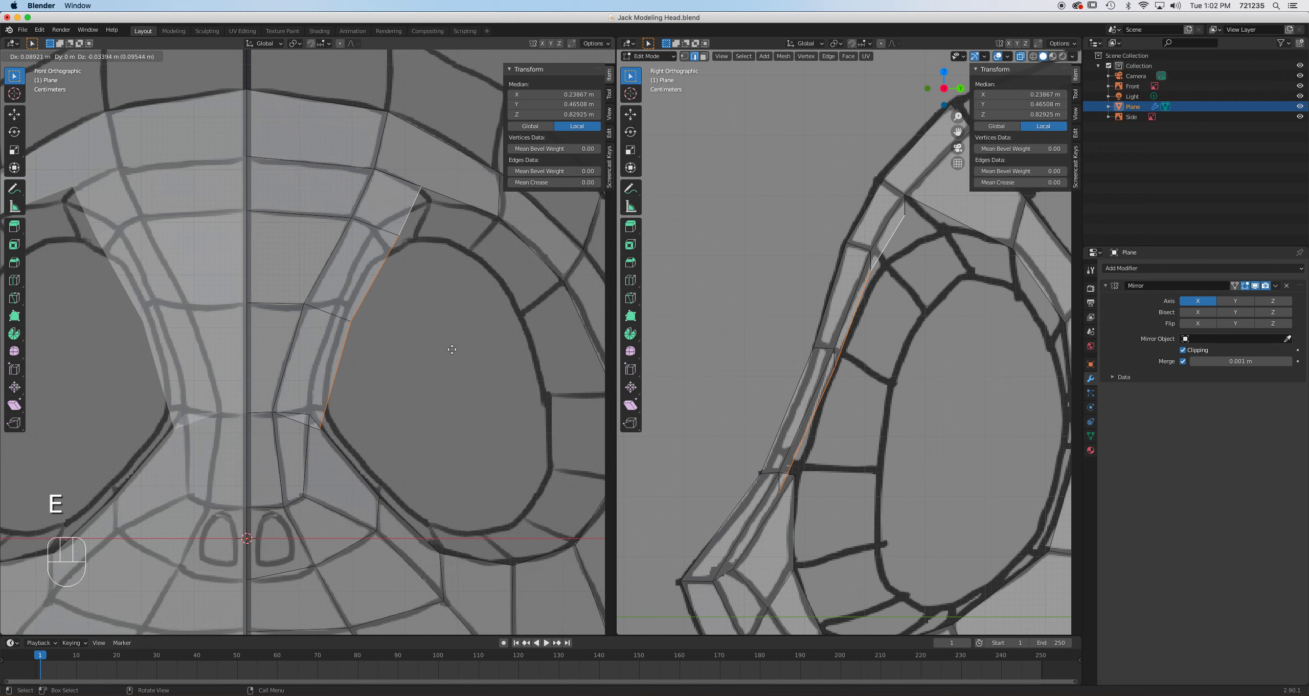
{"action": "left_click", "coordinate": [360, 359]}
Move the extruded strip's upper, middle and lowest outer vertices onto the front reference lines along the eye socket.
{"action": "scroll", "coordinate": [360, 359], "scroll_direction": "up", "scroll_amount": 2}
{"action": "scroll", "coordinate": [373, 363], "scroll_direction": "up", "scroll_amount": 2, "text": "shift"}
{"action": "key", "text": "1"}
{"action": "left_click", "coordinate": [433, 254]}
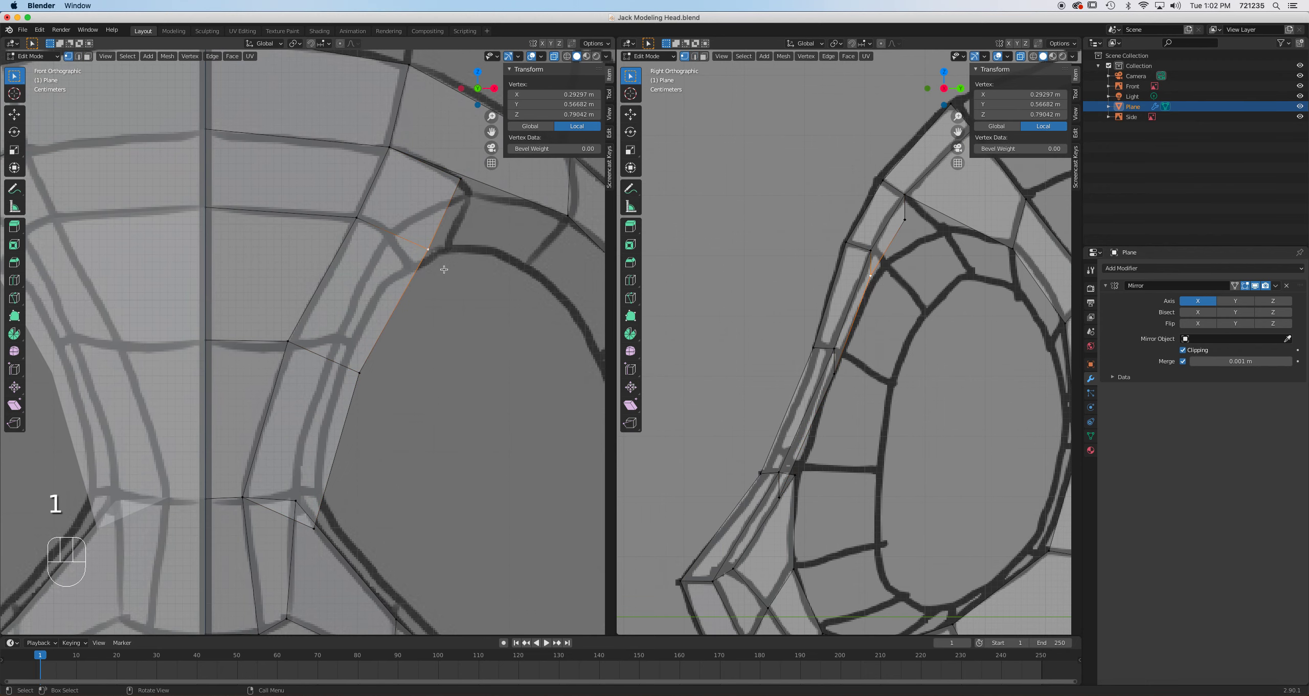
{"action": "key", "text": "g"}
{"action": "left_click", "coordinate": [404, 255]}
{"action": "left_click", "coordinate": [361, 364]}
{"action": "key", "text": "g"}
{"action": "left_click", "coordinate": [340, 332]}
{"action": "left_click", "coordinate": [312, 504]}
{"action": "key", "text": "g"}
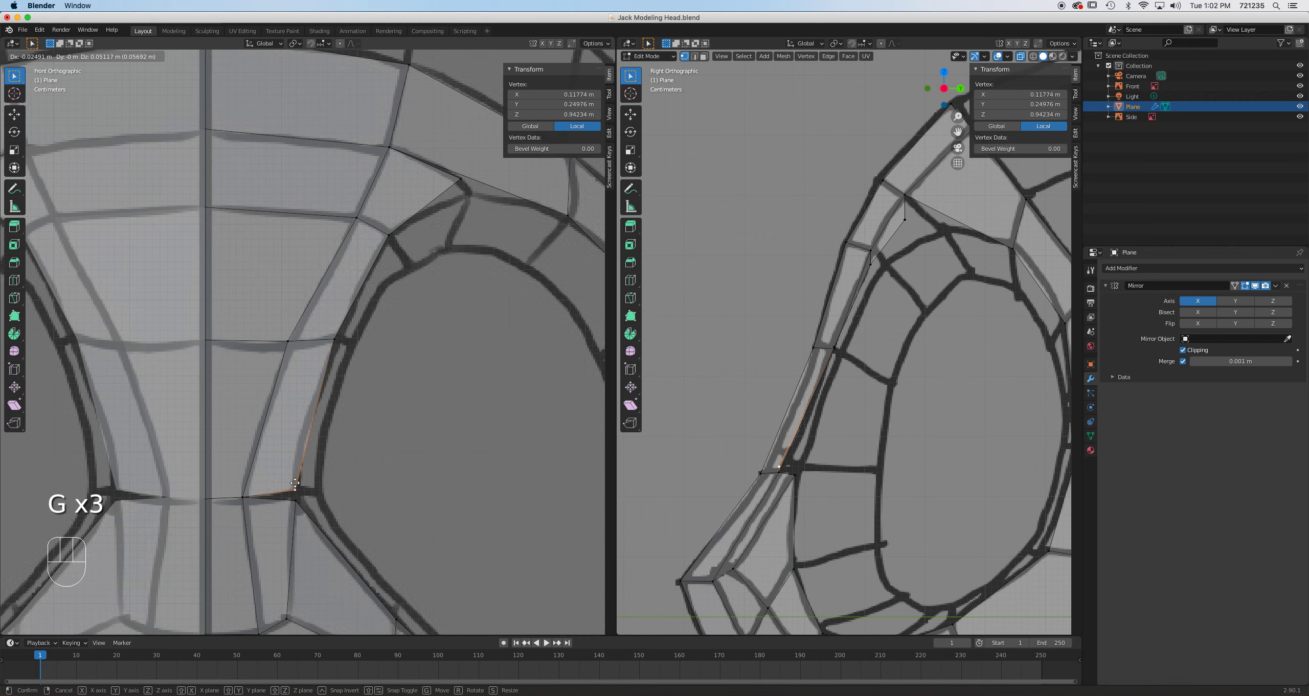
{"action": "left_click", "coordinate": [295, 483]}
Merge the strip's lowest outer vertex into the neighbouring cheek vertex beside the nose bridge, using At Last.
{"action": "middle_click_drag", "start_coordinate": [356, 424], "coordinate": [444, 227], "text": "shift"}
{"action": "scroll", "coordinate": [408, 276], "scroll_direction": "up", "scroll_amount": 3}
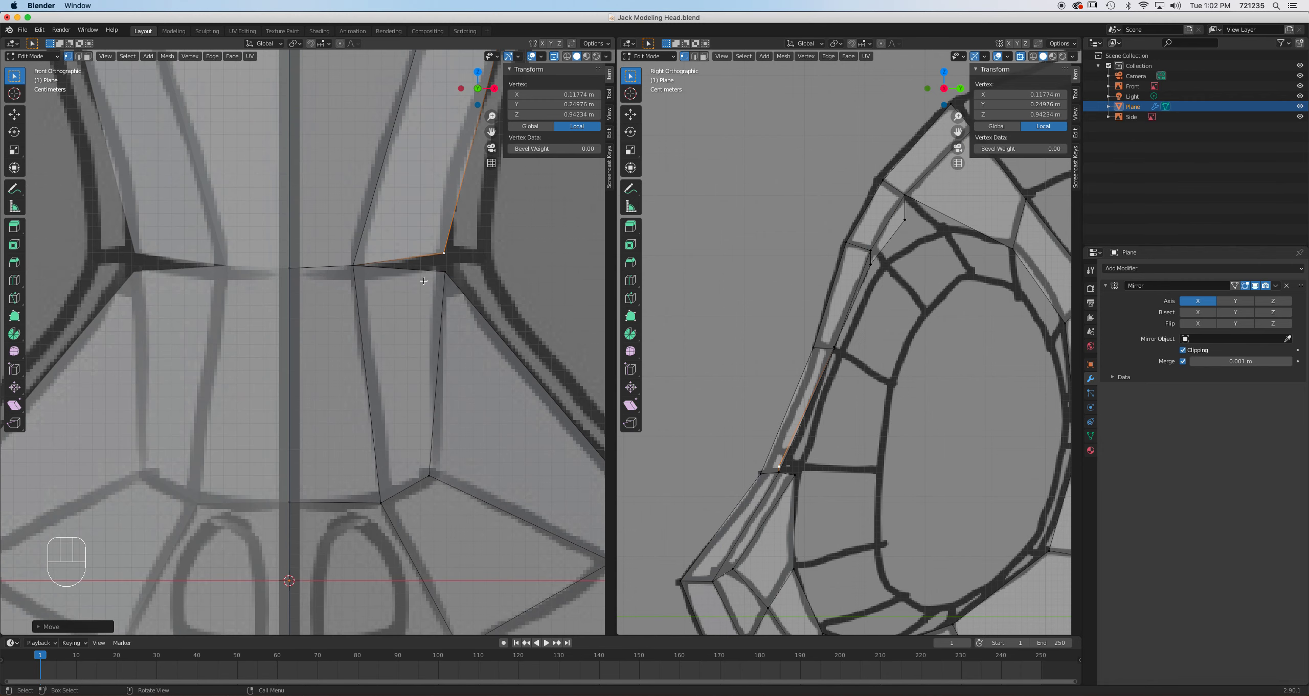
{"action": "middle_click_drag", "start_coordinate": [408, 276], "coordinate": [246, 341], "text": "shift"}
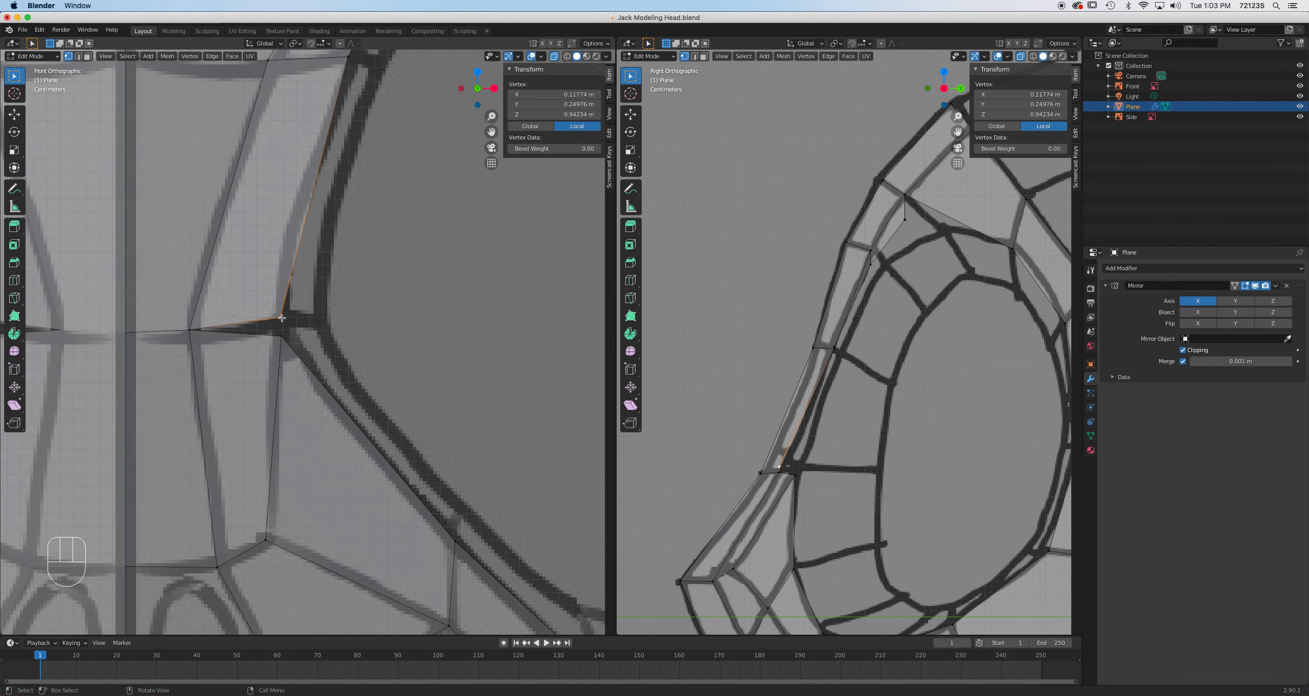
{"action": "left_click", "coordinate": [281, 337], "text": "shift"}
{"action": "left_click", "coordinate": [282, 319]}
{"action": "left_click", "coordinate": [283, 338]}
{"action": "left_click", "coordinate": [280, 319], "text": "shift"}
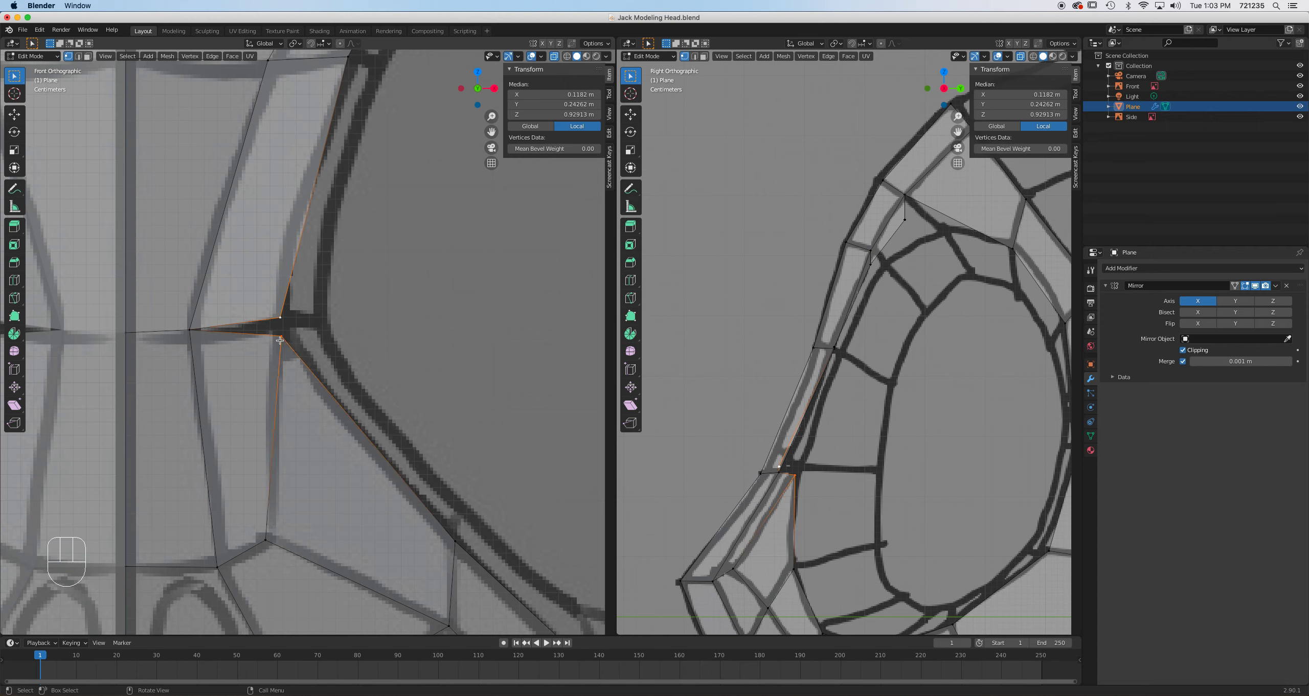
{"action": "left_click", "coordinate": [255, 295]}
{"action": "left_click_drag", "start_coordinate": [255, 295], "coordinate": [301, 354]}
{"action": "left_click", "coordinate": [281, 318]}
{"action": "left_click", "coordinate": [282, 335], "text": "shift"}
{"action": "key", "text": "m"}
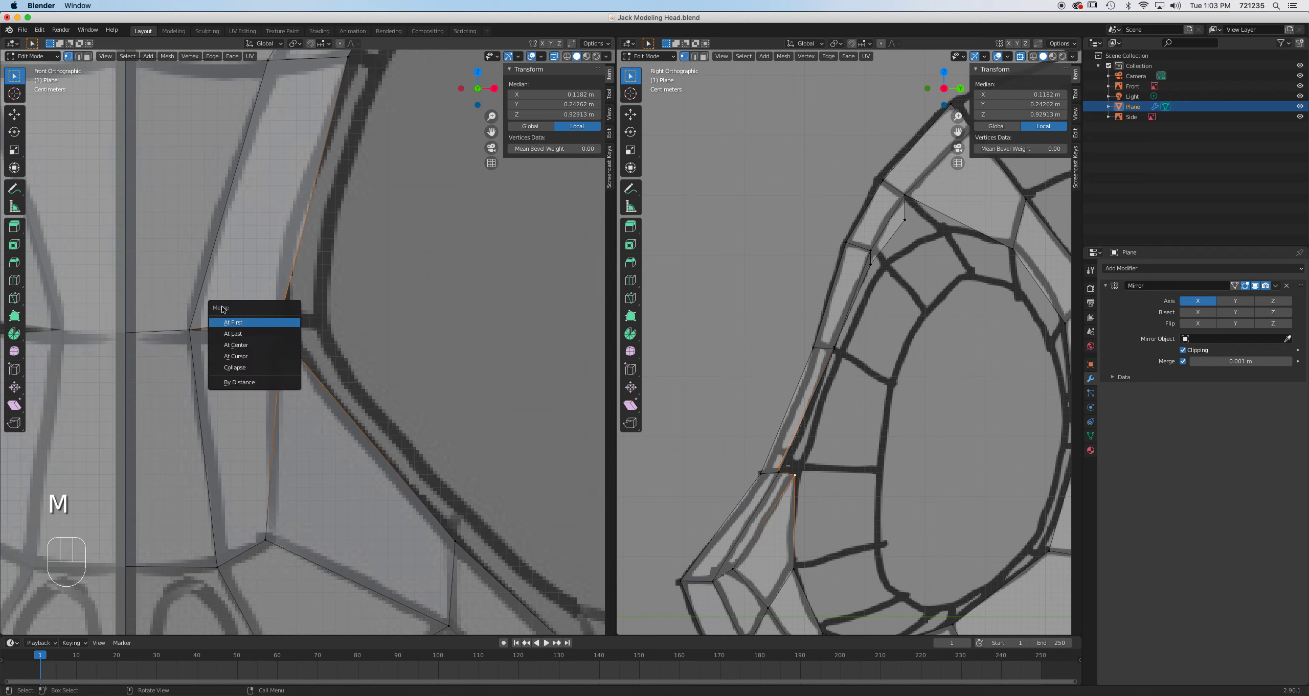
{"action": "left_click", "coordinate": [244, 336]}
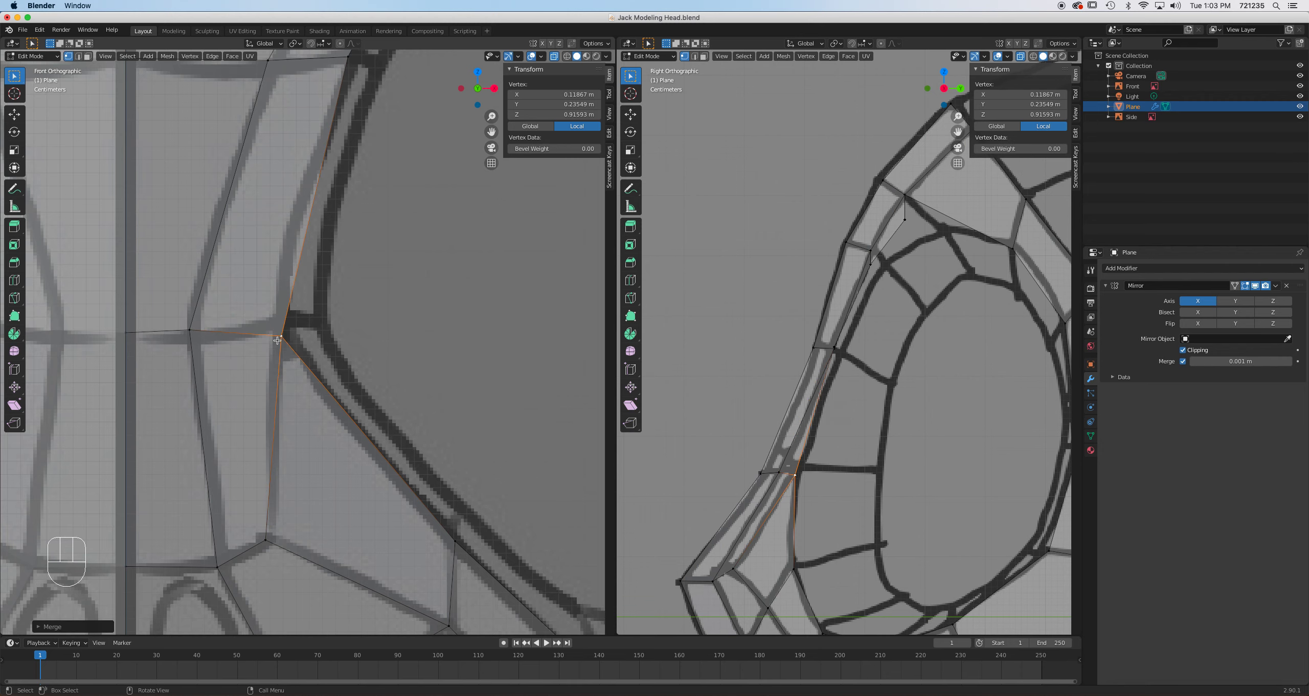
{"action": "scroll", "coordinate": [307, 338], "scroll_direction": "down", "scroll_amount": 3}
{"action": "middle_click_drag", "start_coordinate": [392, 298], "coordinate": [307, 409], "text": "shift"}
{"action": "middle_click_drag", "start_coordinate": [440, 245], "coordinate": [315, 374], "text": "shift"}
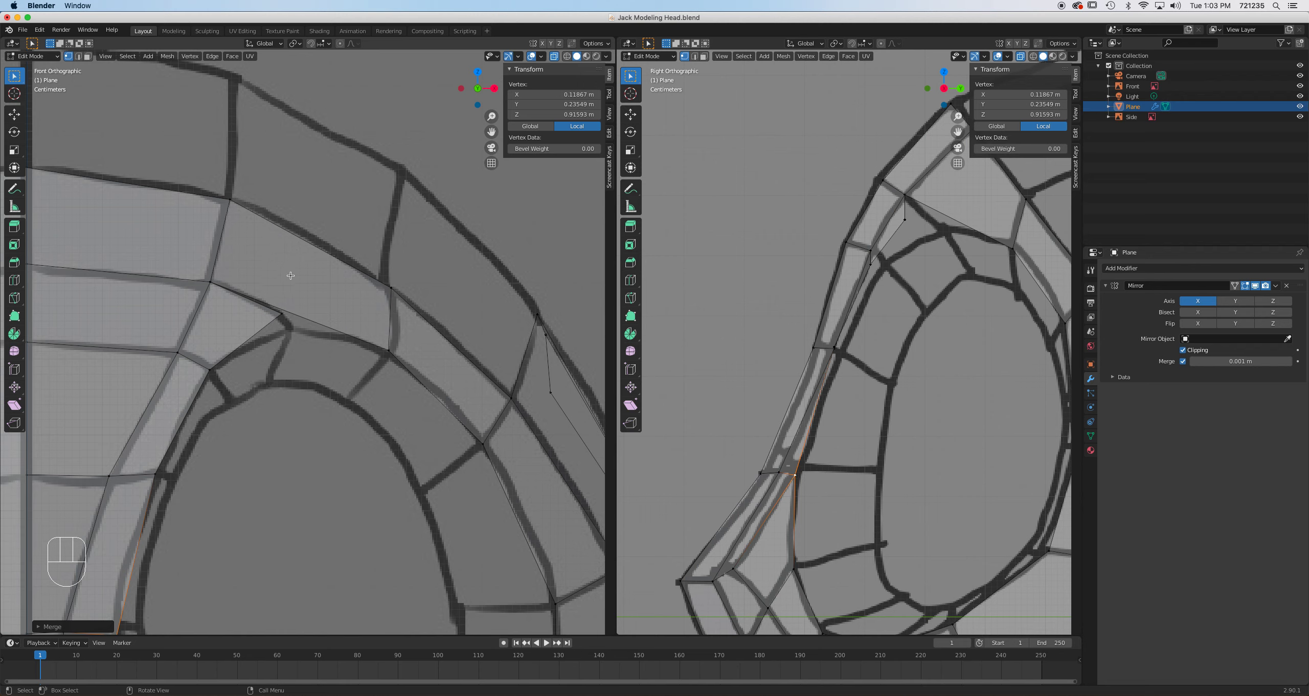
{"action": "key", "text": "ctrl"}
{"action": "key", "text": "ctrl+r"}
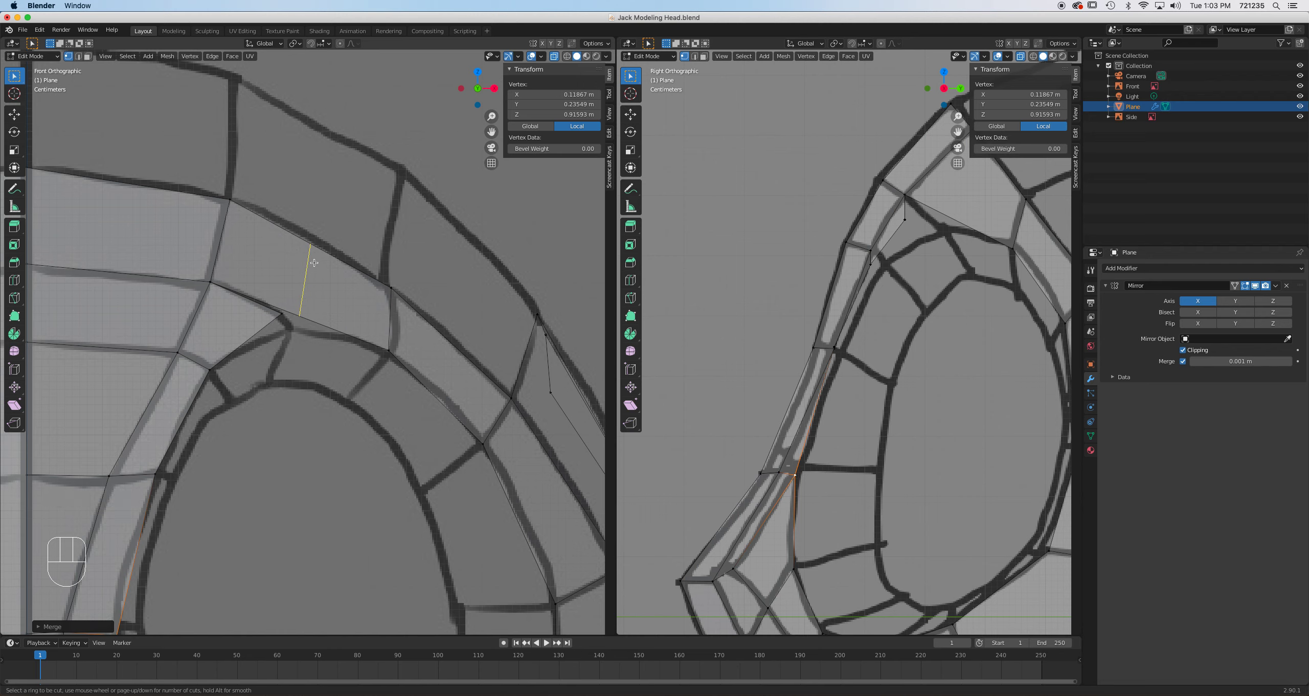
{"action": "key", "text": "Escape"}
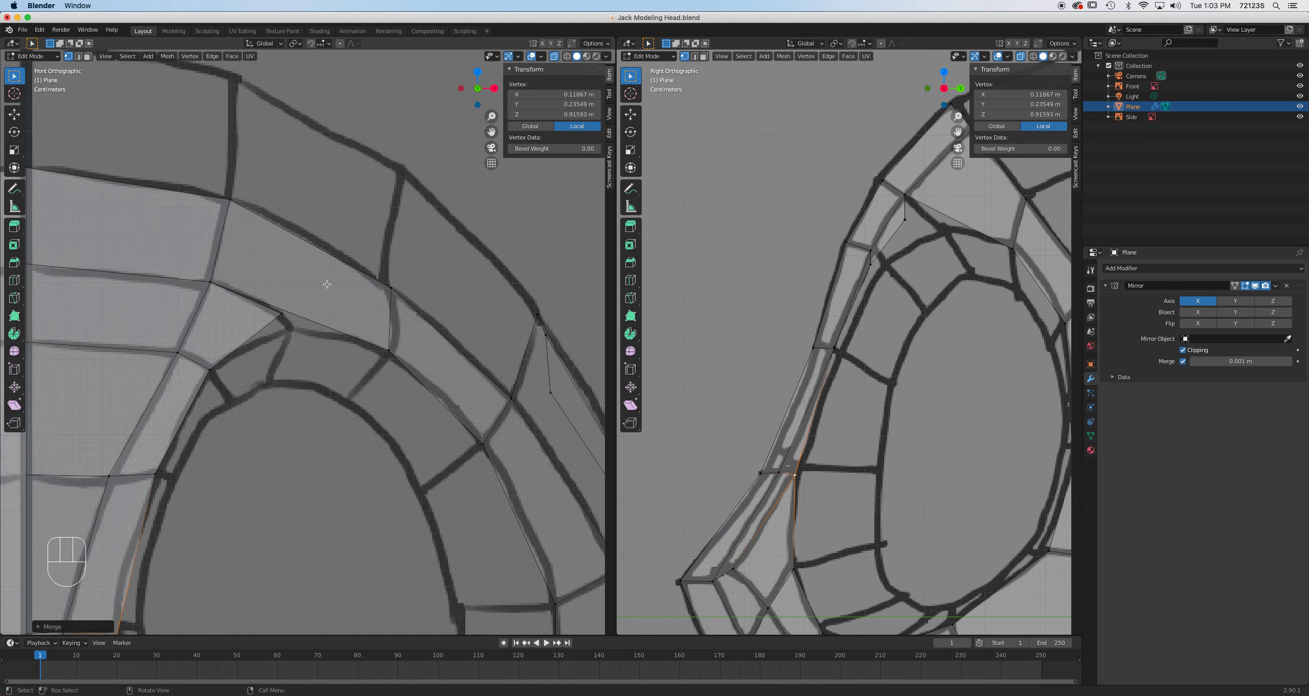
Try to merge the shortest vertex path between the strip's top vertex and the brow corner above the eye, then undo it.
{"action": "left_click", "coordinate": [279, 319]}
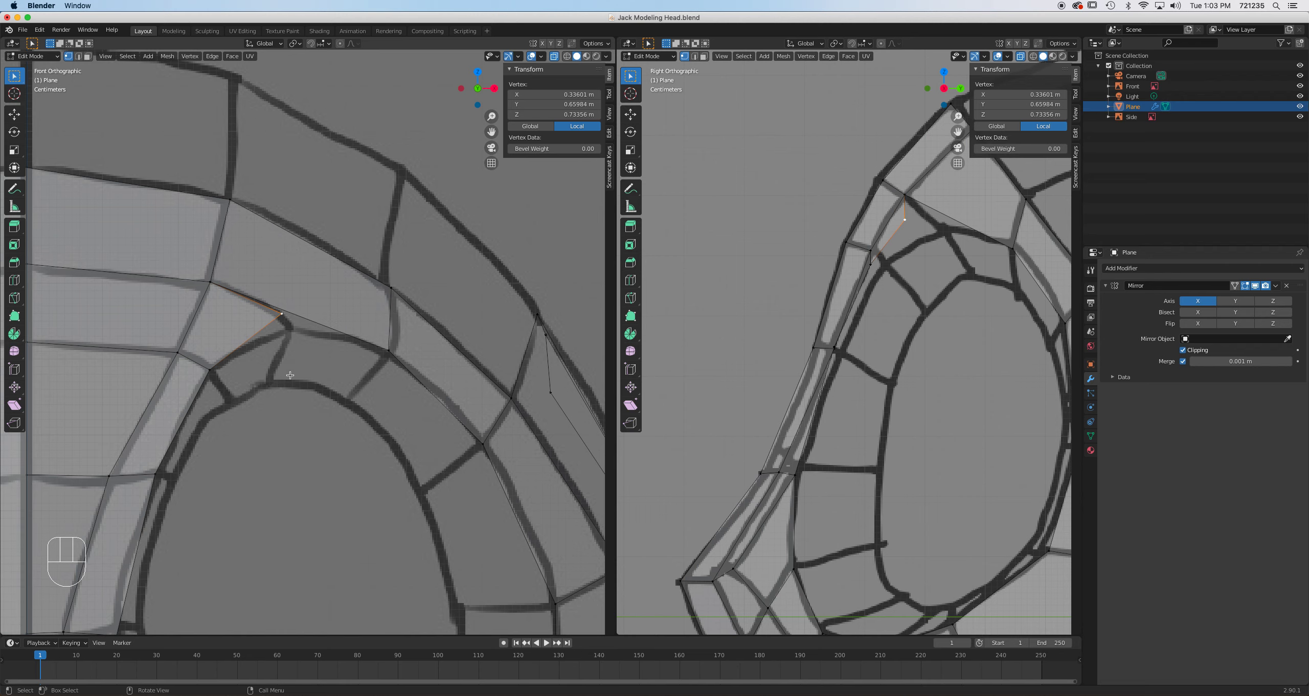
{"action": "left_click", "coordinate": [387, 351], "text": "ctrl"}
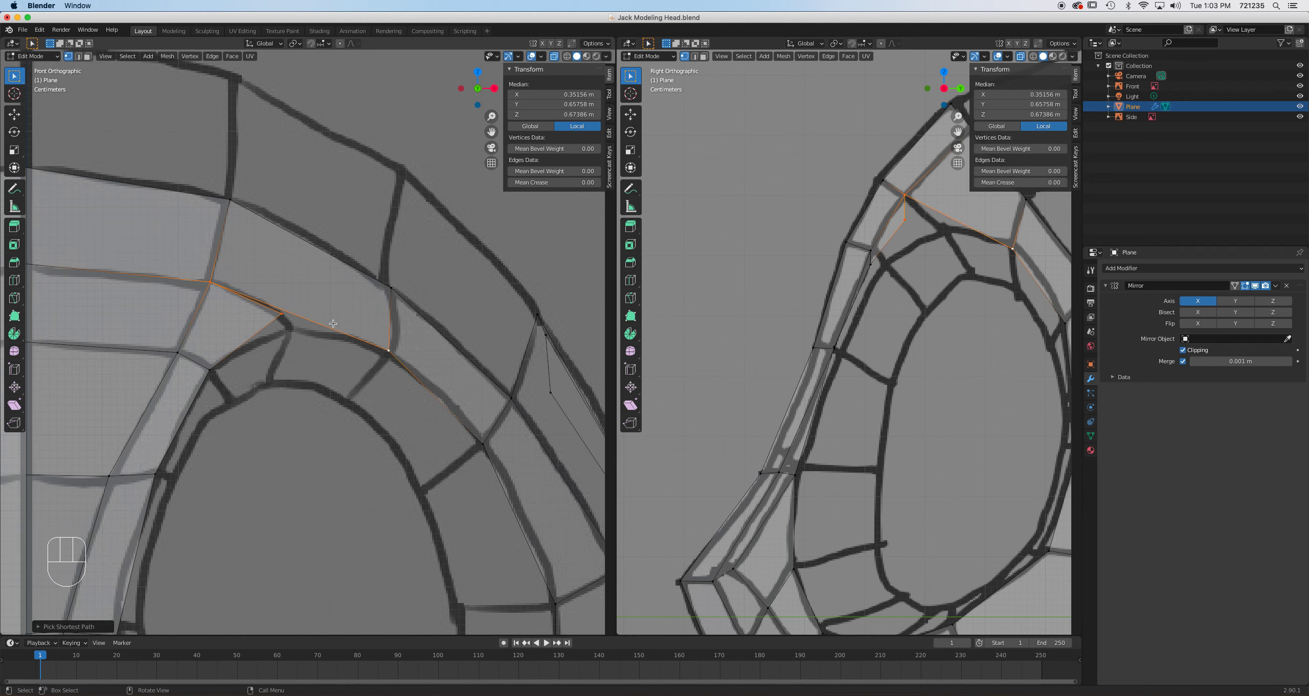
{"action": "key", "text": "m"}
{"action": "left_click", "coordinate": [392, 343]}
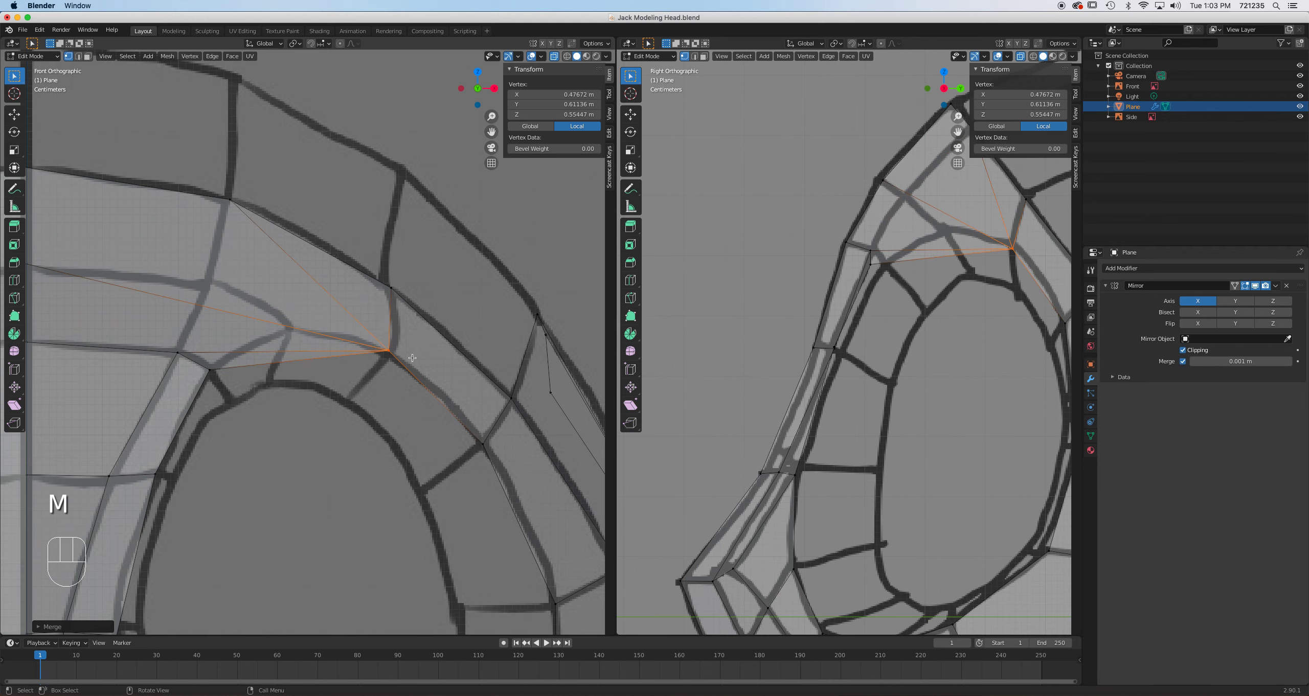
{"action": "key", "text": "super+z"}
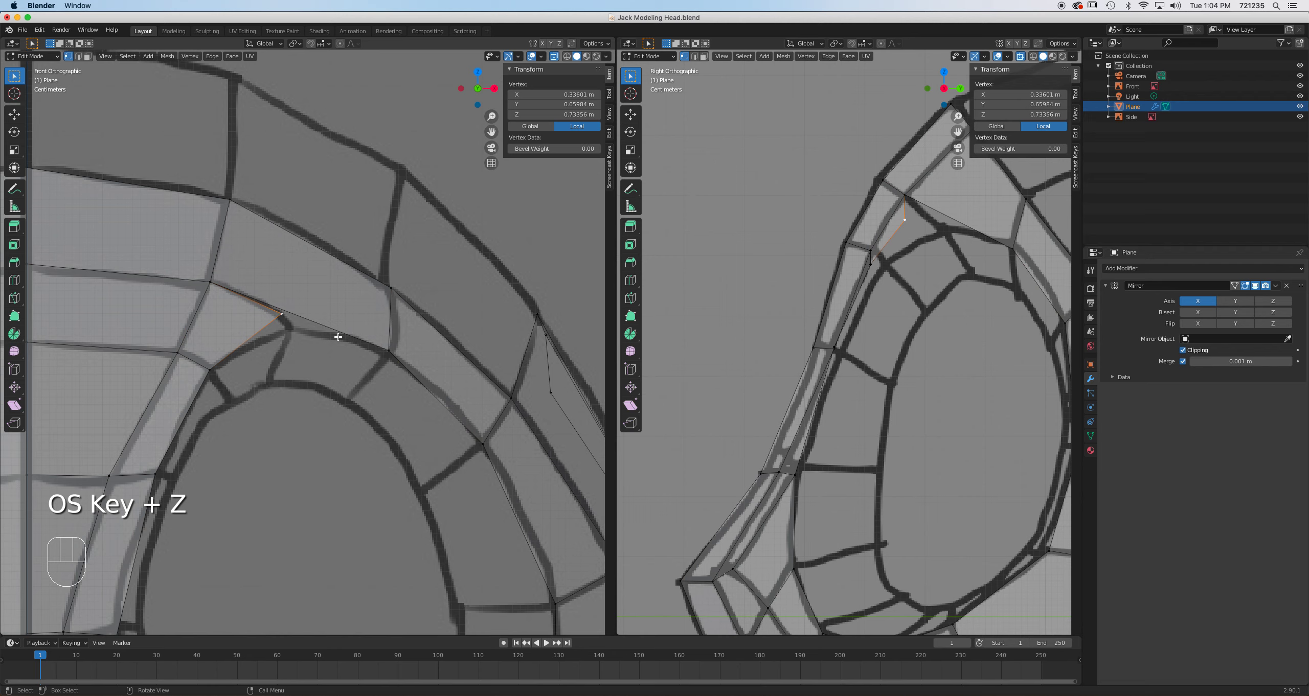
Merge only the strip's top outer vertex into the brow's corner vertex above the eye socket.
{"action": "left_click", "coordinate": [386, 349], "text": "shift"}
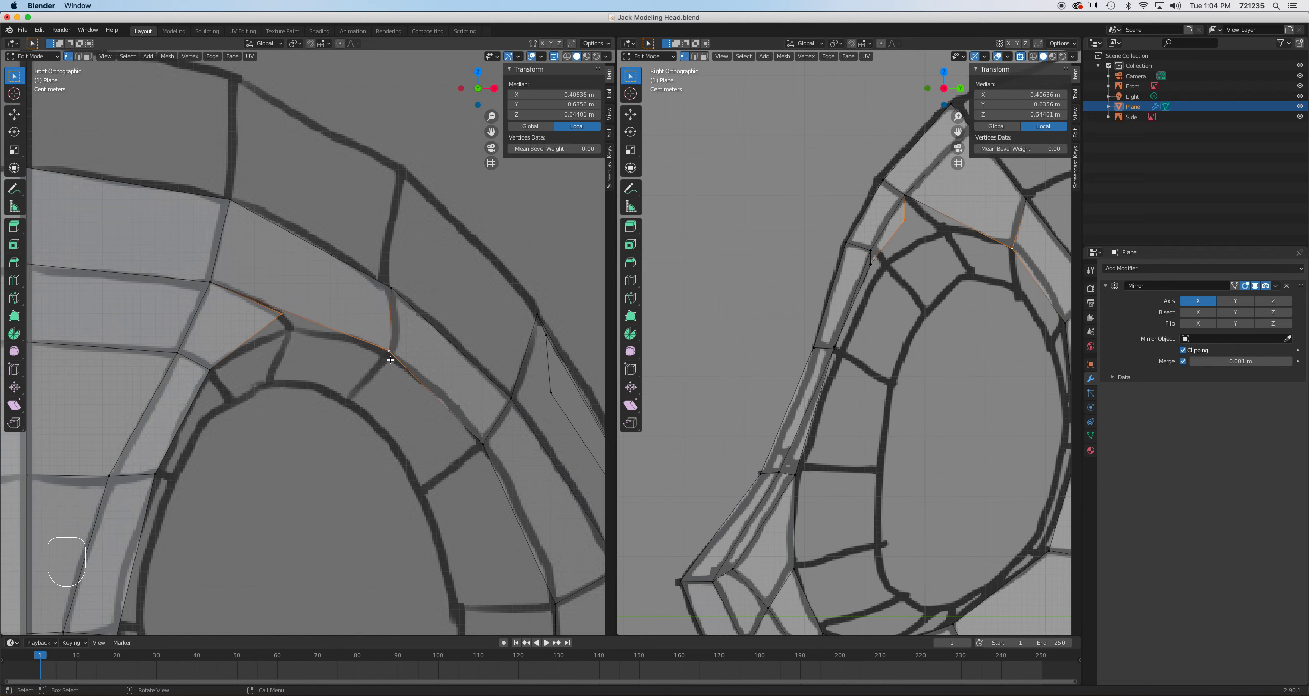
{"action": "key", "text": "m"}
{"action": "left_click", "coordinate": [392, 360]}
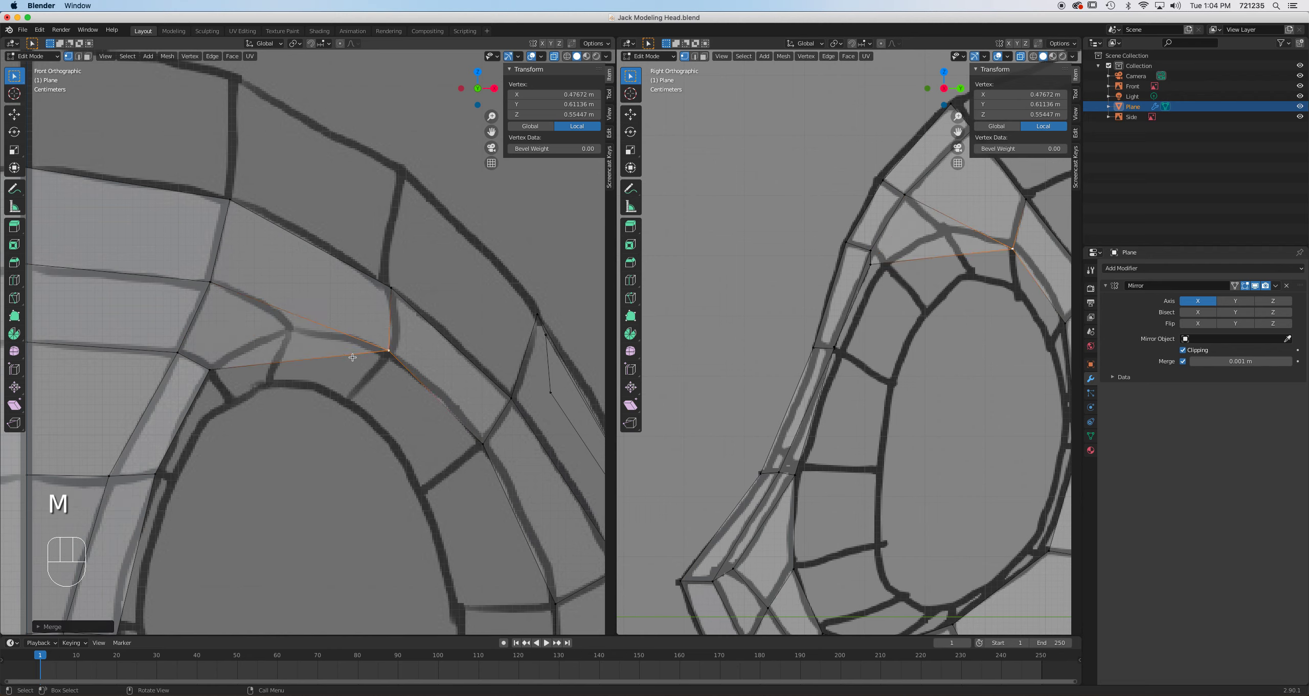
{"action": "scroll", "coordinate": [383, 358], "scroll_direction": "down", "scroll_amount": 3}
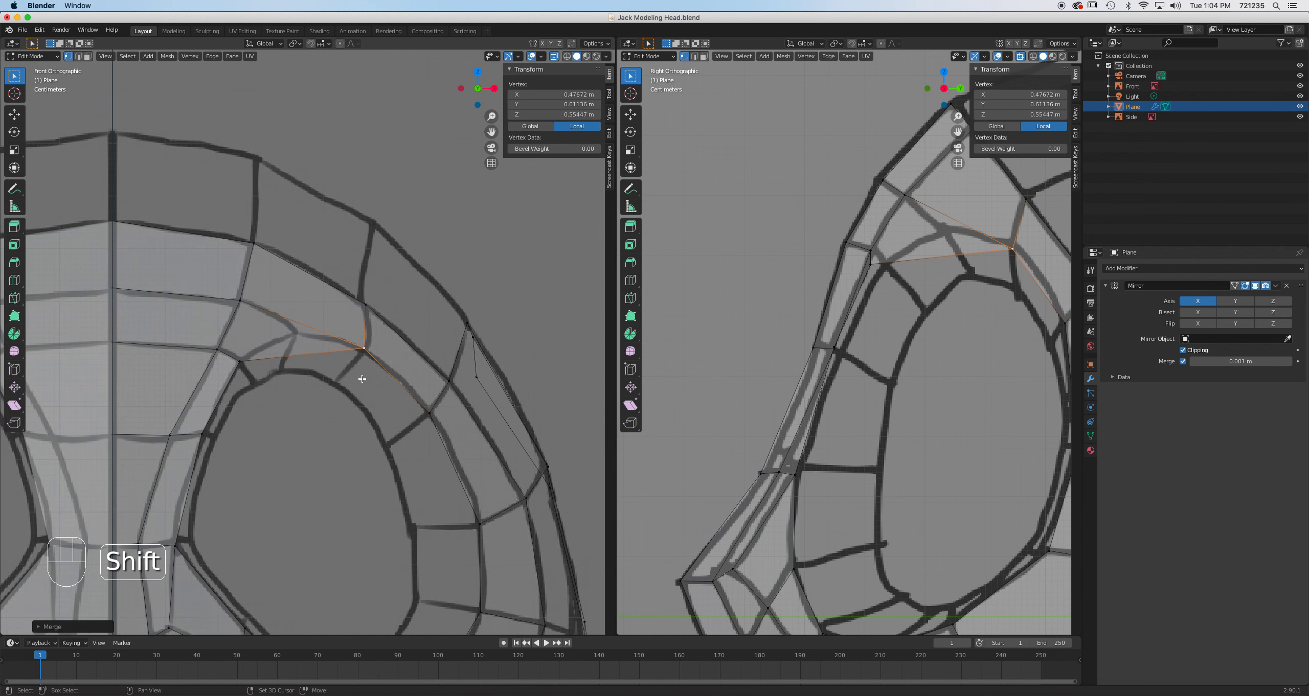
{"action": "middle_click_drag", "start_coordinate": [383, 359], "coordinate": [382, 303], "text": "shift"}
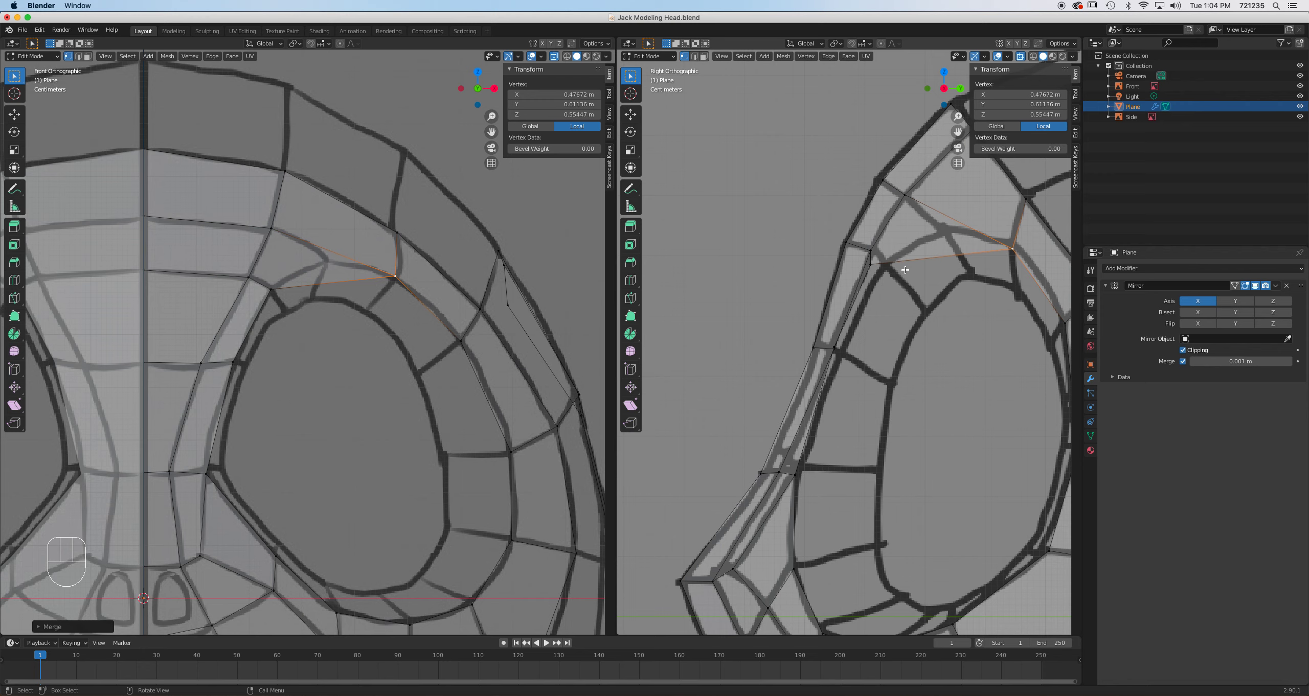
Move the strip's upper and middle outer vertices onto the eye socket outline in the side reference.
{"action": "left_click", "coordinate": [875, 266]}
{"action": "key", "text": "g"}
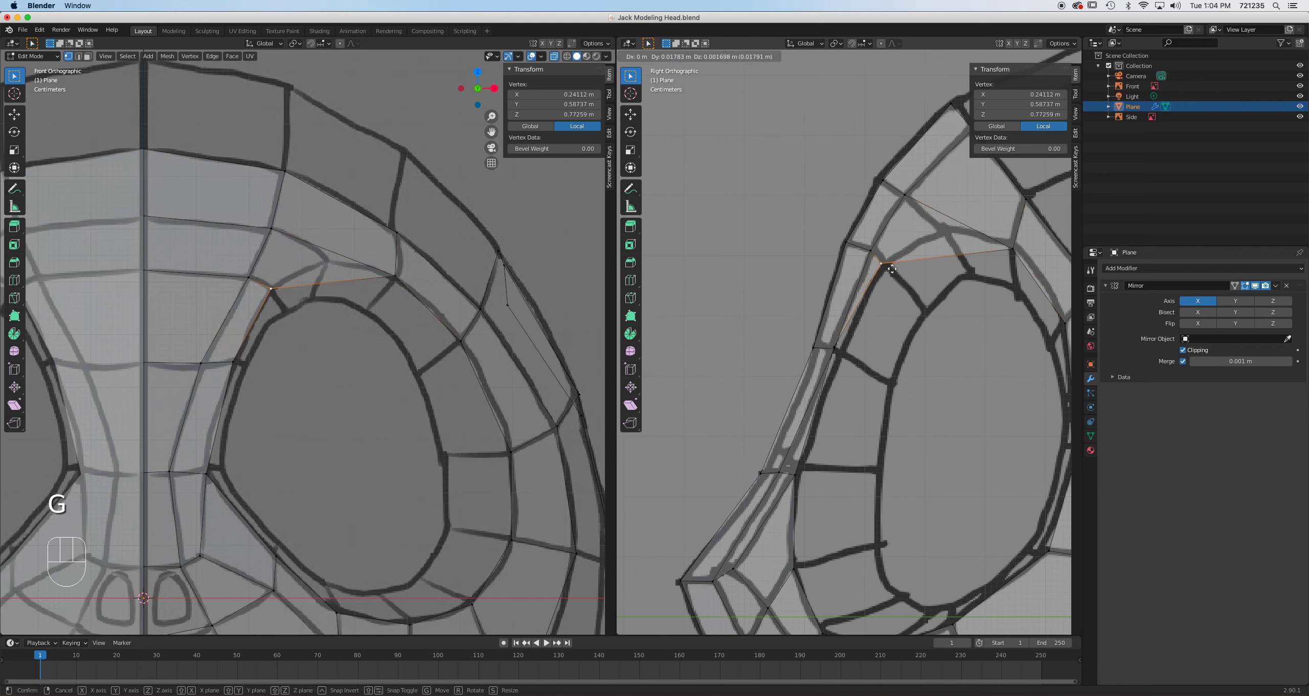
{"action": "left_click", "coordinate": [894, 269]}
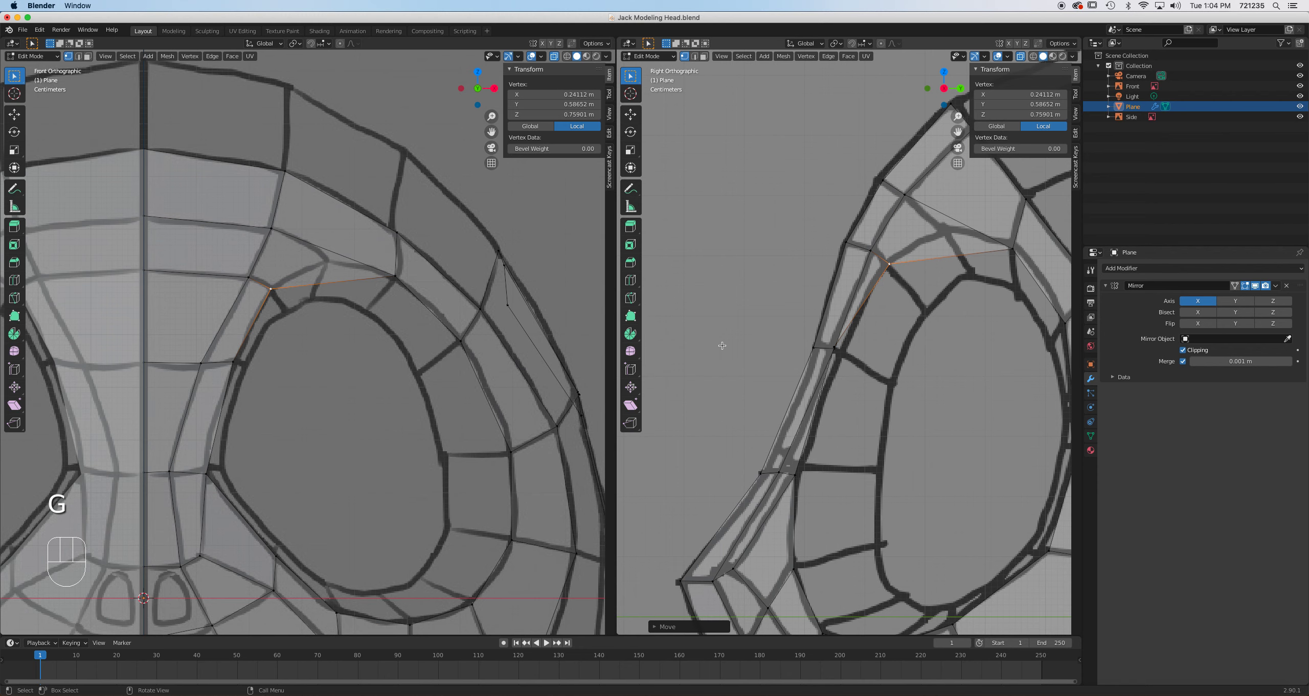
{"action": "left_click", "coordinate": [834, 348]}
{"action": "key", "text": "g"}
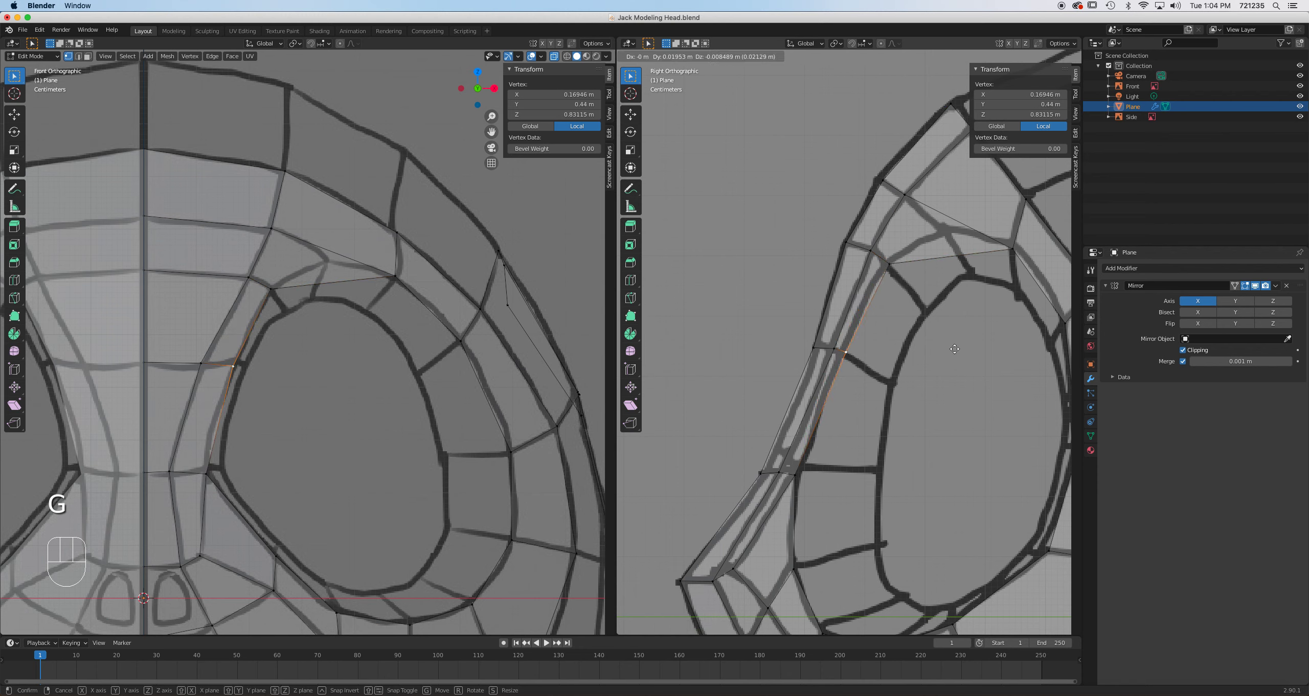
{"action": "left_click", "coordinate": [953, 349]}
{"action": "scroll", "coordinate": [891, 307], "scroll_direction": "down", "scroll_amount": 2}
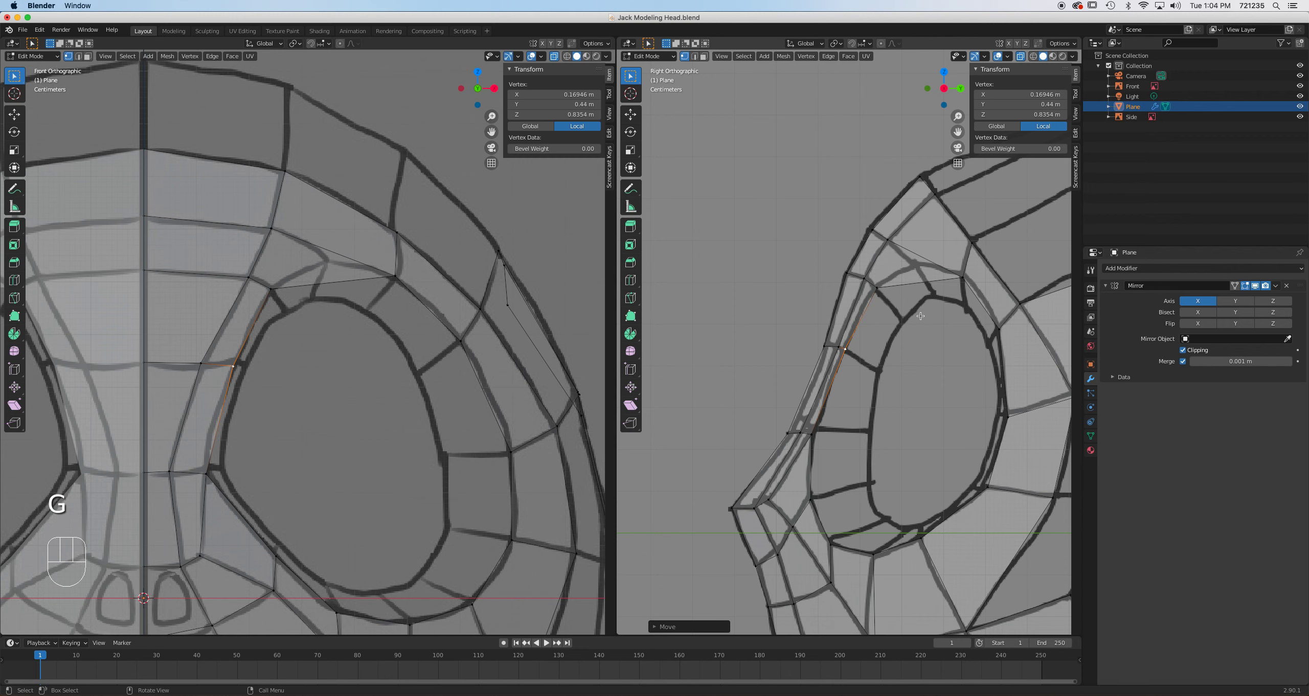
Reposition the merged brow vertex above the eye socket on the front reference lines.
{"action": "left_click", "coordinate": [407, 281]}
{"action": "key", "text": "g"}
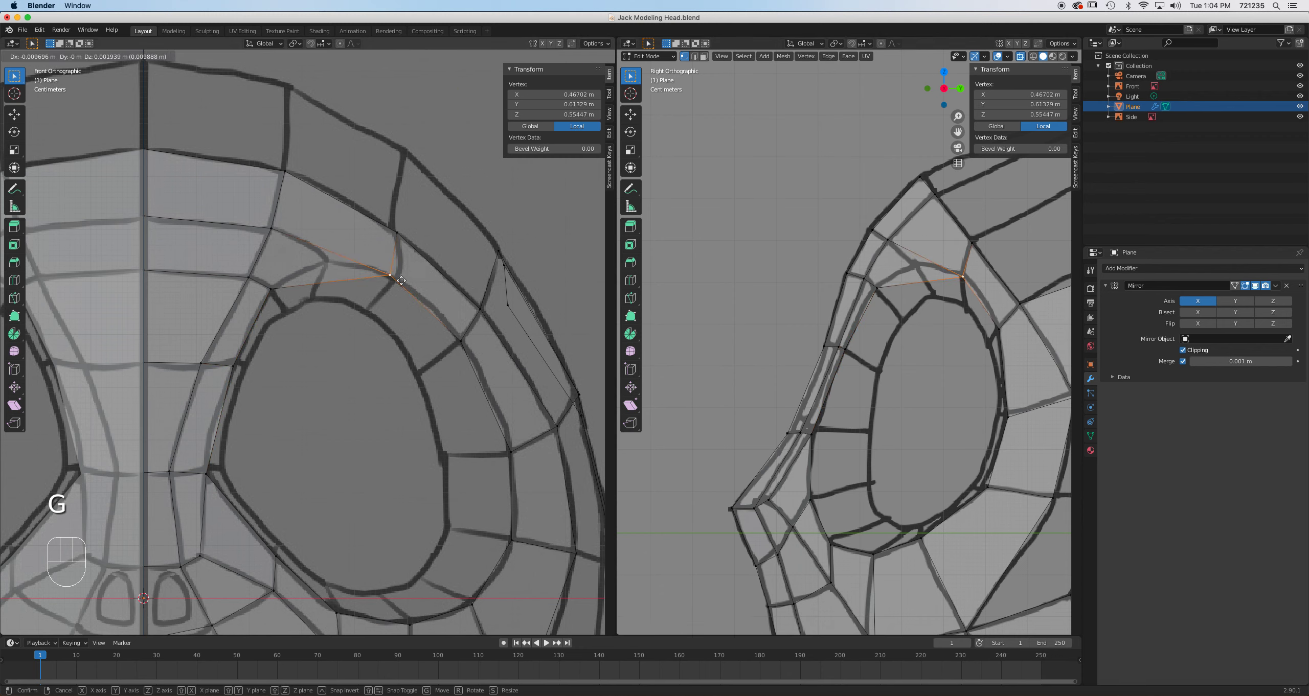
{"action": "left_click", "coordinate": [401, 281]}
{"action": "key", "text": "g"}
{"action": "left_click", "coordinate": [409, 294]}
Turn off X-ray in both viewports and examine the solid head mesh in perspective, front and right views.
{"action": "scroll", "coordinate": [327, 274], "scroll_direction": "down", "scroll_amount": 4}
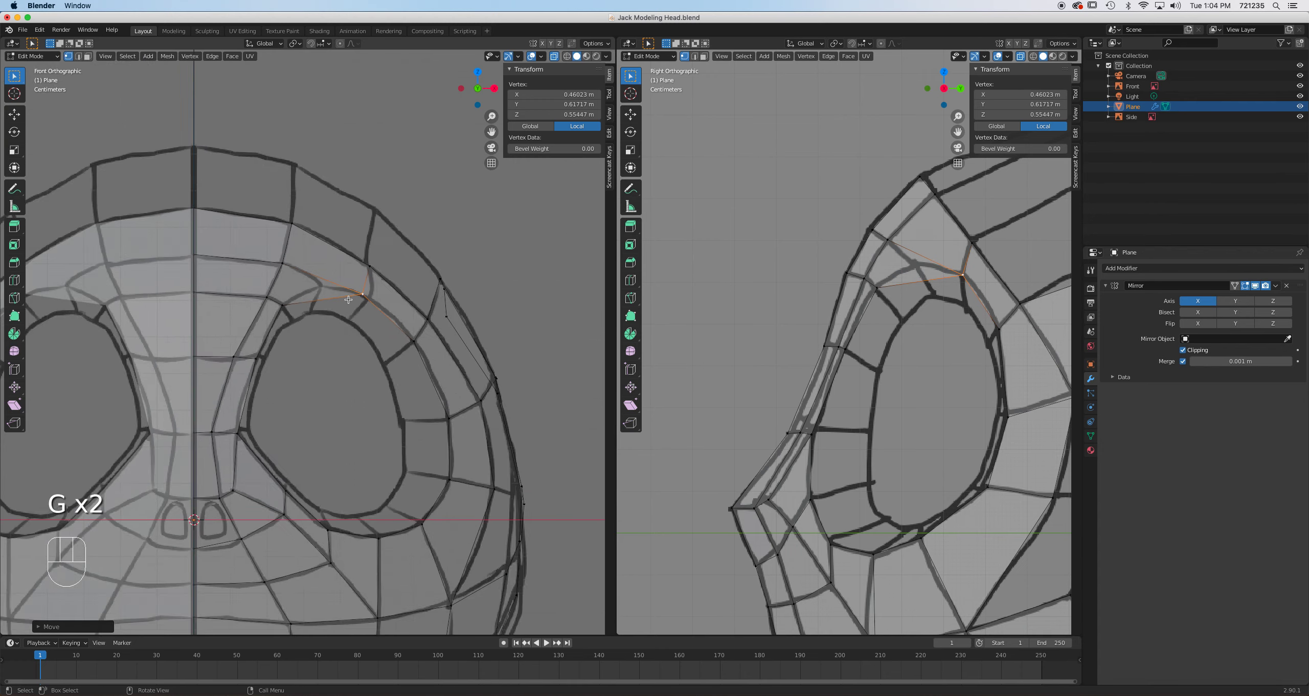
{"action": "scroll", "coordinate": [338, 289], "scroll_direction": "up", "scroll_amount": 1}
{"action": "scroll", "coordinate": [348, 304], "scroll_direction": "down", "scroll_amount": 3}
{"action": "scroll", "coordinate": [349, 304], "scroll_direction": "up", "scroll_amount": 5}
{"action": "middle_click_drag", "start_coordinate": [343, 377], "coordinate": [331, 226], "text": "shift"}
{"action": "scroll", "coordinate": [327, 317], "scroll_direction": "down", "scroll_amount": 6}
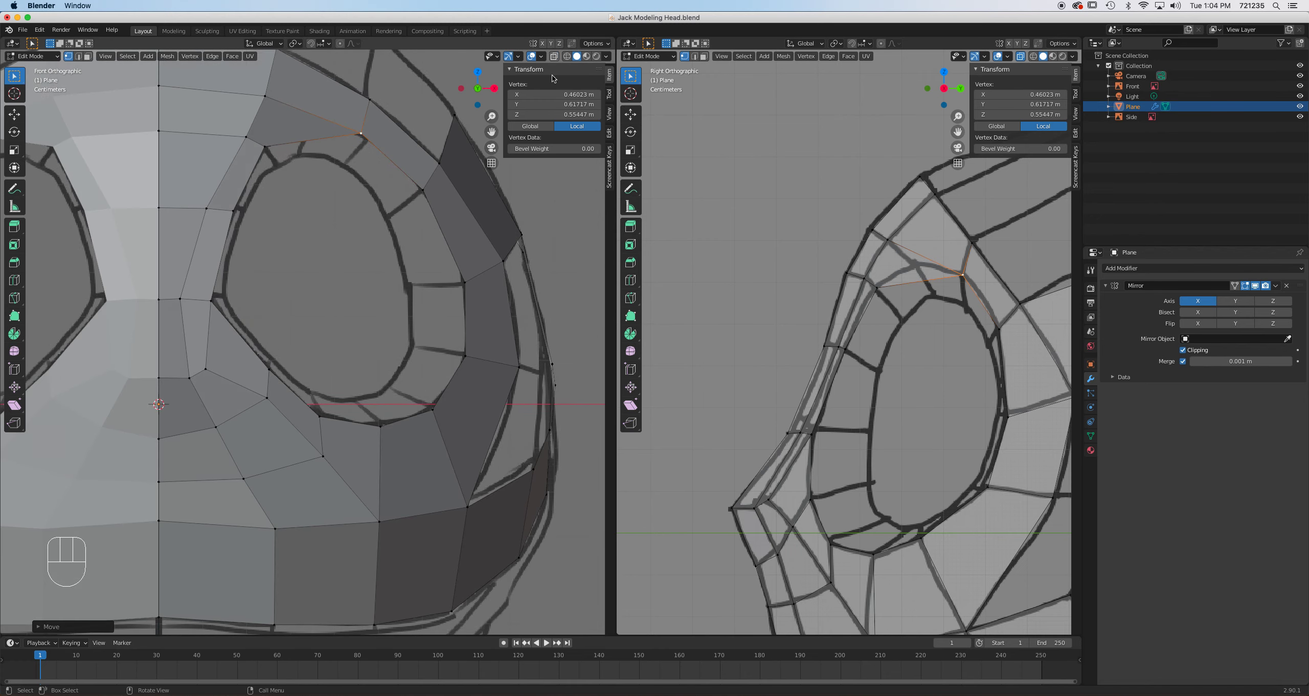
{"action": "middle_click_drag", "start_coordinate": [307, 327], "coordinate": [424, 364]}
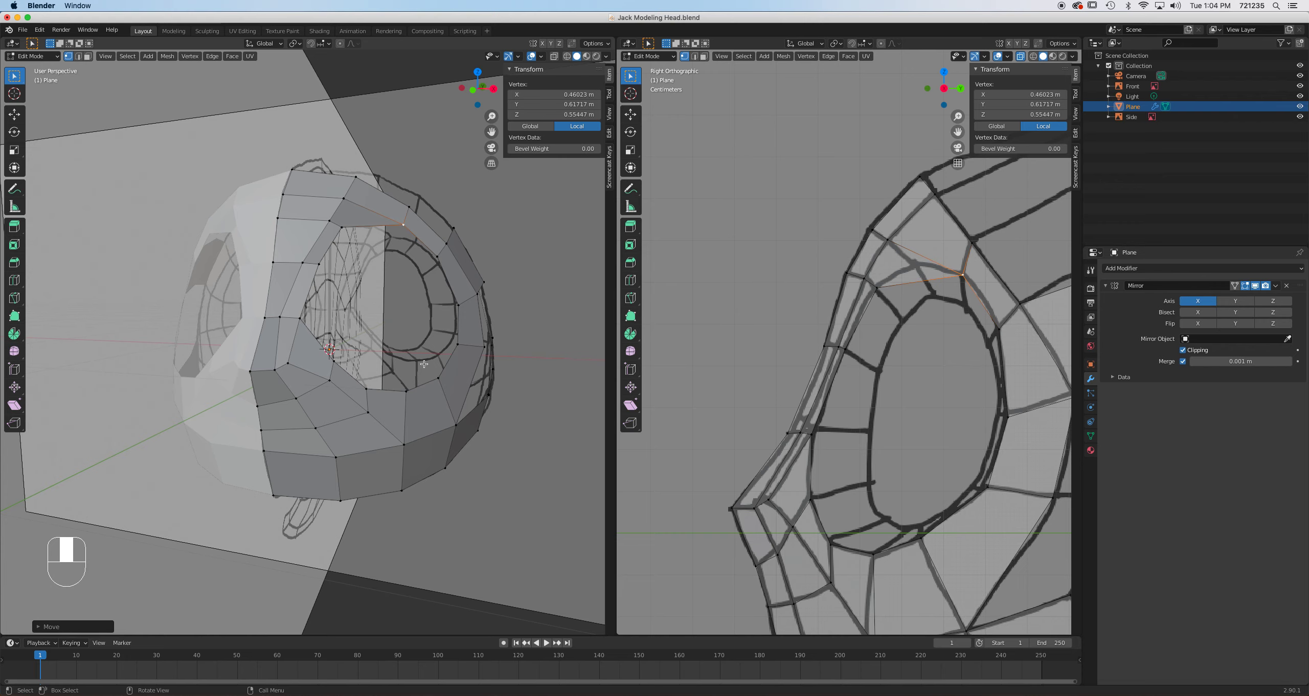
{"action": "key", "text": "KP_1"}
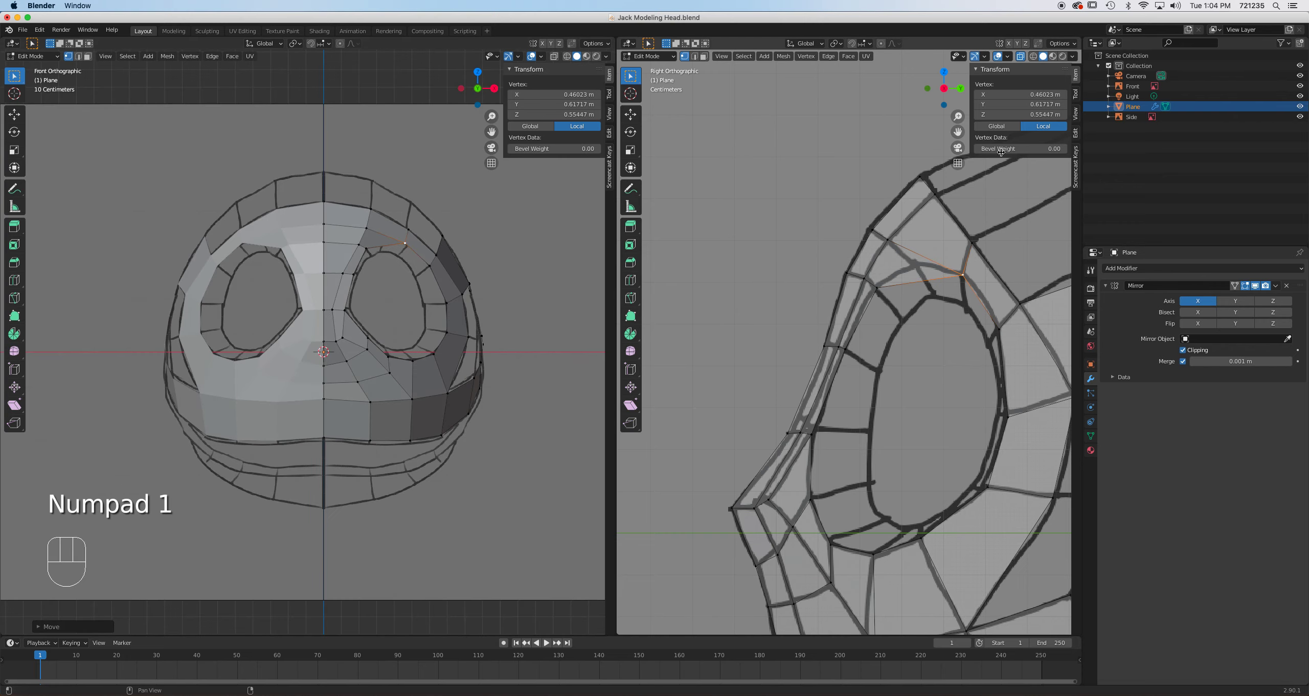
{"action": "left_click", "coordinate": [1020, 54]}
{"action": "key", "text": "KP_3"}
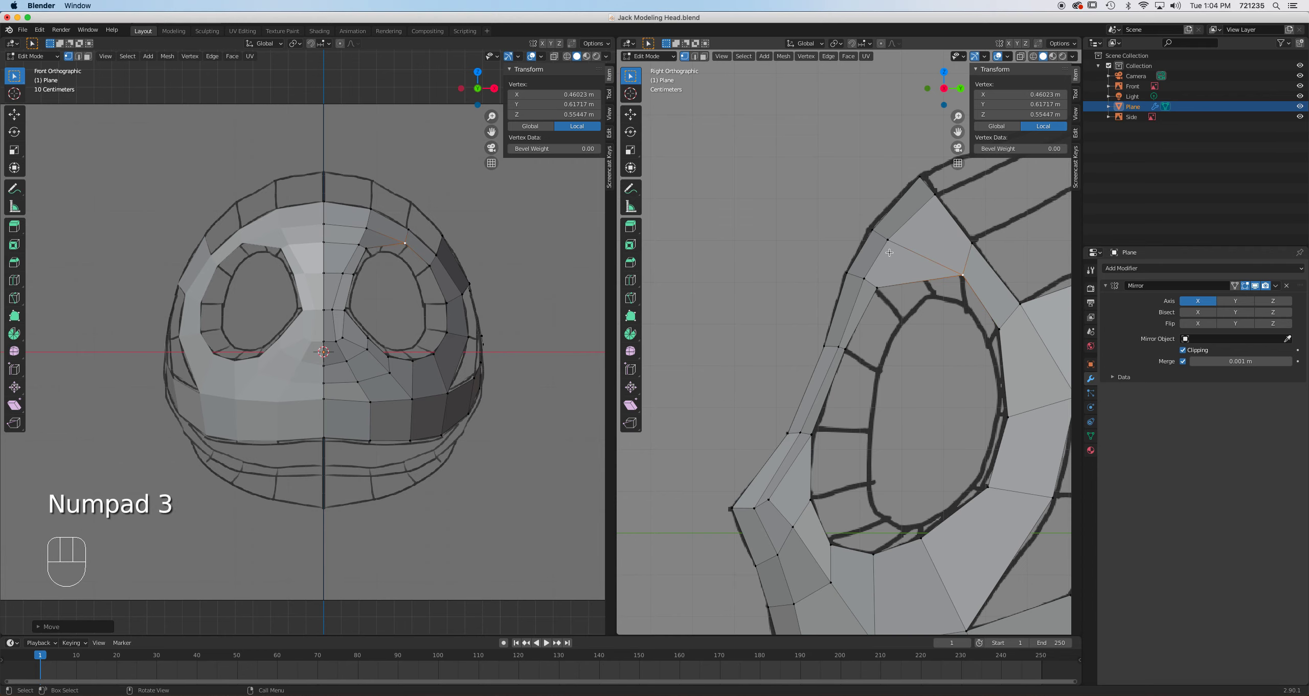
{"action": "key", "text": "KP_3"}
{"action": "scroll", "coordinate": [879, 425], "scroll_direction": "down", "scroll_amount": 4}
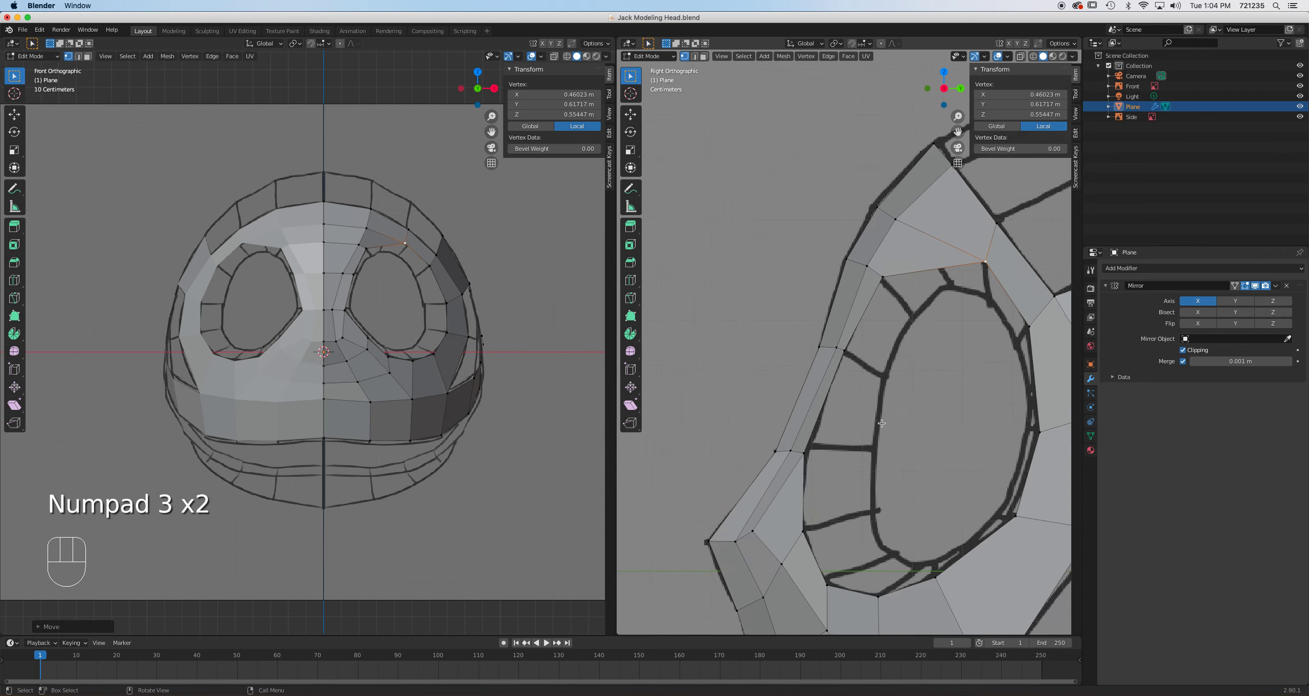
{"action": "middle_click_drag", "start_coordinate": [873, 427], "coordinate": [829, 367], "text": "shift"}
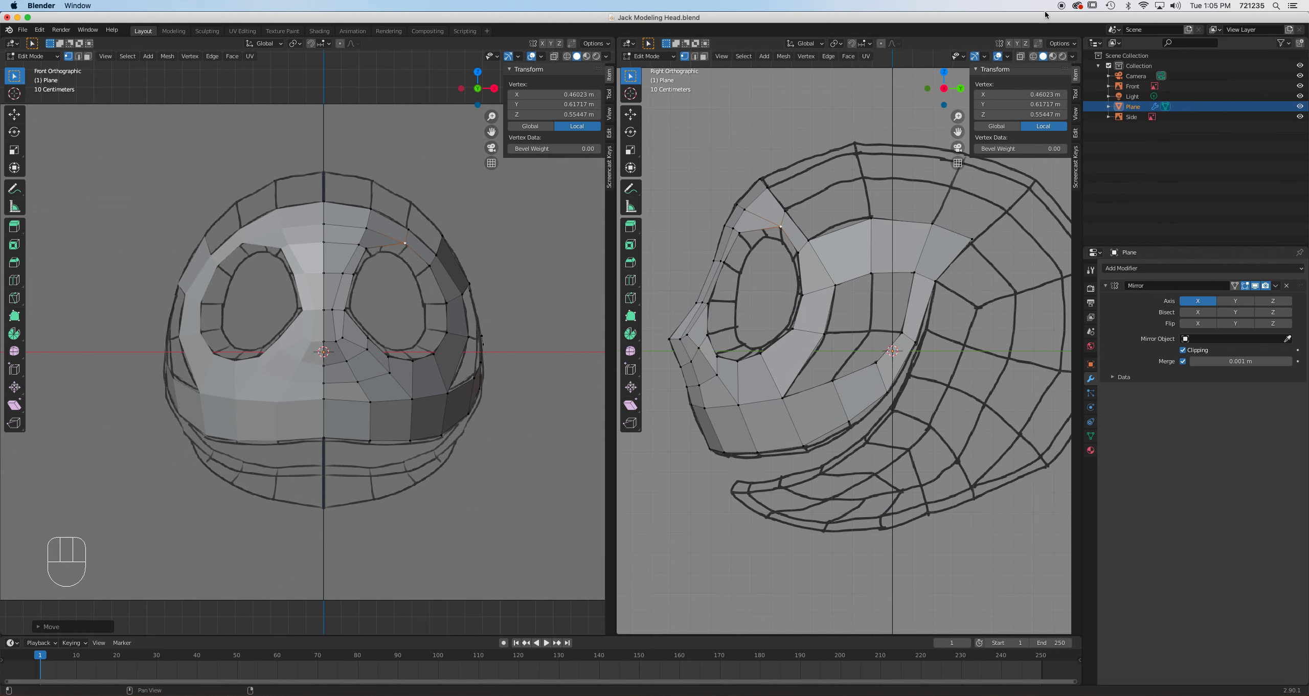